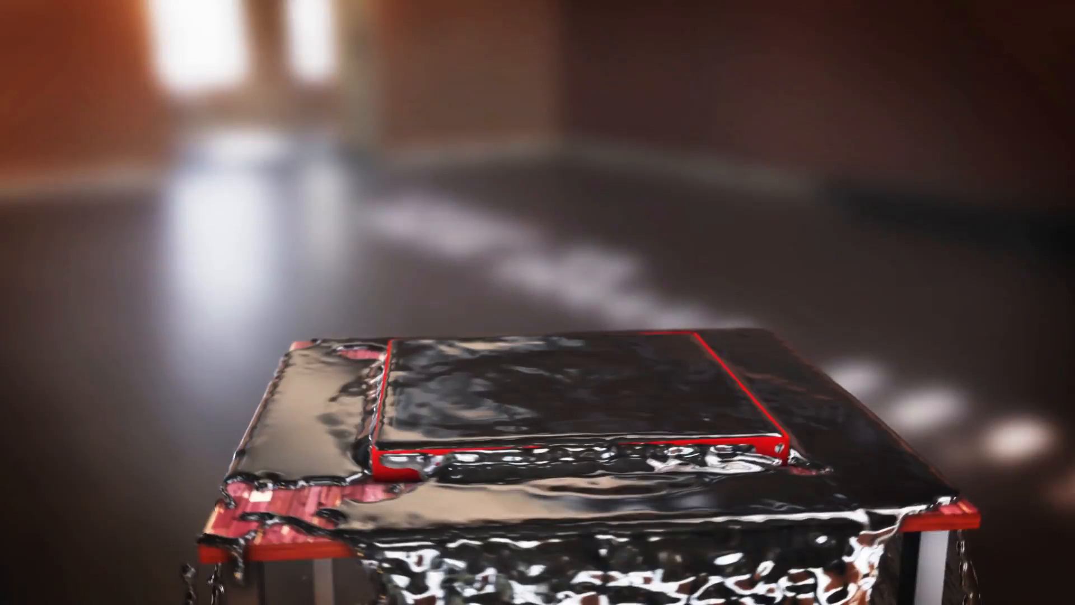
Play back the rendered splash-on-table animation clip
{"action": "left_click", "coordinate": [539, 493]}
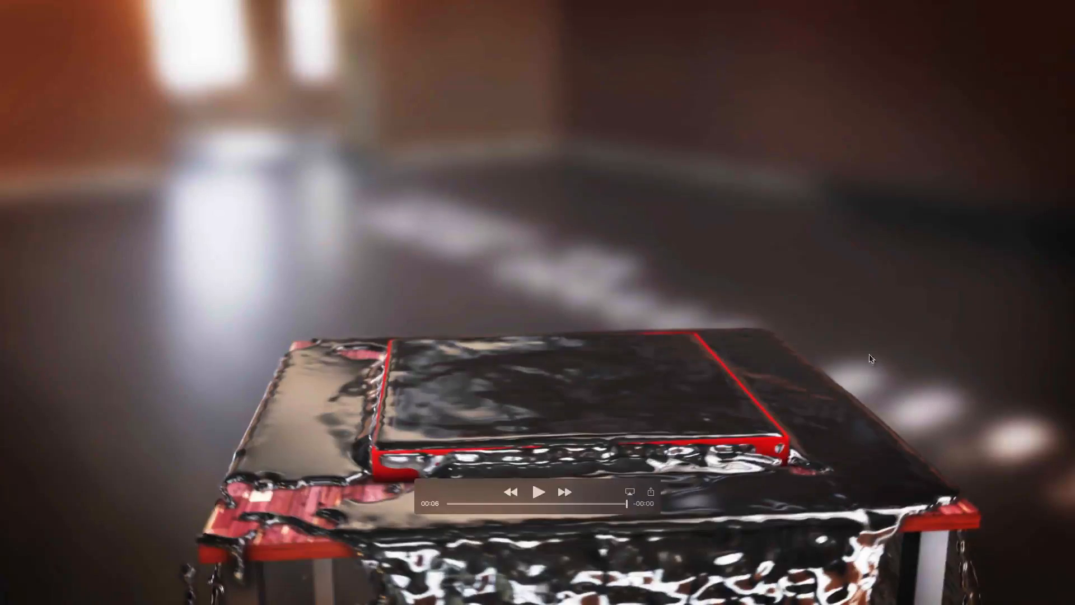
{"action": "key", "text": "space"}
{"action": "key", "text": "space"}
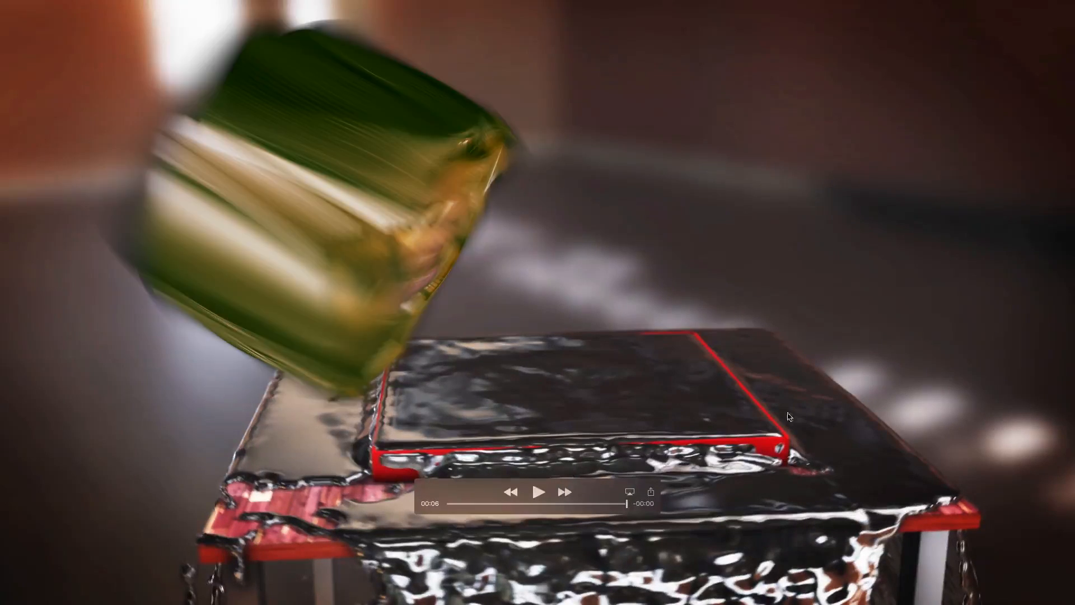
Switch to RealFlow and dismiss the project launcher to work in an empty scene
{"action": "key", "text": "ctrl+Up"}
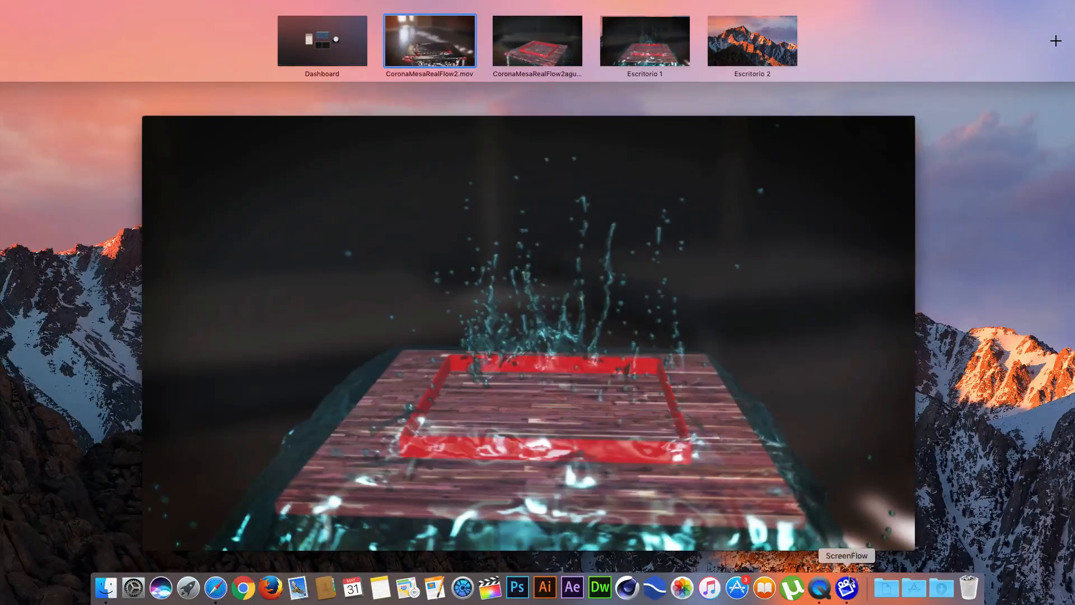
{"action": "left_click", "coordinate": [654, 588]}
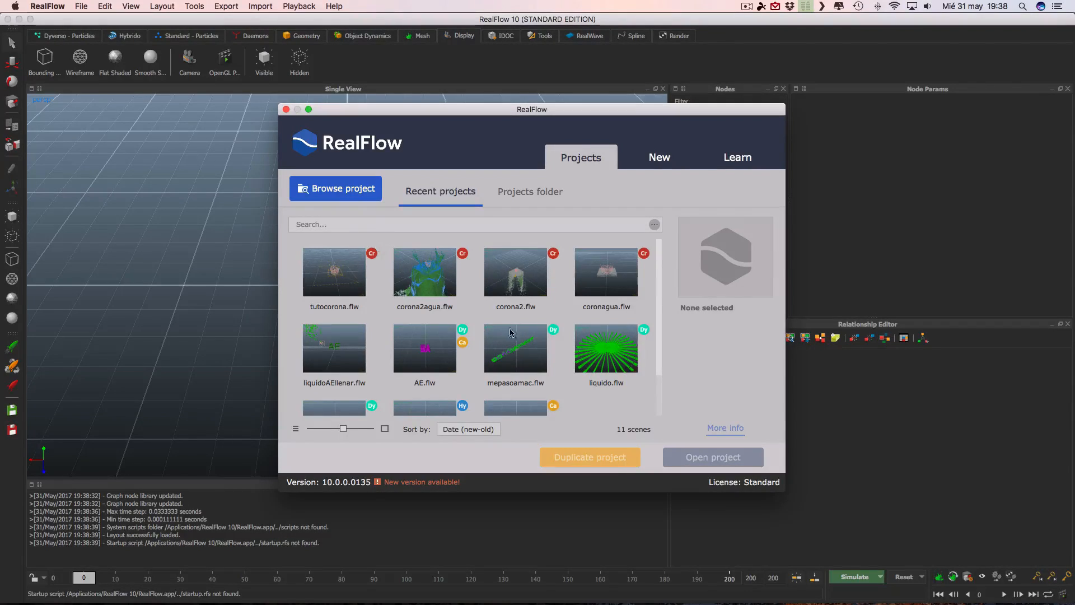
{"action": "left_click", "coordinate": [285, 110]}
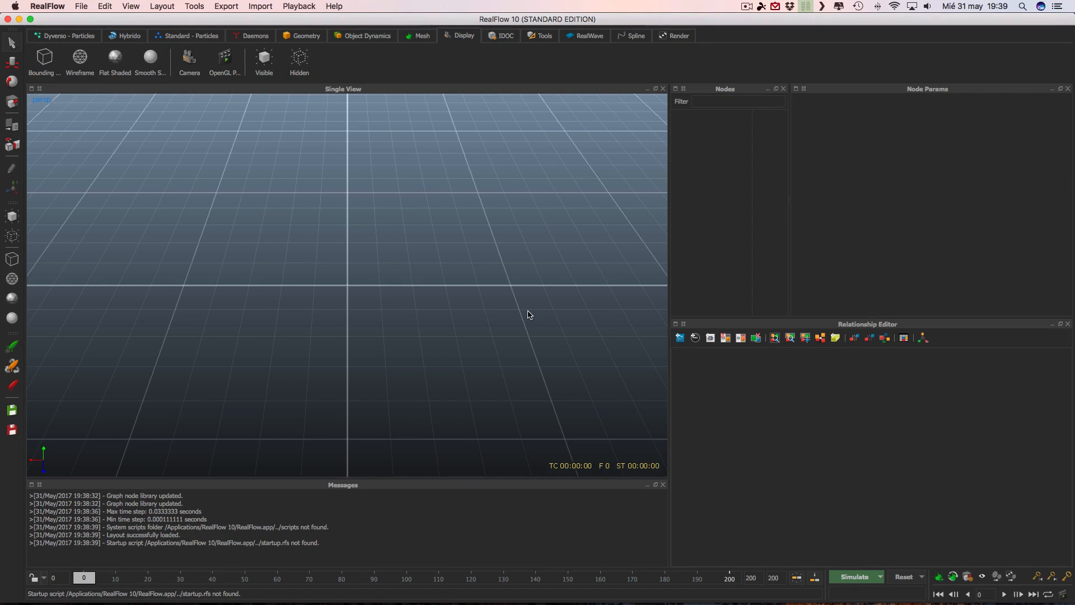
Add a Crown daemon at the scene origin and inspect it from several angles
{"action": "left_click", "coordinate": [248, 36]}
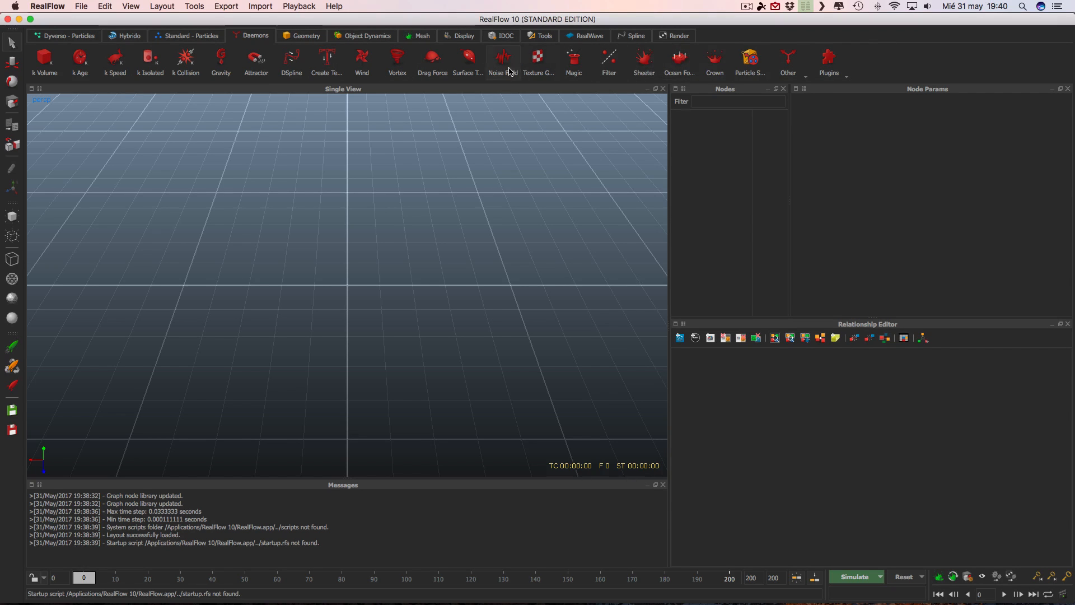
{"action": "left_click", "coordinate": [716, 60]}
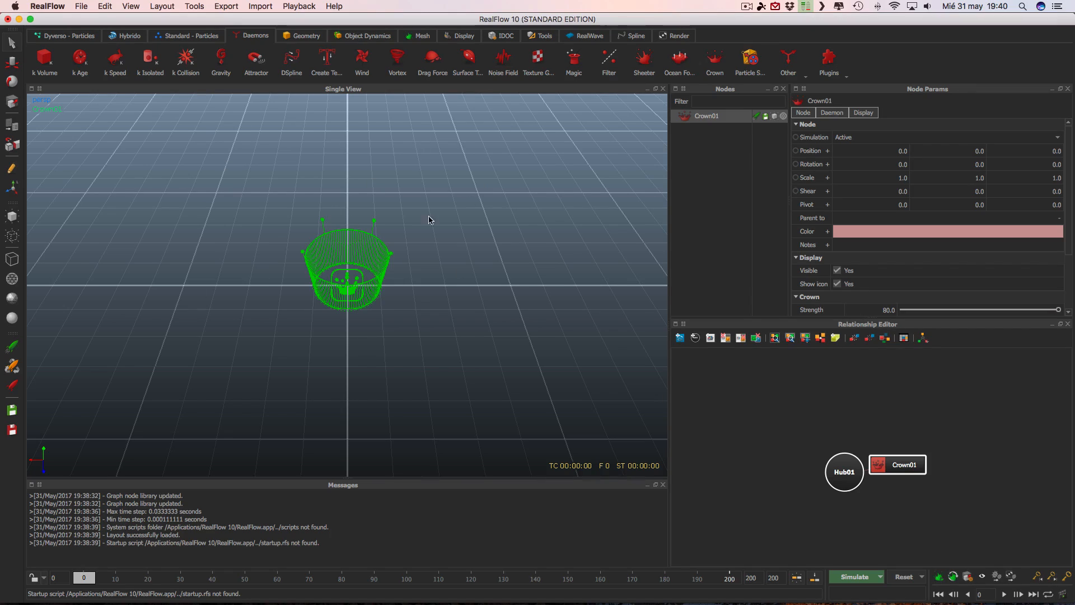
{"action": "left_click_drag", "start_coordinate": [583, 341], "coordinate": [548, 300], "text": "alt"}
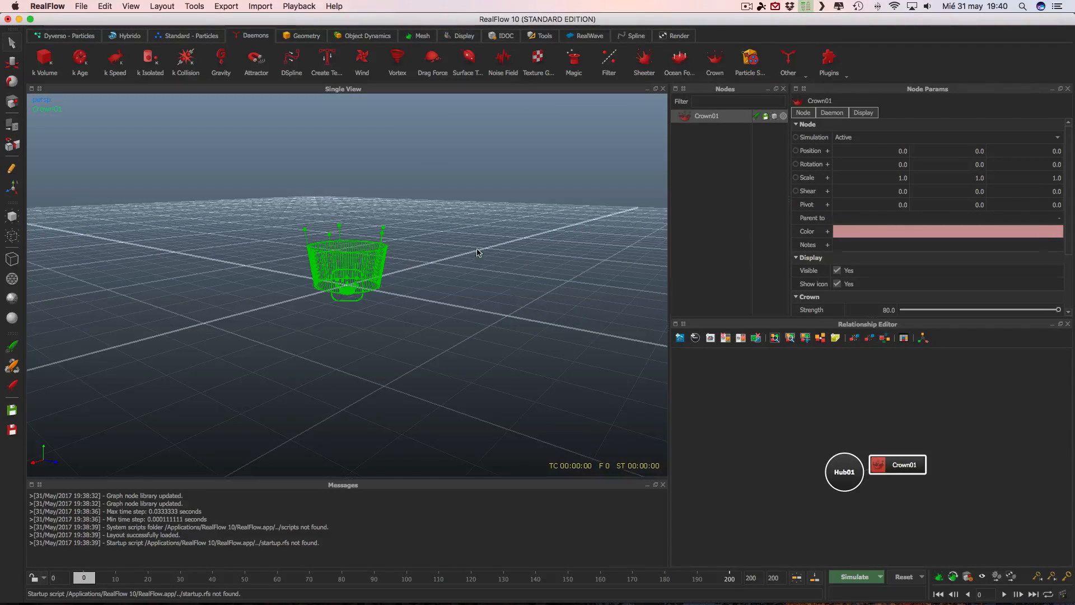
{"action": "left_click_drag", "start_coordinate": [478, 253], "coordinate": [400, 279], "text": "alt"}
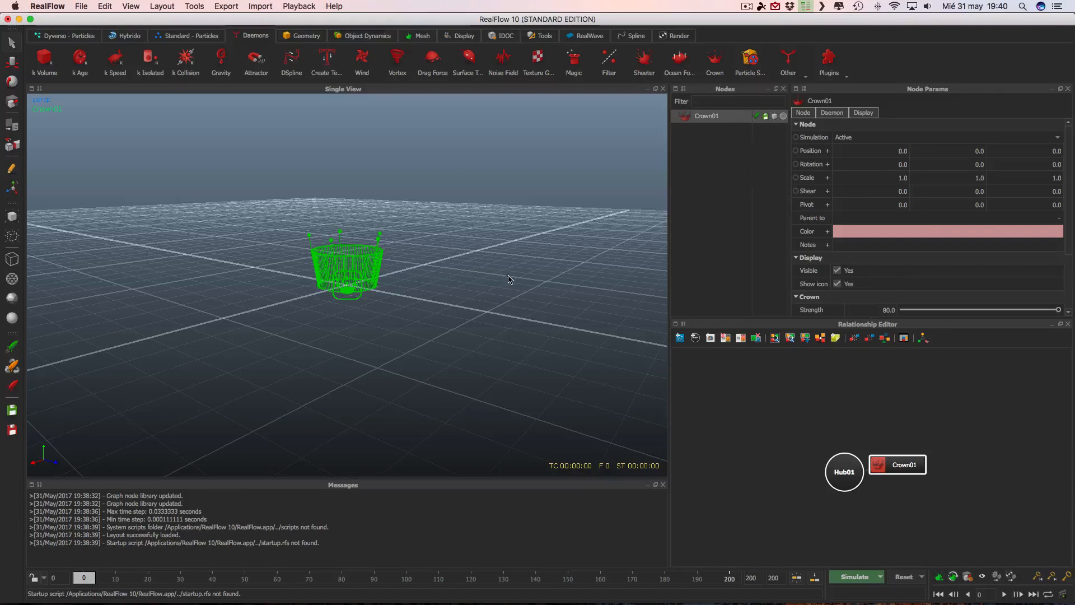
{"action": "left_click_drag", "start_coordinate": [517, 287], "coordinate": [530, 324], "text": "alt"}
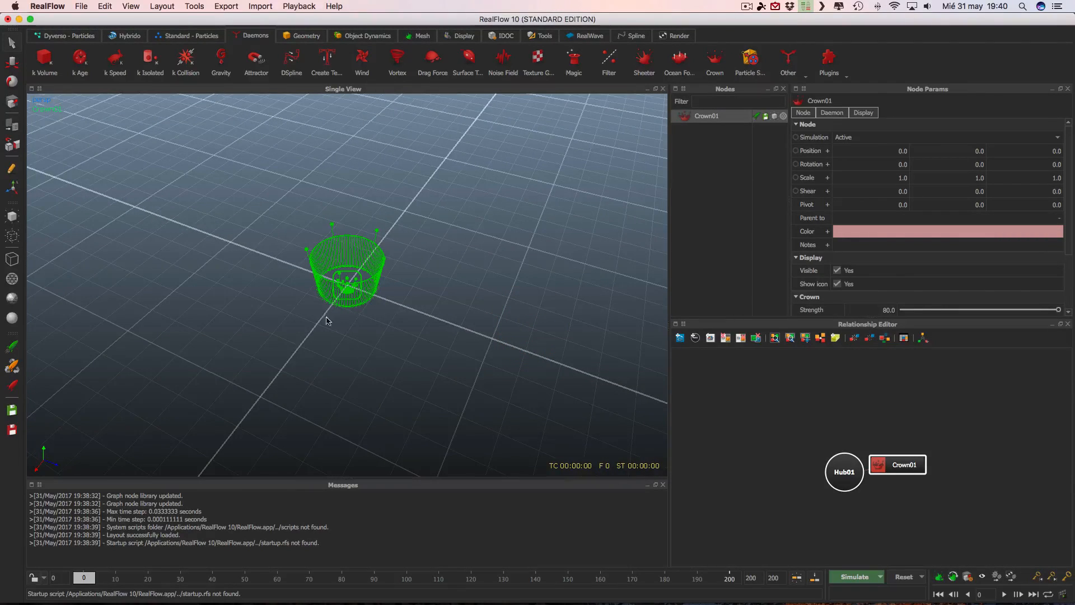
{"action": "mouse_move", "coordinate": [478, 301]}
{"action": "left_mouse_down", "text": "alt"}
{"action": "mouse_move", "coordinate": [470, 279]}
{"action": "mouse_move", "coordinate": [408, 297]}
{"action": "mouse_move", "coordinate": [489, 303]}
{"action": "mouse_move", "coordinate": [549, 290]}
{"action": "mouse_move", "coordinate": [455, 322]}
{"action": "mouse_move", "coordinate": [492, 308]}
{"action": "left_mouse_up", "text": "alt"}
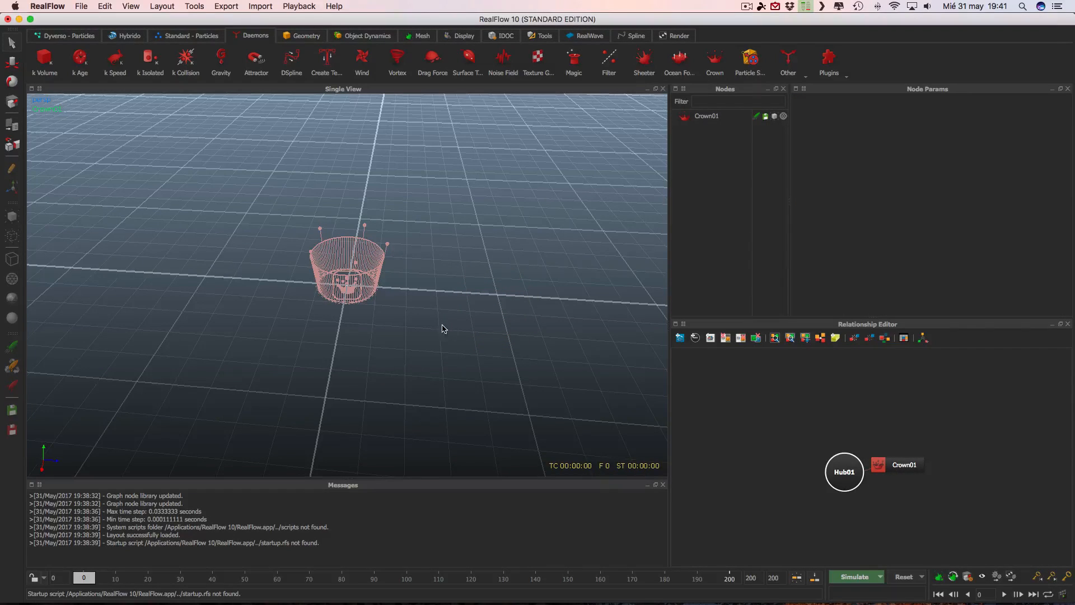
Put the Crown daemon into edit mode and raise one control point on its upper rim
{"action": "left_click", "coordinate": [703, 117]}
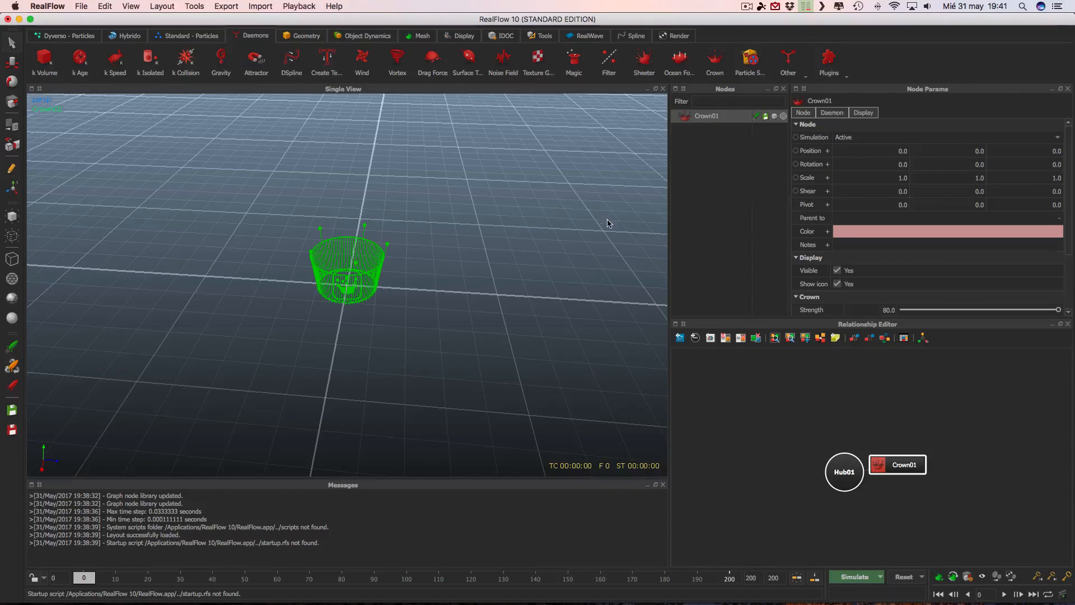
{"action": "scroll", "coordinate": [906, 266], "scroll_direction": "down", "scroll_amount": 3}
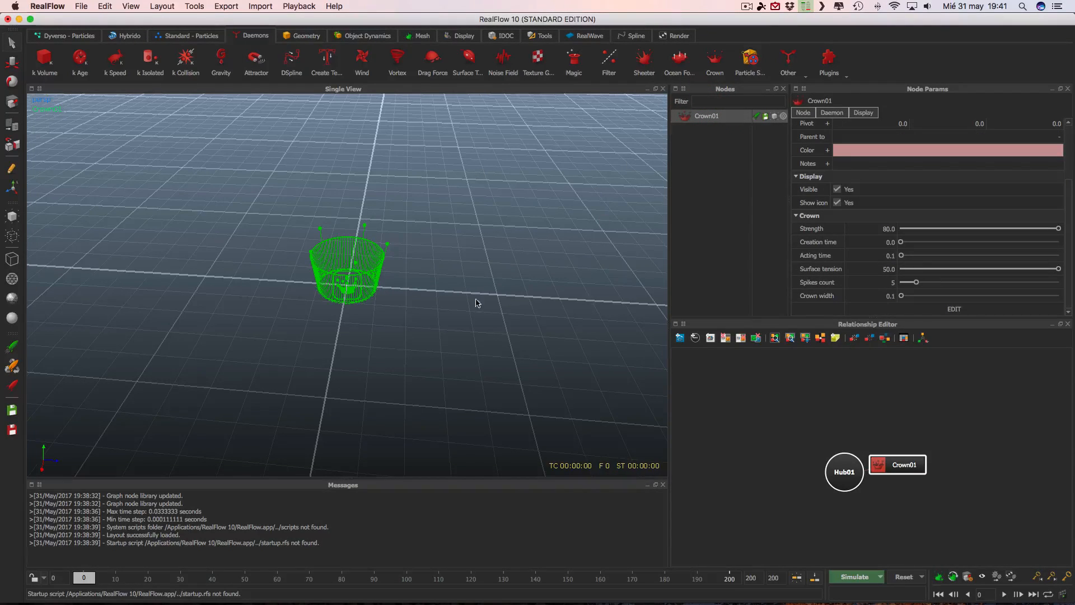
{"action": "left_click", "coordinate": [954, 310]}
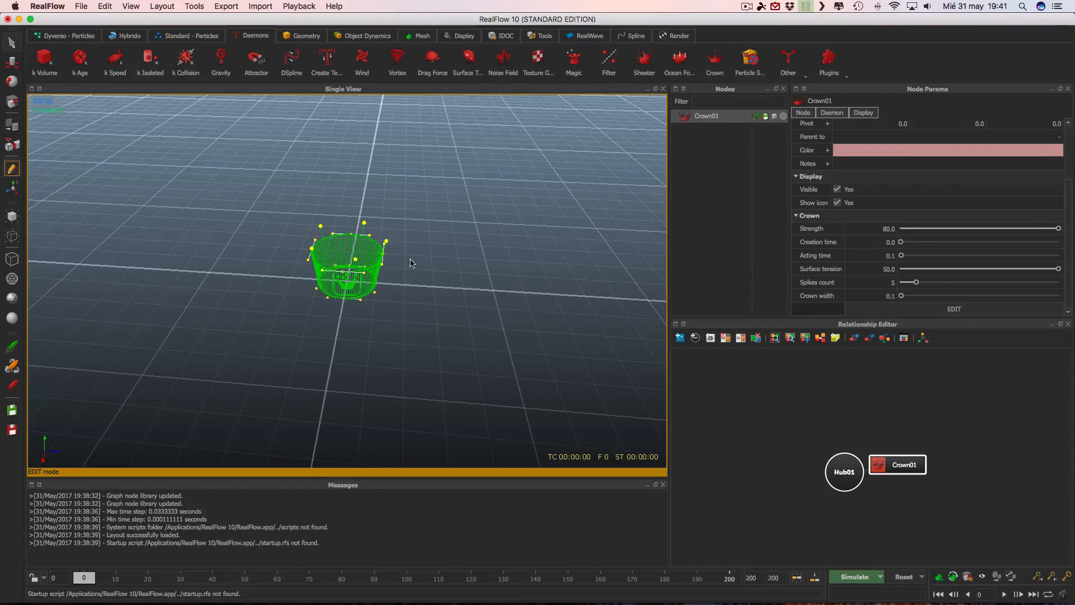
{"action": "left_click_drag", "start_coordinate": [412, 261], "coordinate": [371, 245]}
{"action": "key", "text": "w"}
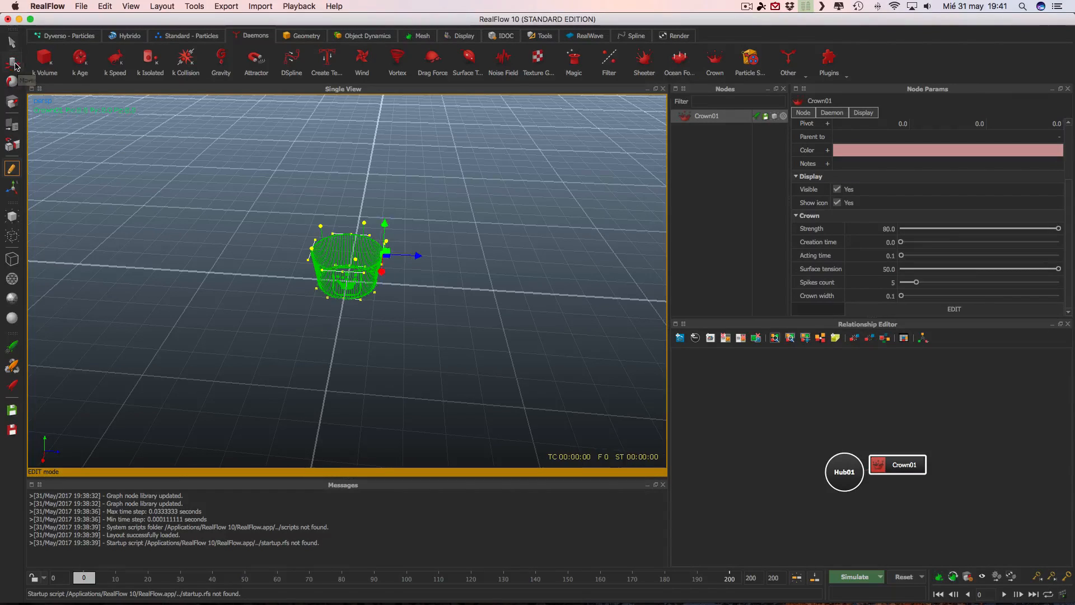
{"action": "left_click_drag", "start_coordinate": [385, 225], "coordinate": [387, 202]}
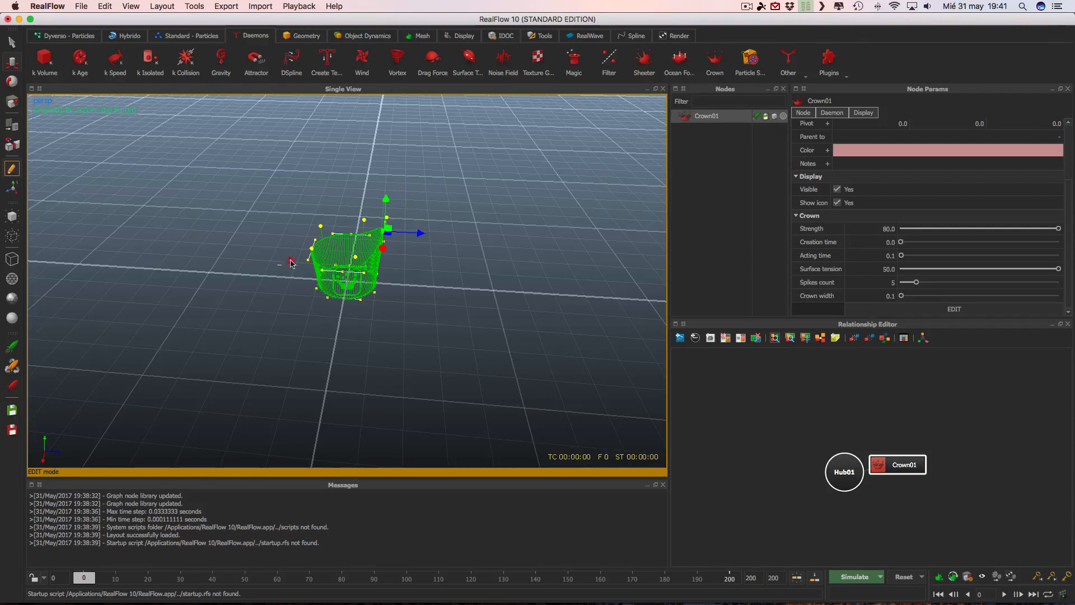
Raise the rim point on the crown's opposite side and lift the spike tip there
{"action": "left_click_drag", "start_coordinate": [291, 263], "coordinate": [322, 239]}
{"action": "left_click_drag", "start_coordinate": [304, 217], "coordinate": [299, 176]}
{"action": "left_click", "coordinate": [312, 252]}
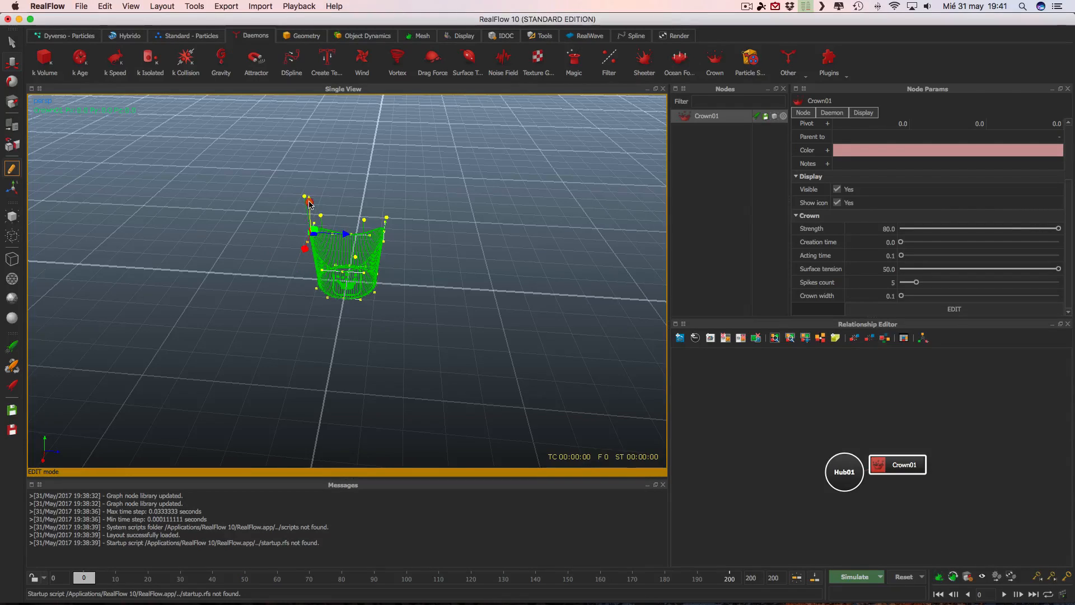
{"action": "left_click", "coordinate": [309, 202]}
Set the crown's spikes count to 8 and pull two neighbouring spike tips upward together
{"action": "left_click_drag", "start_coordinate": [503, 314], "coordinate": [363, 301], "text": "alt"}
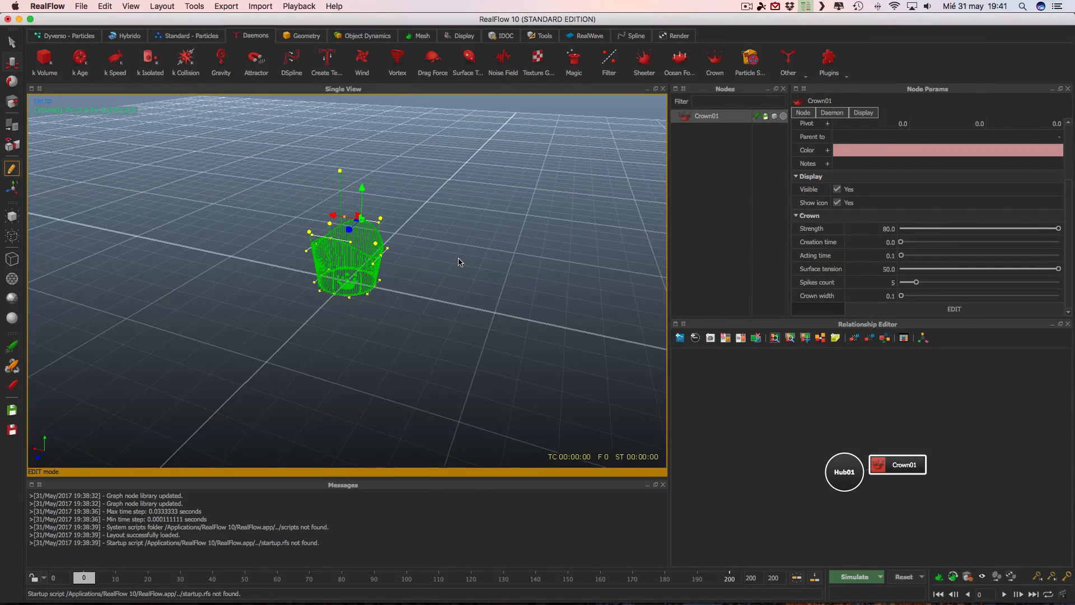
{"action": "left_click_drag", "start_coordinate": [444, 300], "coordinate": [424, 330], "text": "alt"}
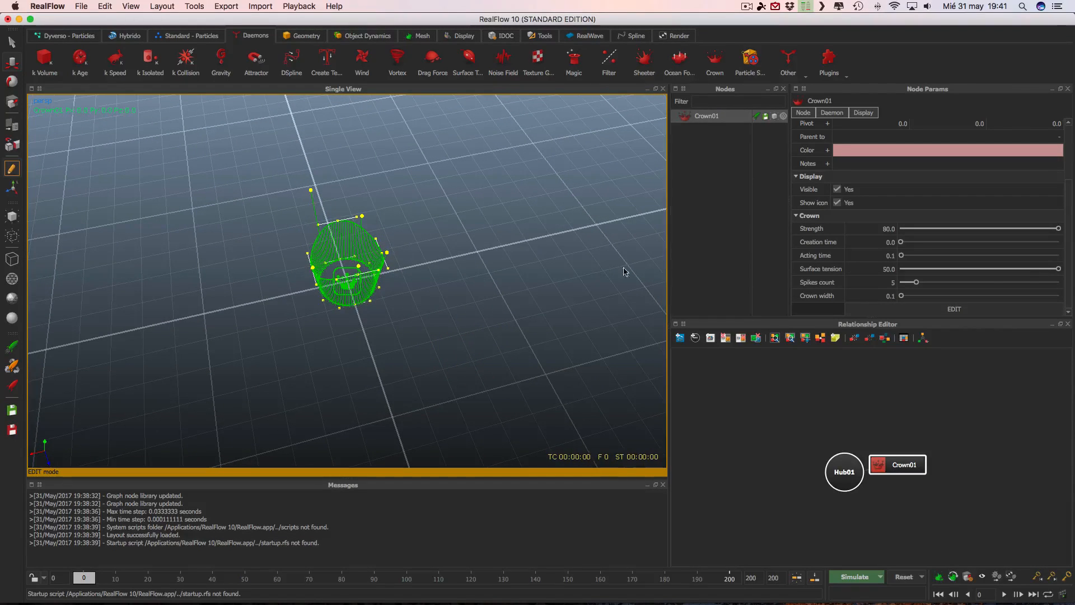
{"action": "left_click_drag", "start_coordinate": [918, 284], "coordinate": [924, 282]}
{"action": "middle_click_drag", "start_coordinate": [492, 313], "coordinate": [417, 293]}
{"action": "left_click", "coordinate": [337, 203]}
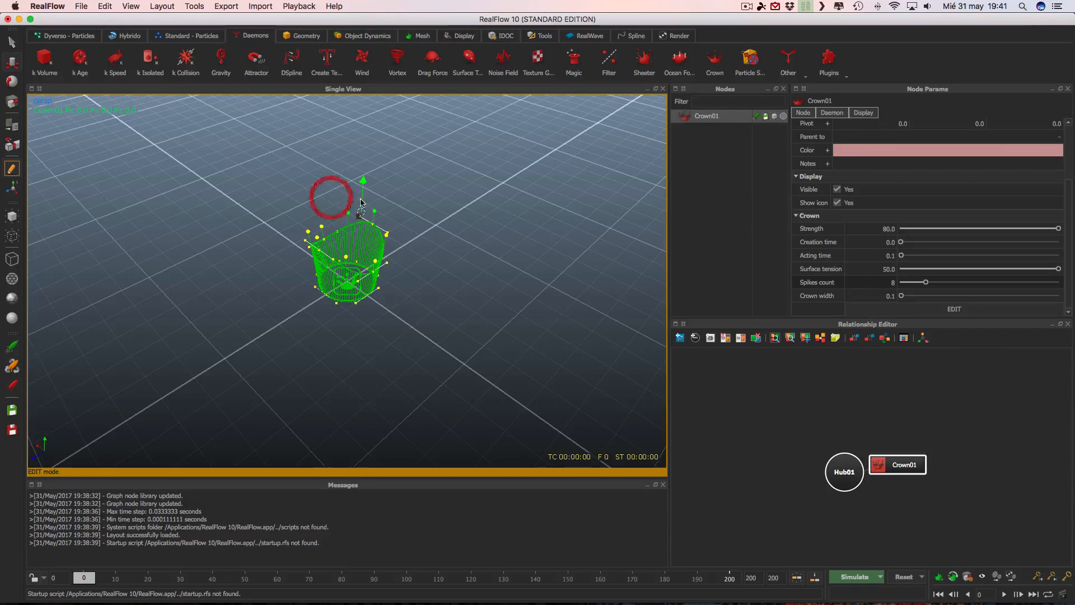
{"action": "left_click_drag", "start_coordinate": [364, 181], "coordinate": [364, 165]}
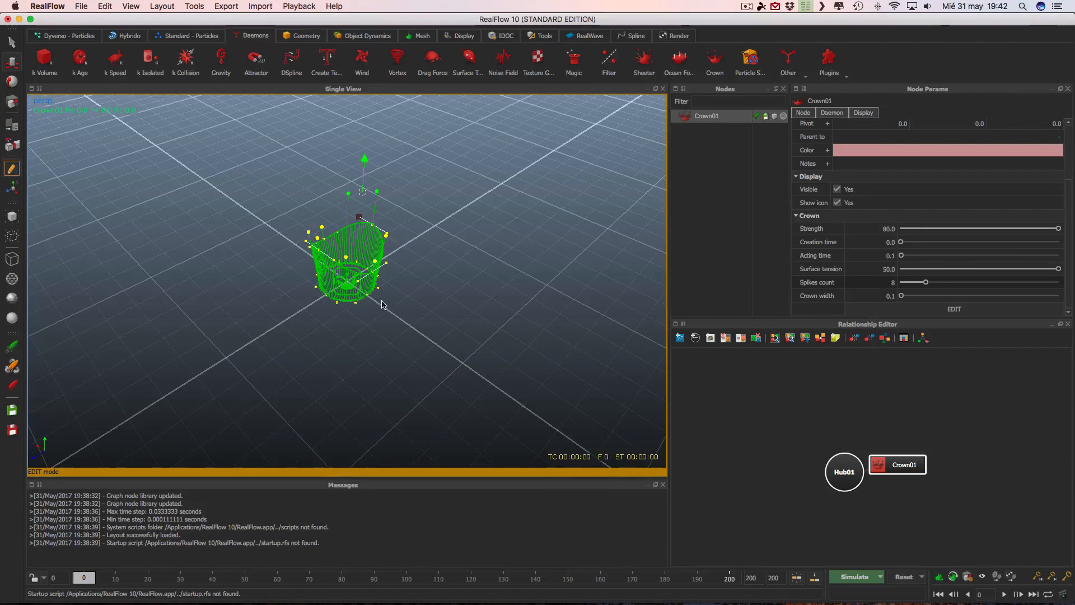
{"action": "left_click", "coordinate": [418, 305]}
Raise further spike tips on another side of the crown
{"action": "left_click_drag", "start_coordinate": [413, 323], "coordinate": [498, 316], "text": "alt"}
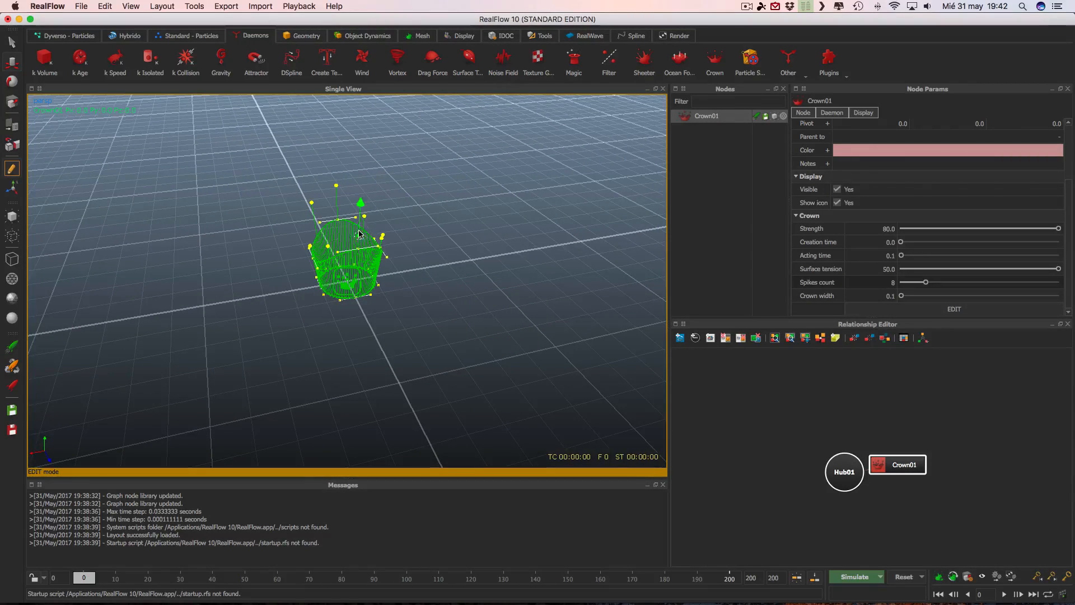
{"action": "left_click", "coordinate": [361, 178]}
{"action": "left_click_drag", "start_coordinate": [444, 255], "coordinate": [387, 279], "text": "alt"}
{"action": "left_click", "coordinate": [357, 254]}
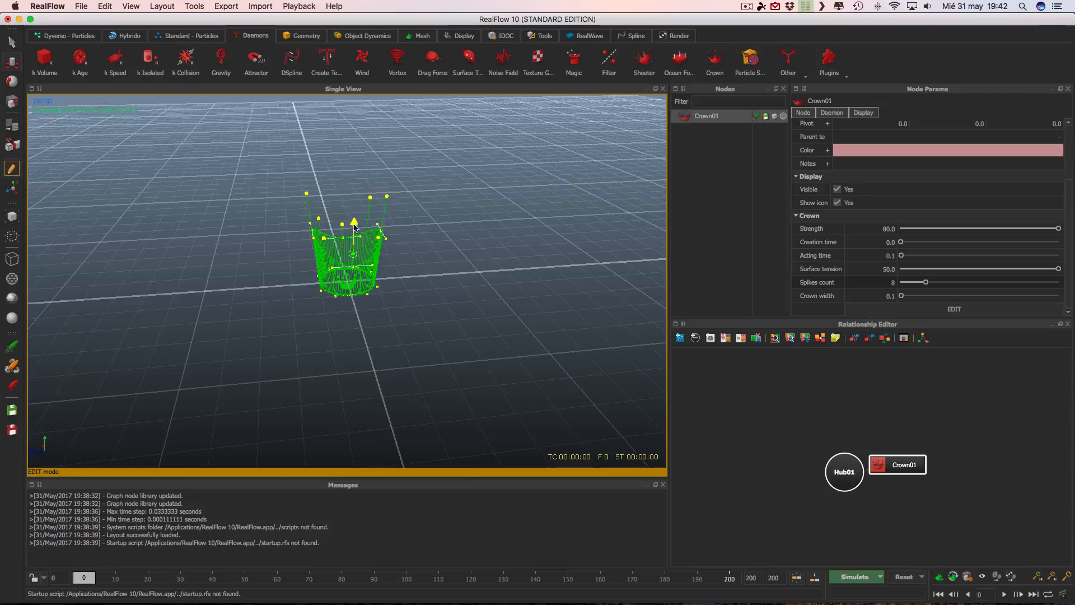
{"action": "left_click_drag", "start_coordinate": [355, 219], "coordinate": [364, 196]}
Lift the remaining low spikes around the crown to give the splash an uneven outline
{"action": "left_click_drag", "start_coordinate": [493, 283], "coordinate": [355, 266], "text": "alt"}
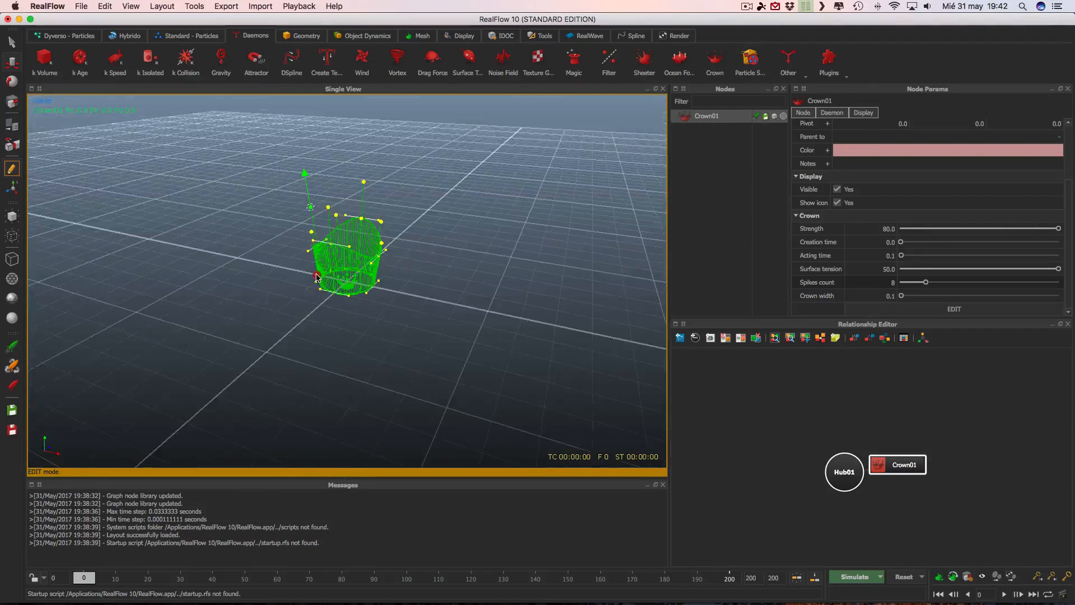
{"action": "left_click", "coordinate": [375, 240]}
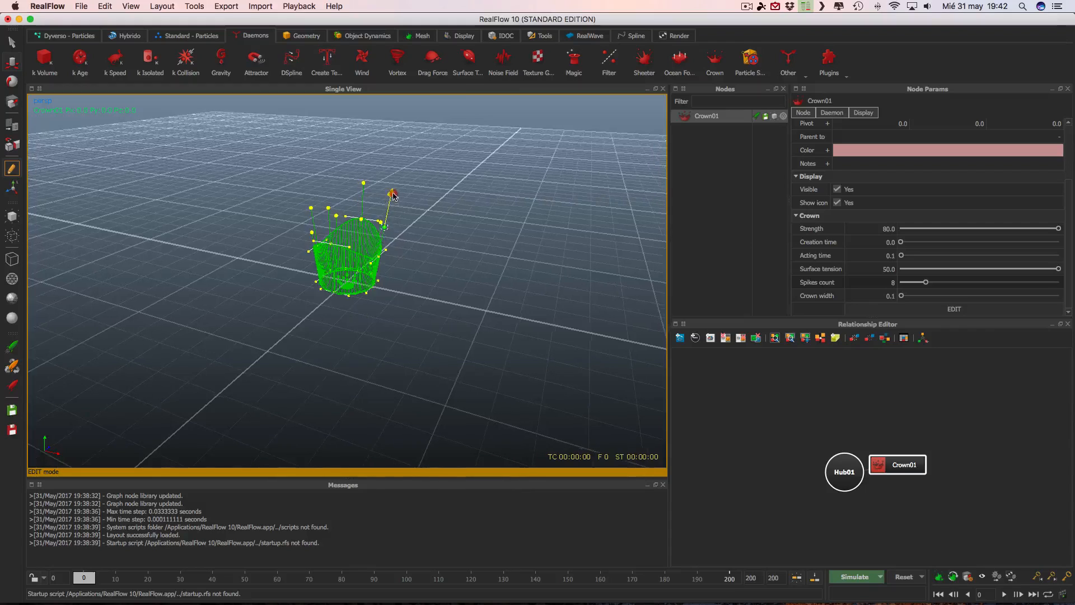
{"action": "left_click", "coordinate": [393, 193]}
{"action": "left_click", "coordinate": [470, 254]}
{"action": "left_click_drag", "start_coordinate": [513, 281], "coordinate": [393, 277], "text": "alt"}
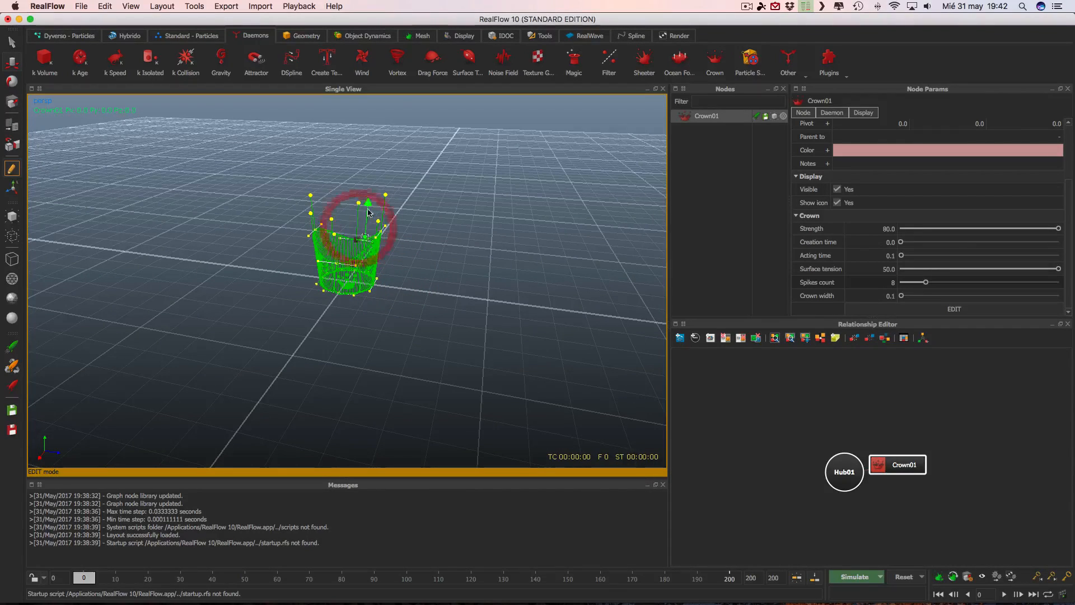
{"action": "mouse_move", "coordinate": [491, 248]}
{"action": "left_mouse_down", "text": "alt"}
{"action": "mouse_move", "coordinate": [458, 272]}
{"action": "mouse_move", "coordinate": [388, 272]}
{"action": "mouse_move", "coordinate": [367, 238]}
{"action": "left_mouse_up", "text": "alt"}
{"action": "left_click", "coordinate": [356, 238]}
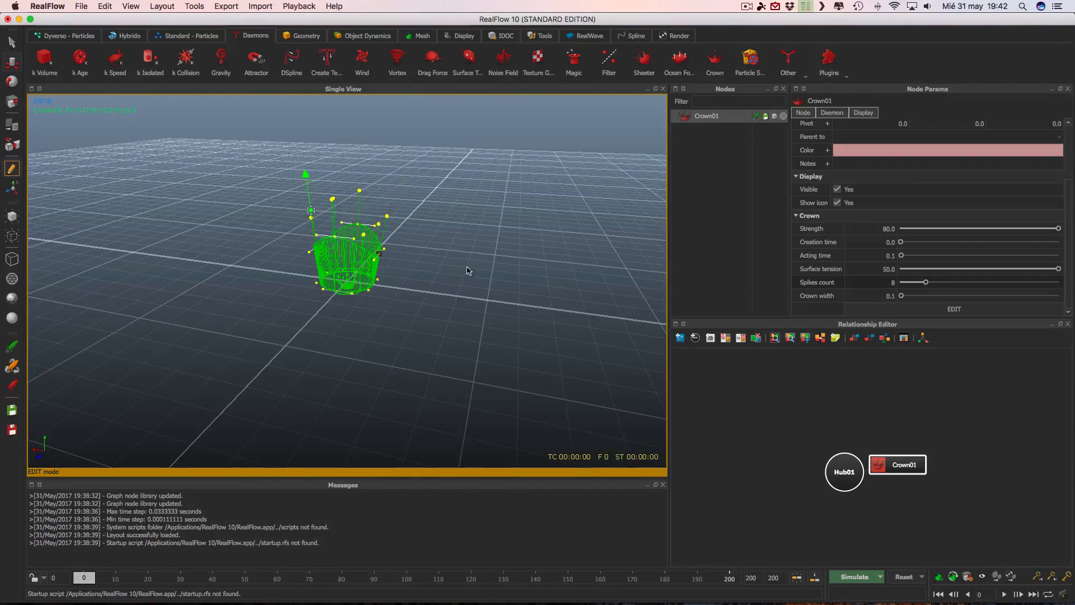
{"action": "left_click", "coordinate": [395, 259]}
{"action": "left_click", "coordinate": [368, 244]}
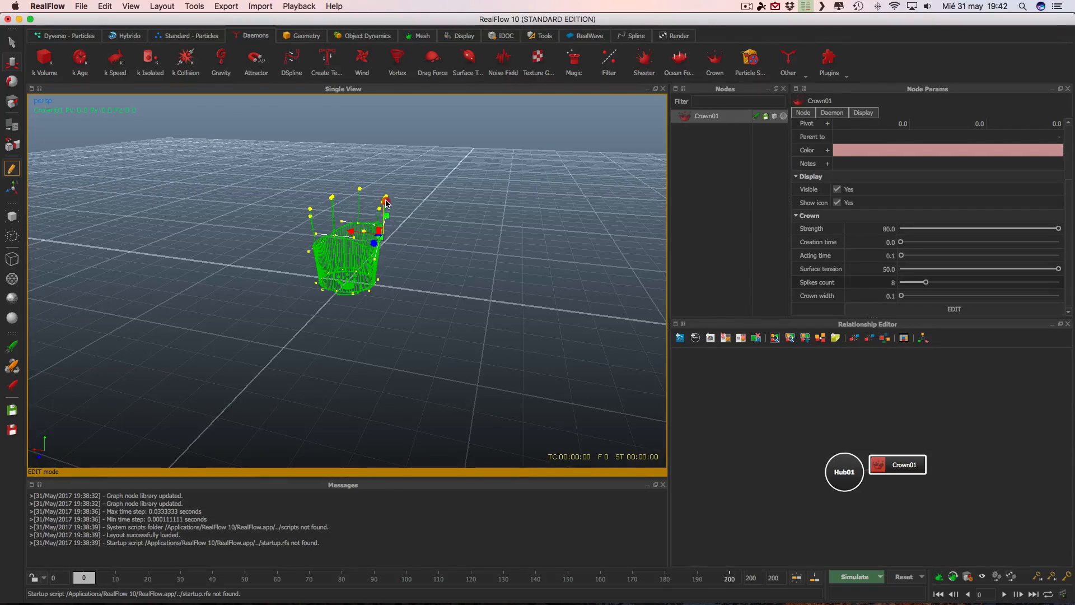
{"action": "left_click_drag", "start_coordinate": [502, 278], "coordinate": [452, 300], "text": "alt"}
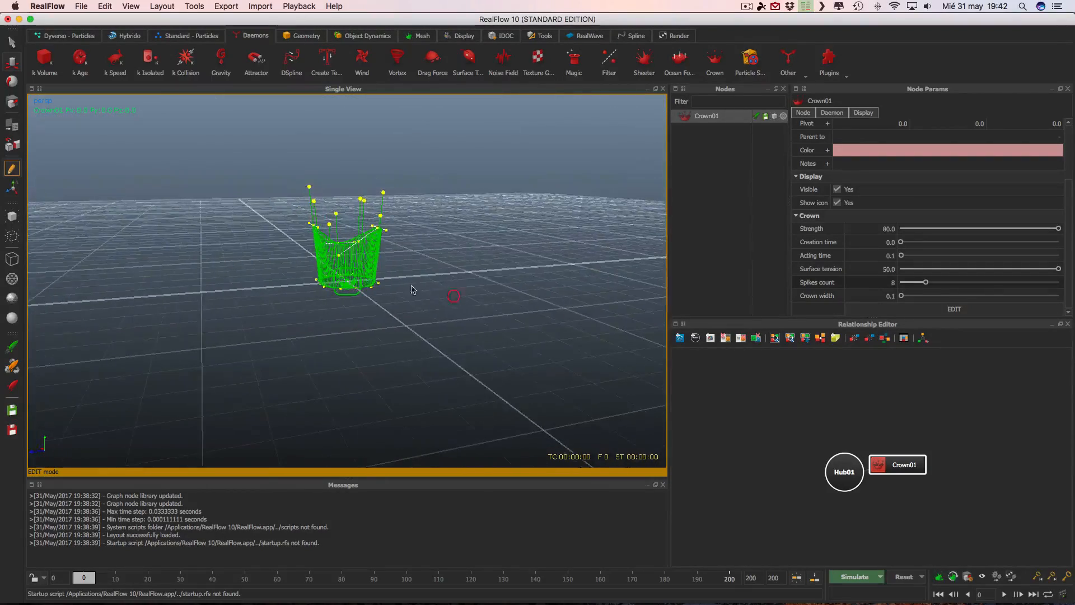
Add a Square standard particle emitter and raise it above the crown to a Y position of about 3.98
{"action": "left_click", "coordinate": [185, 37]}
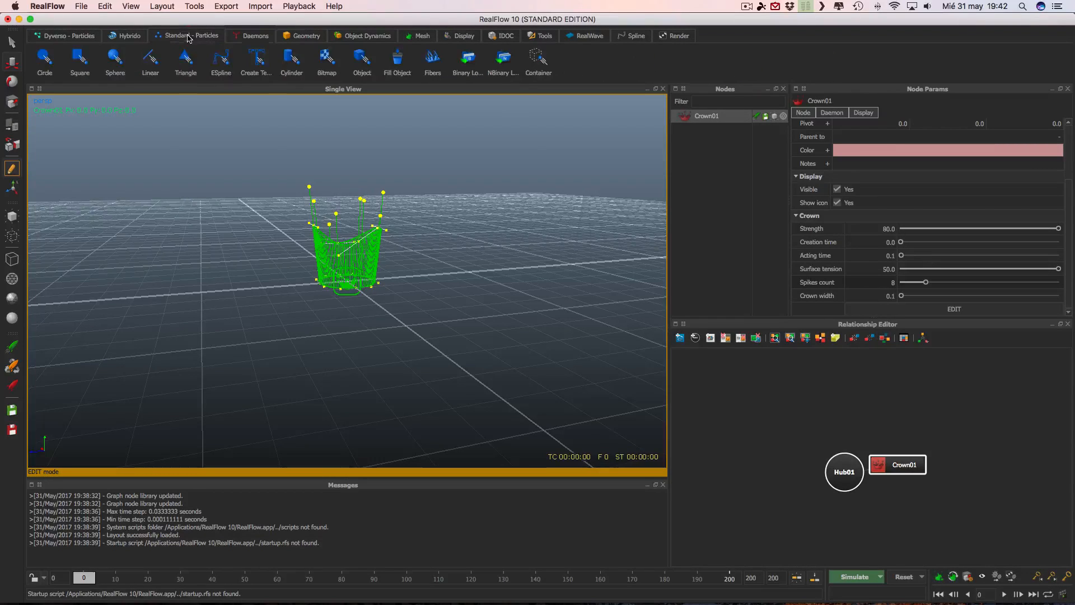
{"action": "left_click", "coordinate": [79, 62]}
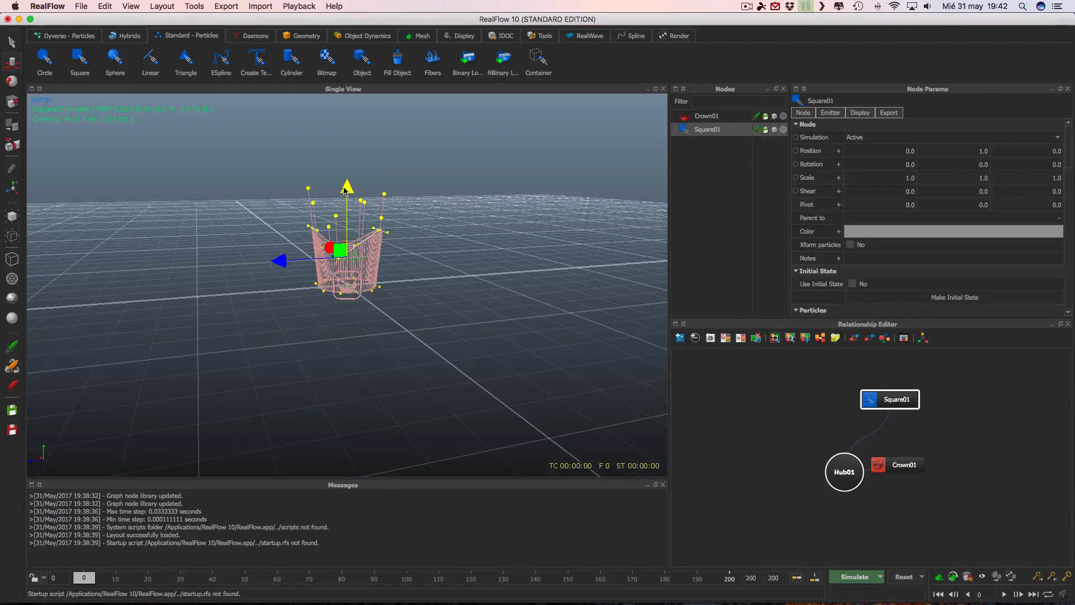
{"action": "left_click_drag", "start_coordinate": [345, 191], "coordinate": [345, 120]}
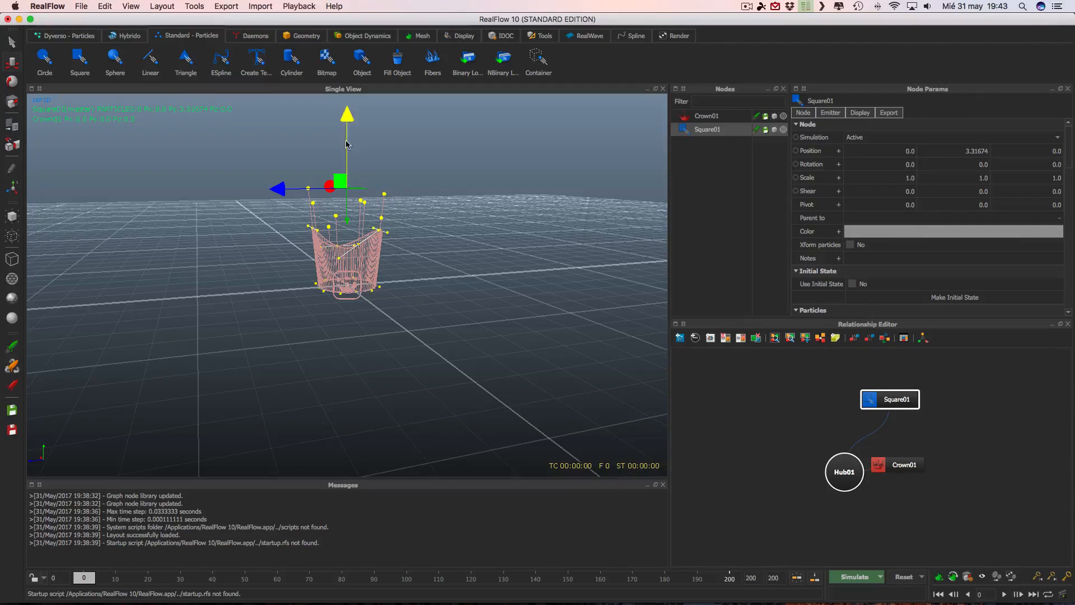
{"action": "left_click_drag", "start_coordinate": [347, 119], "coordinate": [349, 97]}
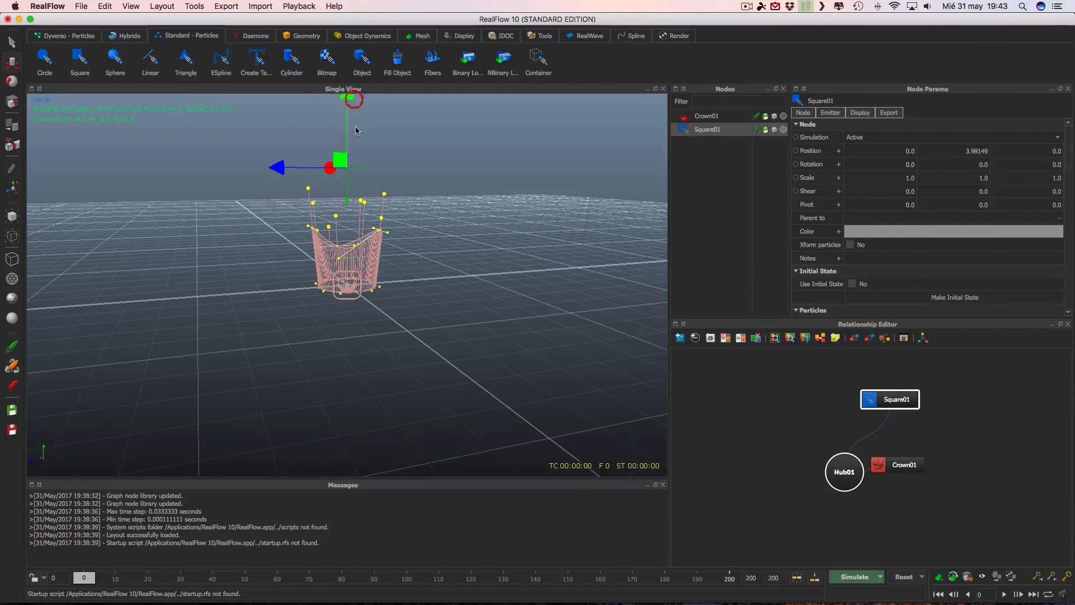
{"action": "left_click", "coordinate": [485, 209]}
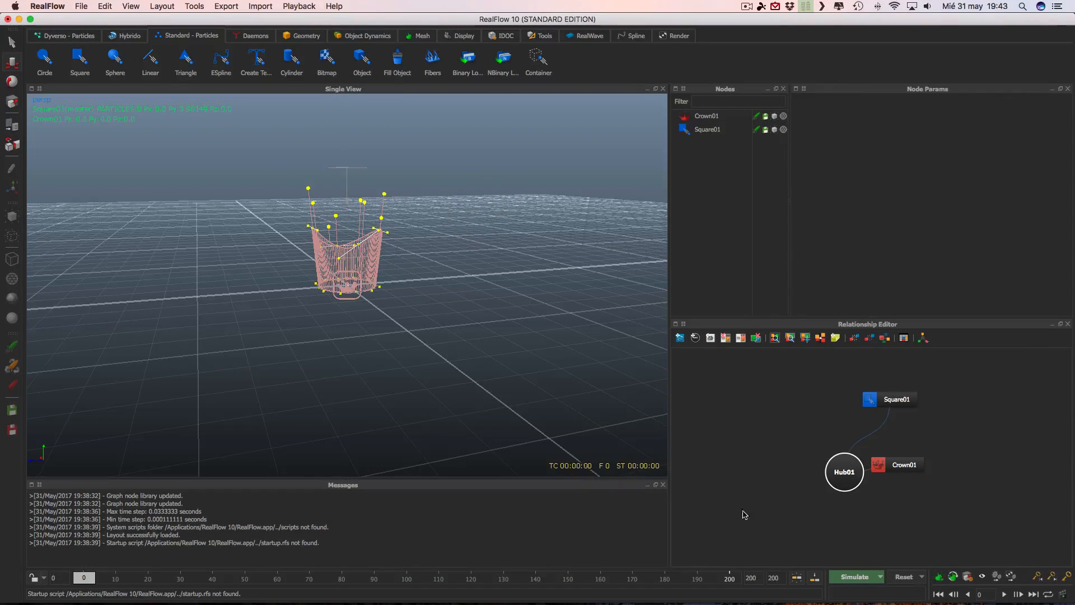
{"action": "left_click_drag", "start_coordinate": [543, 266], "coordinate": [516, 284], "text": "alt"}
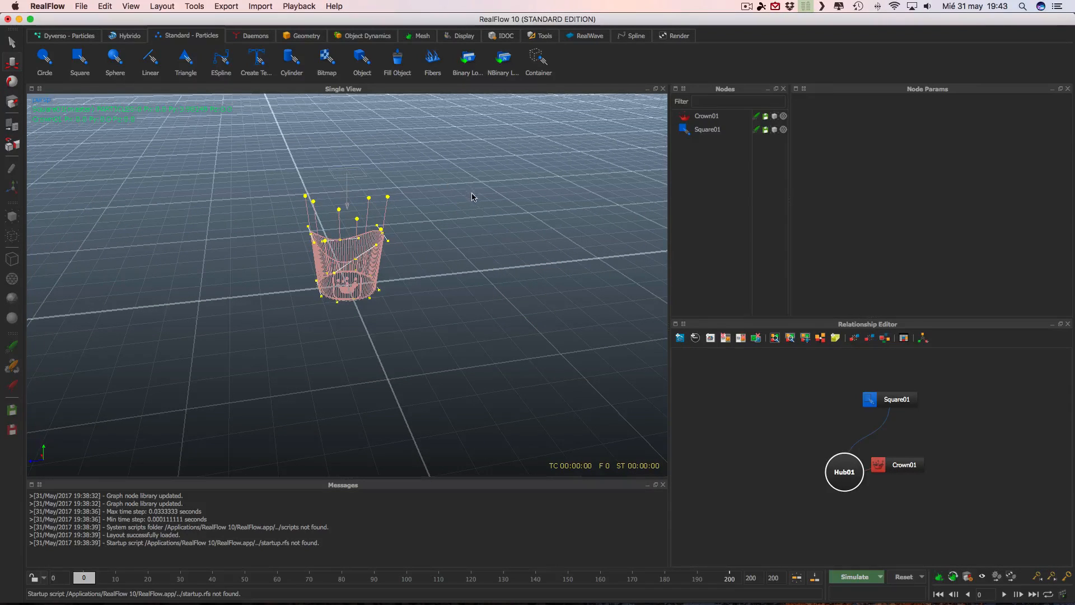
Rotate the Square emitter about half a turn so its arrow points upward, with a rotation of about 0.63, 180, 180
{"action": "left_click_drag", "start_coordinate": [501, 254], "coordinate": [504, 233], "text": "alt"}
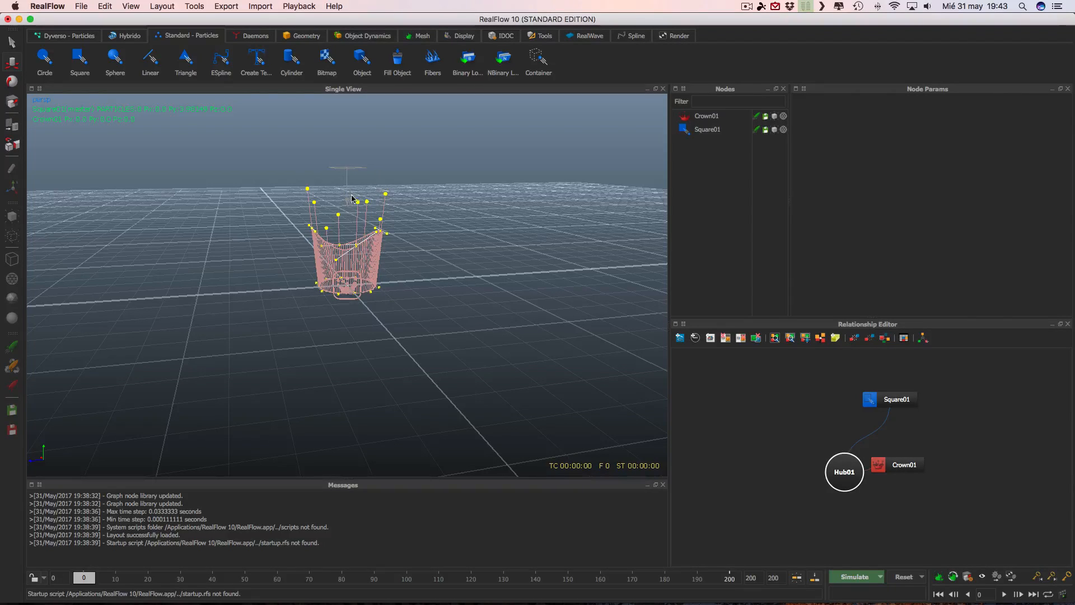
{"action": "left_click", "coordinate": [355, 171]}
{"action": "left_click", "coordinate": [348, 168]}
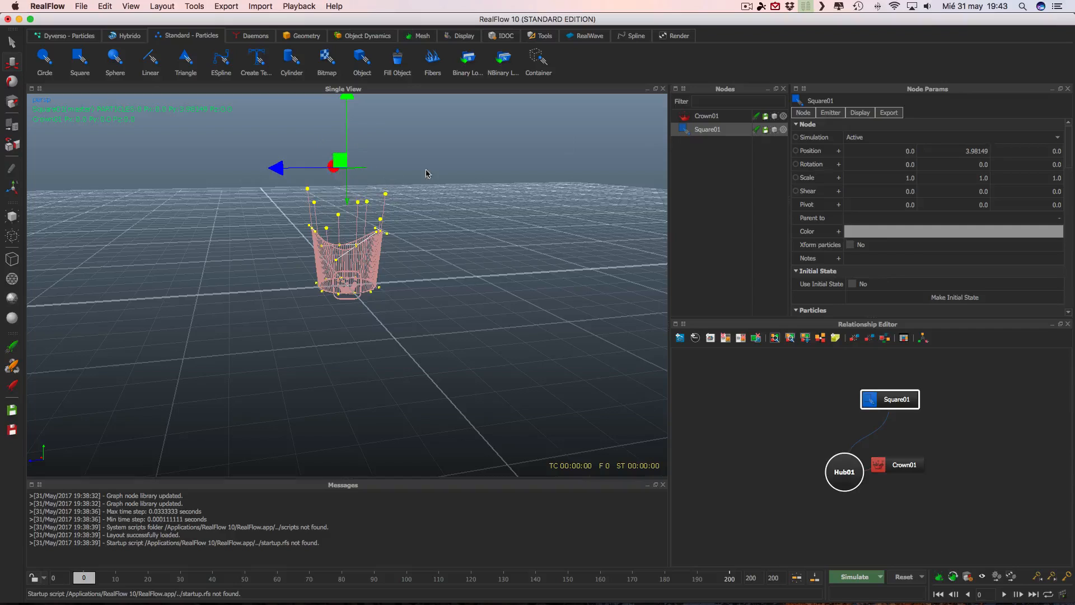
{"action": "left_click", "coordinate": [11, 83]}
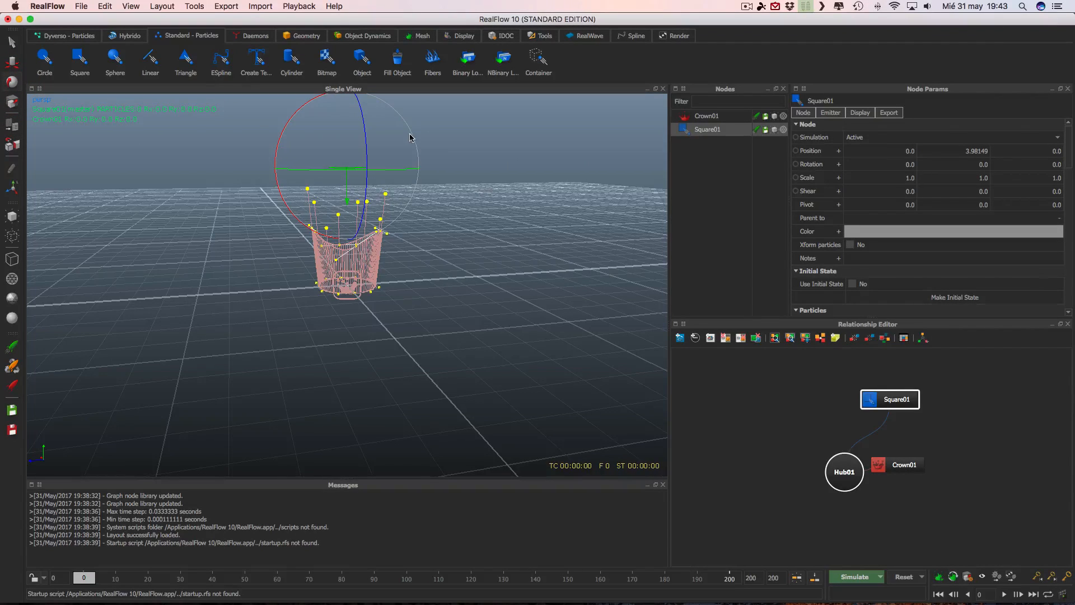
{"action": "left_click_drag", "start_coordinate": [533, 197], "coordinate": [492, 216], "text": "alt"}
{"action": "left_click_drag", "start_coordinate": [404, 137], "coordinate": [224, 266]}
{"action": "left_click_drag", "start_coordinate": [466, 255], "coordinate": [505, 216], "text": "alt"}
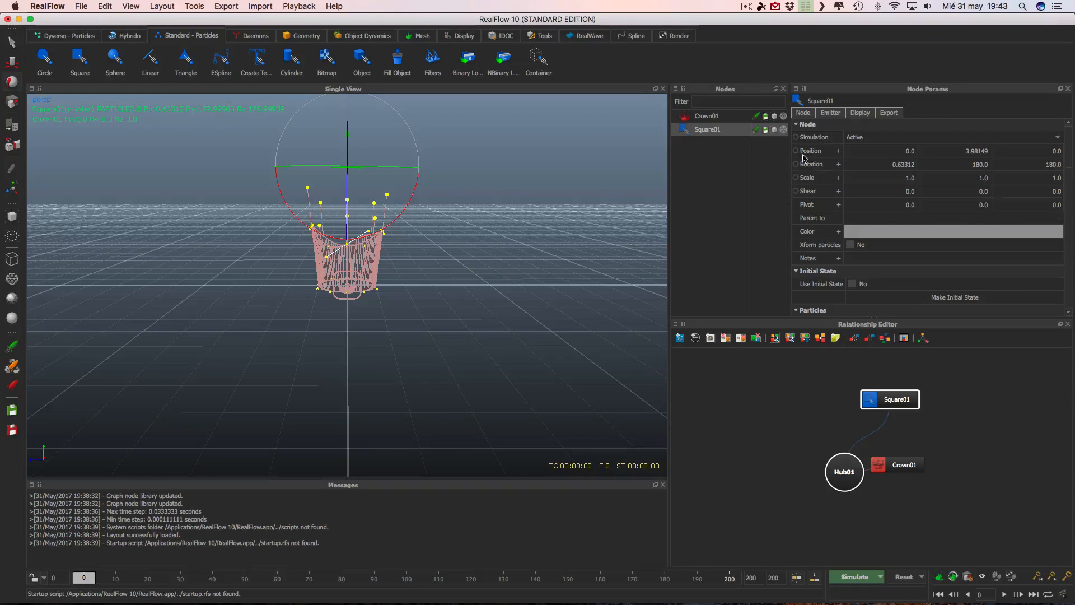
{"action": "left_click", "coordinate": [699, 128]}
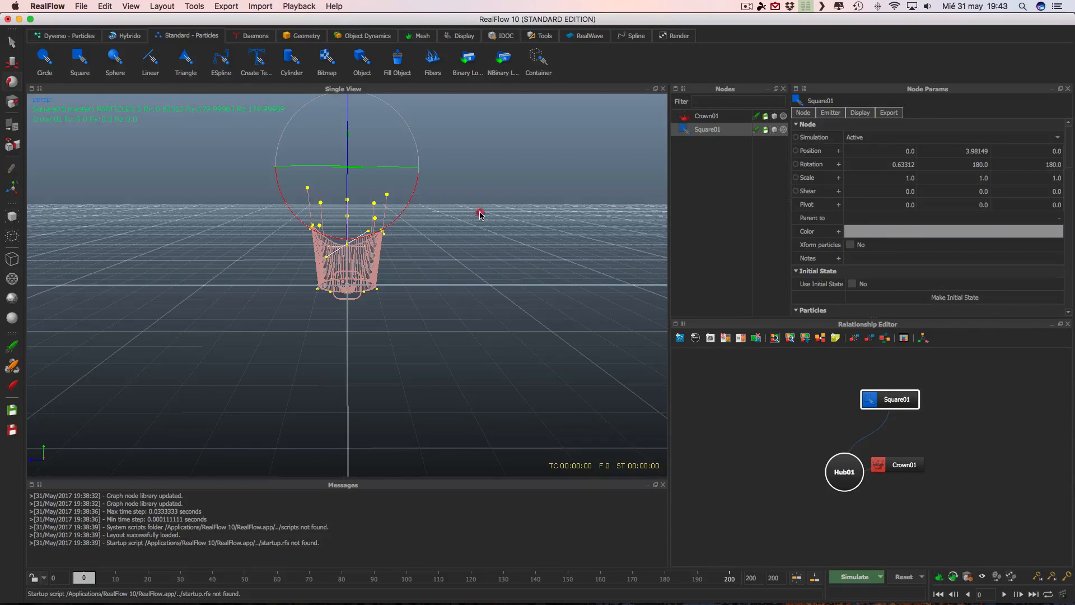
{"action": "left_click_drag", "start_coordinate": [480, 214], "coordinate": [498, 232], "text": "alt"}
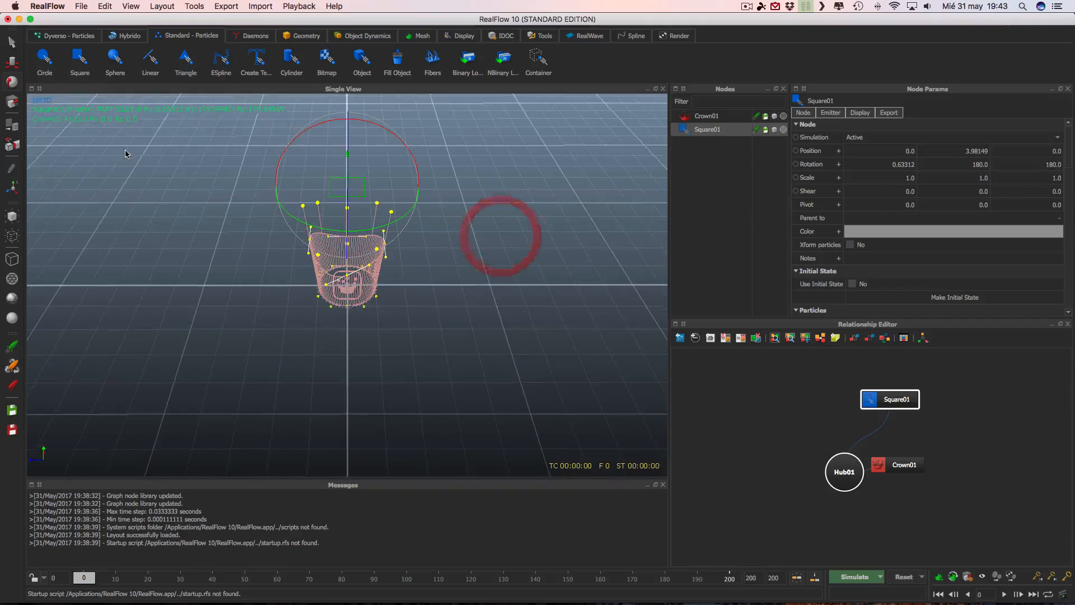
Lower the Square emitter to the base of the crown, at a Y position of about -0.17
{"action": "left_click", "coordinate": [10, 45]}
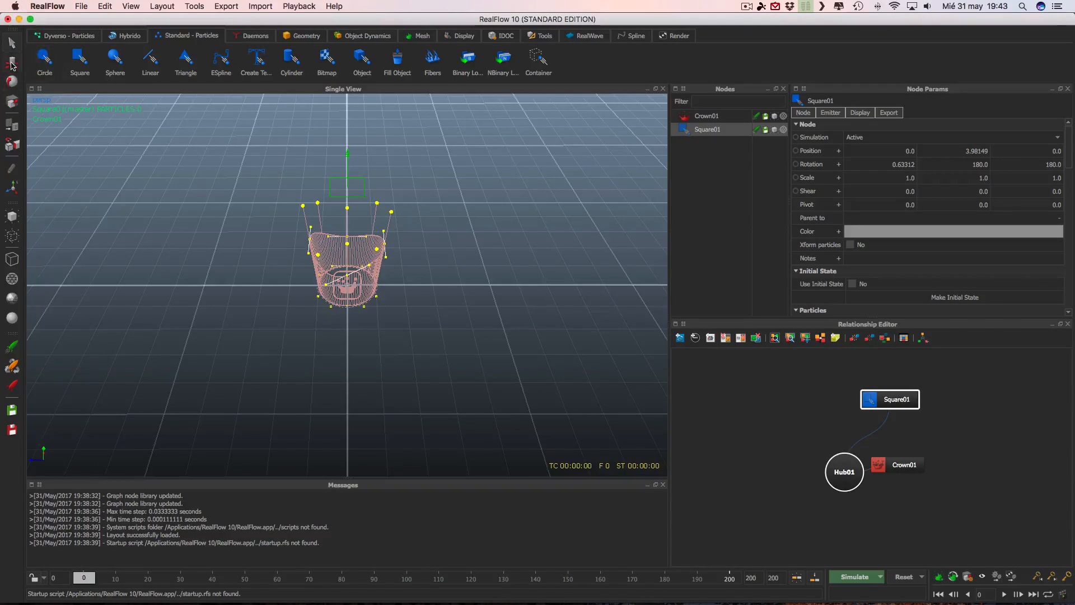
{"action": "left_click", "coordinate": [12, 63]}
{"action": "left_click", "coordinate": [497, 200]}
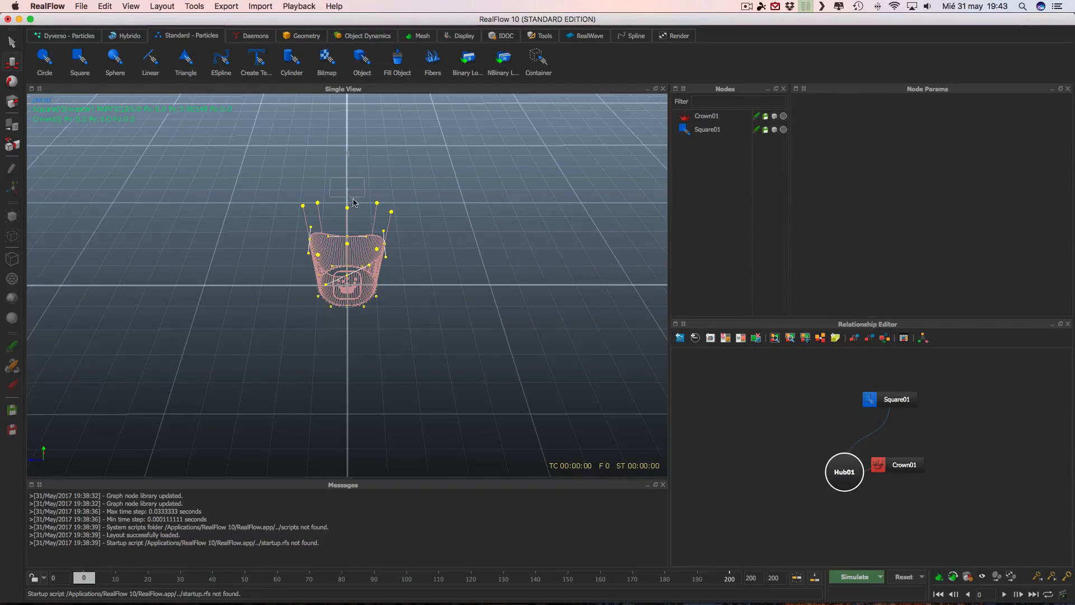
{"action": "left_click", "coordinate": [720, 135]}
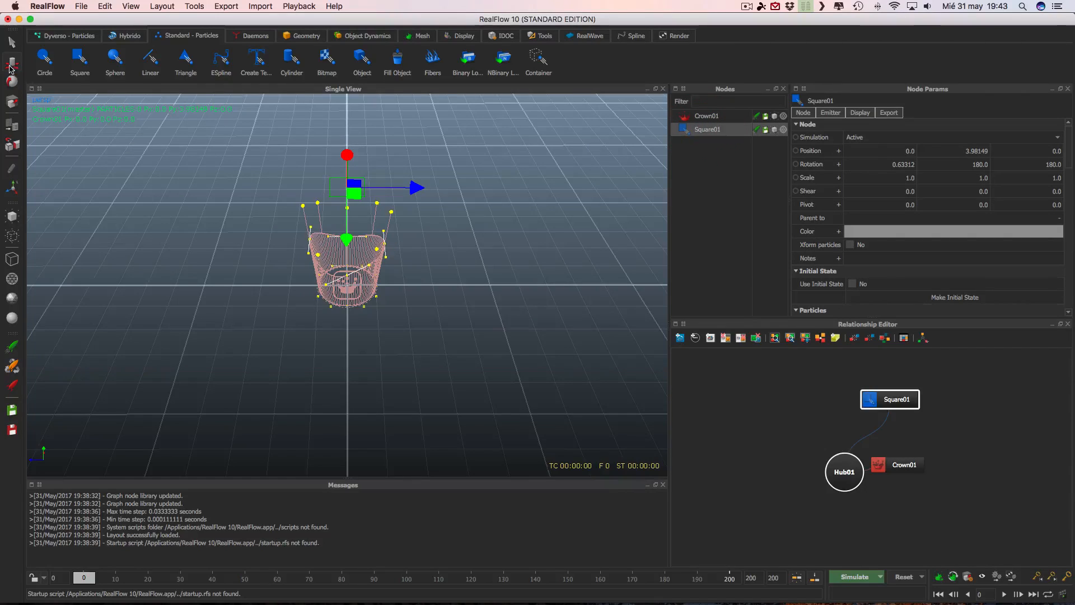
{"action": "left_click_drag", "start_coordinate": [346, 239], "coordinate": [355, 338]}
{"action": "left_click_drag", "start_coordinate": [423, 315], "coordinate": [463, 257], "text": "alt"}
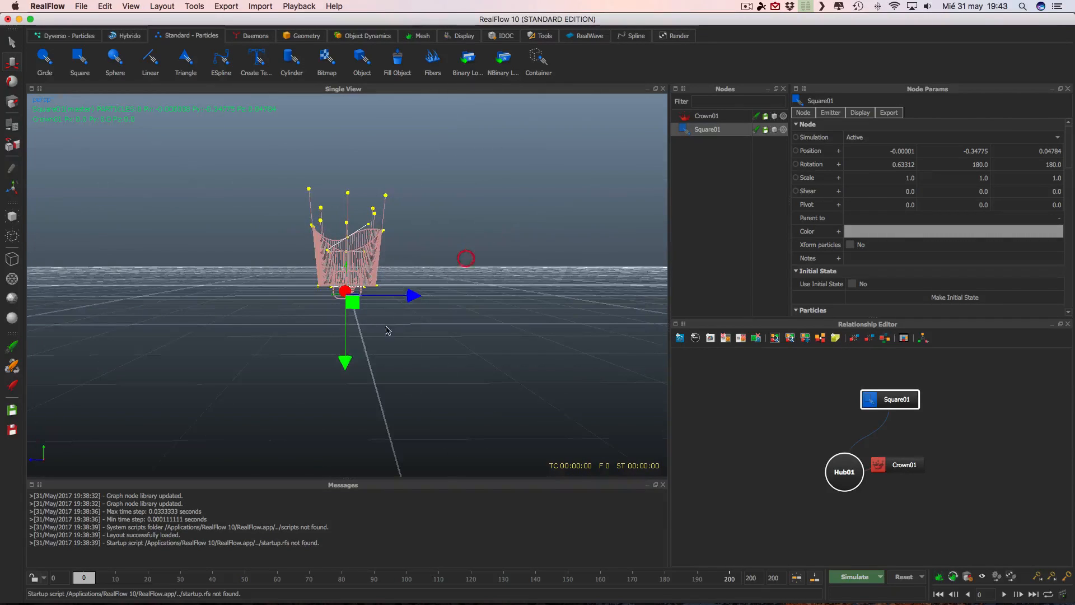
{"action": "left_click_drag", "start_coordinate": [345, 363], "coordinate": [346, 358]}
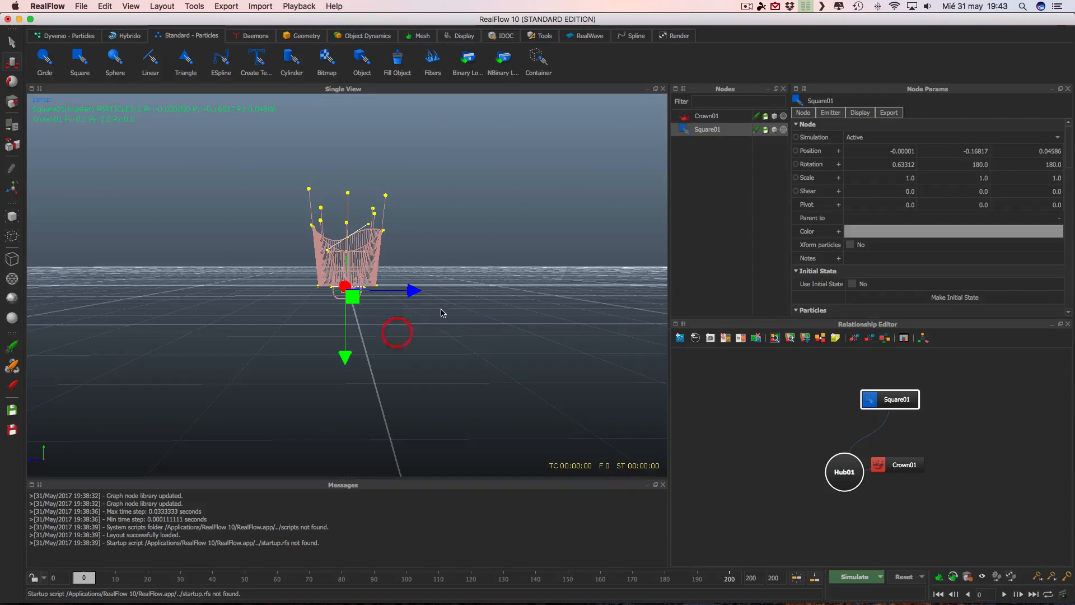
Scale the Square emitter to about 4.61 on X and 4.39 on Z, extending it beyond the crown's base
{"action": "left_click", "coordinate": [12, 106]}
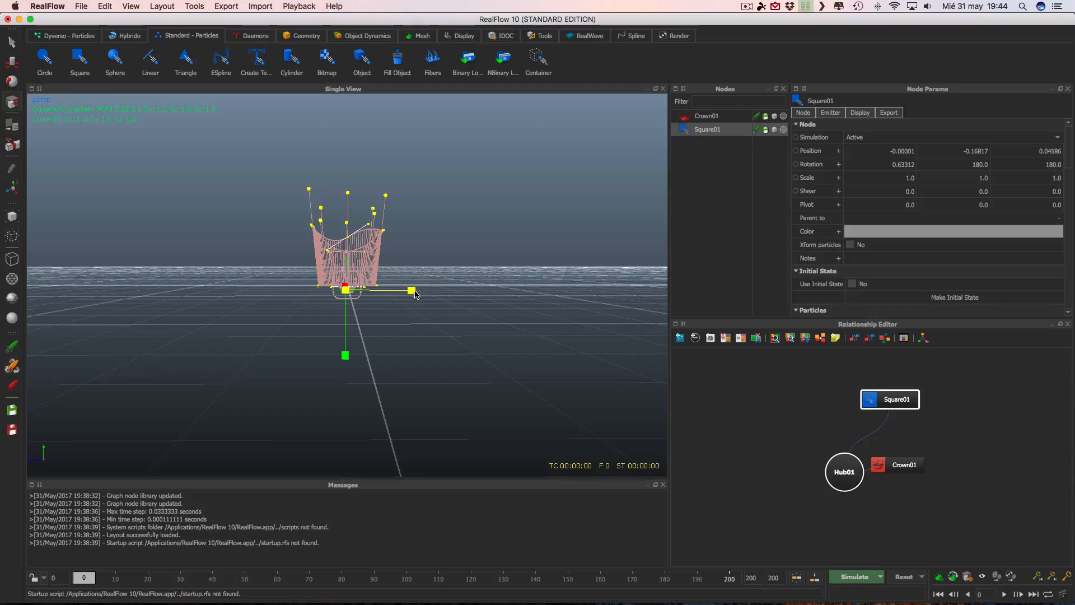
{"action": "left_click_drag", "start_coordinate": [416, 291], "coordinate": [510, 297]}
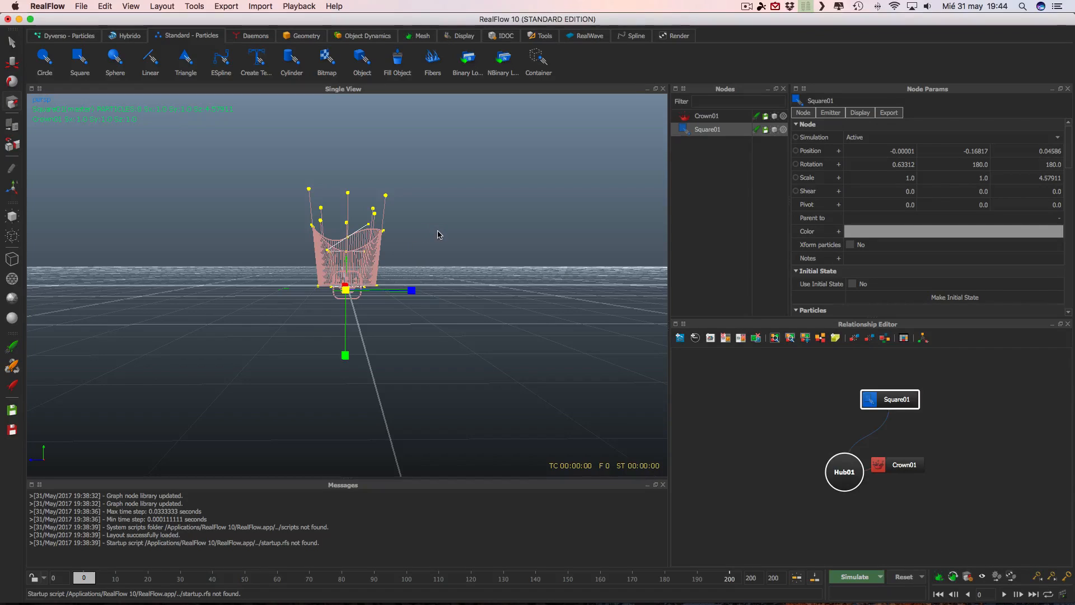
{"action": "key", "text": "1"}
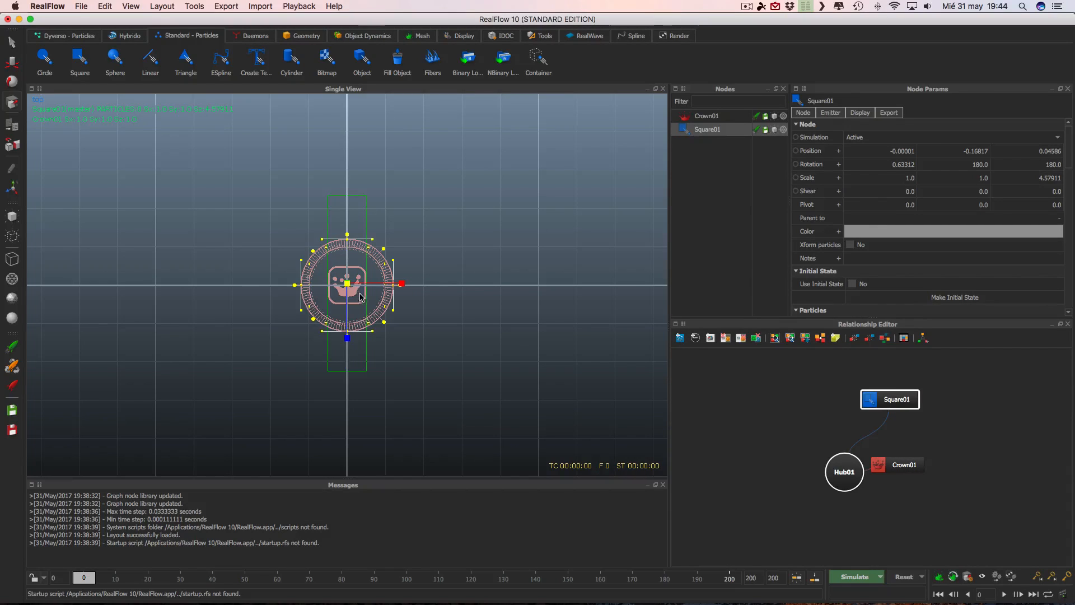
{"action": "key", "text": "4"}
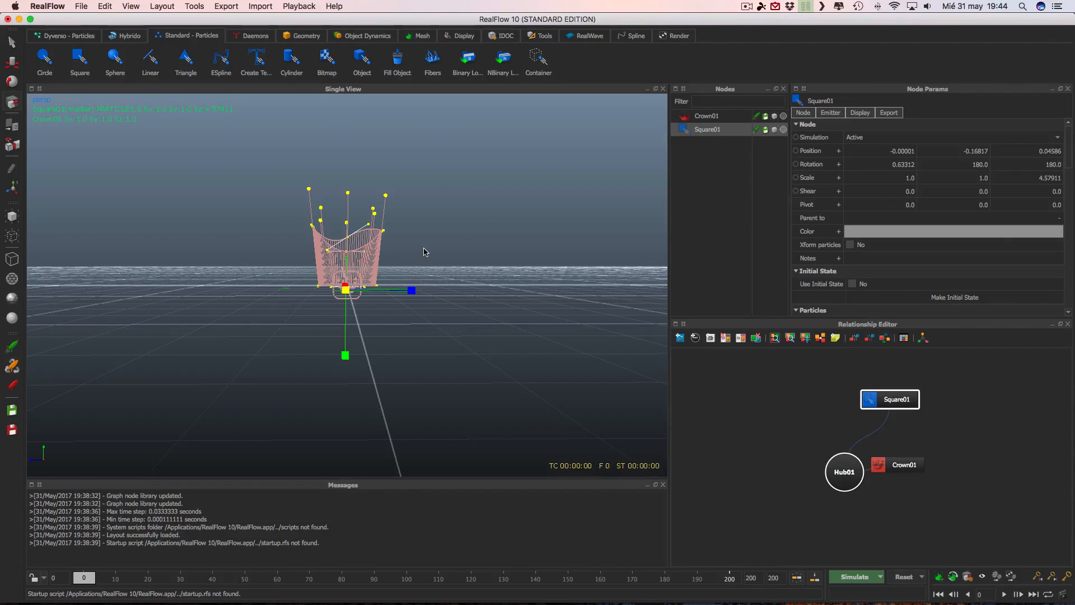
{"action": "key", "text": "1"}
{"action": "left_click_drag", "start_coordinate": [401, 284], "coordinate": [540, 284]}
{"action": "left_click_drag", "start_coordinate": [348, 340], "coordinate": [348, 336]}
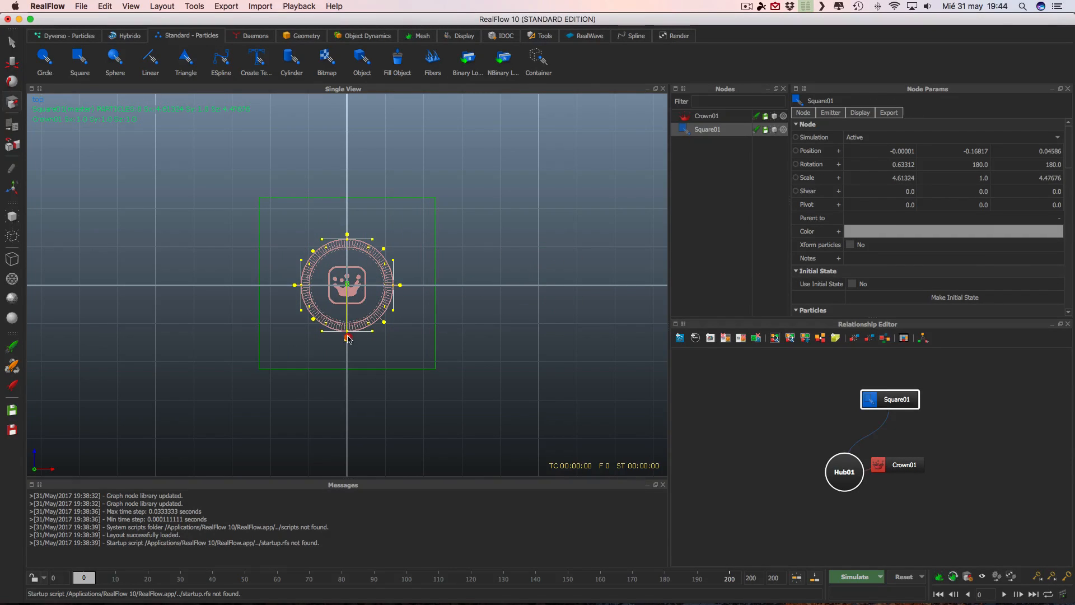
{"action": "left_click_drag", "start_coordinate": [401, 284], "coordinate": [401, 284]}
{"action": "left_click_drag", "start_coordinate": [348, 339], "coordinate": [348, 337]}
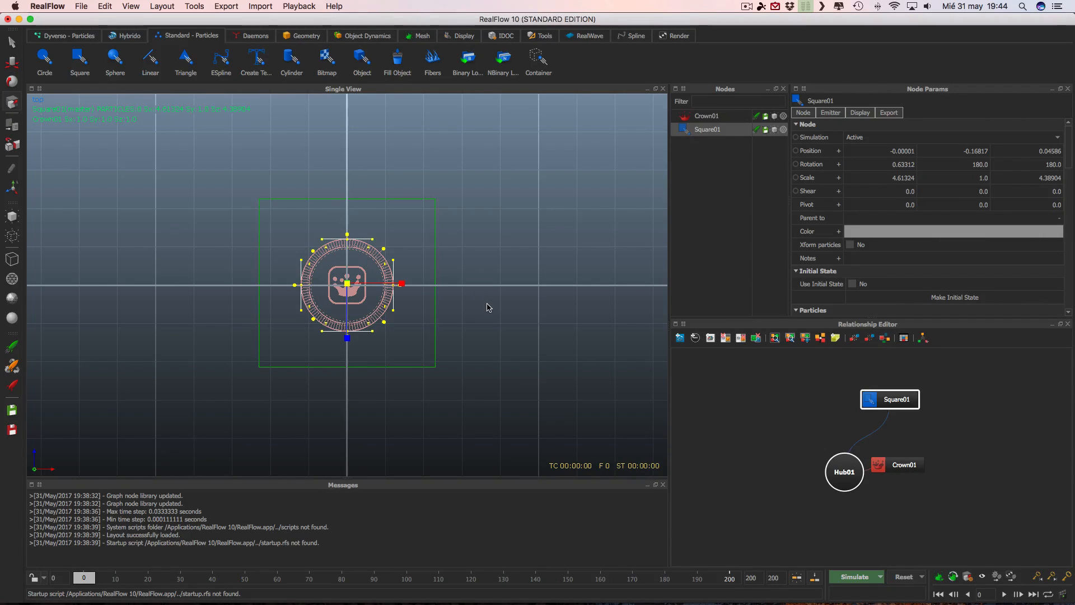
Enlarge the Square emitter further to a scale of about 5.46 on X and 5.24 on Z
{"action": "key", "text": "4"}
{"action": "left_click_drag", "start_coordinate": [505, 300], "coordinate": [409, 296], "text": "alt"}
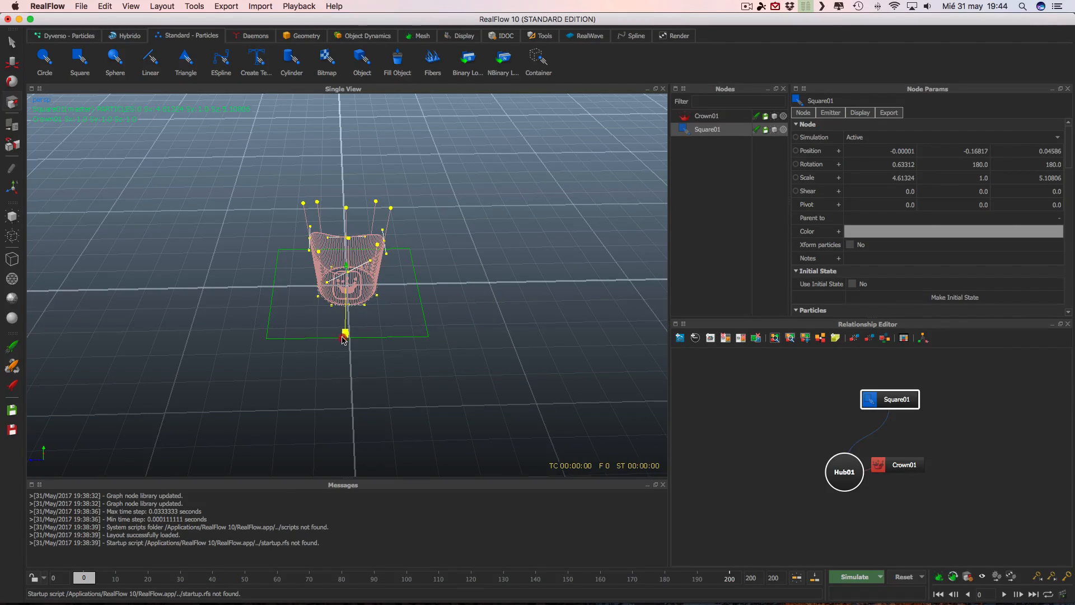
{"action": "left_click", "coordinate": [345, 332]}
{"action": "key", "text": "1"}
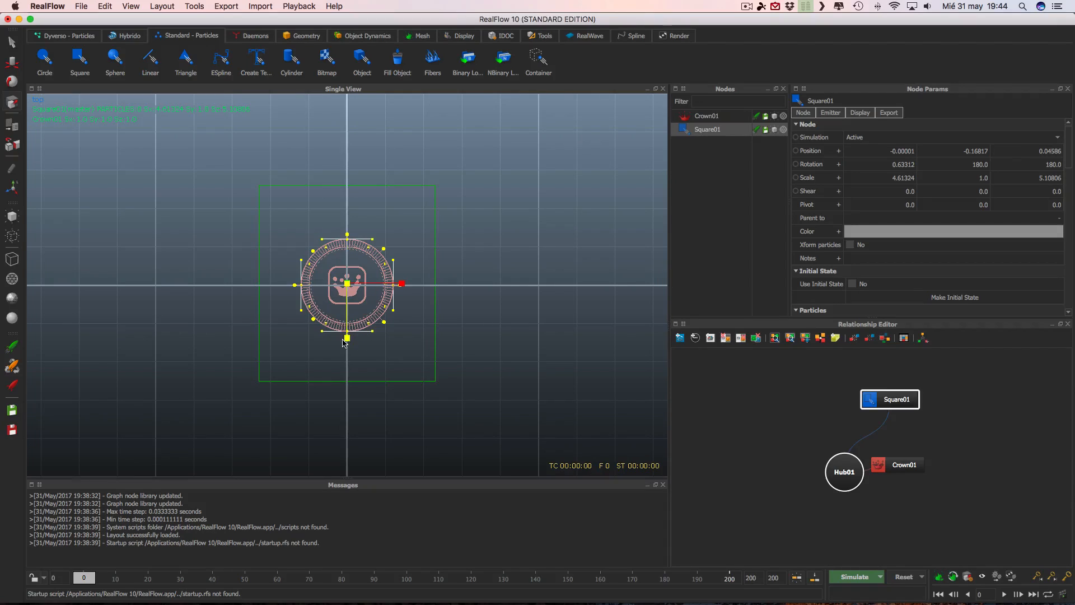
{"action": "left_click_drag", "start_coordinate": [402, 284], "coordinate": [462, 286]}
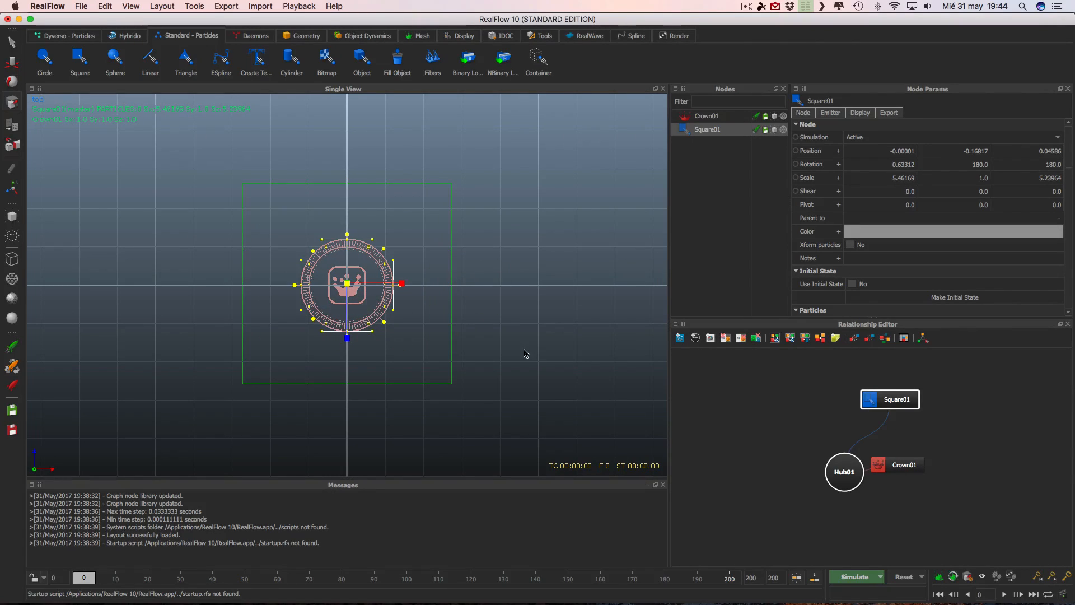
{"action": "left_click", "coordinate": [537, 328]}
{"action": "key", "text": "4"}
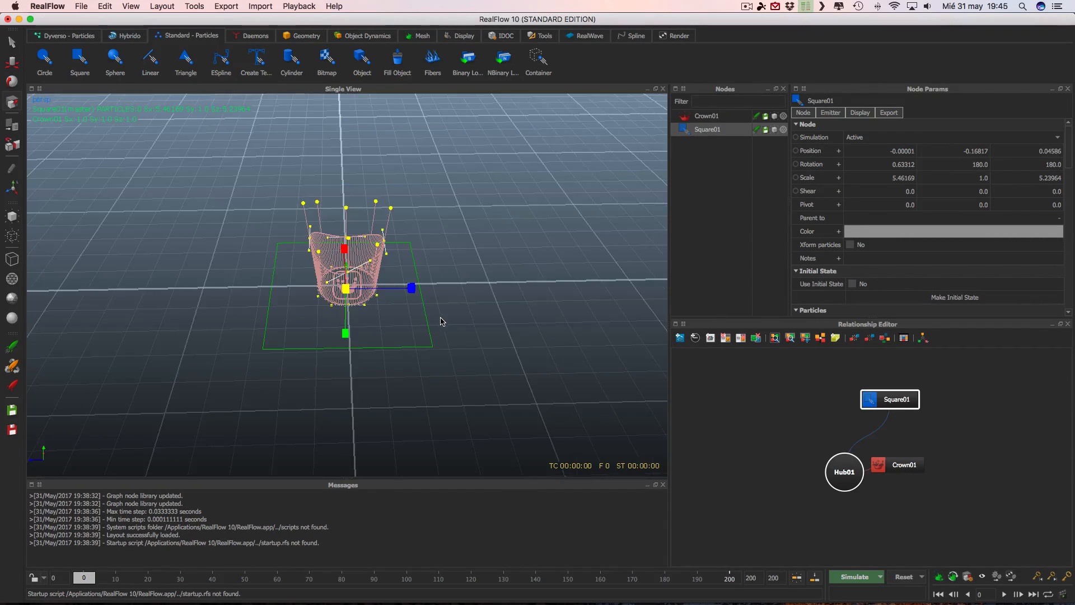
{"action": "left_click_drag", "start_coordinate": [469, 327], "coordinate": [474, 308], "text": "alt"}
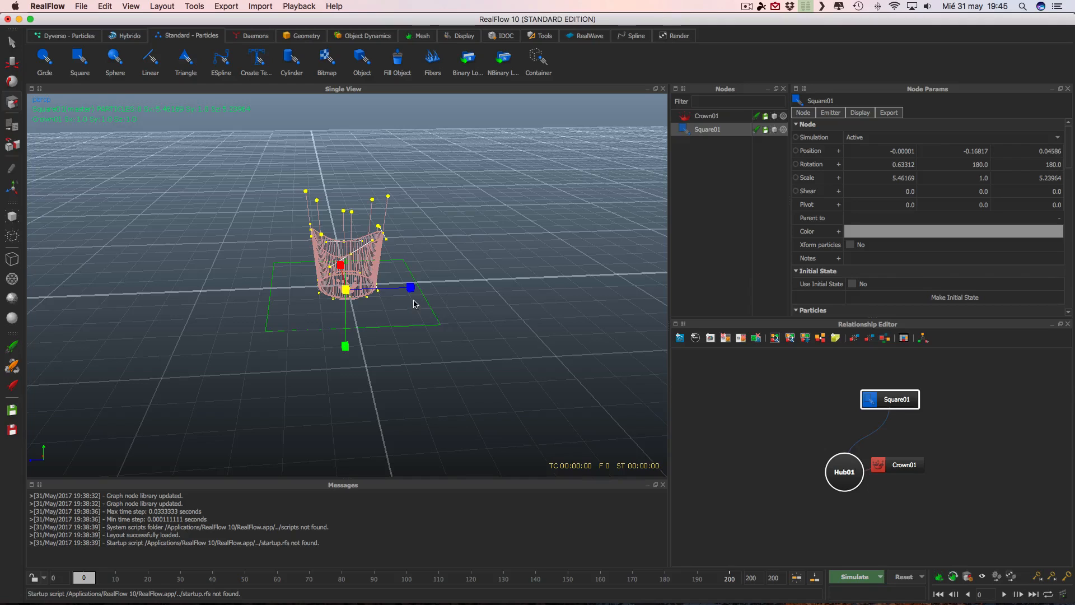
Set the Square emitter's volume to 0.5 to fill its area with particles
{"action": "scroll", "coordinate": [414, 304], "scroll_direction": "down", "scroll_amount": 3}
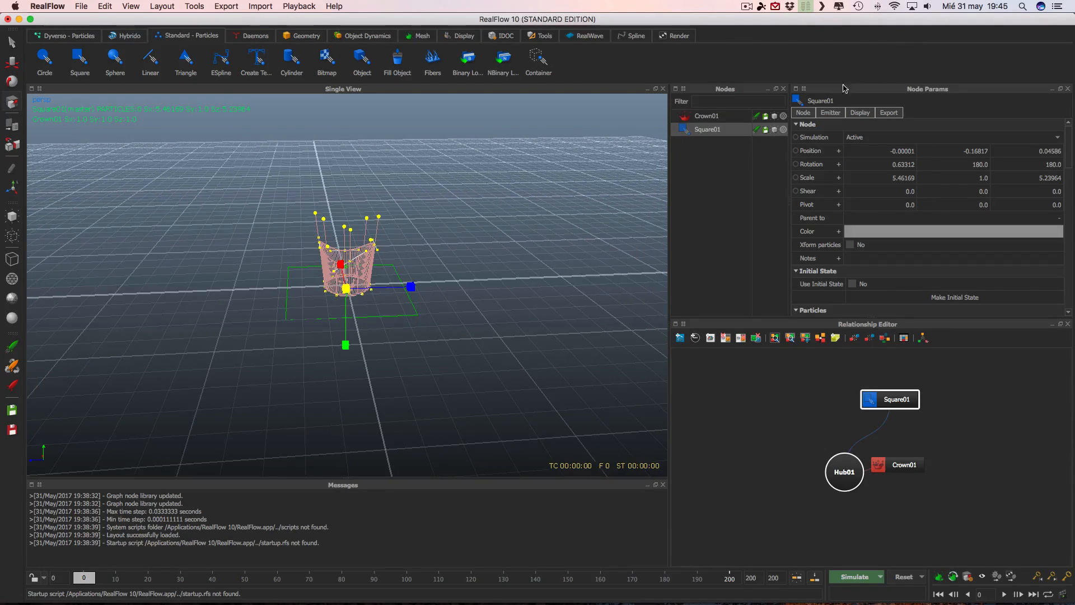
{"action": "left_click", "coordinate": [804, 113]}
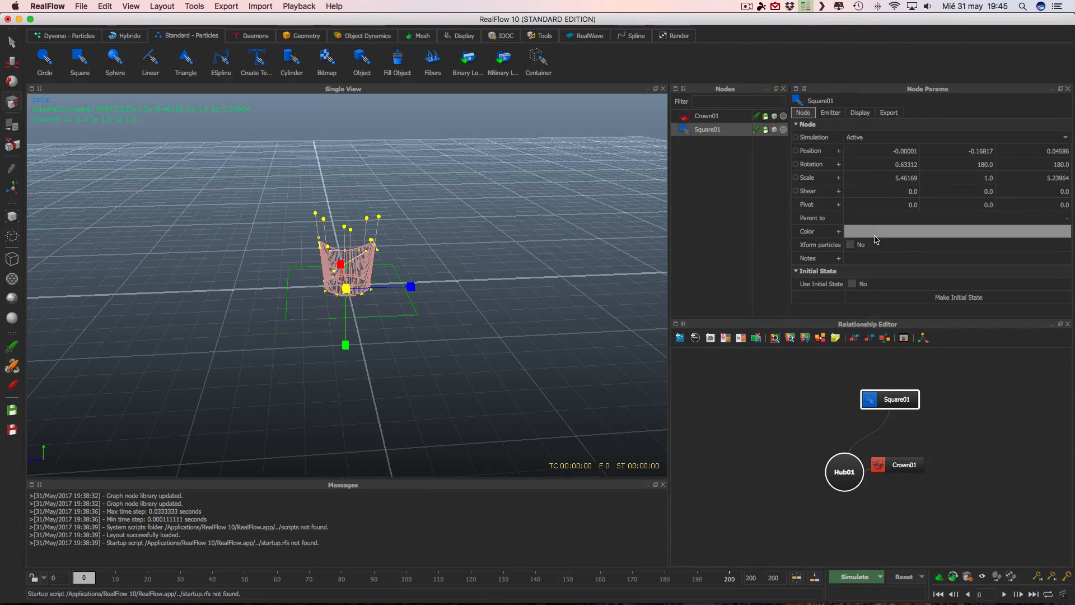
{"action": "left_click", "coordinate": [831, 112]}
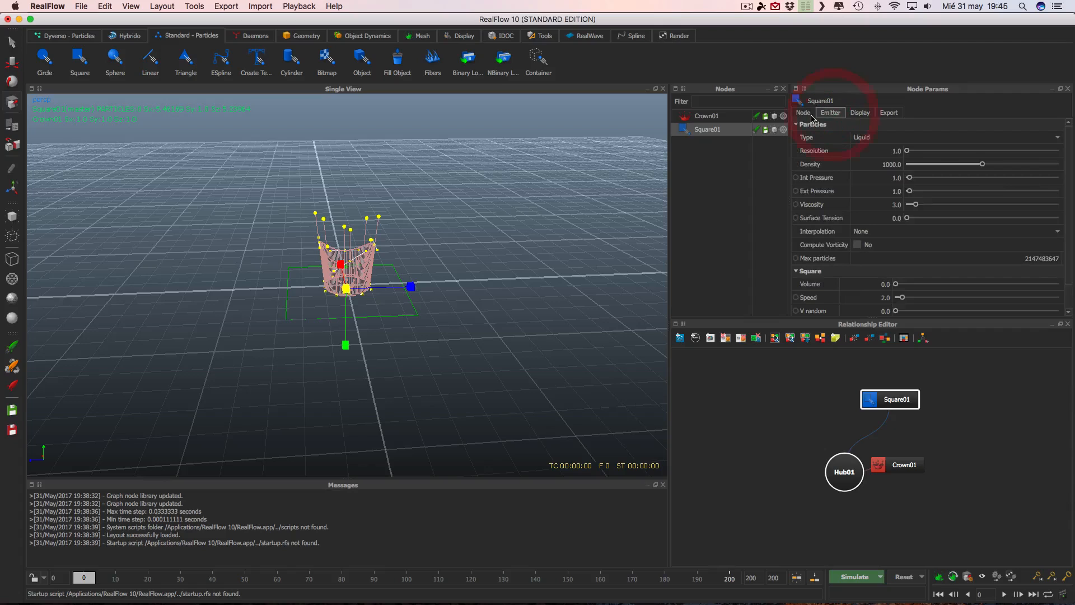
{"action": "scroll", "coordinate": [795, 267], "scroll_direction": "down", "scroll_amount": 2}
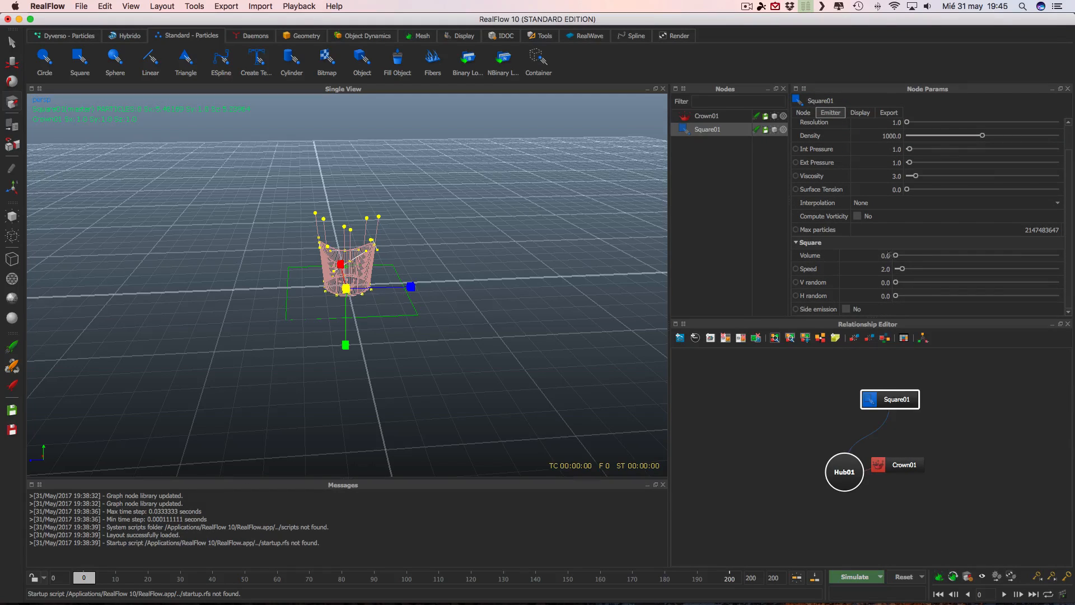
{"action": "double_click", "coordinate": [888, 256]}
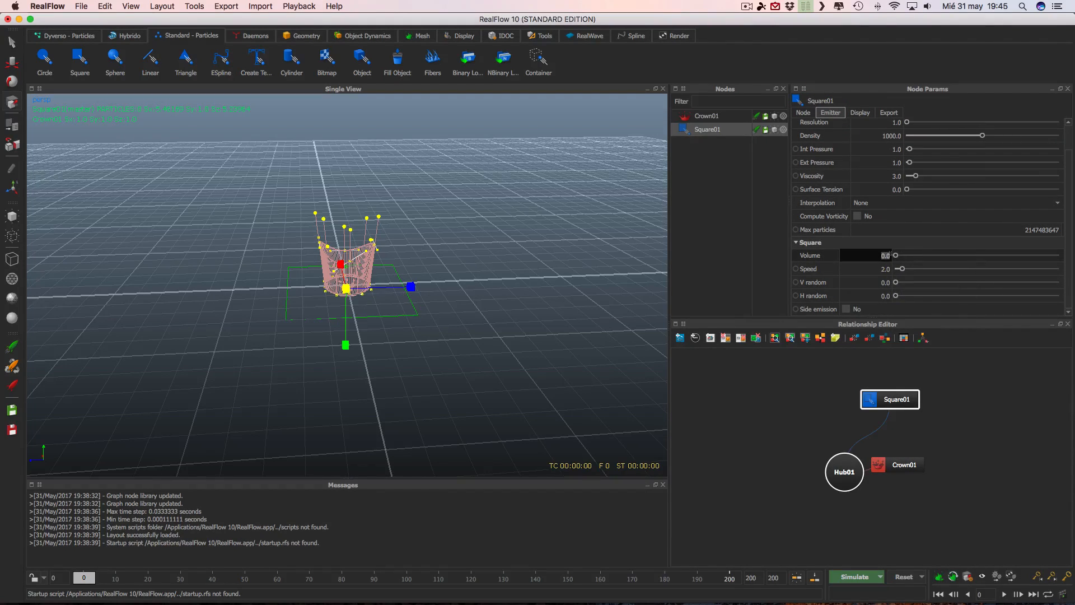
{"action": "type", "text": "0"}
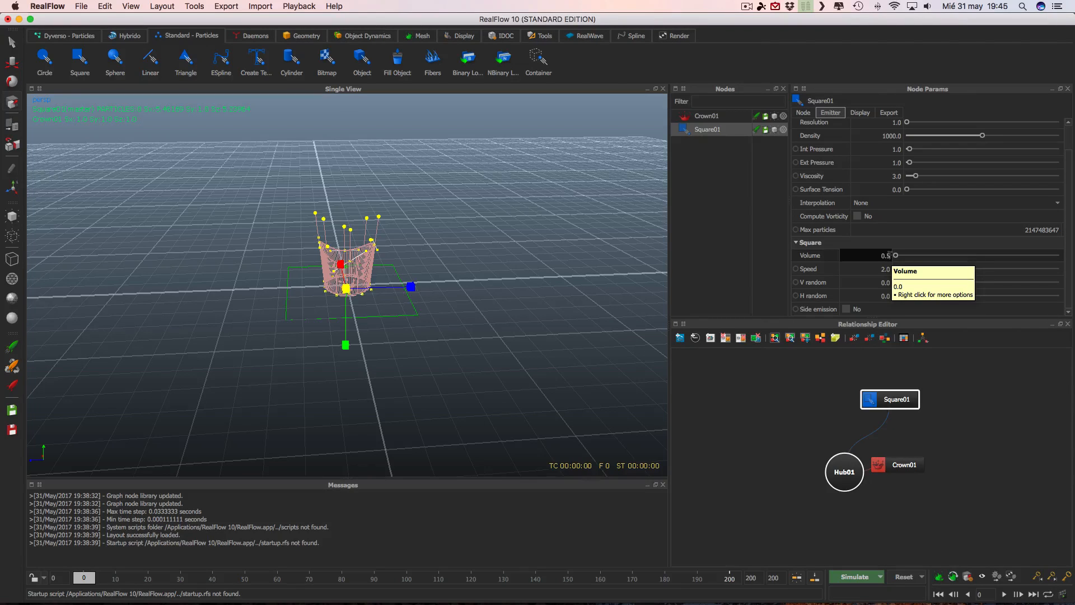
{"action": "type", "text": ".5"}
{"action": "key", "text": "Return"}
{"action": "left_click", "coordinate": [639, 279]}
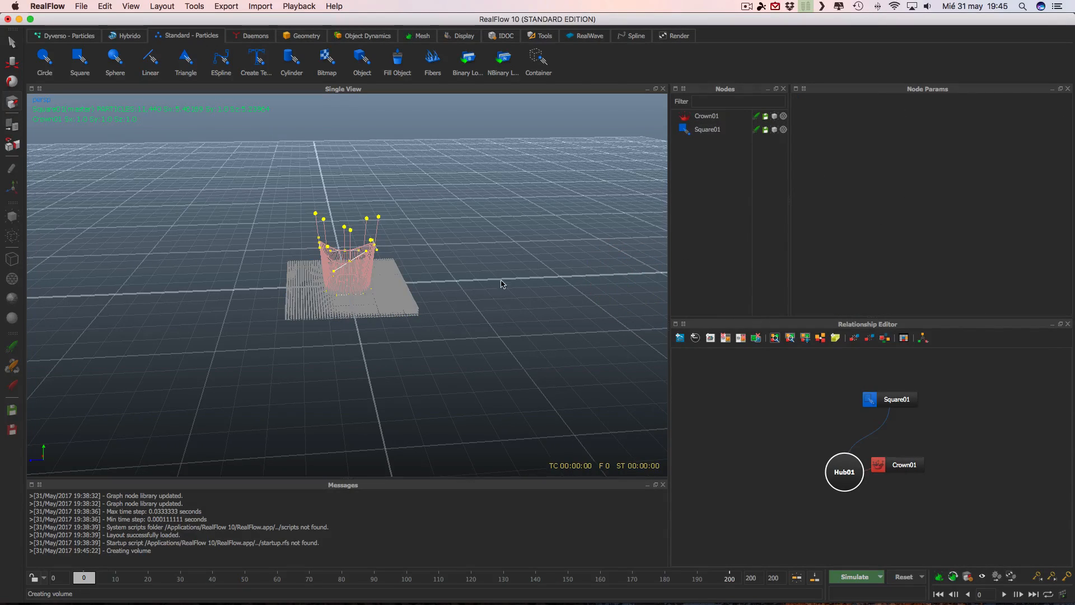
Add an open-top cube object at the crown's base as a container for the particles
{"action": "left_click", "coordinate": [707, 131]}
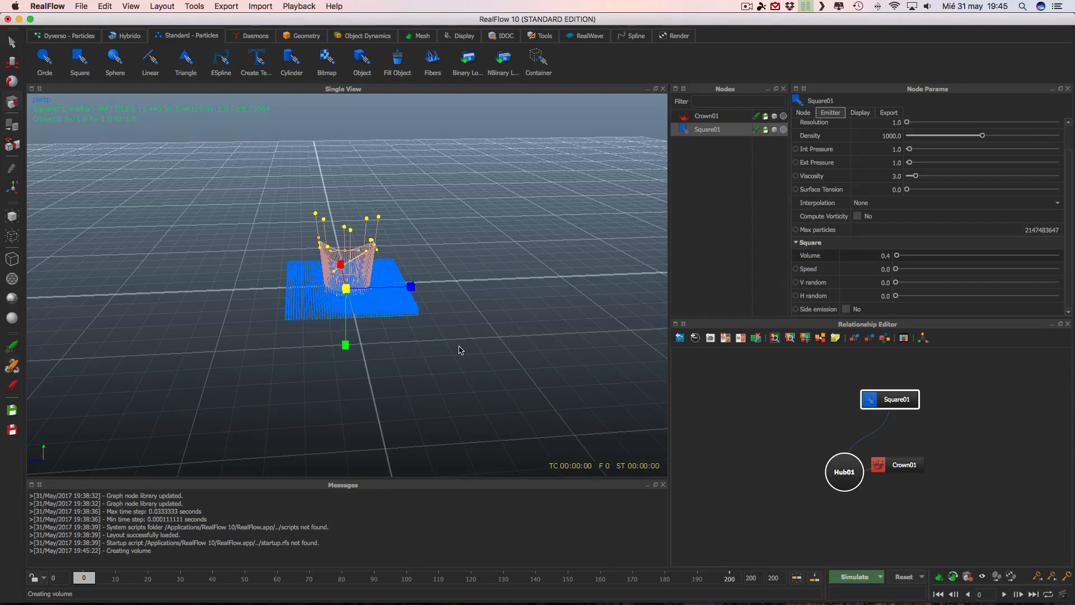
{"action": "left_click_drag", "start_coordinate": [460, 350], "coordinate": [471, 401], "text": "alt"}
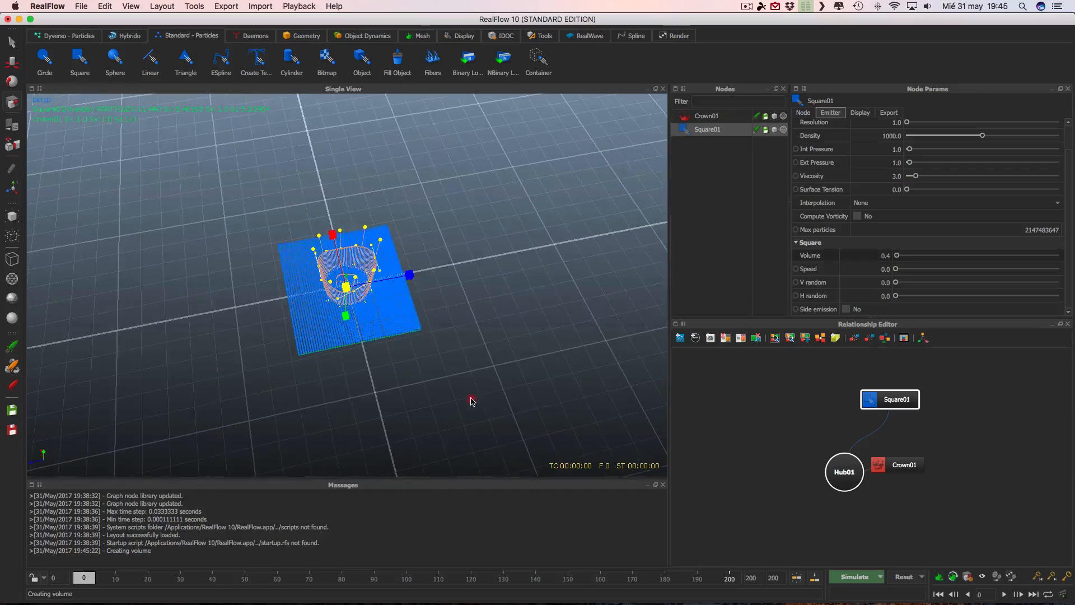
{"action": "left_click_drag", "start_coordinate": [501, 301], "coordinate": [576, 263], "text": "alt"}
{"action": "scroll", "coordinate": [502, 316], "scroll_direction": "up", "scroll_amount": 5}
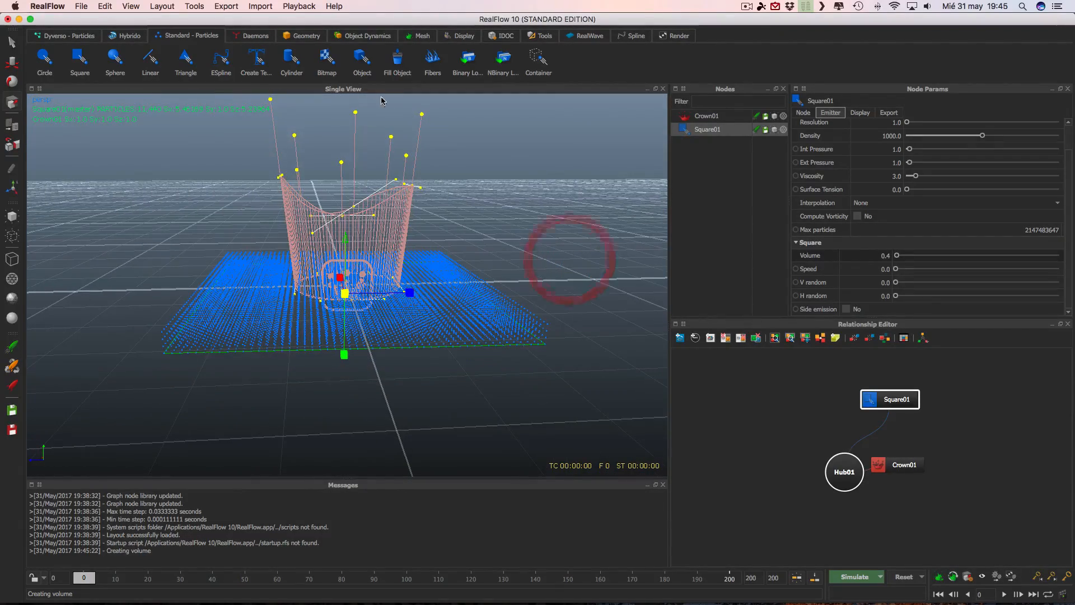
{"action": "left_click", "coordinate": [304, 36]}
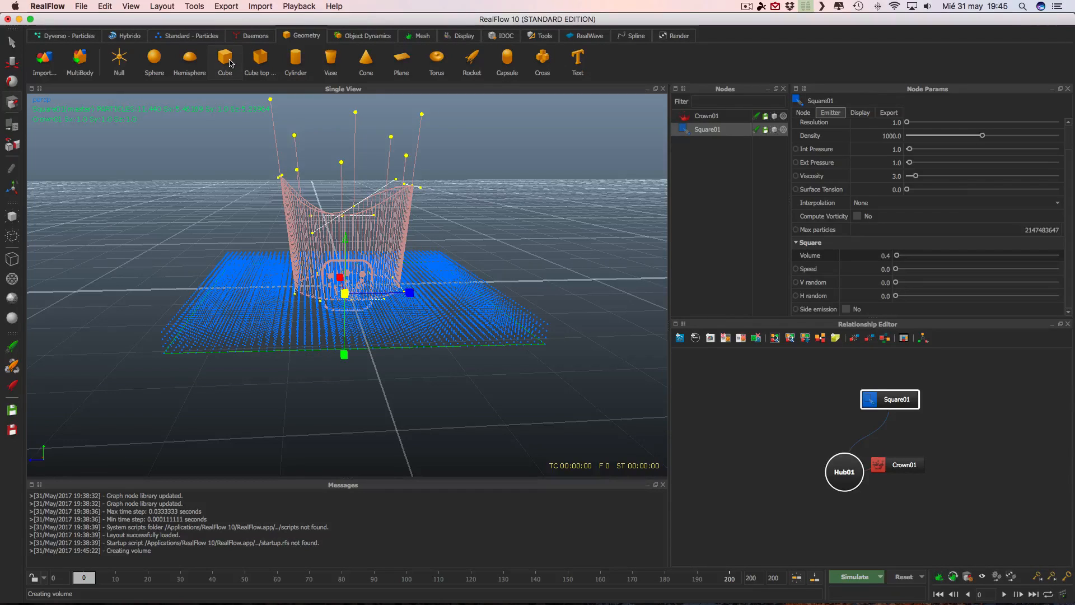
{"action": "left_click", "coordinate": [260, 59]}
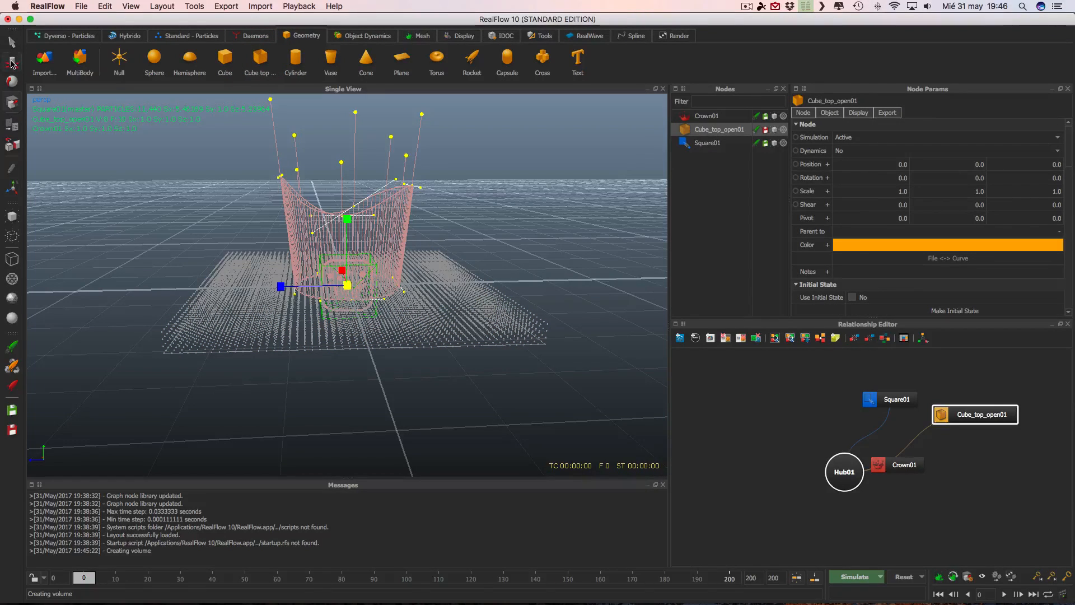
Scale the open-top cube to about 5.45 on X and 5.25 on Z, and shift it to about 0.04 on Z
{"action": "left_click", "coordinate": [12, 103]}
{"action": "left_click_drag", "start_coordinate": [280, 286], "coordinate": [128, 292]}
{"action": "key", "text": "3"}
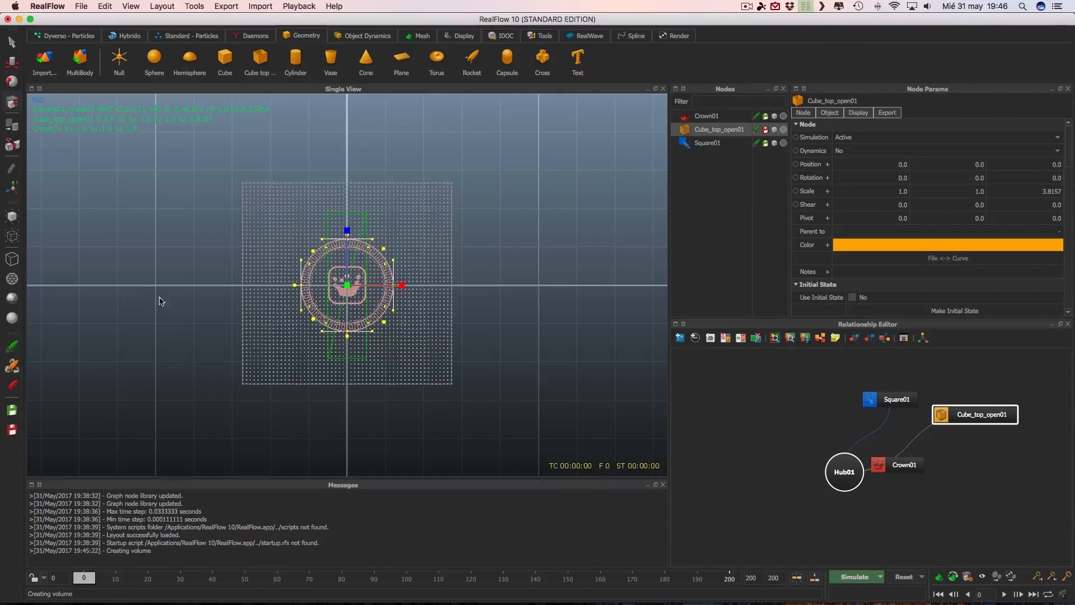
{"action": "left_click_drag", "start_coordinate": [401, 285], "coordinate": [571, 291]}
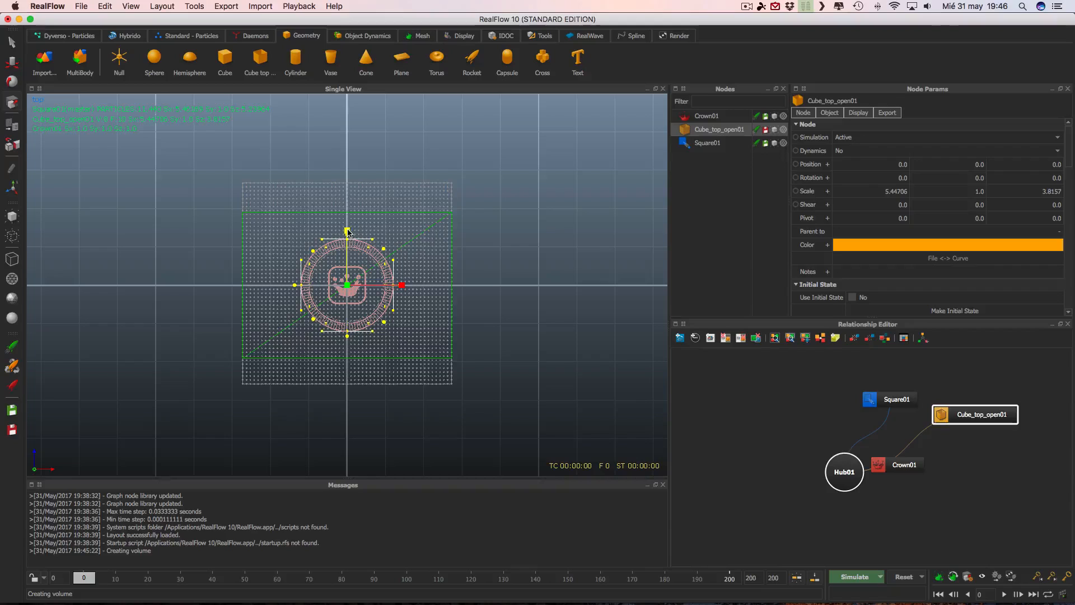
{"action": "left_click_drag", "start_coordinate": [347, 233], "coordinate": [346, 177]}
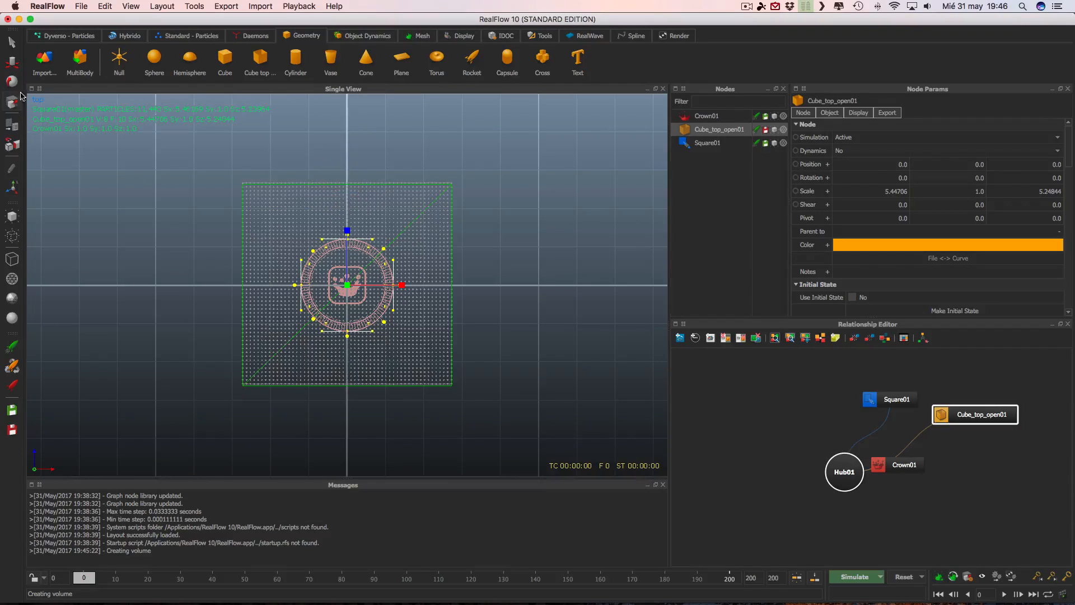
{"action": "left_click", "coordinate": [12, 63]}
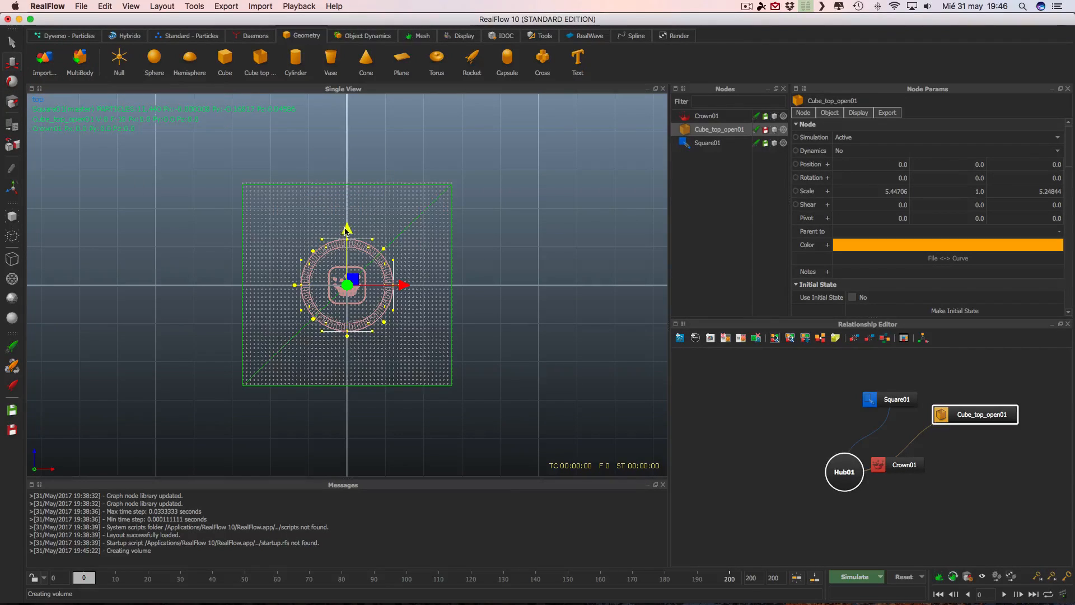
{"action": "left_click_drag", "start_coordinate": [345, 232], "coordinate": [345, 230]}
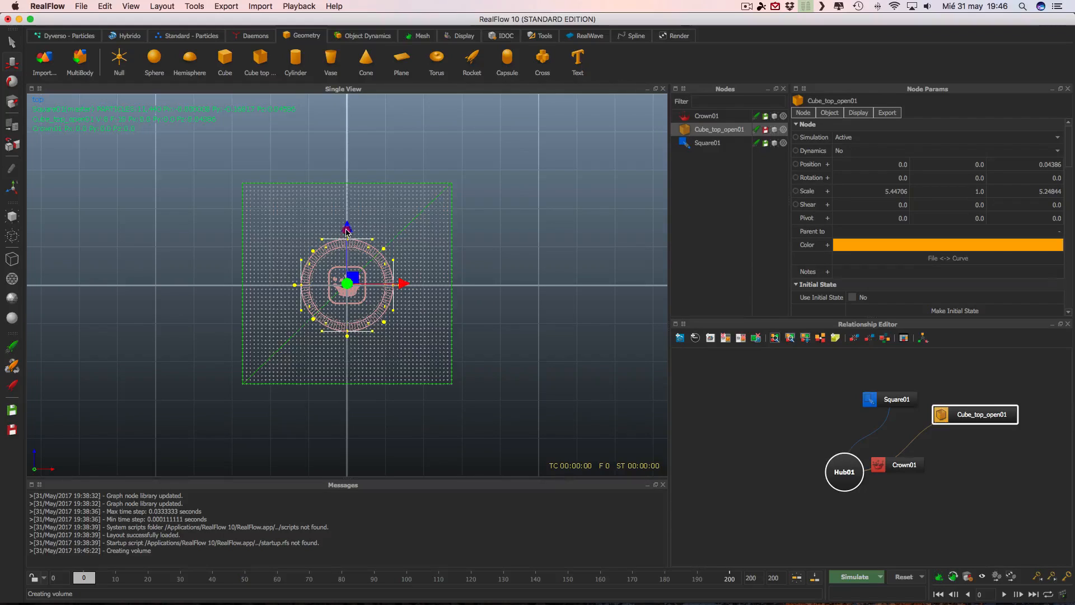
Flatten the open-top cube to a Y scale of about 0.33 to fit the thickness of the particle layer
{"action": "key", "text": "4"}
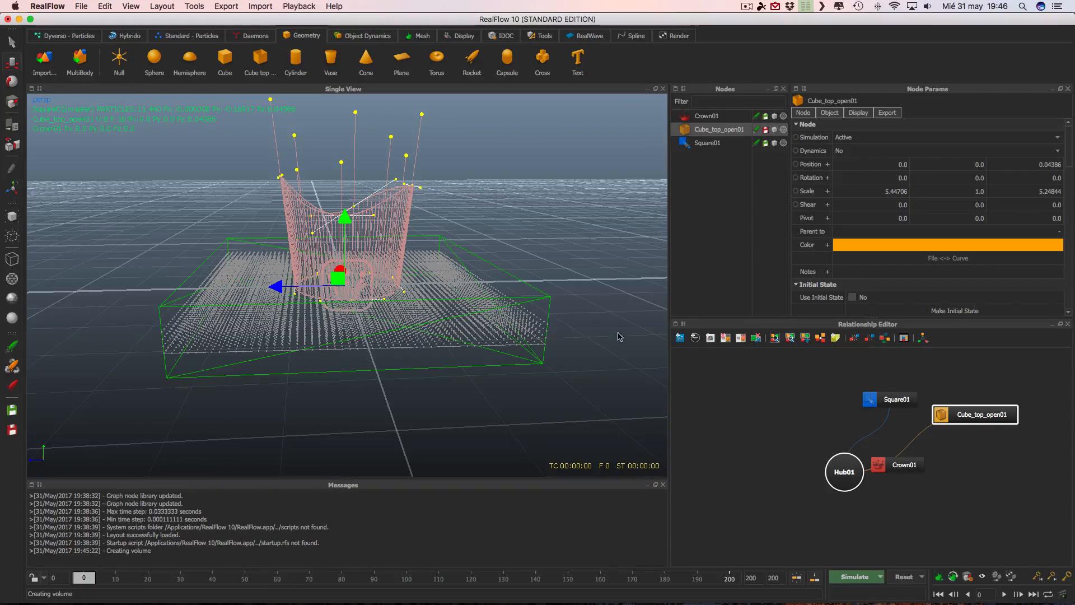
{"action": "left_click_drag", "start_coordinate": [601, 433], "coordinate": [579, 418], "text": "alt"}
{"action": "left_click_drag", "start_coordinate": [252, 393], "coordinate": [256, 372], "text": "alt"}
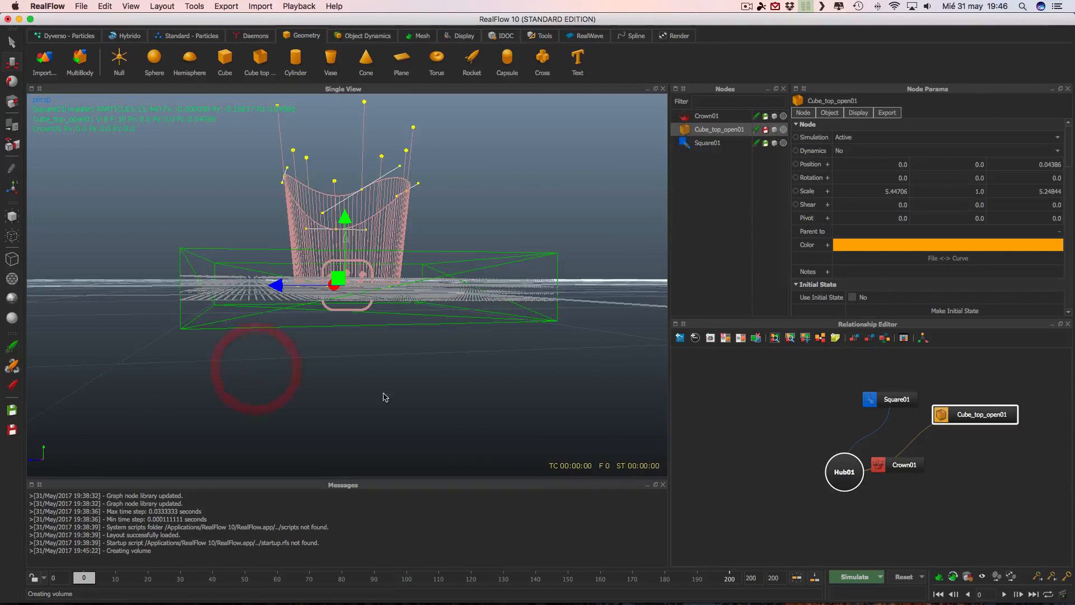
{"action": "left_click_drag", "start_coordinate": [384, 399], "coordinate": [374, 399], "text": "alt"}
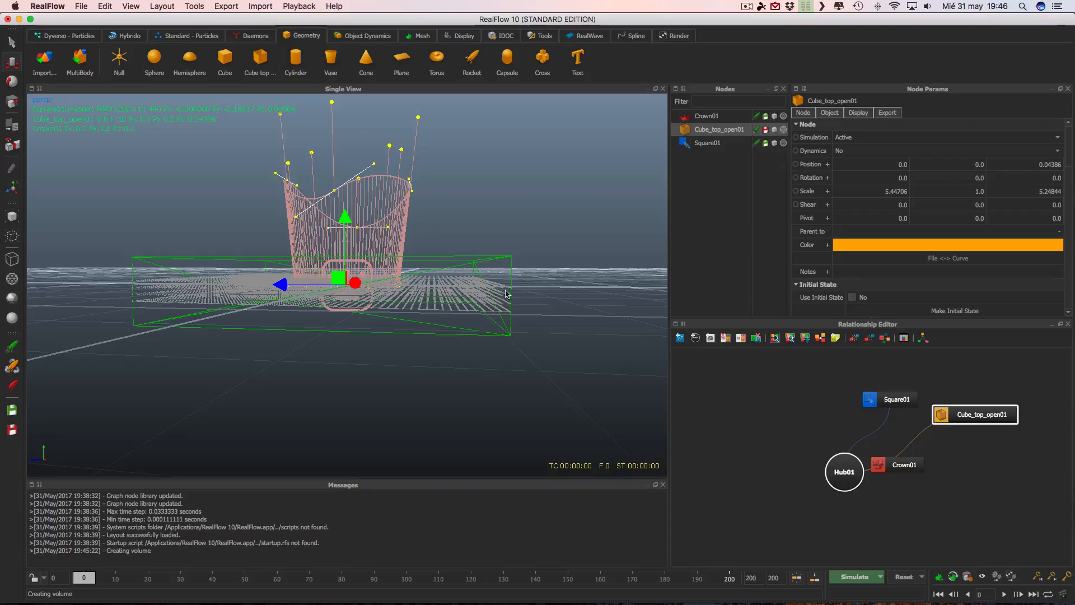
{"action": "mouse_move", "coordinate": [270, 399]}
{"action": "left_mouse_down", "text": "alt"}
{"action": "mouse_move", "coordinate": [273, 434]}
{"action": "mouse_move", "coordinate": [270, 408]}
{"action": "left_mouse_up", "text": "alt"}
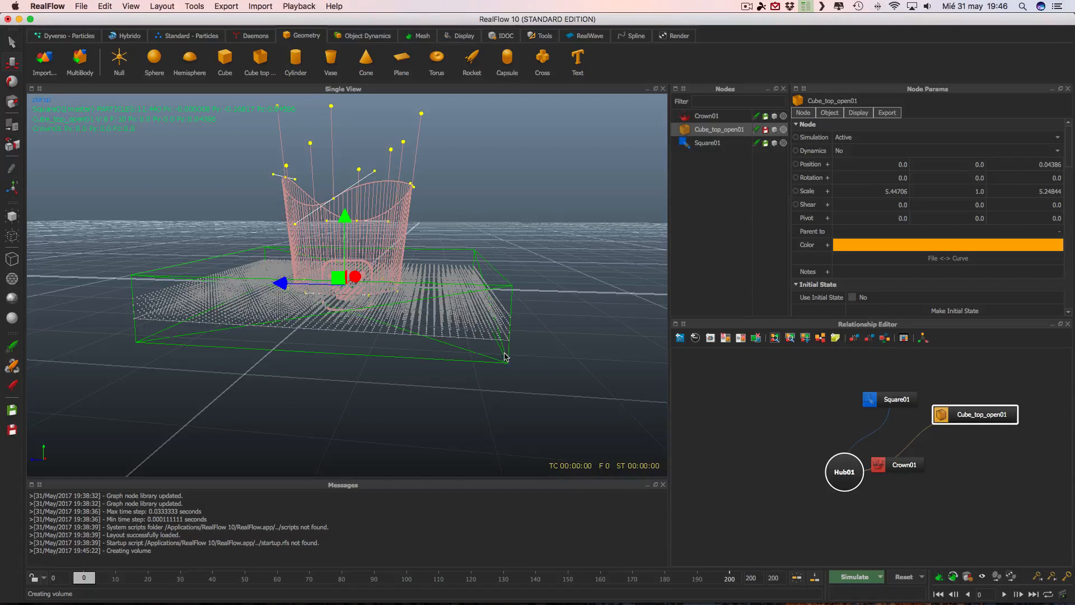
{"action": "left_click", "coordinate": [14, 103]}
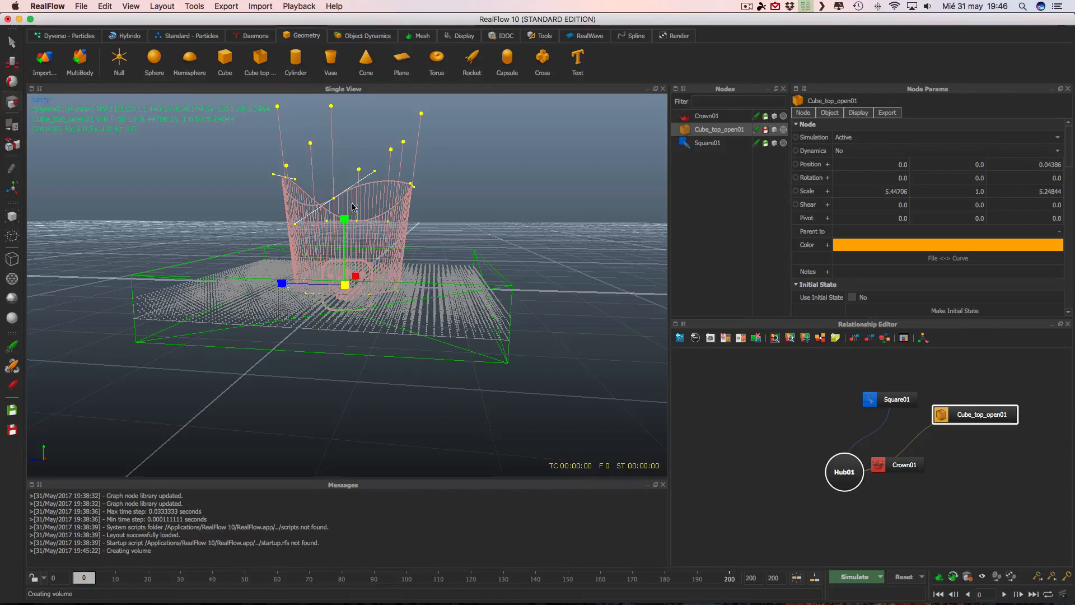
{"action": "left_click_drag", "start_coordinate": [345, 215], "coordinate": [348, 240]}
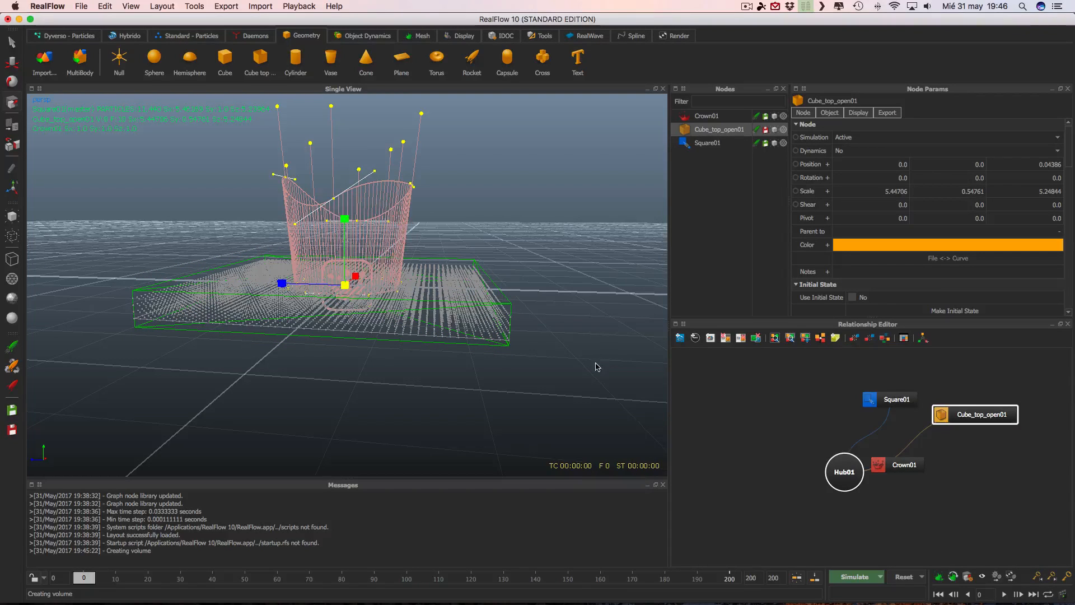
{"action": "mouse_move", "coordinate": [595, 365]}
{"action": "left_mouse_down", "text": "alt"}
{"action": "mouse_move", "coordinate": [607, 356]}
{"action": "mouse_move", "coordinate": [594, 348]}
{"action": "left_mouse_up", "text": "alt"}
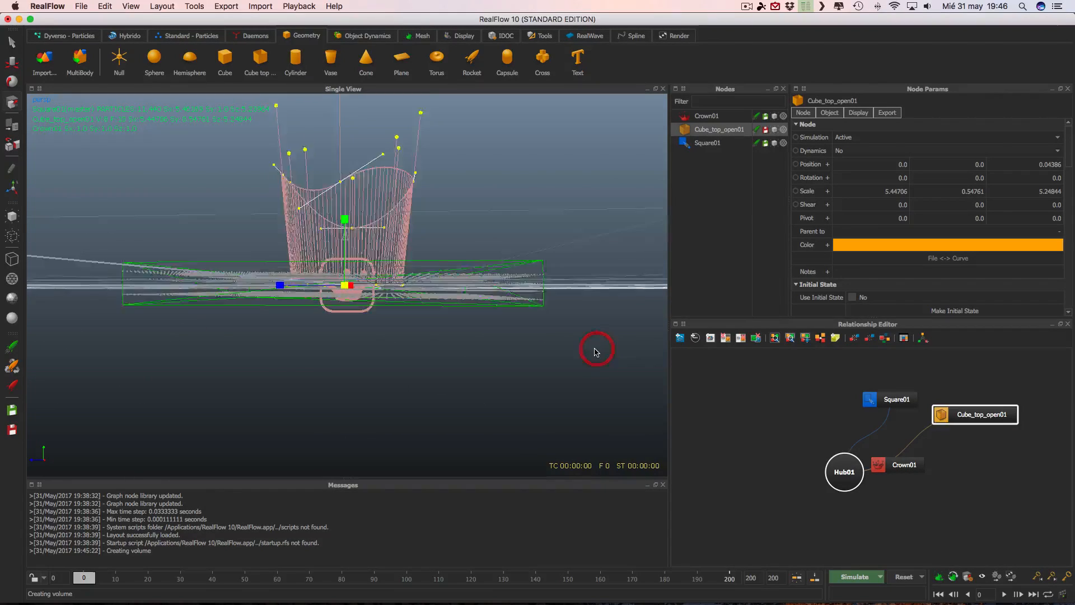
{"action": "scroll", "coordinate": [594, 348], "scroll_direction": "up", "scroll_amount": 3}
{"action": "left_click_drag", "start_coordinate": [344, 219], "coordinate": [338, 242]}
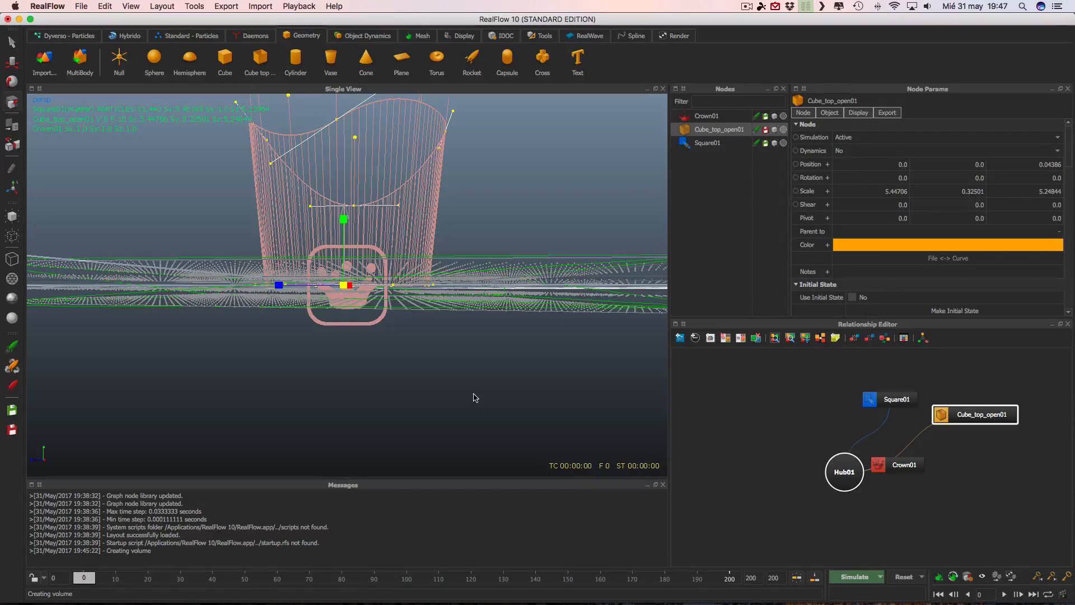
Add a plane and lower it to about -0.20 on Y, level with the underside of the particles
{"action": "left_click_drag", "start_coordinate": [475, 394], "coordinate": [519, 421], "text": "alt"}
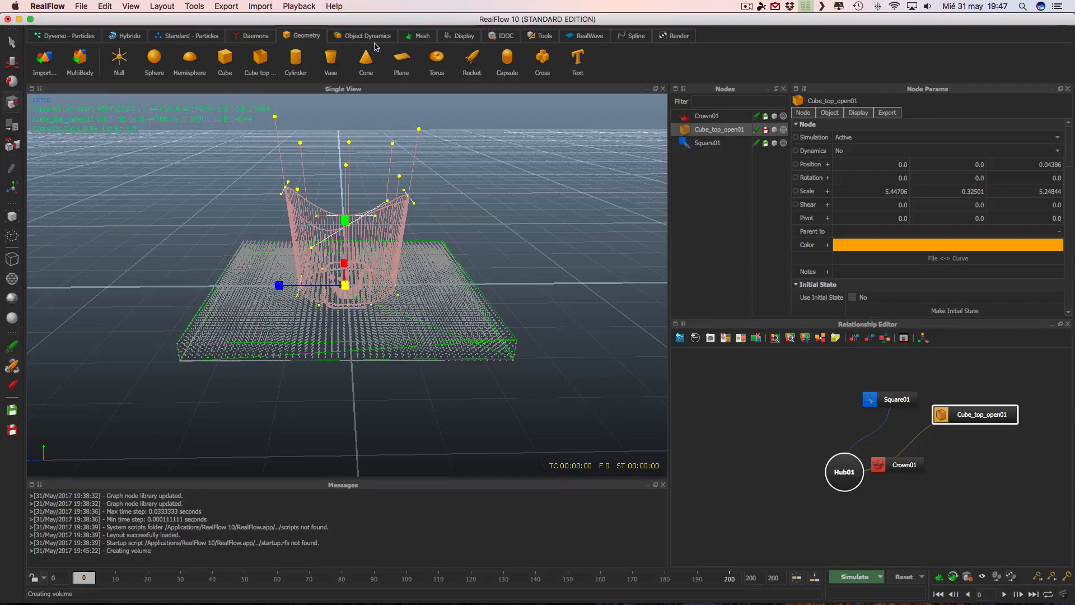
{"action": "left_click", "coordinate": [404, 60]}
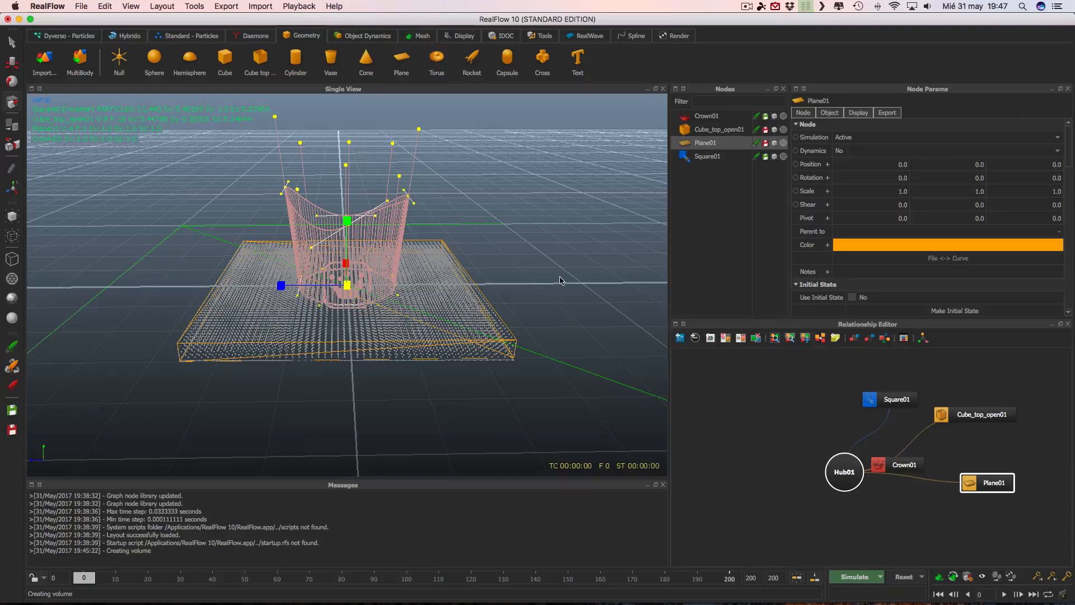
{"action": "left_click_drag", "start_coordinate": [562, 276], "coordinate": [560, 247], "text": "alt"}
{"action": "scroll", "coordinate": [558, 246], "scroll_direction": "up", "scroll_amount": 5}
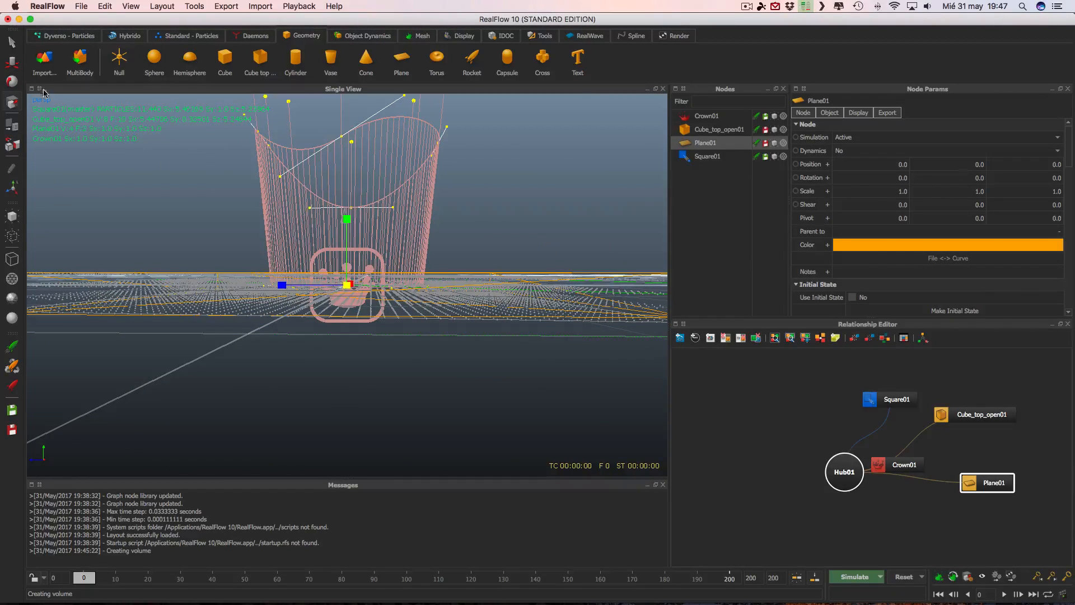
{"action": "left_click", "coordinate": [10, 62]}
{"action": "left_click_drag", "start_coordinate": [347, 223], "coordinate": [348, 230]}
{"action": "key", "text": "super+z"}
{"action": "key", "text": "2"}
{"action": "key", "text": "3"}
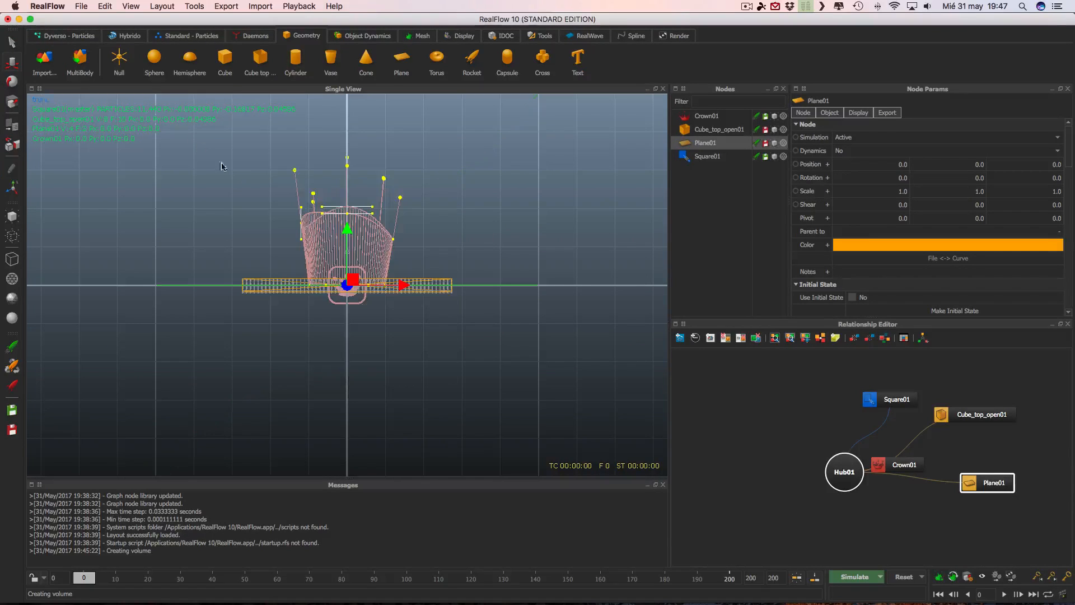
{"action": "scroll", "coordinate": [521, 344], "scroll_direction": "up", "scroll_amount": 10}
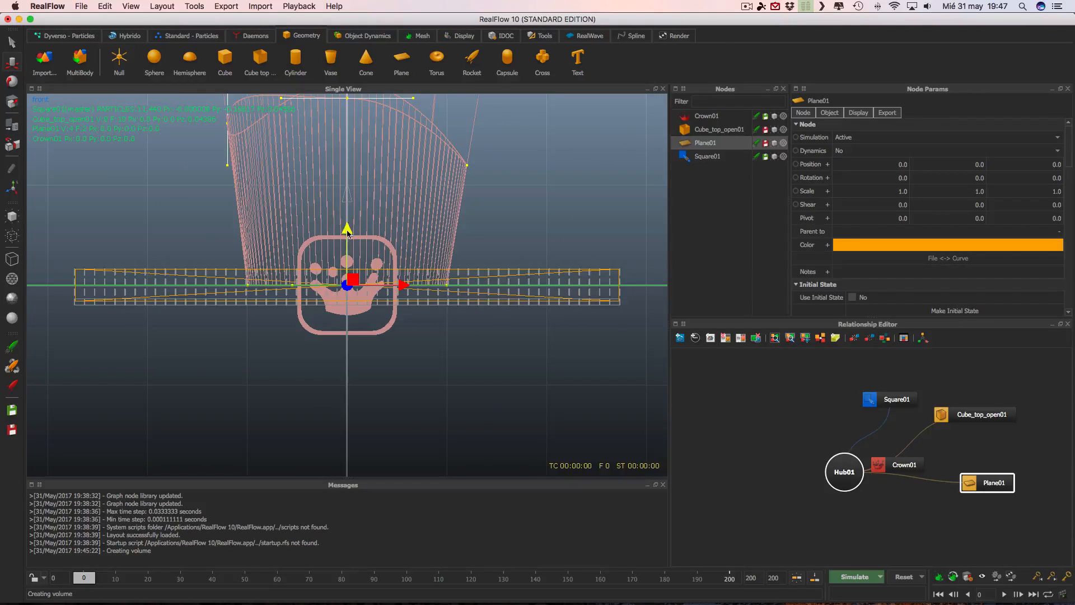
{"action": "left_click_drag", "start_coordinate": [346, 231], "coordinate": [347, 252]}
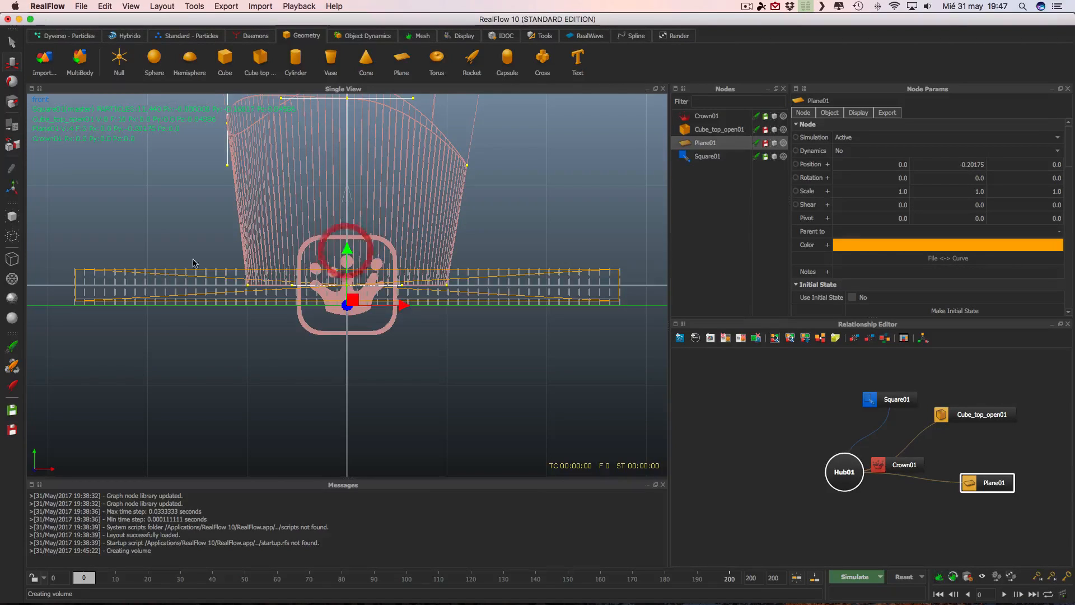
Refit the open-top cube vertically with a Y scale of about 0.37 and a Y position of about -0.01
{"action": "left_click", "coordinate": [706, 130]}
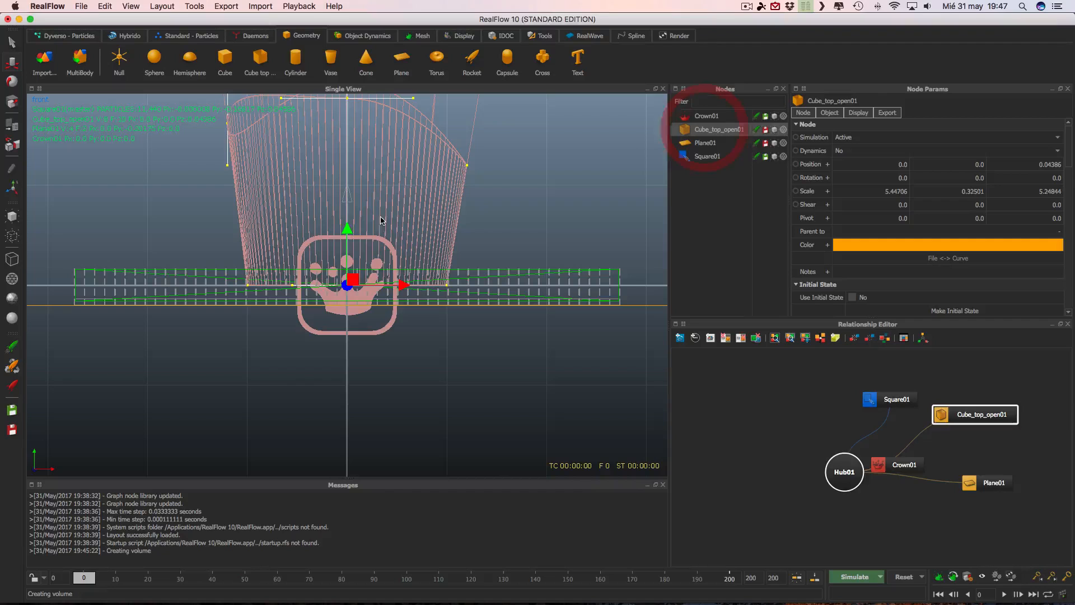
{"action": "left_click_drag", "start_coordinate": [345, 234], "coordinate": [345, 235]}
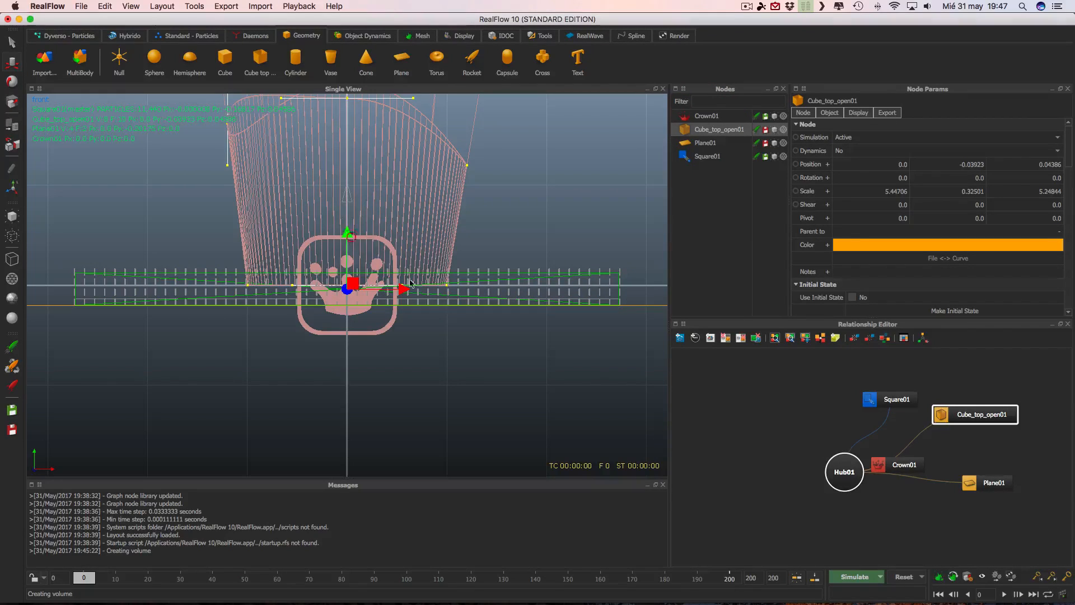
{"action": "left_click", "coordinate": [469, 343]}
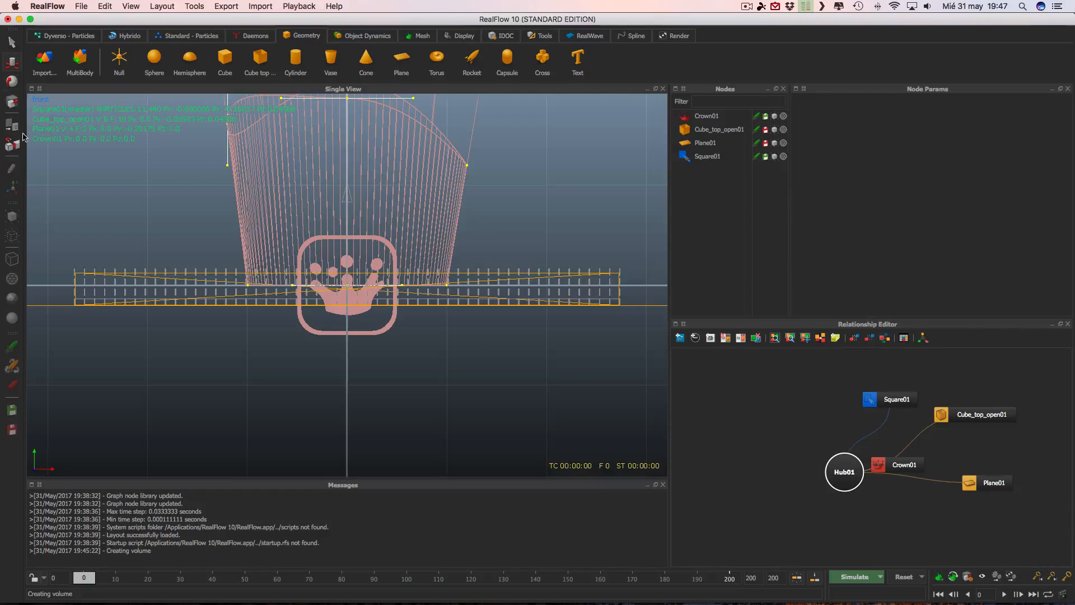
{"action": "left_click", "coordinate": [710, 129]}
{"action": "mouse_move", "coordinate": [347, 237]}
{"action": "left_mouse_down"}
{"action": "mouse_move", "coordinate": [341, 226]}
{"action": "mouse_move", "coordinate": [348, 235]}
{"action": "left_mouse_up"}
{"action": "left_click", "coordinate": [12, 61]}
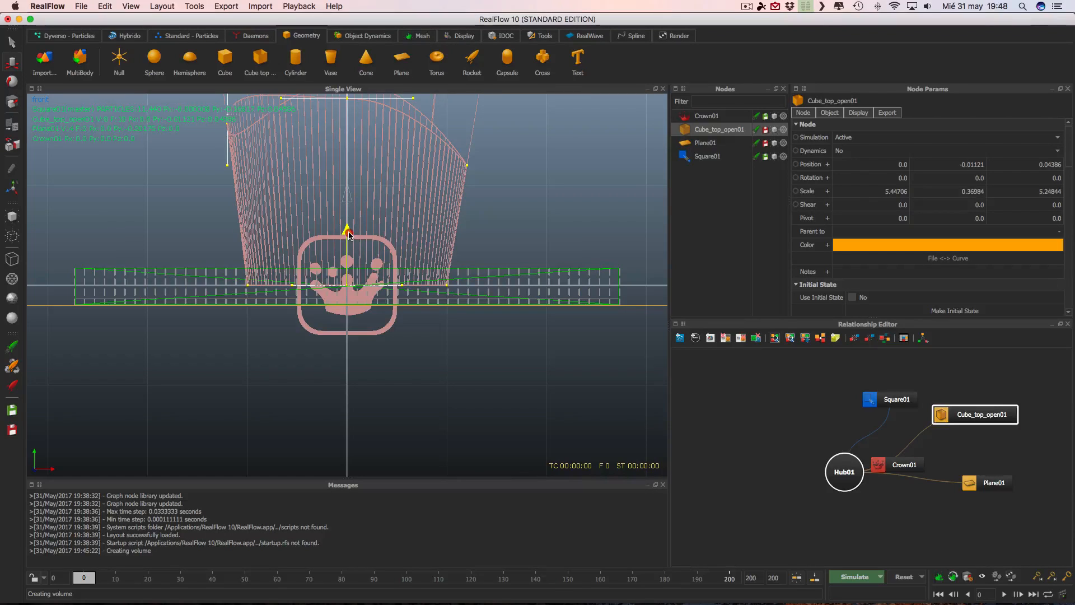
Widen the open-top cube slightly to an X scale of about 5.47
{"action": "key", "text": "e"}
{"action": "key", "text": "r"}
{"action": "left_click_drag", "start_coordinate": [402, 286], "coordinate": [403, 288]}
Examine from the orthographic and perspective views how the open-top cube encloses the particles and sits on the plane
{"action": "key", "text": "3"}
{"action": "scroll", "coordinate": [375, 332], "scroll_direction": "up", "scroll_amount": 5}
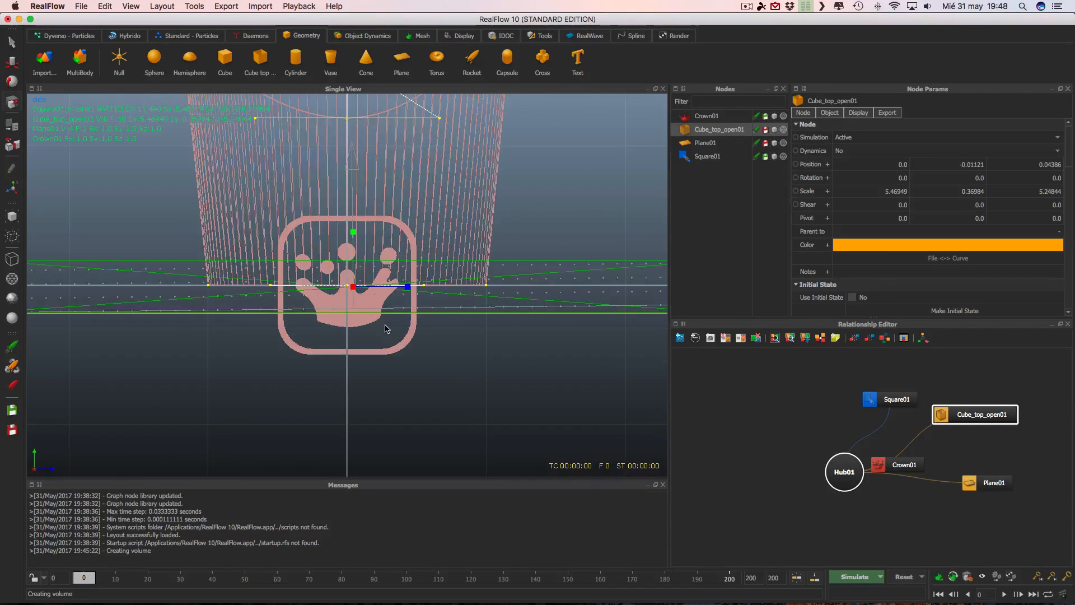
{"action": "key", "text": "1"}
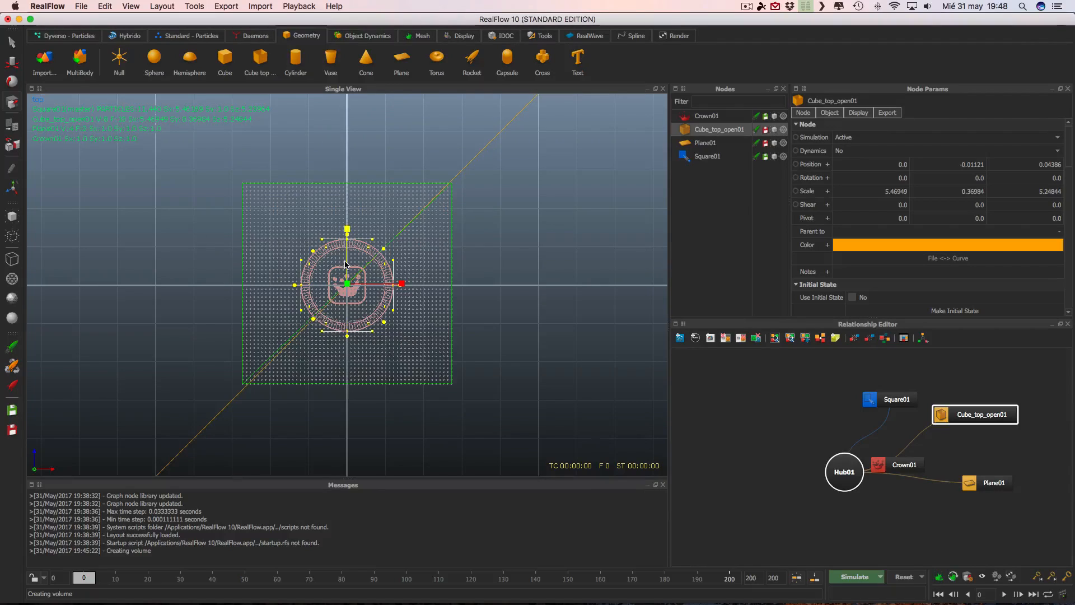
{"action": "key", "text": "2"}
{"action": "key", "text": "3"}
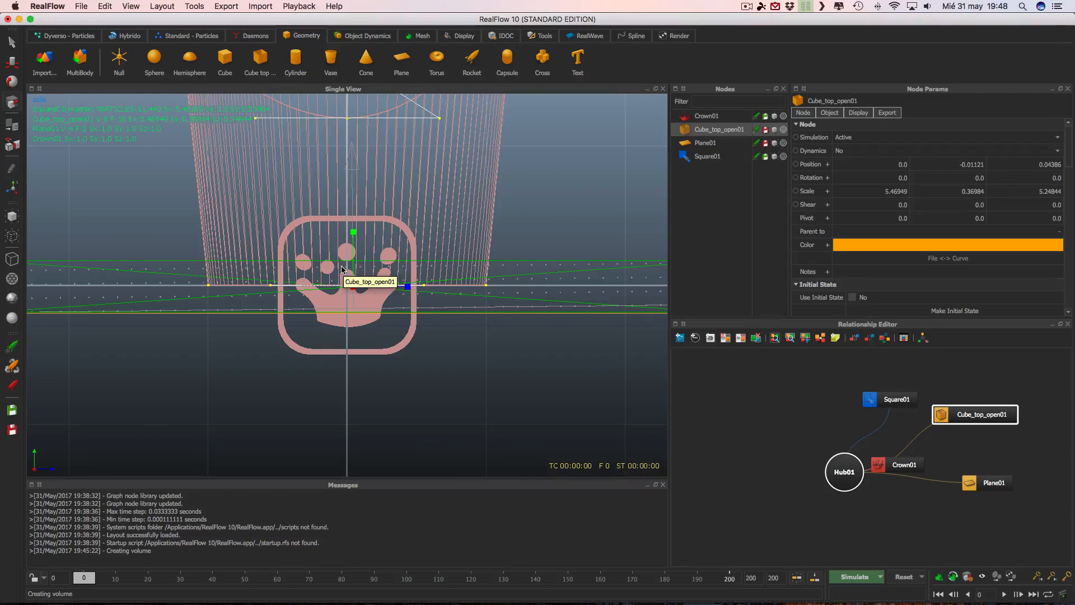
{"action": "key", "text": "4"}
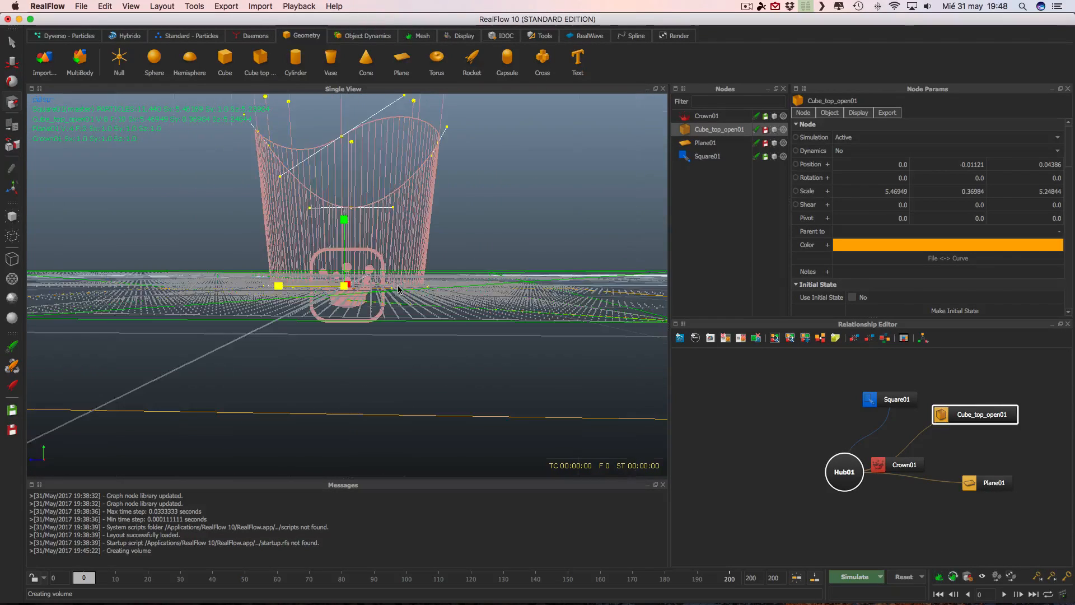
{"action": "scroll", "coordinate": [402, 293], "scroll_direction": "down", "scroll_amount": 4}
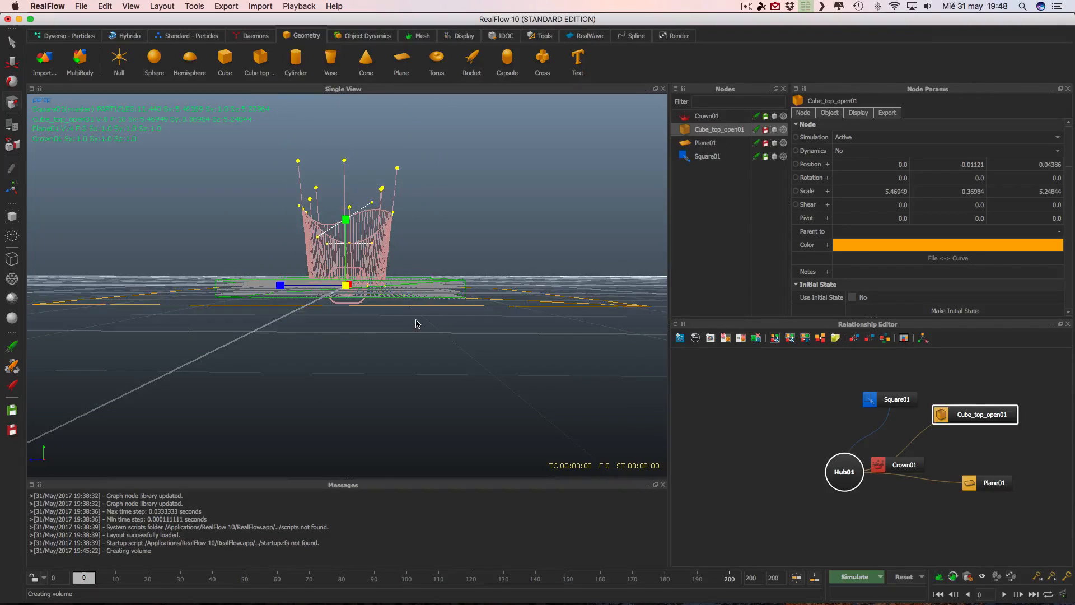
{"action": "left_click_drag", "start_coordinate": [418, 323], "coordinate": [474, 331], "text": "alt"}
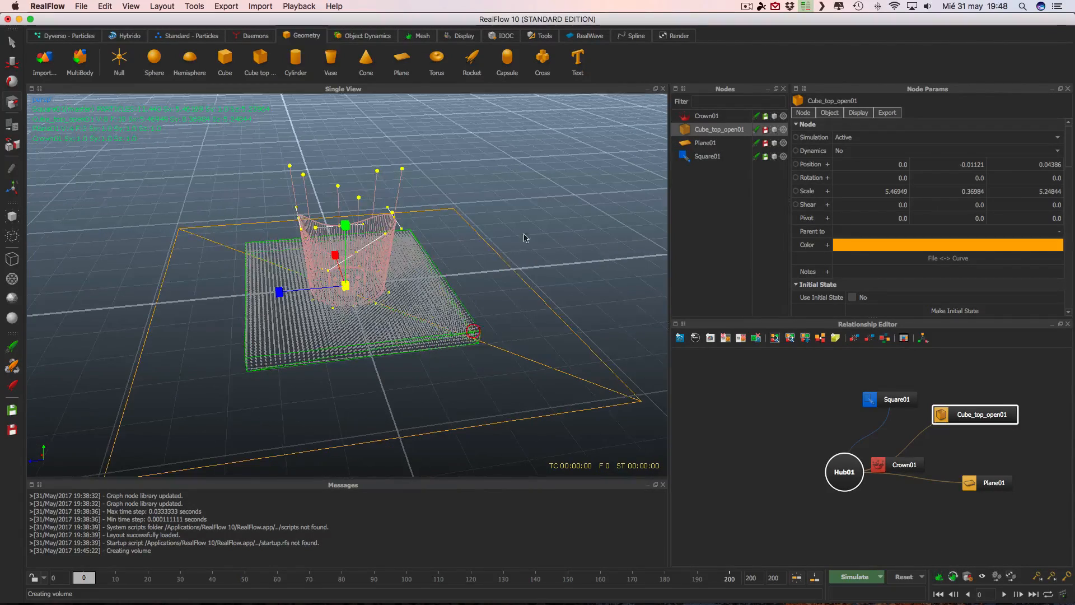
{"action": "left_click_drag", "start_coordinate": [578, 417], "coordinate": [535, 401], "text": "alt"}
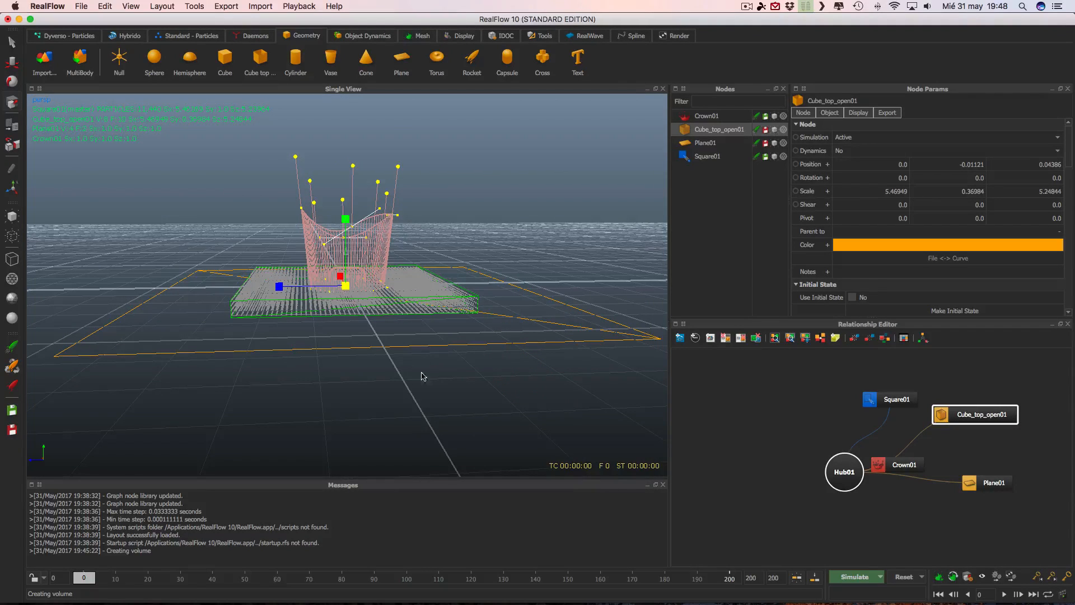
{"action": "left_click_drag", "start_coordinate": [444, 385], "coordinate": [398, 409], "text": "alt"}
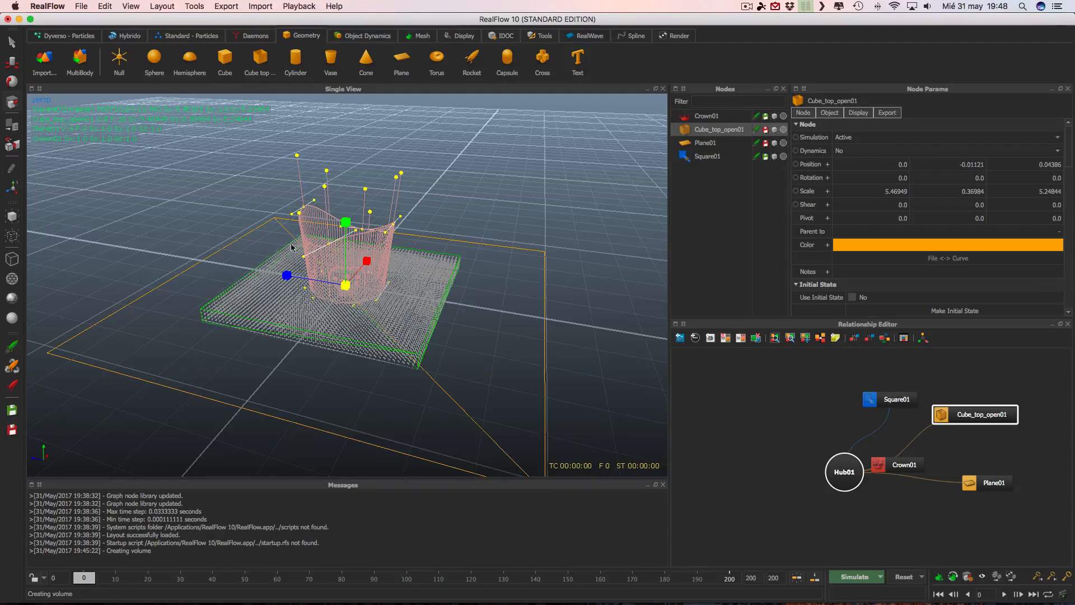
{"action": "left_click_drag", "start_coordinate": [605, 343], "coordinate": [624, 320], "text": "alt"}
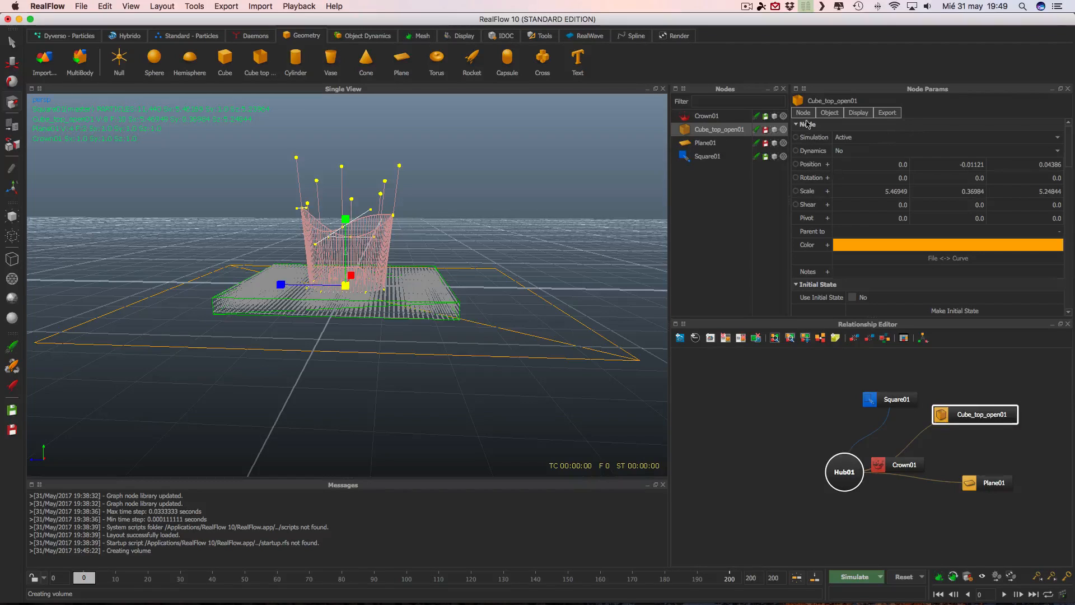
Set the Square emitter's particle resolution to 3
{"action": "left_click", "coordinate": [708, 157]}
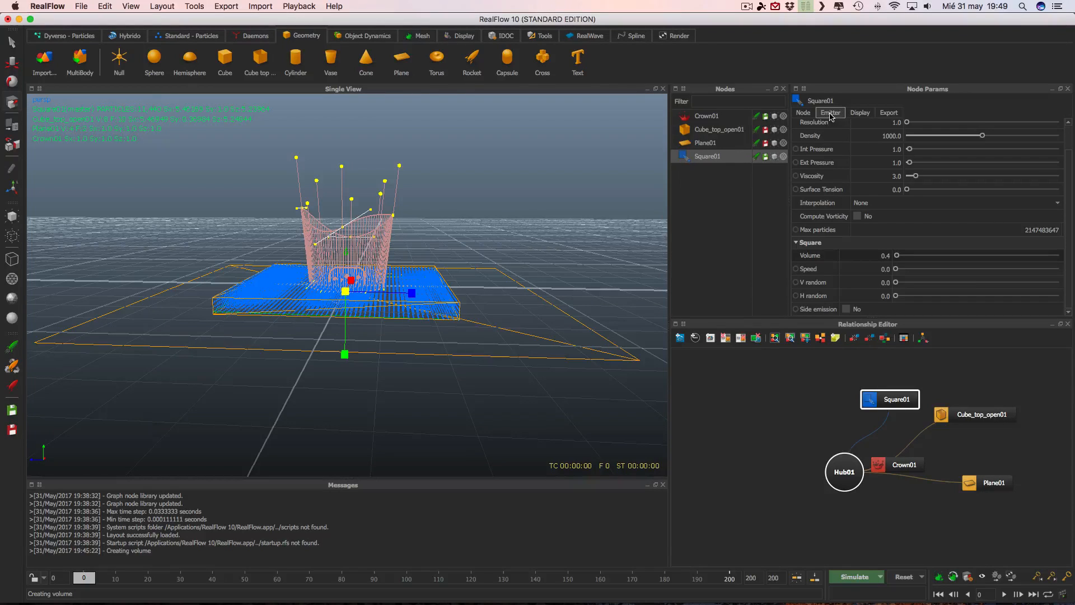
{"action": "scroll", "coordinate": [868, 122], "scroll_direction": "up", "scroll_amount": 1}
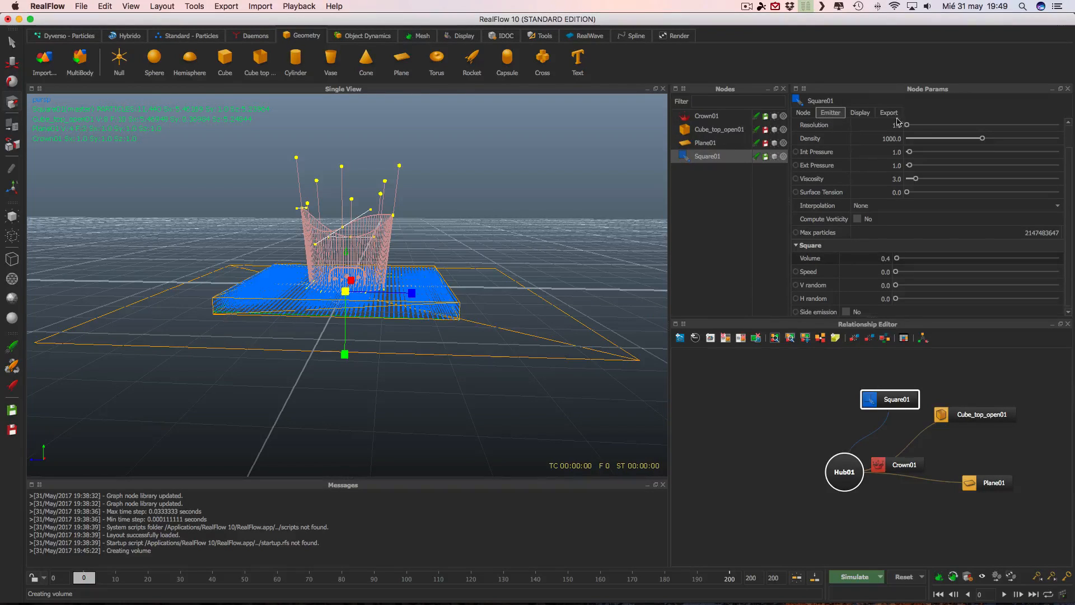
{"action": "double_click", "coordinate": [898, 122]}
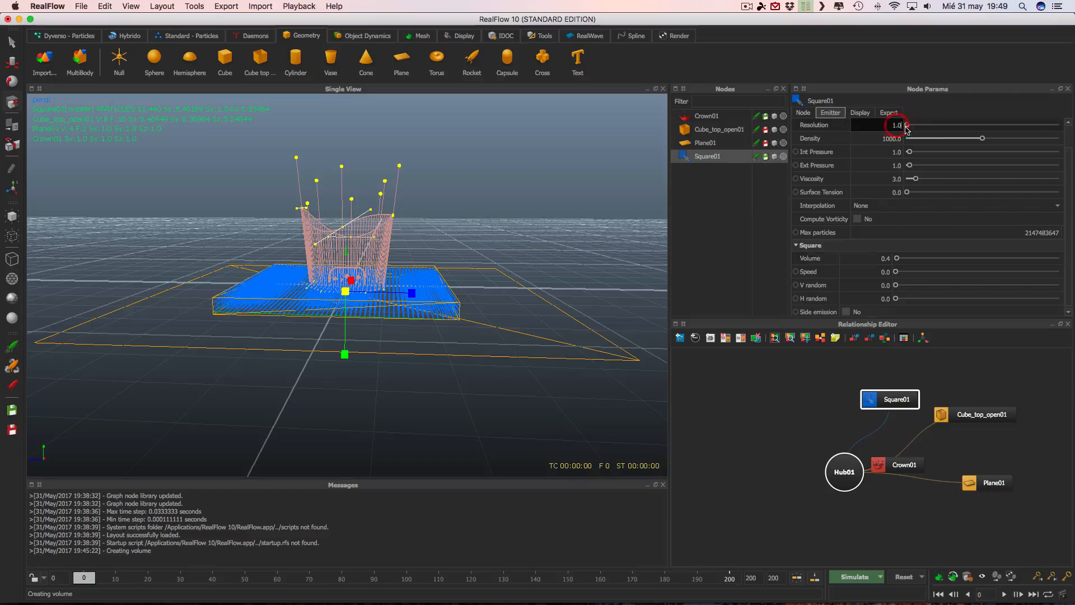
{"action": "type", "text": "3"}
{"action": "key", "text": "Return"}
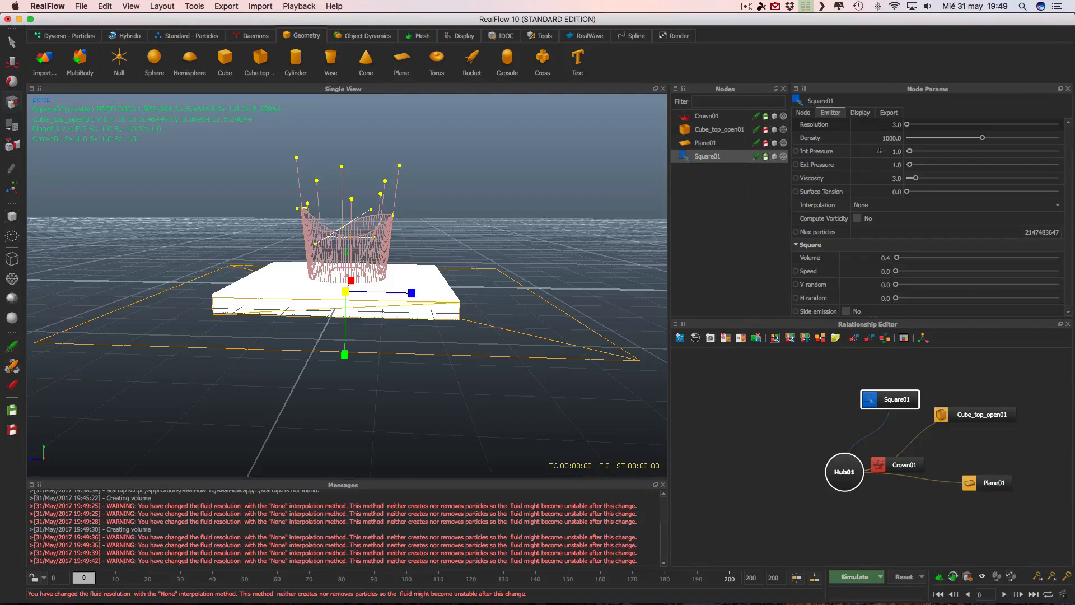
{"action": "scroll", "coordinate": [879, 151], "scroll_direction": "down", "scroll_amount": 1}
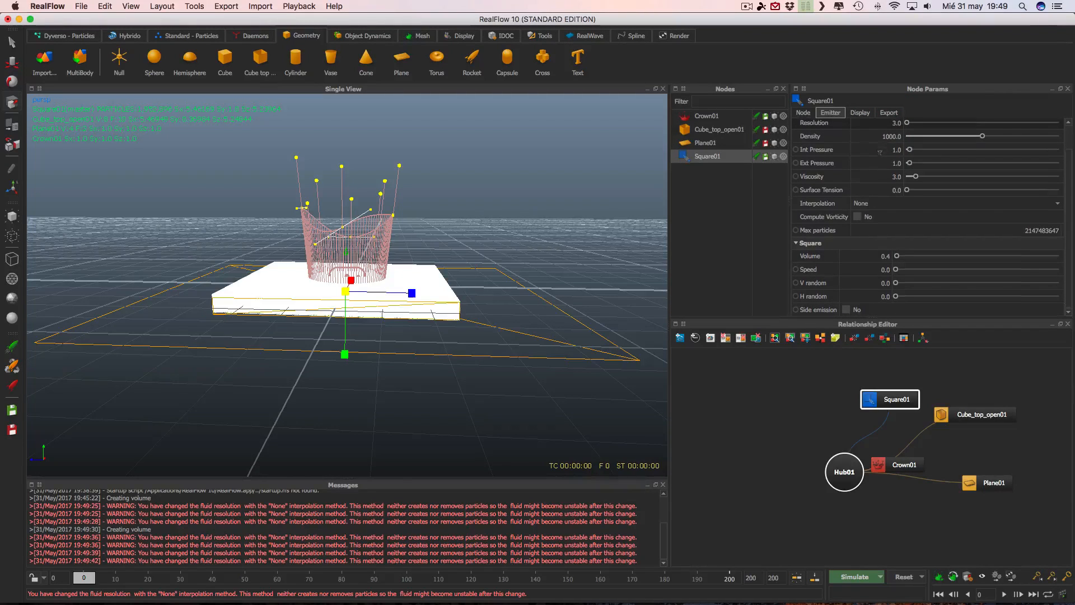
{"action": "scroll", "coordinate": [883, 153], "scroll_direction": "up", "scroll_amount": 3}
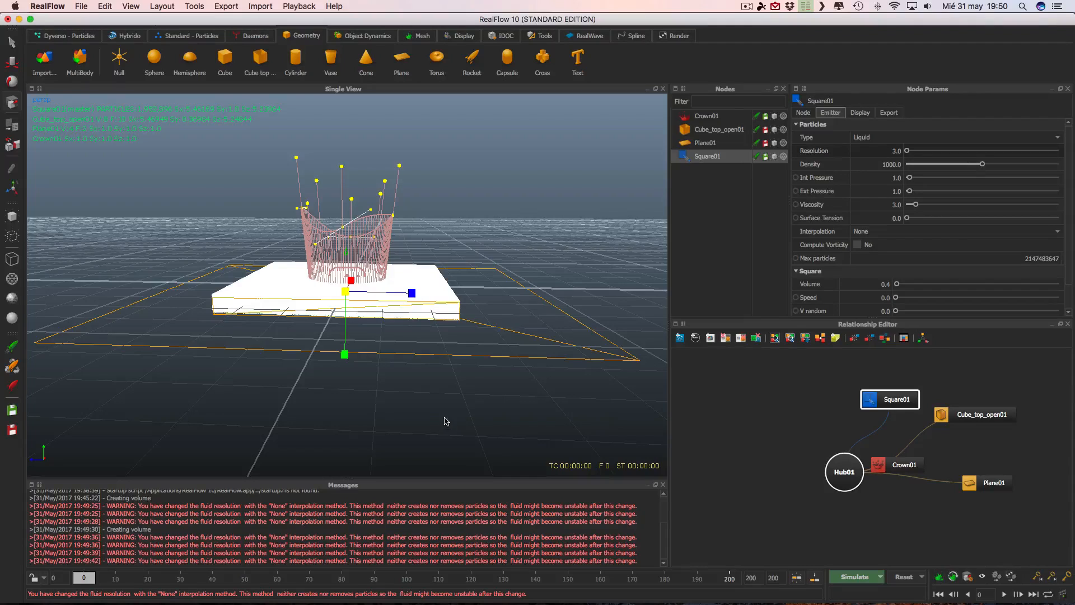
Start the simulation and save the project under the name tuto2corona
{"action": "left_click", "coordinate": [854, 578]}
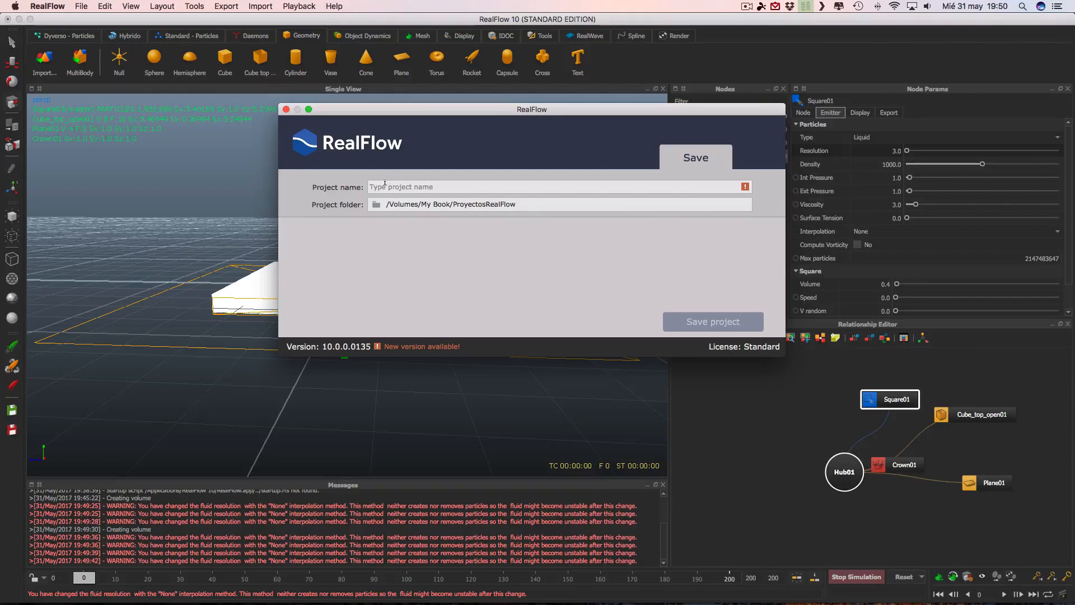
{"action": "type", "text": "tuto2"}
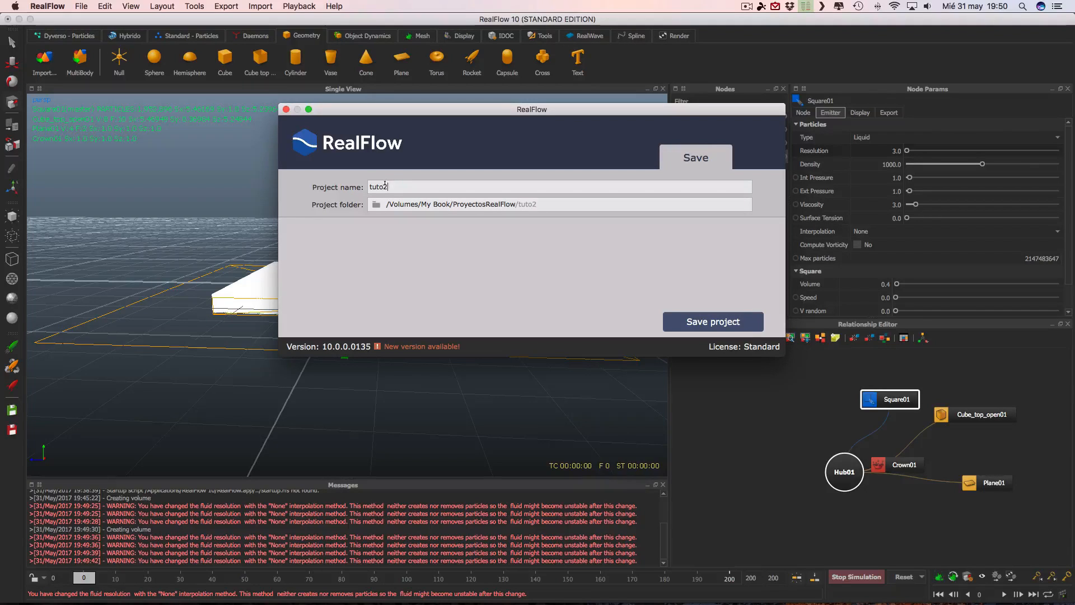
{"action": "type", "text": "corona"}
{"action": "left_click", "coordinate": [712, 322]}
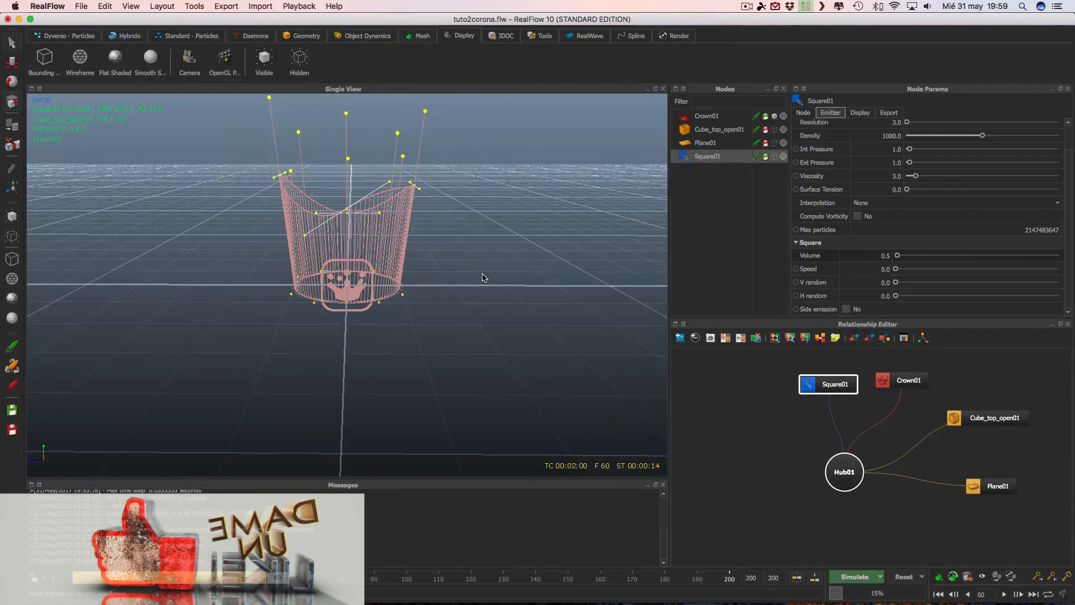
Show the plane, open-top cube and Square emitter in the viewport again, leaving the emitter selected
{"action": "left_click", "coordinate": [774, 143]}
{"action": "left_click", "coordinate": [775, 156]}
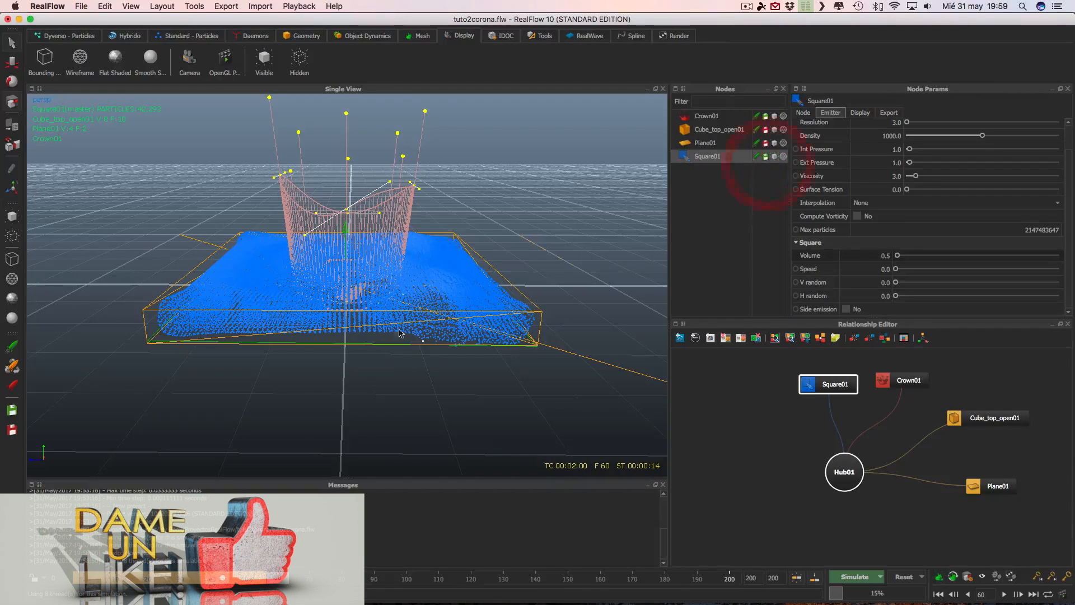
{"action": "left_click", "coordinate": [697, 130]}
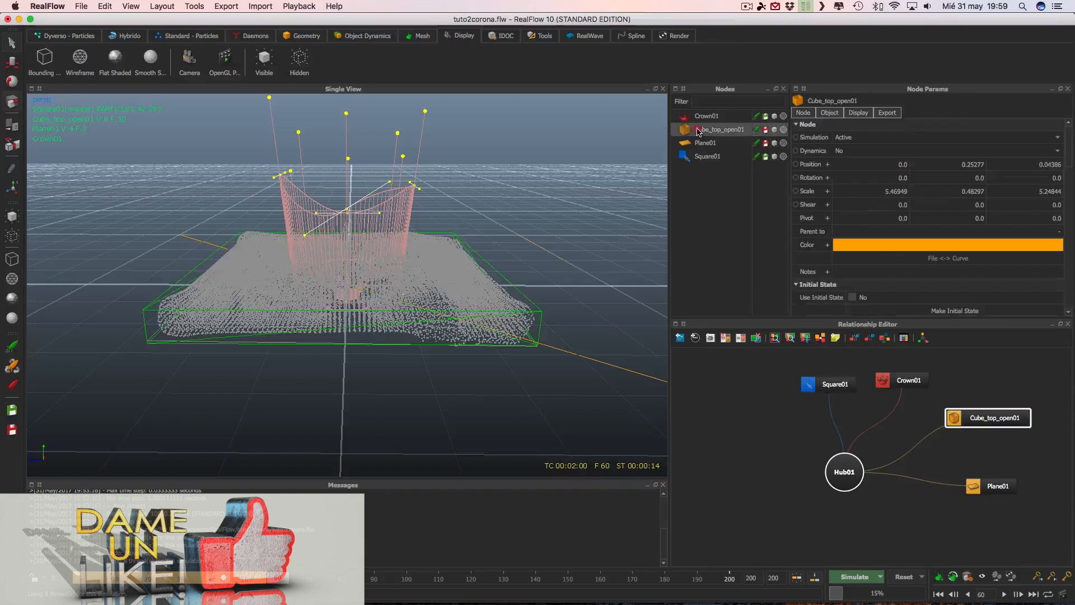
{"action": "left_click", "coordinate": [706, 157]}
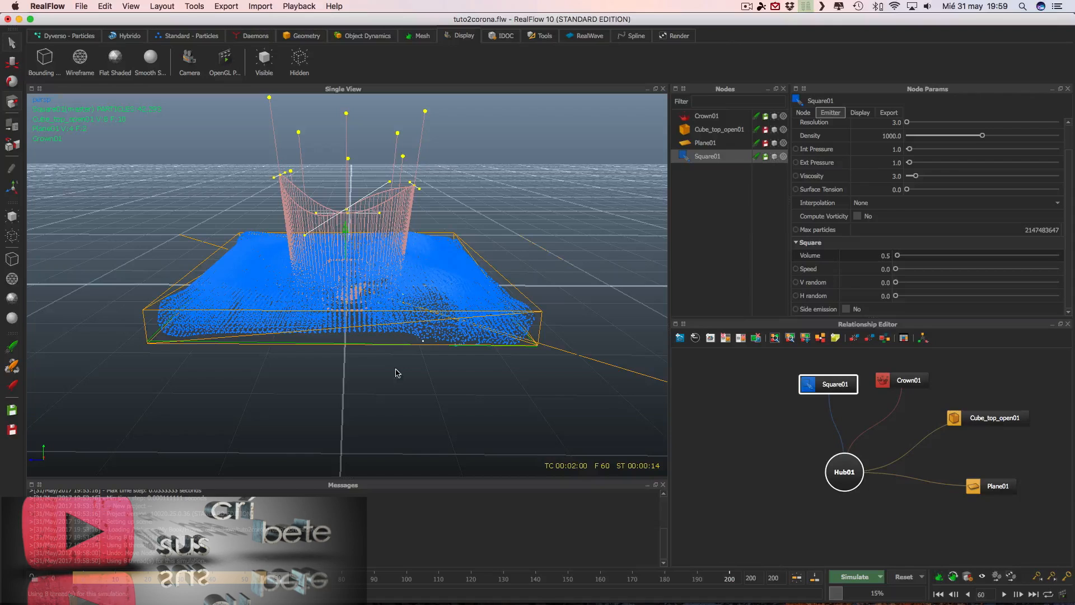
Nudge the Square emitter very slightly upward along Y in the front view, and reset the simulation data
{"action": "key", "text": "2"}
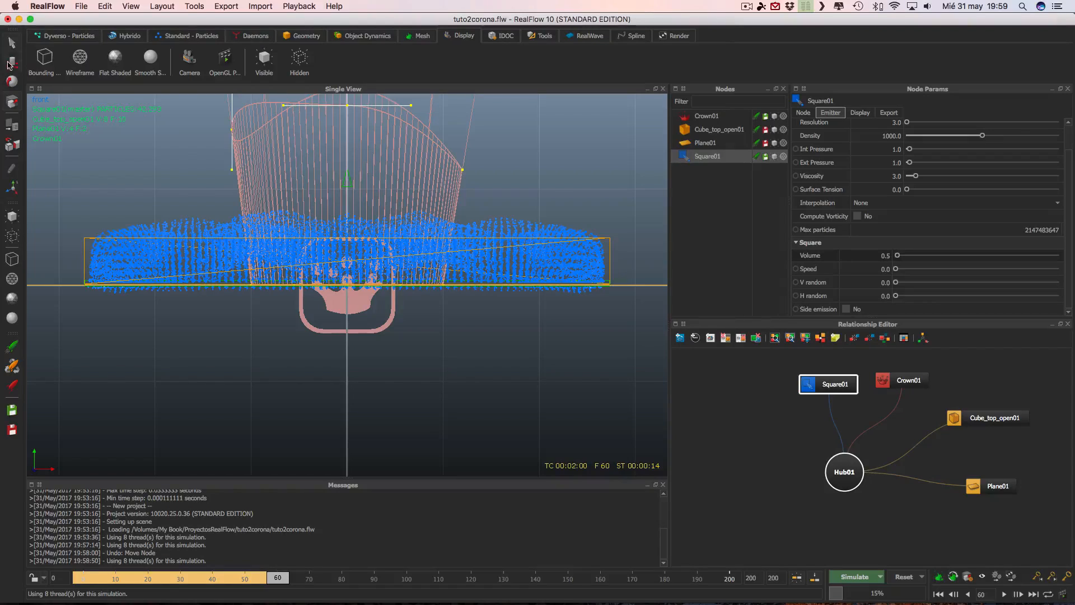
{"action": "key", "text": "w"}
{"action": "mouse_move", "coordinate": [347, 339]}
{"action": "left_mouse_down"}
{"action": "mouse_move", "coordinate": [347, 352]}
{"action": "mouse_move", "coordinate": [347, 338]}
{"action": "left_mouse_up"}
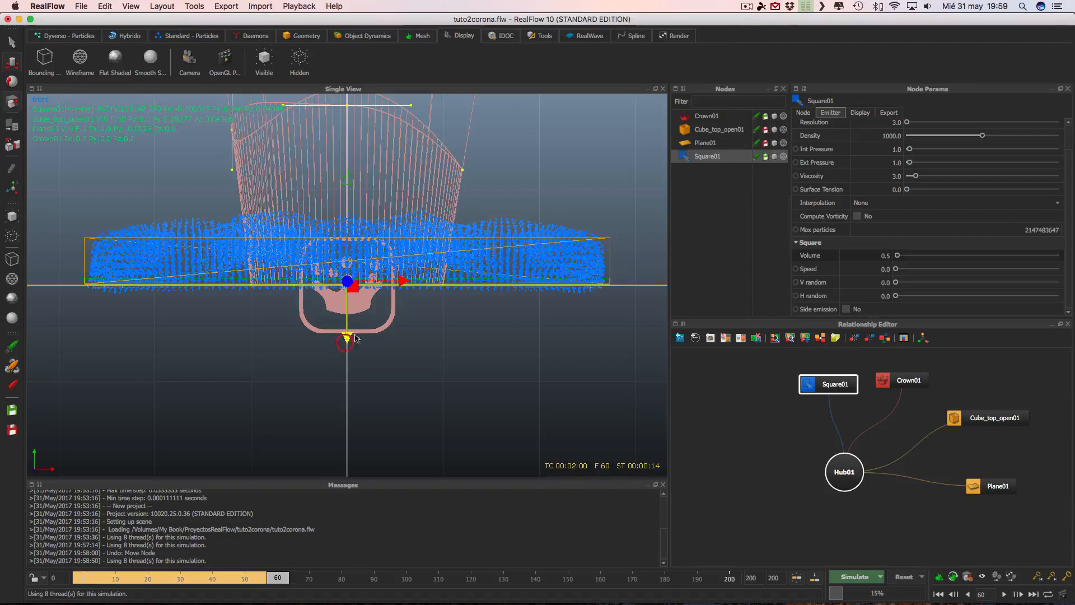
{"action": "left_click", "coordinate": [904, 577]}
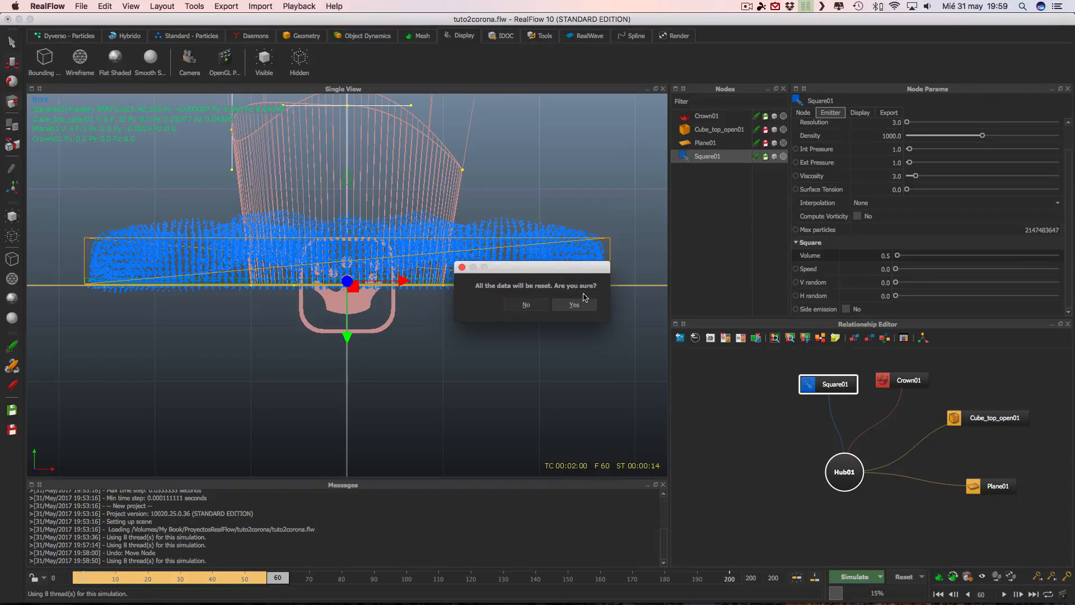
{"action": "left_click", "coordinate": [575, 305]}
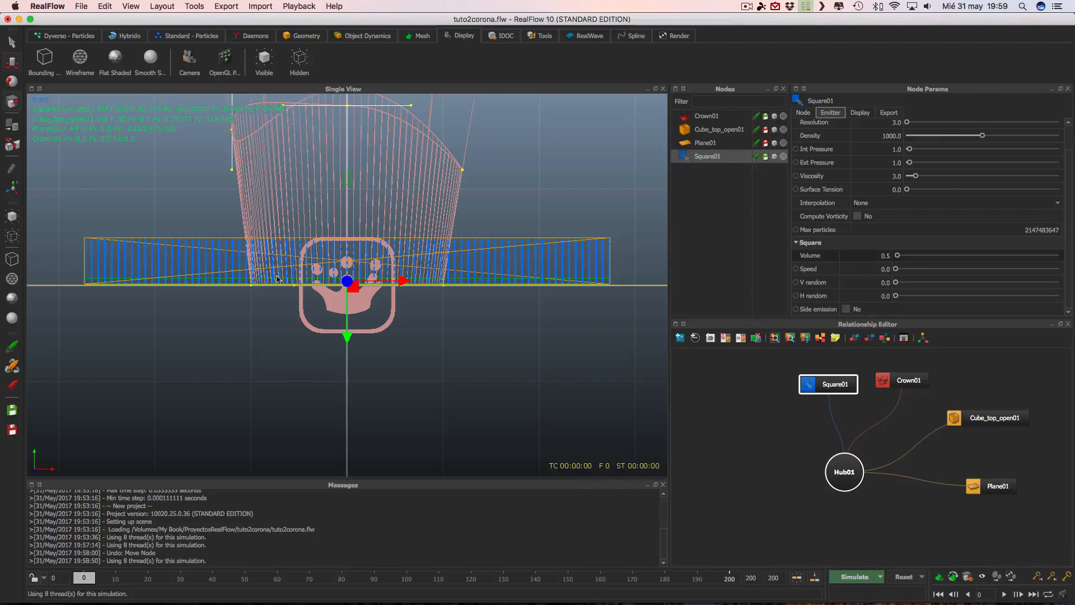
Reset the simulation once more, rerun it from frame 0 and stop it at about frame 63
{"action": "scroll", "coordinate": [588, 327], "scroll_direction": "down", "scroll_amount": 3}
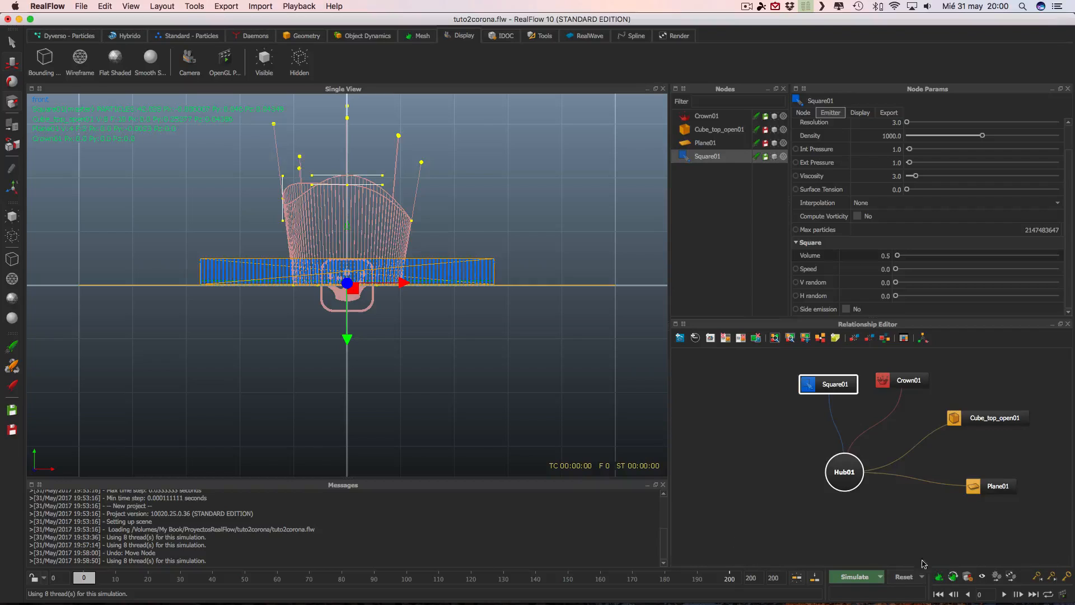
{"action": "left_click", "coordinate": [899, 582]}
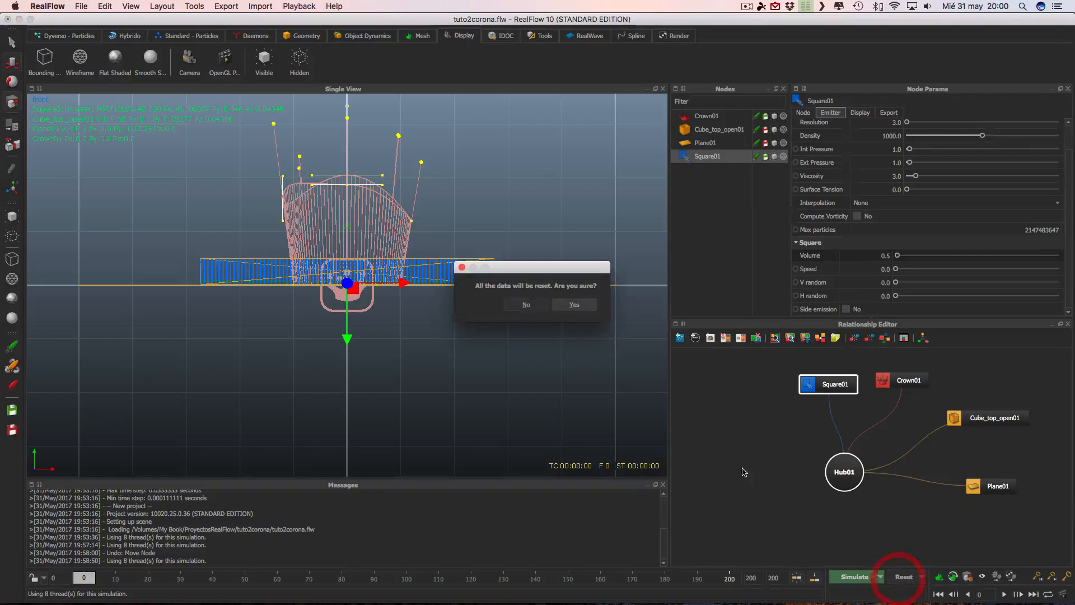
{"action": "left_click", "coordinate": [575, 305]}
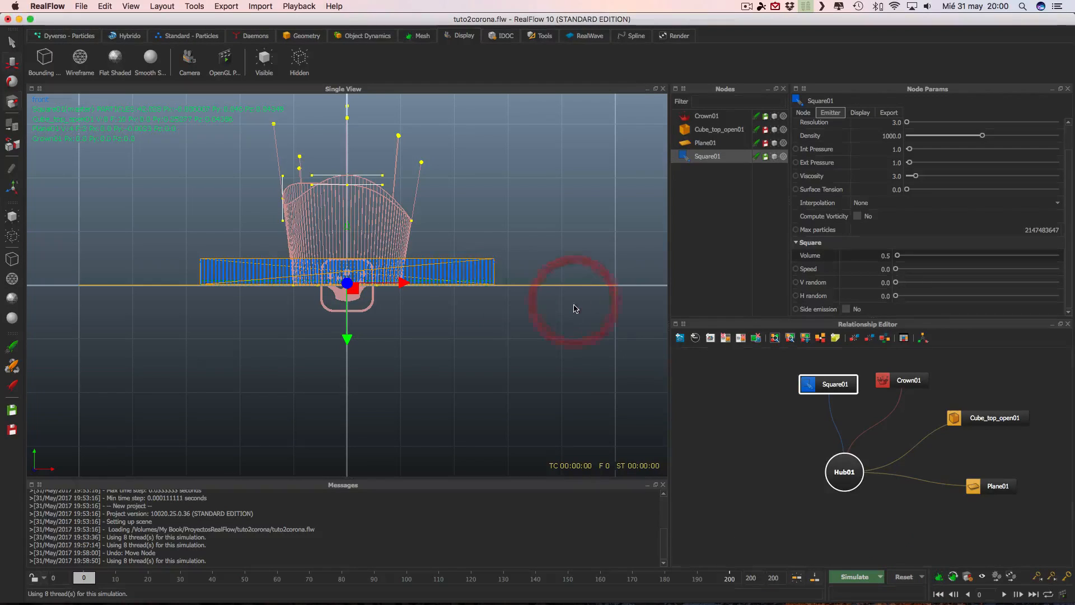
{"action": "left_click", "coordinate": [855, 578]}
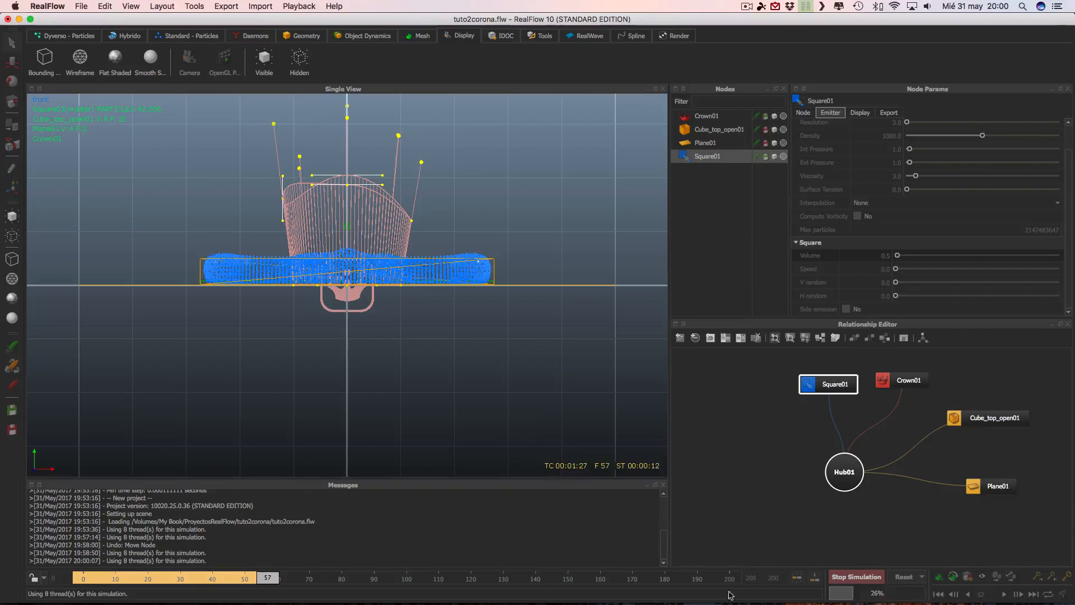
{"action": "left_click", "coordinate": [856, 577]}
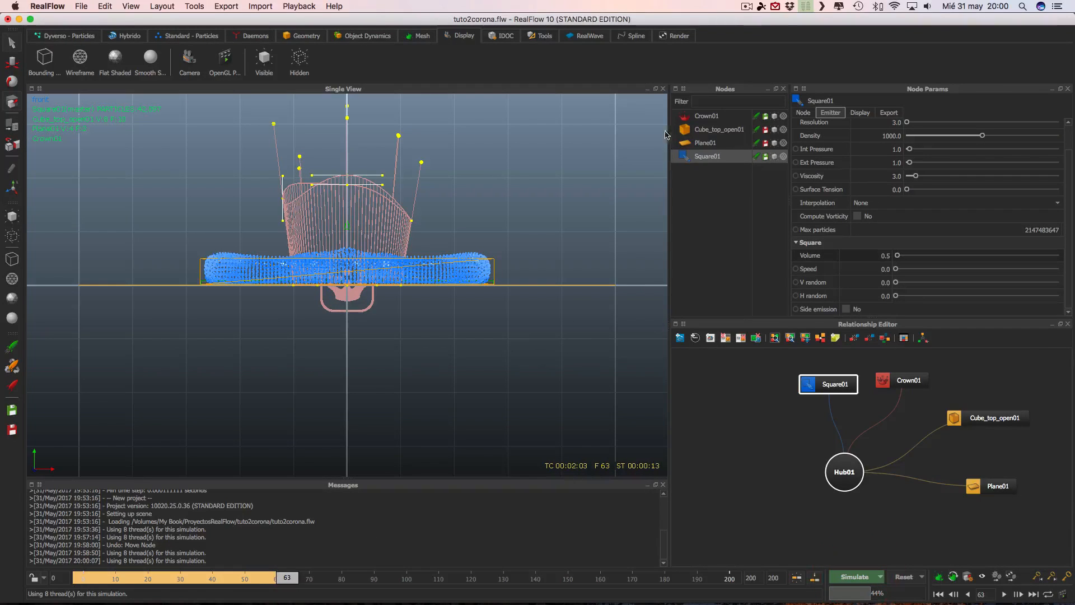
Hide the open-top cube, plane and Square emitter, and examine the Crown daemon's shape alone in the perspective view
{"action": "left_click", "coordinate": [775, 130]}
{"action": "left_click", "coordinate": [776, 157]}
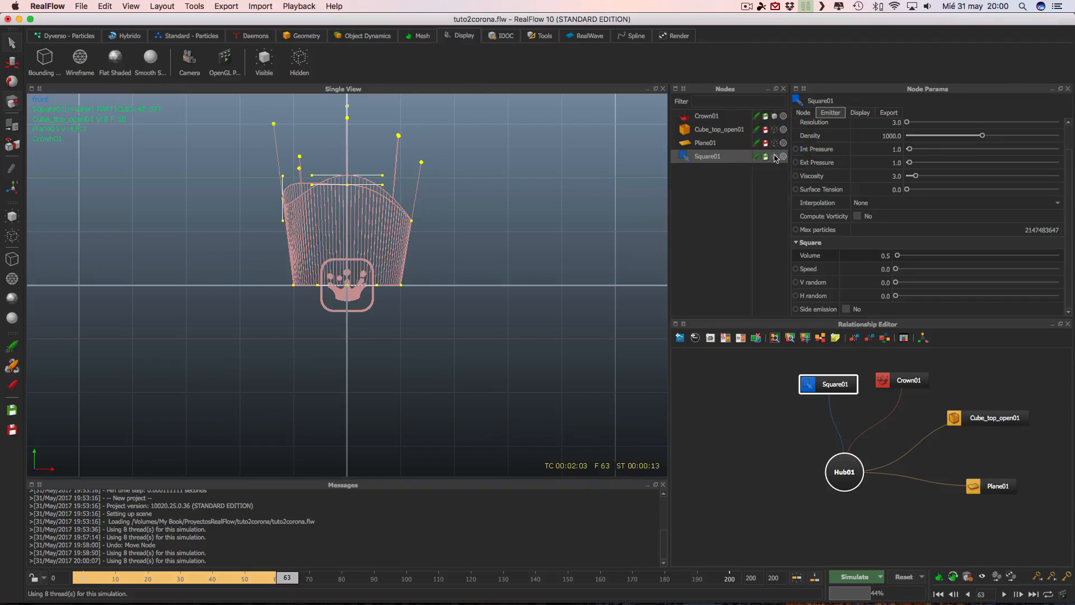
{"action": "left_click", "coordinate": [775, 129]}
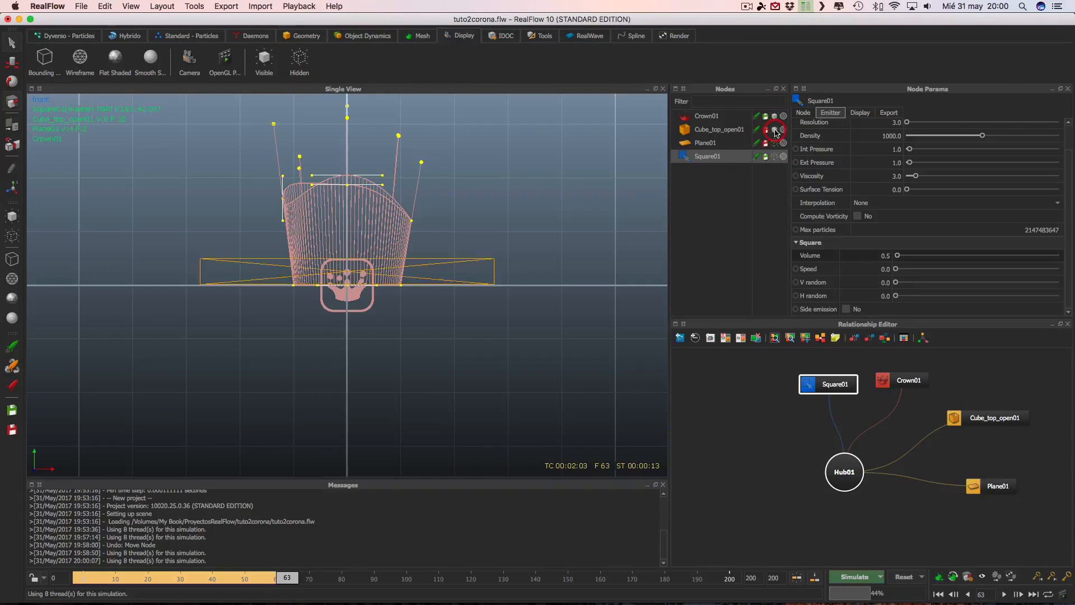
{"action": "left_click", "coordinate": [775, 160]}
{"action": "left_click", "coordinate": [775, 158]}
{"action": "left_click", "coordinate": [775, 130]}
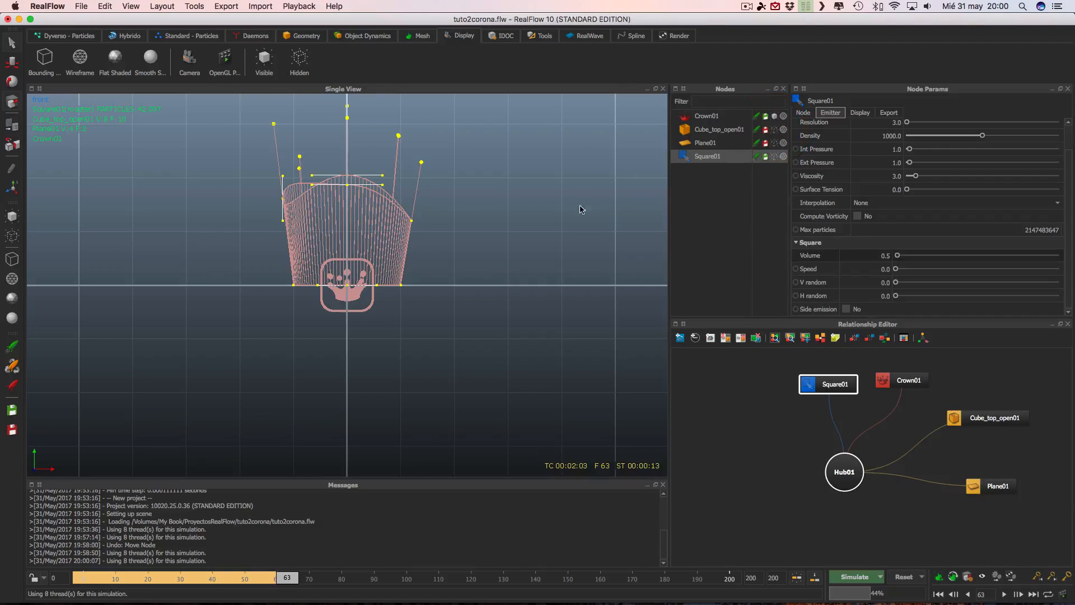
{"action": "key", "text": "4"}
{"action": "left_click", "coordinate": [487, 282]}
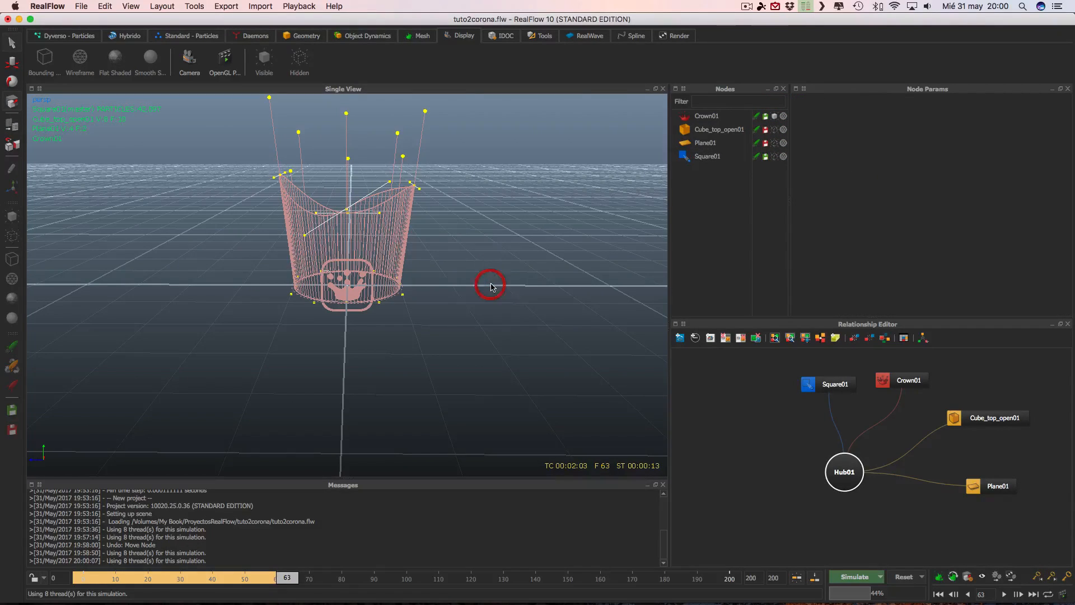
{"action": "left_click_drag", "start_coordinate": [506, 240], "coordinate": [513, 309], "text": "alt"}
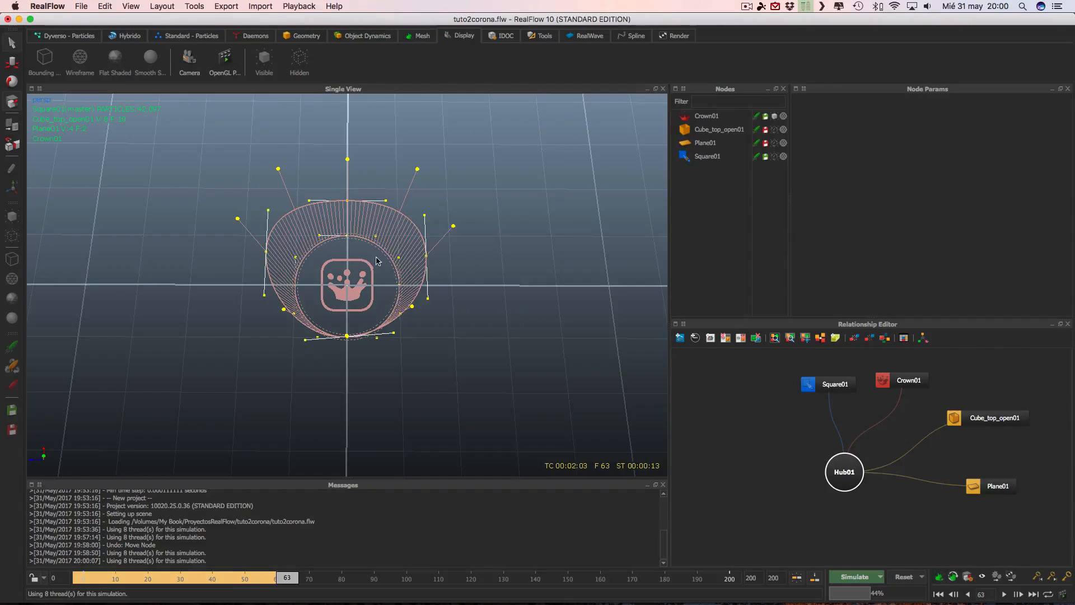
{"action": "mouse_move", "coordinate": [501, 312]}
{"action": "left_mouse_down", "text": "alt"}
{"action": "mouse_move", "coordinate": [504, 293]}
{"action": "mouse_move", "coordinate": [456, 305]}
{"action": "left_mouse_up", "text": "alt"}
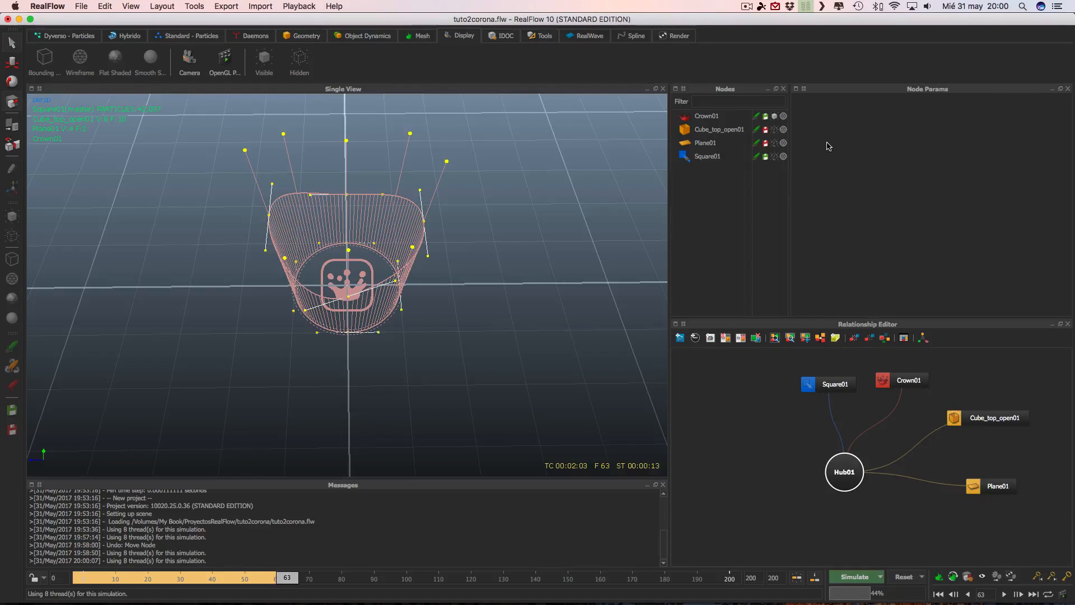
Set the Crown daemon's crown width to 0.3
{"action": "left_click", "coordinate": [708, 117]}
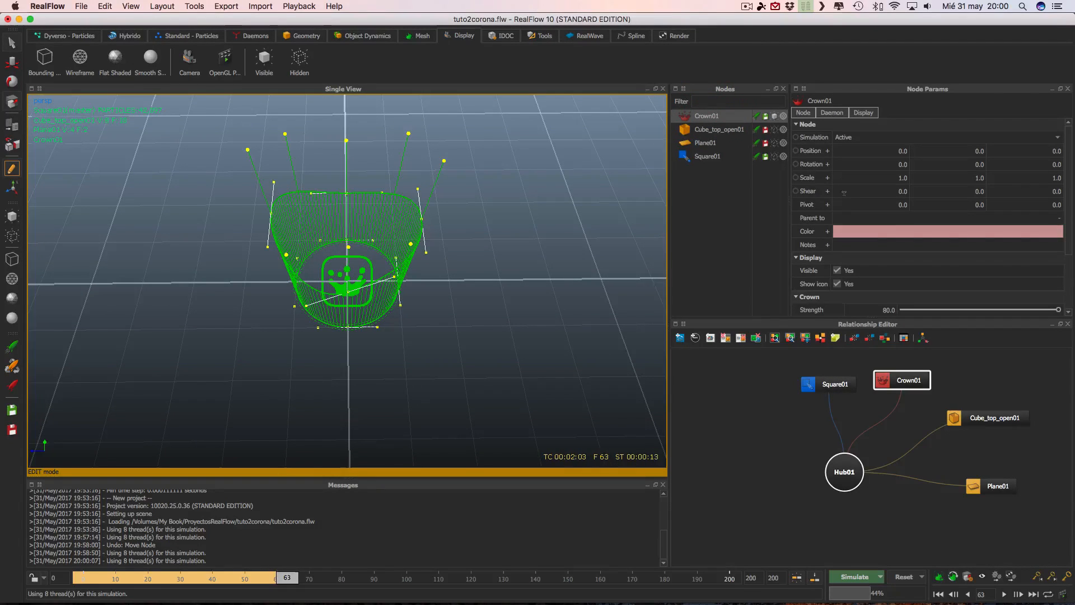
{"action": "scroll", "coordinate": [861, 213], "scroll_direction": "down", "scroll_amount": 5}
{"action": "scroll", "coordinate": [853, 163], "scroll_direction": "up", "scroll_amount": 5}
{"action": "scroll", "coordinate": [858, 185], "scroll_direction": "down", "scroll_amount": 3}
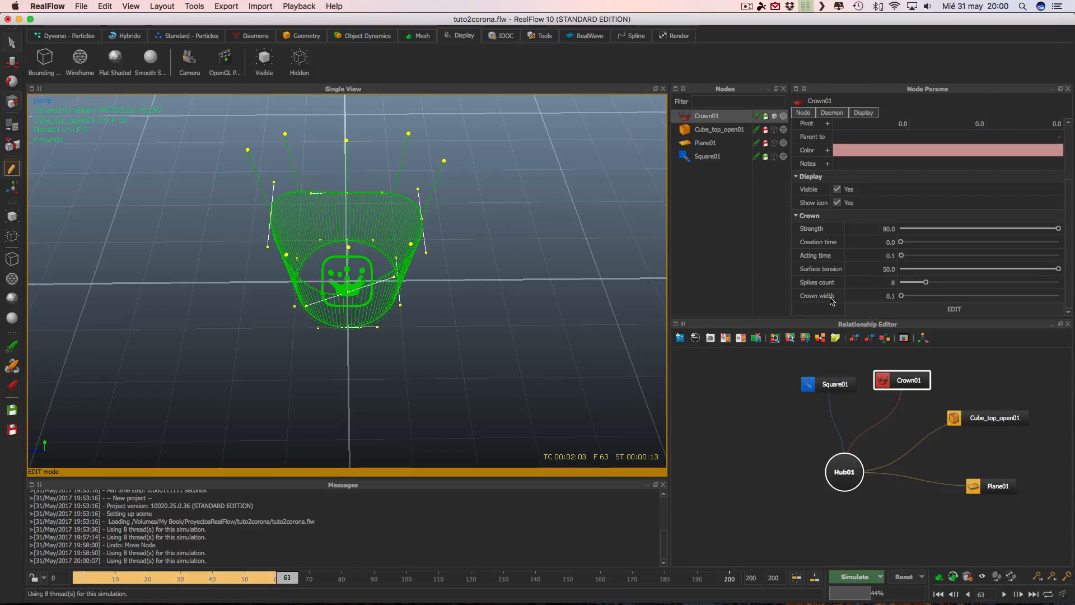
{"action": "left_click", "coordinate": [891, 295]}
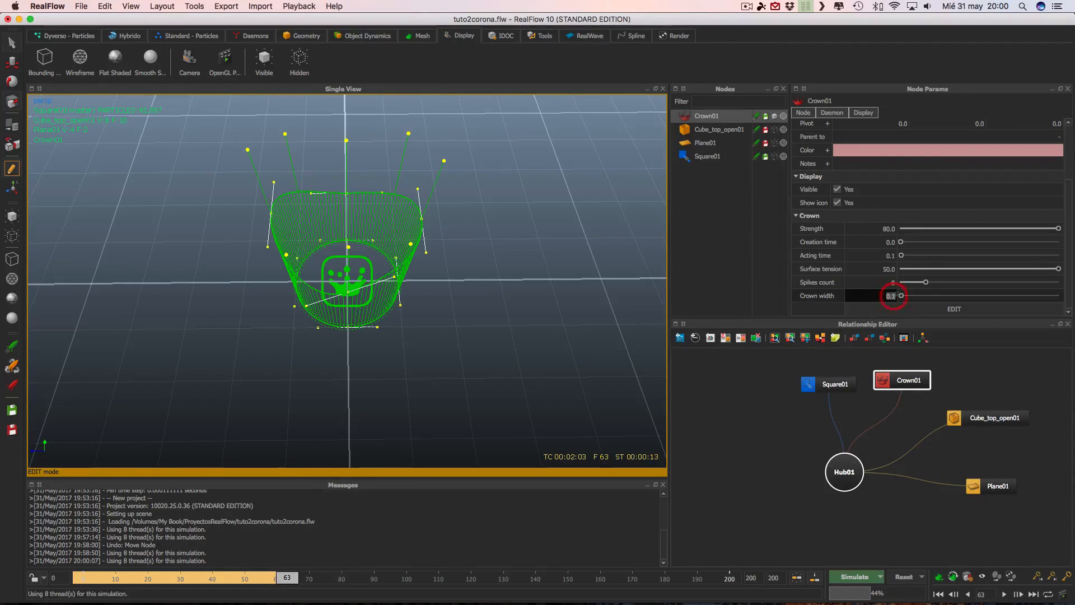
{"action": "type", "text": "0.3"}
{"action": "left_click", "coordinate": [507, 294]}
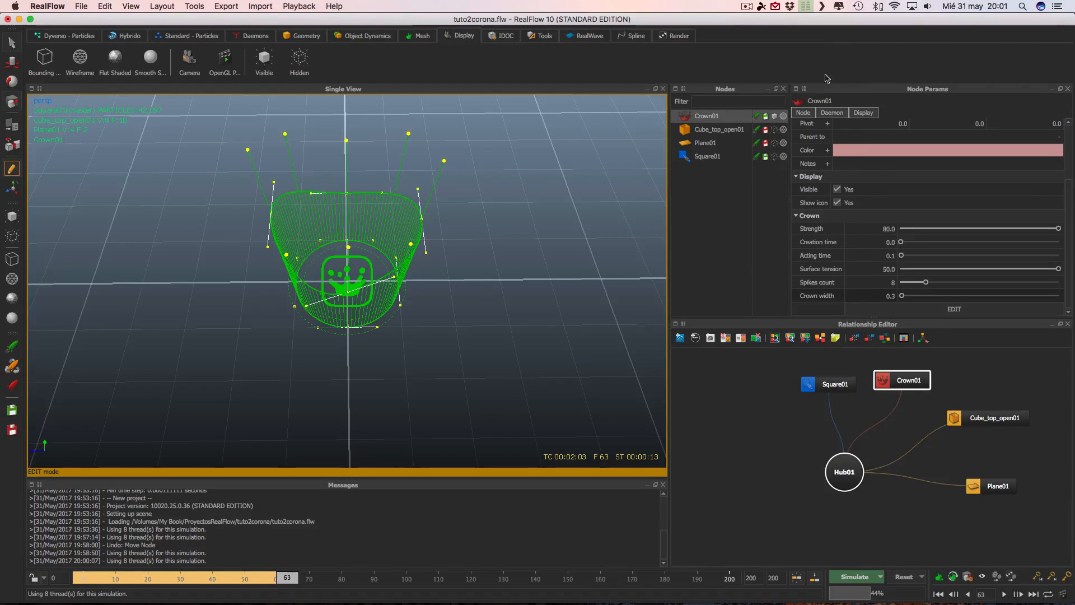
Unhide the open-top cube, plane and Square emitter, and view the whole scene from a wider perspective with the emitter selected
{"action": "left_click", "coordinate": [775, 130]}
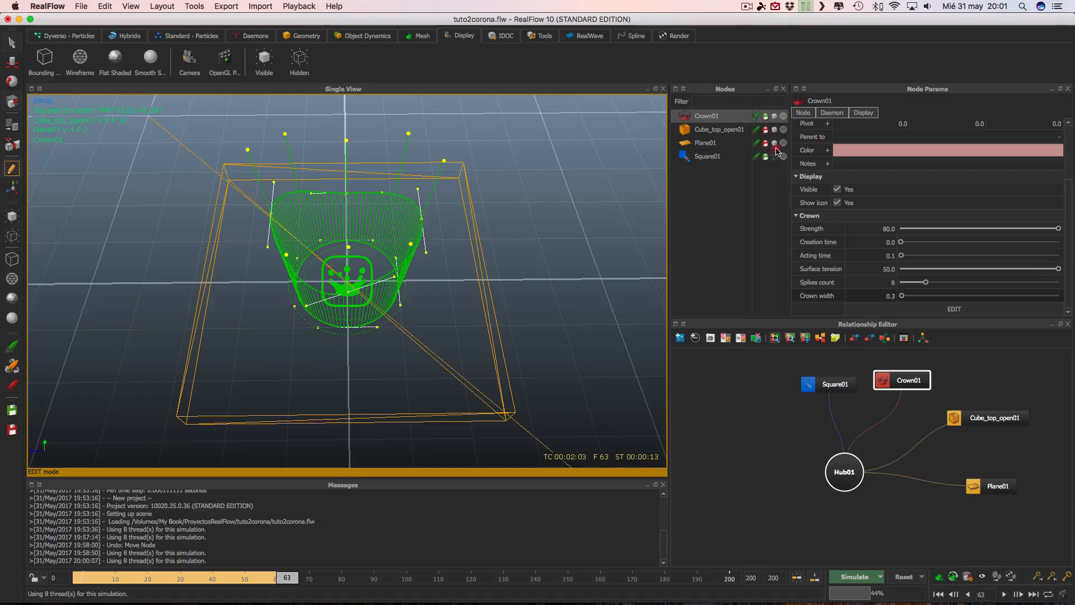
{"action": "left_click", "coordinate": [775, 157]}
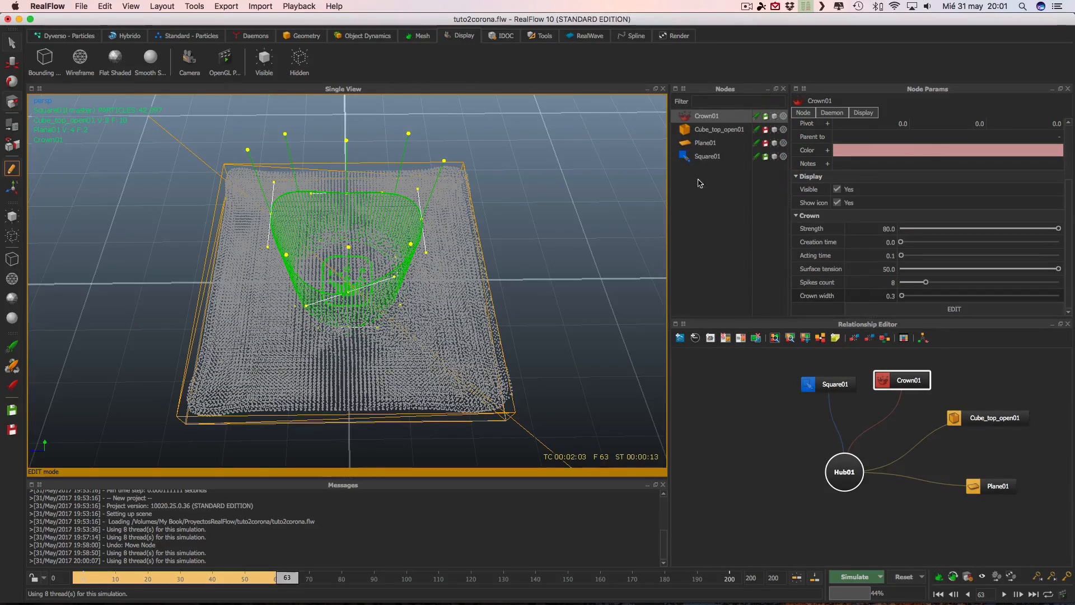
{"action": "left_click", "coordinate": [705, 158]}
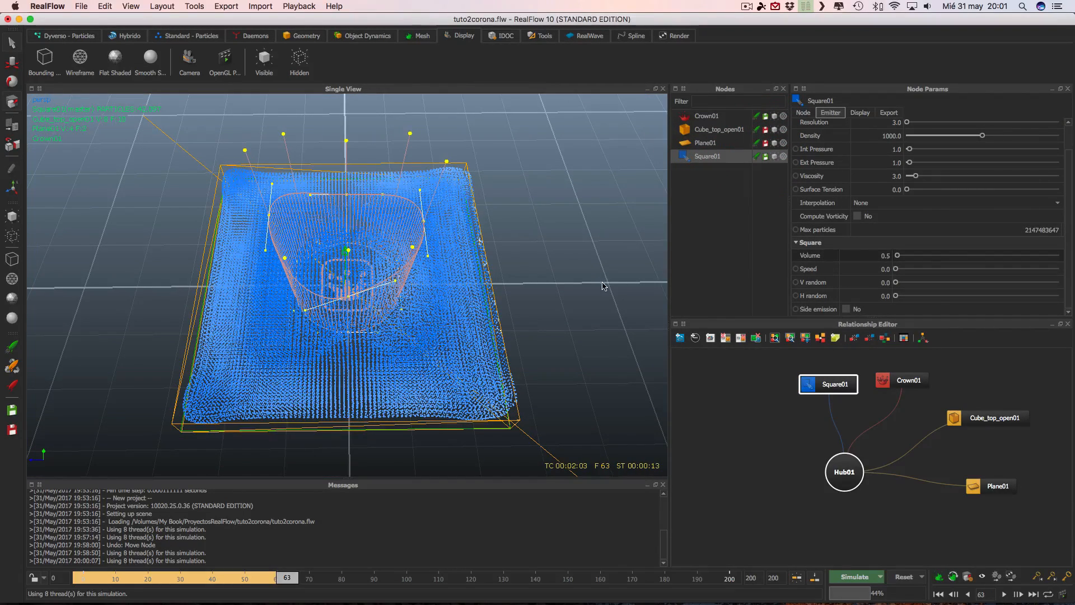
{"action": "left_click_drag", "start_coordinate": [602, 286], "coordinate": [607, 237], "text": "alt"}
{"action": "scroll", "coordinate": [598, 239], "scroll_direction": "down", "scroll_amount": 5}
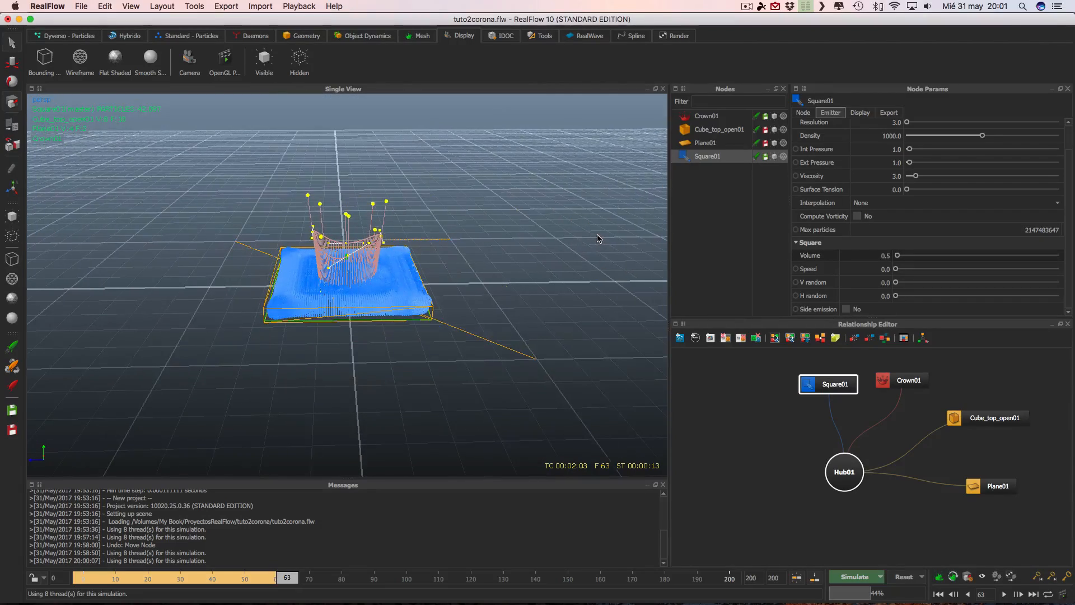
Reset the simulation, rerun it from frame 0 with the new crown width and stop it at about frame 70
{"action": "scroll", "coordinate": [598, 240], "scroll_direction": "up", "scroll_amount": 5}
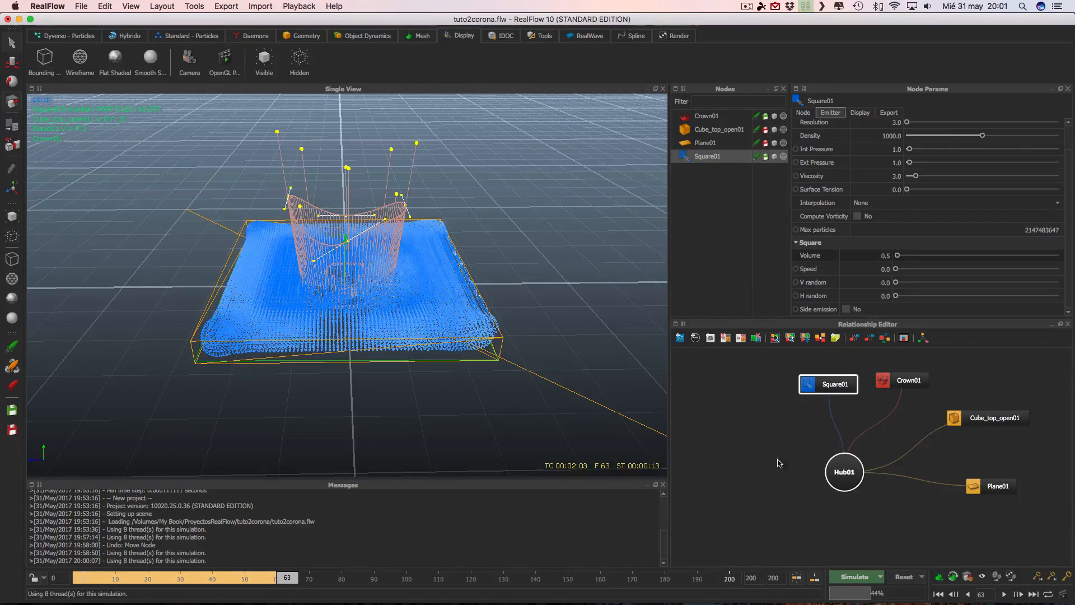
{"action": "left_click", "coordinate": [904, 577]}
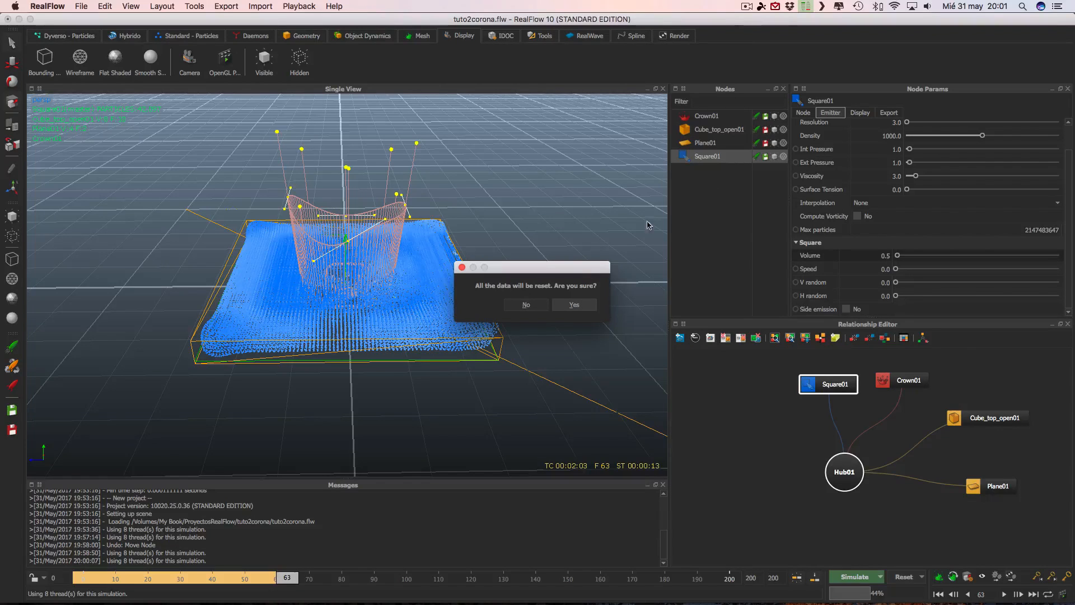
{"action": "left_click", "coordinate": [571, 306]}
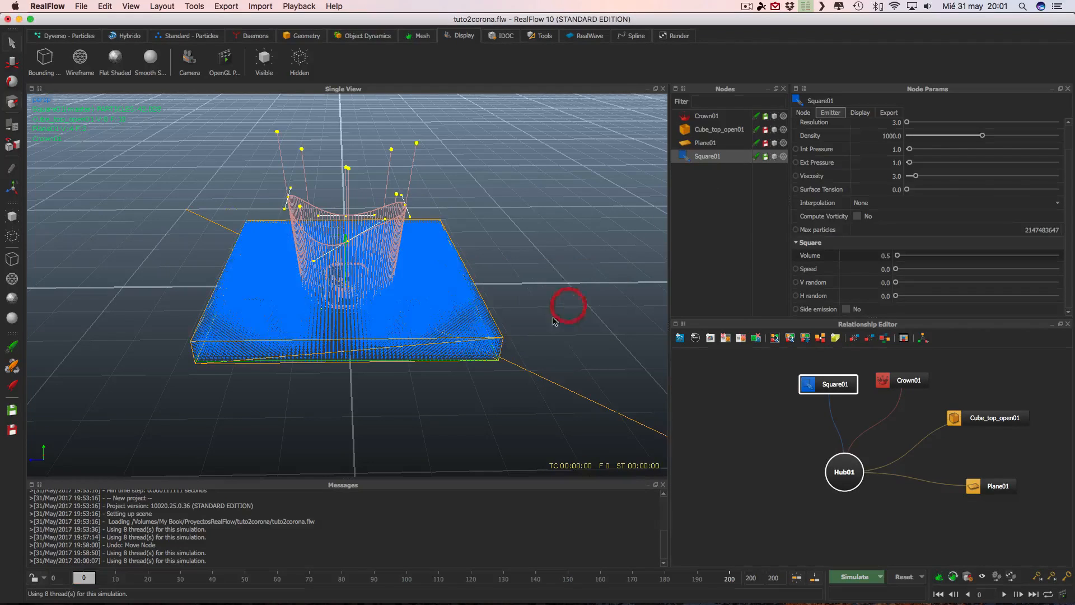
{"action": "left_click", "coordinate": [855, 577]}
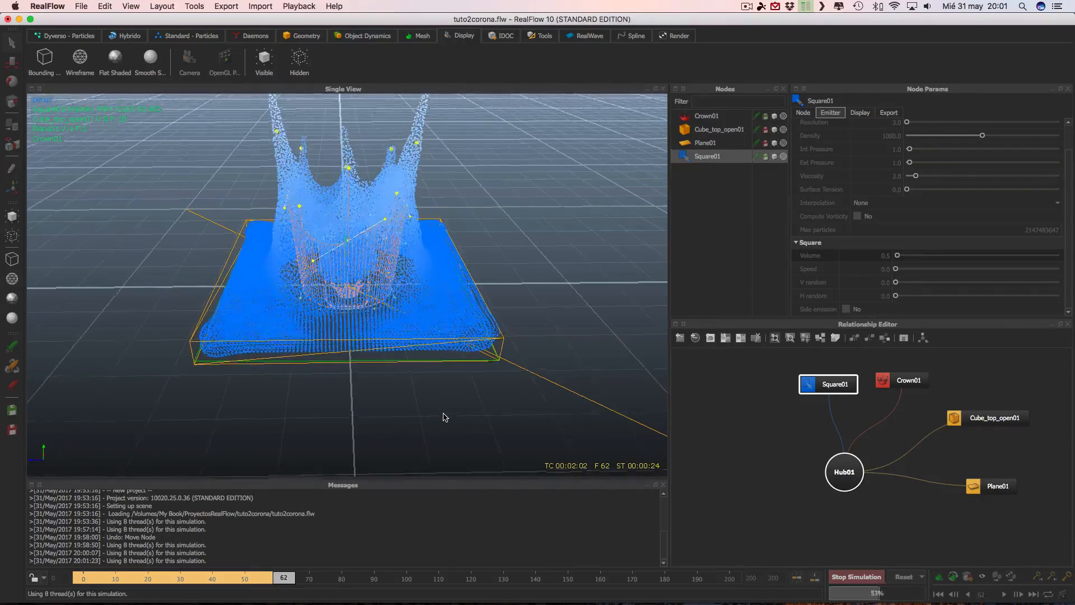
{"action": "left_click_drag", "start_coordinate": [444, 415], "coordinate": [521, 448], "text": "alt"}
{"action": "left_click", "coordinate": [876, 579]}
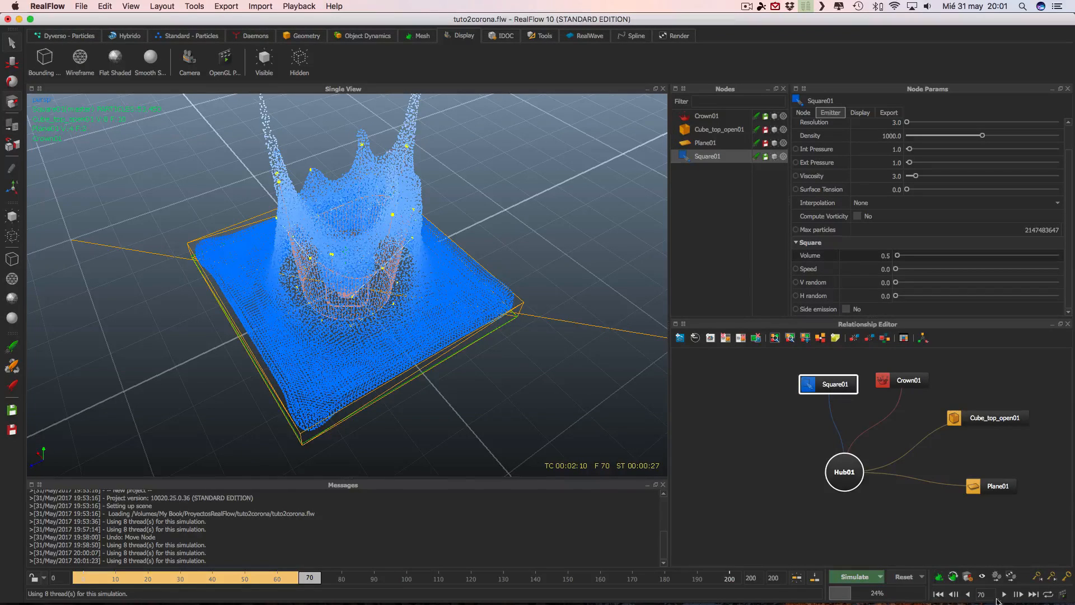
Play the cached splash back from frame 0, return to the first frame and examine the Crown daemon and fluid block
{"action": "left_click", "coordinate": [939, 594]}
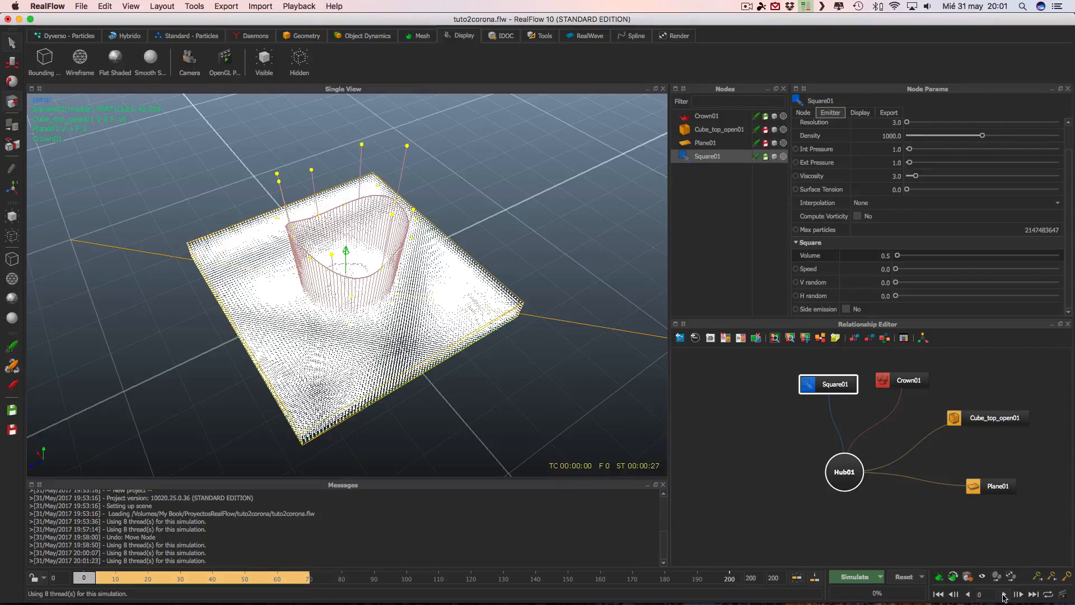
{"action": "left_click", "coordinate": [1004, 594]}
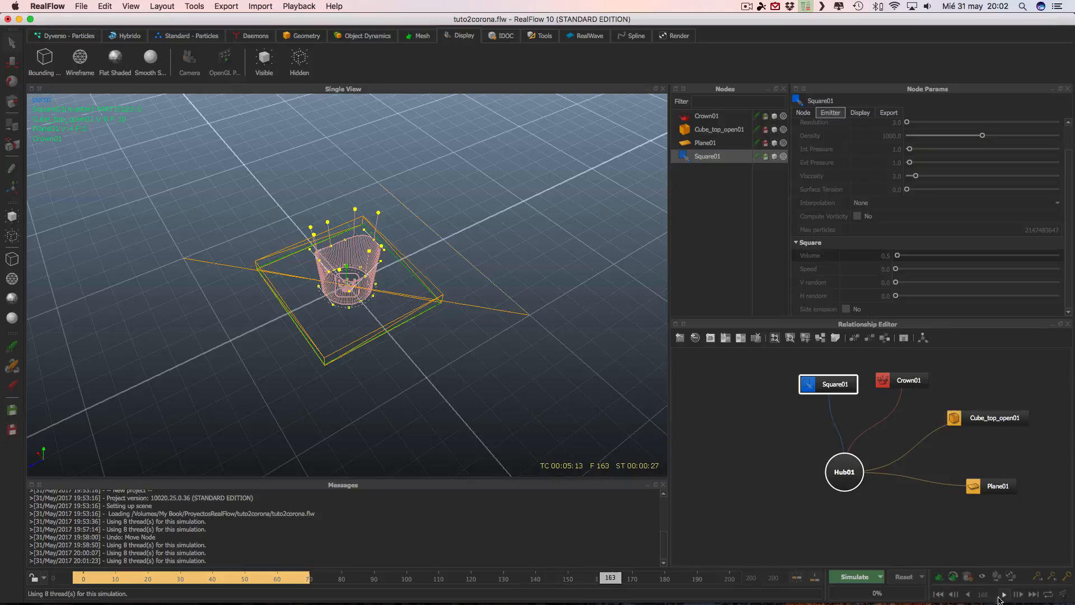
{"action": "left_click", "coordinate": [1004, 595]}
{"action": "left_click", "coordinate": [953, 595]}
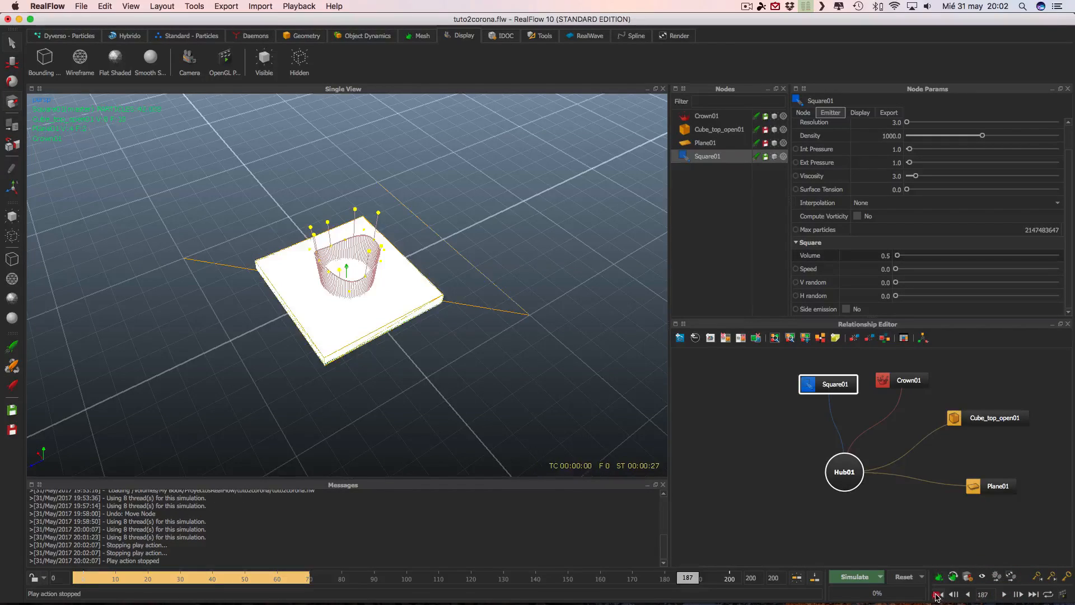
{"action": "left_click_drag", "start_coordinate": [529, 415], "coordinate": [494, 369], "text": "alt"}
{"action": "scroll", "coordinate": [493, 369], "scroll_direction": "up", "scroll_amount": 5}
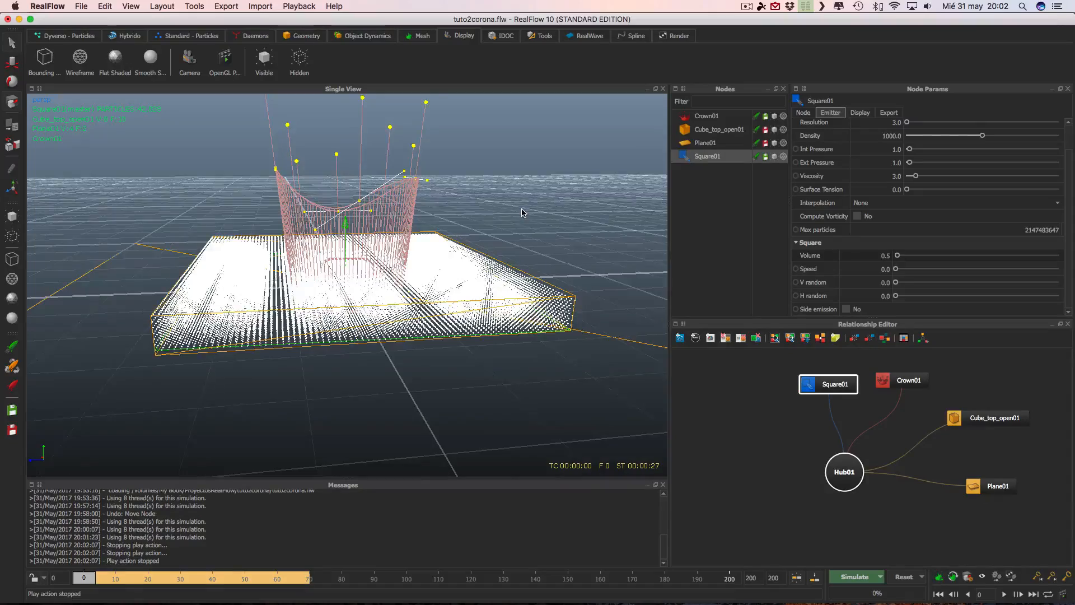
{"action": "left_click_drag", "start_coordinate": [522, 213], "coordinate": [526, 422], "text": "alt"}
{"action": "scroll", "coordinate": [525, 423], "scroll_direction": "down", "scroll_amount": 5}
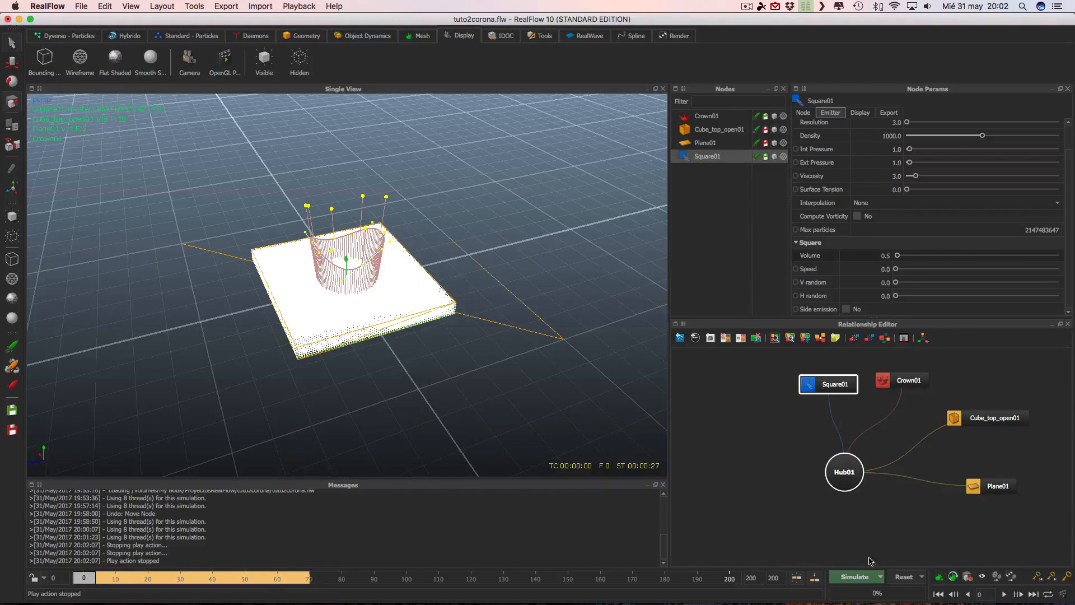
Decline overwriting the cached frames, reset all simulation data, rerun from frame 0 and stop at about frame 92
{"action": "left_click", "coordinate": [855, 577]}
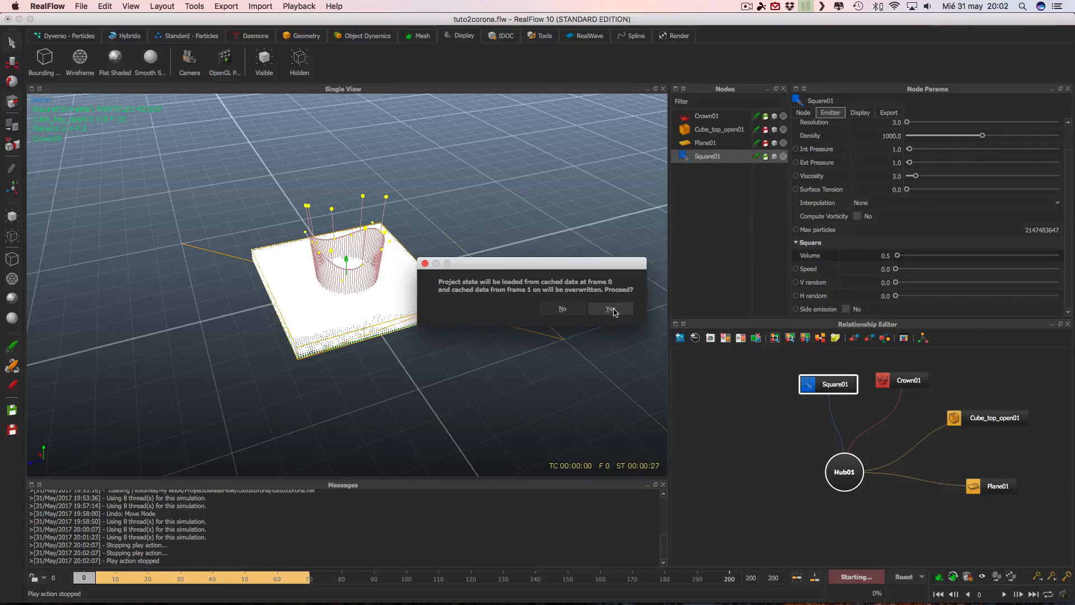
{"action": "left_click", "coordinate": [562, 309]}
{"action": "left_click", "coordinate": [901, 577]}
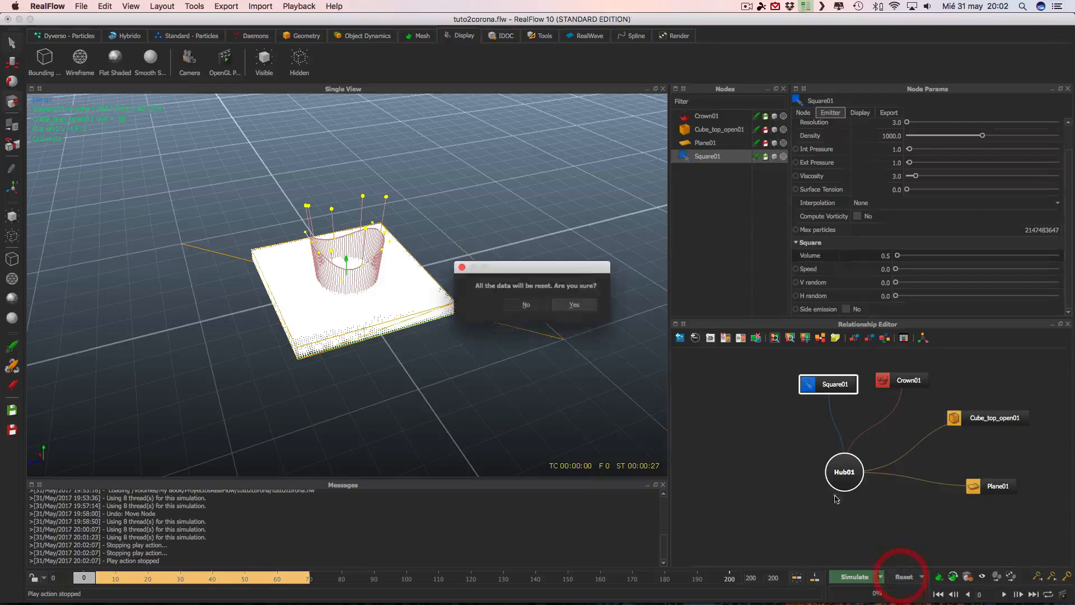
{"action": "left_click", "coordinate": [570, 301]}
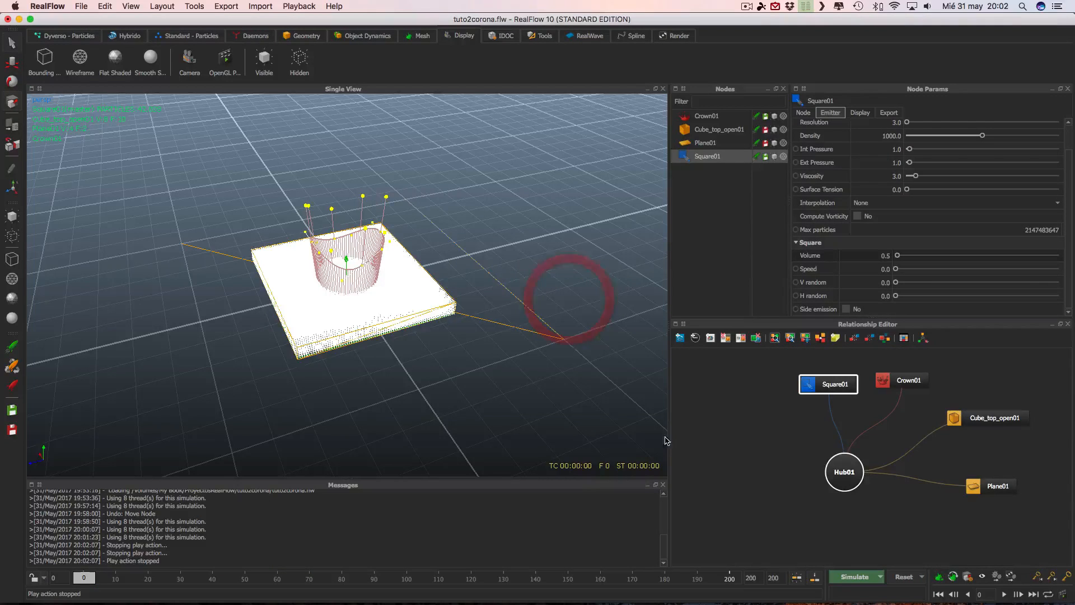
{"action": "left_click", "coordinate": [850, 577]}
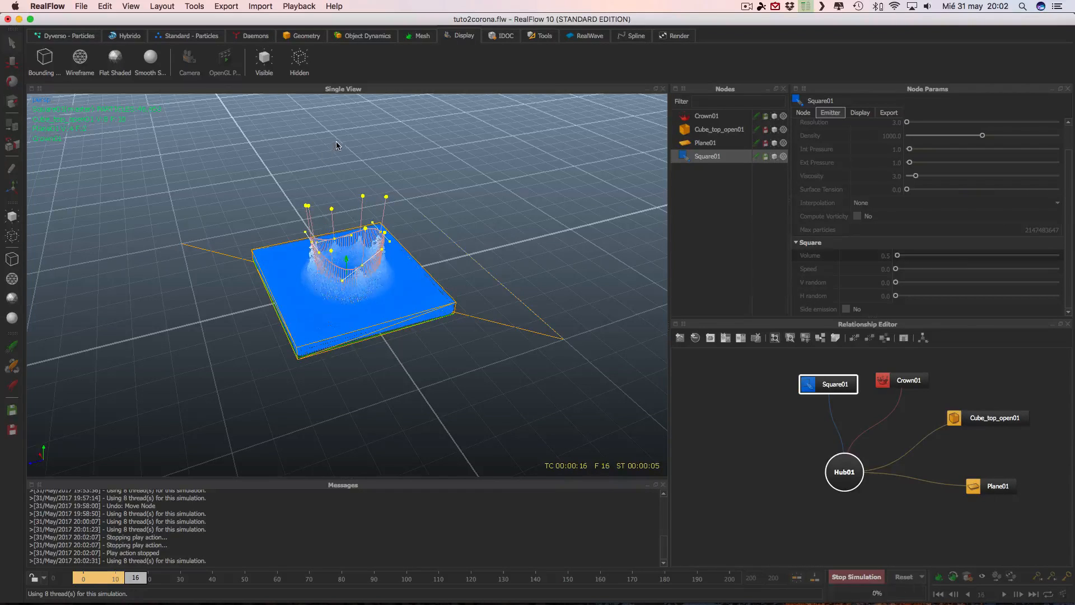
{"action": "scroll", "coordinate": [471, 423], "scroll_direction": "down", "scroll_amount": 4}
{"action": "scroll", "coordinate": [470, 423], "scroll_direction": "up", "scroll_amount": 7}
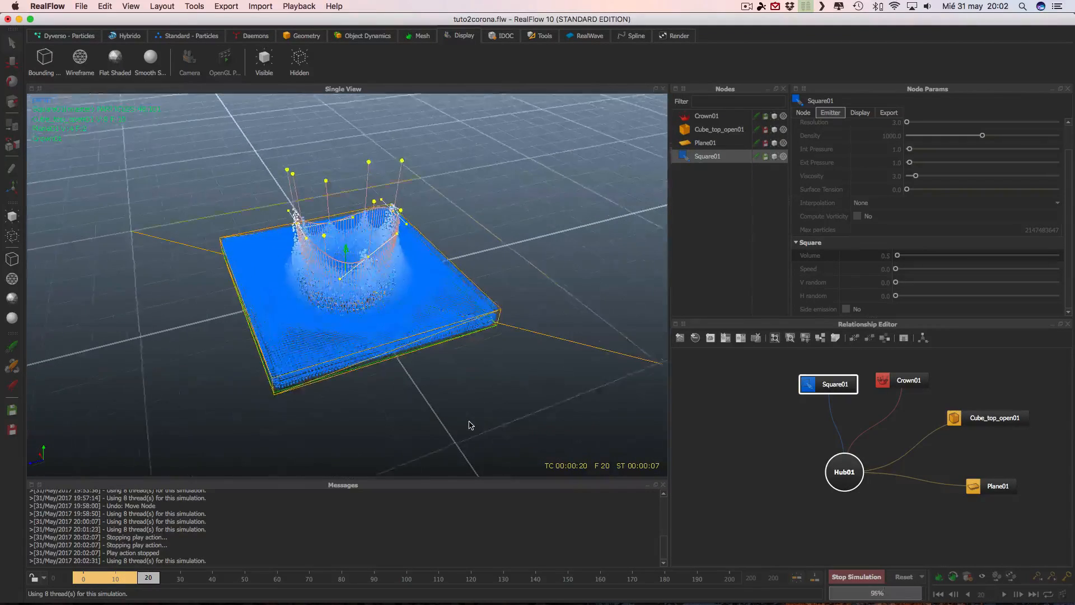
{"action": "scroll", "coordinate": [461, 433], "scroll_direction": "down", "scroll_amount": 4}
{"action": "scroll", "coordinate": [461, 433], "scroll_direction": "up", "scroll_amount": 6}
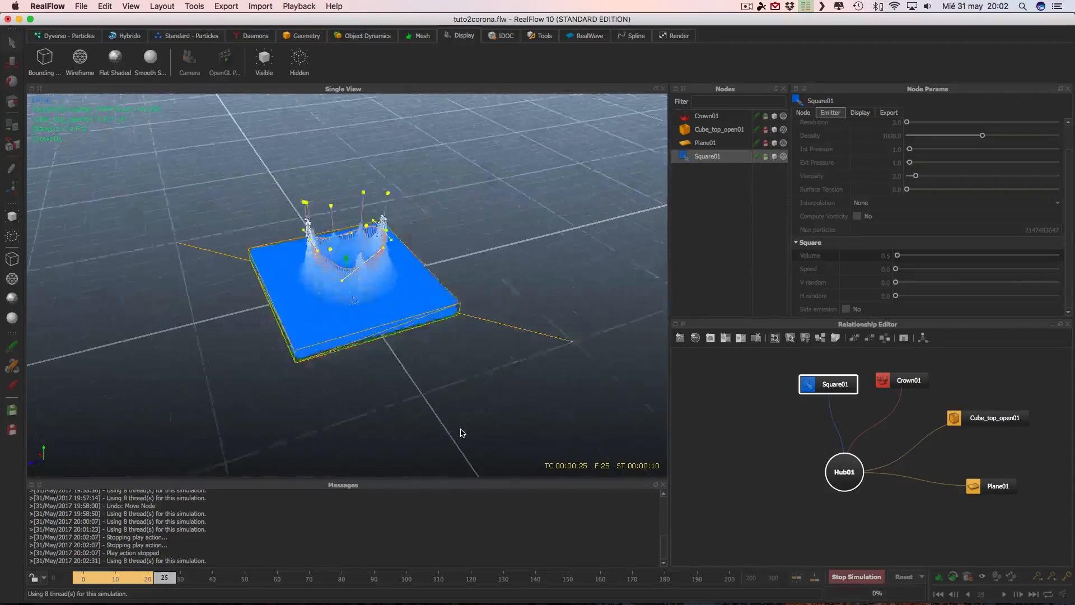
{"action": "scroll", "coordinate": [461, 432], "scroll_direction": "down", "scroll_amount": 5}
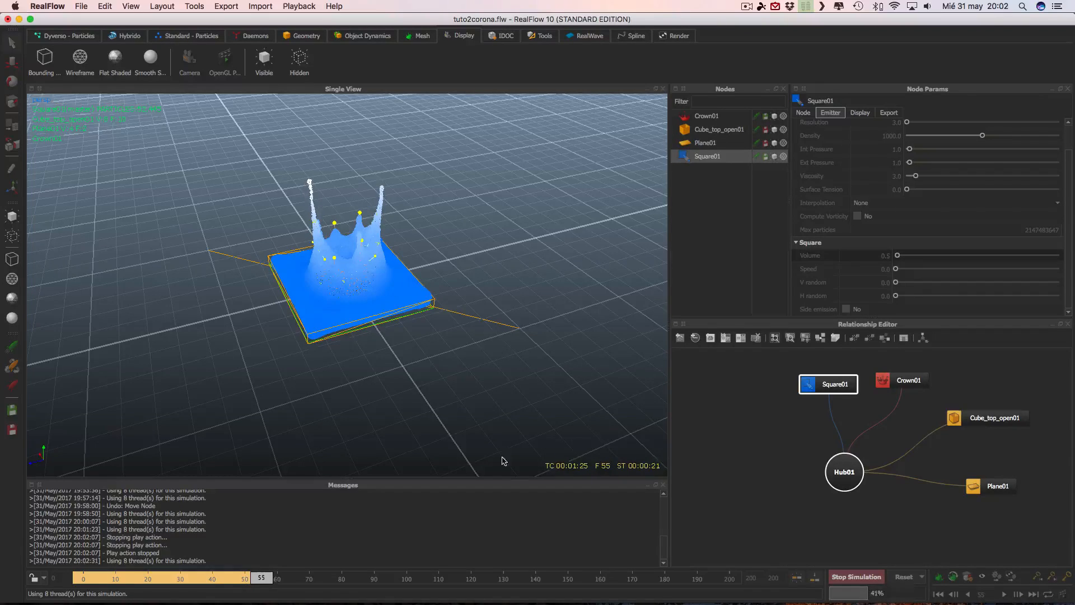
{"action": "left_click_drag", "start_coordinate": [503, 477], "coordinate": [399, 454], "text": "alt"}
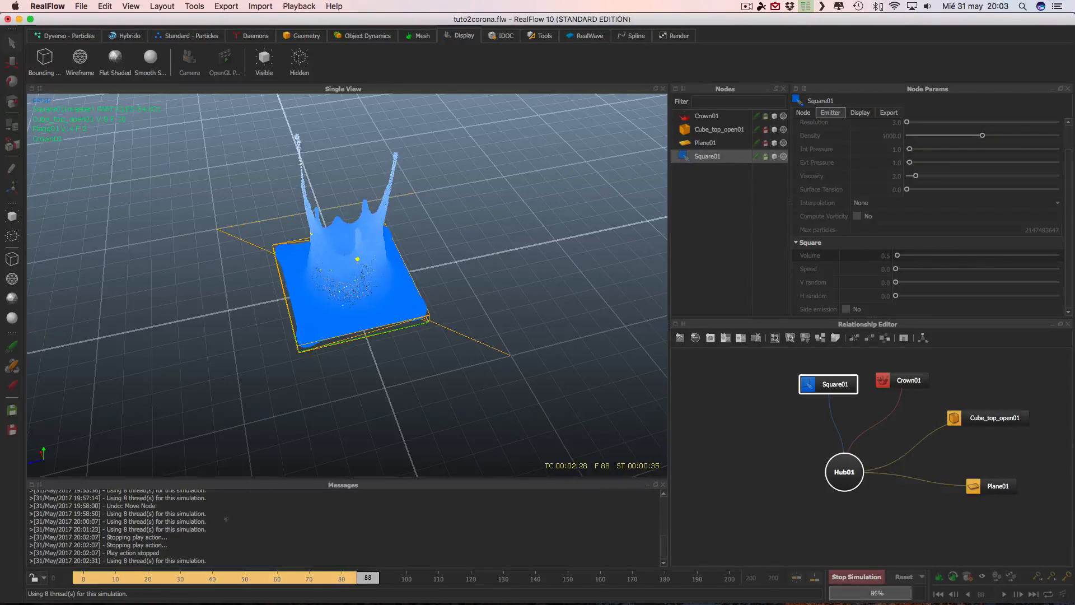
{"action": "left_click", "coordinate": [854, 577]}
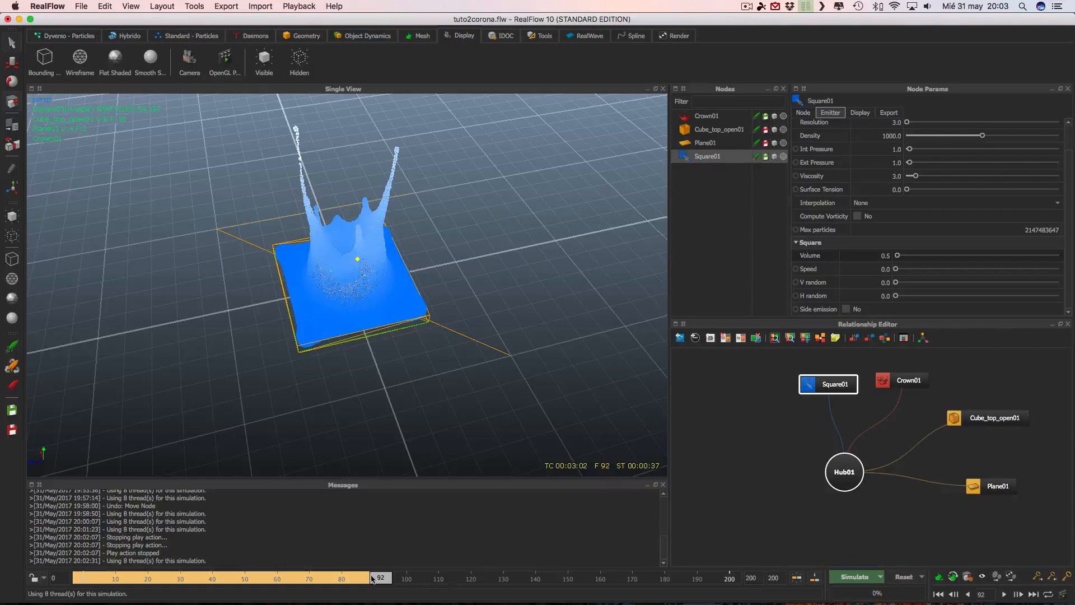
Scrub the cached simulation back to frame 37 and examine the crown splash from several angles
{"action": "left_click_drag", "start_coordinate": [381, 581], "coordinate": [187, 579]}
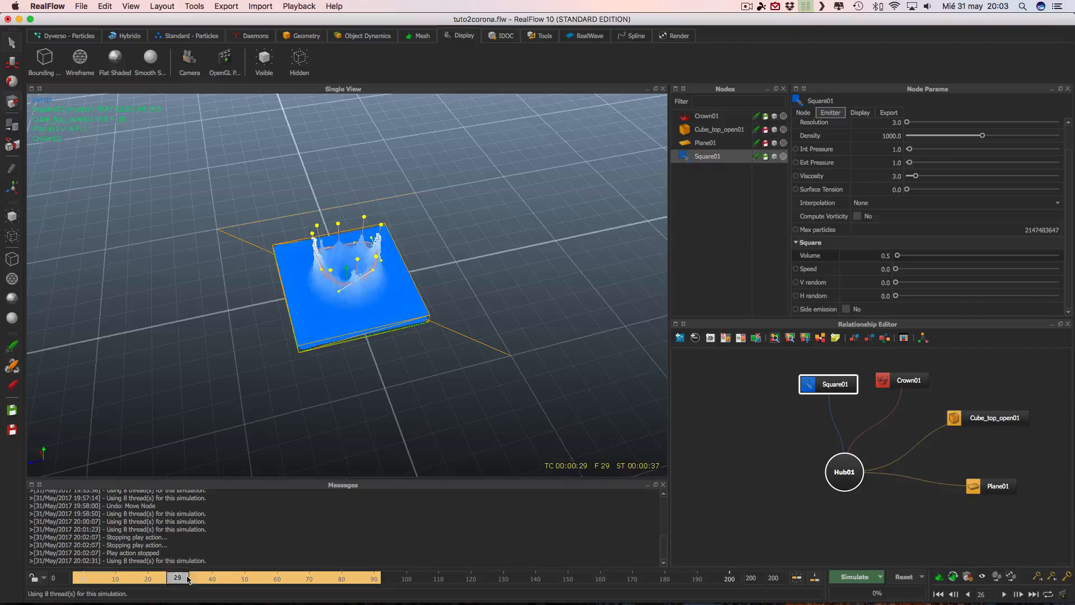
{"action": "left_click_drag", "start_coordinate": [432, 397], "coordinate": [421, 355], "text": "alt"}
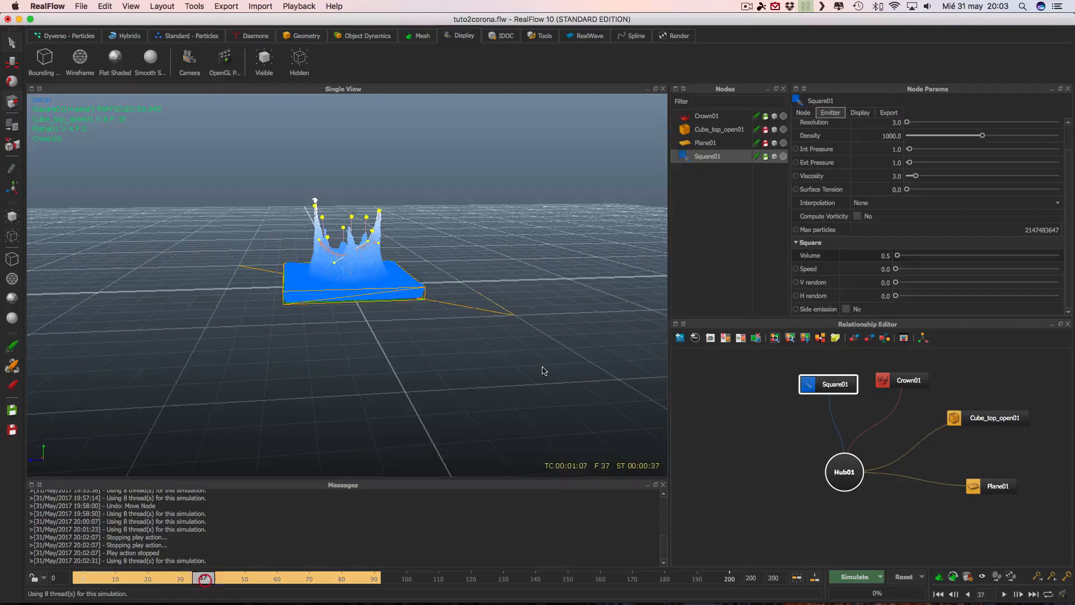
{"action": "left_click_drag", "start_coordinate": [542, 371], "coordinate": [374, 469], "text": "alt"}
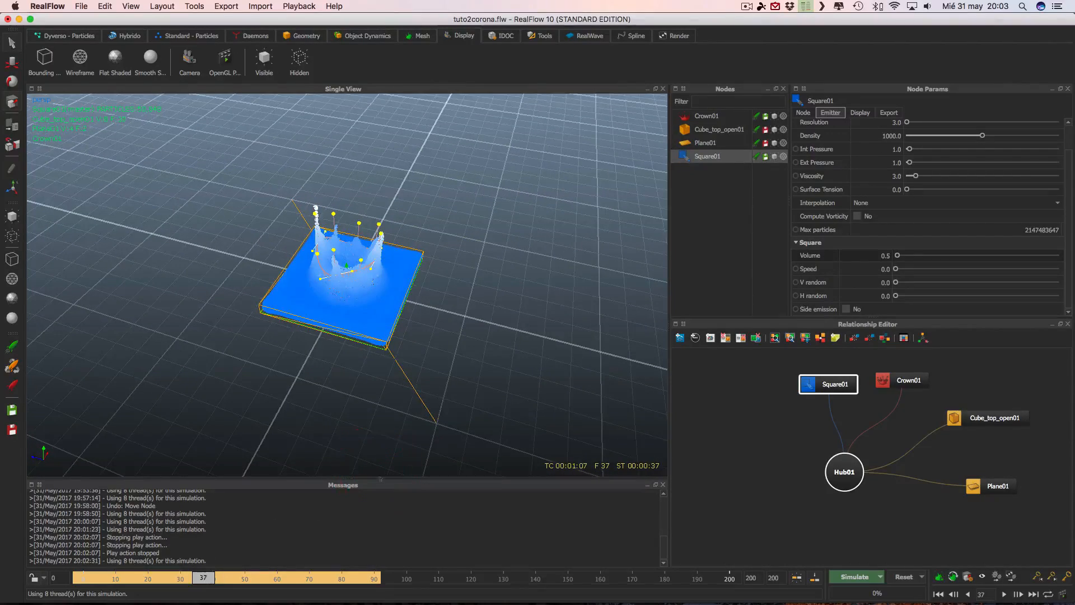
{"action": "left_click_drag", "start_coordinate": [550, 385], "coordinate": [578, 332], "text": "alt"}
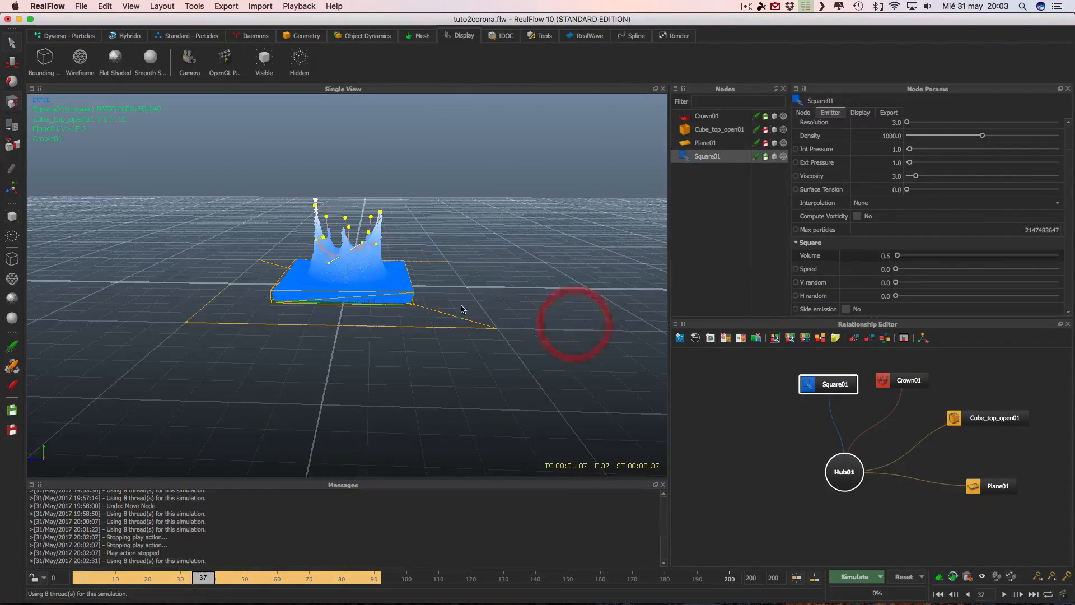
{"action": "mouse_move", "coordinate": [504, 276]}
{"action": "left_mouse_down", "text": "alt"}
{"action": "mouse_move", "coordinate": [530, 297]}
{"action": "mouse_move", "coordinate": [500, 283]}
{"action": "left_mouse_up", "text": "alt"}
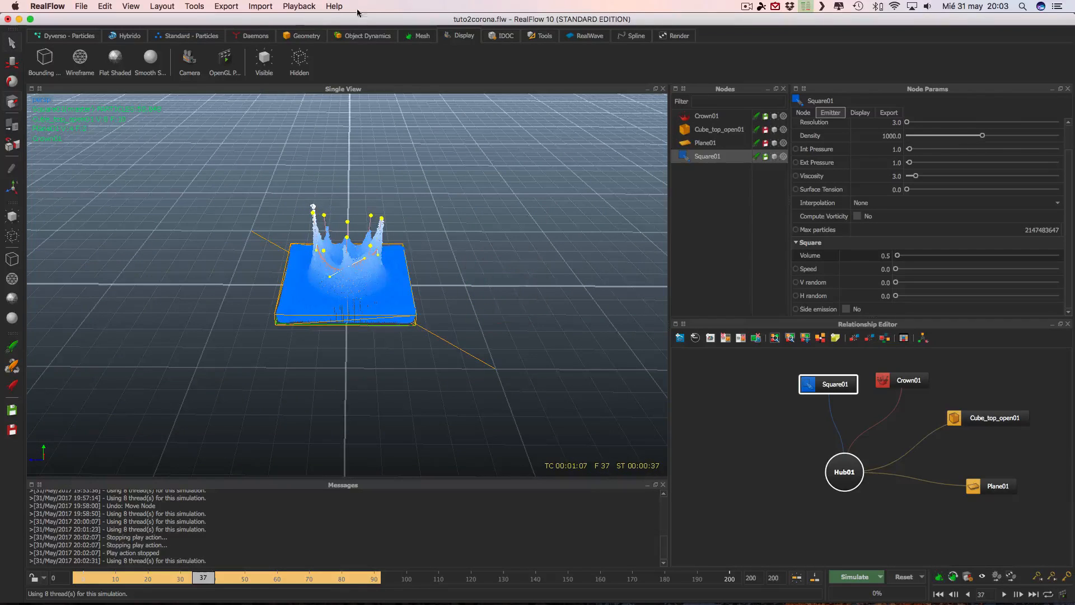
Add a Gravity daemon to the scene
{"action": "left_click", "coordinate": [257, 37]}
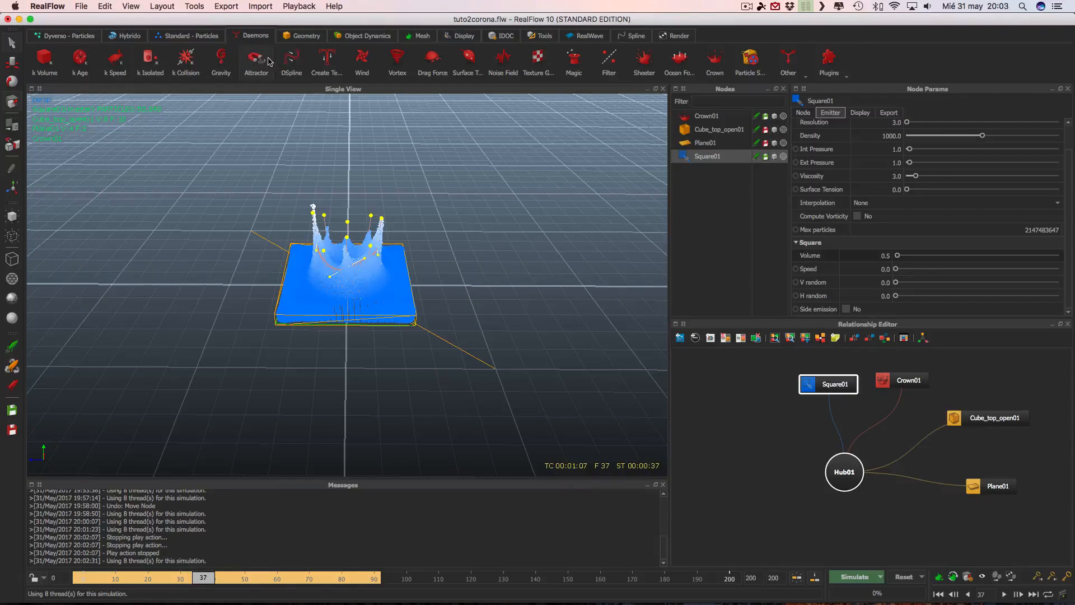
{"action": "left_click", "coordinate": [223, 60]}
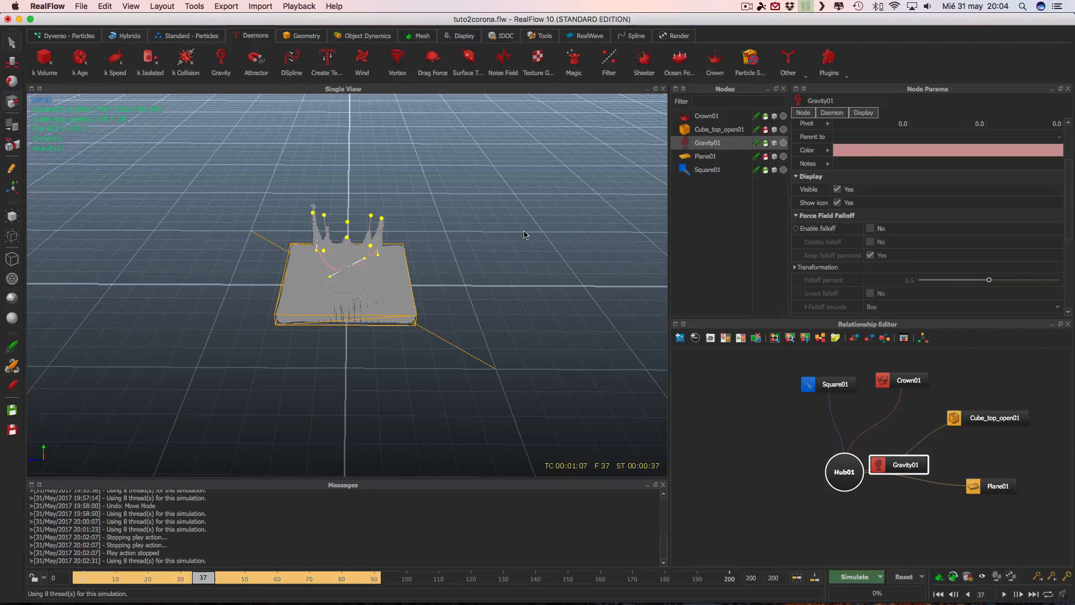
{"action": "scroll", "coordinate": [519, 307], "scroll_direction": "up", "scroll_amount": 2}
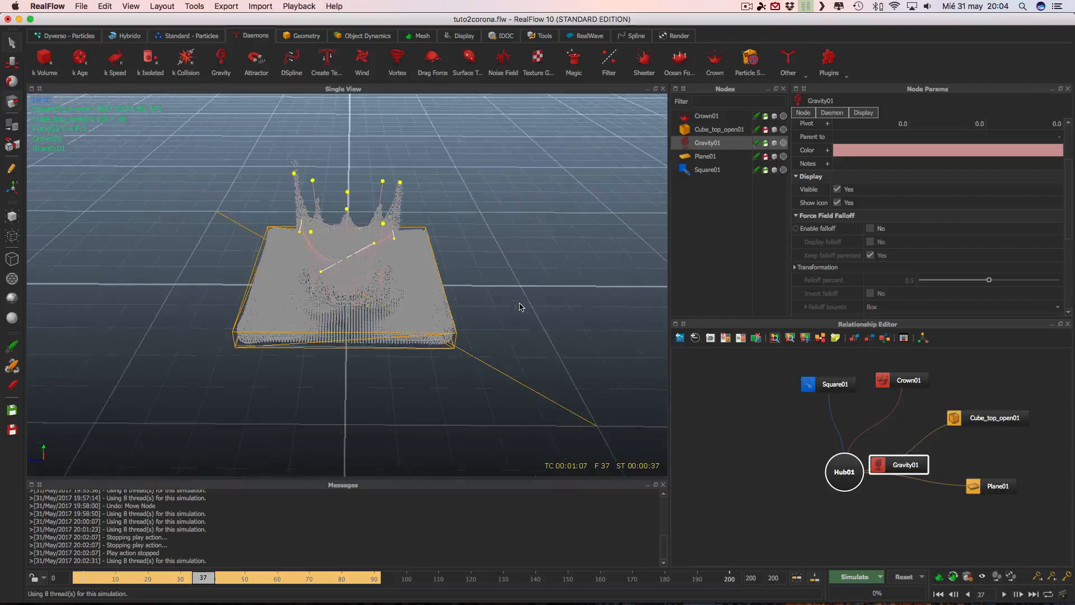
Keyframe the Gravity daemon's strength at 9.8 on frame 37
{"action": "left_click", "coordinate": [718, 169]}
{"action": "left_click", "coordinate": [719, 144]}
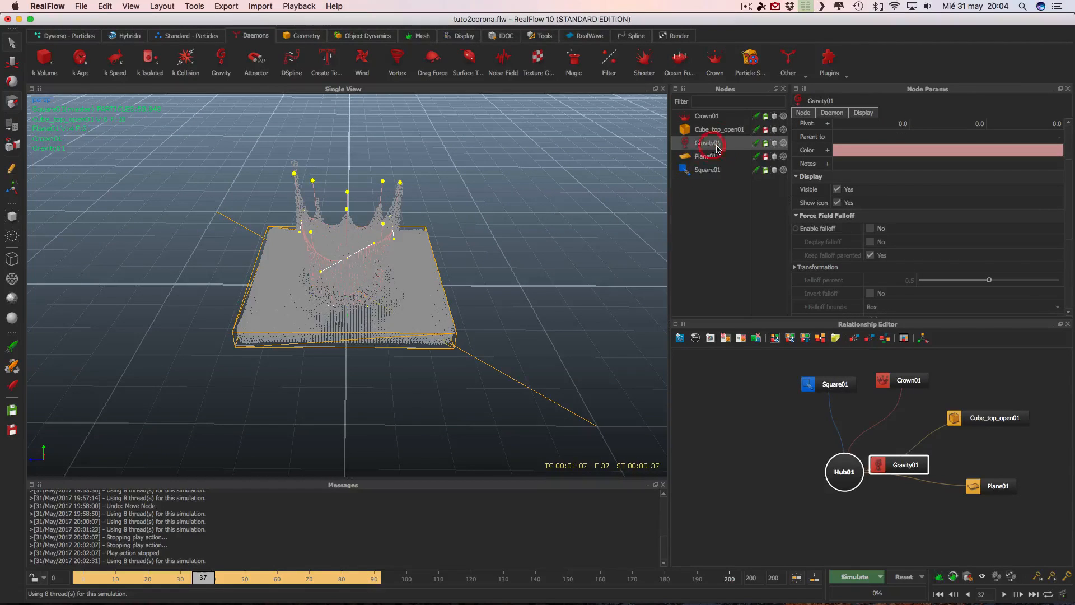
{"action": "left_click_drag", "start_coordinate": [1071, 186], "coordinate": [1071, 257]}
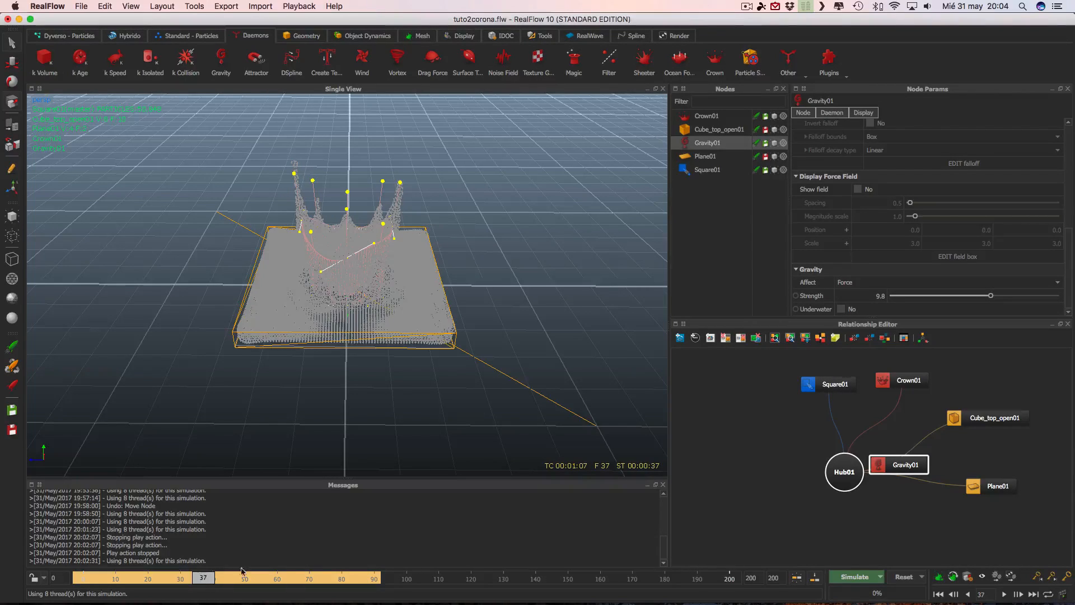
{"action": "left_click", "coordinate": [796, 296]}
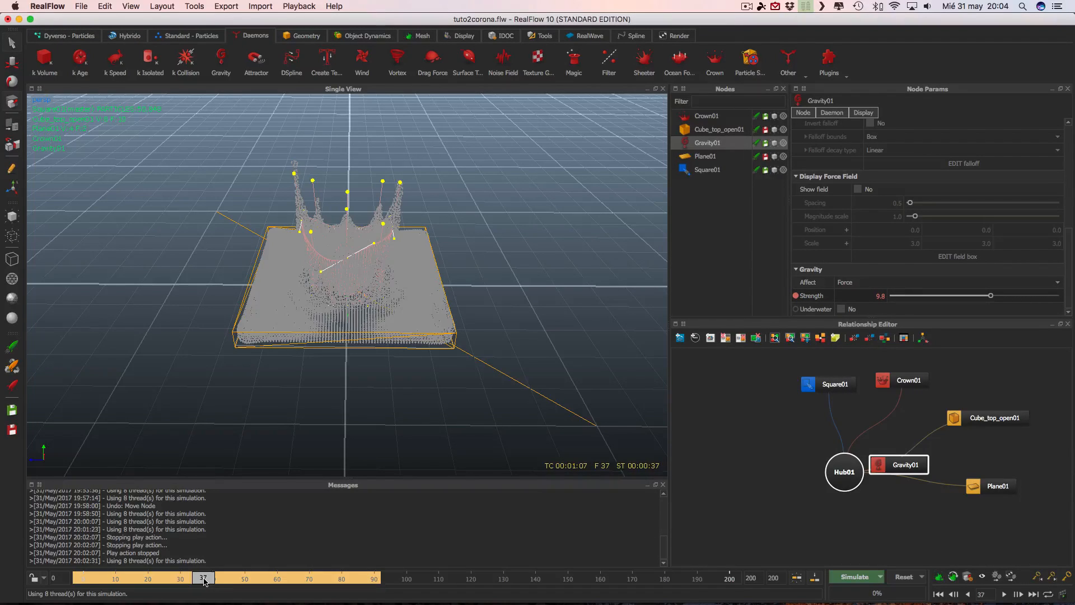
Keyframe the Gravity daemon's strength at 0 on frame 36 and scrub through the earlier frames to check it
{"action": "left_click_drag", "start_coordinate": [203, 580], "coordinate": [201, 580]}
{"action": "mouse_move", "coordinate": [994, 296]}
{"action": "left_mouse_down"}
{"action": "mouse_move", "coordinate": [893, 297]}
{"action": "mouse_move", "coordinate": [975, 298]}
{"action": "left_mouse_up"}
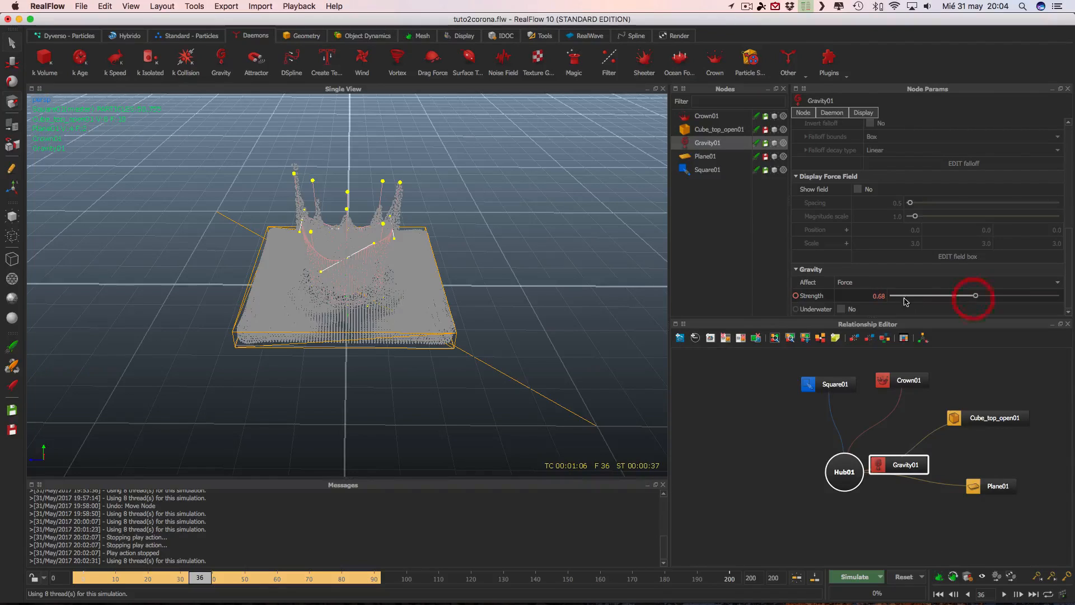
{"action": "left_click", "coordinate": [879, 296]}
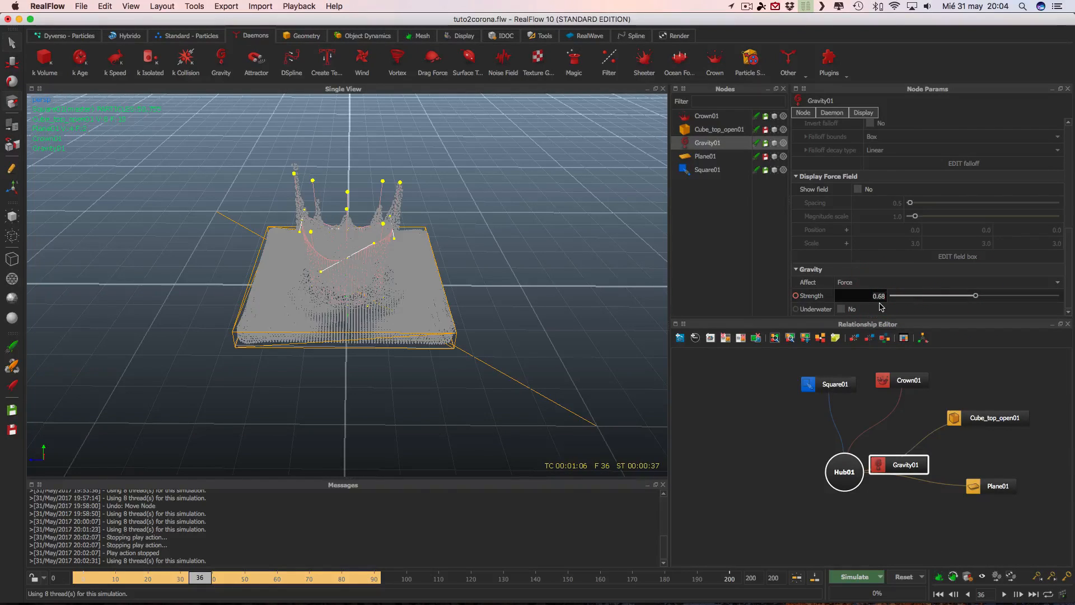
{"action": "left_click", "coordinate": [869, 295]}
{"action": "type", "text": "0"}
{"action": "left_click", "coordinate": [975, 297]}
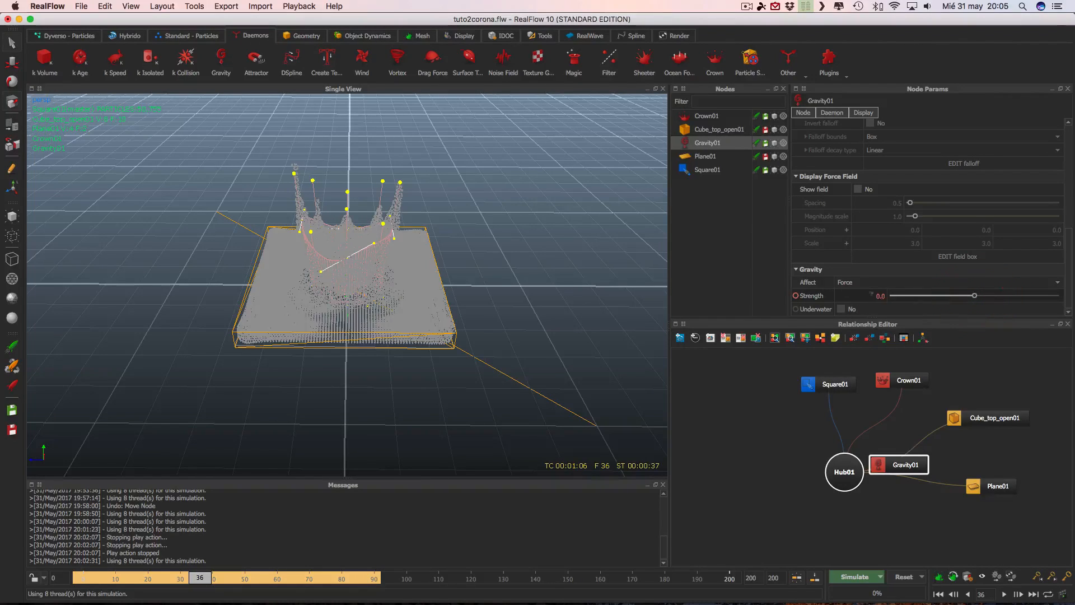
{"action": "left_click", "coordinate": [796, 297]}
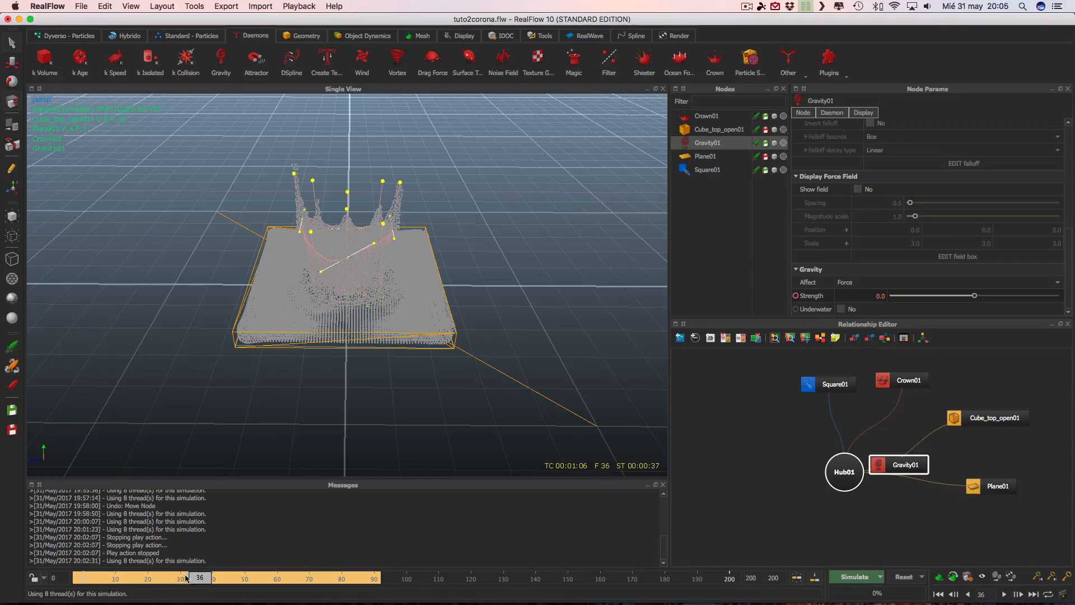
{"action": "left_click", "coordinate": [796, 296]}
{"action": "mouse_move", "coordinate": [206, 581]}
{"action": "left_mouse_down"}
{"action": "mouse_move", "coordinate": [186, 581]}
{"action": "mouse_move", "coordinate": [229, 582]}
{"action": "mouse_move", "coordinate": [175, 578]}
{"action": "mouse_move", "coordinate": [193, 578]}
{"action": "left_mouse_up"}
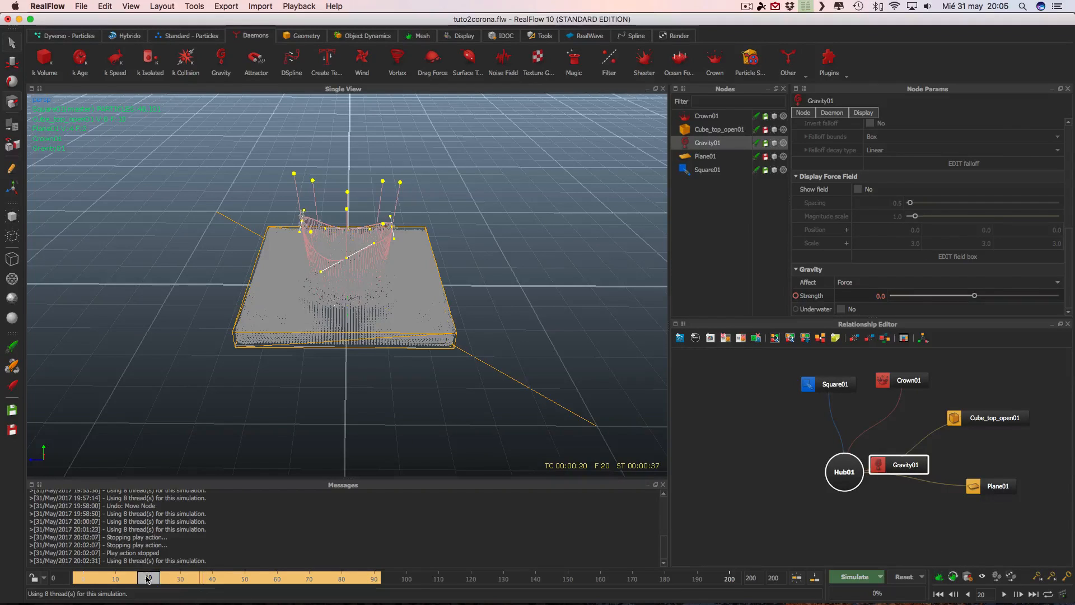
Scrub the timeline from frame 37 to frame 73 to check the Gravity daemon's strength on the later frames
{"action": "left_click", "coordinate": [204, 580]}
{"action": "mouse_move", "coordinate": [204, 580]}
{"action": "left_mouse_down"}
{"action": "mouse_move", "coordinate": [127, 579]}
{"action": "mouse_move", "coordinate": [219, 578]}
{"action": "left_mouse_up"}
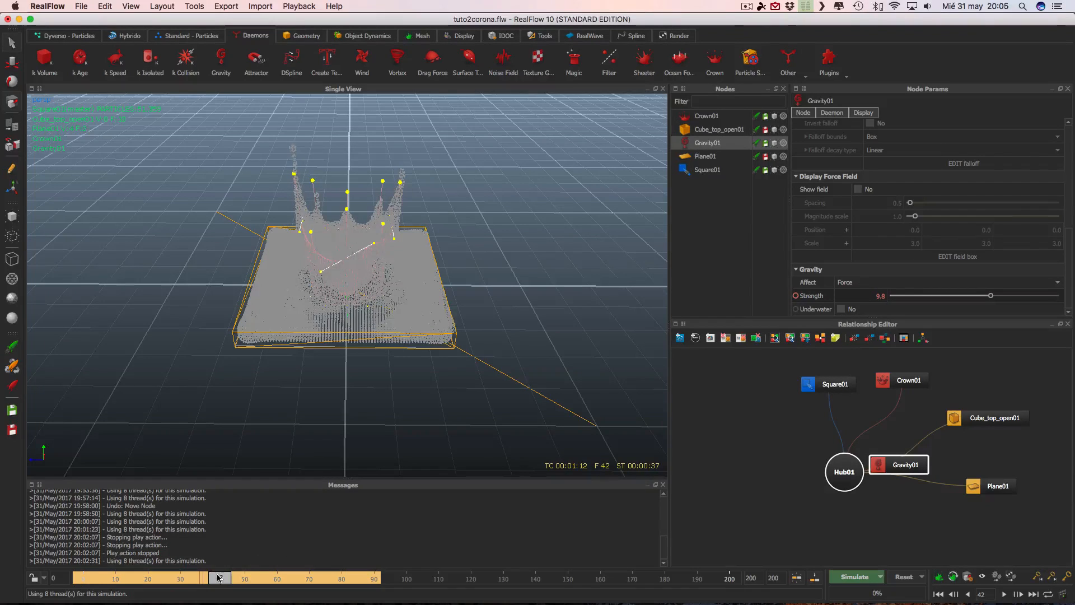
{"action": "left_click_drag", "start_coordinate": [219, 578], "coordinate": [320, 581]}
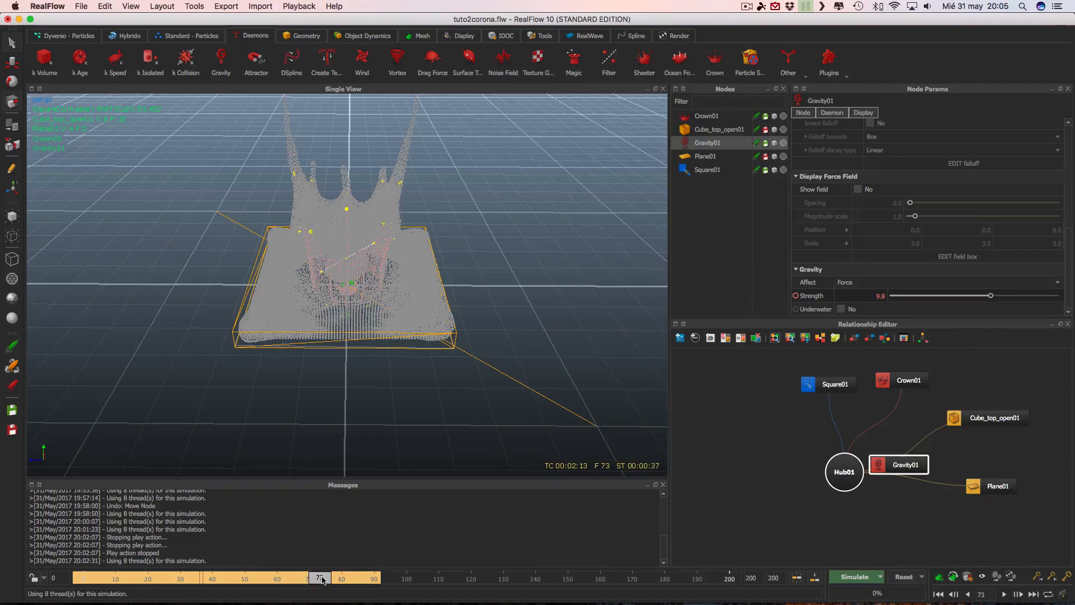
Reset the scene, simulate the splash with the keyframed gravity, and stop the simulation at frame 82
{"action": "left_click", "coordinate": [903, 577]}
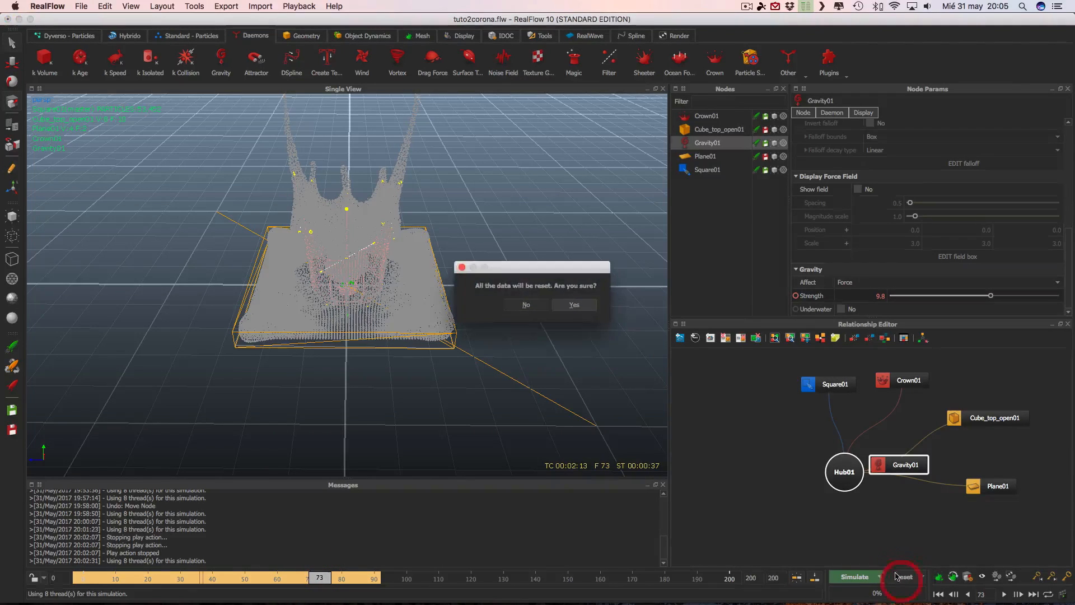
{"action": "left_click", "coordinate": [574, 306]}
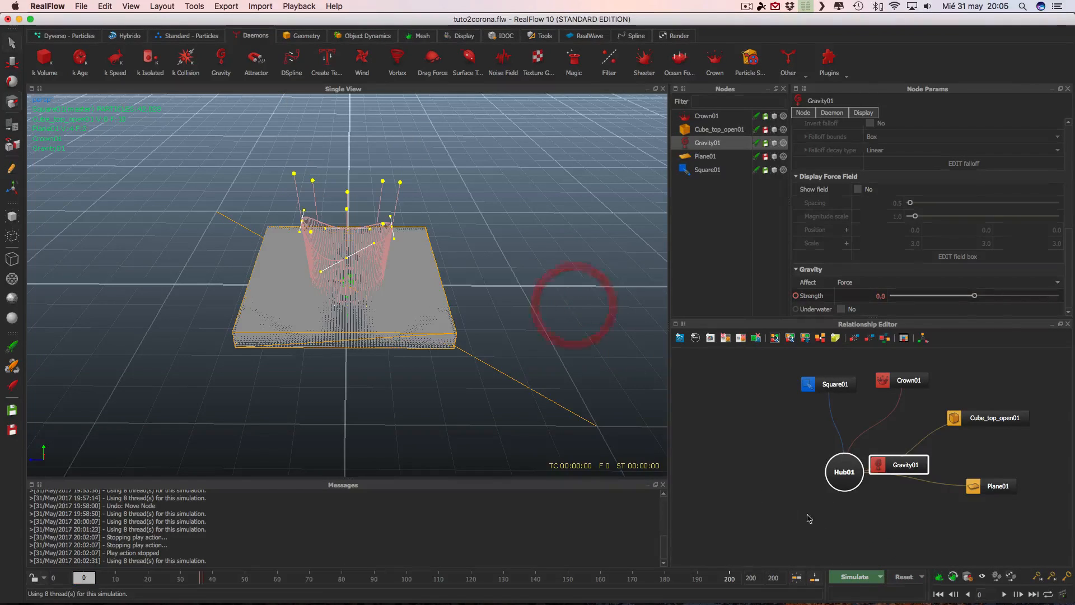
{"action": "left_click", "coordinate": [854, 577]}
{"action": "left_click", "coordinate": [706, 169]}
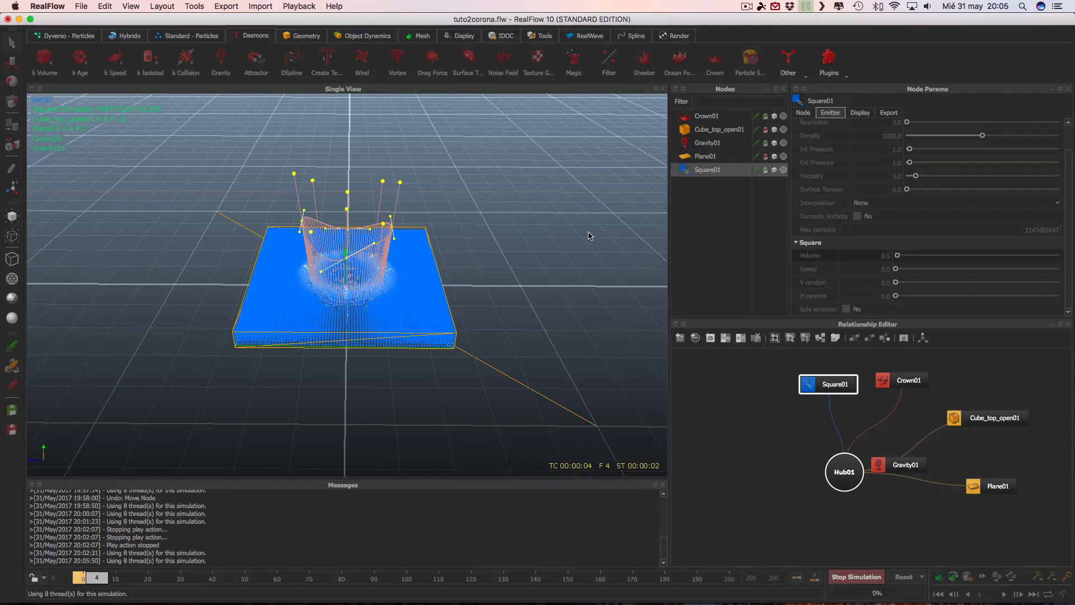
{"action": "scroll", "coordinate": [582, 239], "scroll_direction": "up", "scroll_amount": 4}
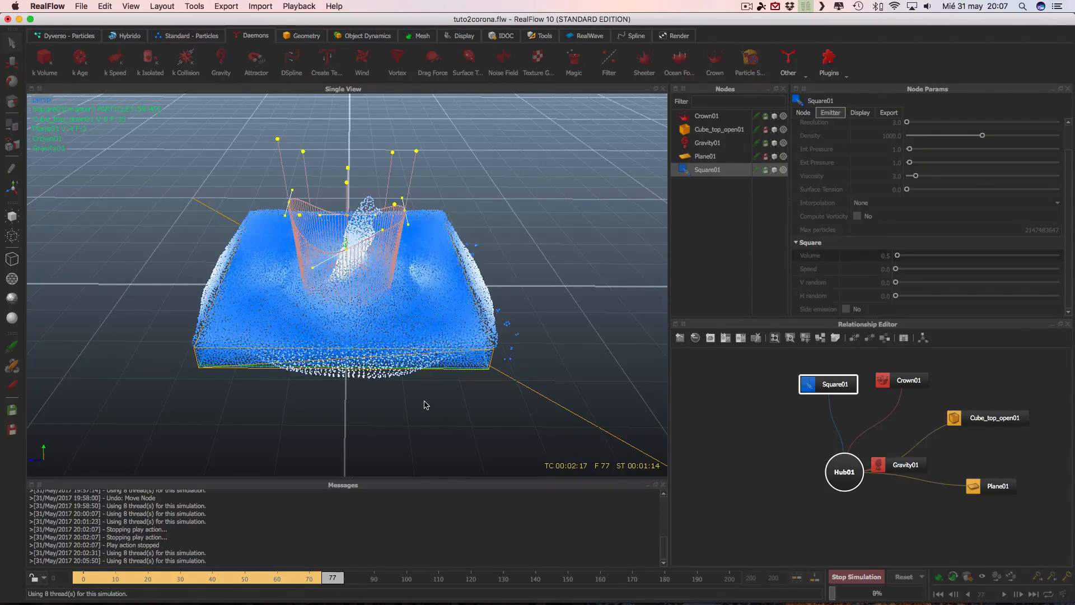
{"action": "left_click_drag", "start_coordinate": [552, 401], "coordinate": [537, 369], "text": "alt"}
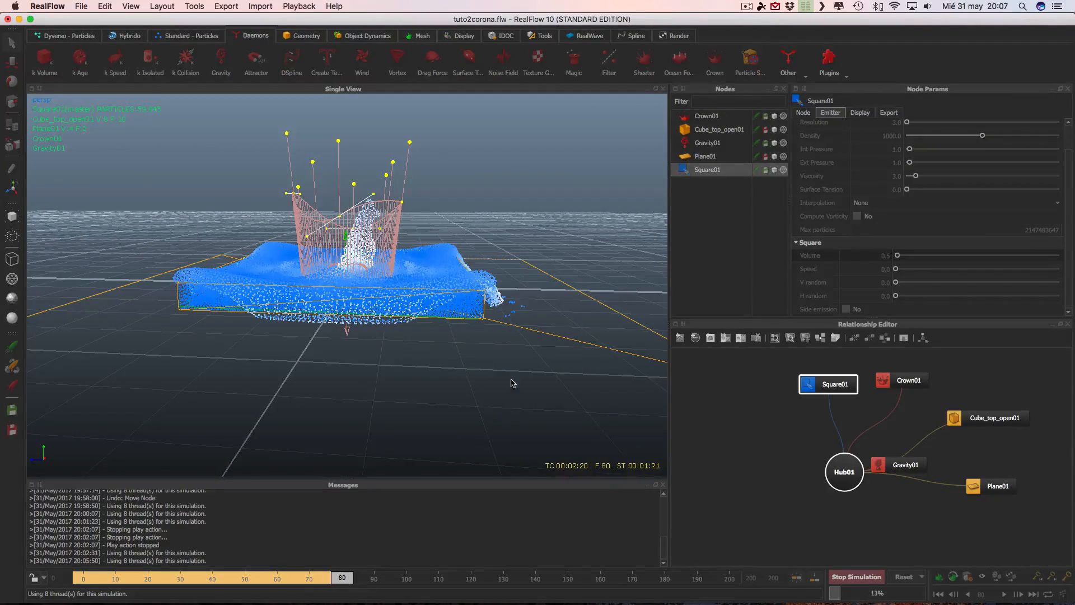
{"action": "left_click_drag", "start_coordinate": [539, 391], "coordinate": [487, 409], "text": "alt"}
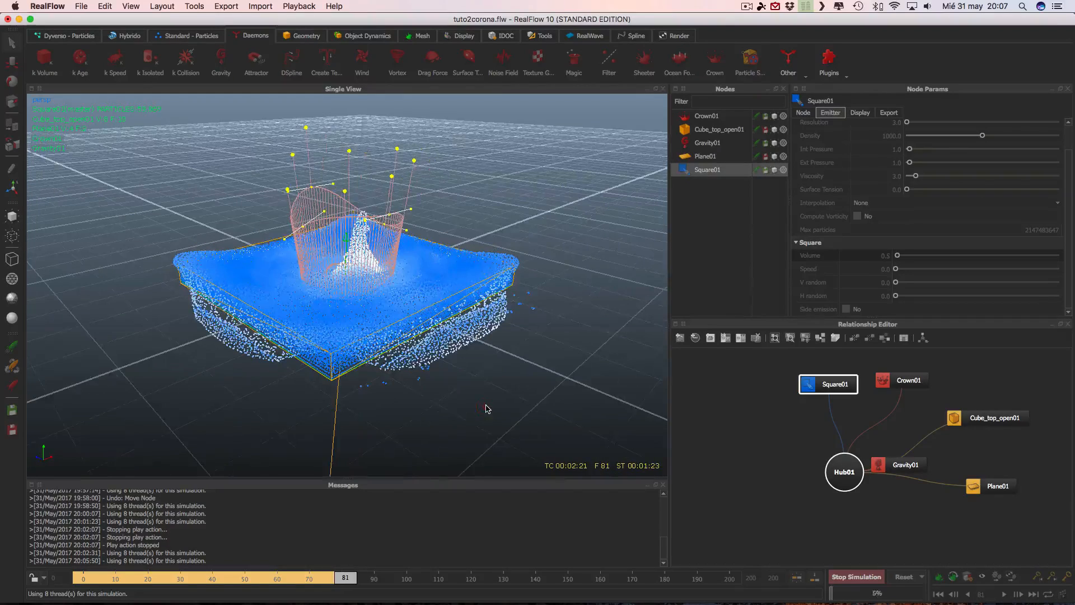
{"action": "left_click", "coordinate": [855, 577]}
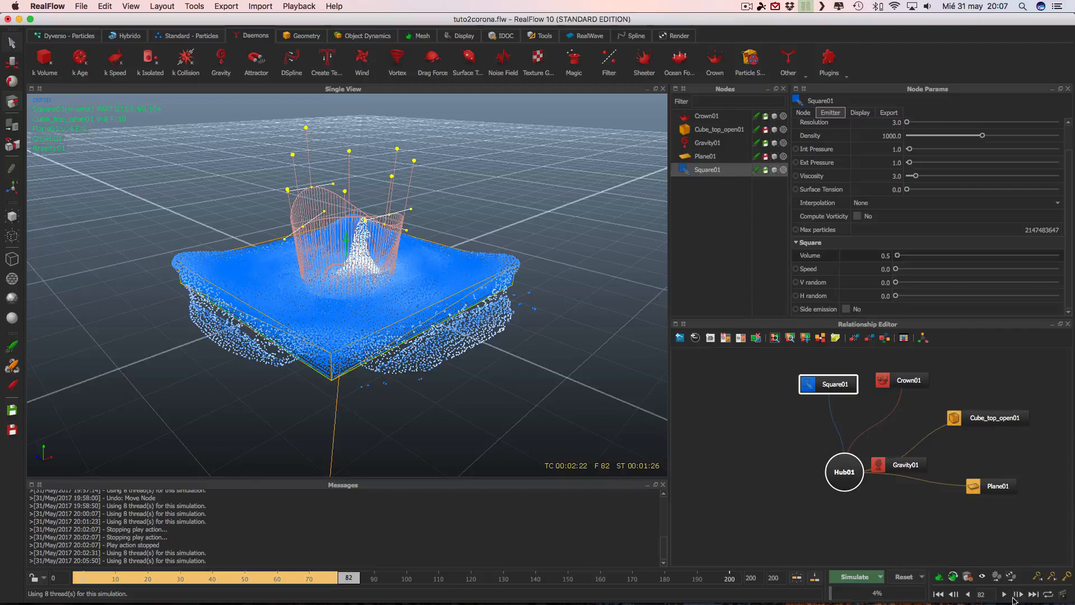
Play the cached simulation from frame 0 and examine the splash around frame 37 from the perspective, top and front views
{"action": "left_click", "coordinate": [938, 594]}
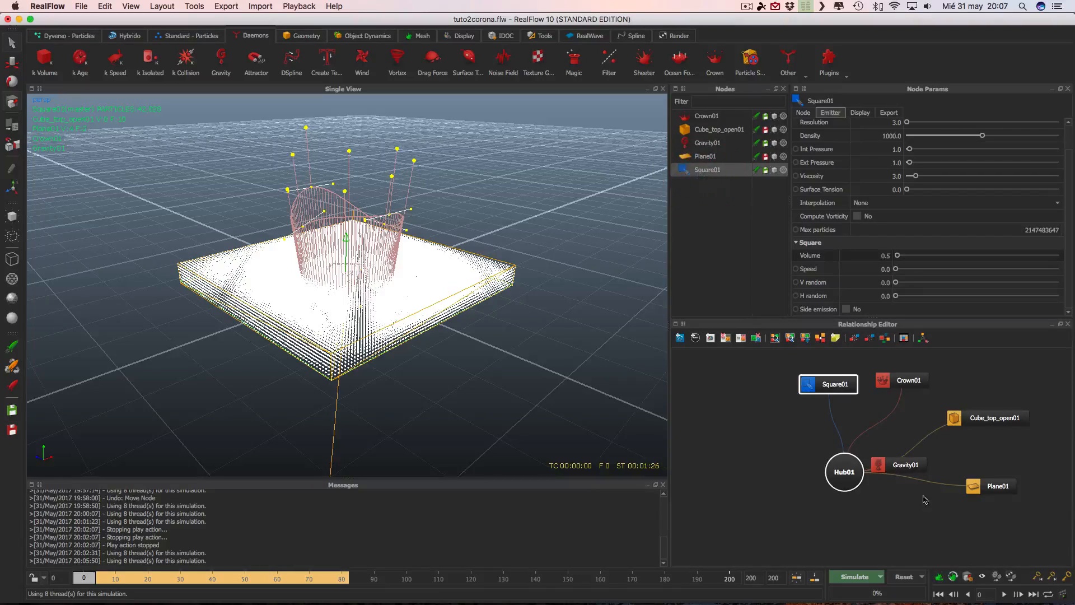
{"action": "left_click", "coordinate": [1004, 595]}
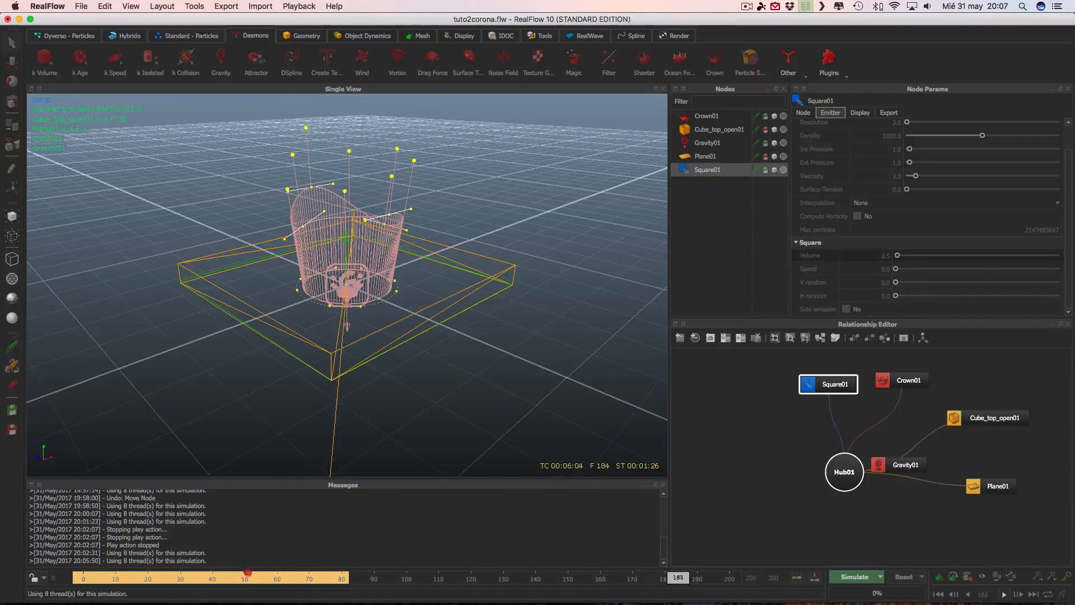
{"action": "left_click_drag", "start_coordinate": [246, 577], "coordinate": [203, 575]}
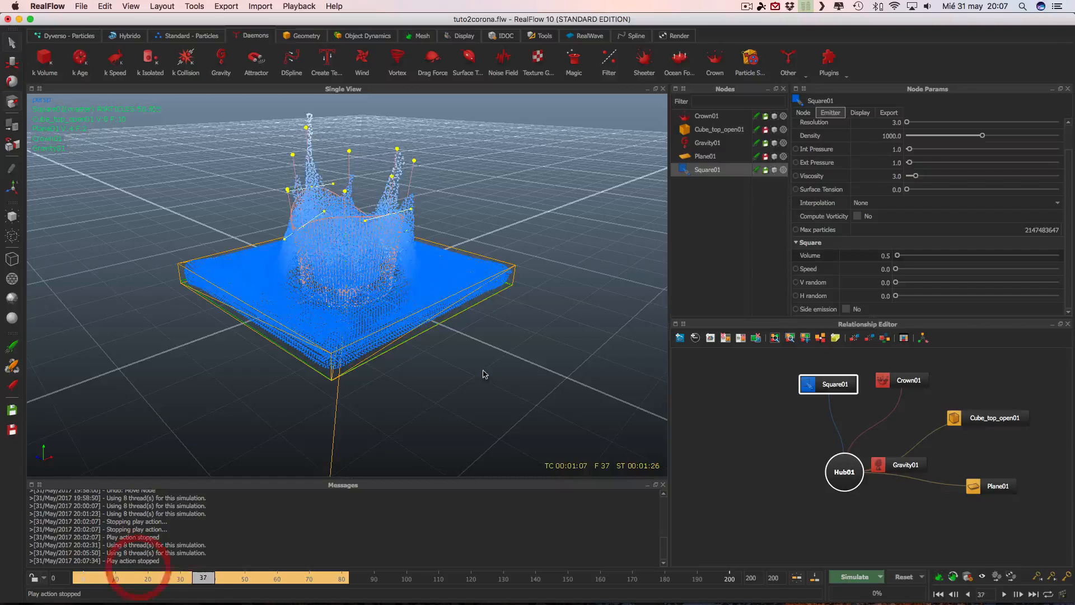
{"action": "key", "text": "1"}
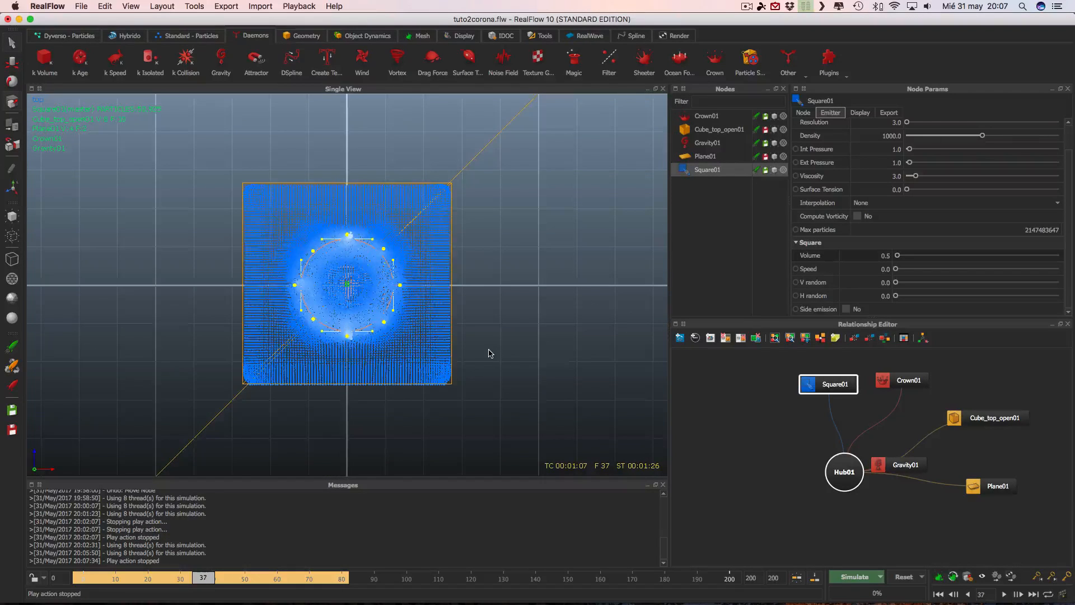
{"action": "key", "text": "2"}
{"action": "scroll", "coordinate": [484, 324], "scroll_direction": "up", "scroll_amount": 4}
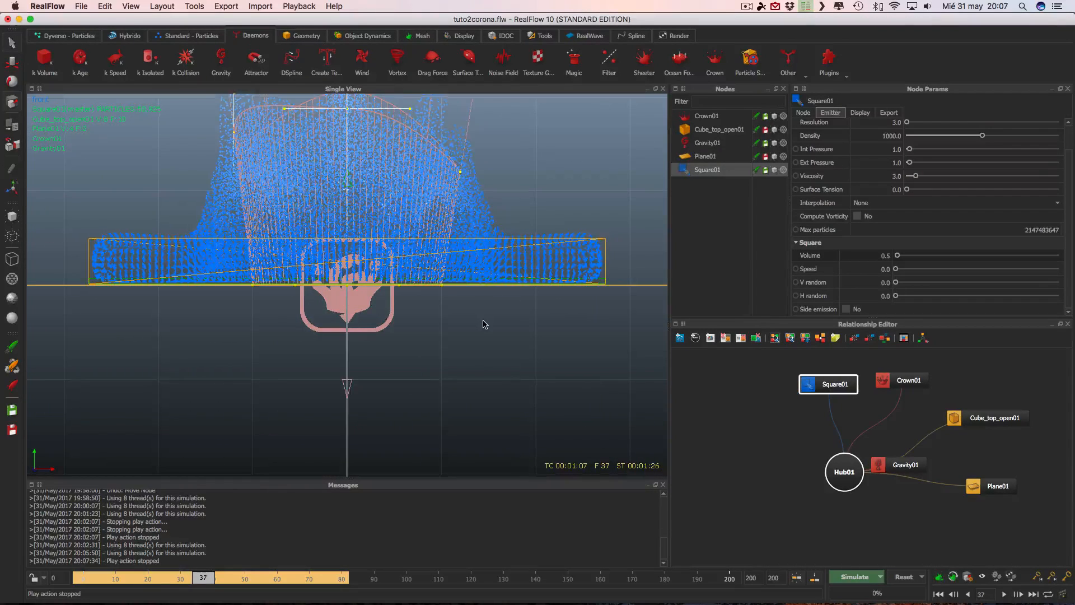
{"action": "left_click_drag", "start_coordinate": [211, 580], "coordinate": [302, 563]}
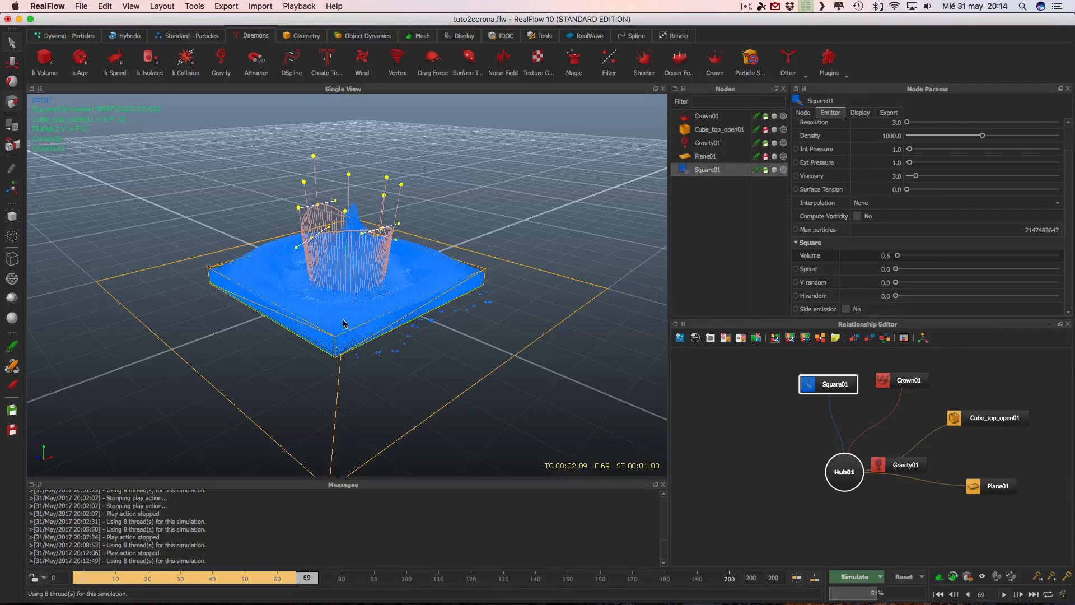
Add a particle mesh to the scene and place its node beside Square01 in the relationship graph
{"action": "left_click", "coordinate": [419, 37]}
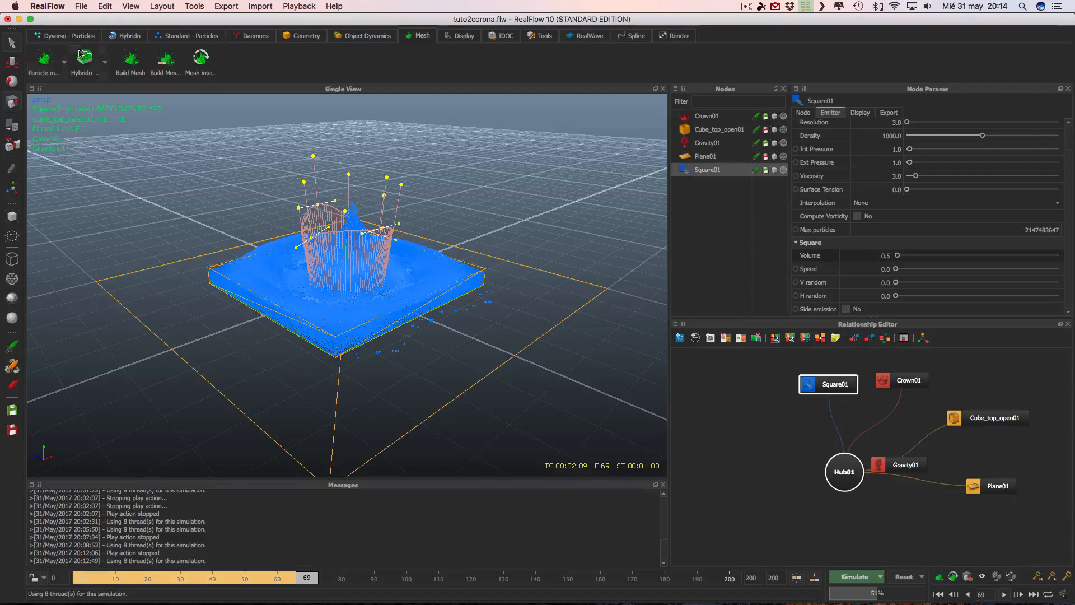
{"action": "left_click", "coordinate": [43, 59]}
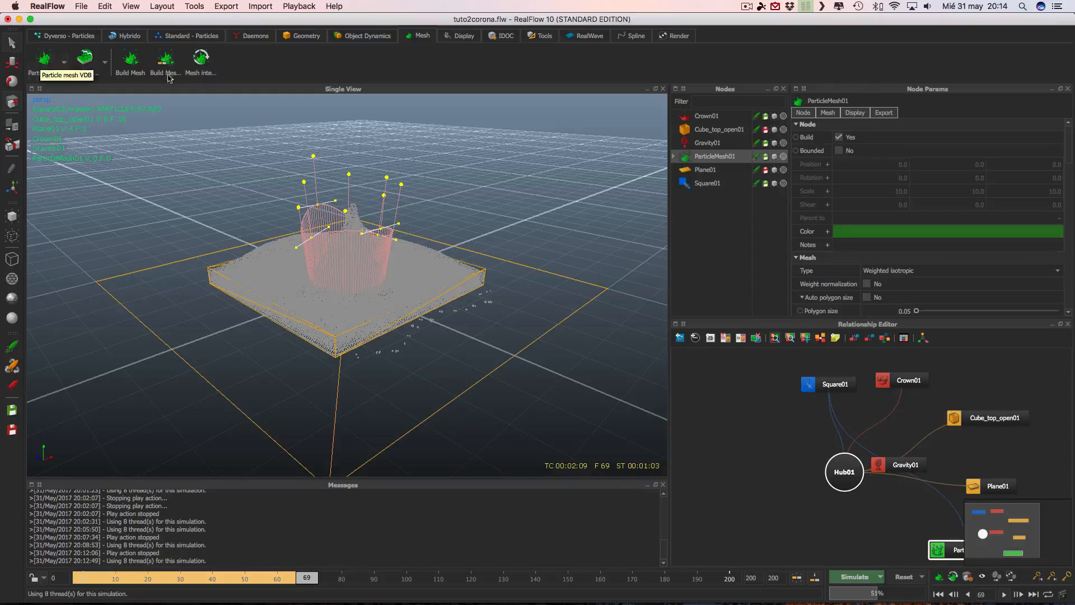
{"action": "scroll", "coordinate": [841, 500], "scroll_direction": "down", "scroll_amount": 2}
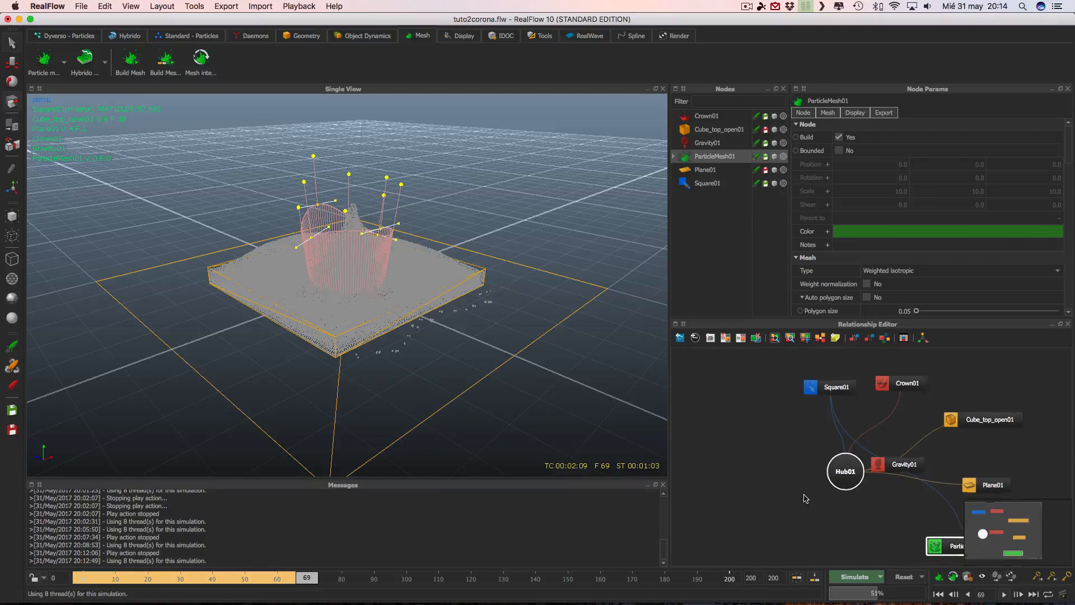
{"action": "left_click_drag", "start_coordinate": [944, 528], "coordinate": [754, 443]}
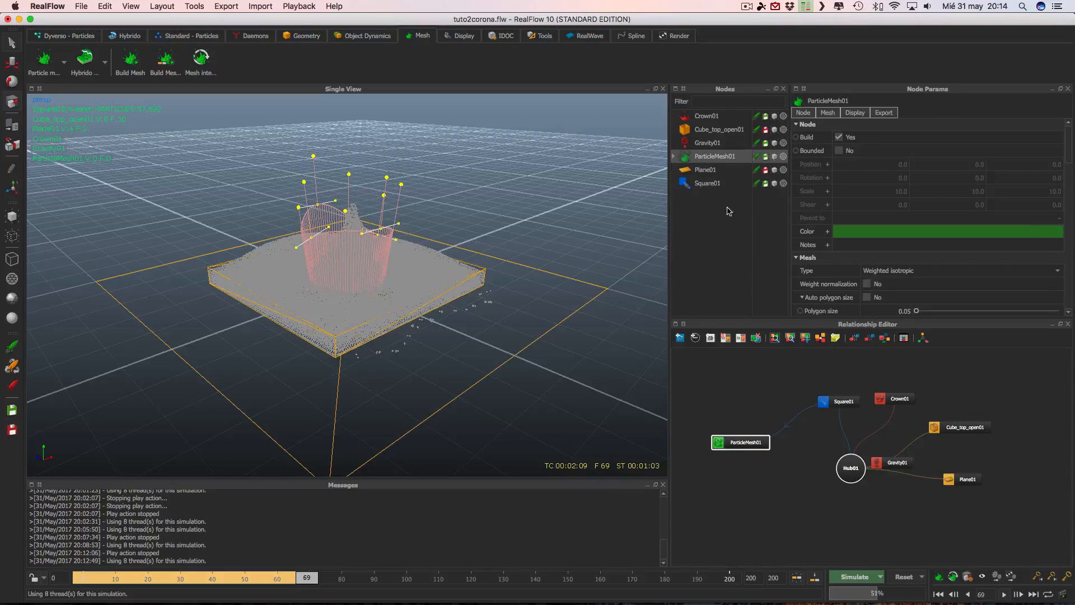
Set the scene shading to Smooth Shaded and select the particle mesh node
{"action": "left_click", "coordinate": [706, 183]}
{"action": "left_click", "coordinate": [709, 156]}
{"action": "left_click", "coordinate": [129, 7]}
{"action": "mouse_move", "coordinate": [159, 48]}
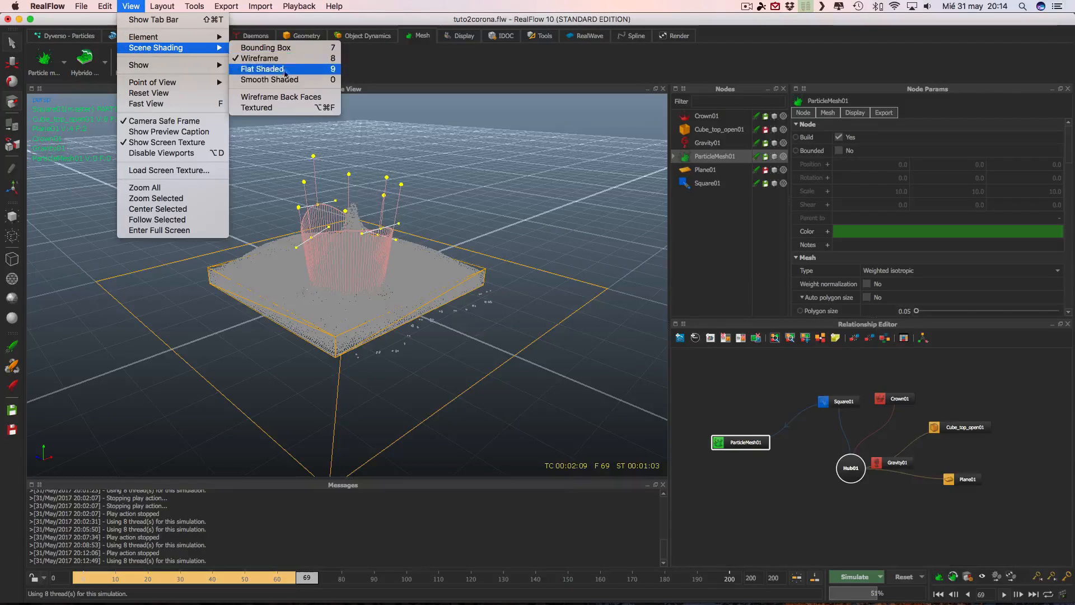
{"action": "left_click", "coordinate": [262, 80]}
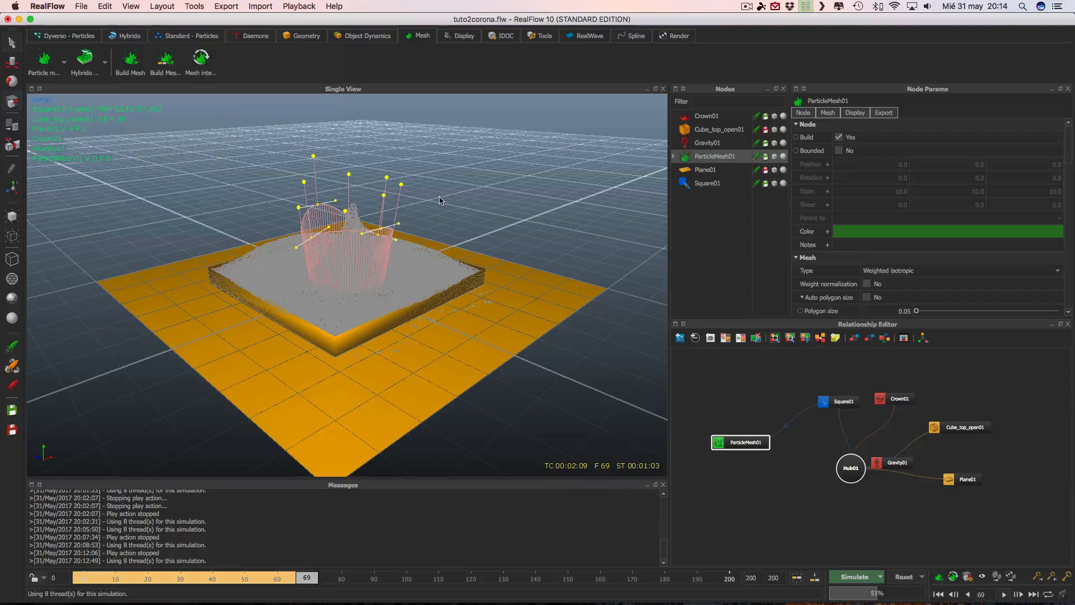
{"action": "left_click", "coordinate": [706, 170]}
{"action": "left_click", "coordinate": [707, 183]}
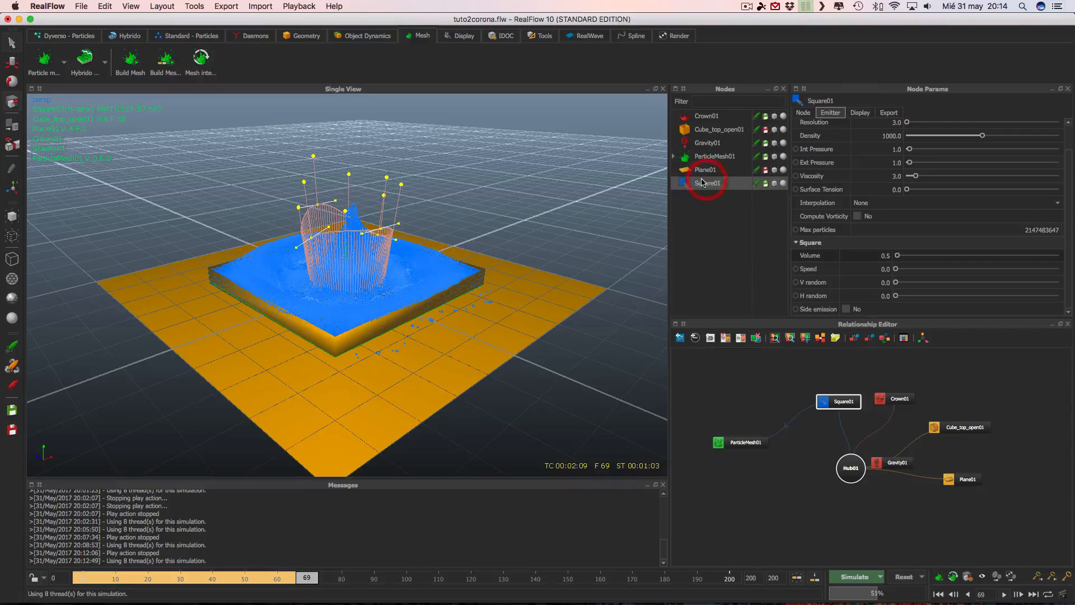
{"action": "left_click", "coordinate": [713, 157]}
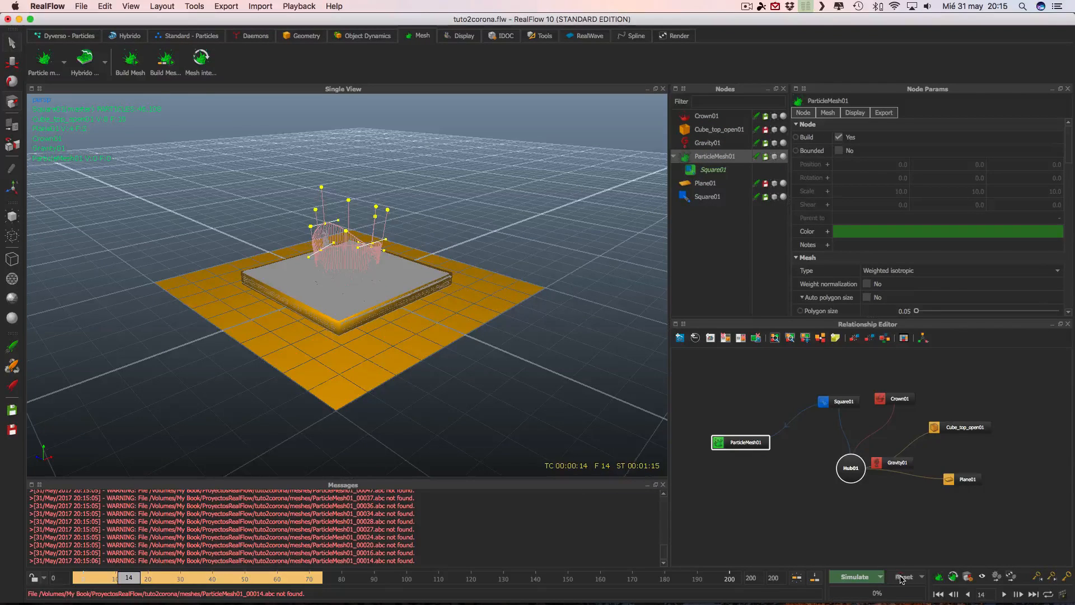
Reset the scene and rerun the simulation with the particle mesh, selecting Square01 to watch its particles against the mesh
{"action": "left_click", "coordinate": [902, 578]}
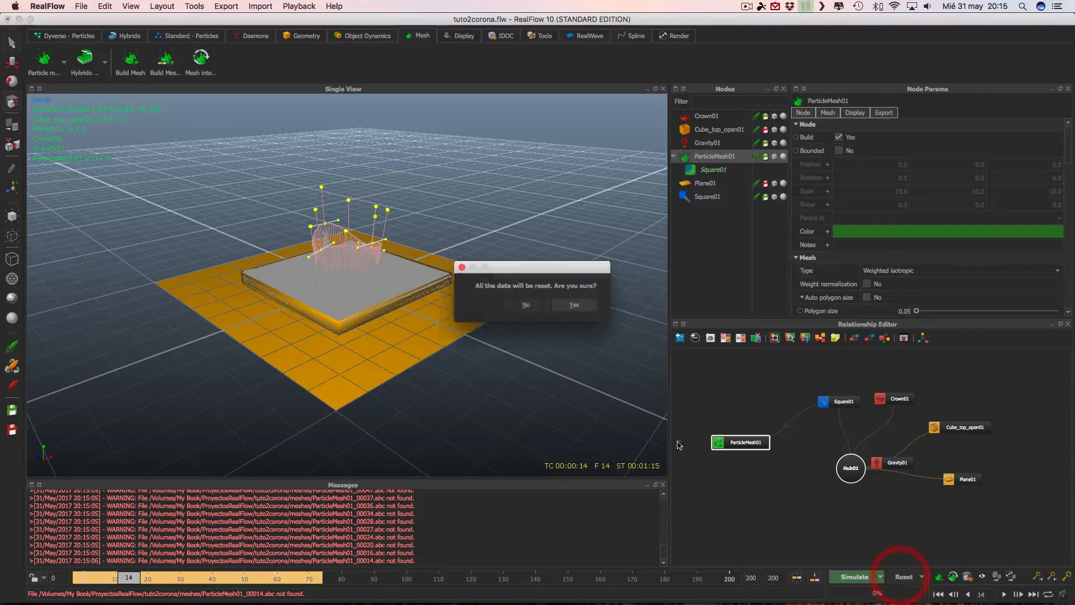
{"action": "left_click", "coordinate": [576, 305]}
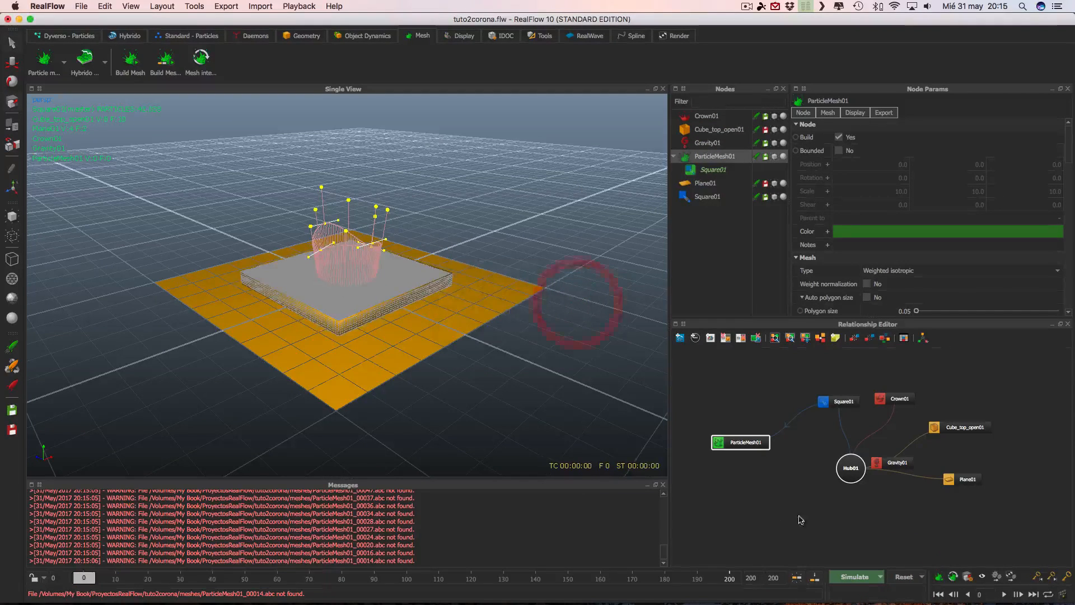
{"action": "left_click", "coordinate": [855, 576]}
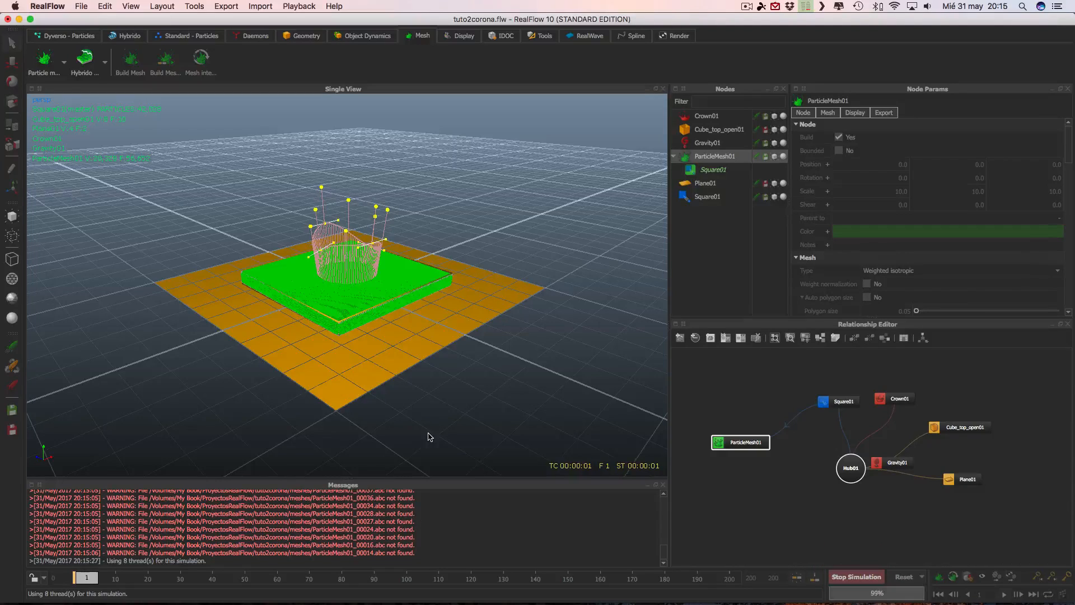
{"action": "left_click", "coordinate": [704, 198]}
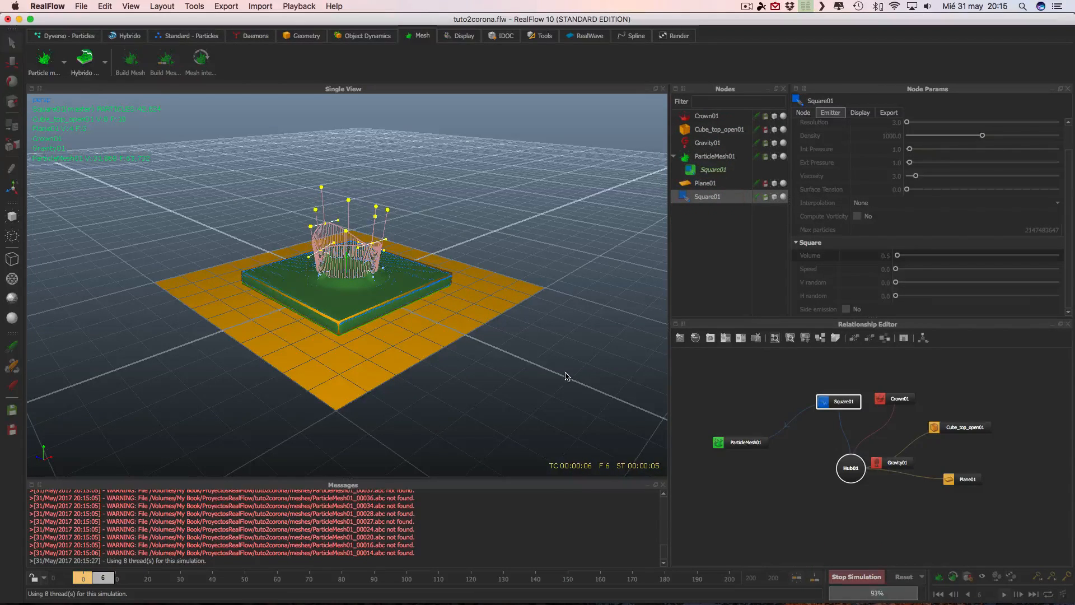
{"action": "scroll", "coordinate": [501, 342], "scroll_direction": "up", "scroll_amount": 5}
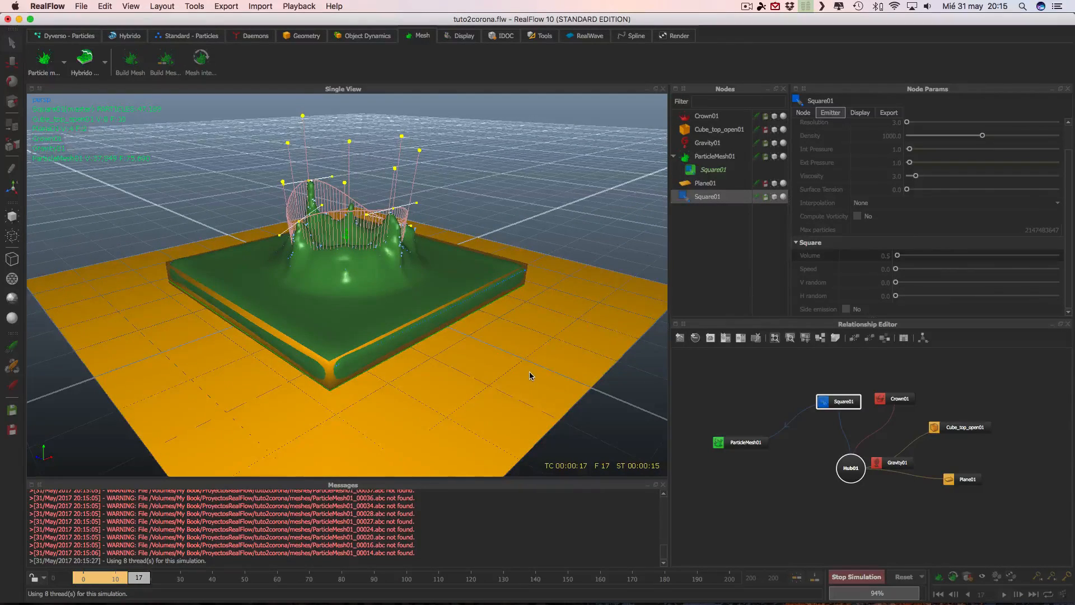
{"action": "scroll", "coordinate": [531, 375], "scroll_direction": "down", "scroll_amount": 3}
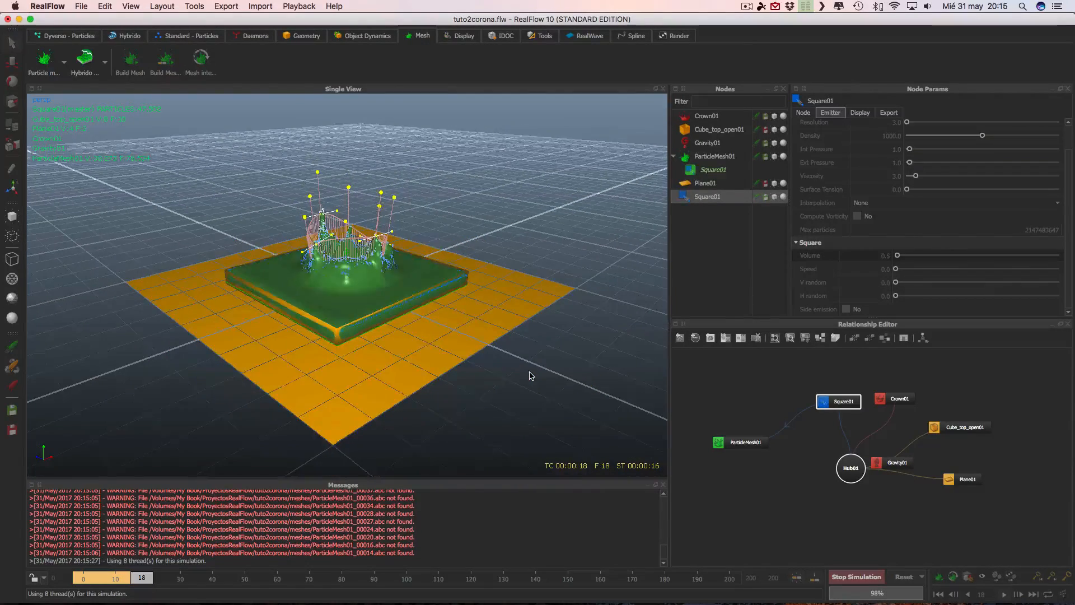
{"action": "left_click", "coordinate": [557, 392]}
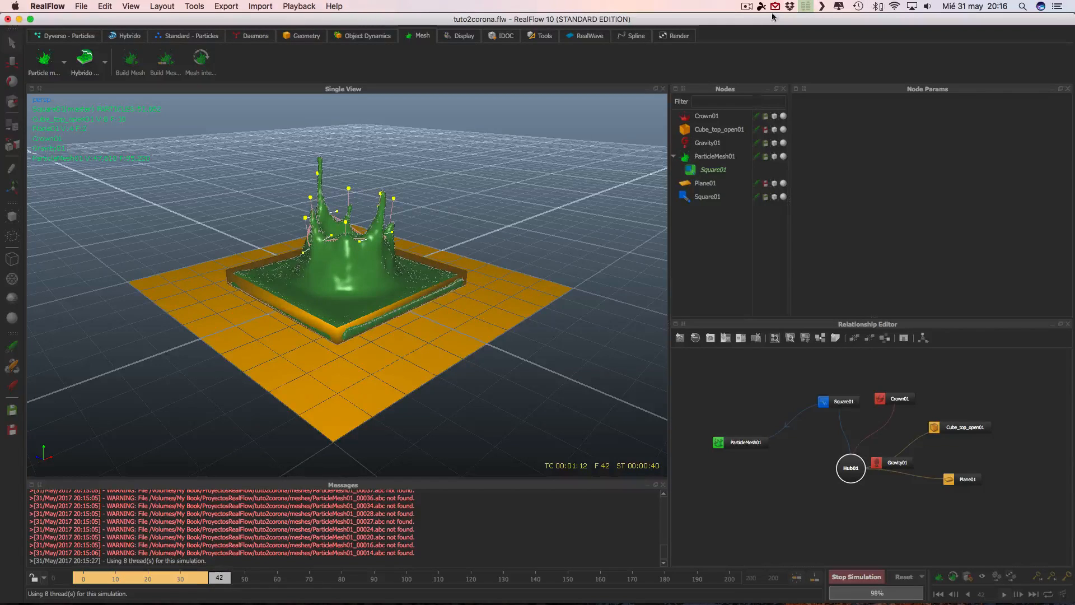
{"action": "left_click", "coordinate": [747, 8]}
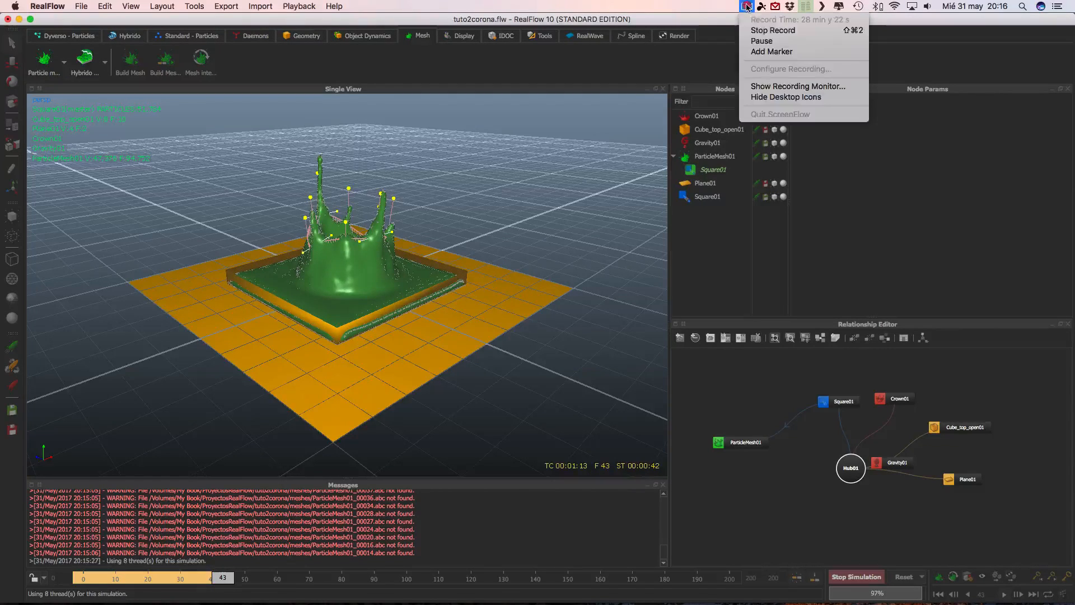
{"action": "left_click", "coordinate": [761, 41]}
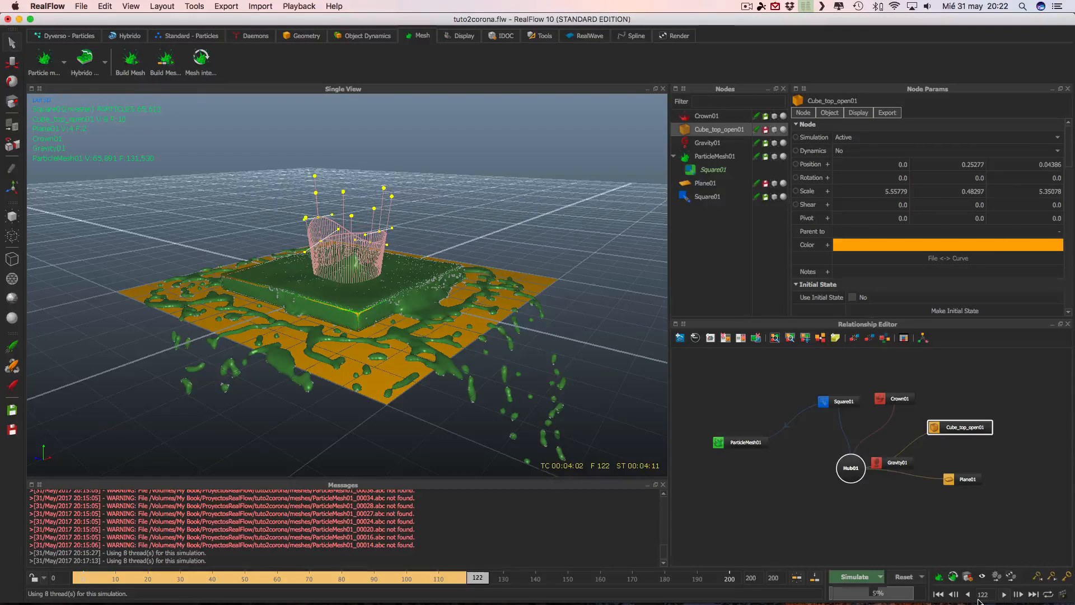
Play the meshed simulation from frame 0 and return to the first frame
{"action": "left_click", "coordinate": [939, 595]}
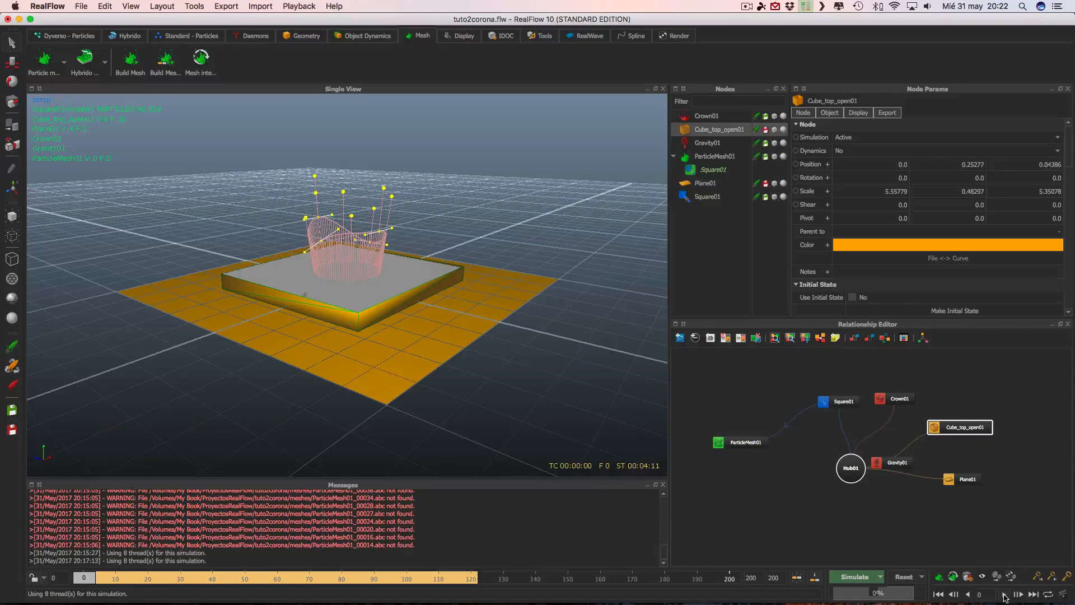
{"action": "left_click", "coordinate": [1005, 595]}
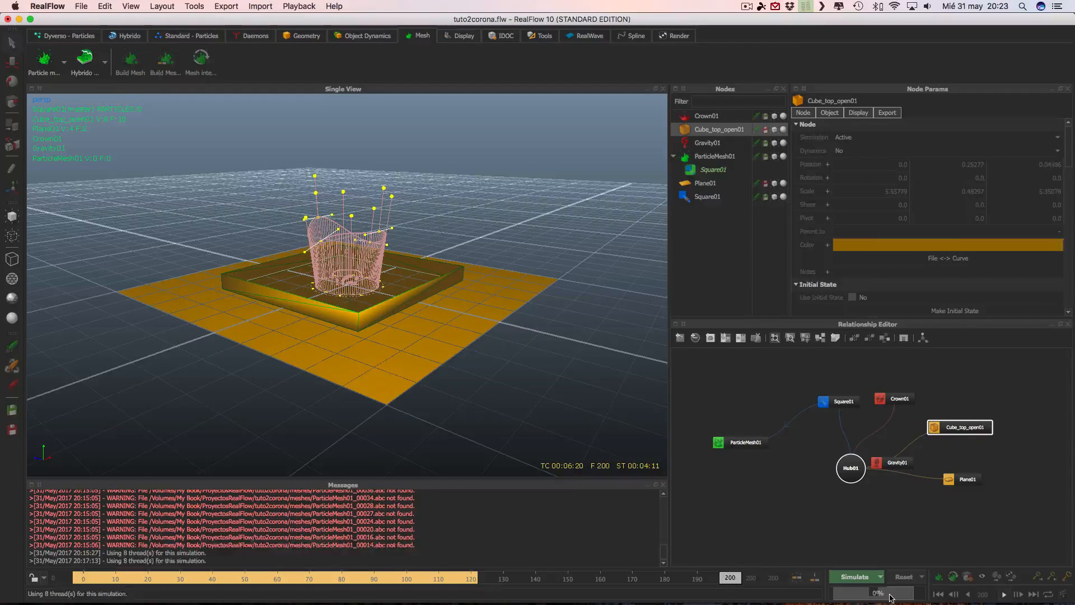
{"action": "left_click", "coordinate": [938, 595]}
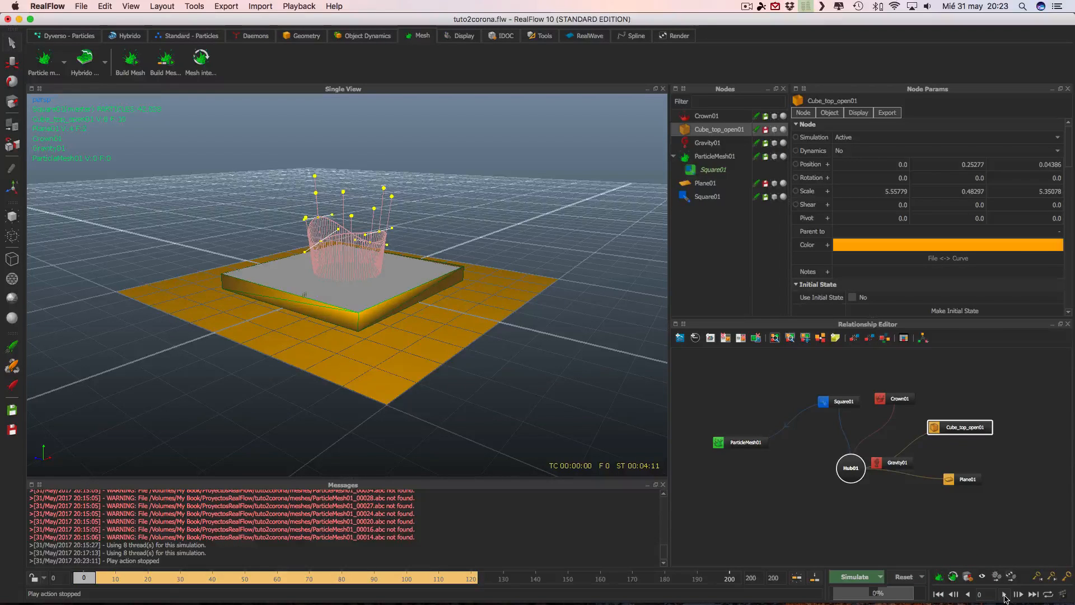
Play back the meshed simulation and scrub to frame 120 to examine the fluid mesh around the open-top cube and plane
{"action": "left_click", "coordinate": [1004, 594]}
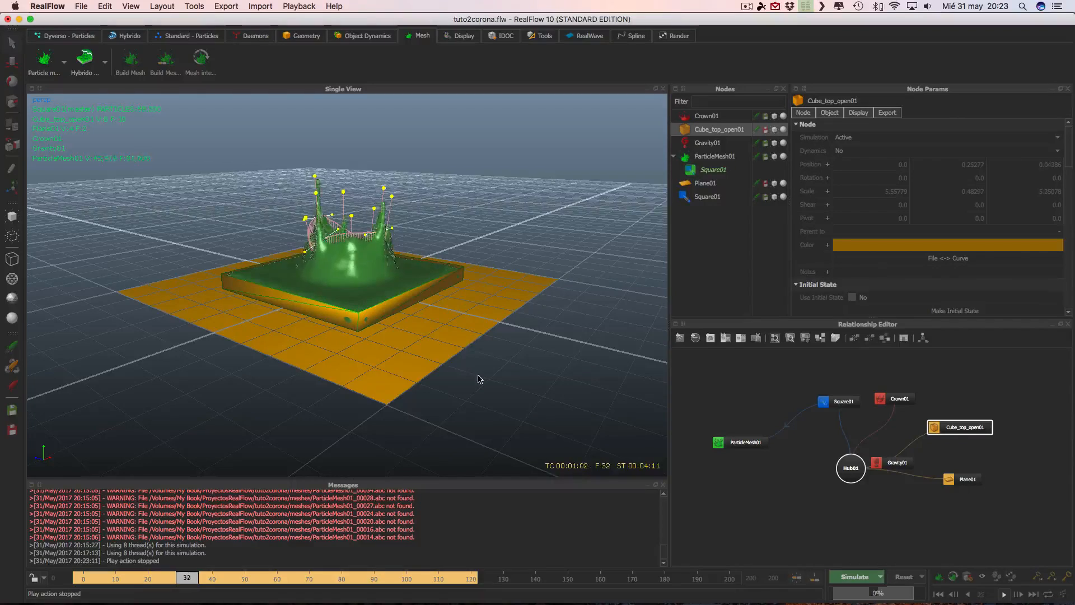
{"action": "left_click_drag", "start_coordinate": [521, 376], "coordinate": [540, 365], "text": "alt"}
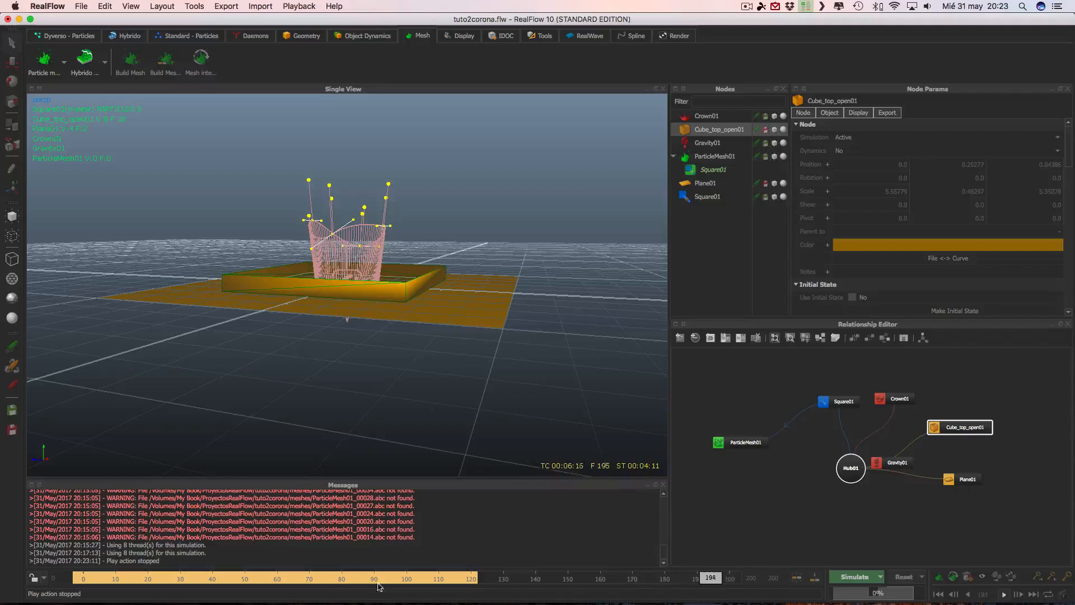
{"action": "left_click_drag", "start_coordinate": [327, 581], "coordinate": [471, 582]}
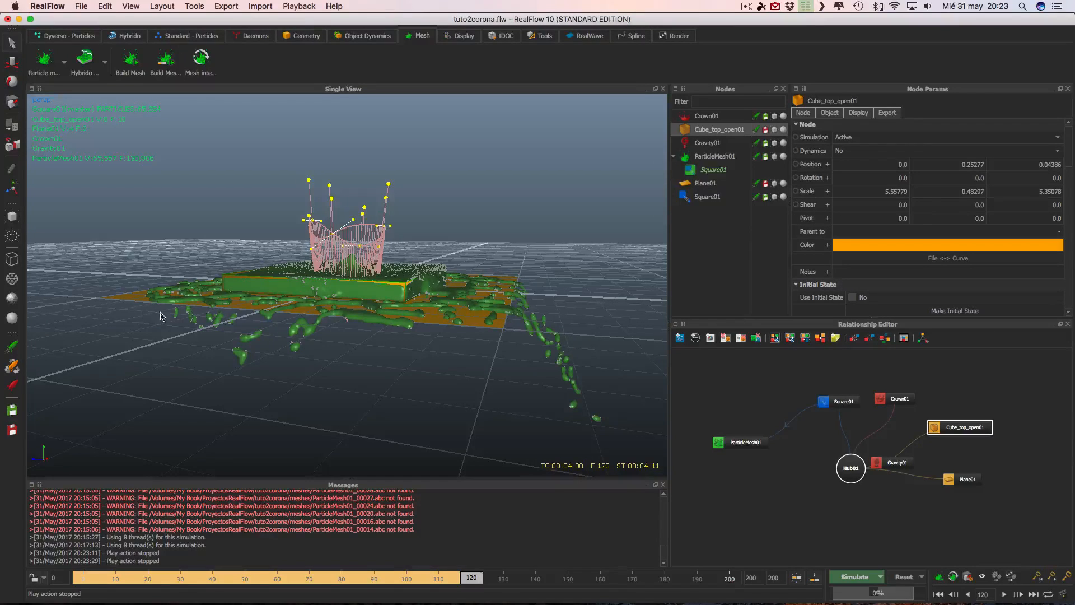
{"action": "left_click_drag", "start_coordinate": [599, 316], "coordinate": [557, 331], "text": "alt"}
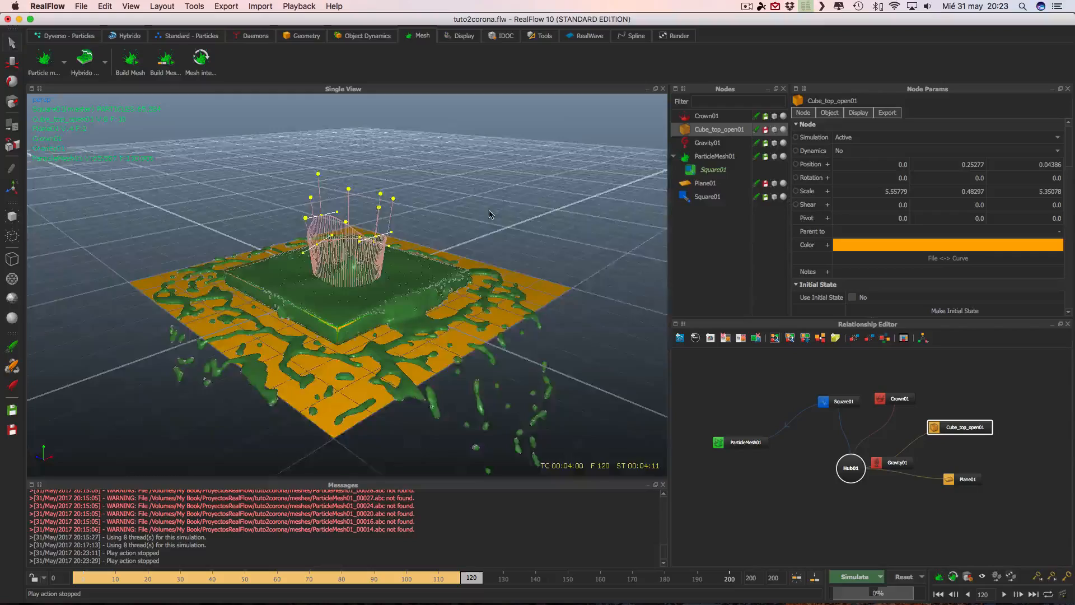
{"action": "scroll", "coordinate": [489, 214], "scroll_direction": "up", "scroll_amount": 5}
{"action": "scroll", "coordinate": [487, 220], "scroll_direction": "down", "scroll_amount": 7}
{"action": "scroll", "coordinate": [483, 229], "scroll_direction": "up", "scroll_amount": 2}
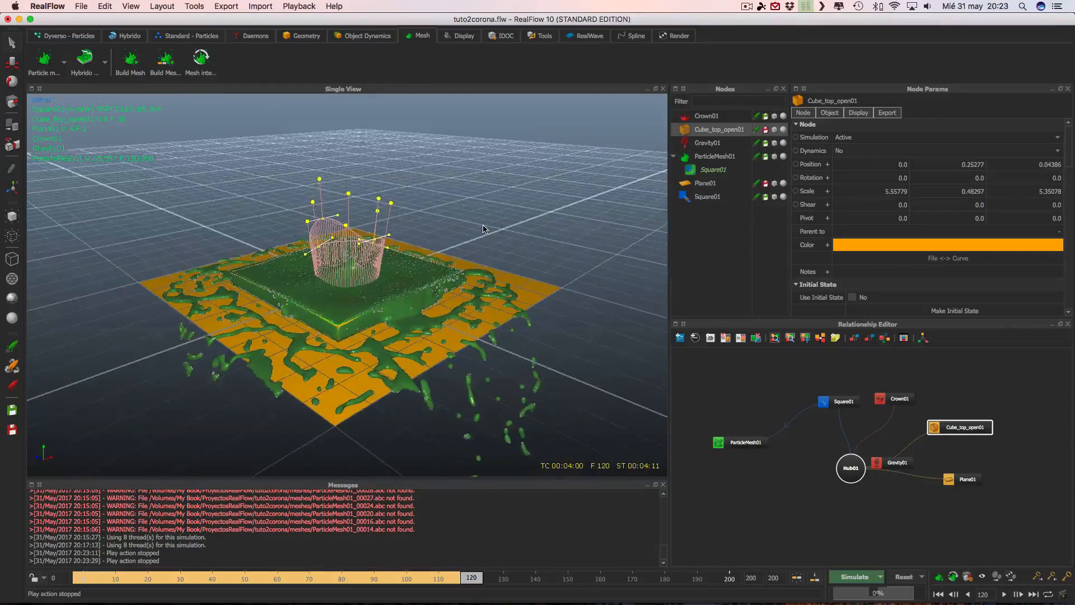
{"action": "scroll", "coordinate": [484, 229], "scroll_direction": "up", "scroll_amount": 2}
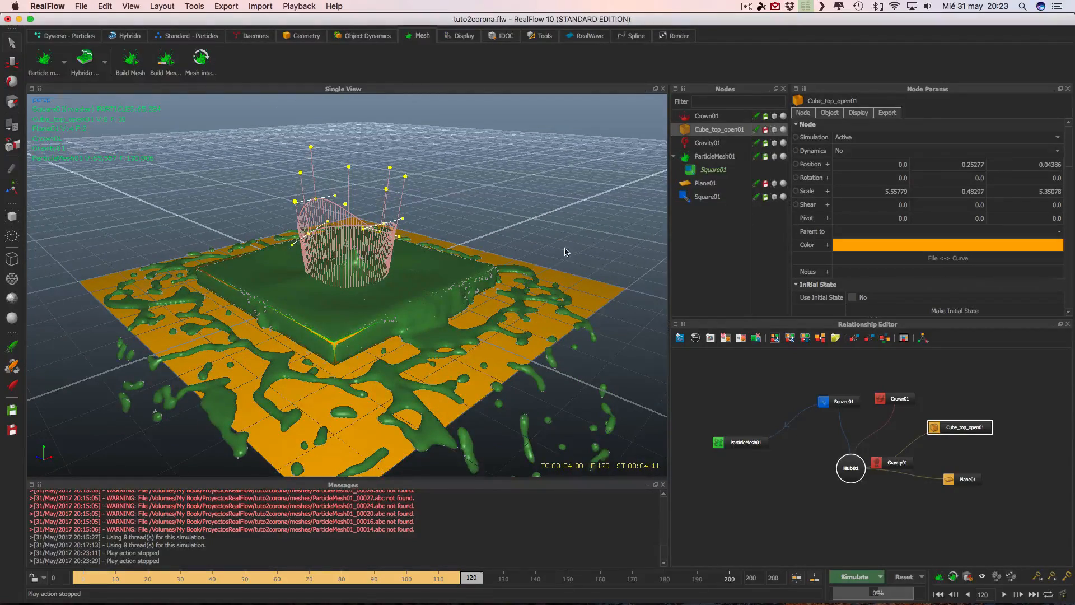
{"action": "scroll", "coordinate": [501, 260], "scroll_direction": "down", "scroll_amount": 3}
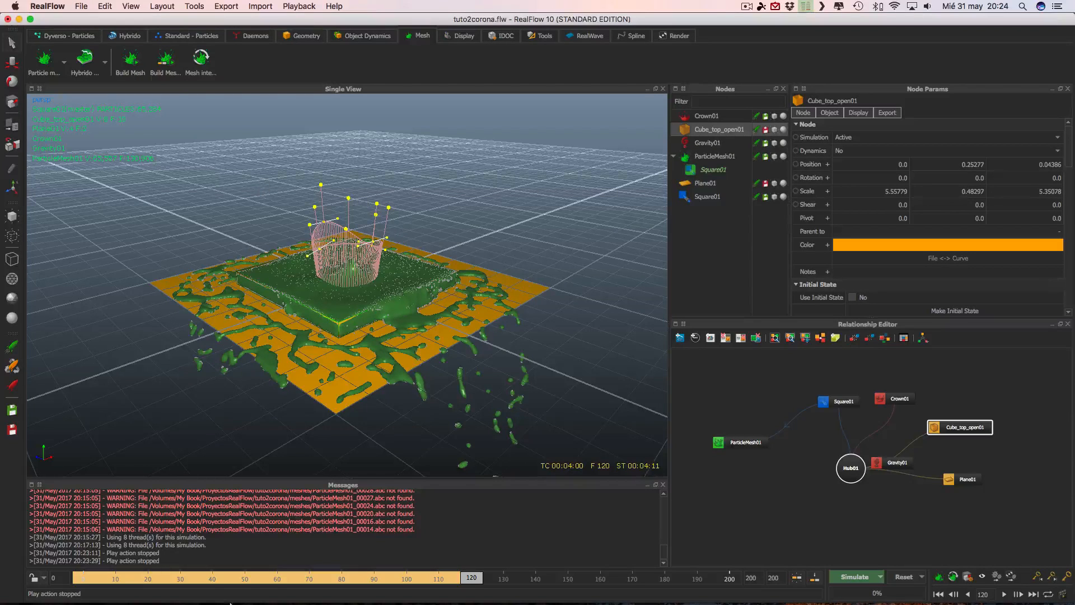
{"action": "mouse_move", "coordinate": [230, 603]}
{"action": "left_click", "coordinate": [105, 588]}
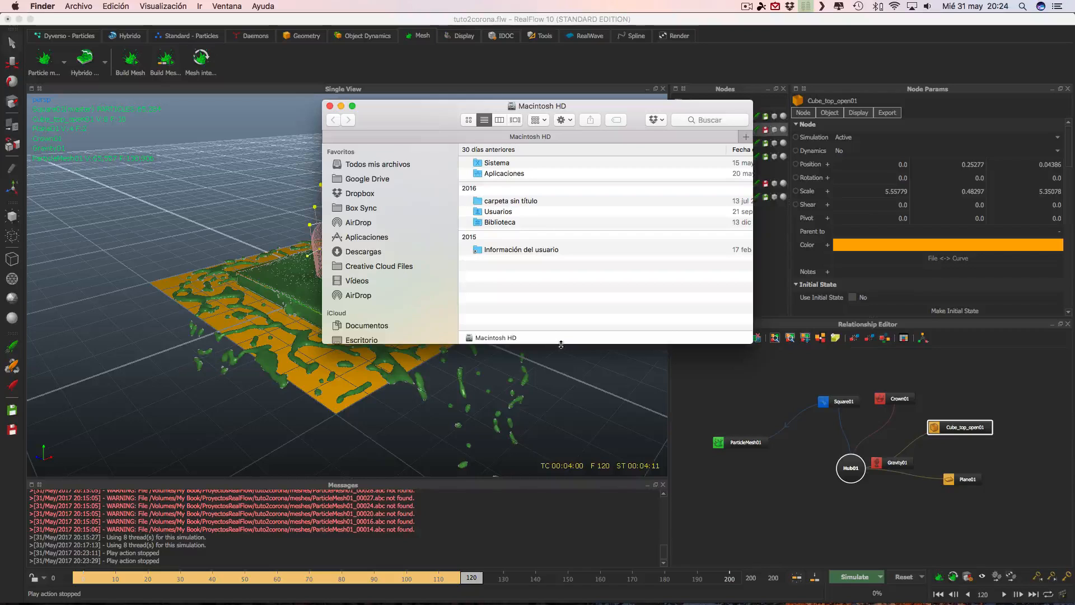
{"action": "left_click_drag", "start_coordinate": [558, 345], "coordinate": [565, 470]}
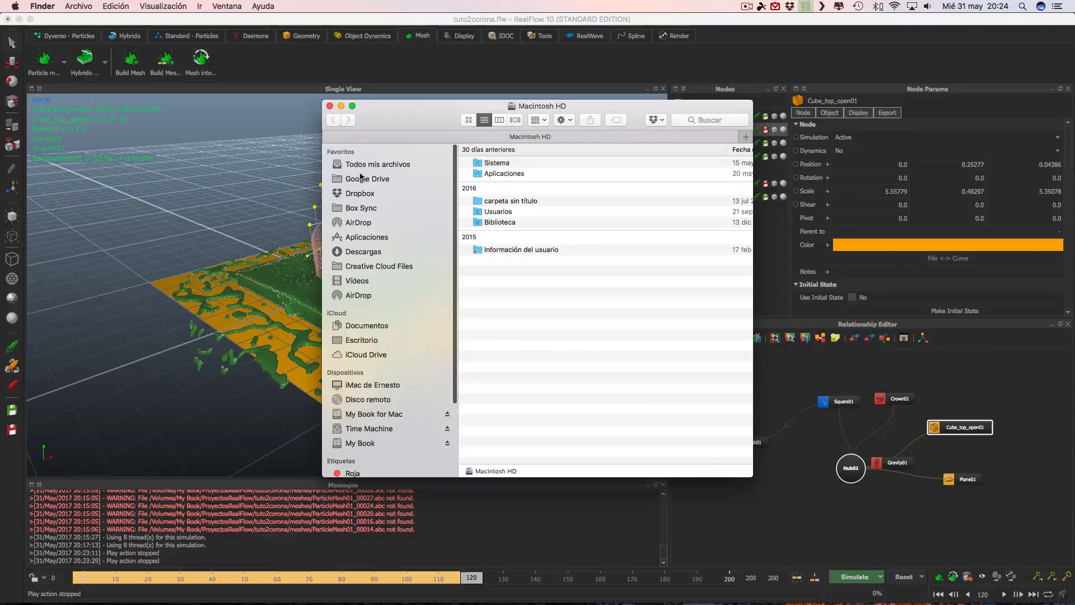
{"action": "left_click", "coordinate": [329, 105]}
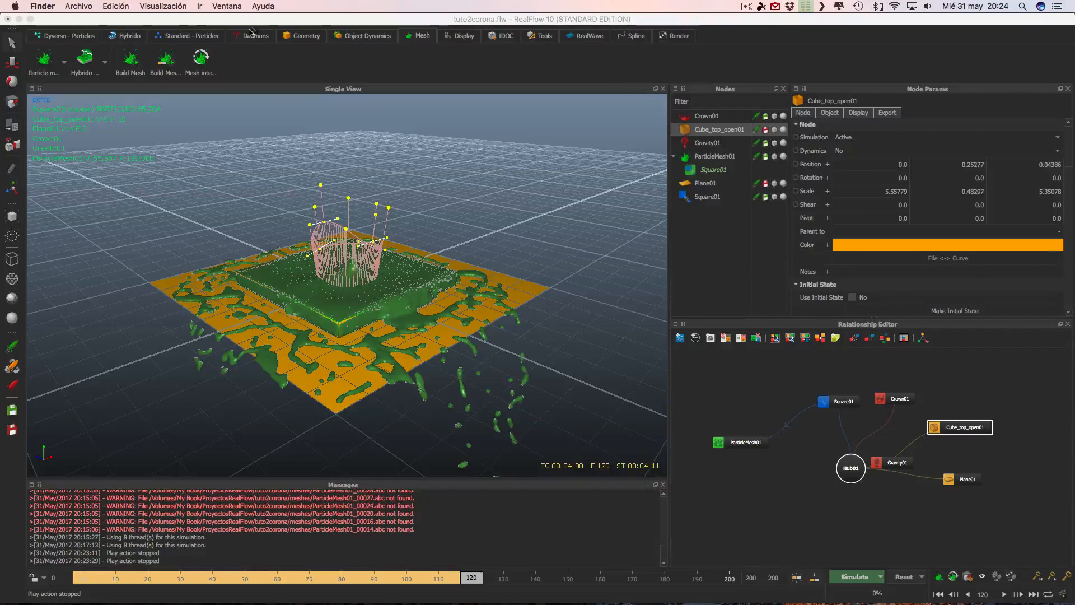
{"action": "left_click", "coordinate": [167, 6]}
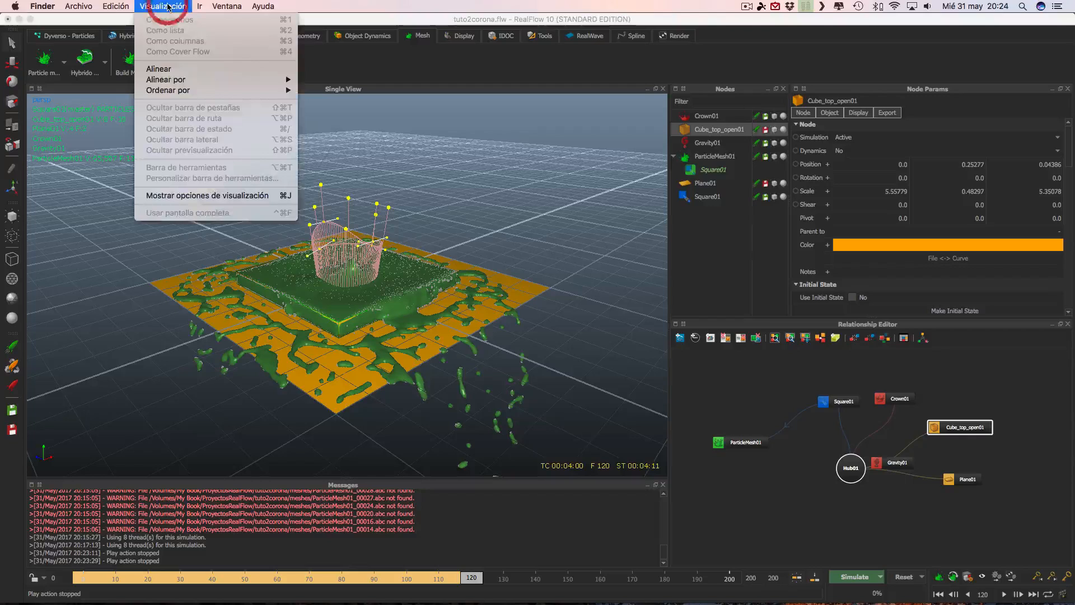
{"action": "left_click", "coordinate": [492, 115]}
In Export Central, disable ParticleMesh01's Mesh sequence (.abc) output and enable Mesh cache (.bin) instead
{"action": "left_click", "coordinate": [225, 6]}
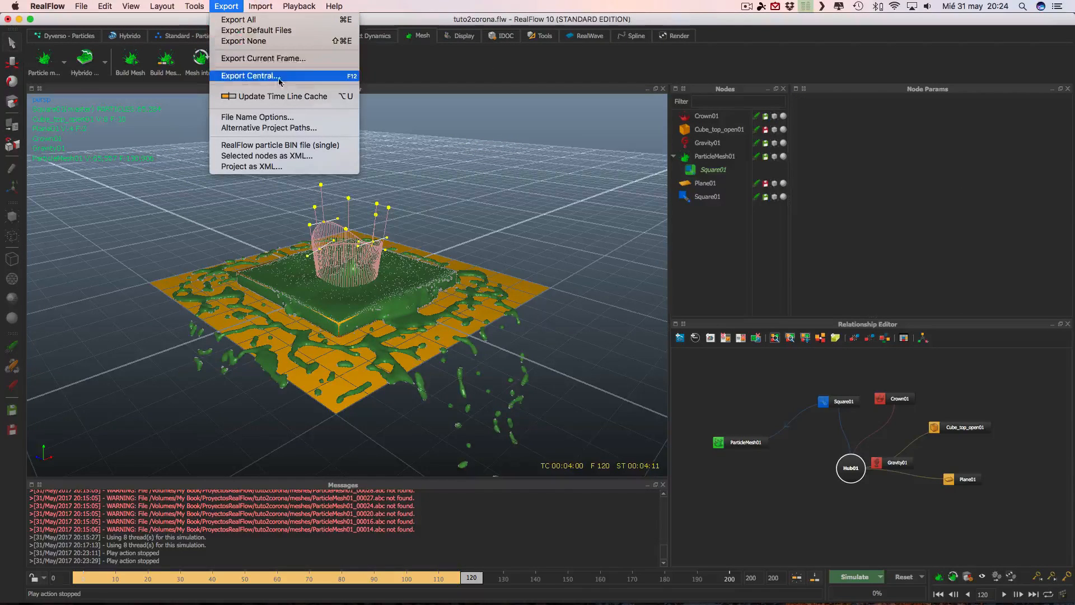
{"action": "left_click", "coordinate": [257, 76]}
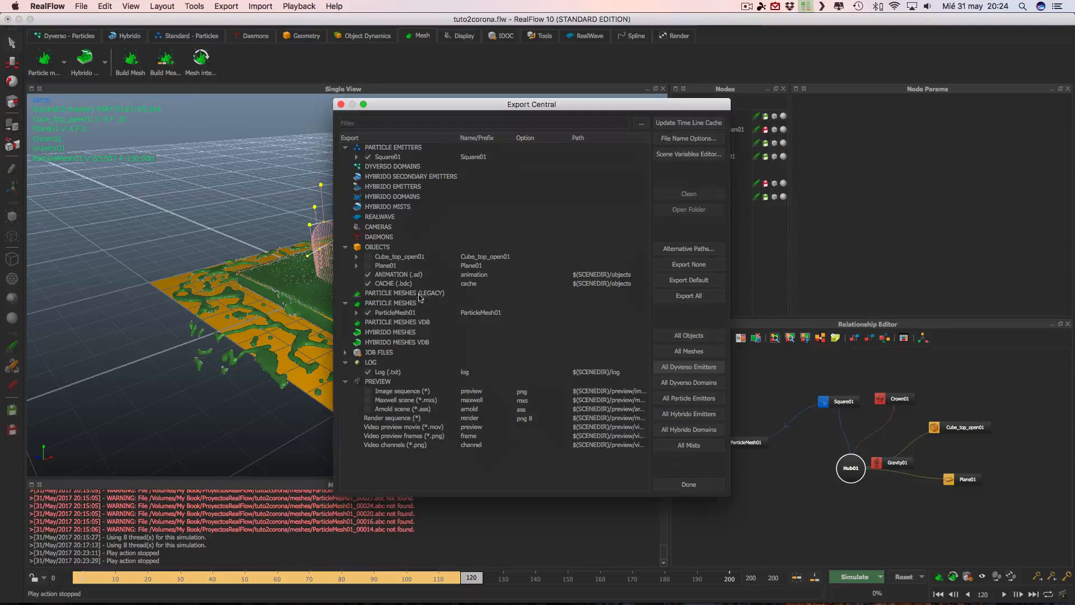
{"action": "left_click", "coordinate": [356, 313]}
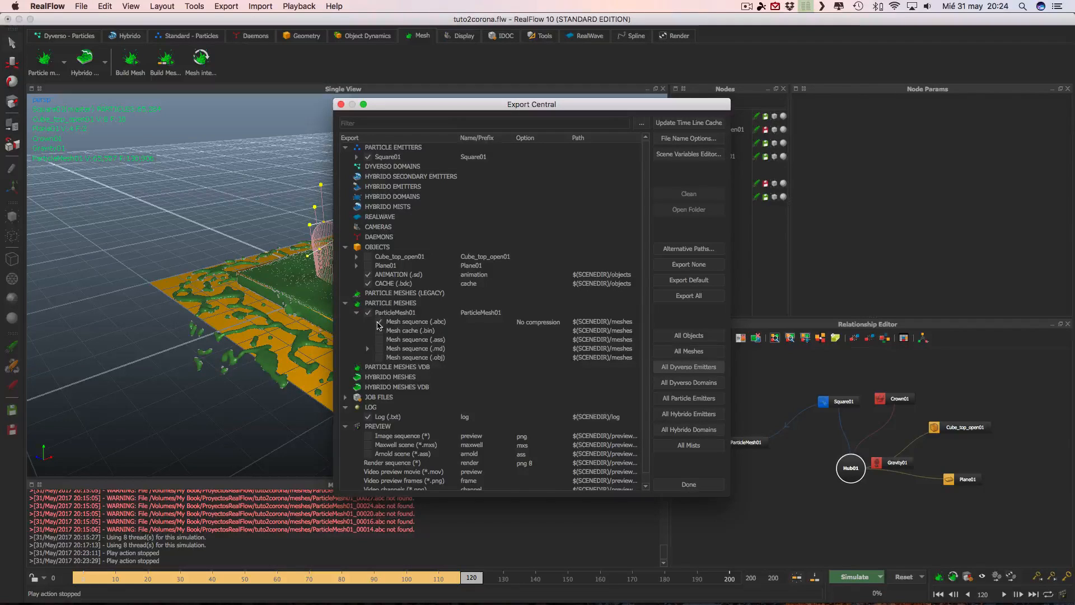
{"action": "left_click", "coordinate": [379, 322]}
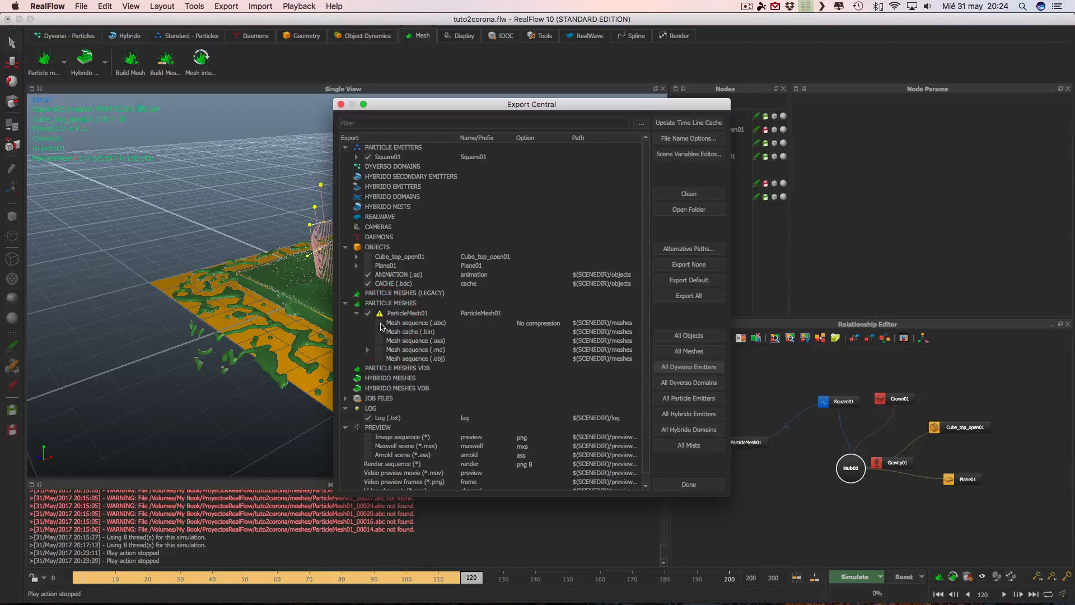
{"action": "left_click", "coordinate": [379, 331]}
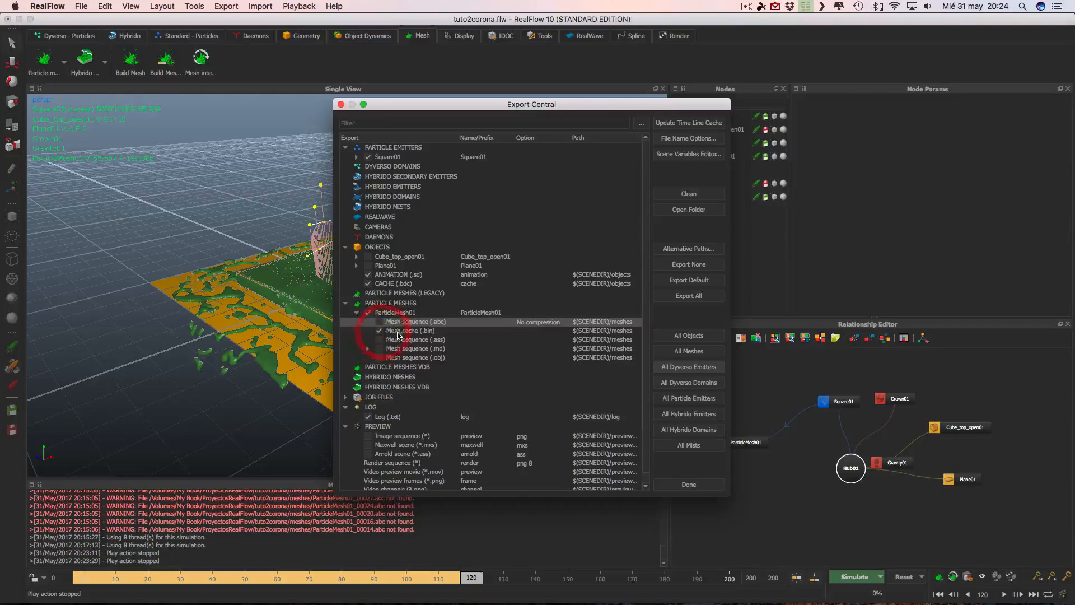
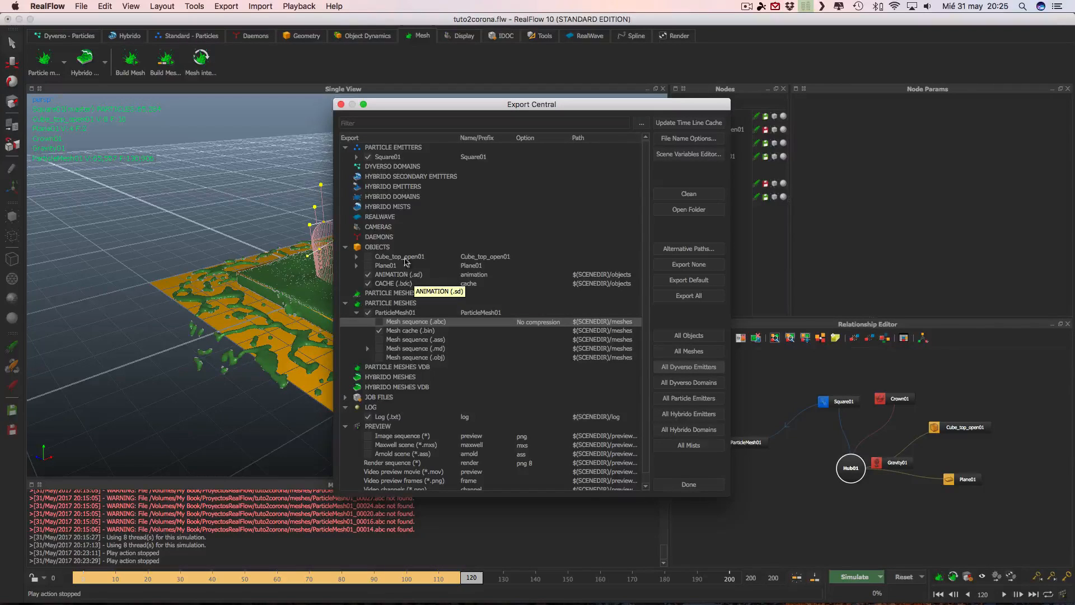
{"action": "left_click_drag", "start_coordinate": [378, 106], "coordinate": [516, 101]}
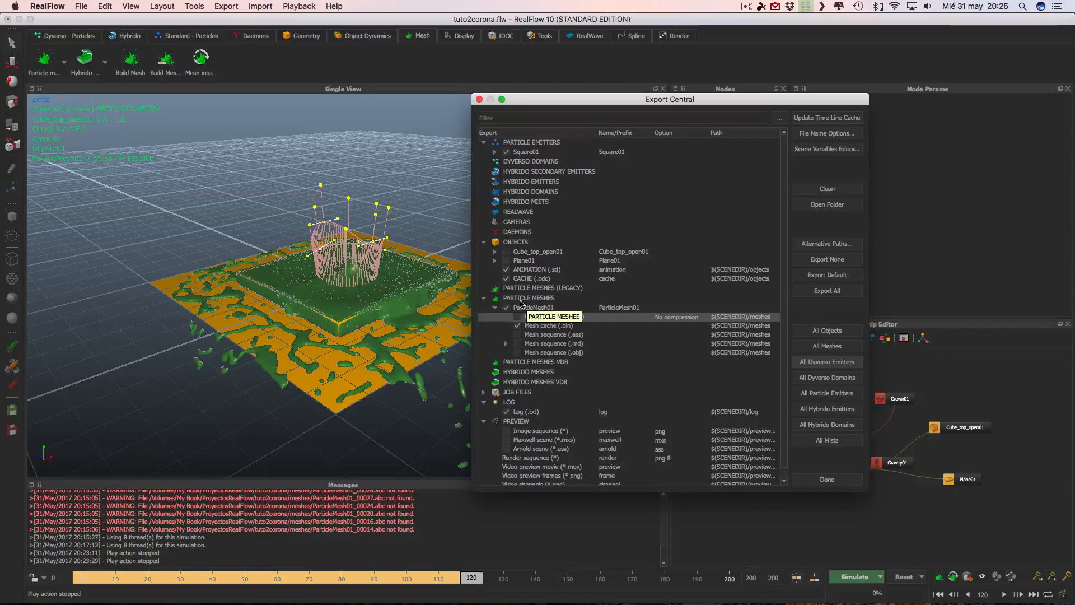
{"action": "left_click_drag", "start_coordinate": [588, 101], "coordinate": [390, 98]}
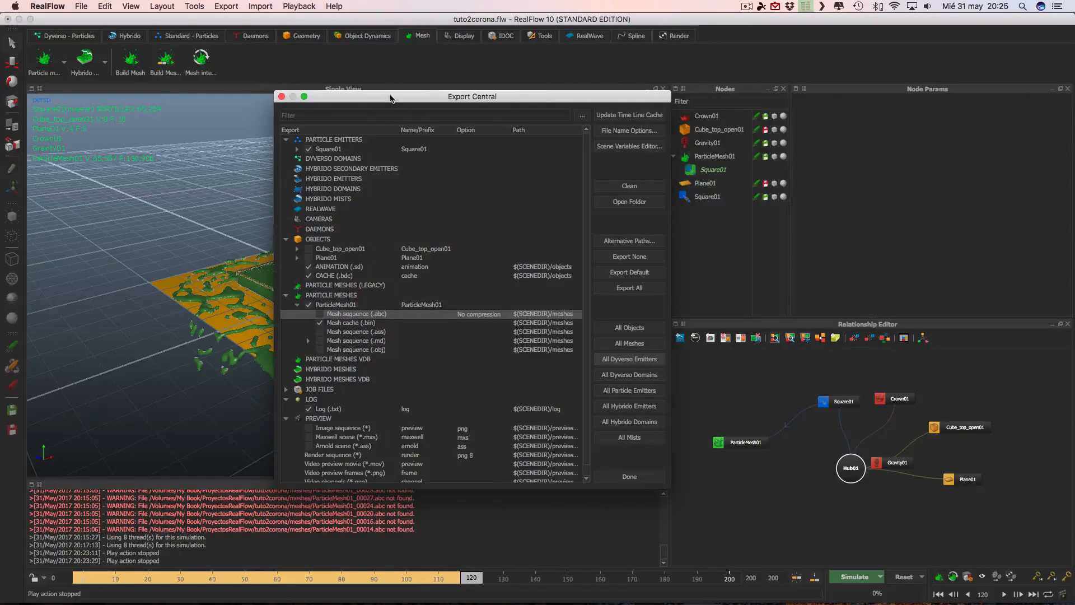
{"action": "left_click", "coordinate": [627, 476]}
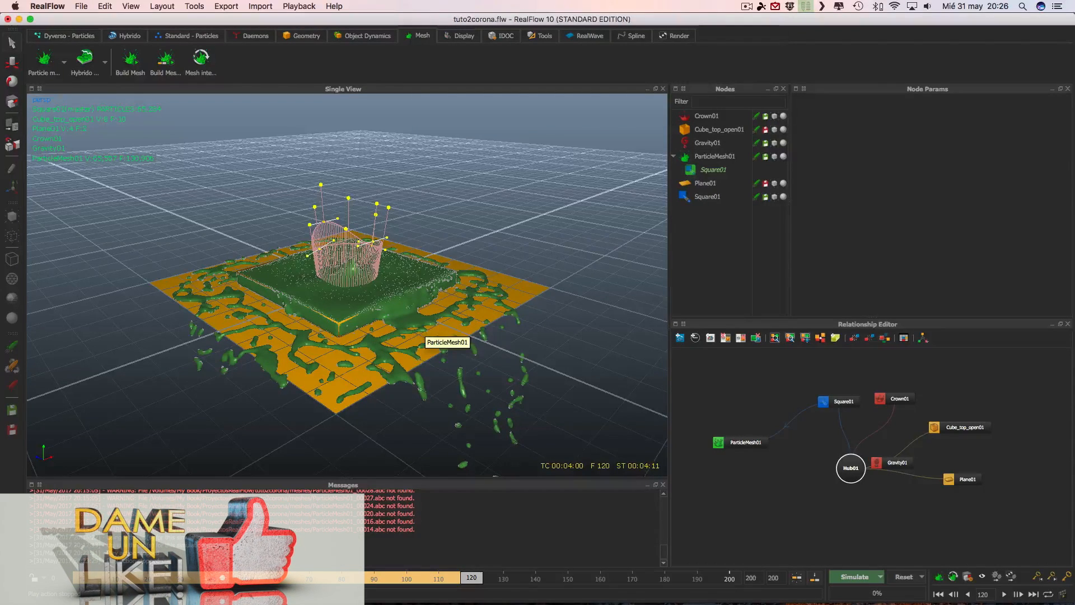
{"action": "left_click", "coordinate": [747, 7]}
{"action": "left_click", "coordinate": [768, 41]}
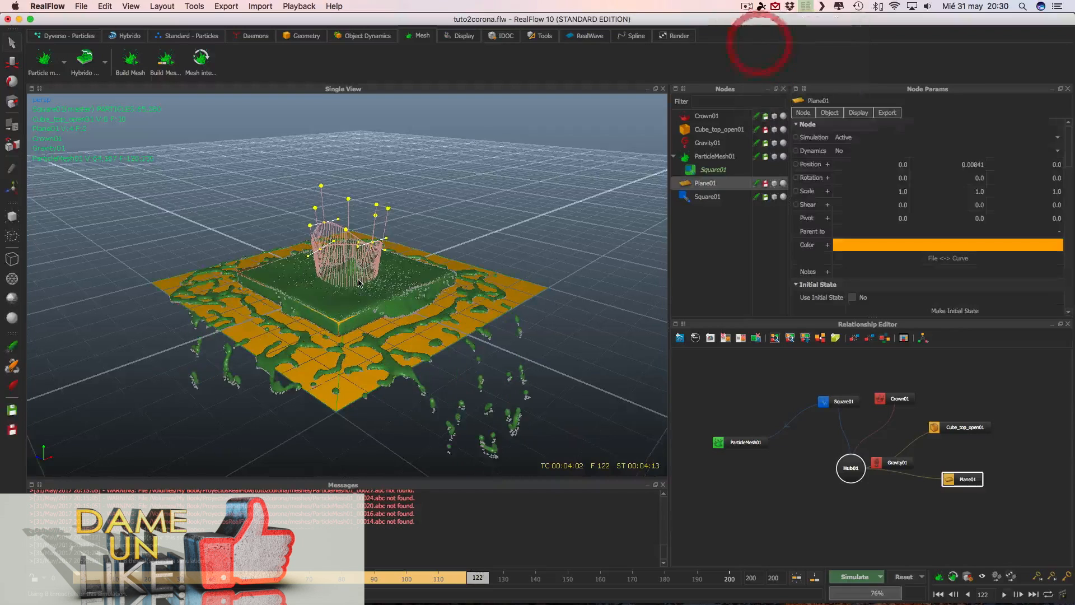
Review the simulation from frame 0 in the front view and return to the perspective view
{"action": "key", "text": "2"}
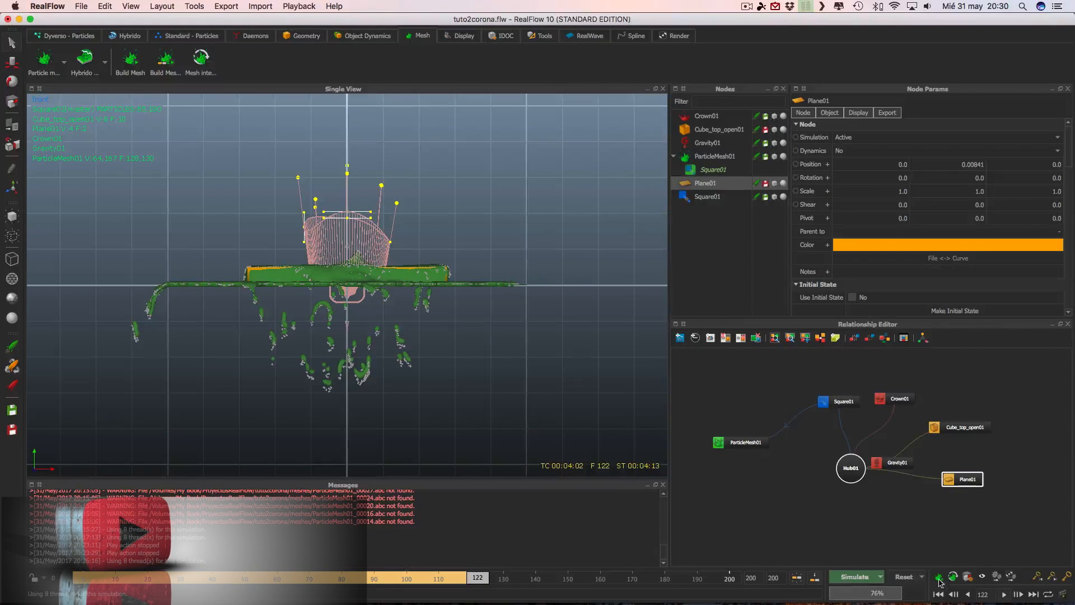
{"action": "left_click", "coordinate": [944, 594]}
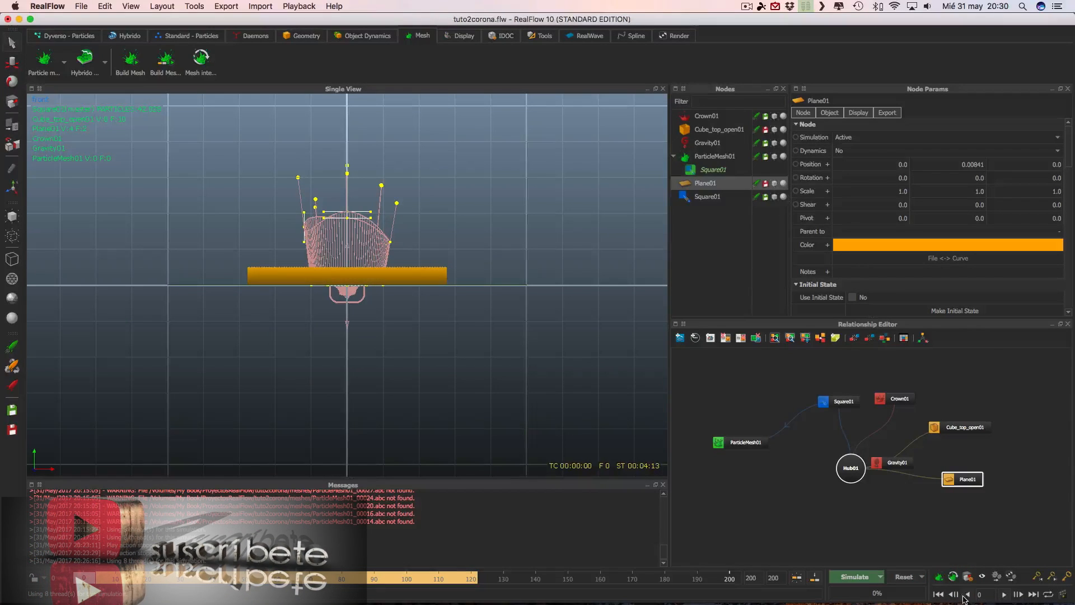
{"action": "left_click", "coordinate": [1003, 594]}
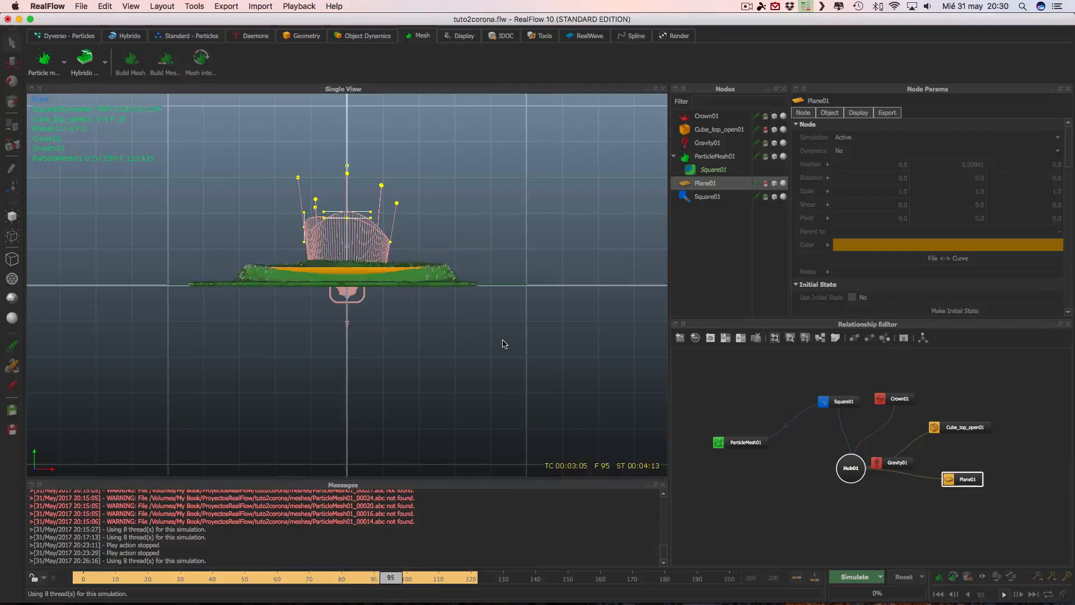
{"action": "key", "text": "4"}
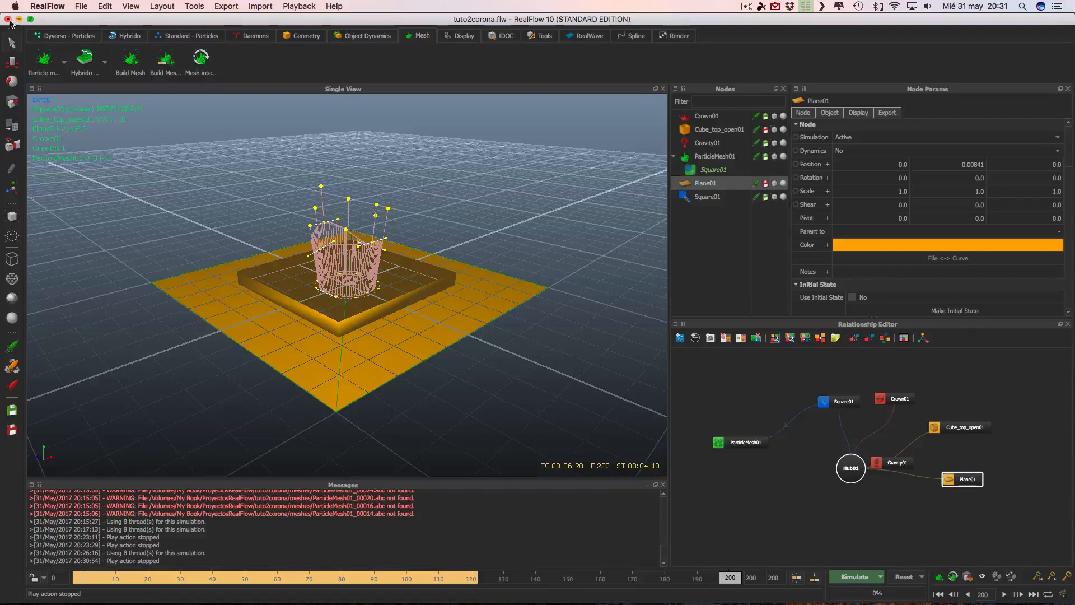
Save the tuto2corona project and close RealFlow
{"action": "left_click", "coordinate": [81, 6]}
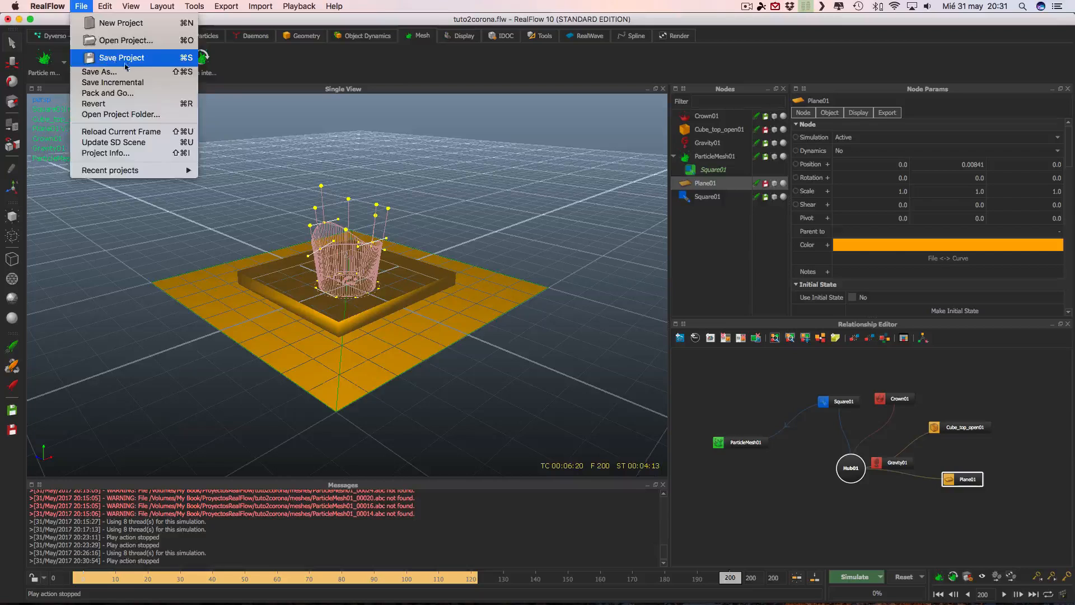
{"action": "left_click", "coordinate": [124, 58]}
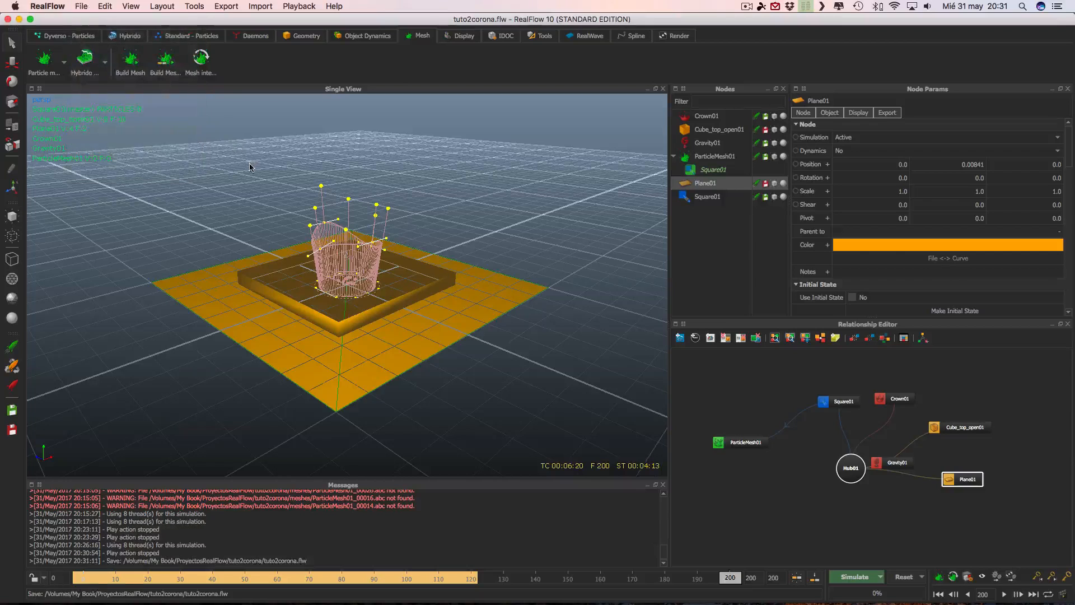
{"action": "left_click", "coordinate": [7, 20]}
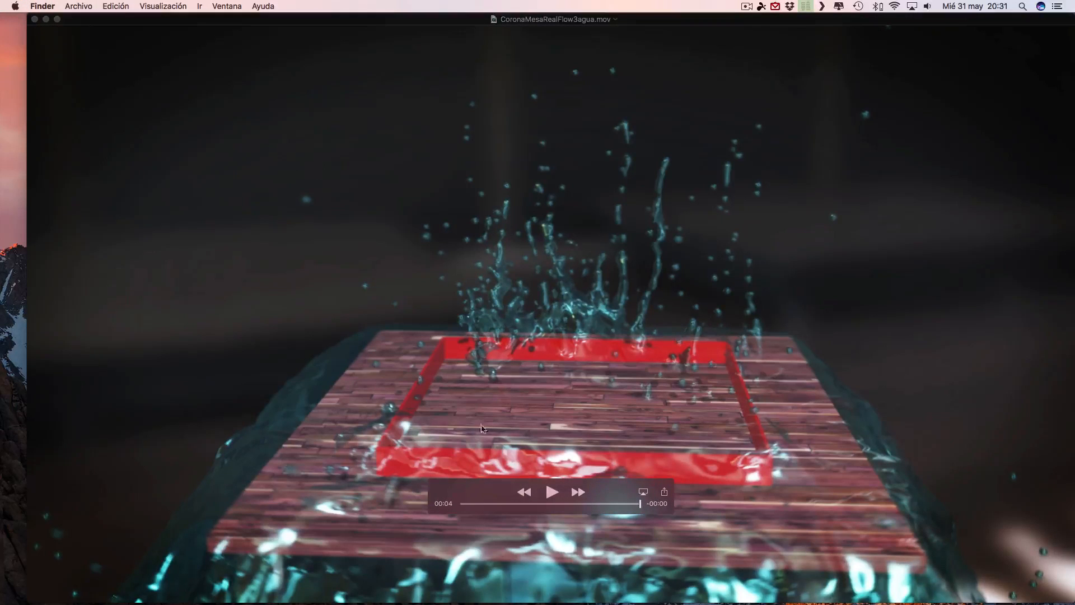
Close the CoronaMesaRealFlow3agua.mov movie and open Cinema 4D
{"action": "left_click", "coordinate": [35, 19]}
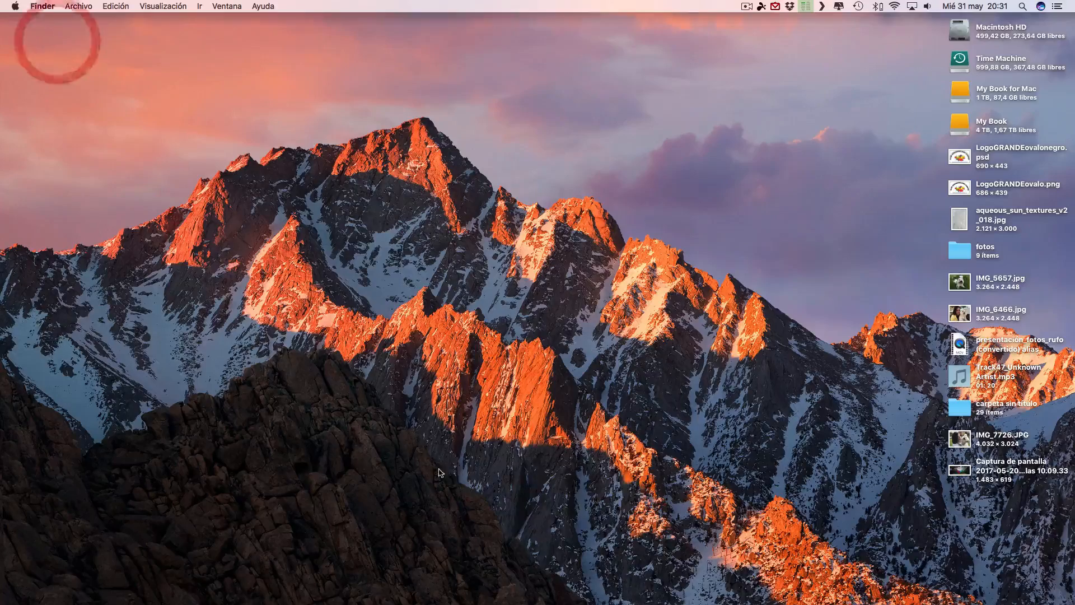
{"action": "mouse_move", "coordinate": [463, 586]}
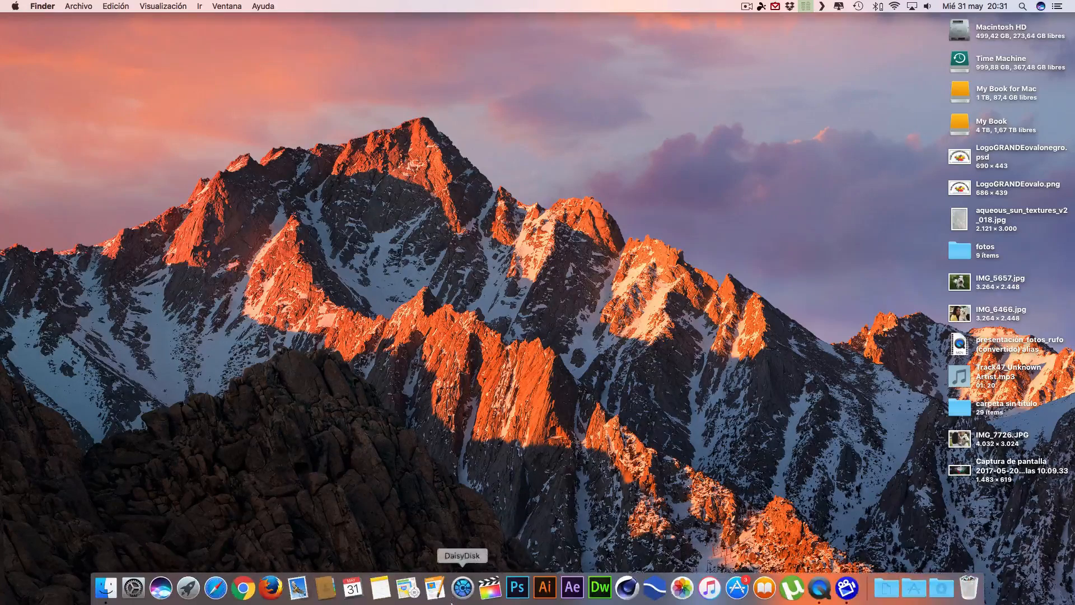
{"action": "left_click", "coordinate": [627, 585]}
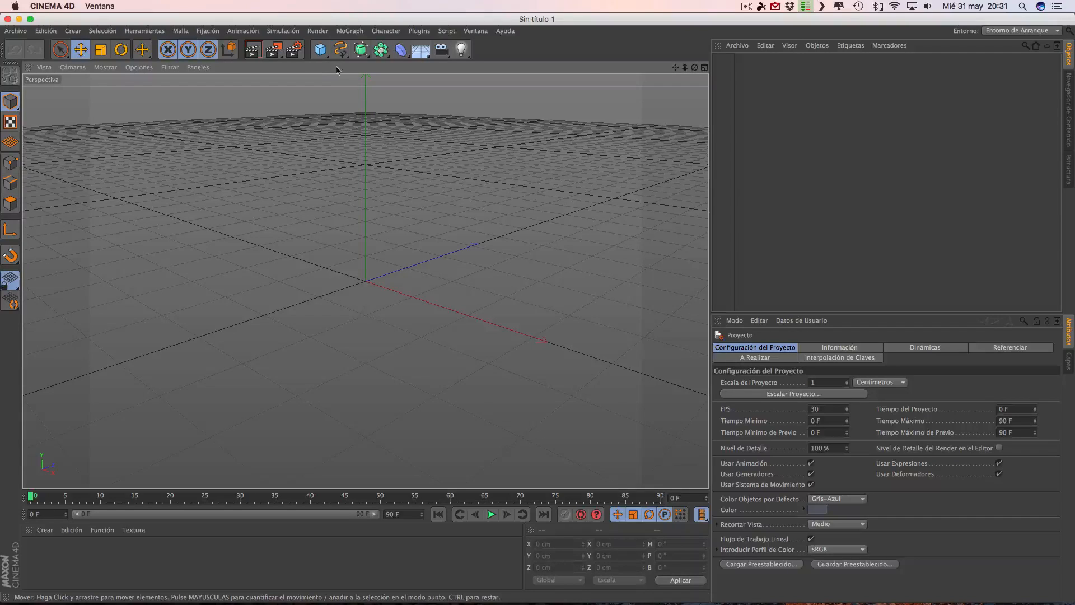
Look over the RealFlow plugin's particle, SD and mesh import and export commands in Cinema 4D
{"action": "left_click", "coordinate": [419, 31]}
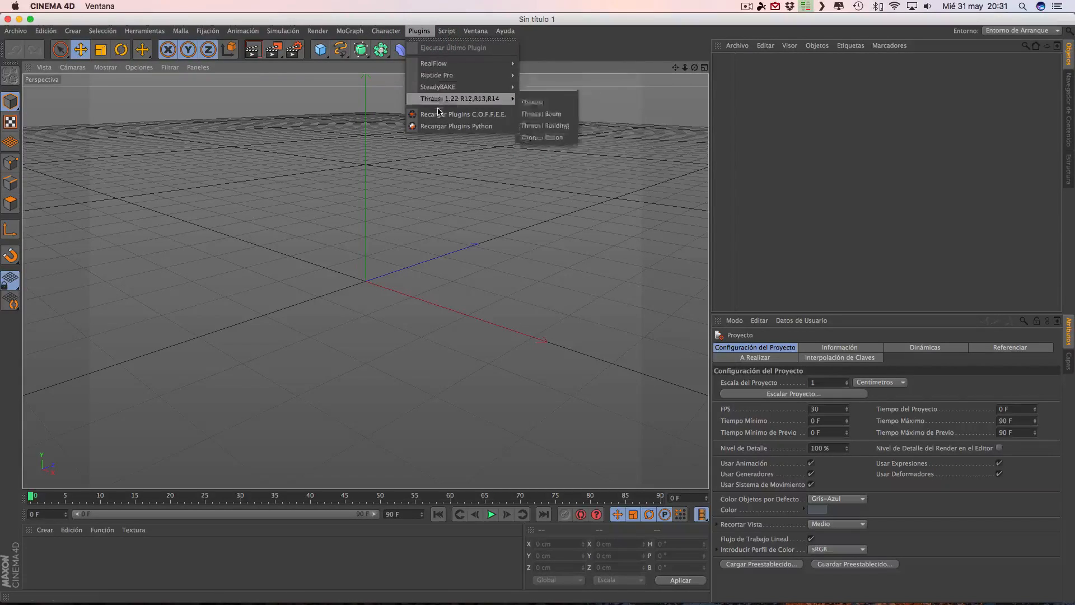
{"action": "mouse_move", "coordinate": [438, 65]}
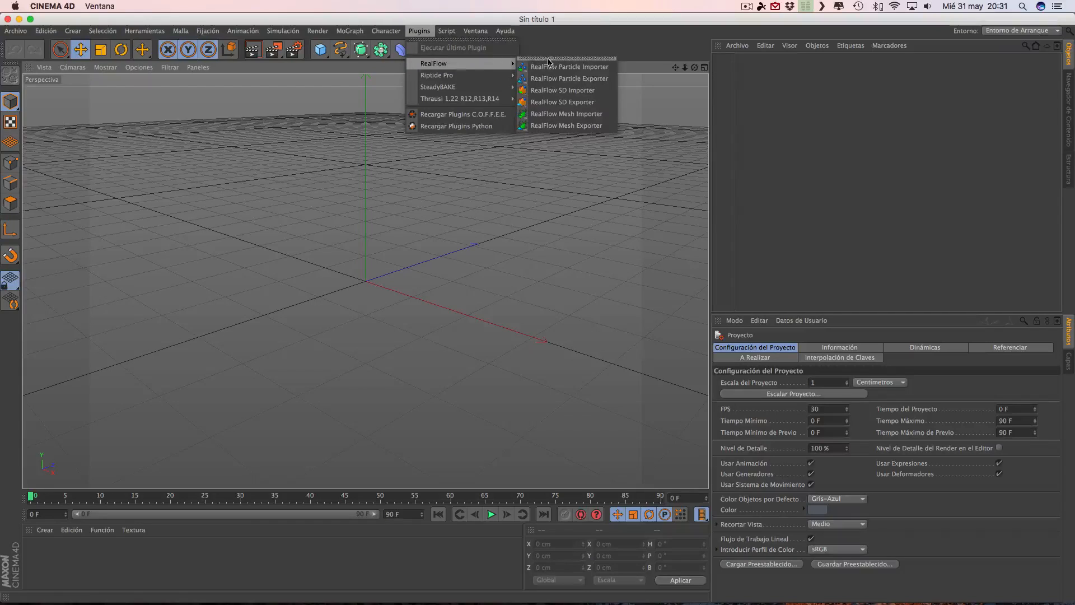
{"action": "mouse_move", "coordinate": [449, 94]}
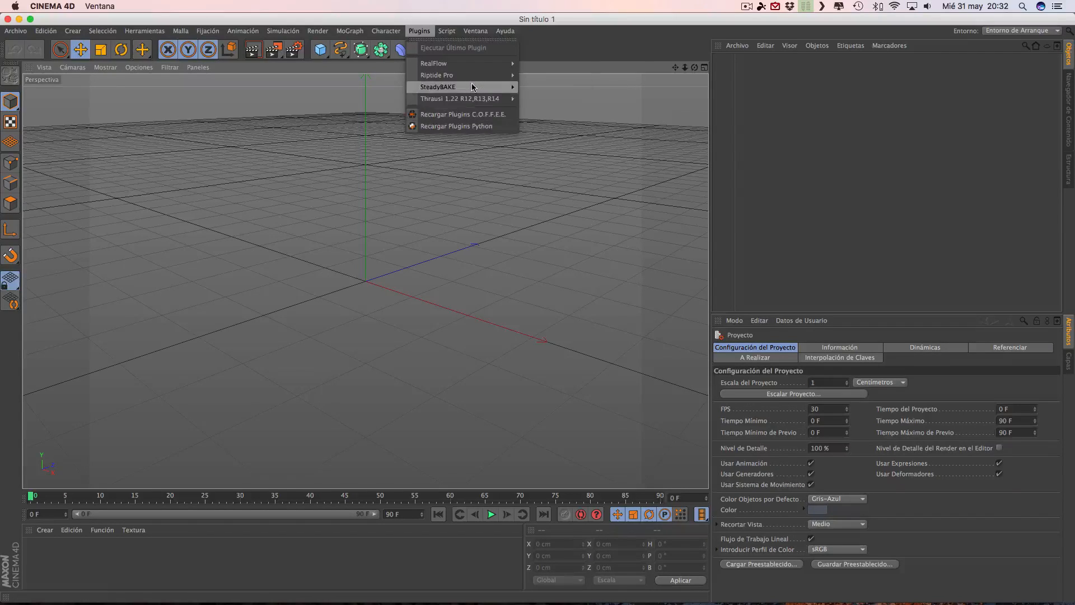
{"action": "left_click", "coordinate": [540, 327]}
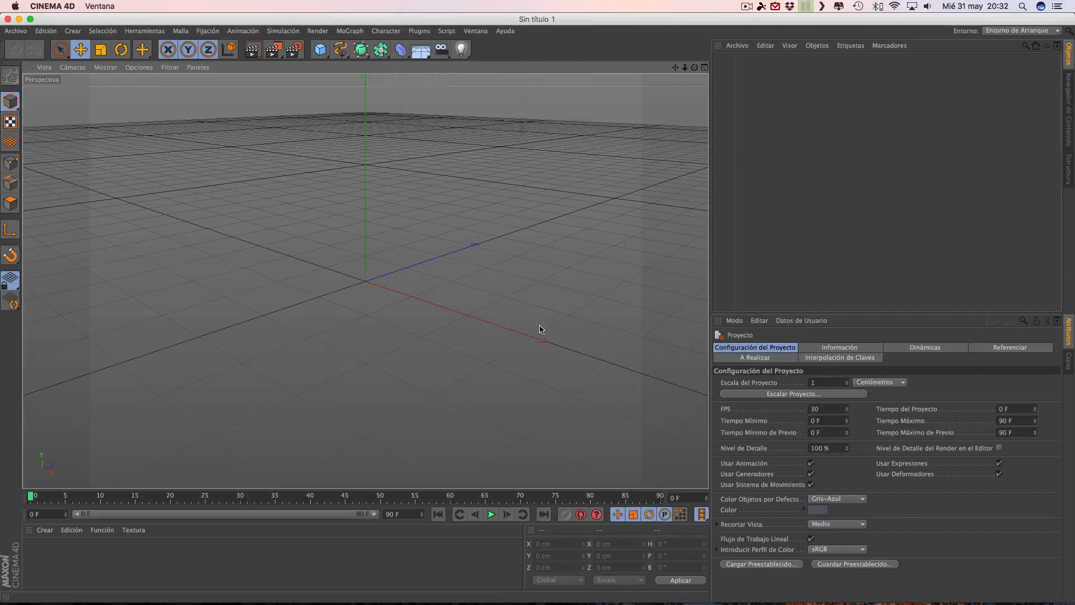
Import the scene objects with the RealFlow SD Importer from animation.sd in My Book/ProyectosRealFlow/tuto2corona/objects
{"action": "left_click", "coordinate": [423, 32]}
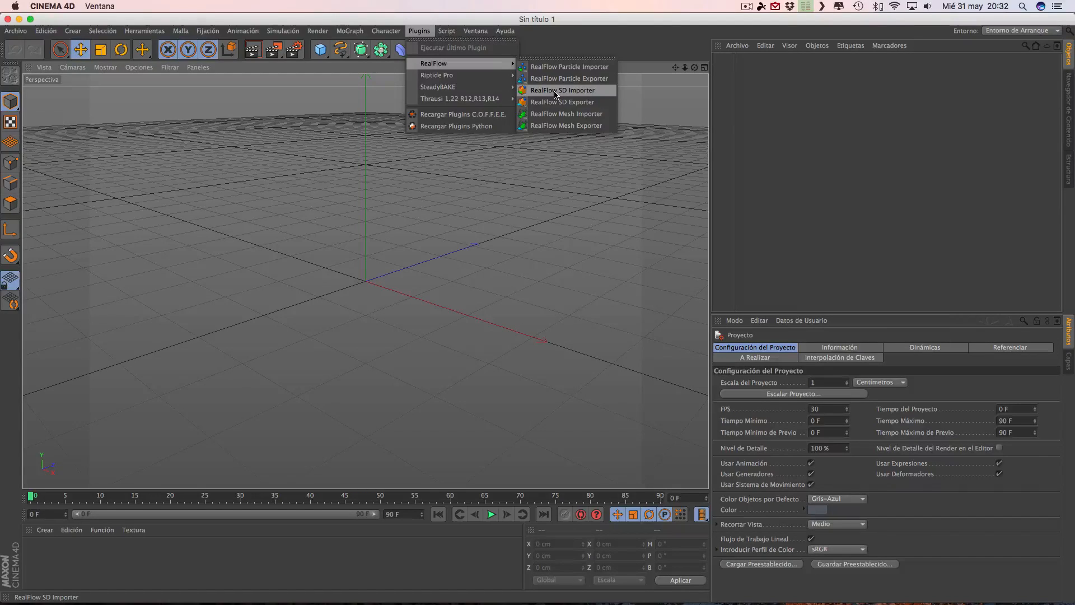
{"action": "left_click", "coordinate": [555, 93]}
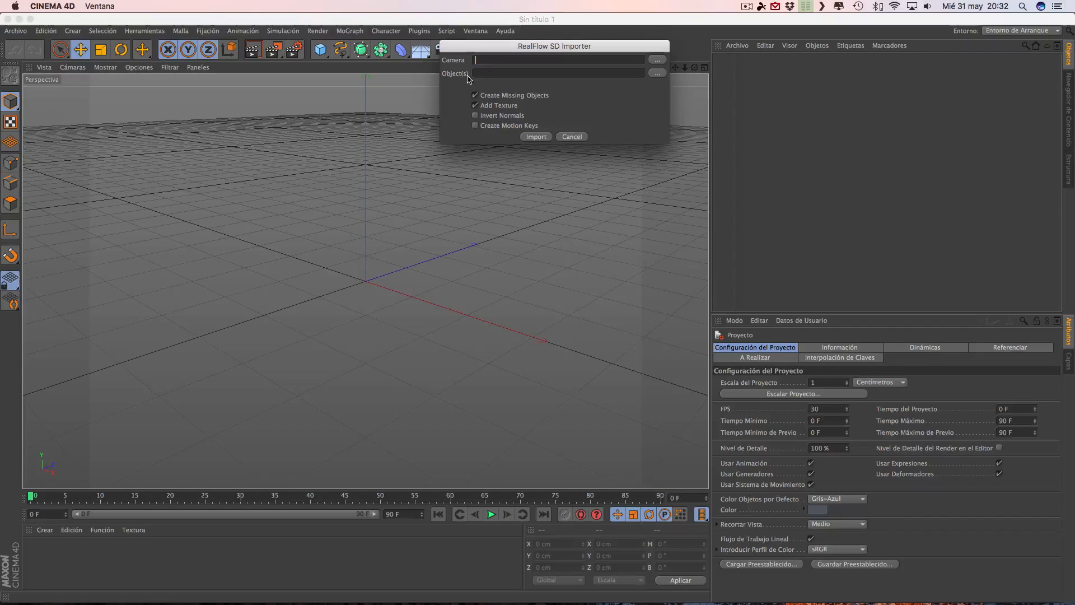
{"action": "left_click", "coordinate": [656, 75]}
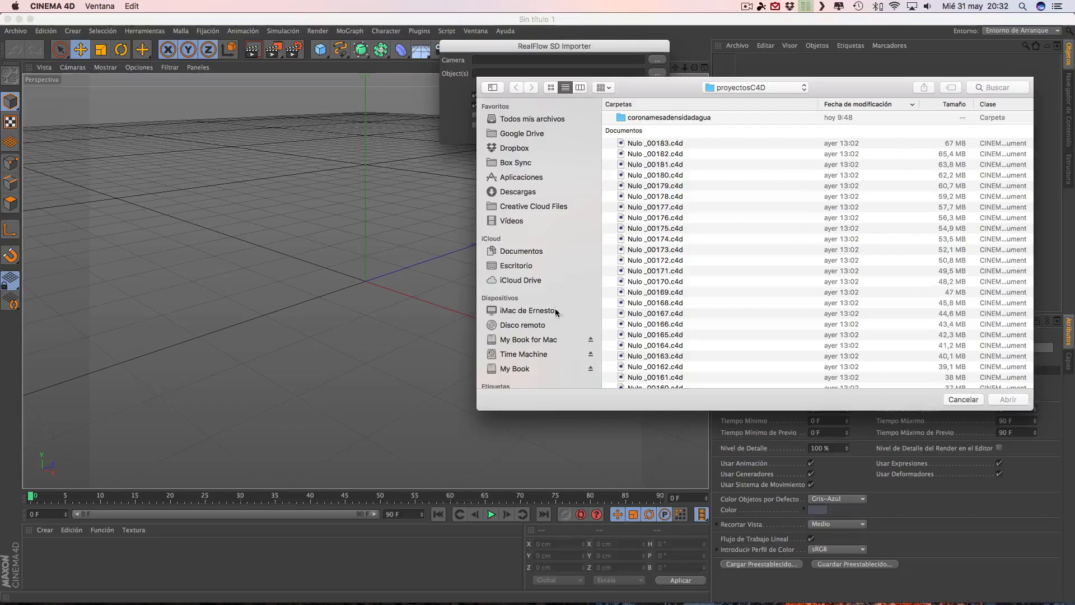
{"action": "left_click", "coordinate": [514, 368]}
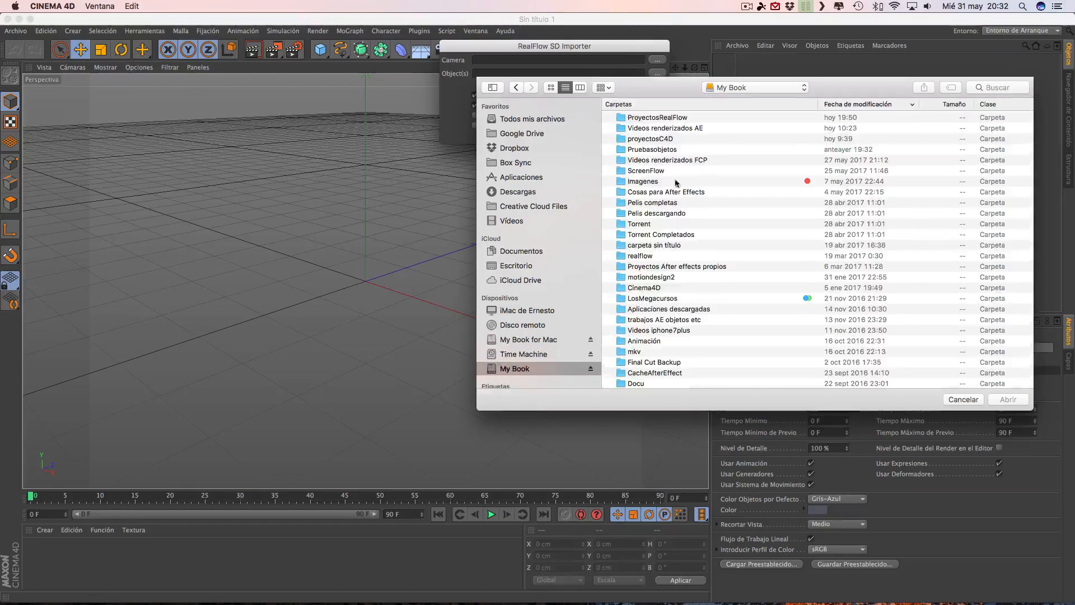
{"action": "double_click", "coordinate": [660, 118]}
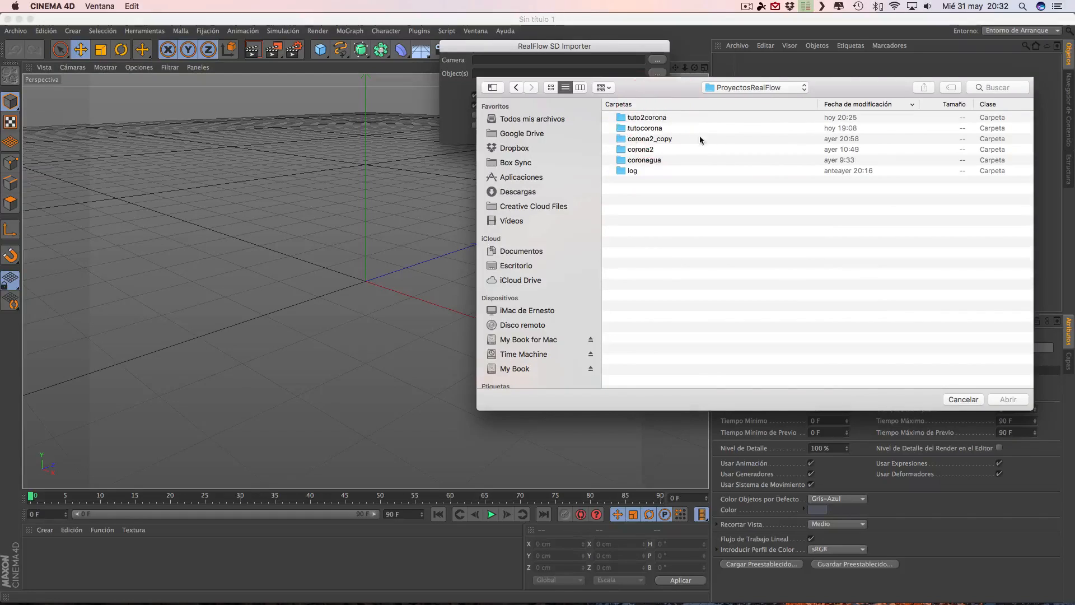
{"action": "double_click", "coordinate": [645, 118]}
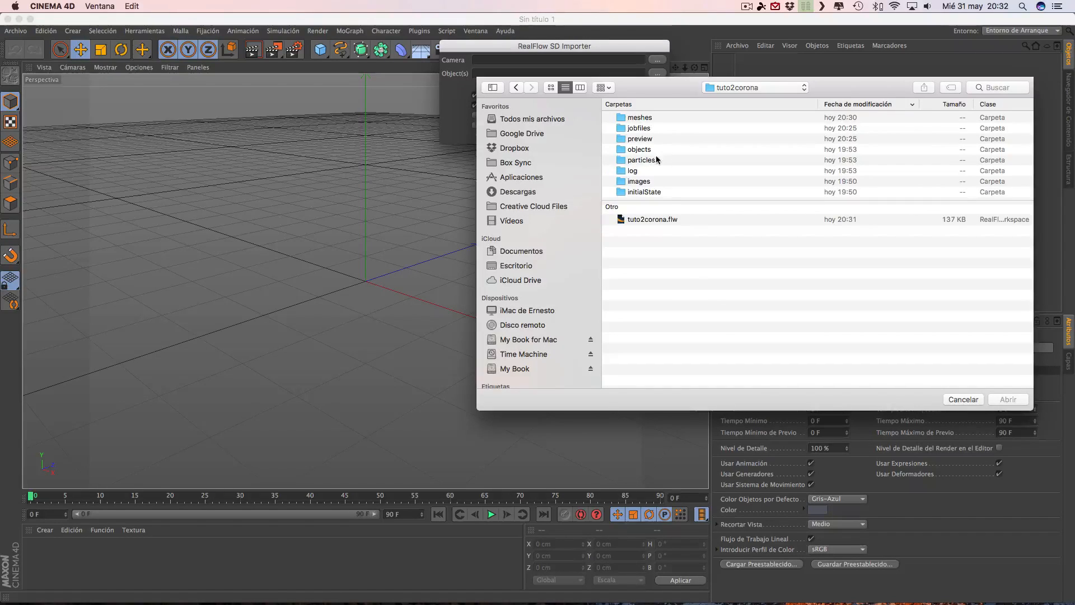
{"action": "double_click", "coordinate": [623, 152]}
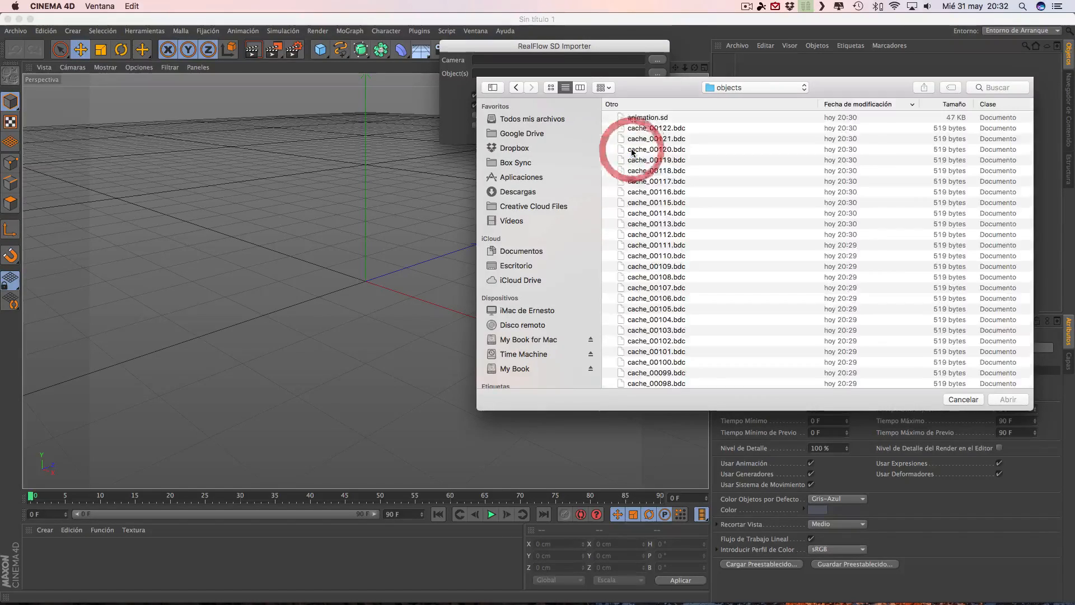
{"action": "left_click", "coordinate": [647, 119]}
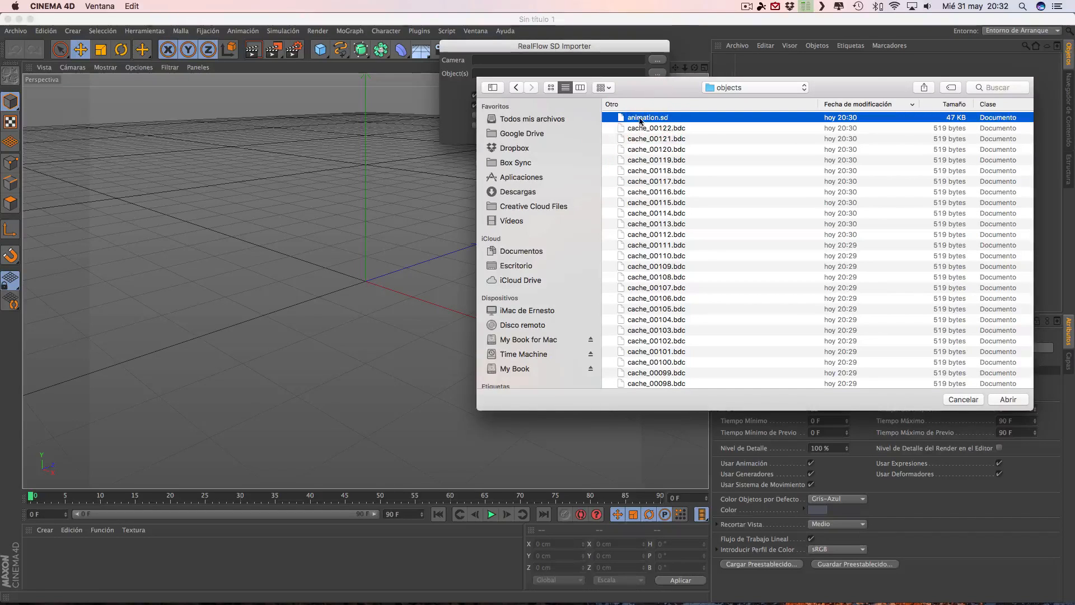
{"action": "left_click", "coordinate": [1008, 399]}
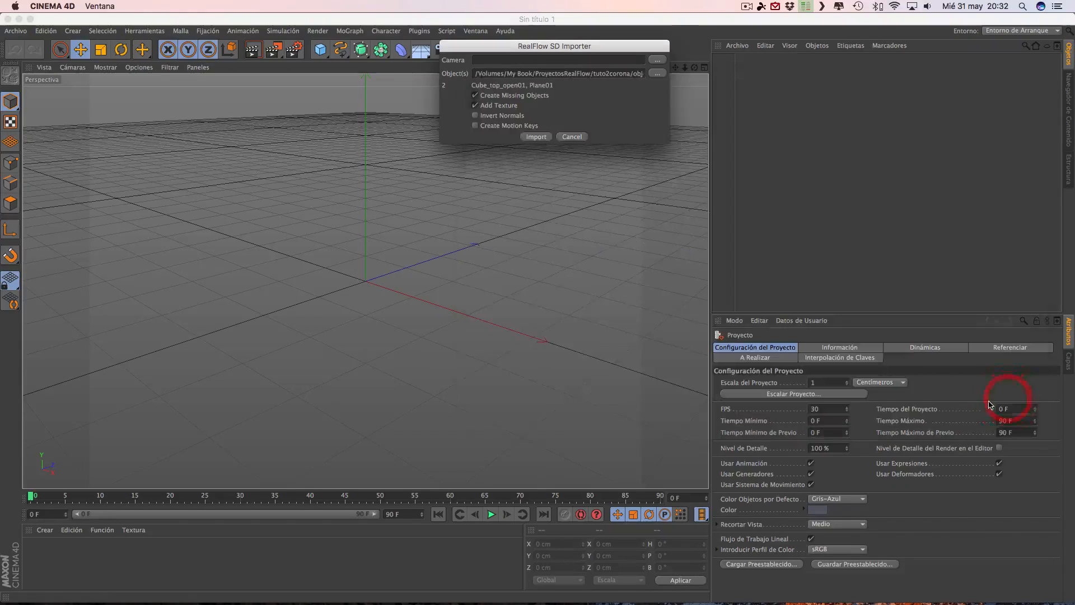
{"action": "left_click", "coordinate": [535, 137]}
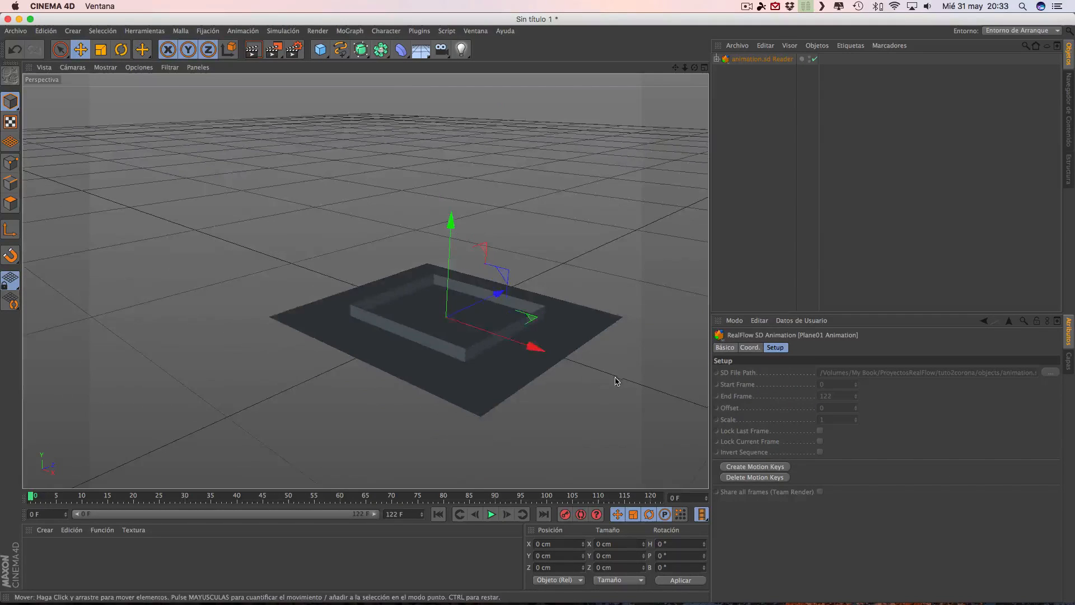
{"action": "mouse_move", "coordinate": [618, 383]}
{"action": "left_mouse_down"}
{"action": "mouse_move", "coordinate": [568, 391]}
{"action": "mouse_move", "coordinate": [599, 382]}
{"action": "left_mouse_up"}
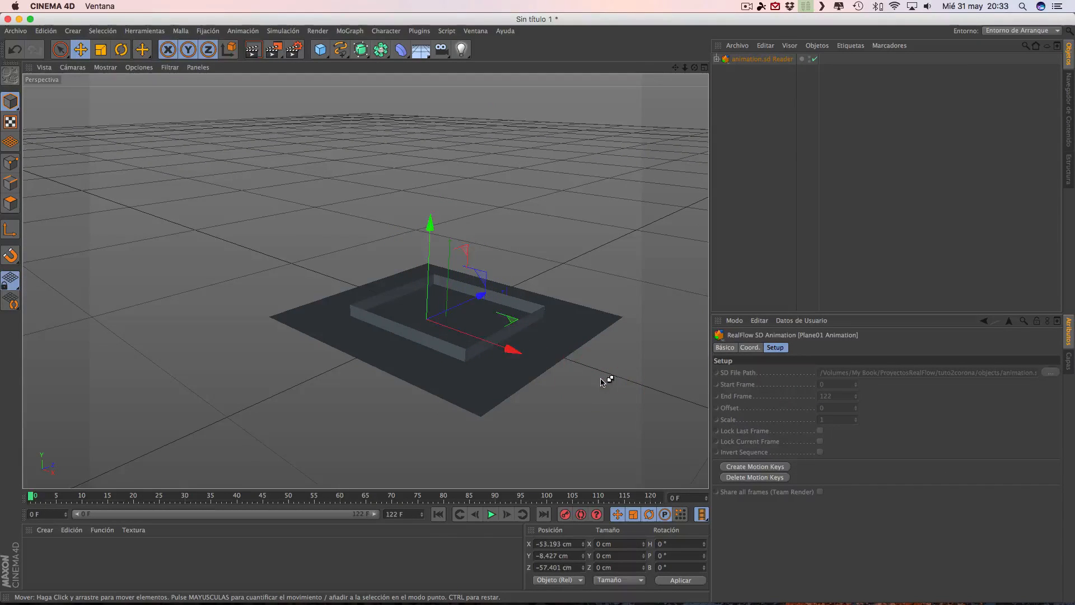
{"action": "key", "text": "super+z"}
{"action": "scroll", "coordinate": [617, 247], "scroll_direction": "up", "scroll_amount": 5}
{"action": "scroll", "coordinate": [617, 248], "scroll_direction": "down", "scroll_amount": 2}
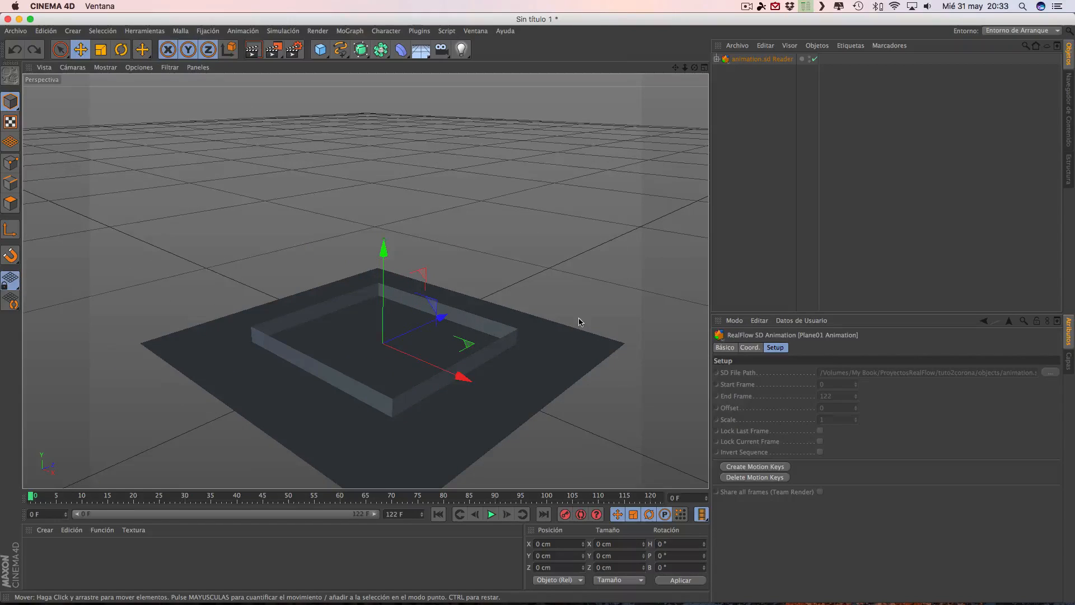
Add a RealFlow Mesh Importer and browse to the tuto2corona project's meshes folder for its file path
{"action": "left_click", "coordinate": [420, 32]}
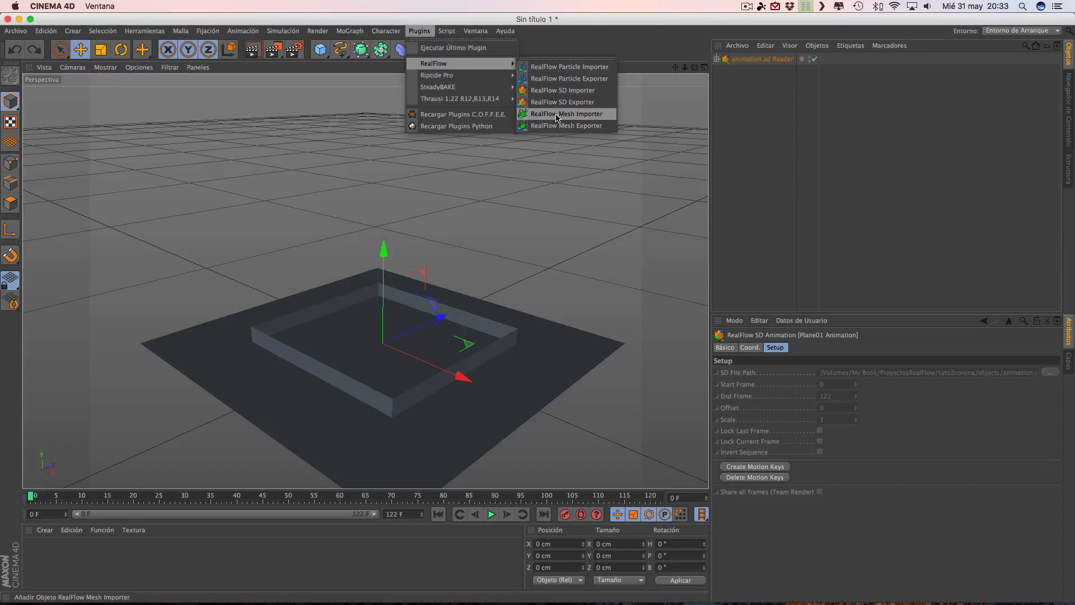
{"action": "left_click", "coordinate": [556, 115]}
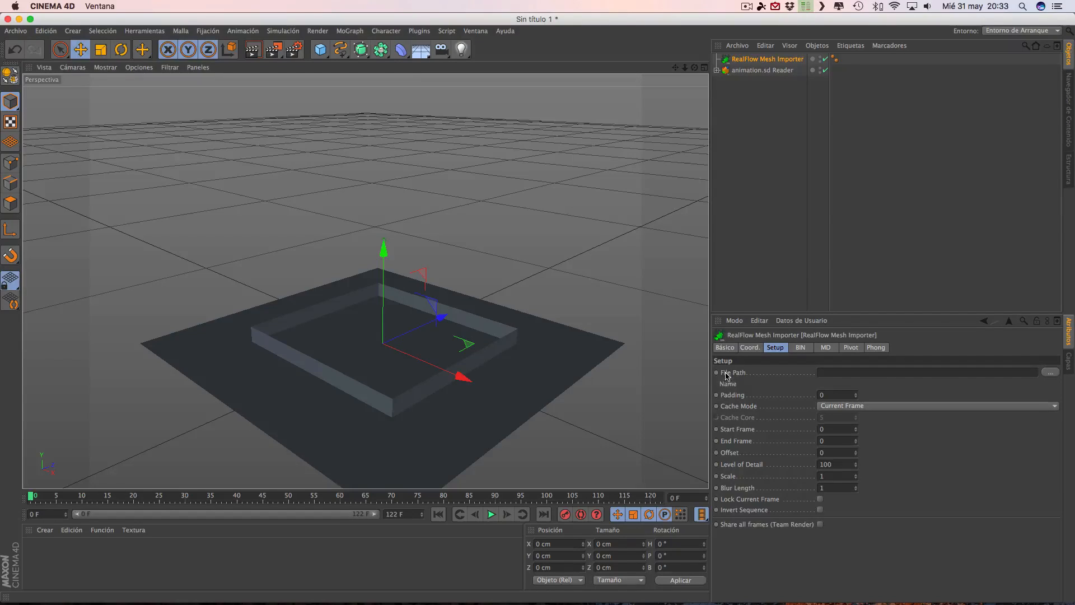
{"action": "left_click", "coordinate": [1051, 372]}
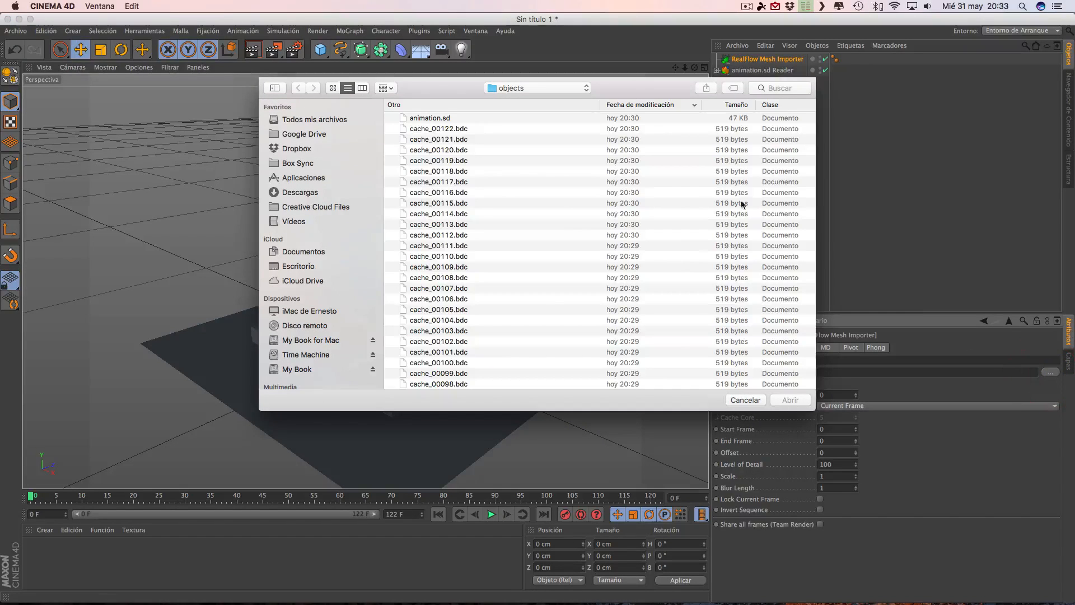
{"action": "left_click", "coordinate": [305, 369]}
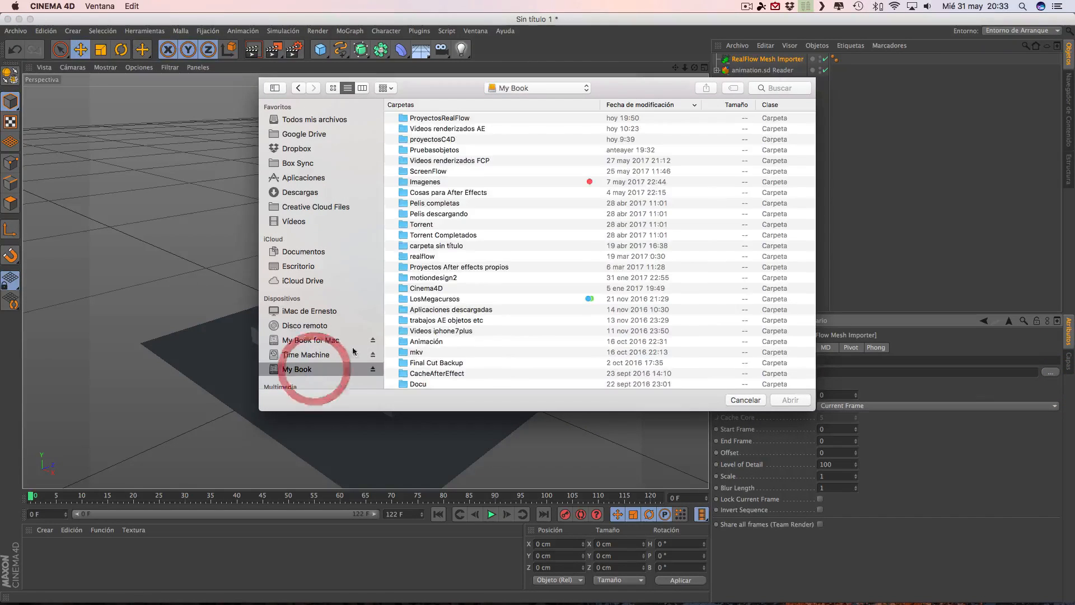
{"action": "double_click", "coordinate": [447, 118]}
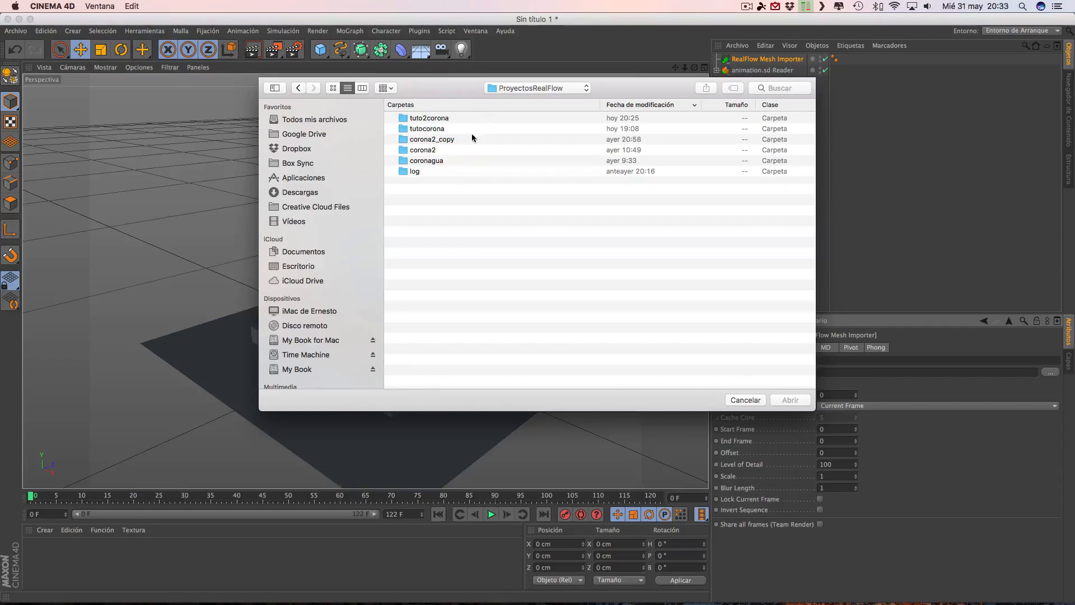
{"action": "left_click", "coordinate": [424, 119]}
{"action": "double_click", "coordinate": [424, 119]}
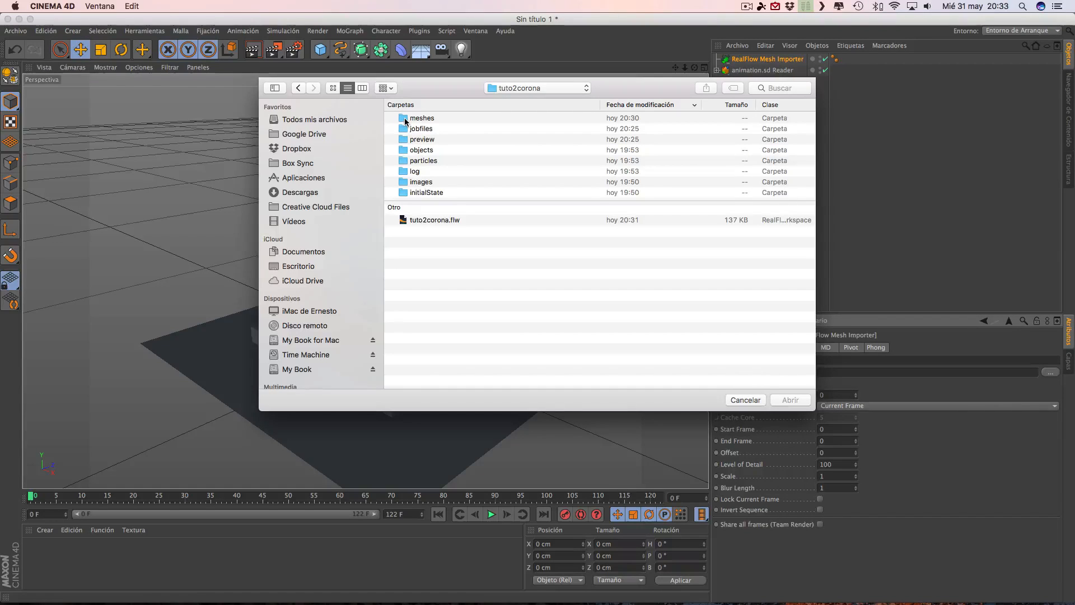
{"action": "double_click", "coordinate": [405, 118]}
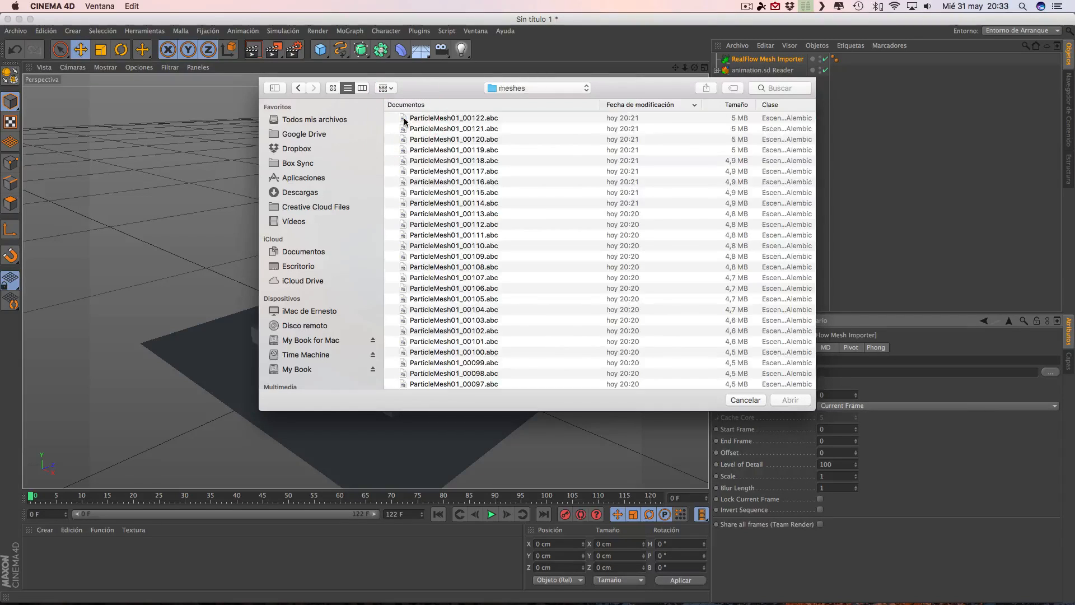
Load ParticleMesh01_00001.bin from the .bin mesh sequence into the RealFlow Mesh Importer
{"action": "scroll", "coordinate": [475, 246], "scroll_direction": "down", "scroll_amount": 20}
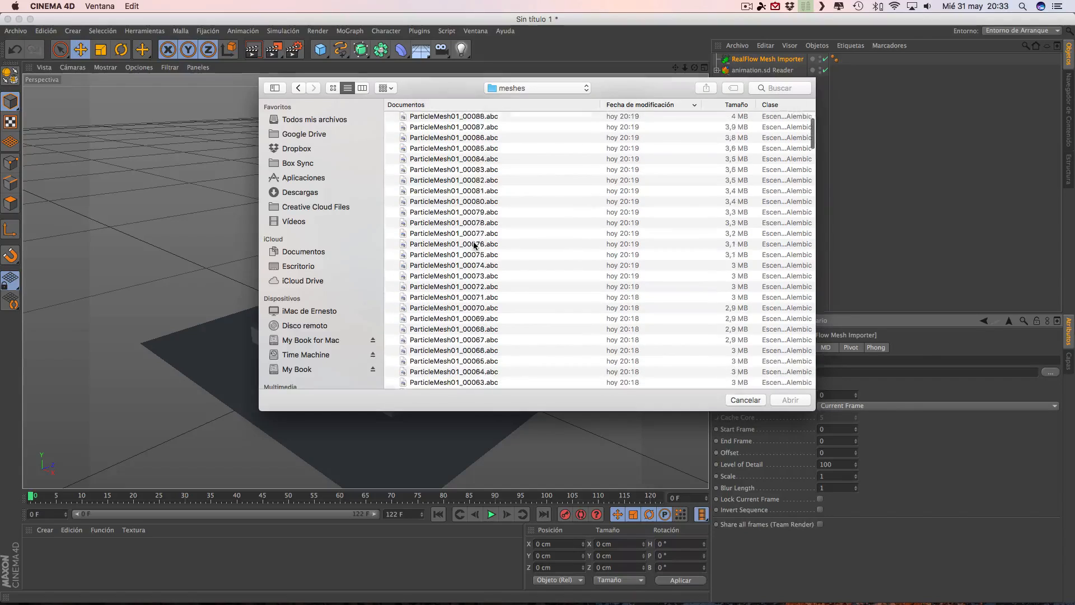
{"action": "scroll", "coordinate": [475, 244], "scroll_direction": "down", "scroll_amount": 5}
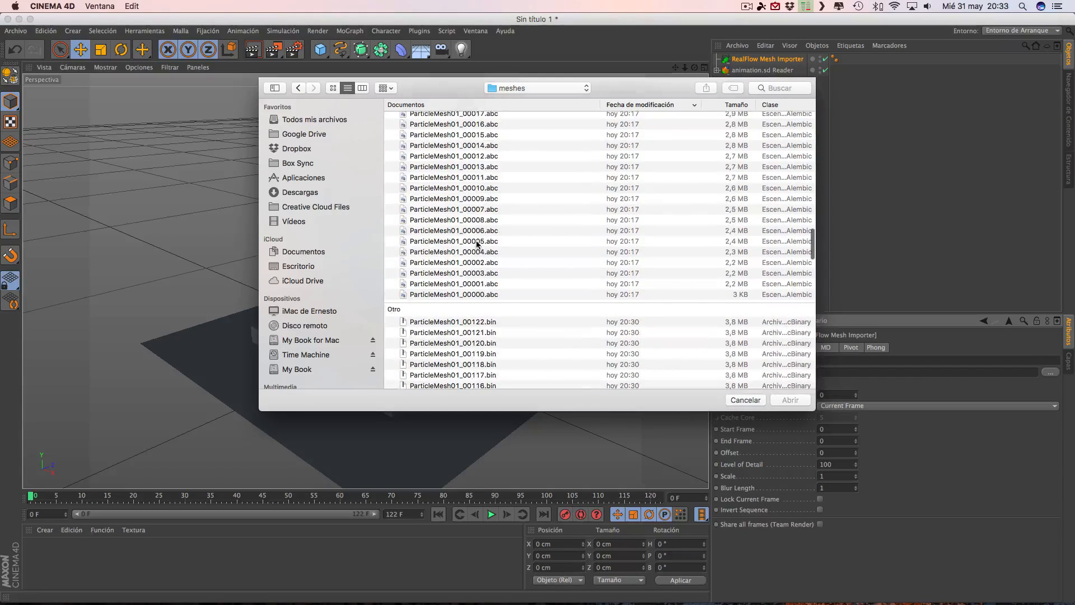
{"action": "scroll", "coordinate": [482, 243], "scroll_direction": "down", "scroll_amount": 5}
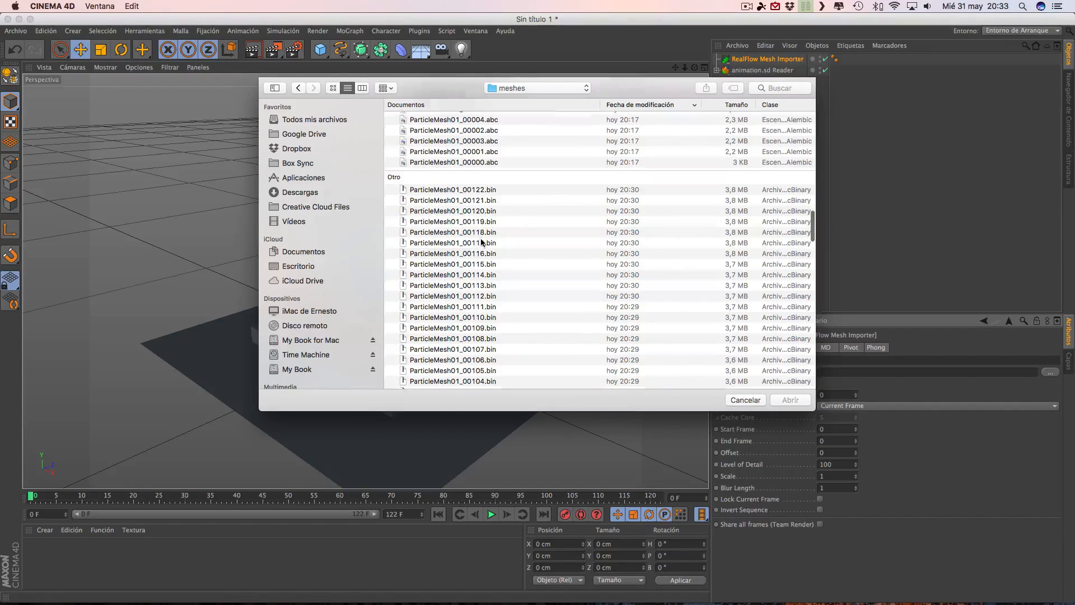
{"action": "left_click_drag", "start_coordinate": [813, 408], "coordinate": [915, 520]}
{"action": "scroll", "coordinate": [542, 394], "scroll_direction": "down", "scroll_amount": 15}
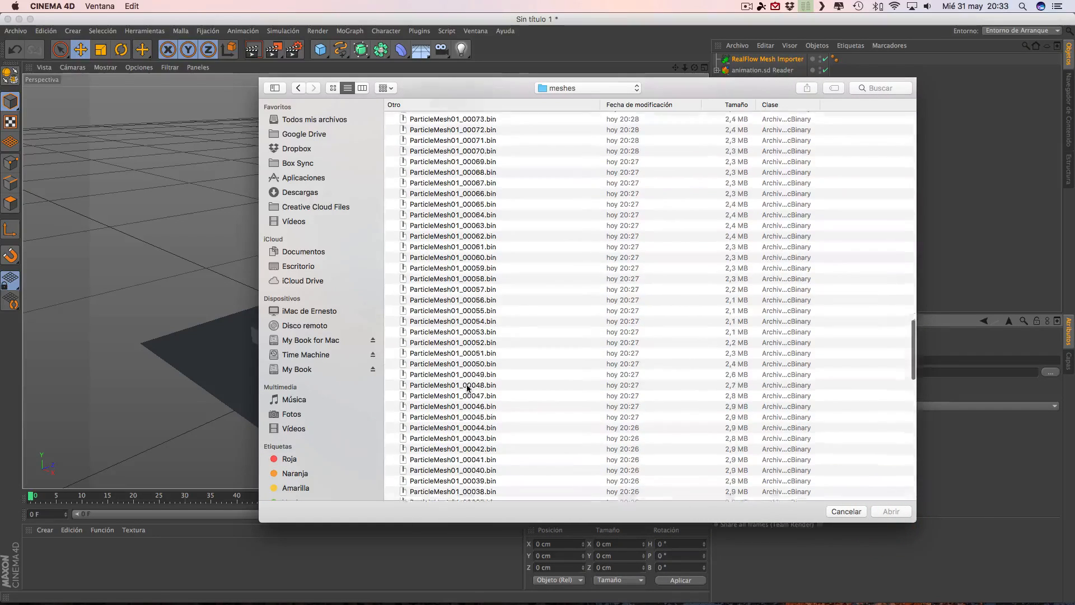
{"action": "scroll", "coordinate": [473, 370], "scroll_direction": "down", "scroll_amount": 6}
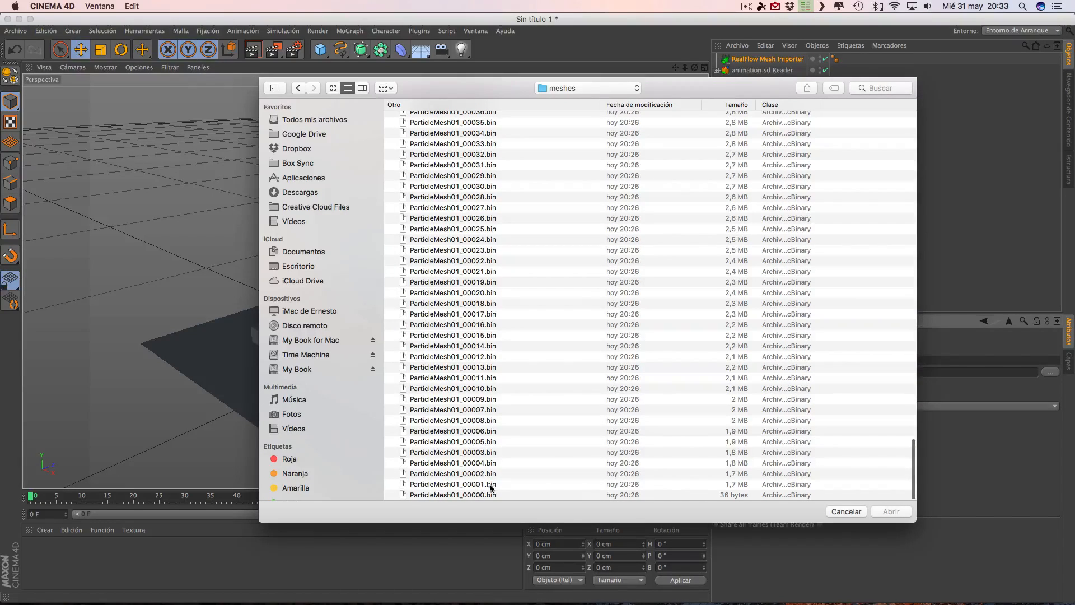
{"action": "scroll", "coordinate": [478, 448], "scroll_direction": "up", "scroll_amount": 15}
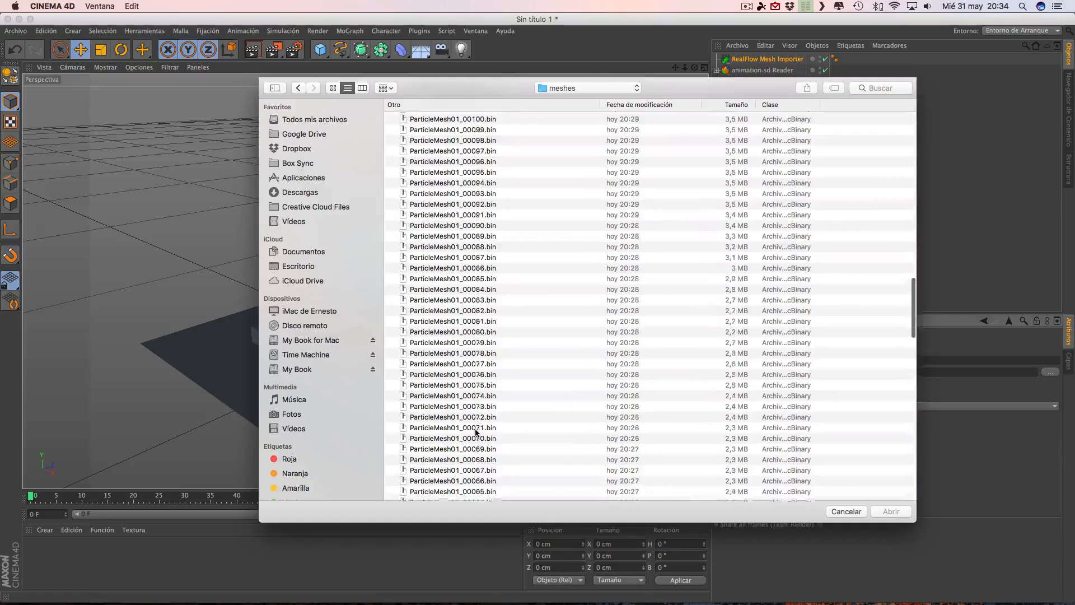
{"action": "scroll", "coordinate": [476, 432], "scroll_direction": "up", "scroll_amount": 5}
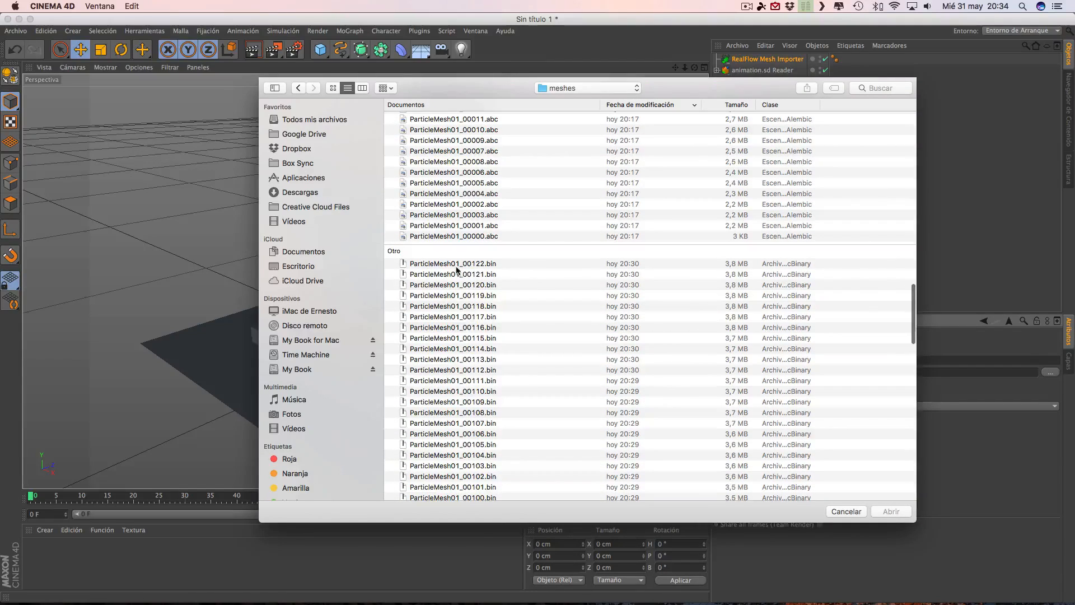
{"action": "scroll", "coordinate": [480, 347], "scroll_direction": "down", "scroll_amount": 20}
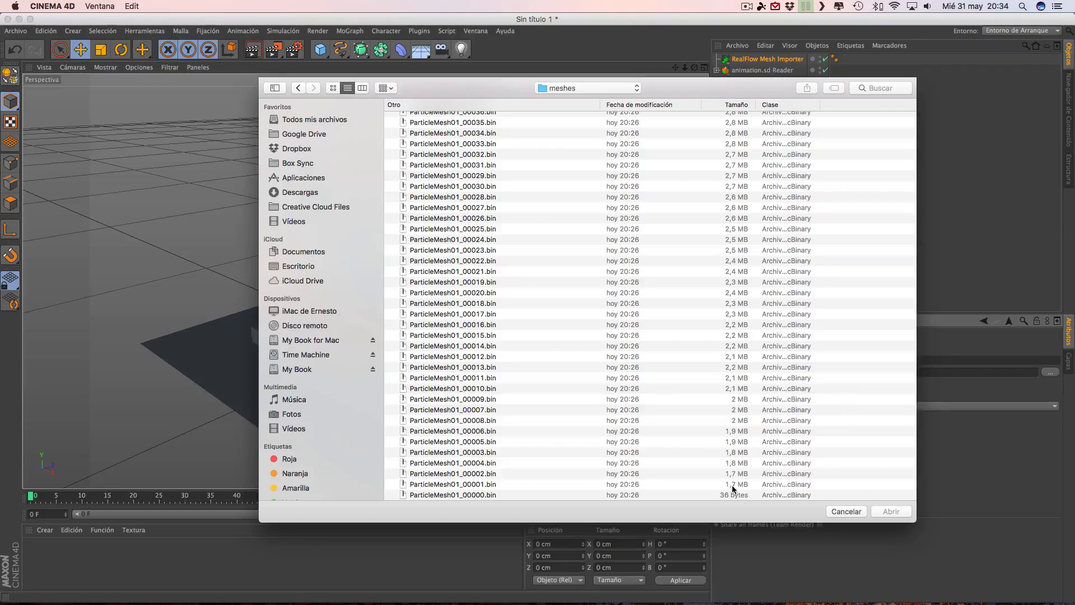
{"action": "left_click", "coordinate": [466, 485]}
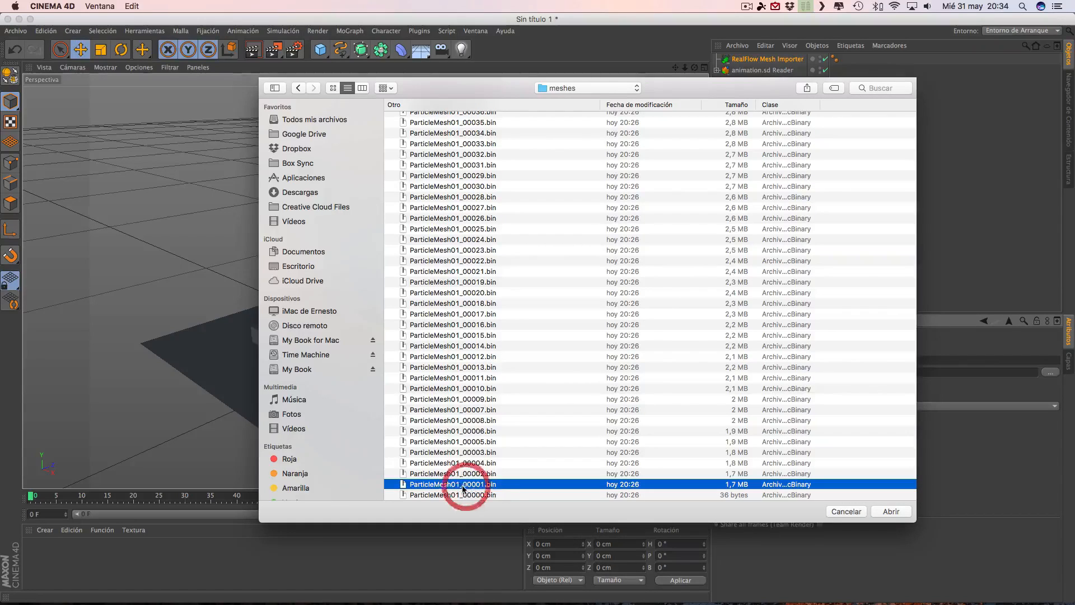
{"action": "left_click", "coordinate": [892, 512]}
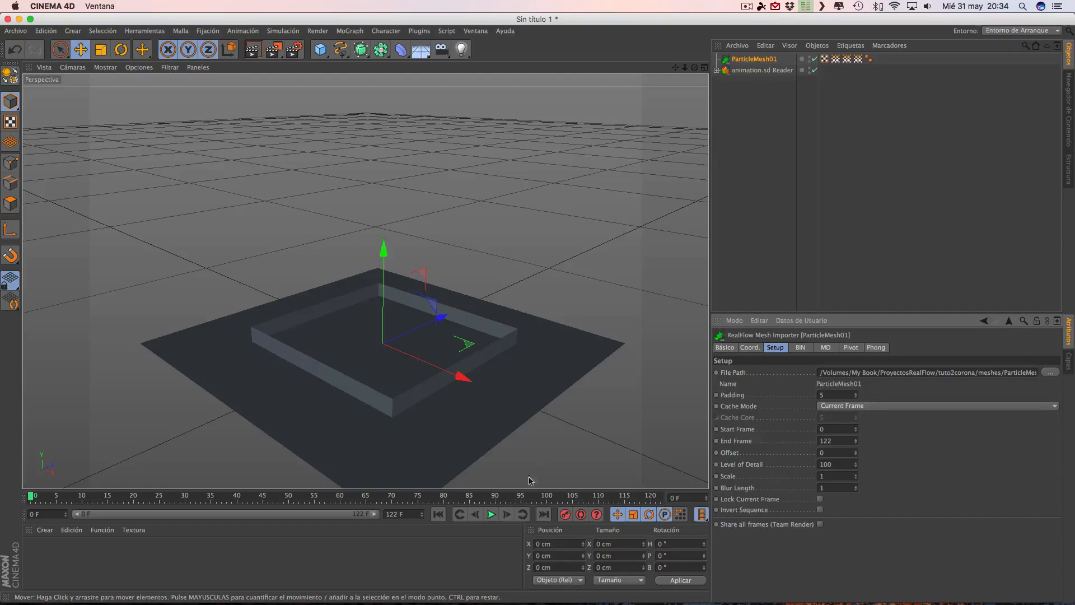
Play the imported splash mesh animation in the perspective view and stop it at frame 81
{"action": "left_click", "coordinate": [491, 515]}
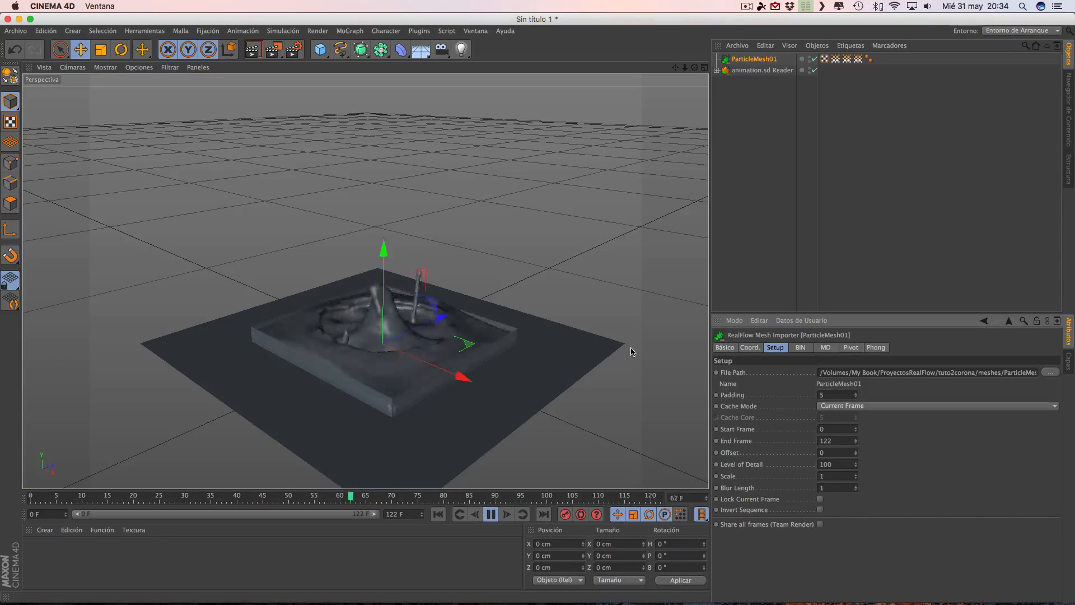
{"action": "scroll", "coordinate": [629, 353], "scroll_direction": "down", "scroll_amount": 2}
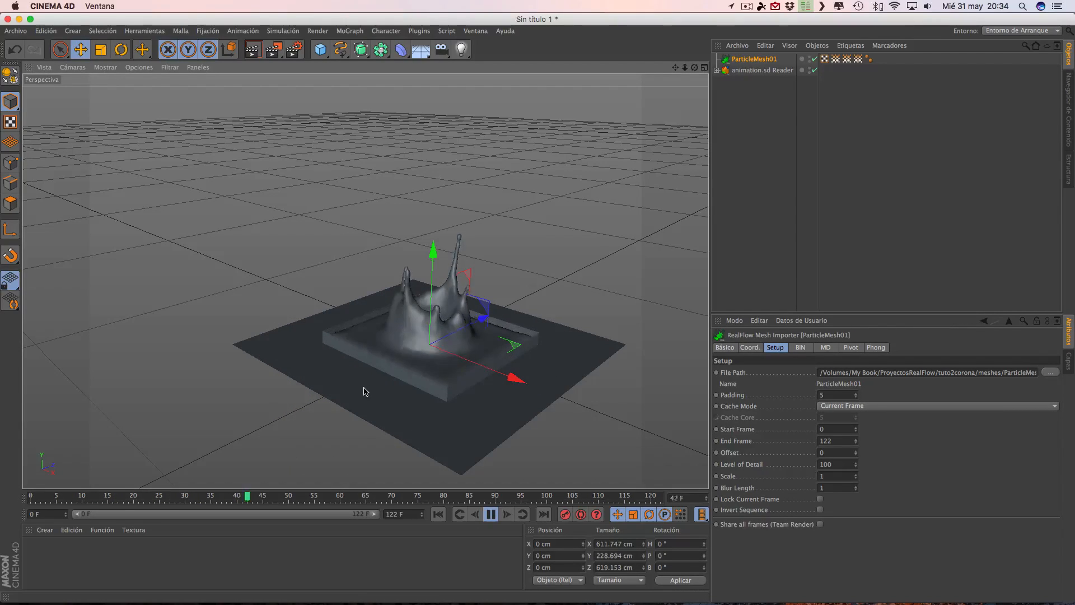
{"action": "left_click", "coordinate": [491, 514]}
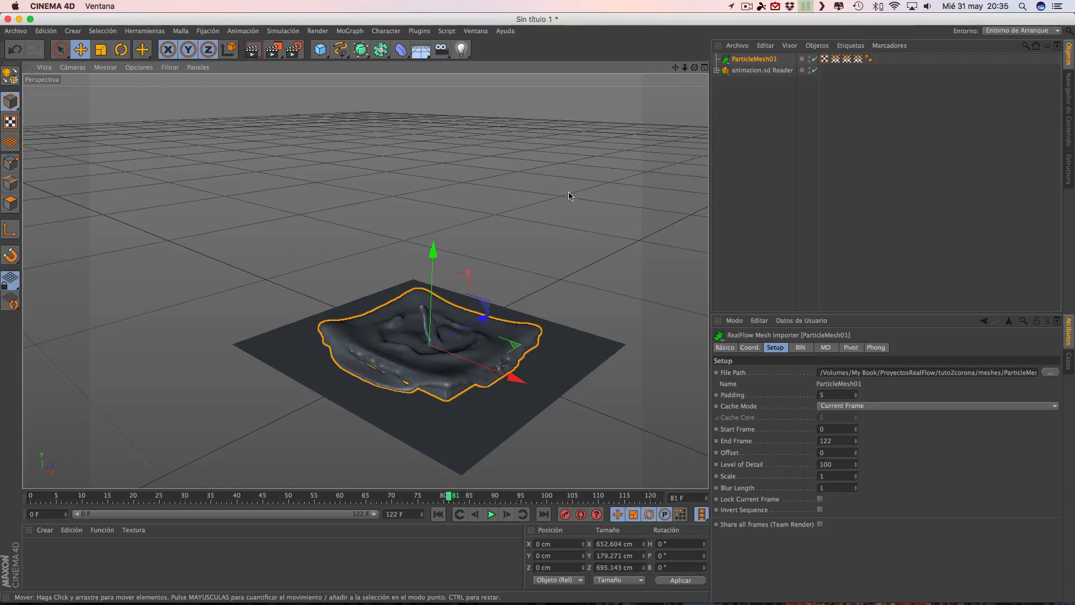
Deselect the splash mesh and look over the SteadyBAKE plugin's PLAmate and xREC commands
{"action": "left_click", "coordinate": [521, 157]}
{"action": "left_click", "coordinate": [420, 32]}
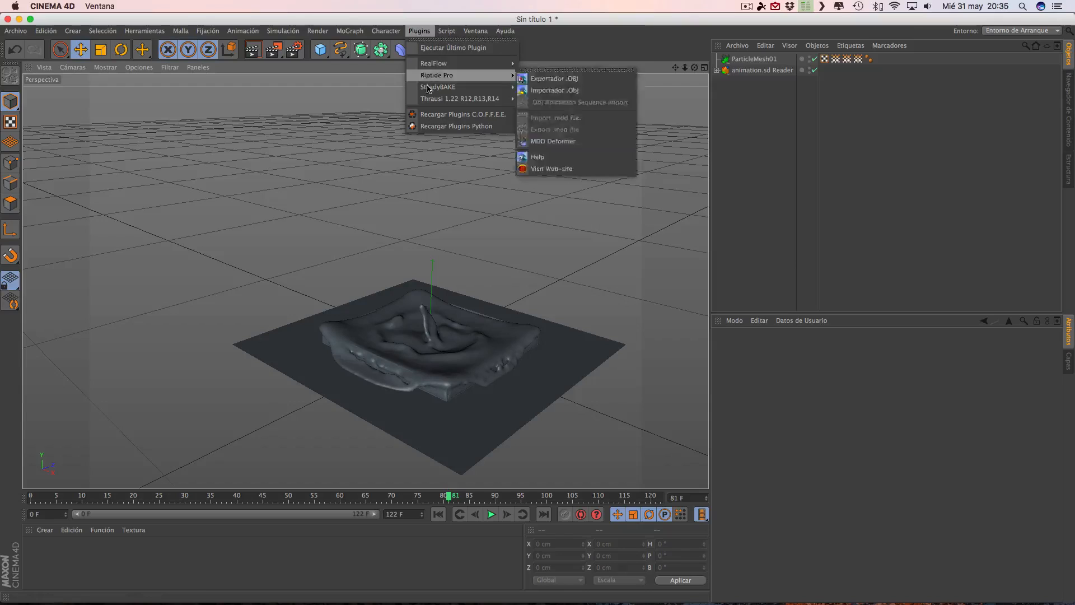
{"action": "mouse_move", "coordinate": [425, 91]}
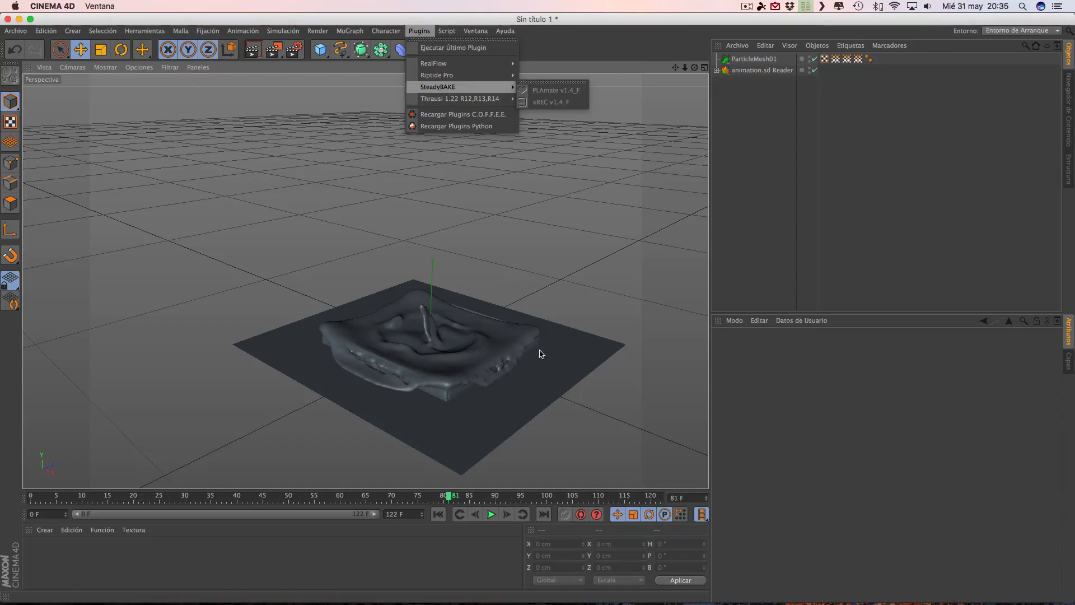
{"action": "left_click", "coordinate": [586, 300]}
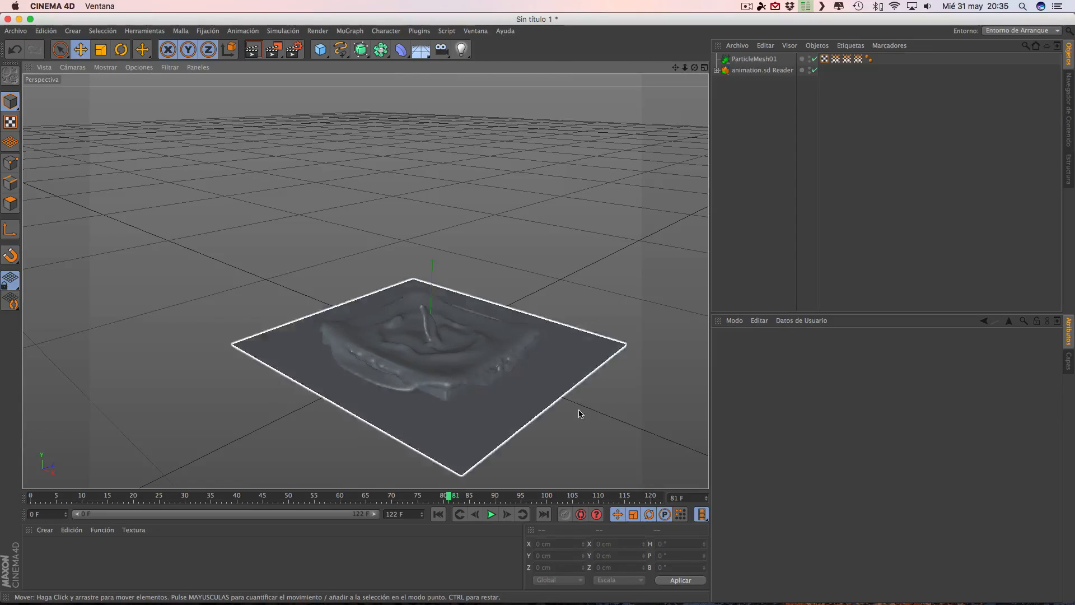
Group the ParticleMesh01 and animation.sd Reader objects under one null
{"action": "left_click_drag", "start_coordinate": [737, 92], "coordinate": [763, 56]}
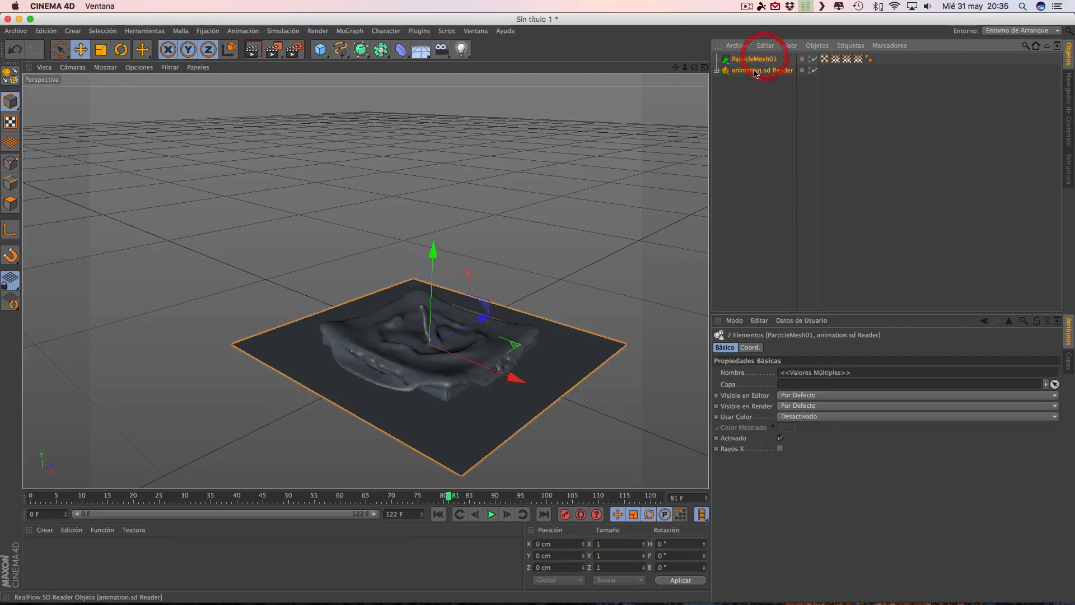
{"action": "left_click", "coordinate": [755, 72], "text": "ctrl"}
{"action": "left_click", "coordinate": [754, 72], "text": "ctrl"}
{"action": "left_click", "coordinate": [755, 72], "text": "ctrl"}
{"action": "left_click", "coordinate": [754, 72], "text": "ctrl"}
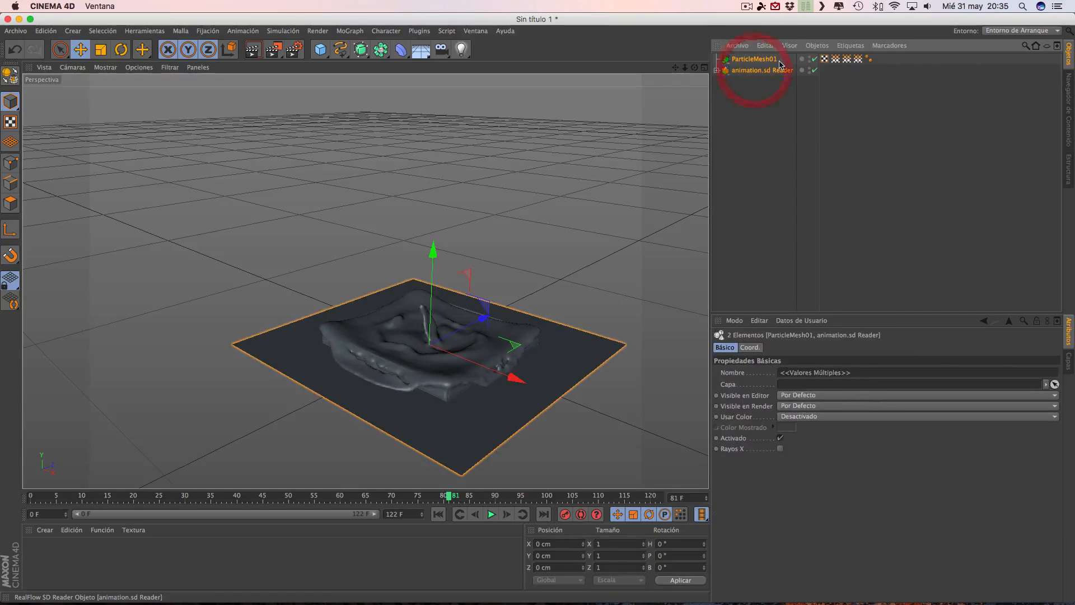
{"action": "left_click", "coordinate": [817, 45]}
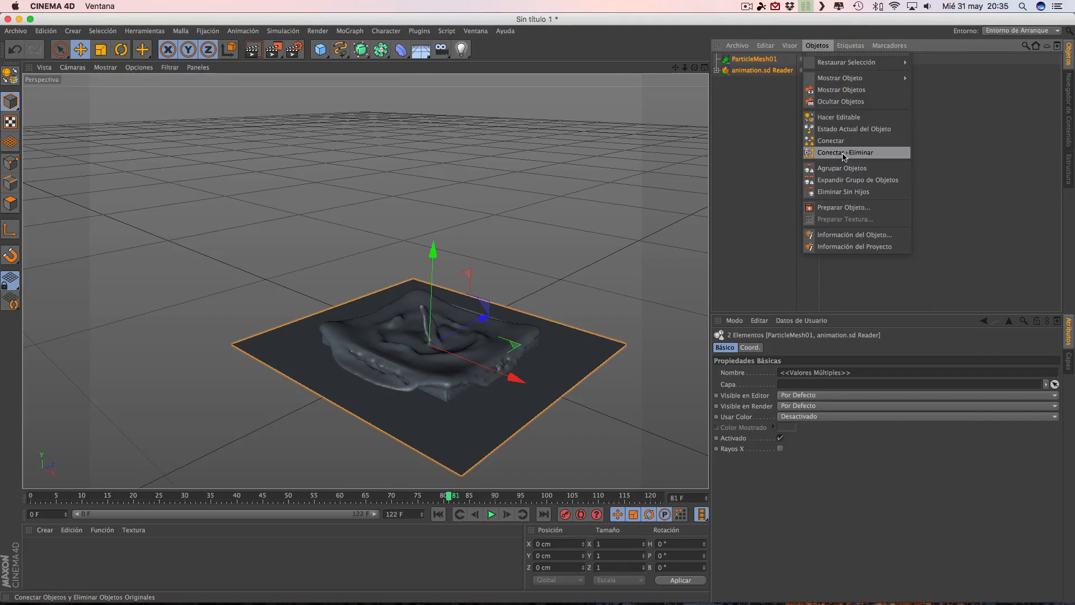
{"action": "left_click", "coordinate": [830, 169]}
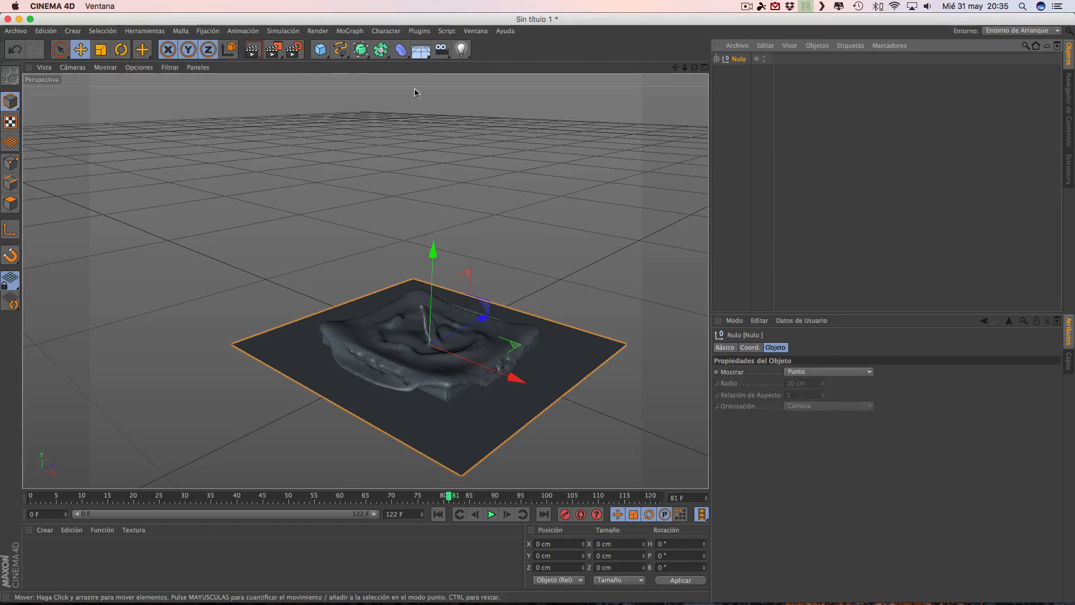
Start SteadyBAKE's xREC v1.4_F on the null group and browse to the proyectosC4D folder on My Book for its output
{"action": "left_click", "coordinate": [419, 31]}
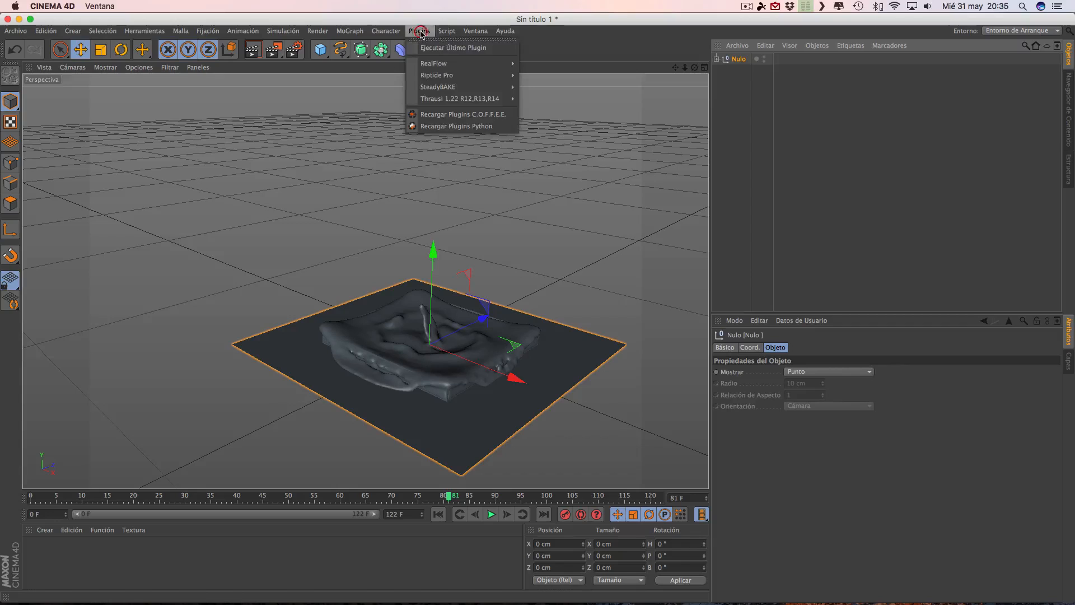
{"action": "mouse_move", "coordinate": [423, 88]}
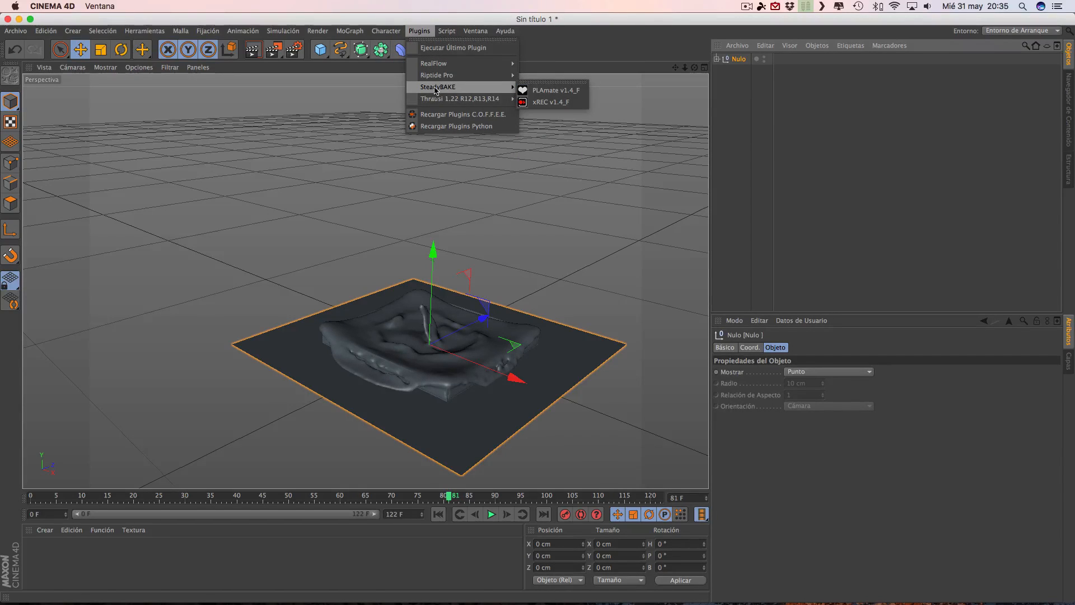
{"action": "left_click", "coordinate": [541, 103]}
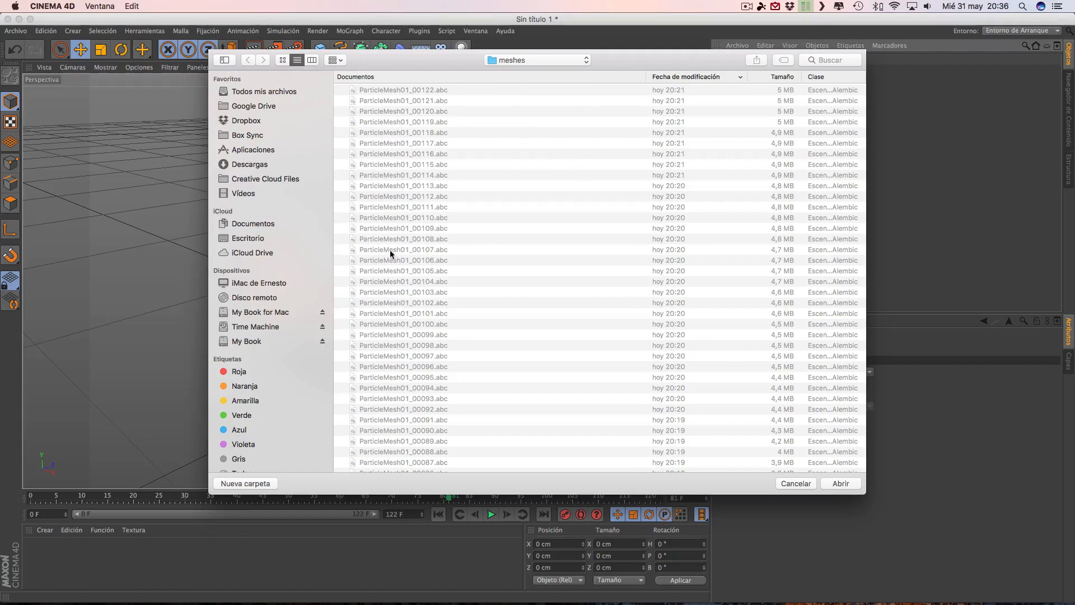
{"action": "scroll", "coordinate": [391, 254], "scroll_direction": "down", "scroll_amount": 15}
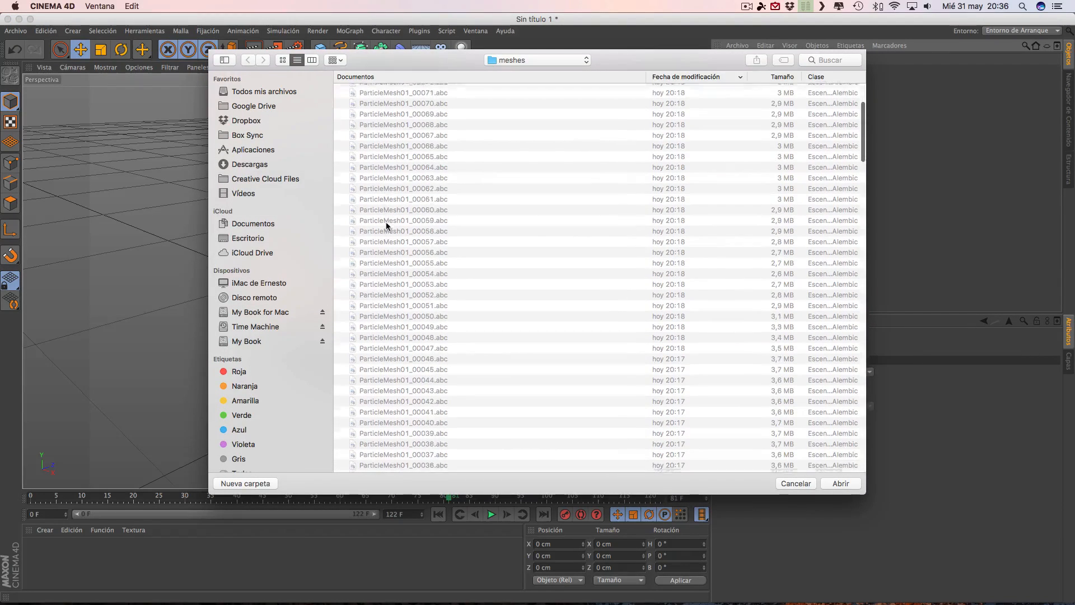
{"action": "scroll", "coordinate": [386, 226], "scroll_direction": "up", "scroll_amount": 8}
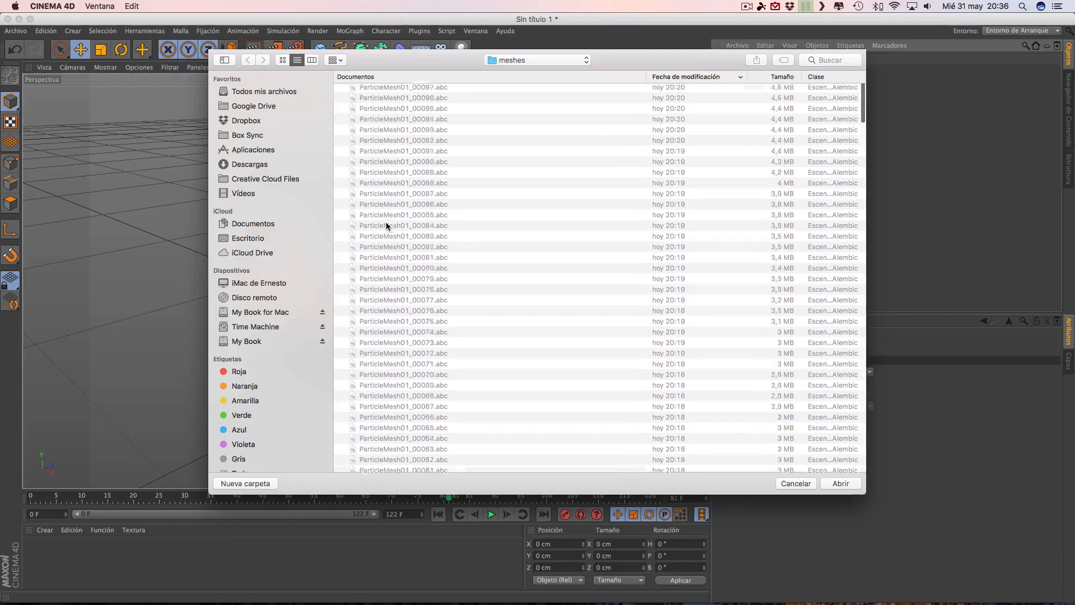
{"action": "scroll", "coordinate": [387, 226], "scroll_direction": "up", "scroll_amount": 8}
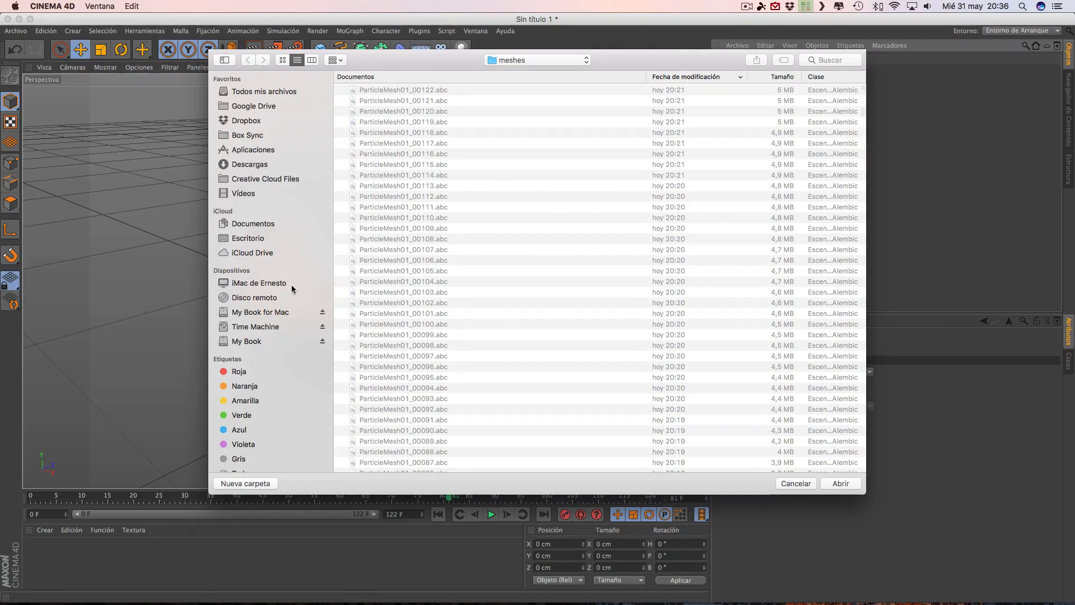
{"action": "left_click", "coordinate": [244, 342]}
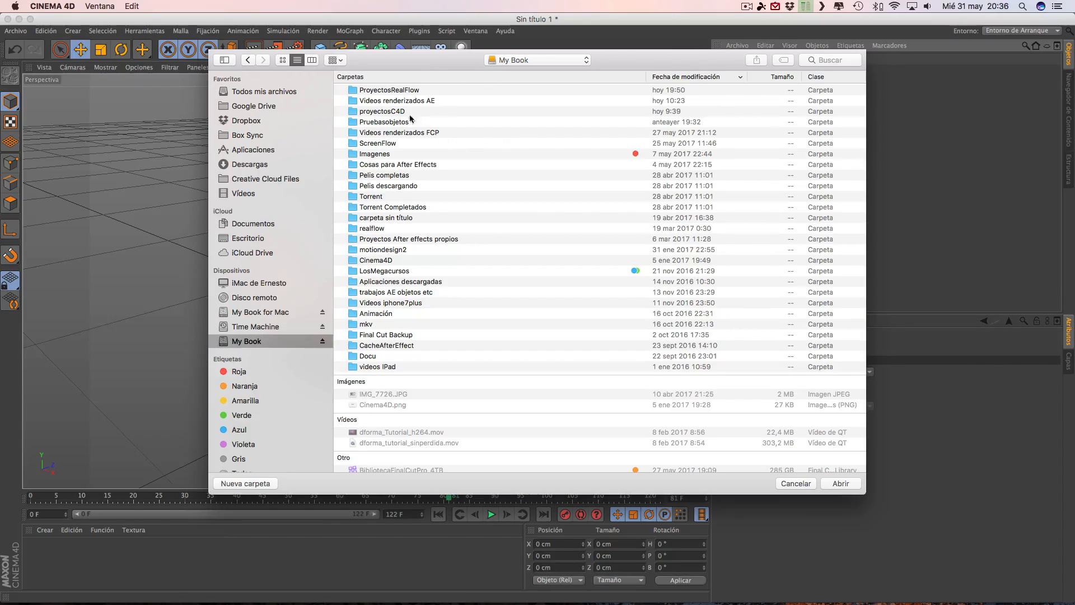
{"action": "double_click", "coordinate": [384, 112]}
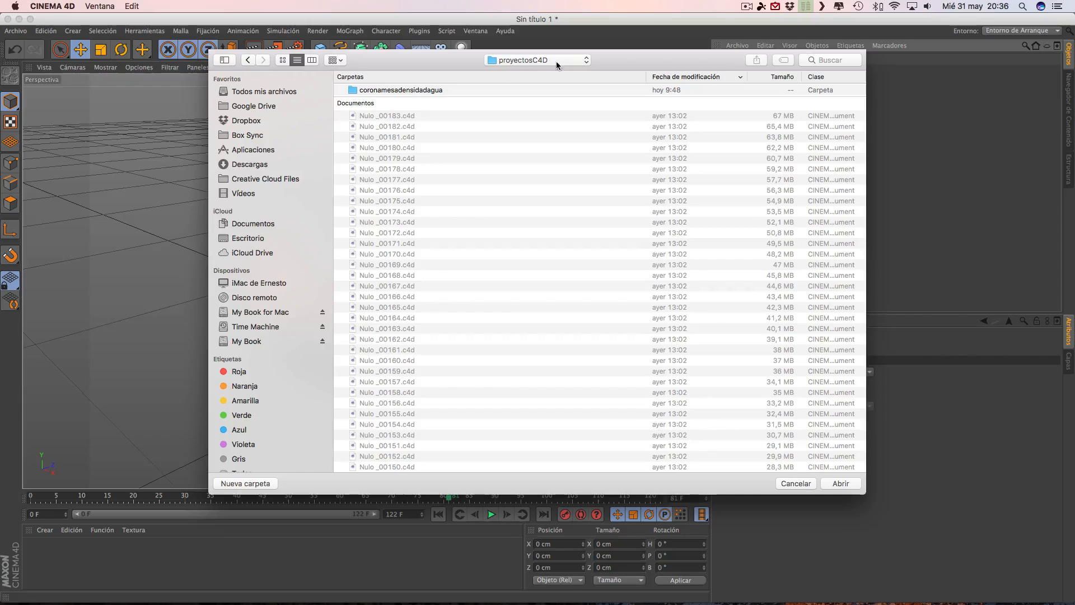
Create a Tuto2Corona folder as the output location and bake the group there as a file series with Draw and Use Texture enabled
{"action": "left_click", "coordinate": [251, 482]}
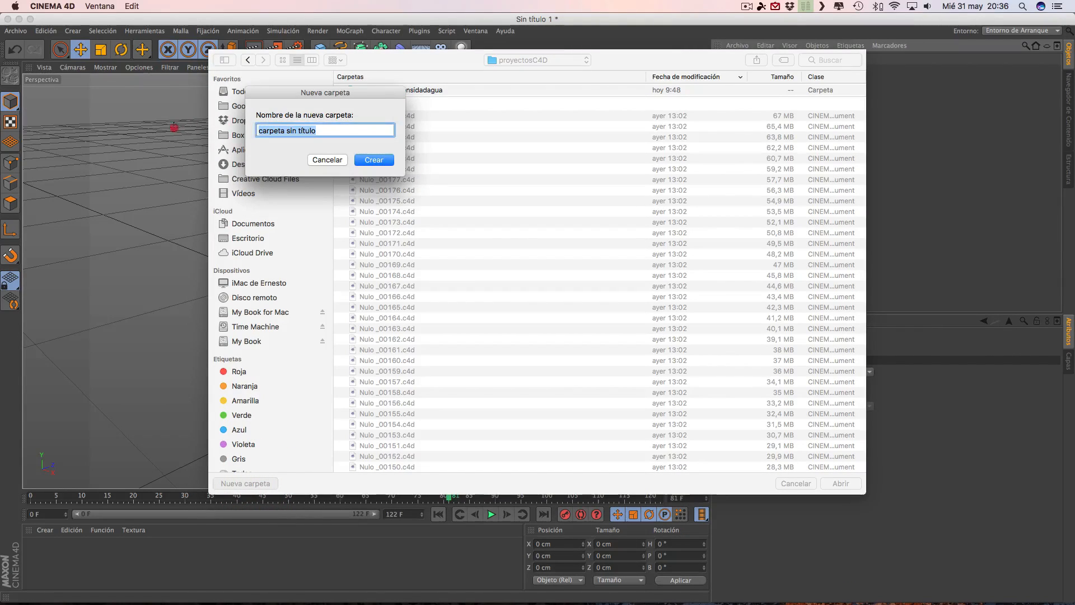
{"action": "left_click", "coordinate": [173, 128]}
{"action": "type", "text": "Tuto2Corona"}
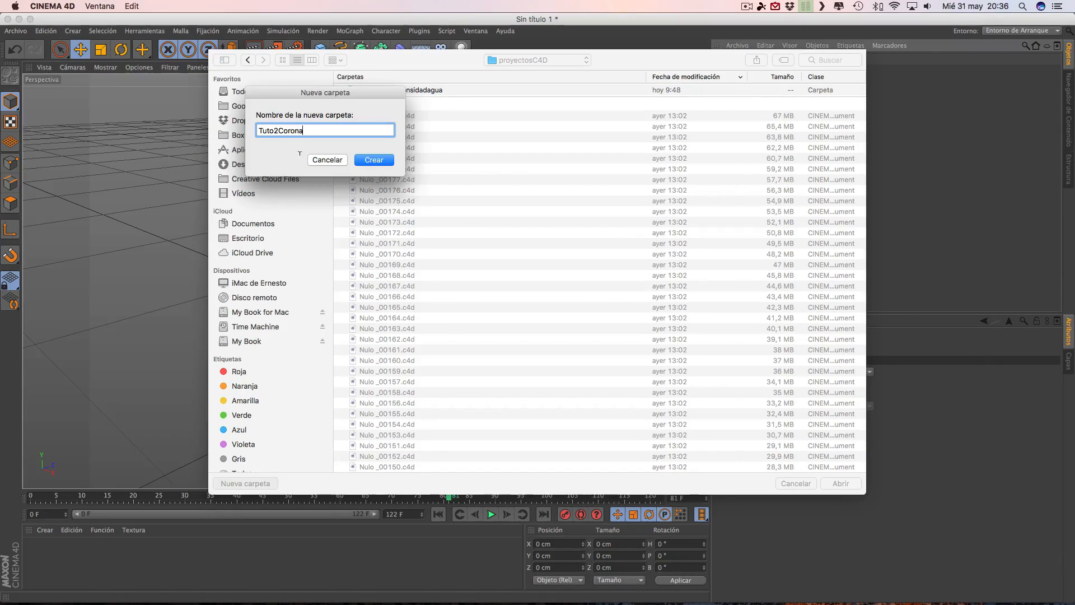
{"action": "left_click", "coordinate": [379, 160]}
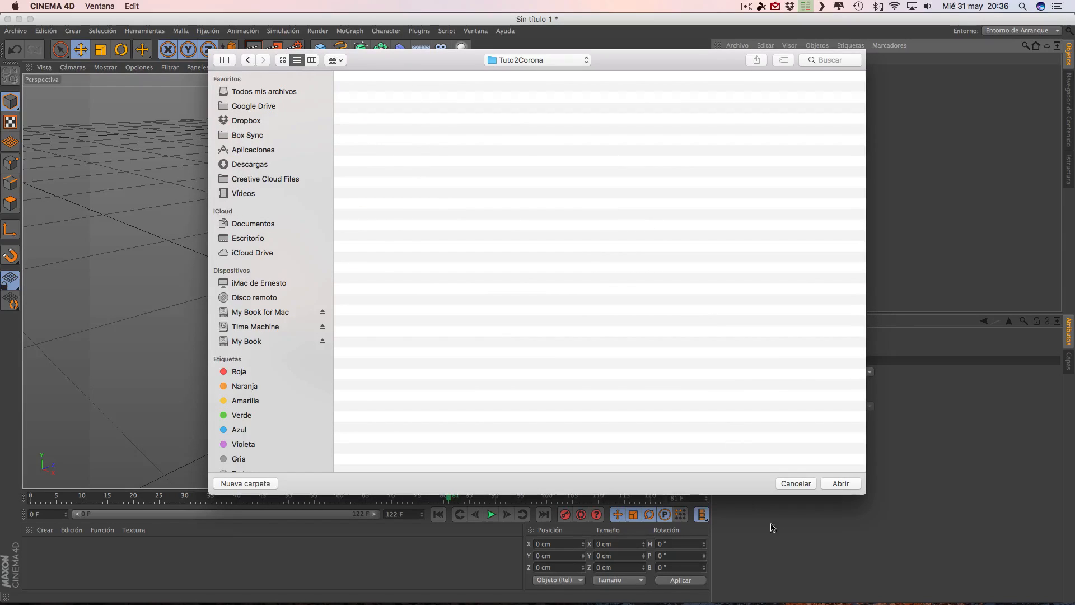
{"action": "left_click", "coordinate": [841, 484]}
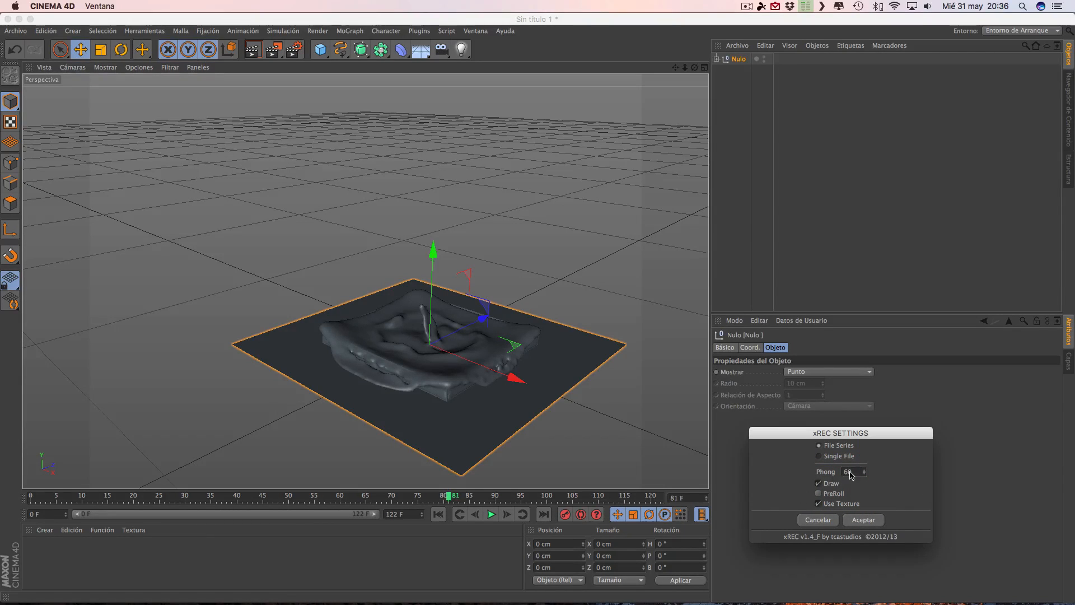
{"action": "left_click", "coordinate": [863, 520]}
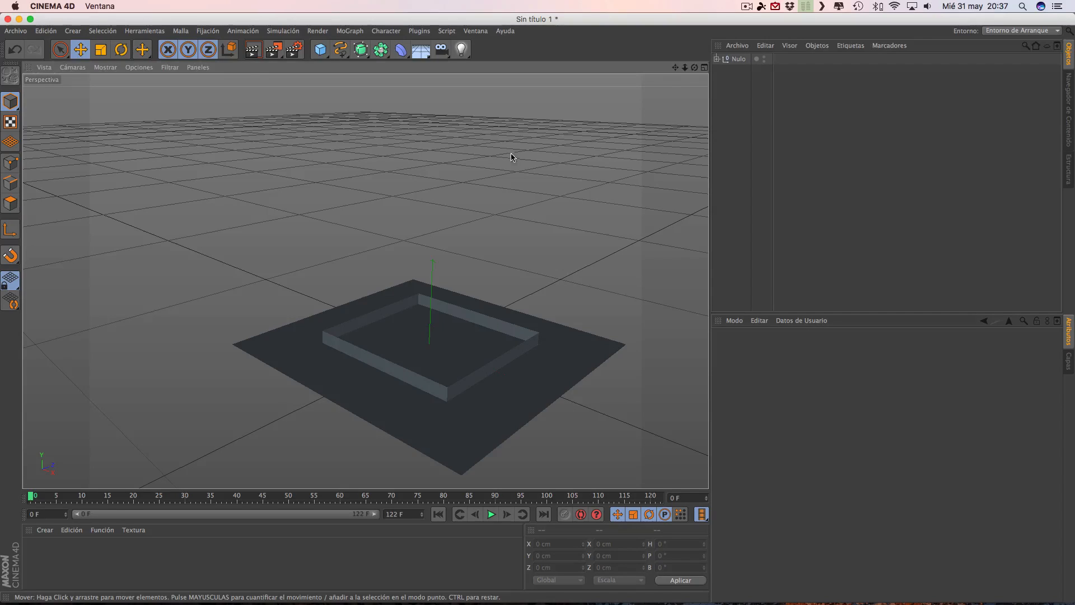
Close the splash project without saving the changes and quit Cinema 4D
{"action": "left_click", "coordinate": [16, 31]}
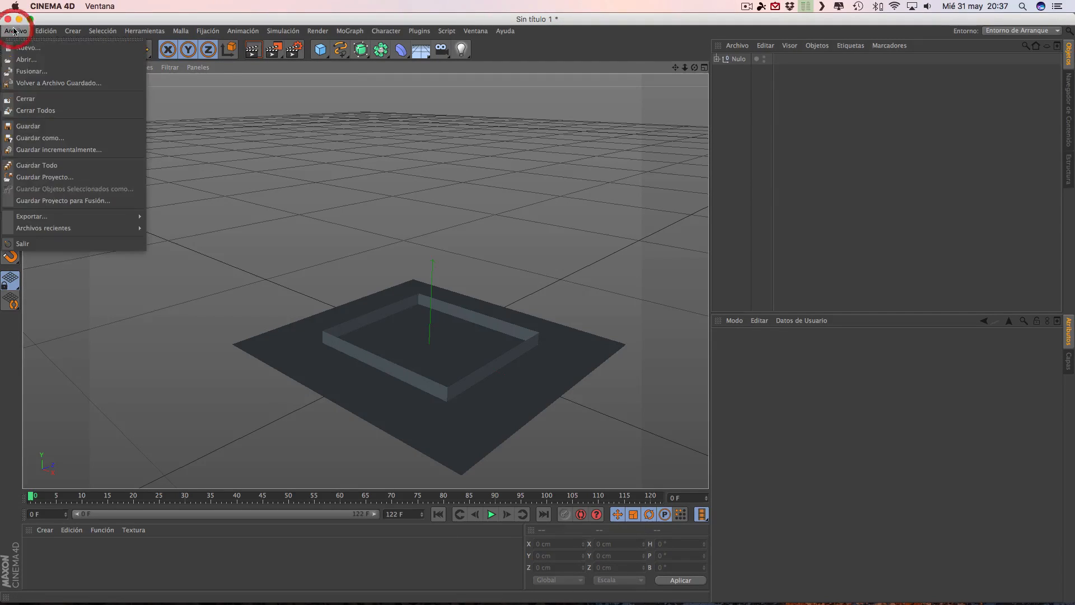
{"action": "left_click", "coordinate": [30, 100]}
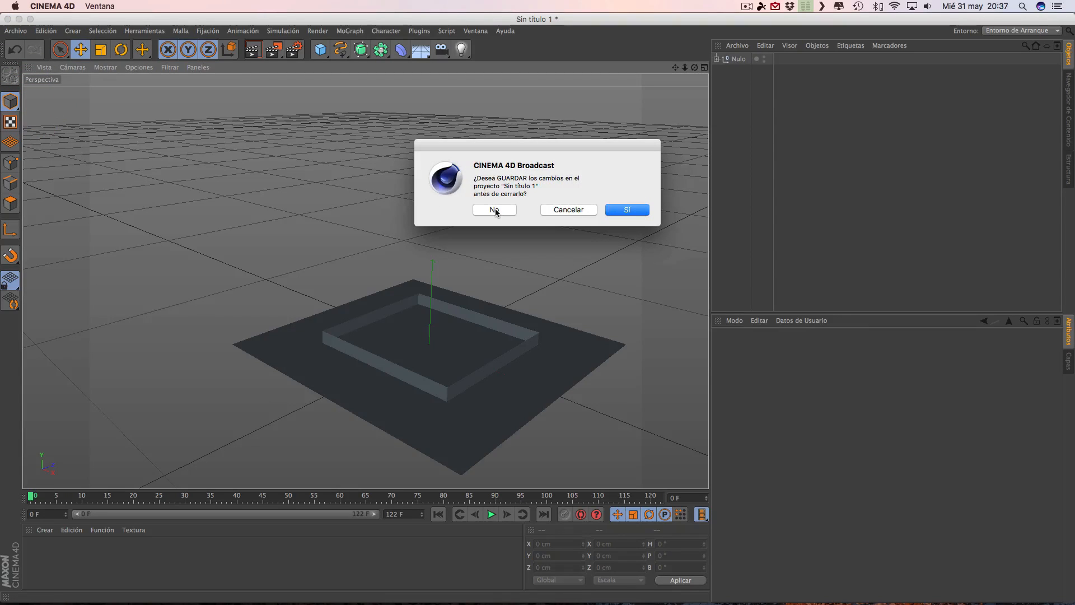
{"action": "left_click", "coordinate": [493, 209]}
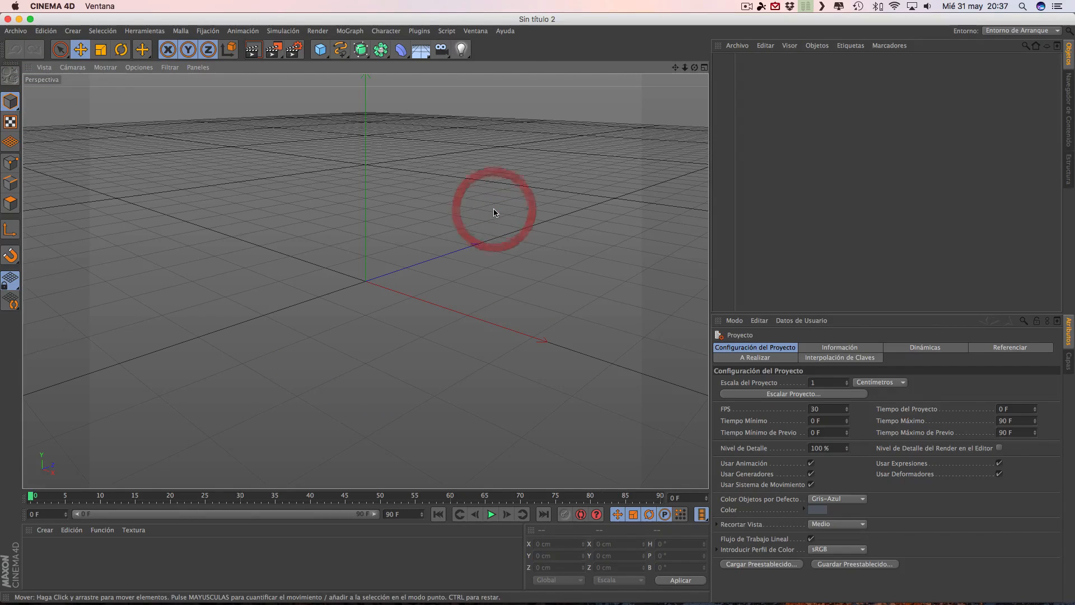
{"action": "left_click", "coordinate": [12, 31]}
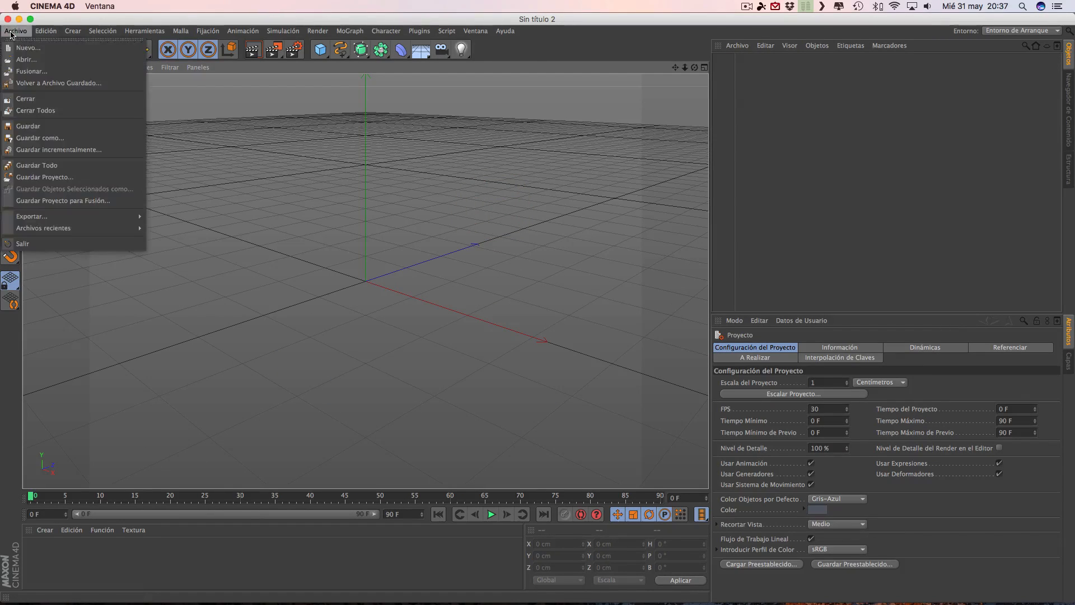
{"action": "left_click", "coordinate": [26, 247]}
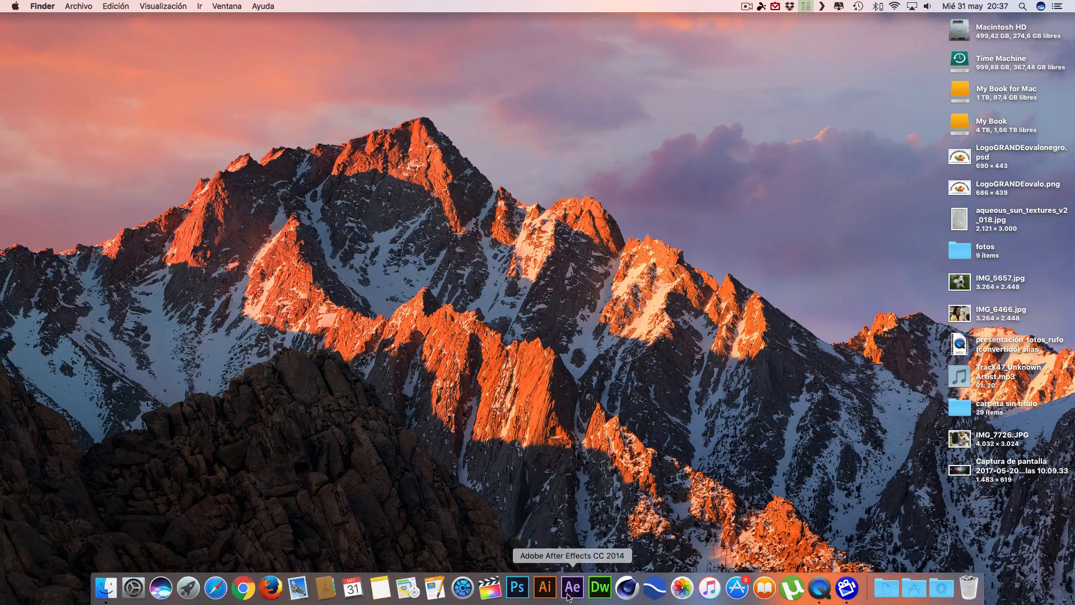
Switch to After Effects CC 2014 and create a 1920 × 1080 px composition, Comp 1, at 30 fps lasting 10 seconds
{"action": "left_click", "coordinate": [578, 592]}
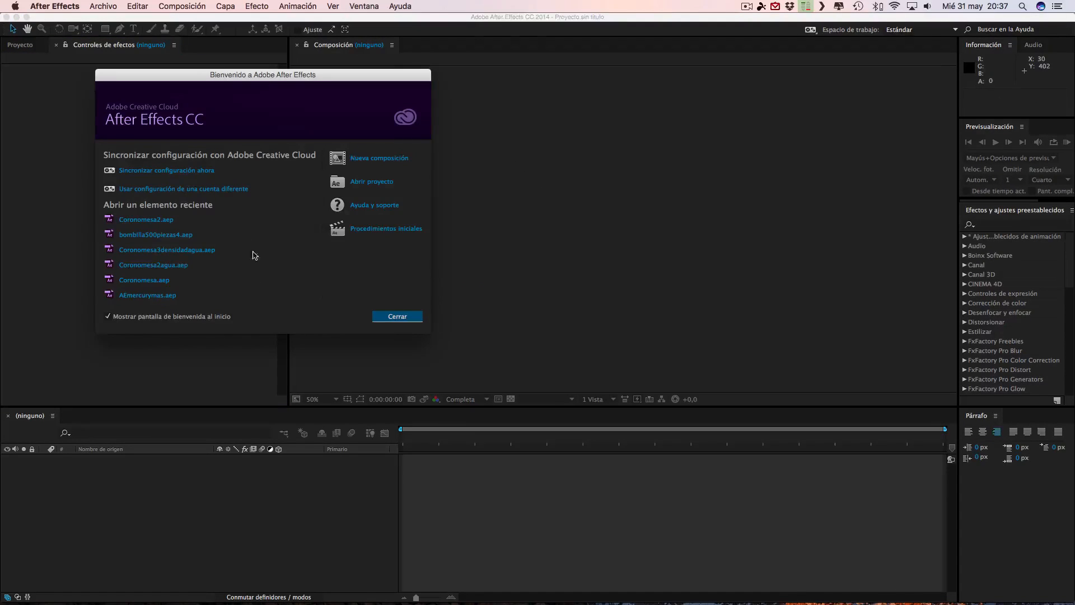
{"action": "left_click", "coordinate": [401, 315]}
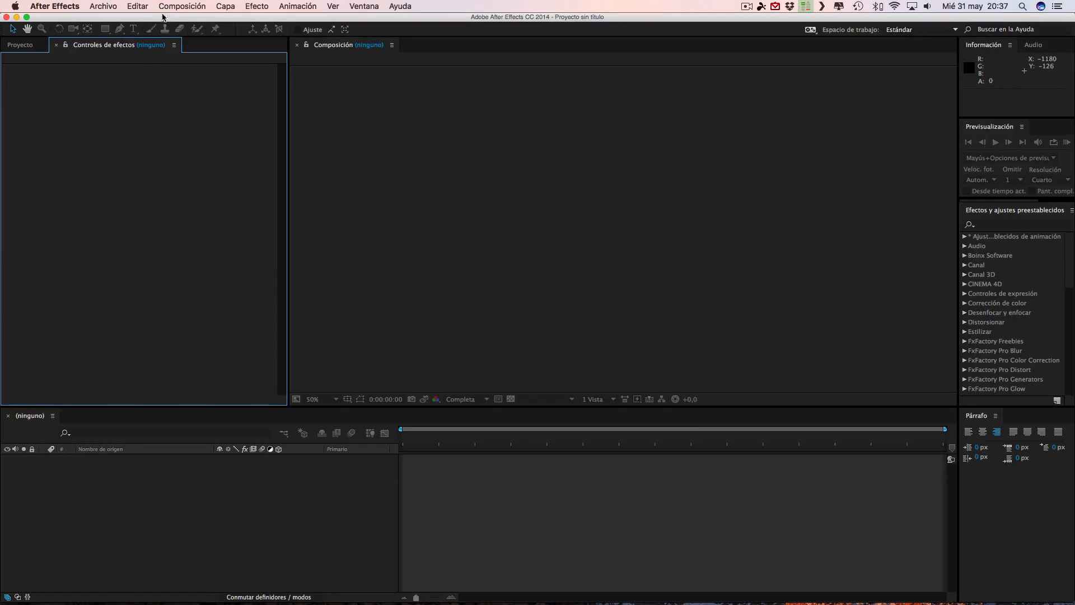
{"action": "left_click", "coordinate": [182, 6]}
{"action": "left_click", "coordinate": [232, 50]}
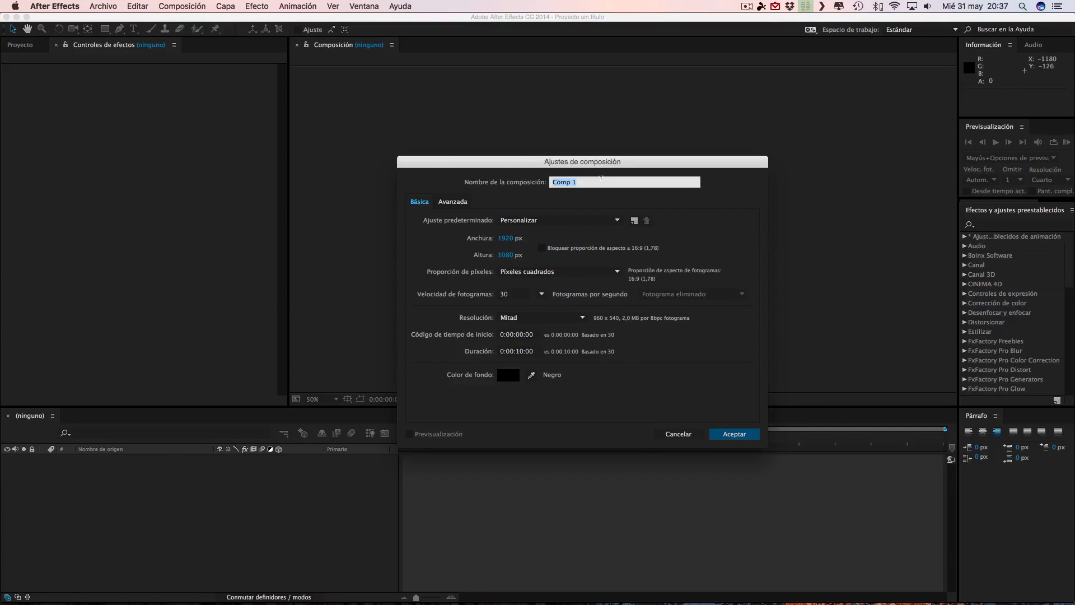
{"action": "left_click", "coordinate": [738, 434]}
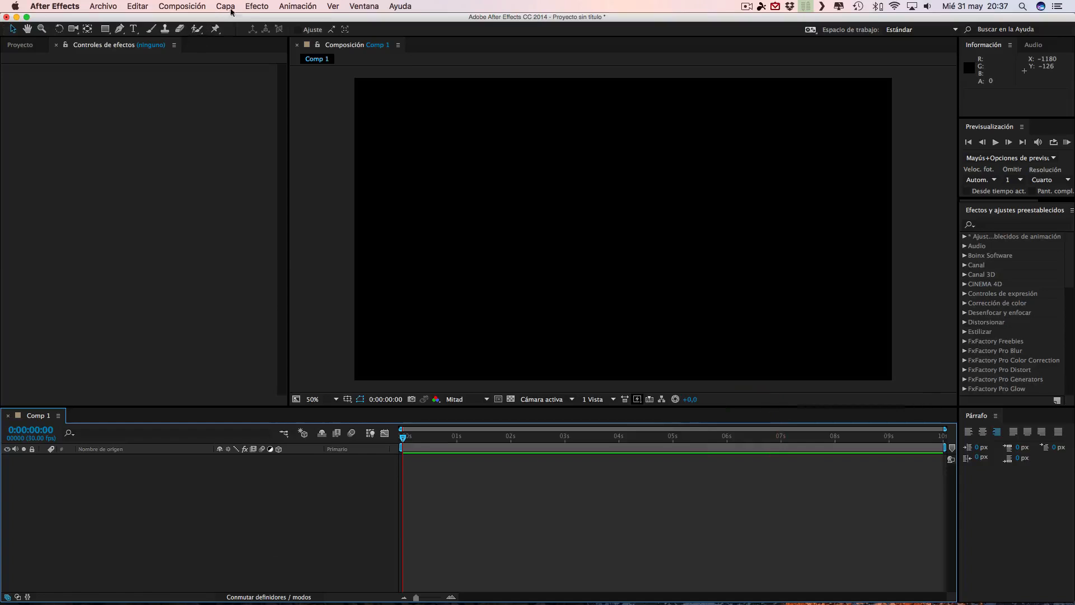
Add a black 1920 × 1080 px solid layer named E3D to the composition
{"action": "left_click", "coordinate": [257, 6]}
{"action": "left_click", "coordinate": [126, 523]}
{"action": "left_click", "coordinate": [225, 6]}
{"action": "mouse_move", "coordinate": [240, 19]}
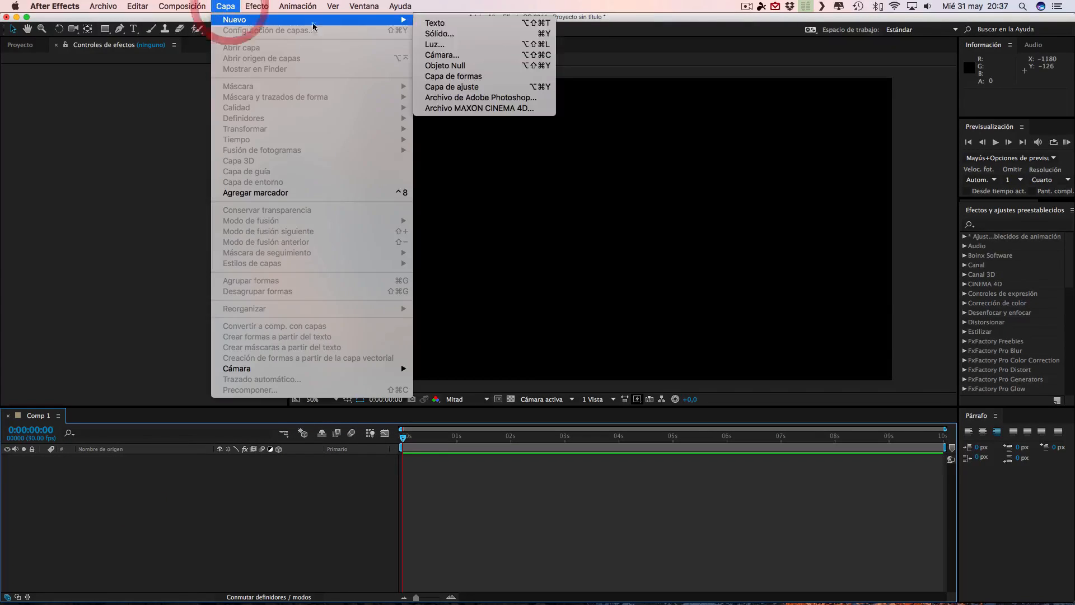
{"action": "left_click", "coordinate": [440, 35]}
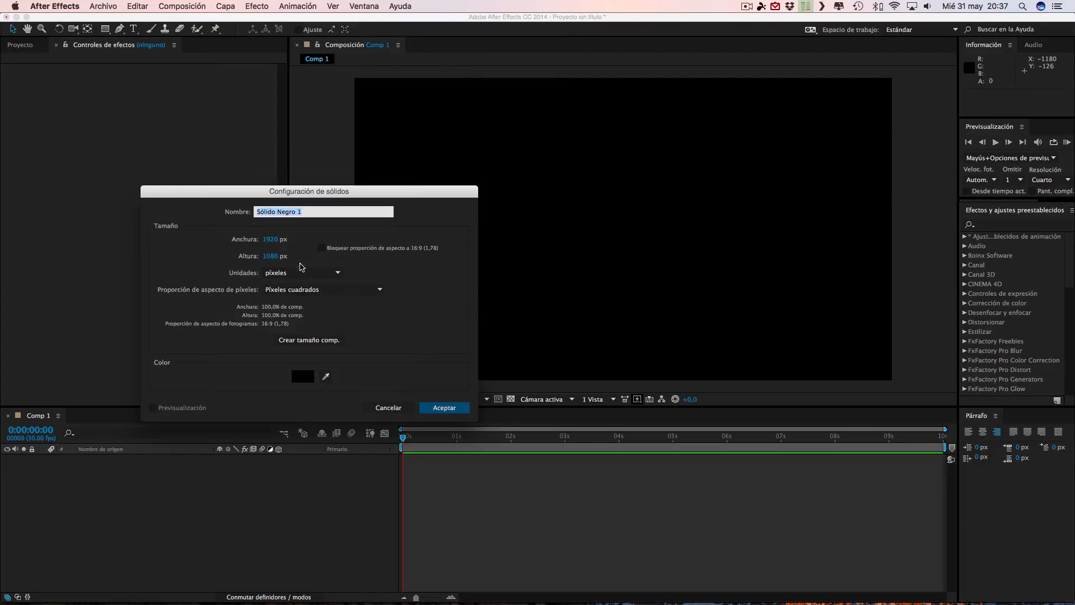
{"action": "left_click", "coordinate": [234, 208]}
{"action": "type", "text": "E3D"}
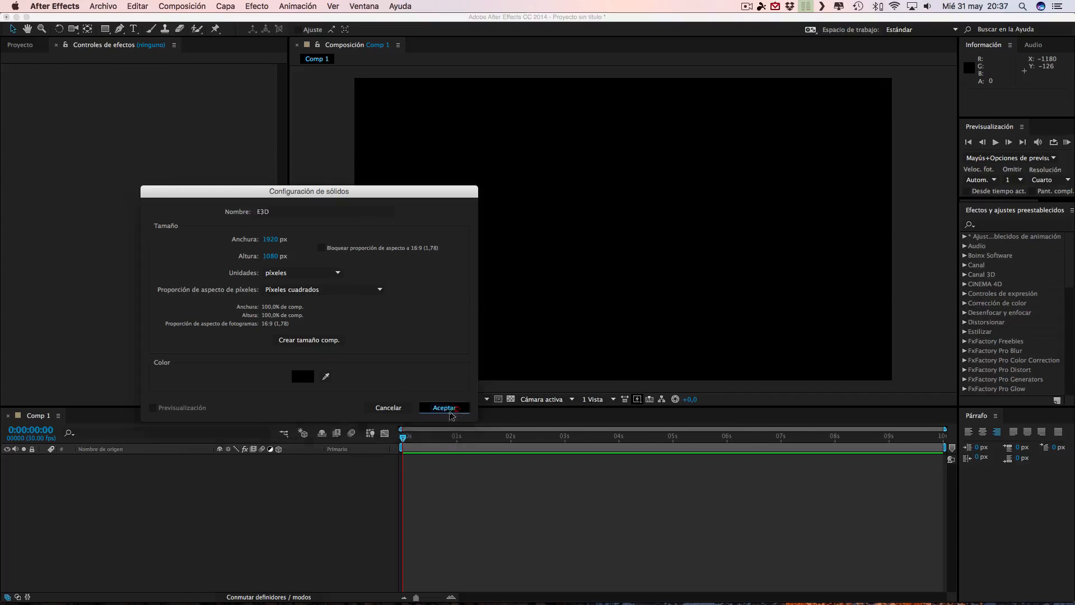
{"action": "left_click", "coordinate": [444, 408]}
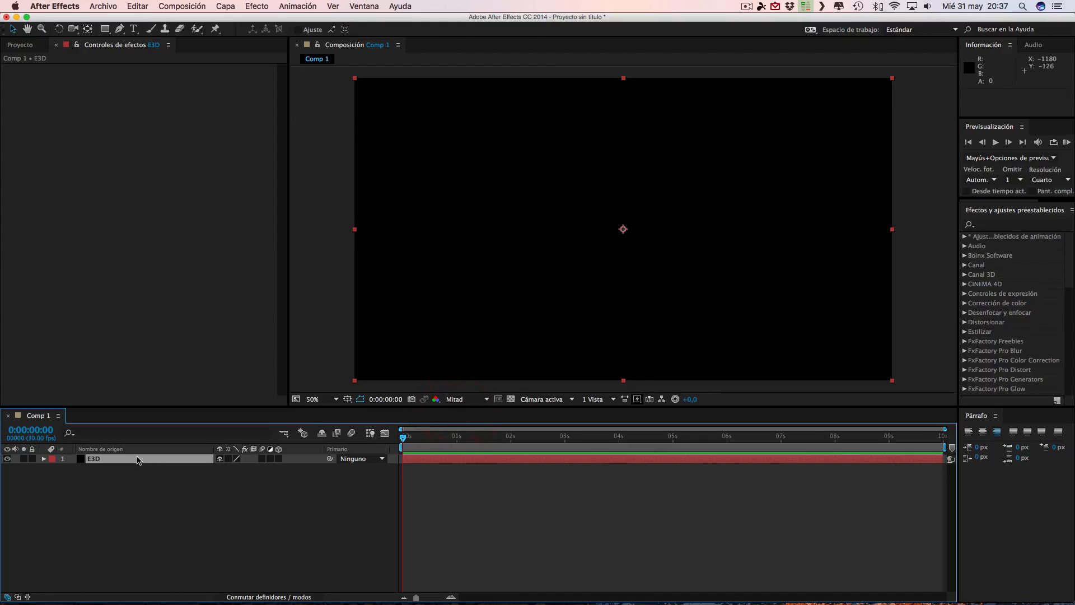
Apply the Video Copilot Element effect to the E3D layer and open its Scene Setup
{"action": "left_click", "coordinate": [250, 7]}
{"action": "mouse_move", "coordinate": [345, 575]}
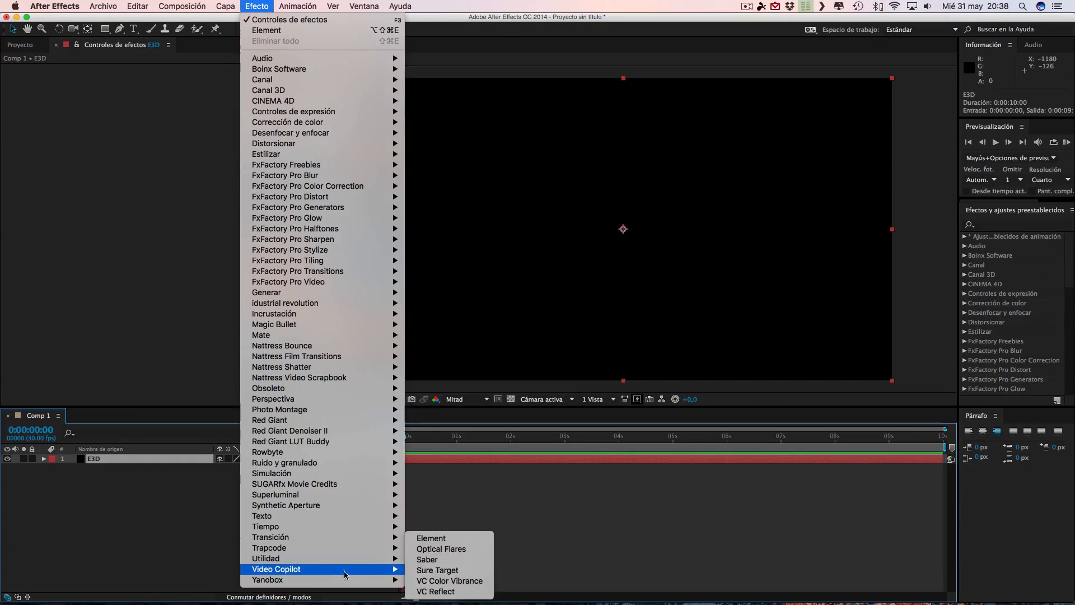
{"action": "left_click", "coordinate": [431, 538]}
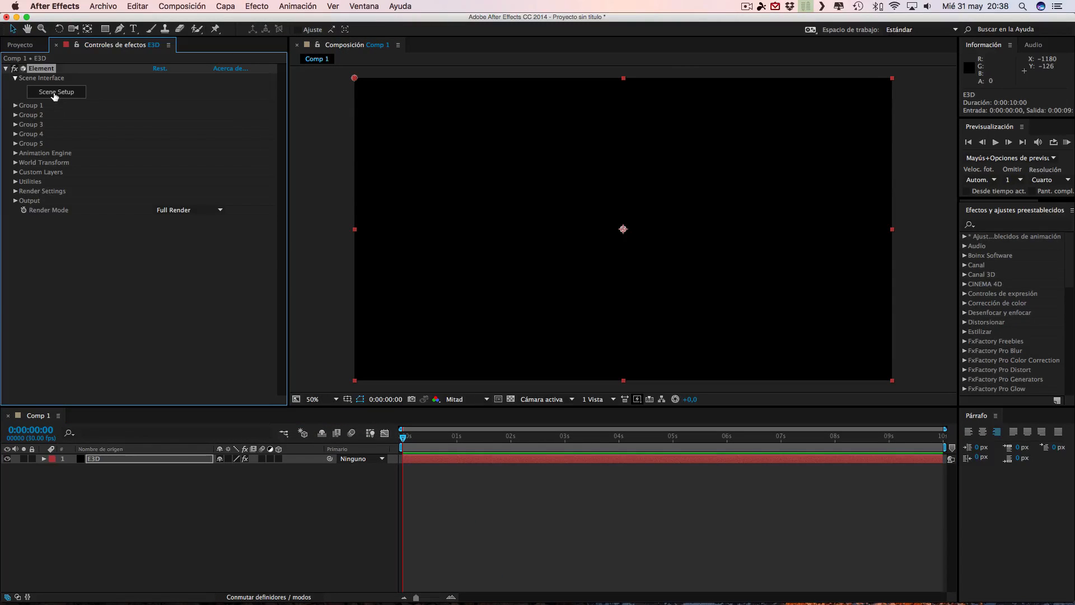
{"action": "left_click", "coordinate": [55, 93]}
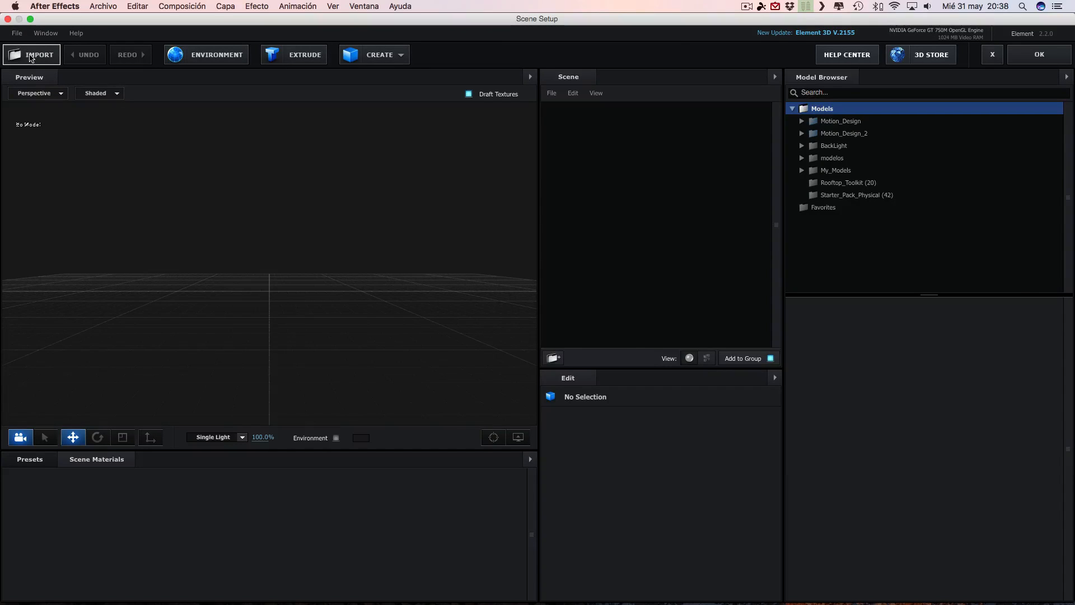
Start a 3D sequence import and browse to the Tuto2Corona folder inside proyectosC4D on My Book
{"action": "left_click", "coordinate": [17, 33]}
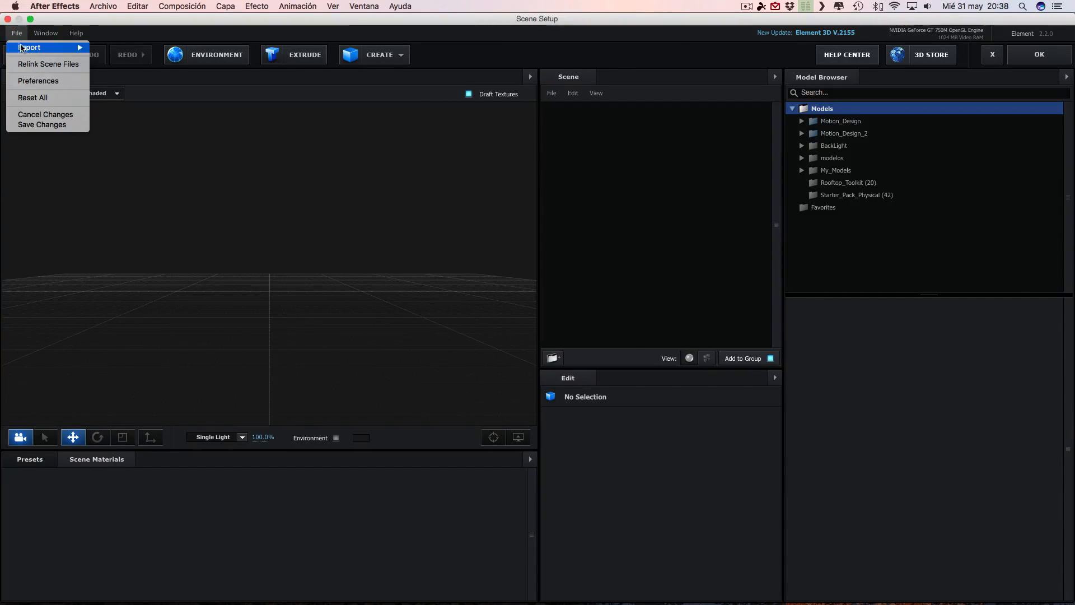
{"action": "mouse_move", "coordinate": [84, 48]}
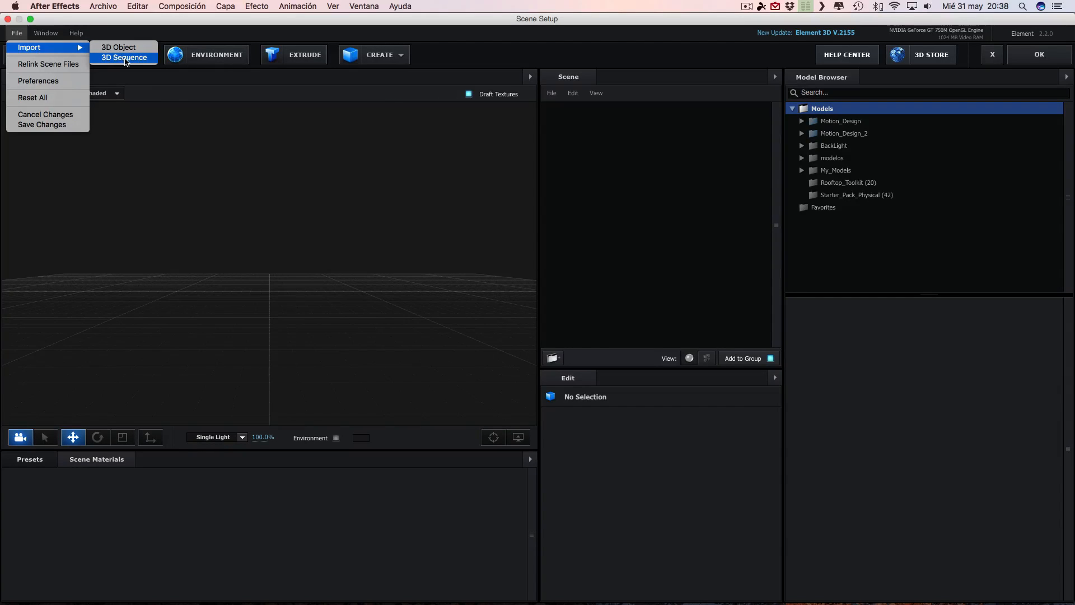
{"action": "left_click", "coordinate": [126, 58]}
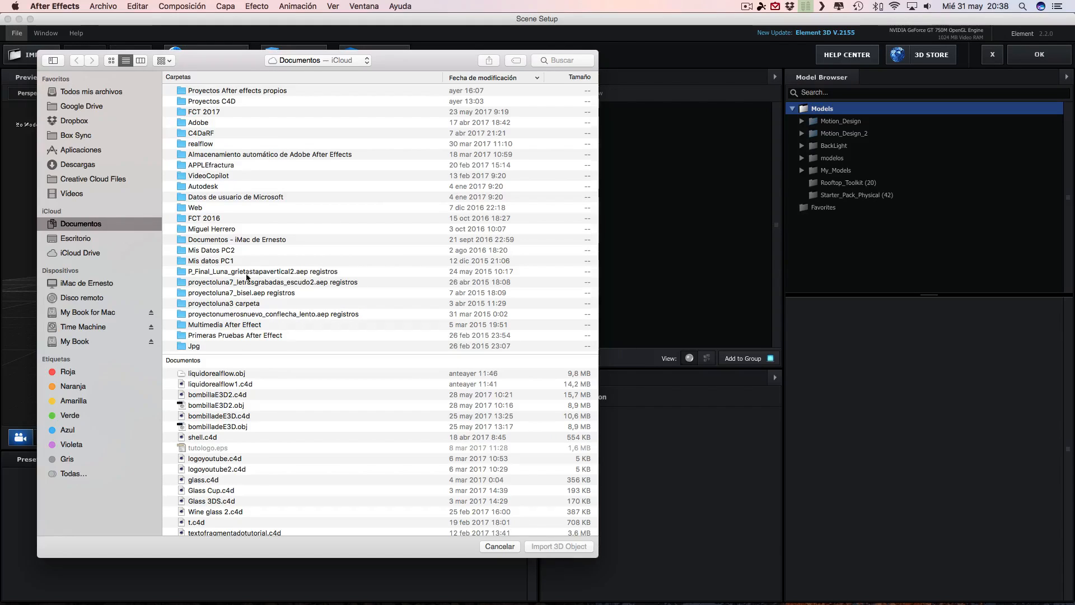
{"action": "left_click", "coordinate": [70, 341]}
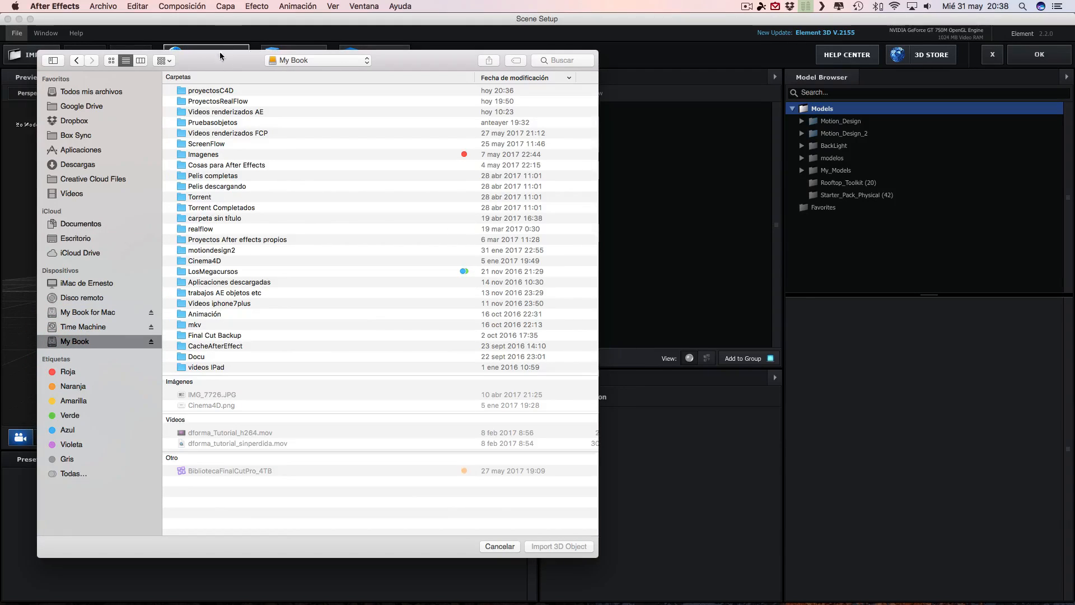
{"action": "double_click", "coordinate": [215, 91]}
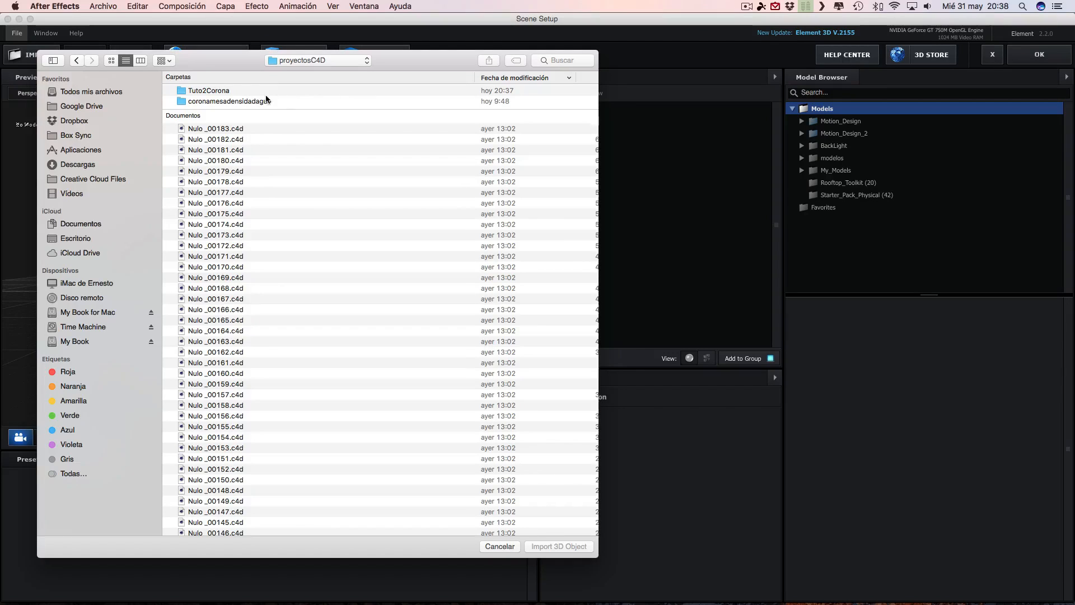
{"action": "double_click", "coordinate": [215, 91]}
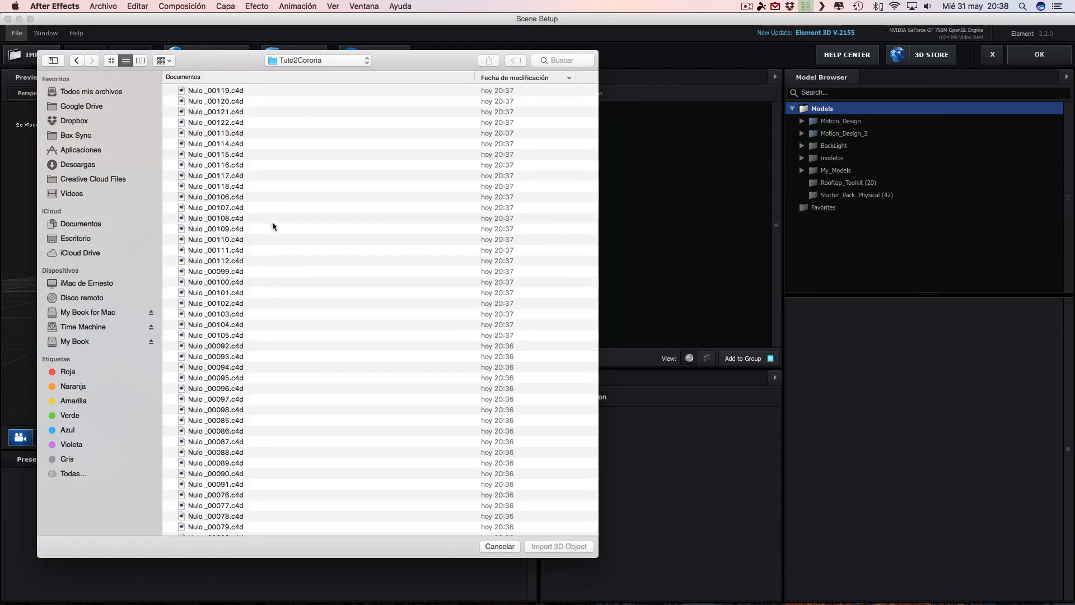
Import the sequence starting from Nulo _00001.c4d, keeping the default sequence import preferences with Load Animation enabled
{"action": "scroll", "coordinate": [205, 291], "scroll_direction": "down", "scroll_amount": 2}
{"action": "scroll", "coordinate": [206, 292], "scroll_direction": "down", "scroll_amount": 10}
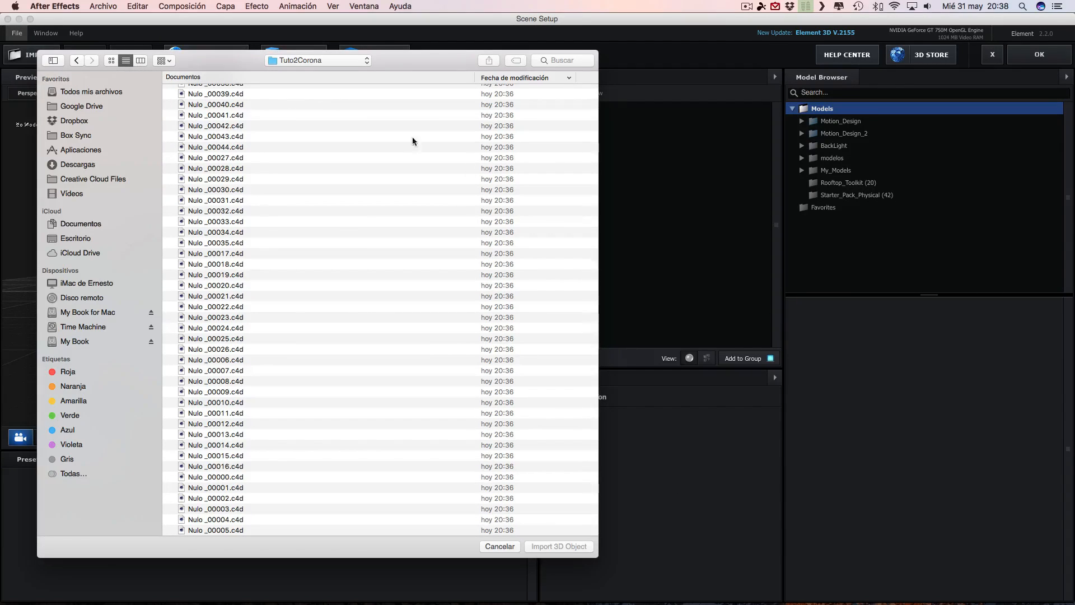
{"action": "left_click_drag", "start_coordinate": [597, 555], "coordinate": [793, 553]}
{"action": "scroll", "coordinate": [537, 412], "scroll_direction": "down", "scroll_amount": 1}
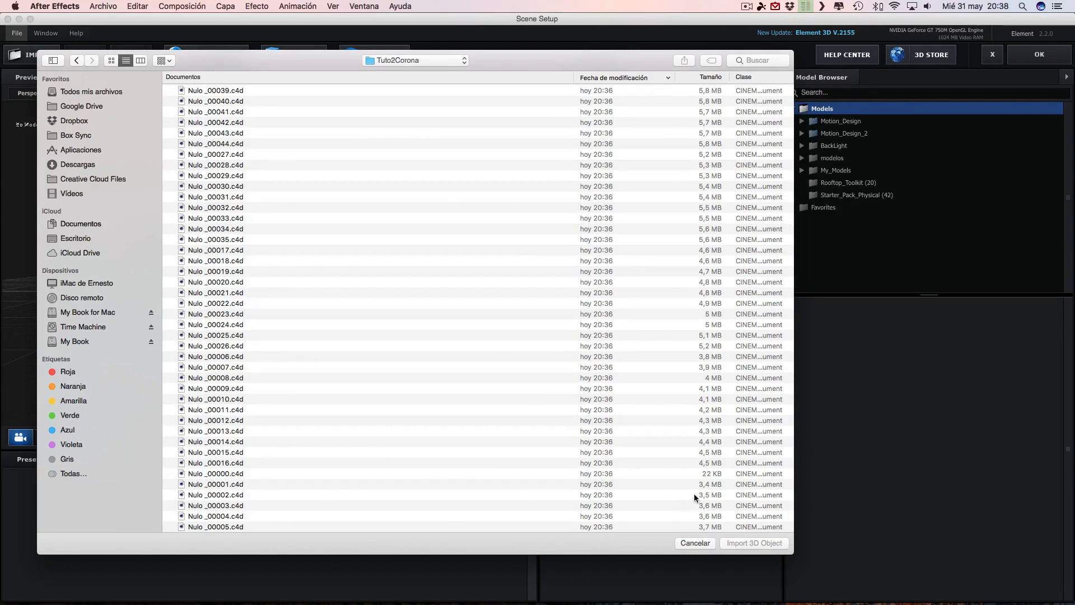
{"action": "left_click", "coordinate": [338, 484]}
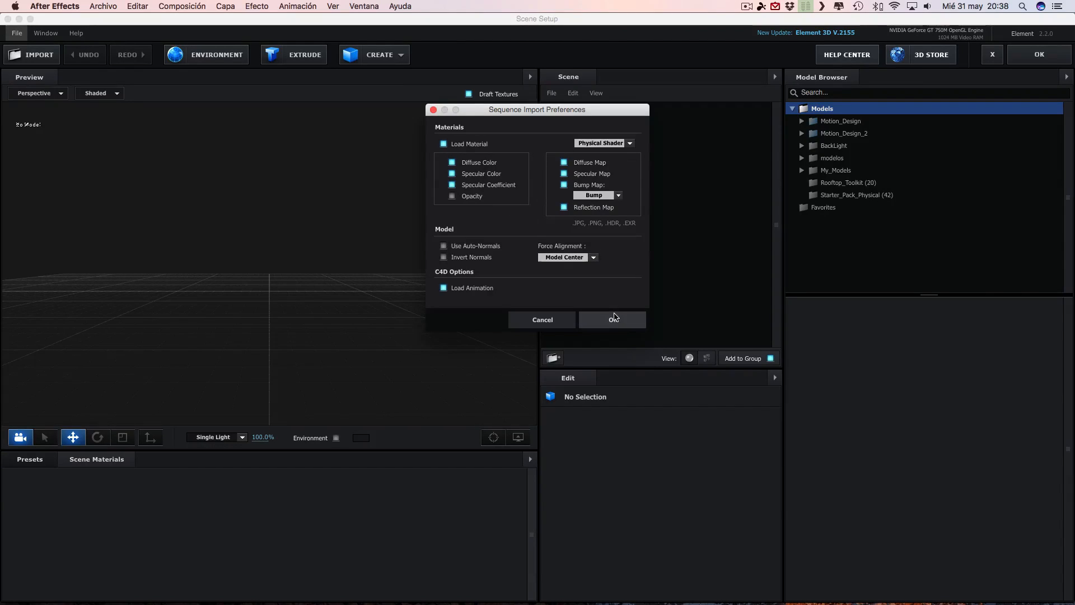
{"action": "left_click", "coordinate": [613, 320]}
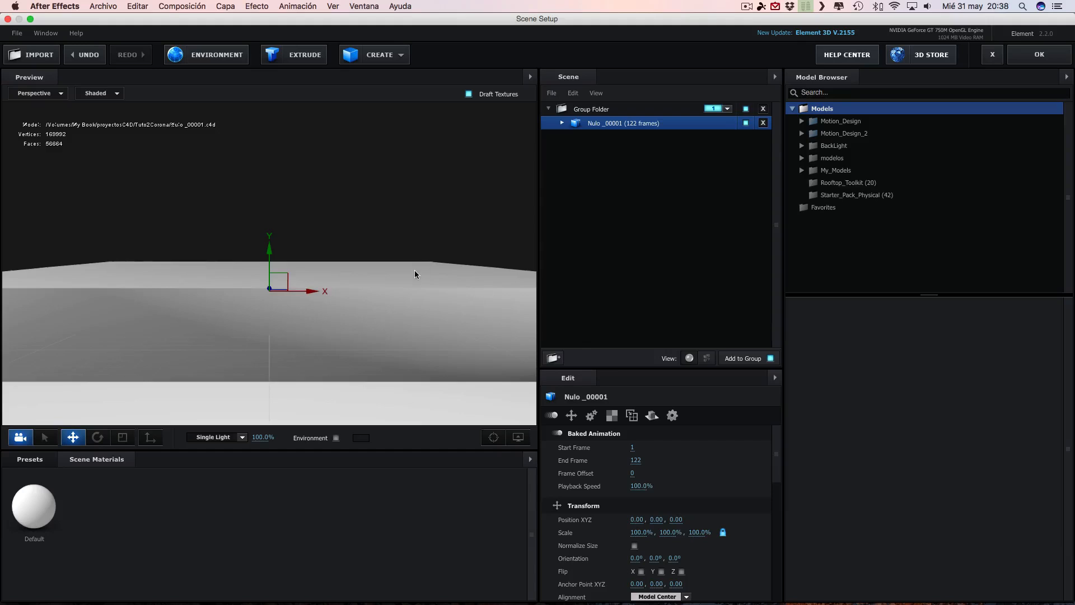
Apply the Chrome material from the Physical presets to the imported Nulo _00001 model and select the model
{"action": "scroll", "coordinate": [414, 273], "scroll_direction": "down", "scroll_amount": 5}
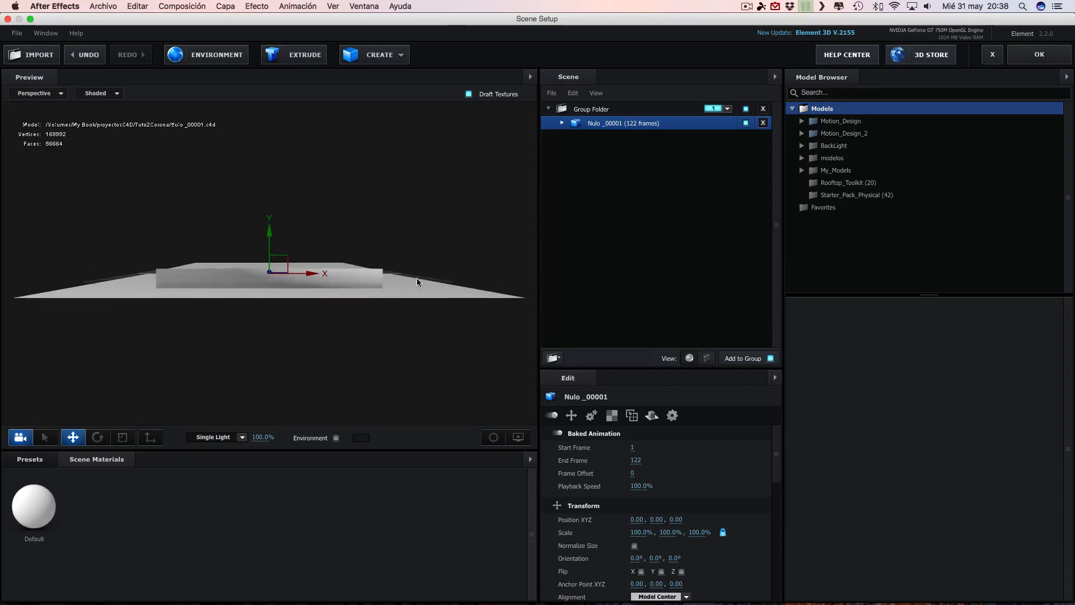
{"action": "left_click", "coordinate": [466, 209]}
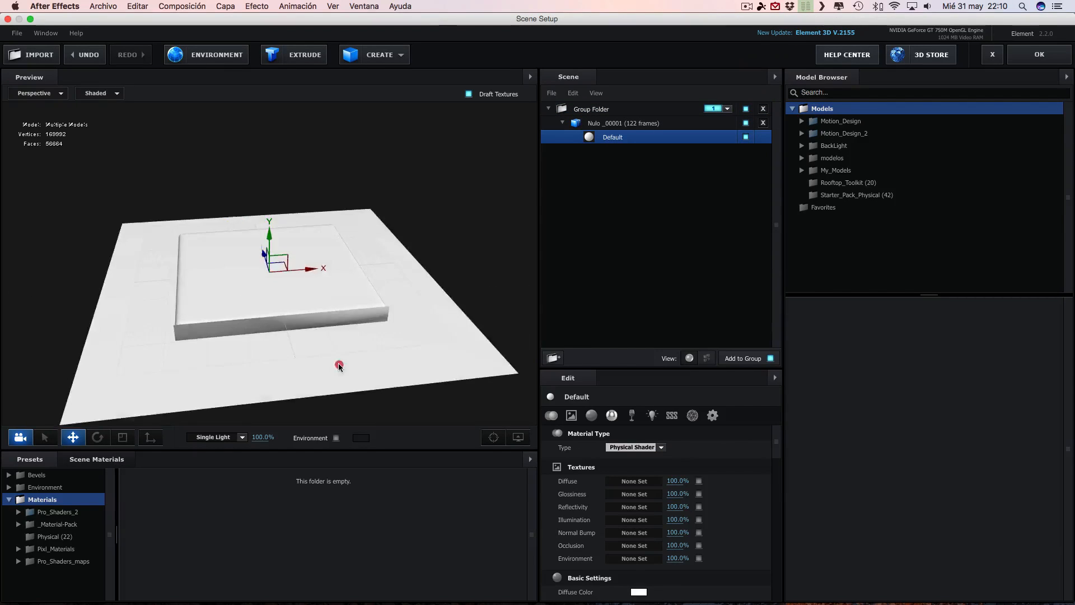
{"action": "mouse_move", "coordinate": [338, 365]}
{"action": "left_mouse_down"}
{"action": "mouse_move", "coordinate": [377, 343]}
{"action": "mouse_move", "coordinate": [355, 355]}
{"action": "left_mouse_up"}
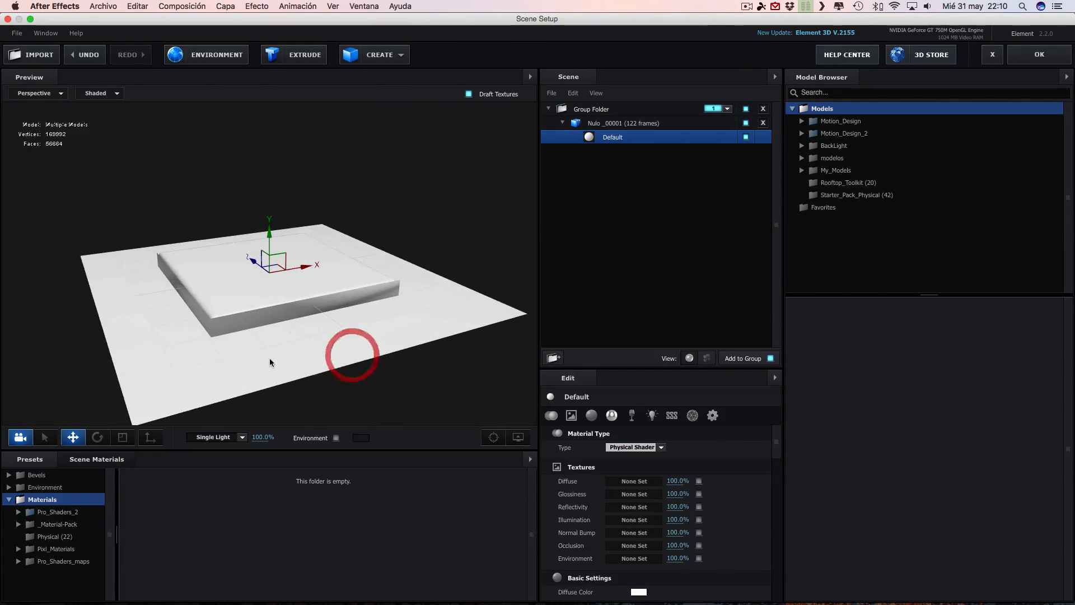
{"action": "left_click", "coordinate": [51, 536]}
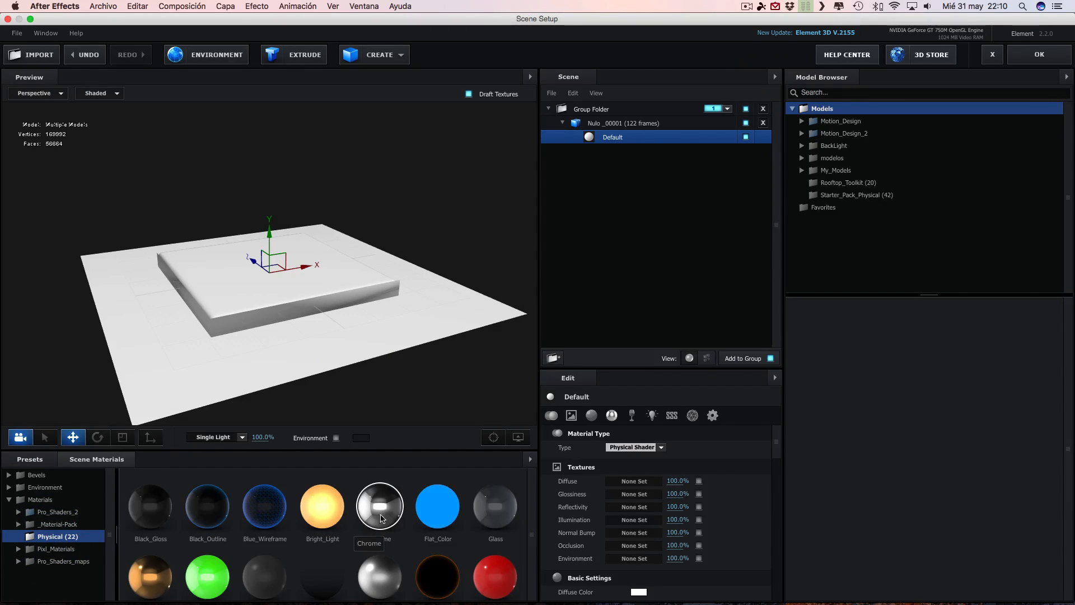
{"action": "left_click_drag", "start_coordinate": [385, 516], "coordinate": [246, 276]}
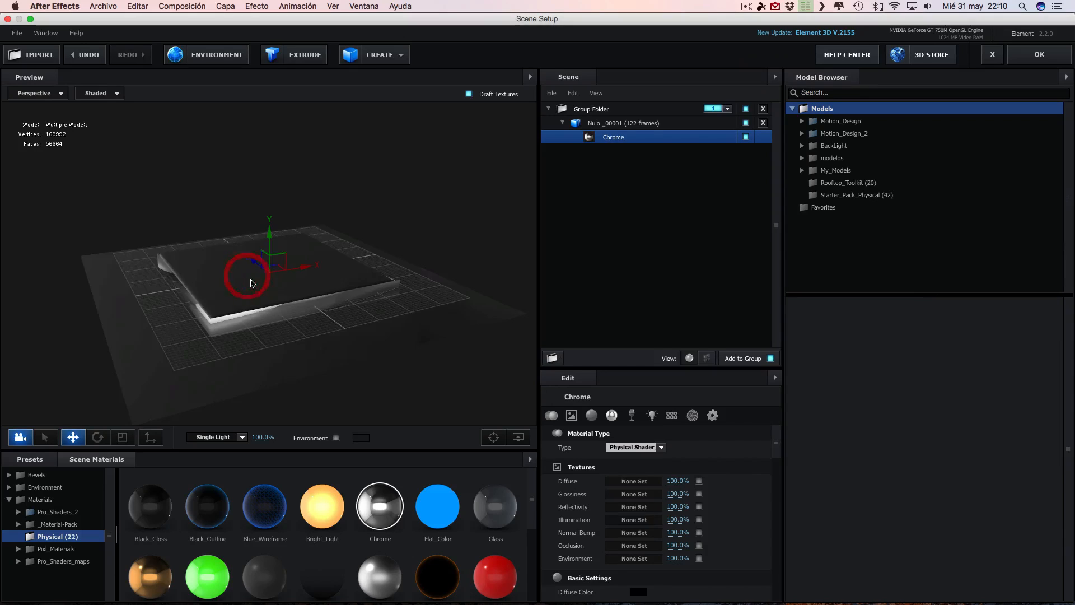
{"action": "left_click", "coordinate": [563, 124]}
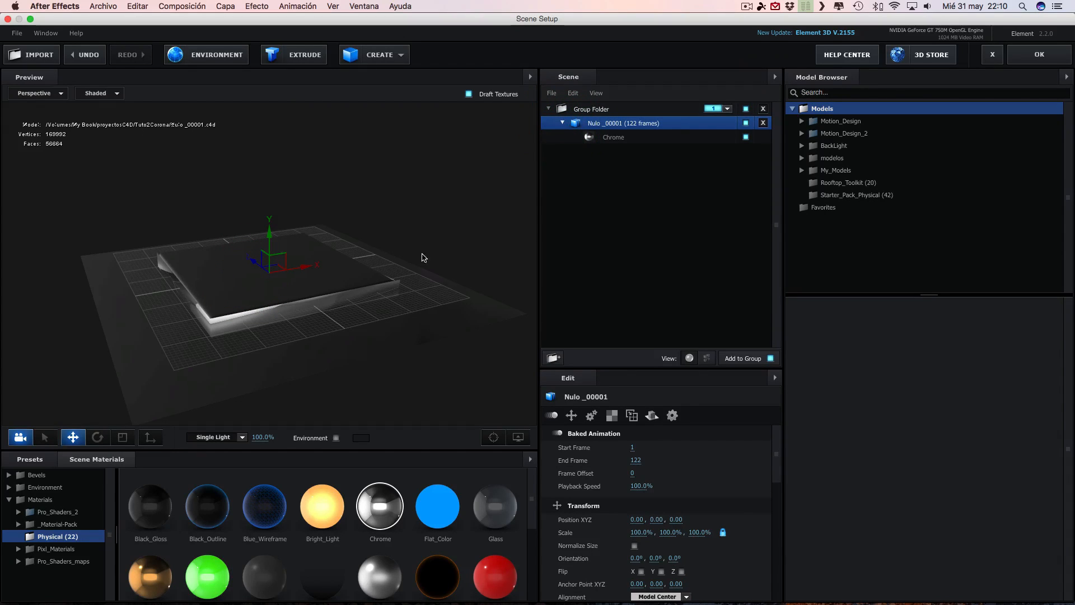
Create a box primitive and raise it above the chrome slab to about 1.06 in Y
{"action": "scroll", "coordinate": [439, 221], "scroll_direction": "up", "scroll_amount": 5}
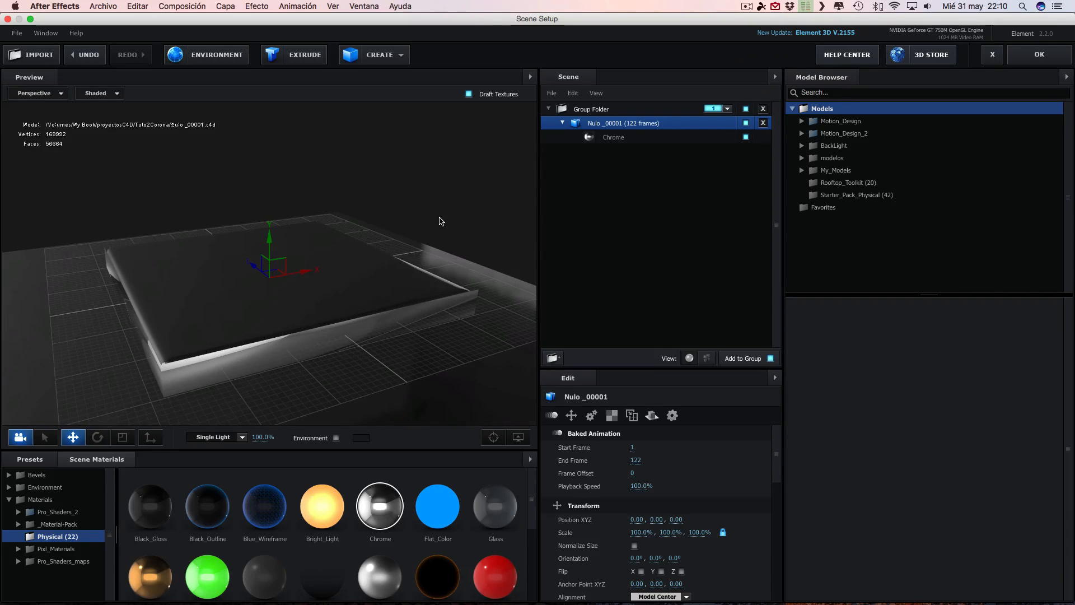
{"action": "scroll", "coordinate": [440, 221], "scroll_direction": "down", "scroll_amount": 3}
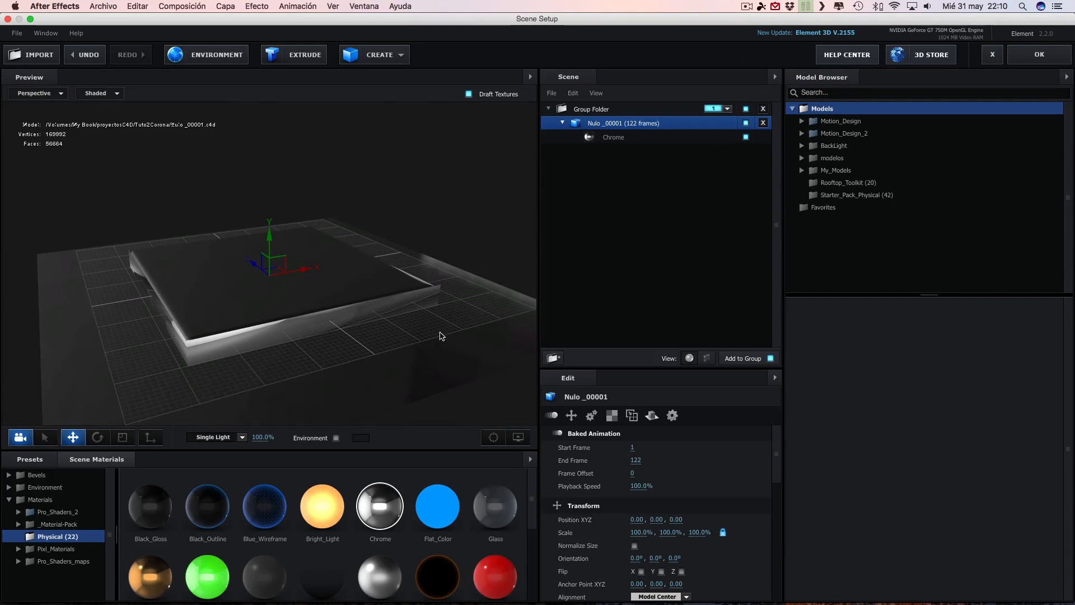
{"action": "left_click_drag", "start_coordinate": [456, 415], "coordinate": [476, 329]}
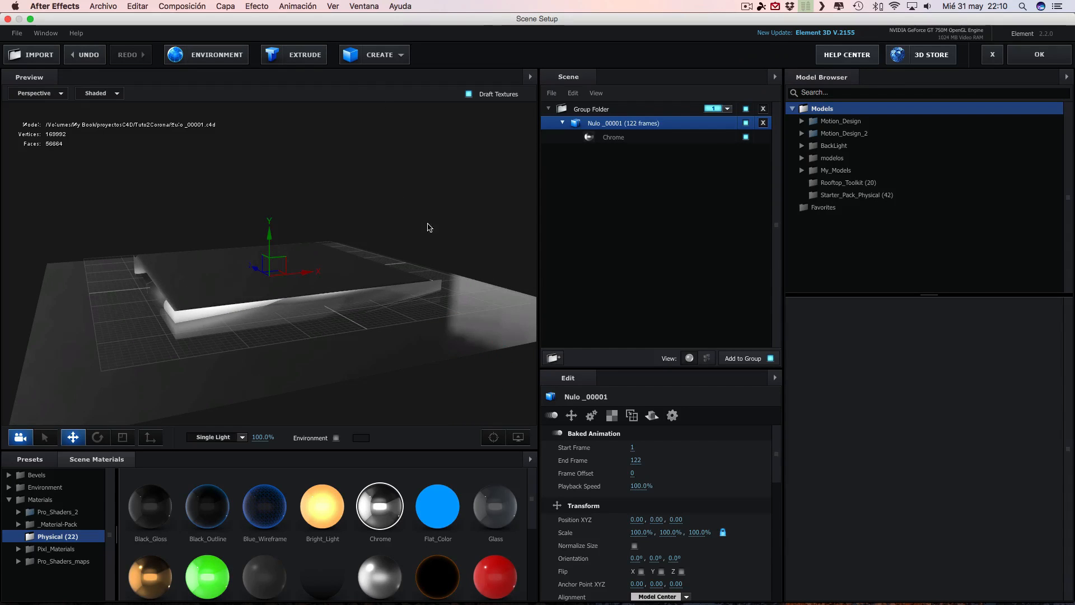
{"action": "mouse_move", "coordinate": [429, 227]}
{"action": "left_mouse_down"}
{"action": "mouse_move", "coordinate": [439, 228]}
{"action": "mouse_move", "coordinate": [425, 236]}
{"action": "left_mouse_up"}
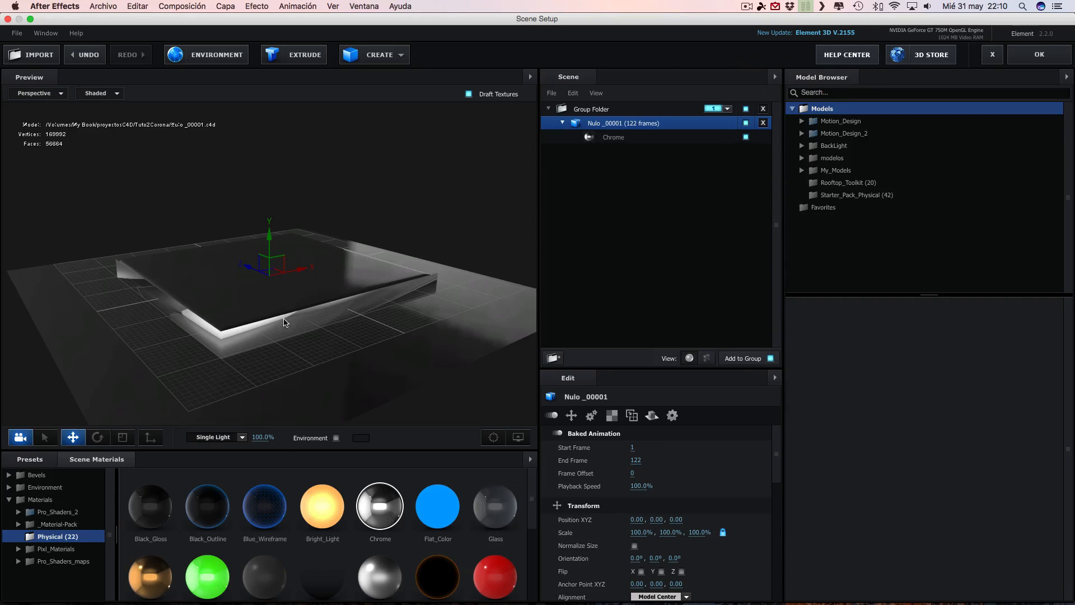
{"action": "left_click", "coordinate": [388, 55]}
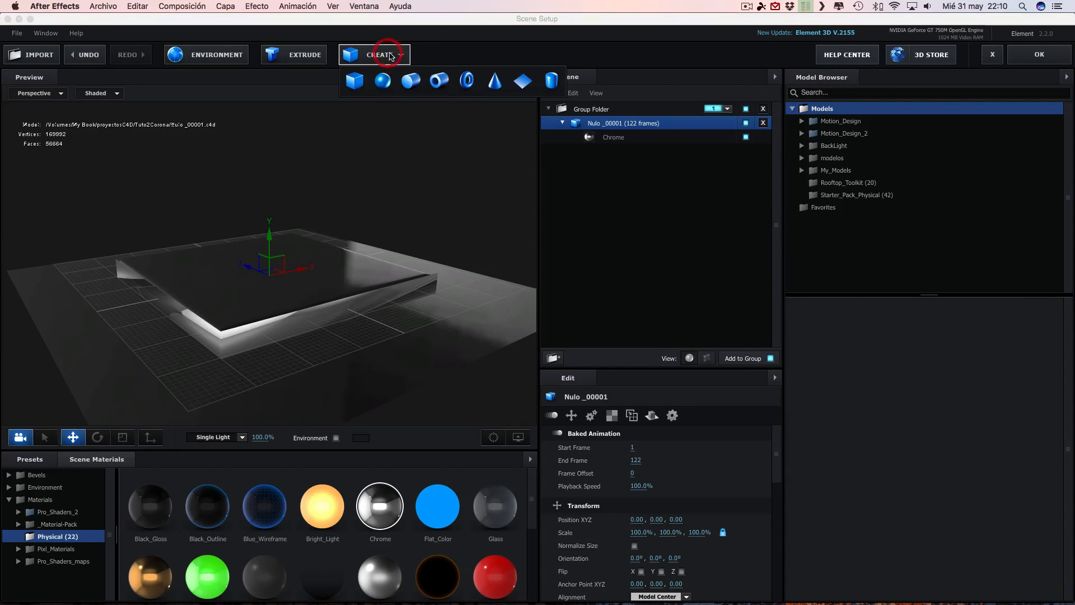
{"action": "left_click", "coordinate": [360, 86]}
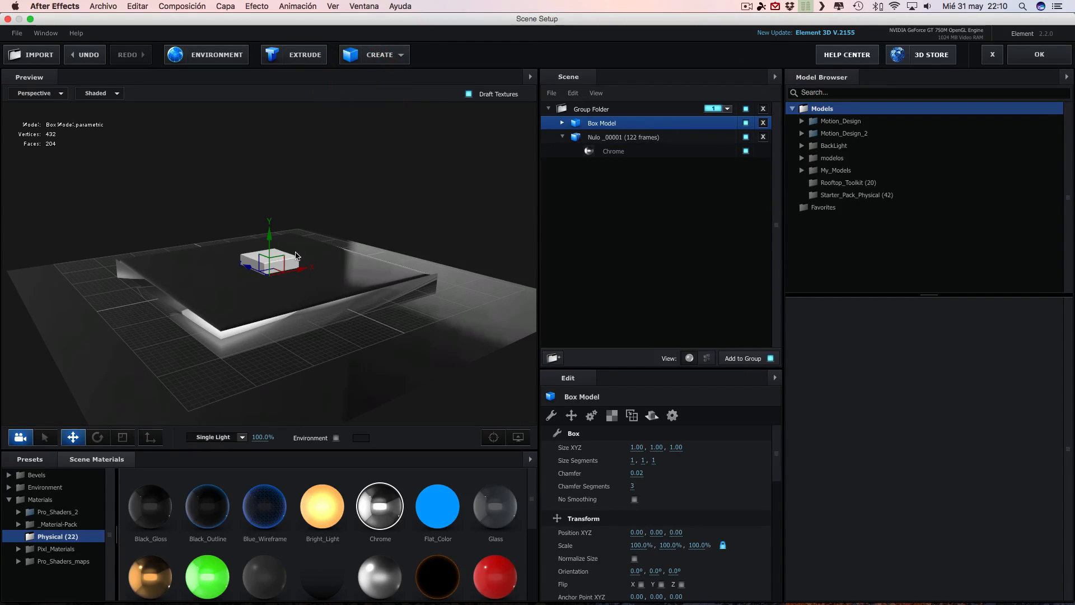
{"action": "left_click_drag", "start_coordinate": [269, 238], "coordinate": [269, 186]}
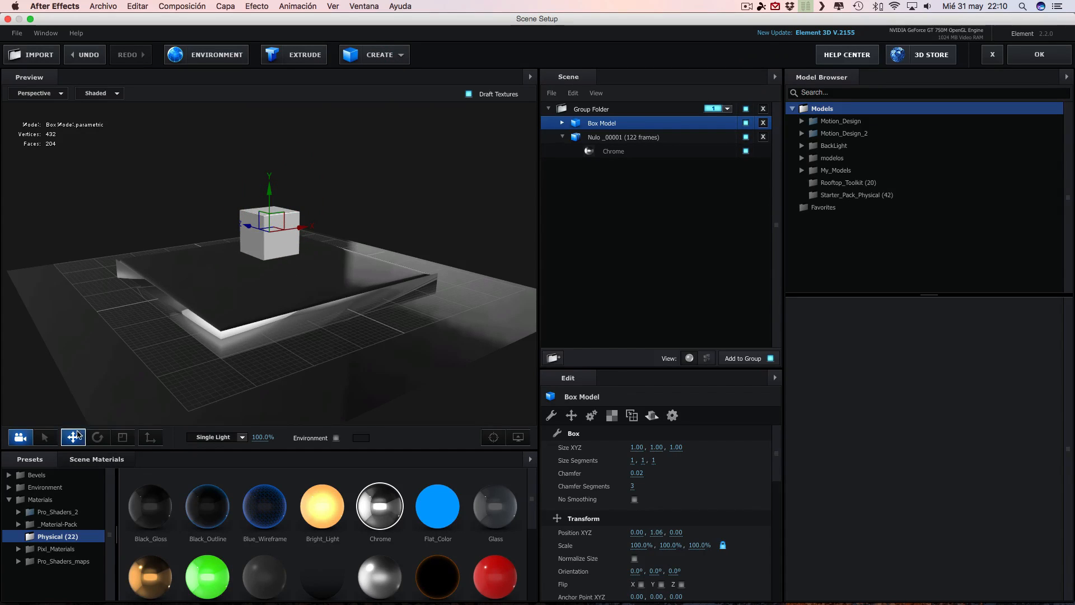
Scale the box into a thin, long wall of about 6.2% in X, 47.1% in Y and 482% in Z
{"action": "left_click", "coordinate": [122, 437]}
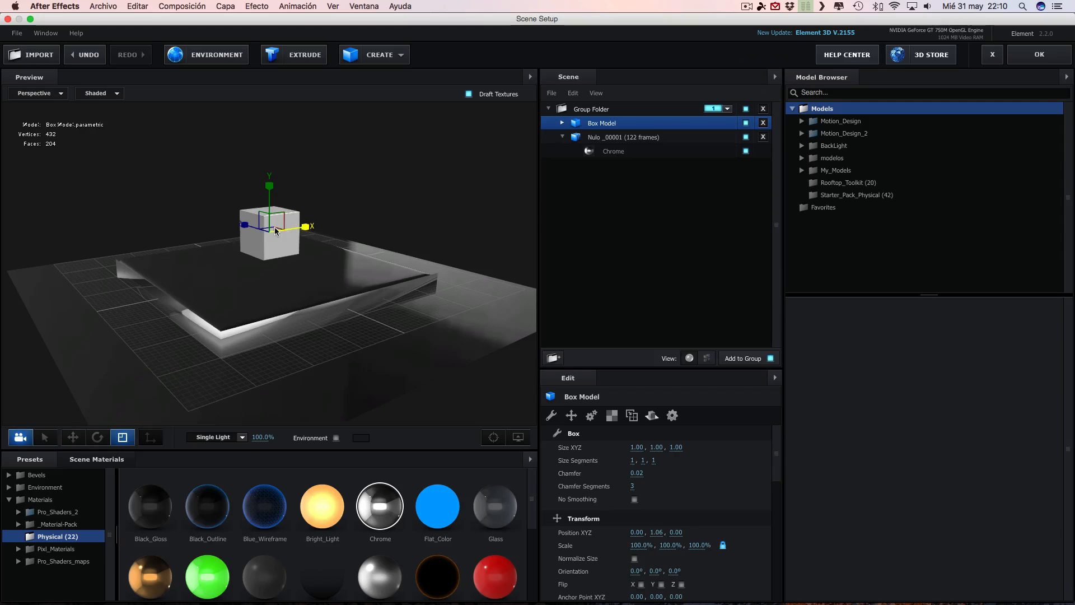
{"action": "left_click_drag", "start_coordinate": [247, 226], "coordinate": [225, 212]}
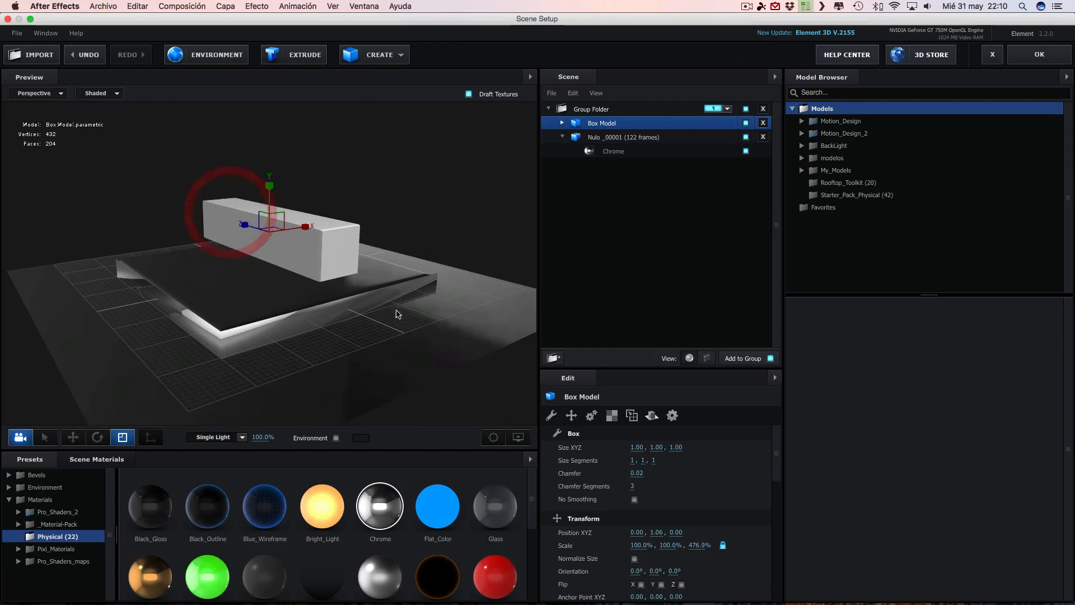
{"action": "left_click_drag", "start_coordinate": [398, 314], "coordinate": [452, 329]}
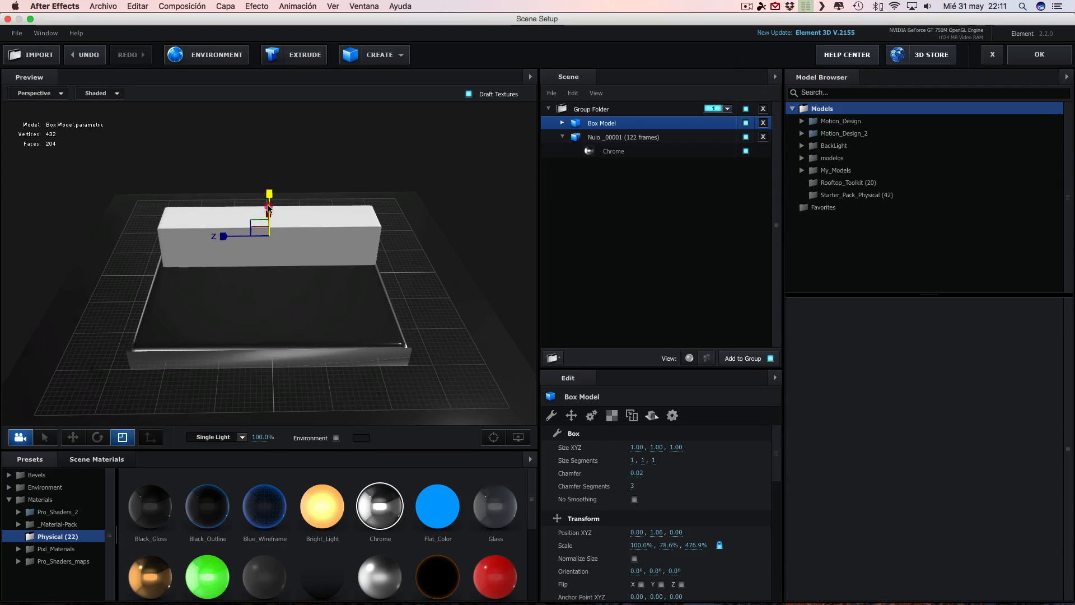
{"action": "left_click_drag", "start_coordinate": [269, 208], "coordinate": [219, 238]}
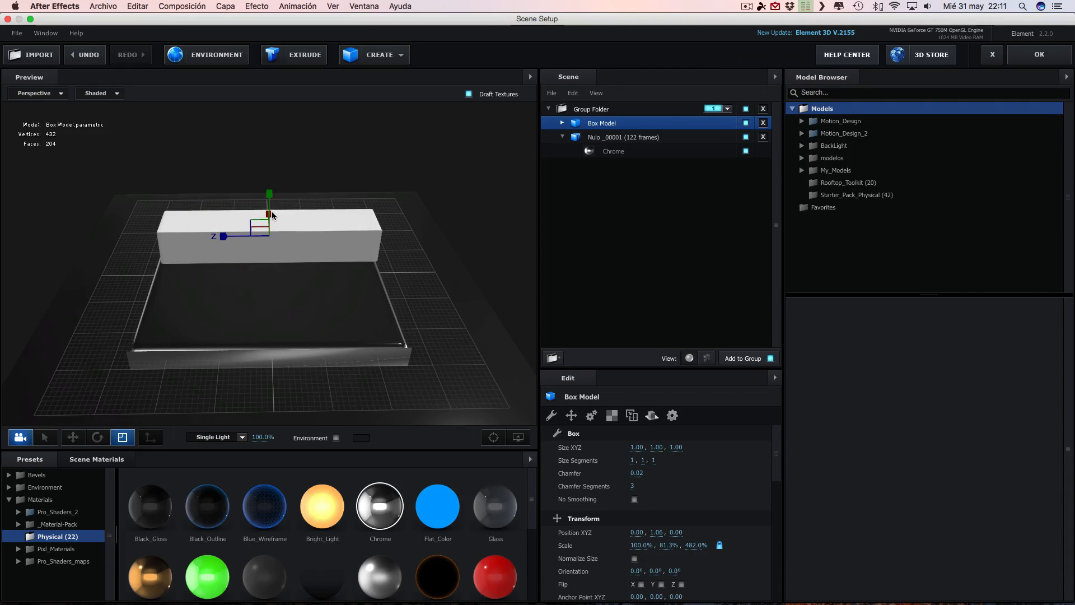
{"action": "left_click_drag", "start_coordinate": [311, 231], "coordinate": [274, 224]}
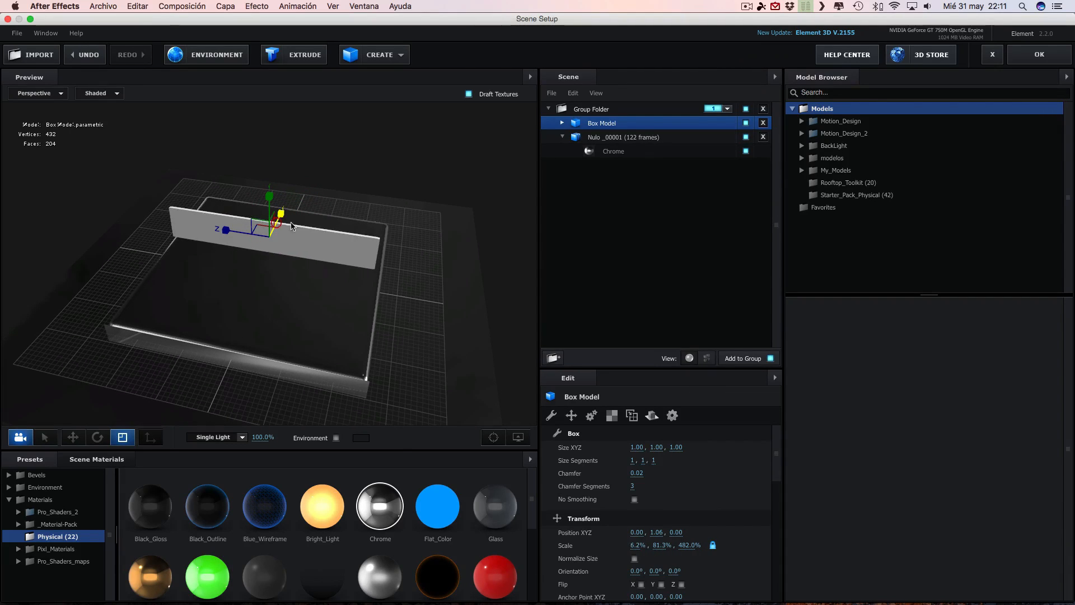
{"action": "left_click_drag", "start_coordinate": [472, 305], "coordinate": [359, 246]}
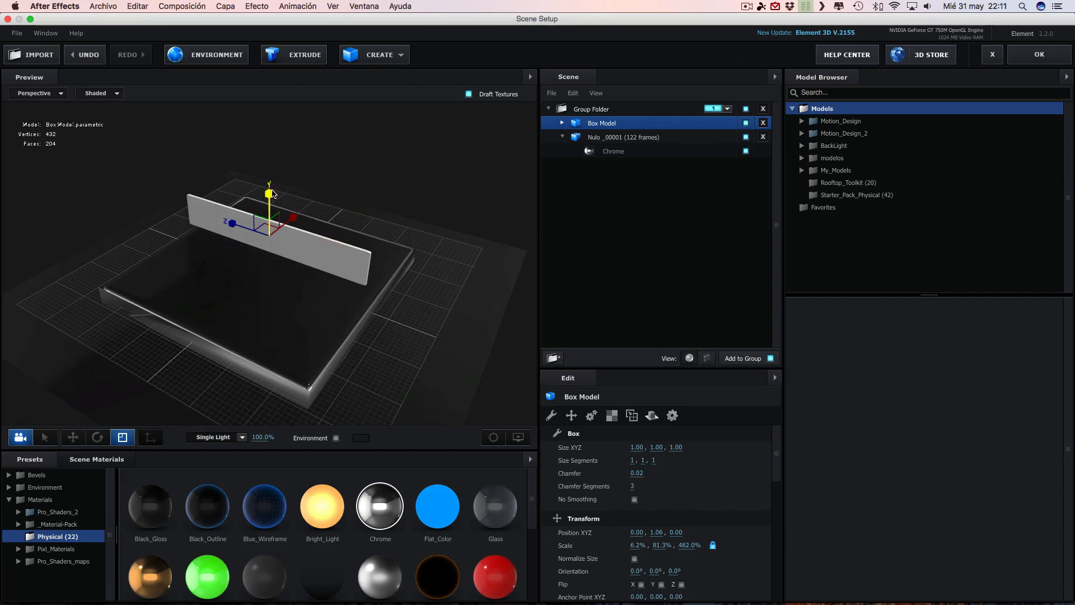
{"action": "left_click_drag", "start_coordinate": [270, 194], "coordinate": [276, 204]}
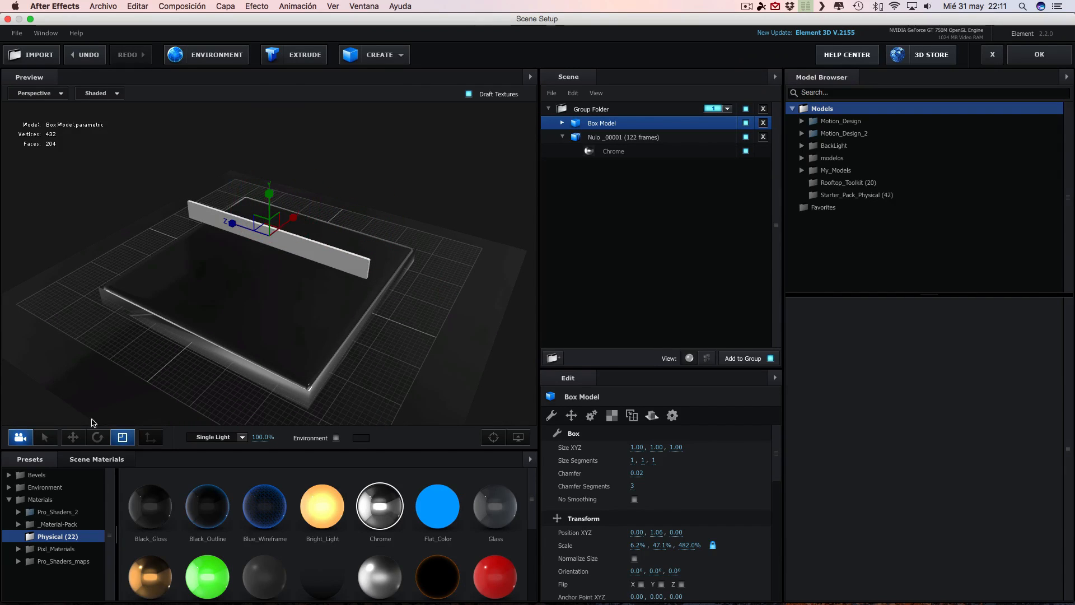
Move the thin box just beyond the slab's edge, to about -3.39 in X and 0.47 in Y
{"action": "left_click", "coordinate": [73, 437]}
{"action": "left_click", "coordinate": [163, 360]}
{"action": "left_click_drag", "start_coordinate": [288, 213], "coordinate": [371, 310]}
{"action": "left_click_drag", "start_coordinate": [317, 269], "coordinate": [314, 299]}
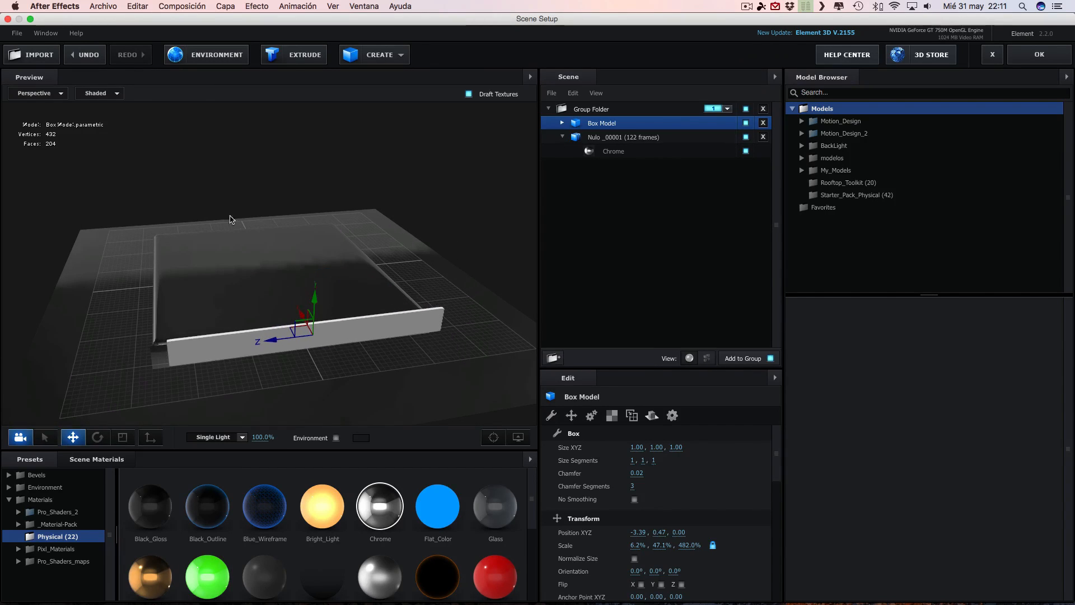
In the Front view, align the thin box with the slab's end at about -2.80 in X and -0.01 in Y
{"action": "left_click", "coordinate": [28, 95]}
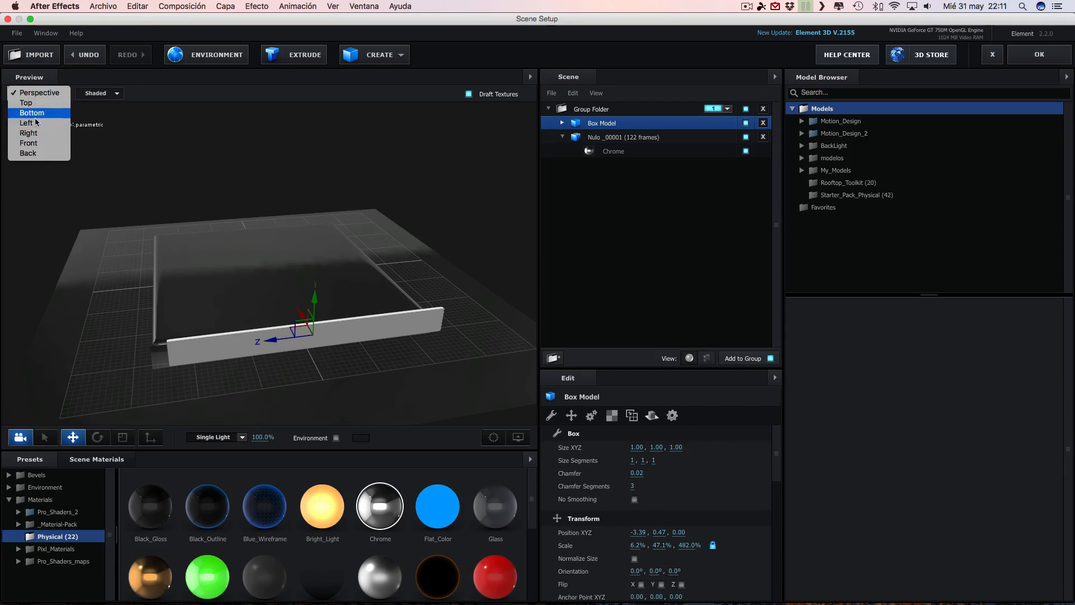
{"action": "left_click", "coordinate": [76, 160]}
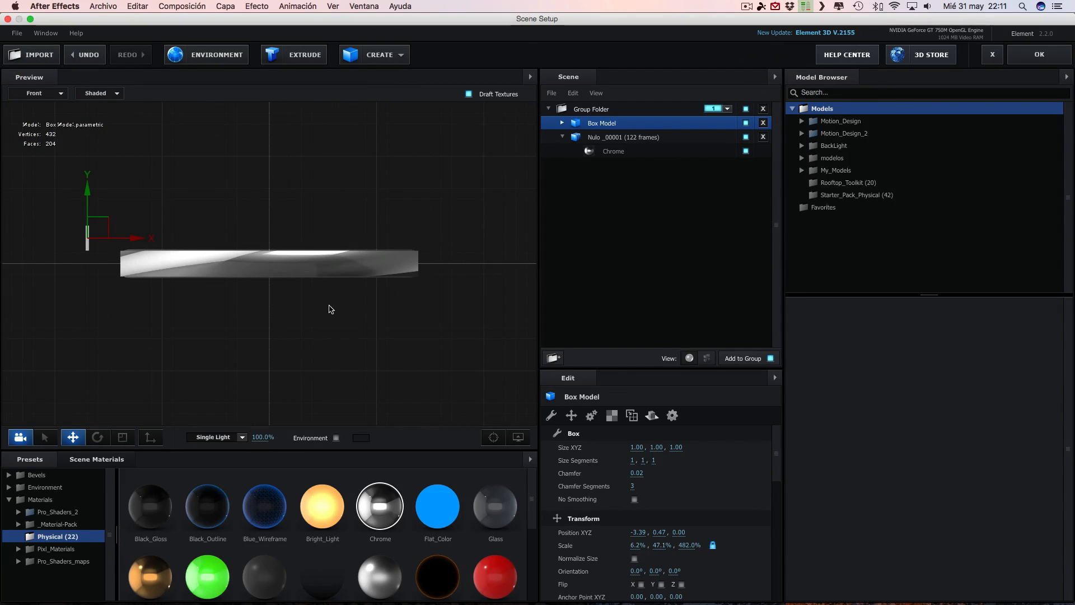
{"action": "left_click_drag", "start_coordinate": [128, 240], "coordinate": [162, 242]}
{"action": "left_click_drag", "start_coordinate": [119, 196], "coordinate": [118, 221]}
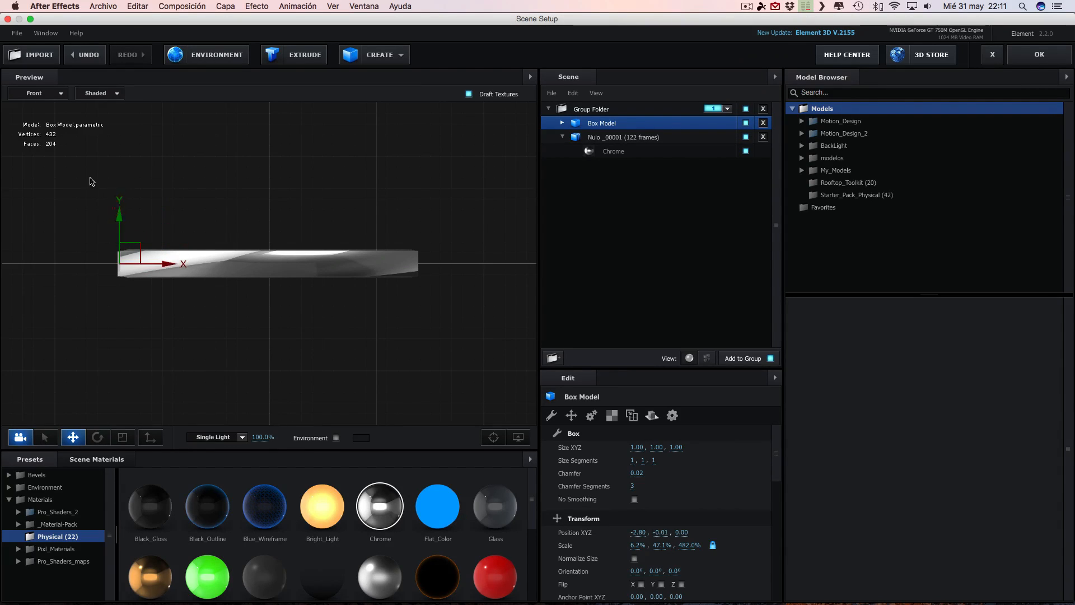
In the Left view, lengthen the thin wall to about 537.3% in Z and shift it to about 0.04 in Z
{"action": "left_click", "coordinate": [34, 93]}
{"action": "left_click", "coordinate": [26, 123]}
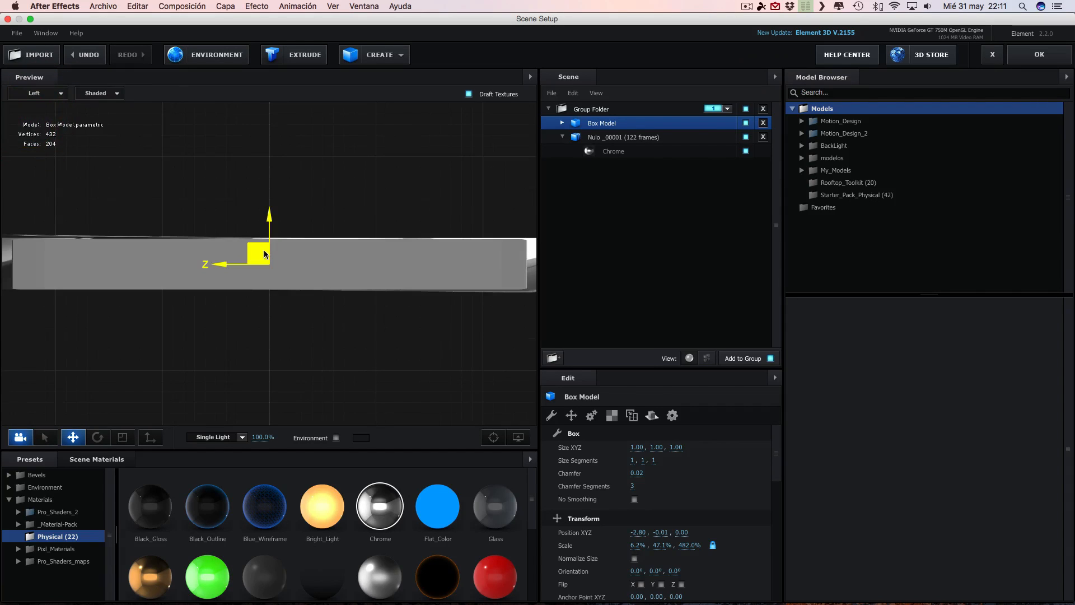
{"action": "left_click", "coordinate": [123, 437]}
{"action": "left_click_drag", "start_coordinate": [219, 265], "coordinate": [197, 265]}
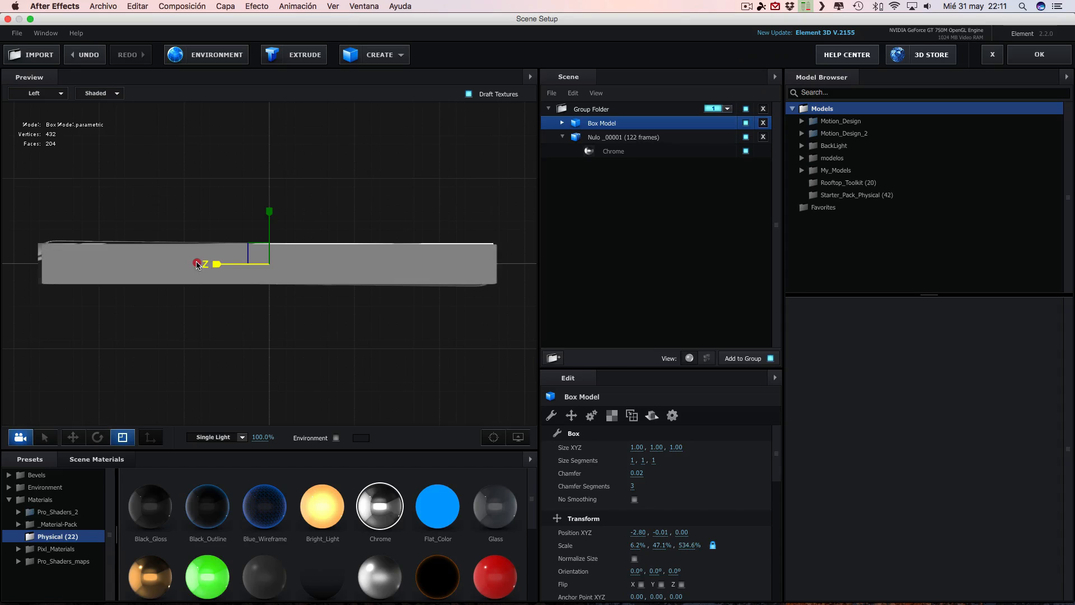
{"action": "left_click", "coordinate": [72, 438]}
{"action": "left_click_drag", "start_coordinate": [219, 266], "coordinate": [216, 266]}
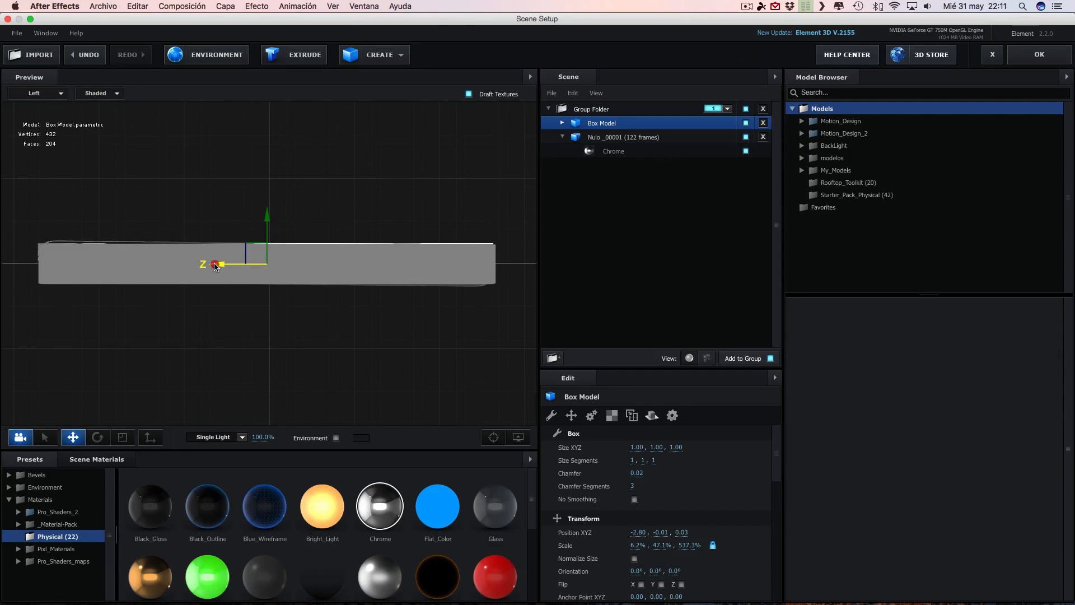
{"action": "left_click", "coordinate": [227, 257]}
Scale the wall's height to about 52.4% in Y and align it with the slab at about -0.01 in Y
{"action": "left_click_drag", "start_coordinate": [263, 226], "coordinate": [264, 228]}
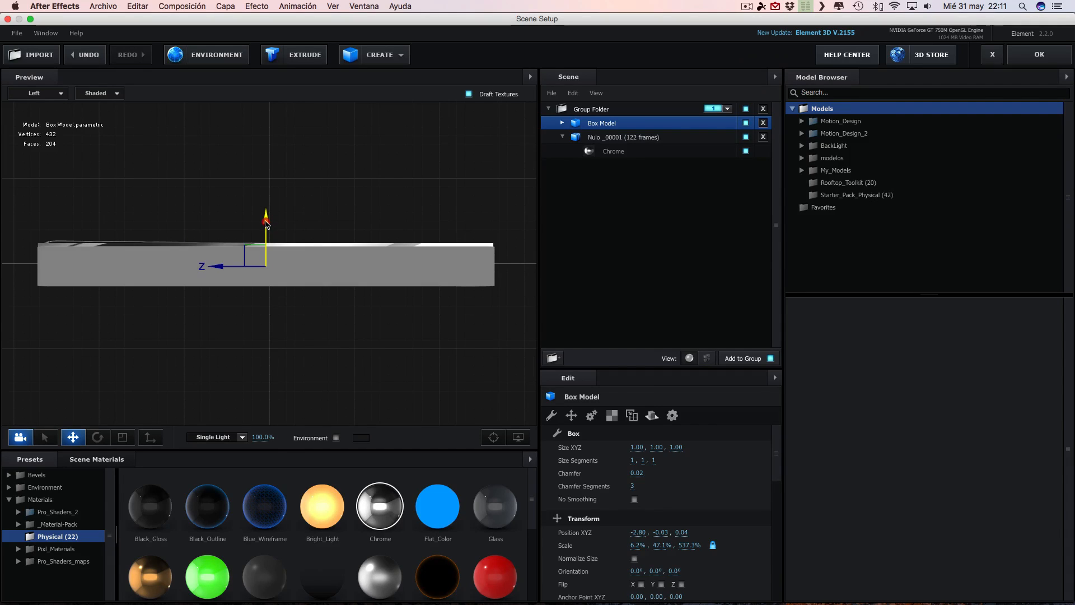
{"action": "left_click", "coordinate": [122, 436]}
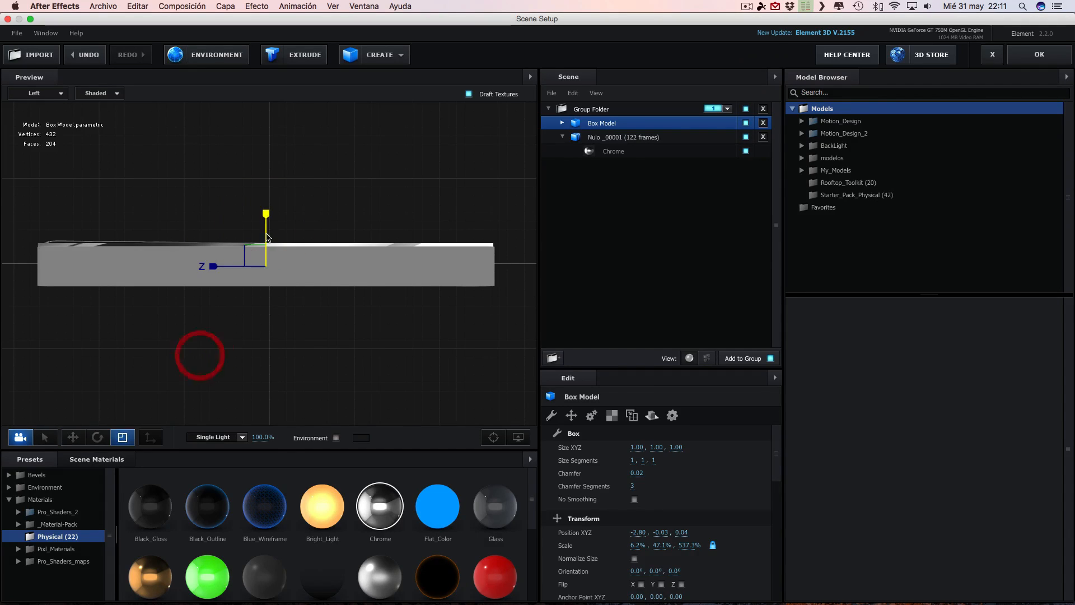
{"action": "left_click_drag", "start_coordinate": [268, 220], "coordinate": [266, 216]}
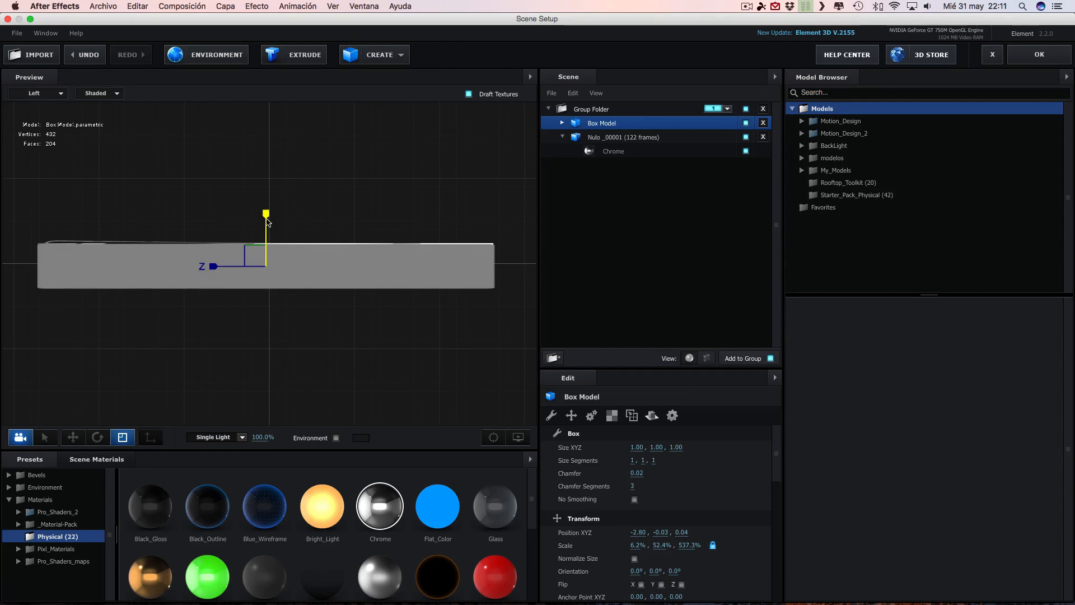
{"action": "left_click", "coordinate": [72, 437]}
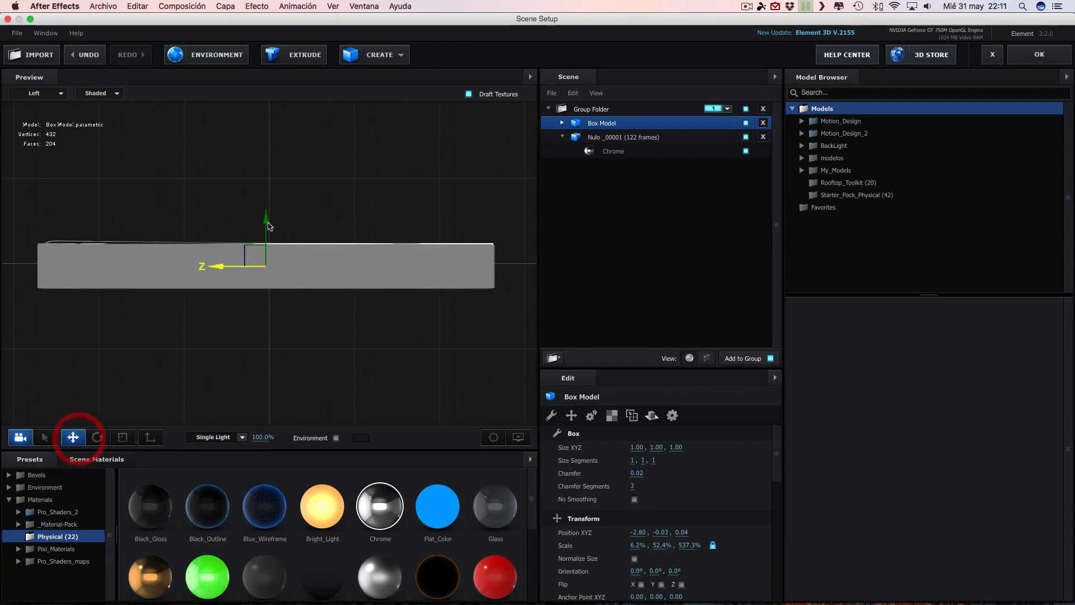
{"action": "left_click_drag", "start_coordinate": [267, 220], "coordinate": [267, 218]}
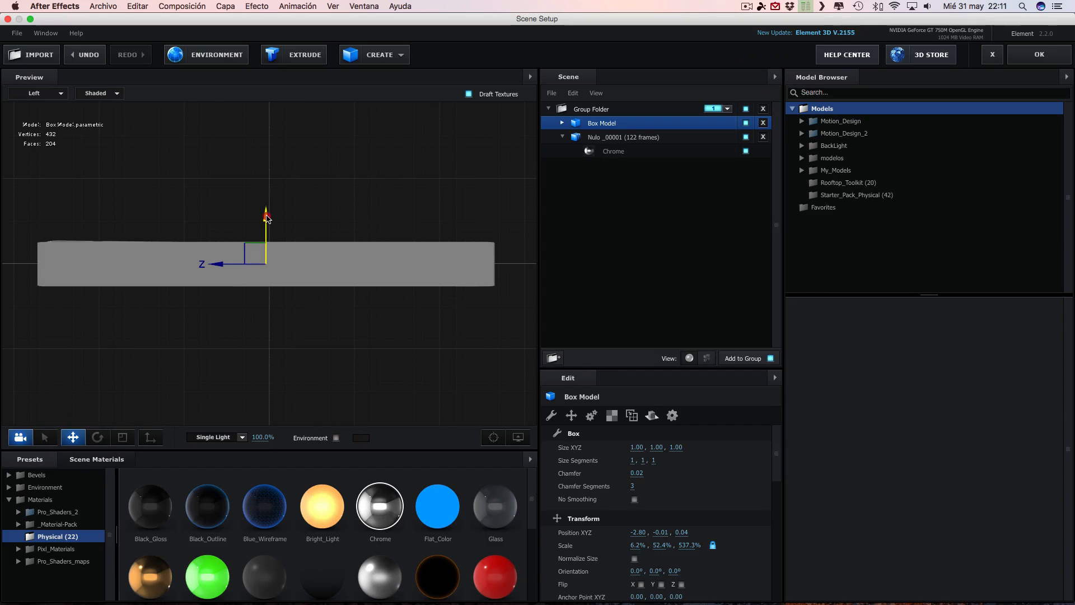
In the Perspective view, duplicate the wall and move the copy to the slab's opposite edge at about 2.75 in X
{"action": "left_click", "coordinate": [36, 93]}
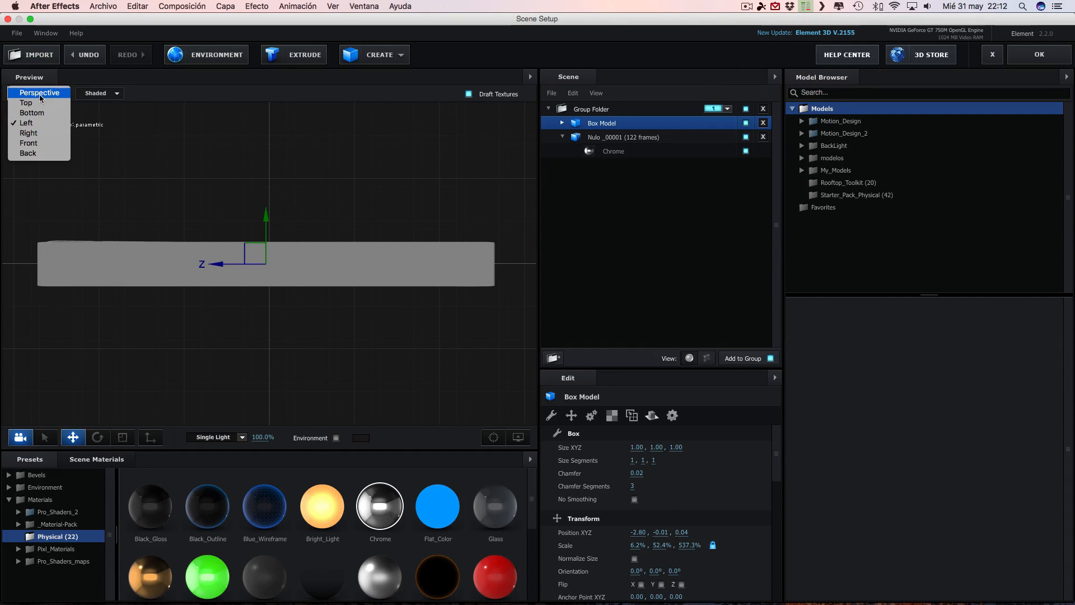
{"action": "left_click", "coordinate": [135, 120]}
{"action": "left_click_drag", "start_coordinate": [449, 287], "coordinate": [394, 307]}
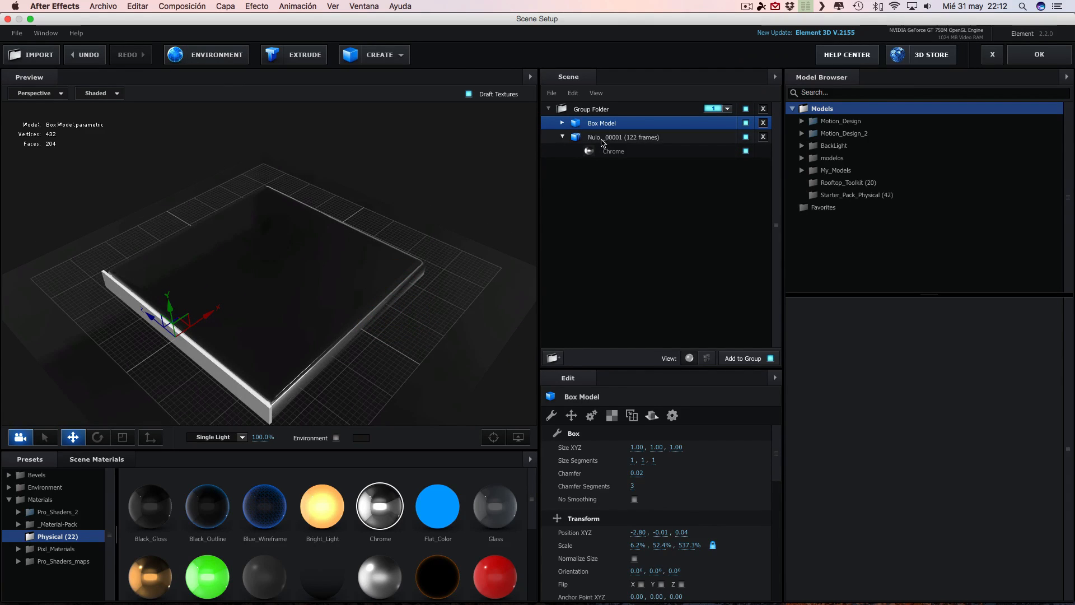
{"action": "key", "text": "super+d"}
{"action": "left_click_drag", "start_coordinate": [213, 314], "coordinate": [364, 228]}
{"action": "left_click_drag", "start_coordinate": [446, 314], "coordinate": [421, 323]}
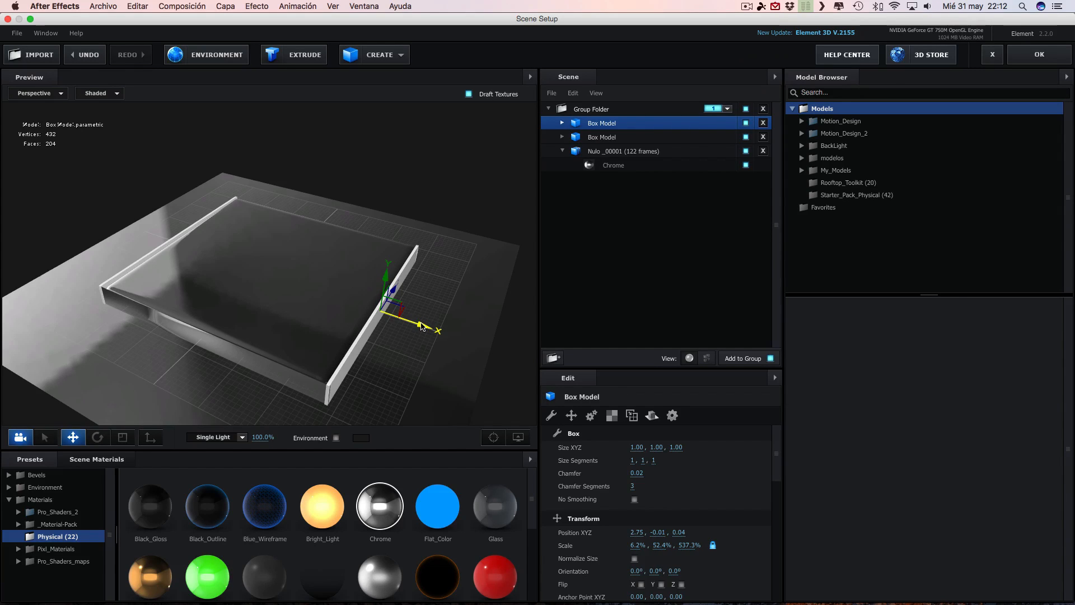
{"action": "left_click_drag", "start_coordinate": [441, 361], "coordinate": [413, 345]}
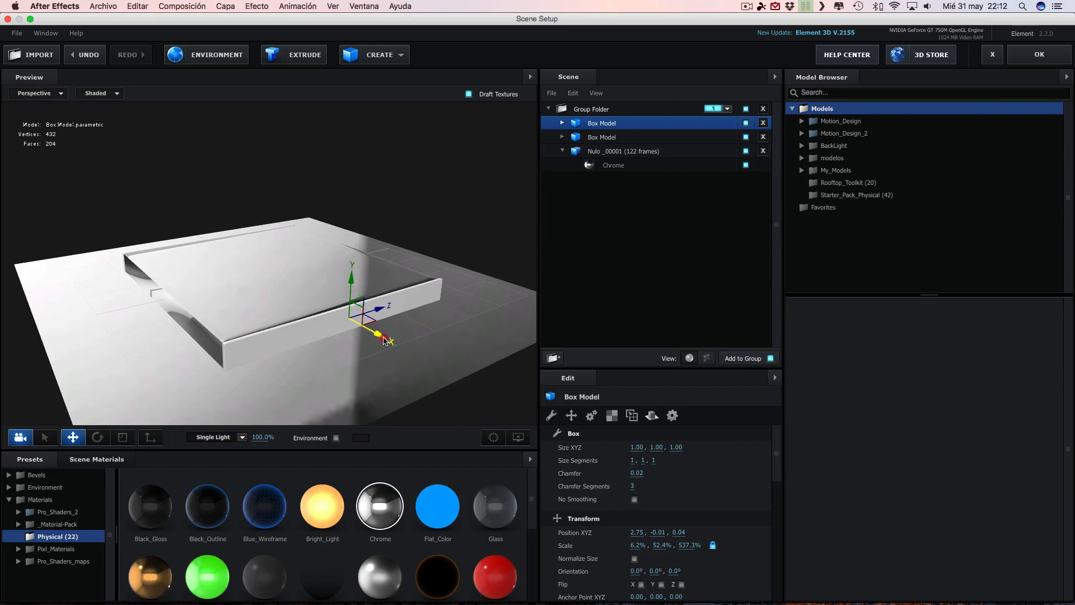
Duplicate the second wall and place the copy in front of the slab at about -0.20 in X and -3.29 in Z
{"action": "mouse_move", "coordinate": [390, 358]}
{"action": "left_mouse_down"}
{"action": "mouse_move", "coordinate": [414, 394]}
{"action": "mouse_move", "coordinate": [438, 386]}
{"action": "left_mouse_up"}
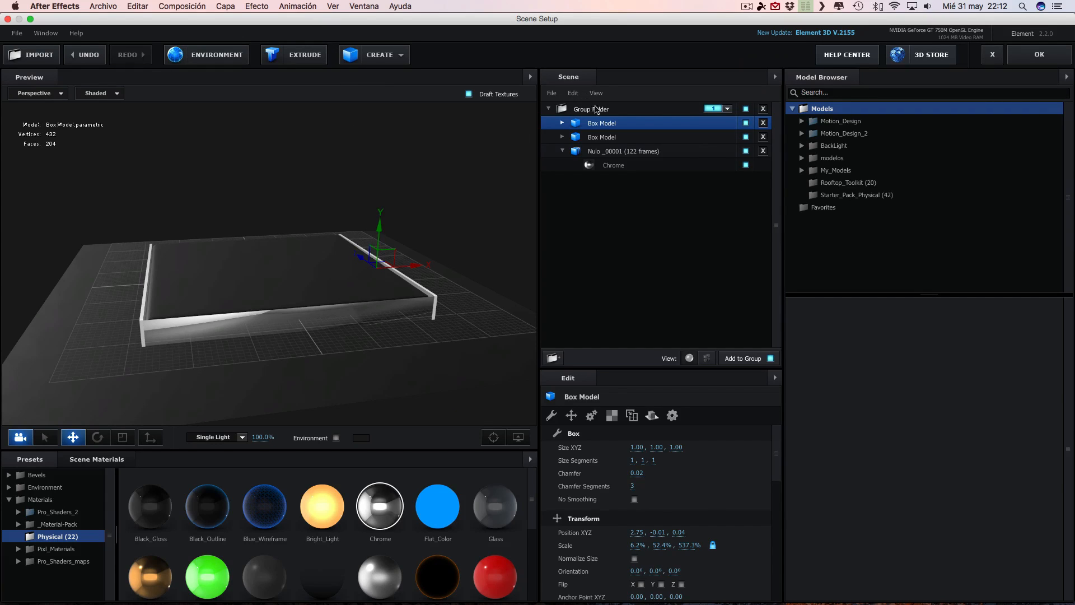
{"action": "key", "text": "super+d"}
{"action": "mouse_move", "coordinate": [415, 273]}
{"action": "left_mouse_down"}
{"action": "mouse_move", "coordinate": [300, 269]}
{"action": "mouse_move", "coordinate": [292, 319]}
{"action": "left_mouse_up"}
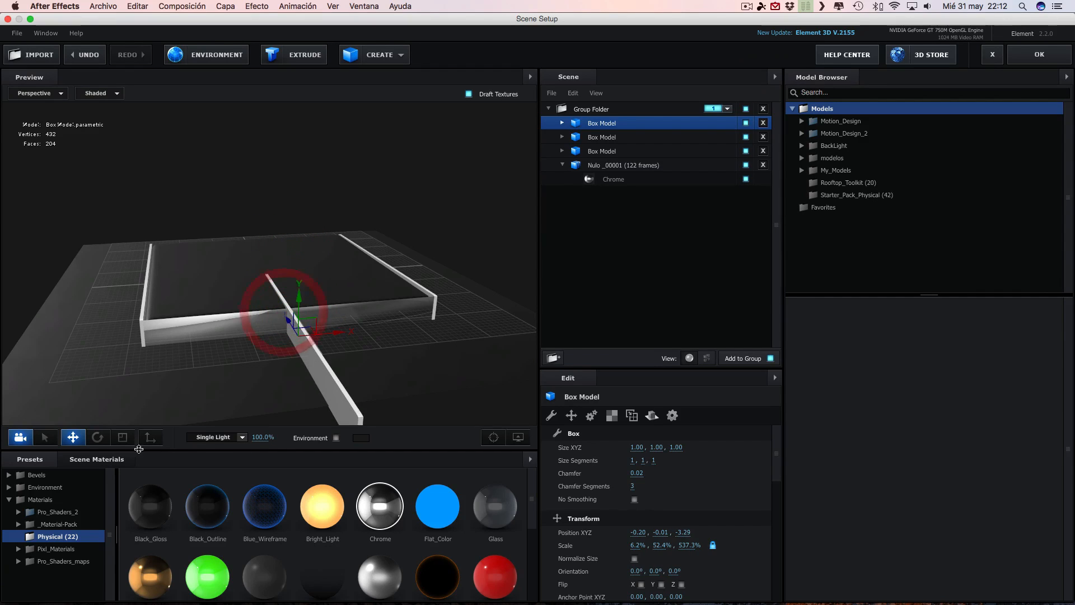
Rotate the third wall parallel to the slab's open front edge, with its Y orientation set to 270°
{"action": "left_click", "coordinate": [103, 442]}
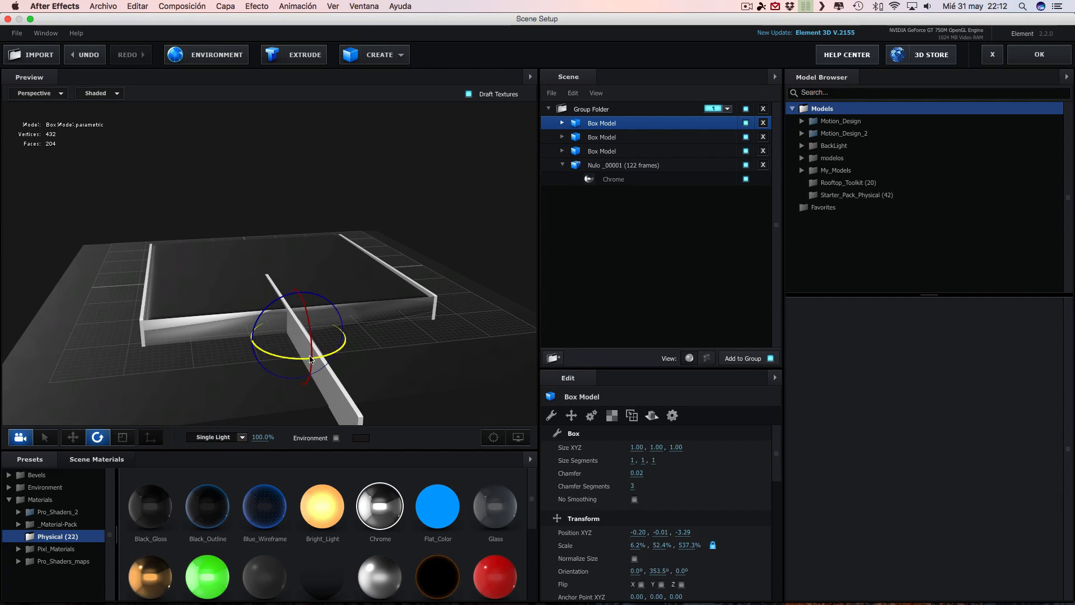
{"action": "left_click_drag", "start_coordinate": [305, 359], "coordinate": [235, 350]}
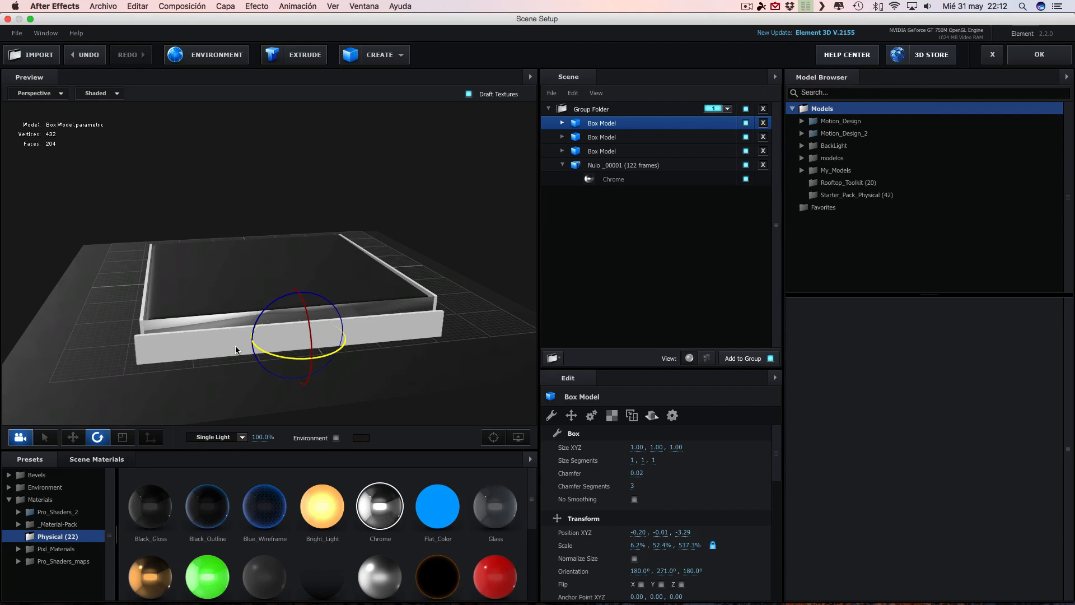
{"action": "left_click_drag", "start_coordinate": [664, 571], "coordinate": [670, 572]}
{"action": "left_click", "coordinate": [671, 573]}
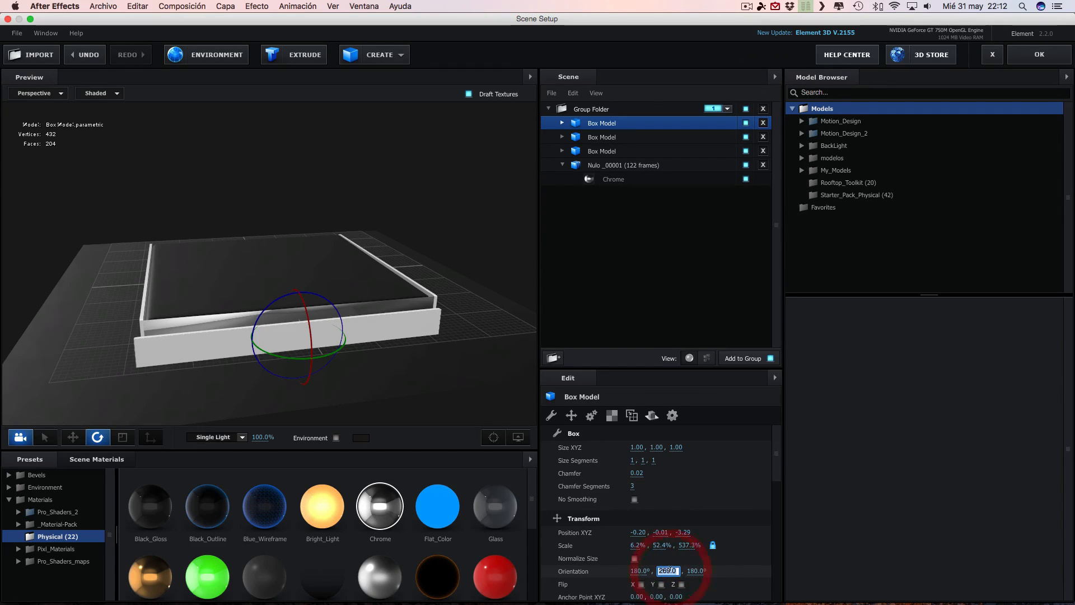
{"action": "left_click", "coordinate": [664, 570]}
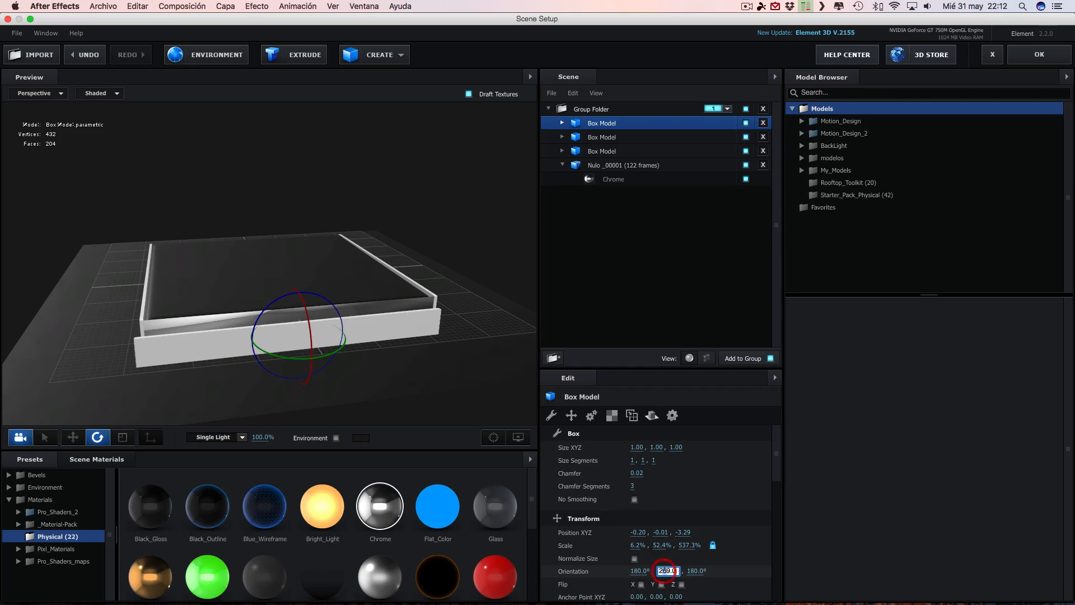
{"action": "double_click", "coordinate": [677, 571]}
{"action": "left_click", "coordinate": [732, 548]}
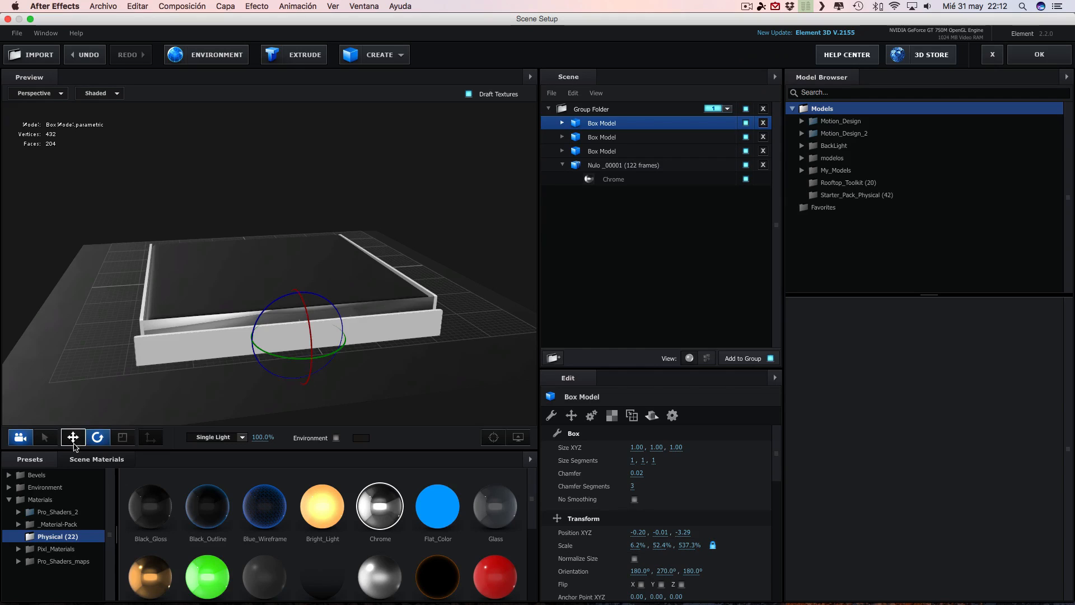
Fit the third wall between the side walls at about -0.03 in X and -2.62 in Z, scaled to about 563.6% in Z
{"action": "left_click", "coordinate": [73, 437]}
{"action": "left_click", "coordinate": [187, 392]}
{"action": "left_click_drag", "start_coordinate": [291, 320], "coordinate": [282, 311]}
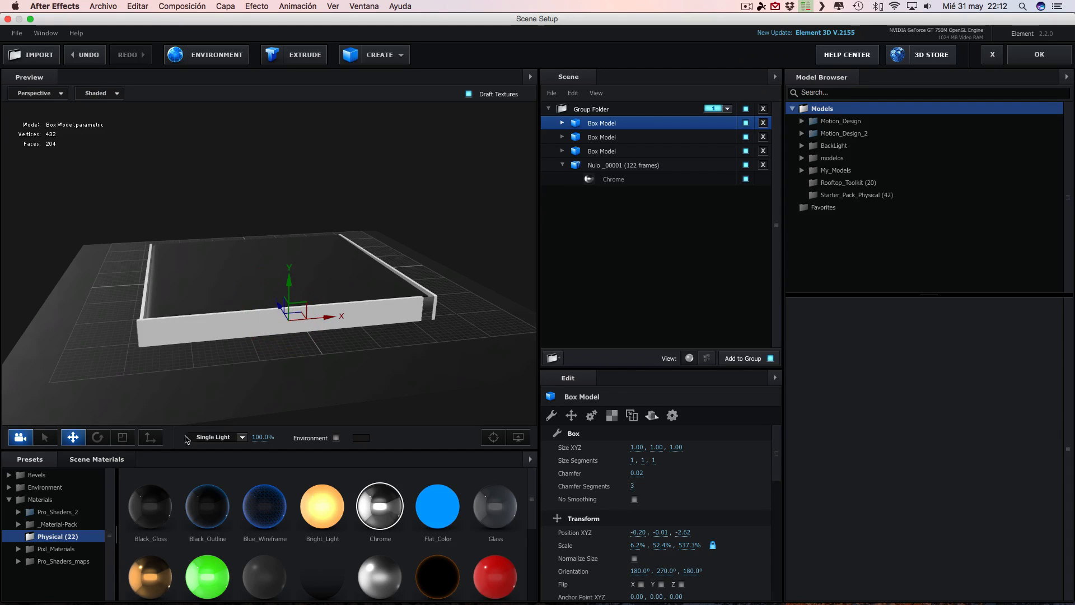
{"action": "left_click", "coordinate": [123, 437]}
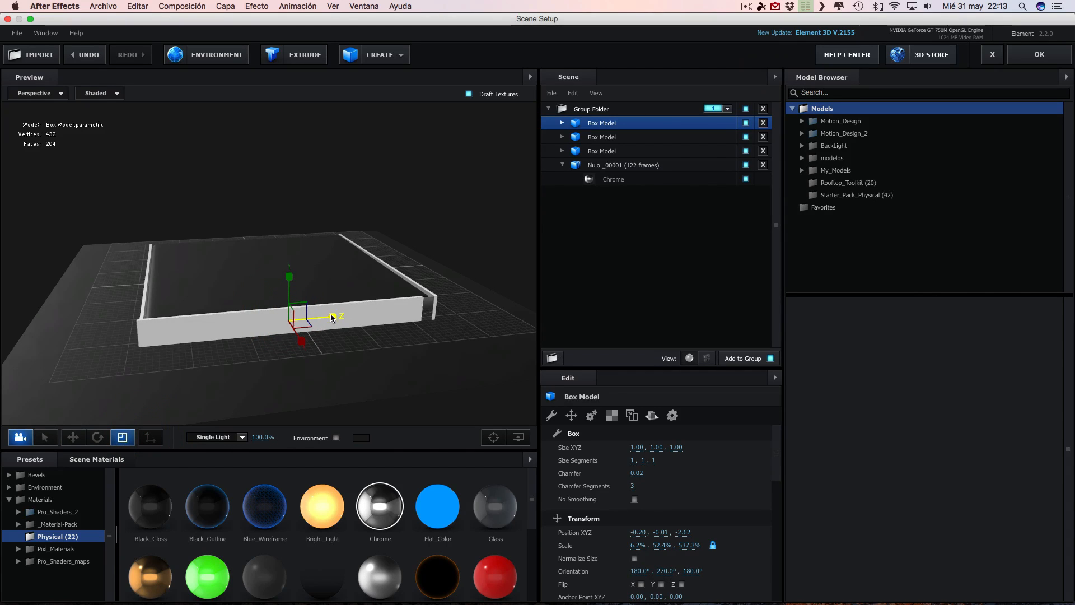
{"action": "left_click_drag", "start_coordinate": [333, 318], "coordinate": [337, 318]}
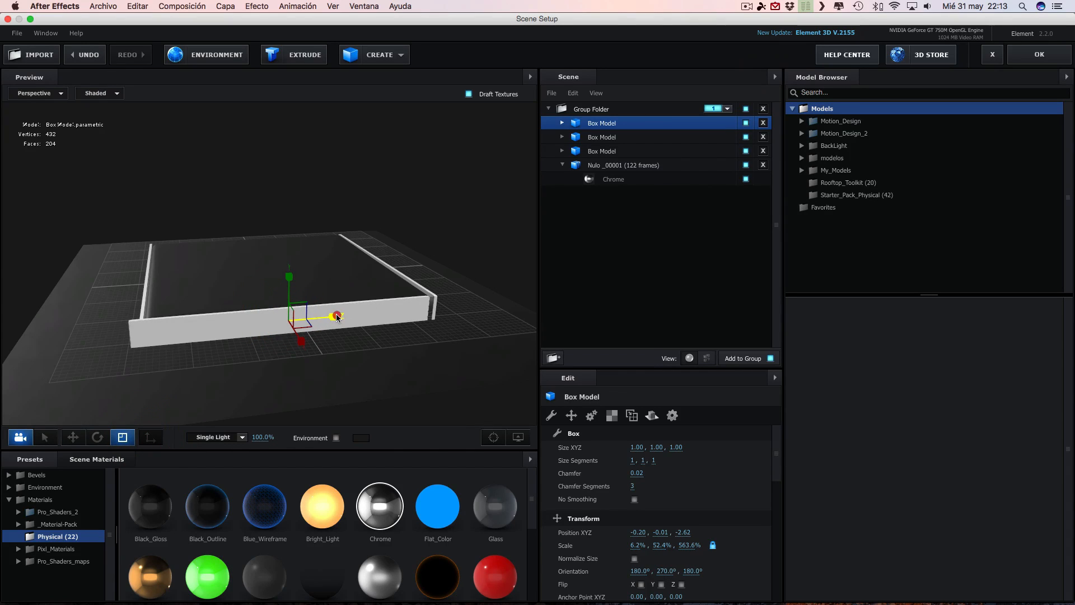
{"action": "left_click", "coordinate": [73, 438]}
{"action": "left_click_drag", "start_coordinate": [329, 320], "coordinate": [334, 319]}
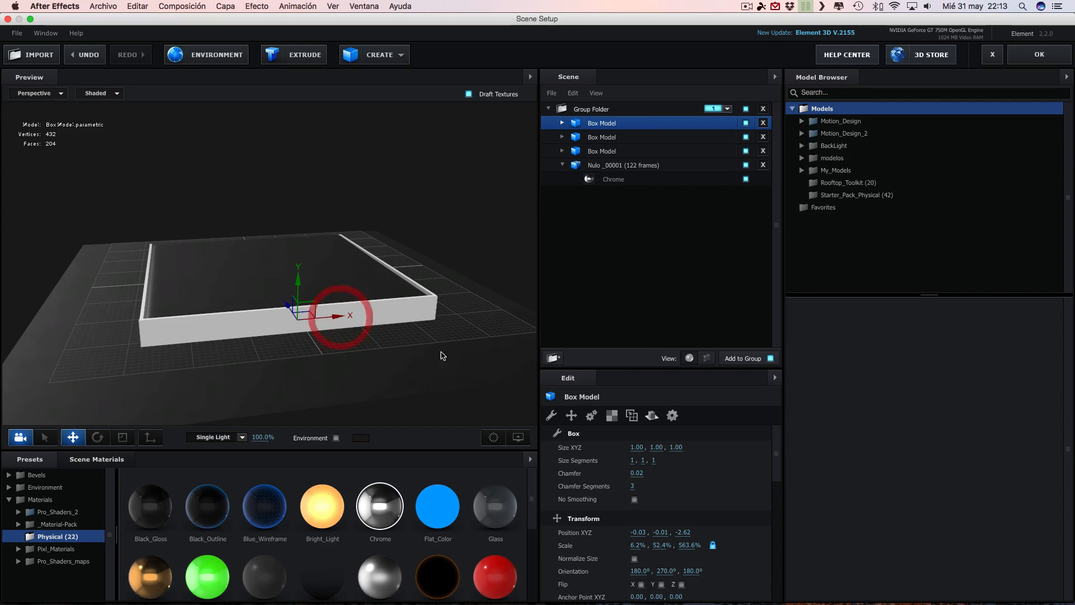
Duplicate the front wall and move the copy to the slab's remaining open edge at about 2.70 in Z
{"action": "left_click_drag", "start_coordinate": [440, 360], "coordinate": [432, 328]}
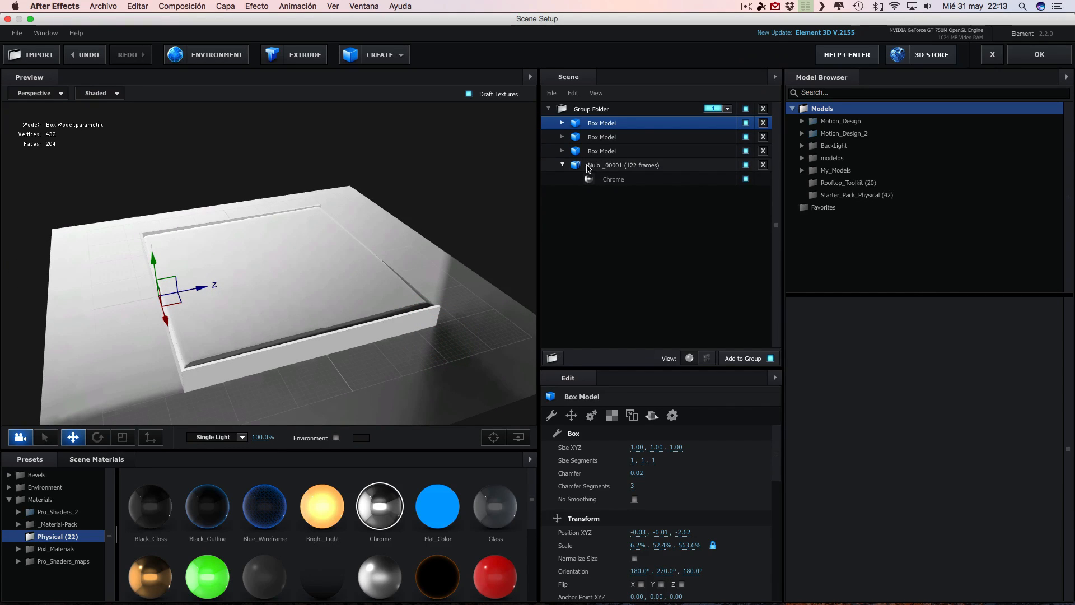
{"action": "key", "text": "super+d"}
{"action": "left_click_drag", "start_coordinate": [203, 289], "coordinate": [413, 282]}
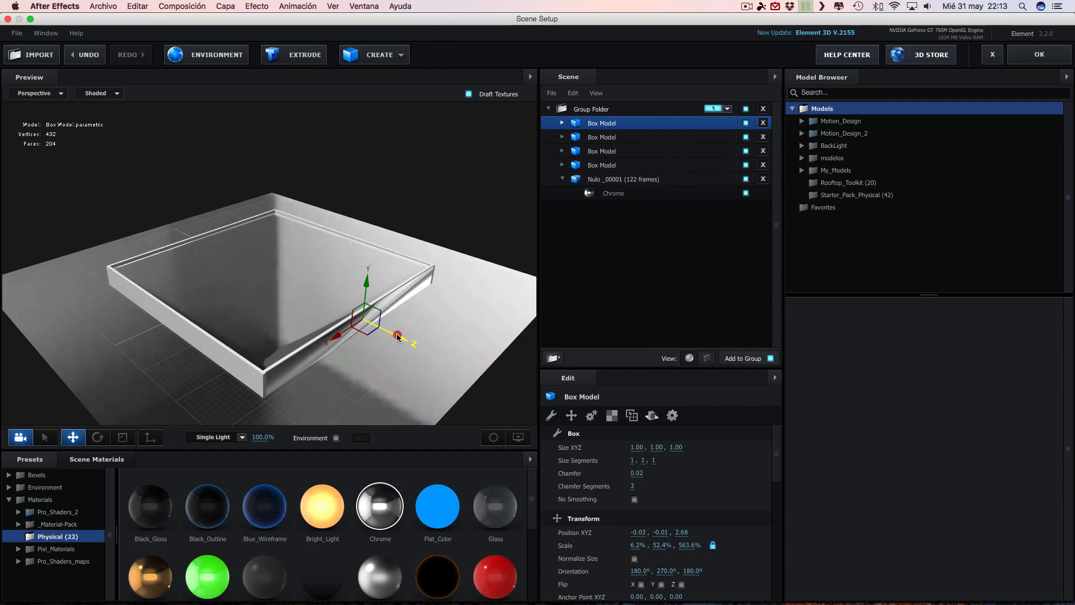
{"action": "left_click_drag", "start_coordinate": [397, 334], "coordinate": [469, 454]}
Apply the red Physical material to the four box walls and accept the Element scene setup
{"action": "left_click_drag", "start_coordinate": [480, 590], "coordinate": [361, 317]}
{"action": "left_click_drag", "start_coordinate": [493, 568], "coordinate": [180, 321]}
{"action": "left_click_drag", "start_coordinate": [516, 356], "coordinate": [419, 444]}
{"action": "left_click_drag", "start_coordinate": [452, 457], "coordinate": [366, 294]}
{"action": "left_click_drag", "start_coordinate": [501, 584], "coordinate": [386, 359]}
{"action": "scroll", "coordinate": [387, 355], "scroll_direction": "down", "scroll_amount": 2}
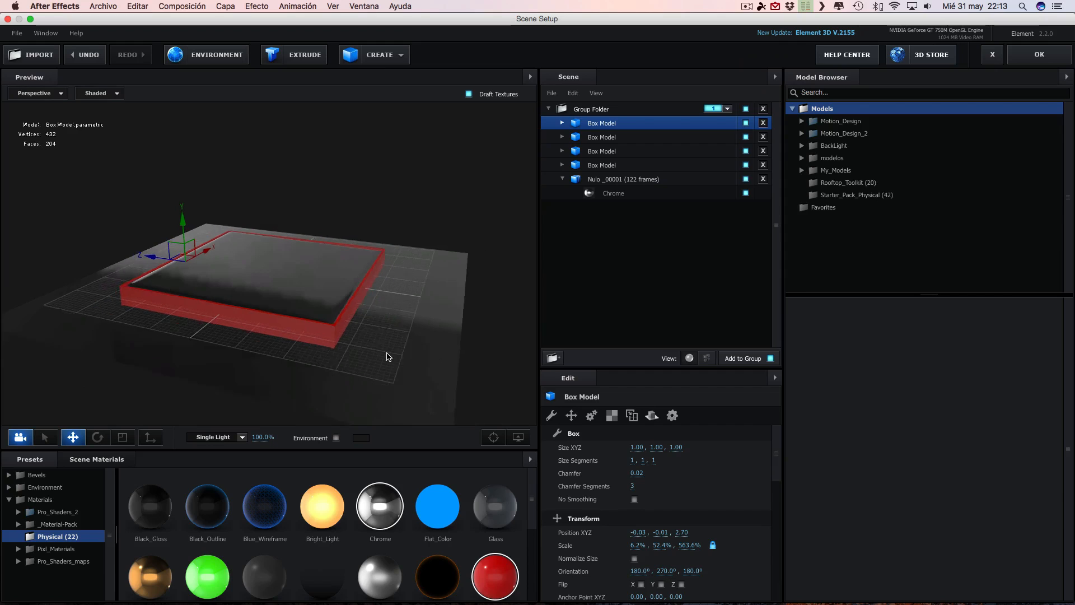
{"action": "scroll", "coordinate": [386, 356], "scroll_direction": "up", "scroll_amount": 3}
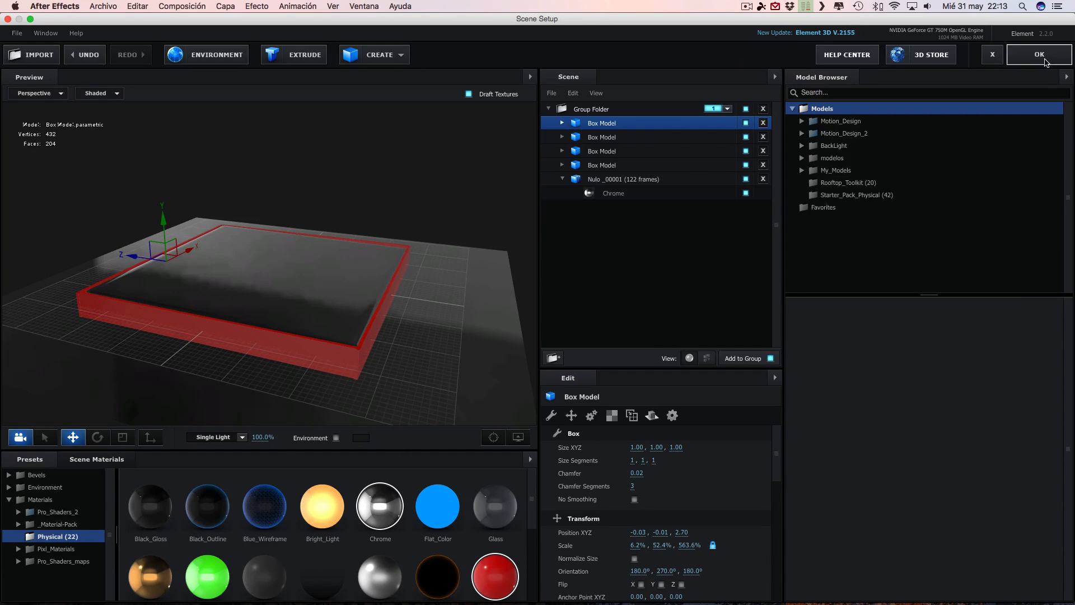
{"action": "left_click", "coordinate": [1040, 55]}
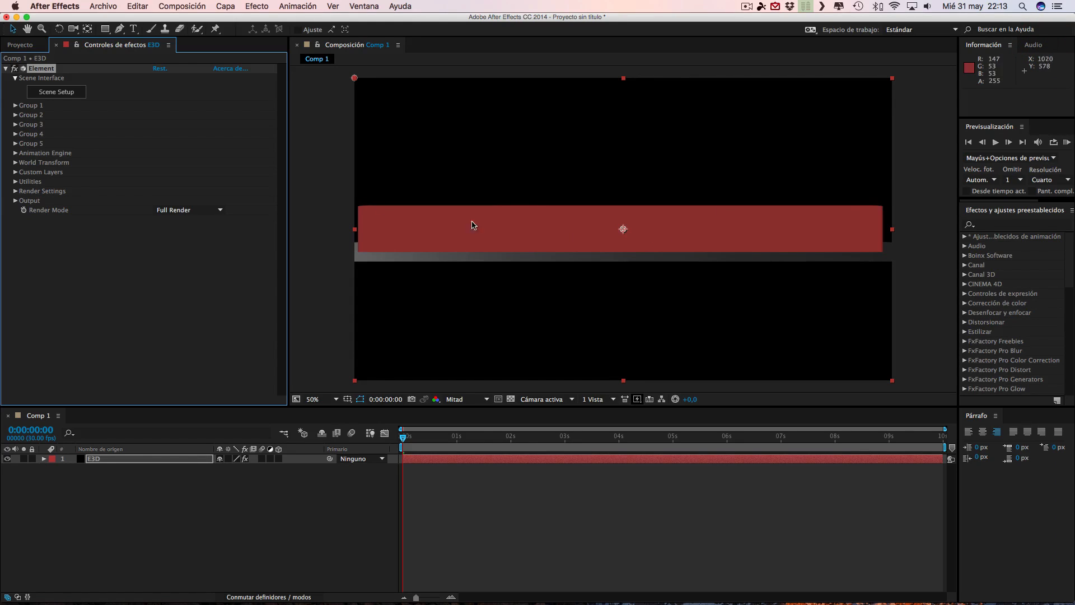
Add a two-node 35 mm camera named Cámara 1 to the composition
{"action": "left_click", "coordinate": [185, 6]}
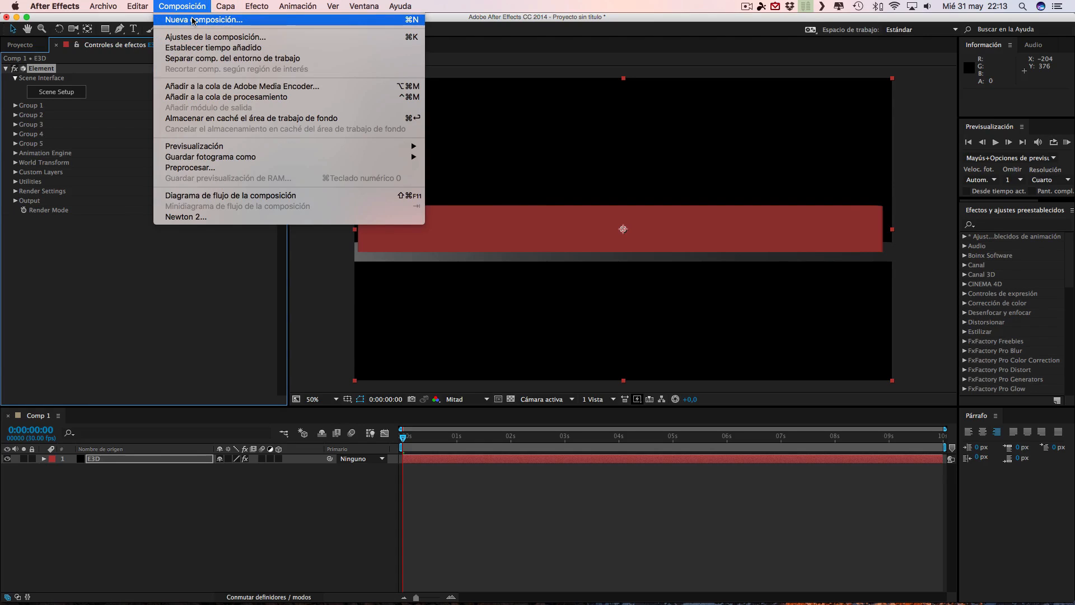
{"action": "mouse_move", "coordinate": [225, 6]}
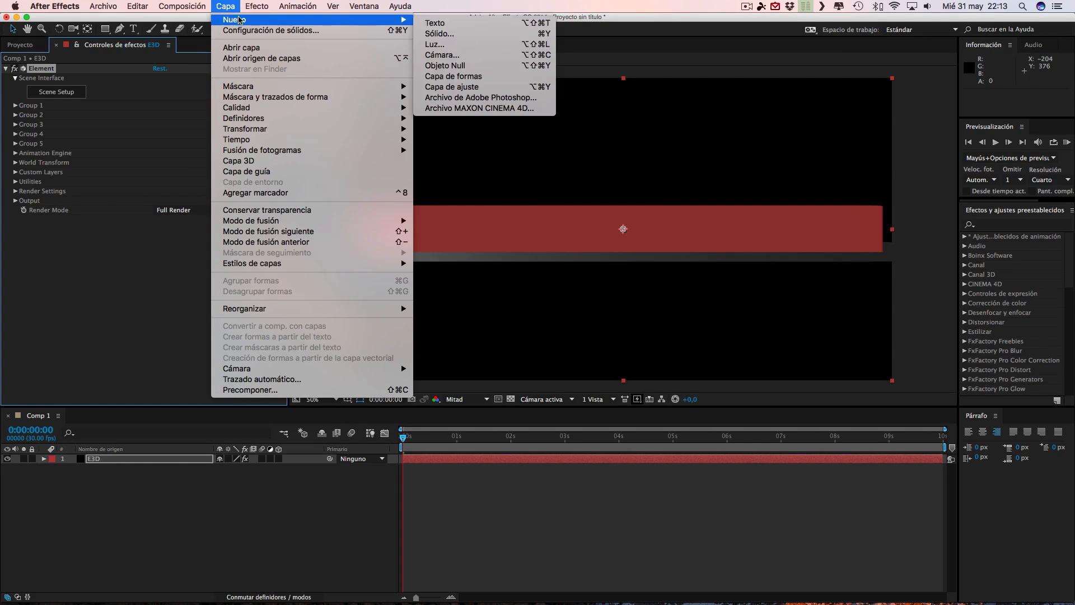
{"action": "left_click", "coordinate": [447, 54]}
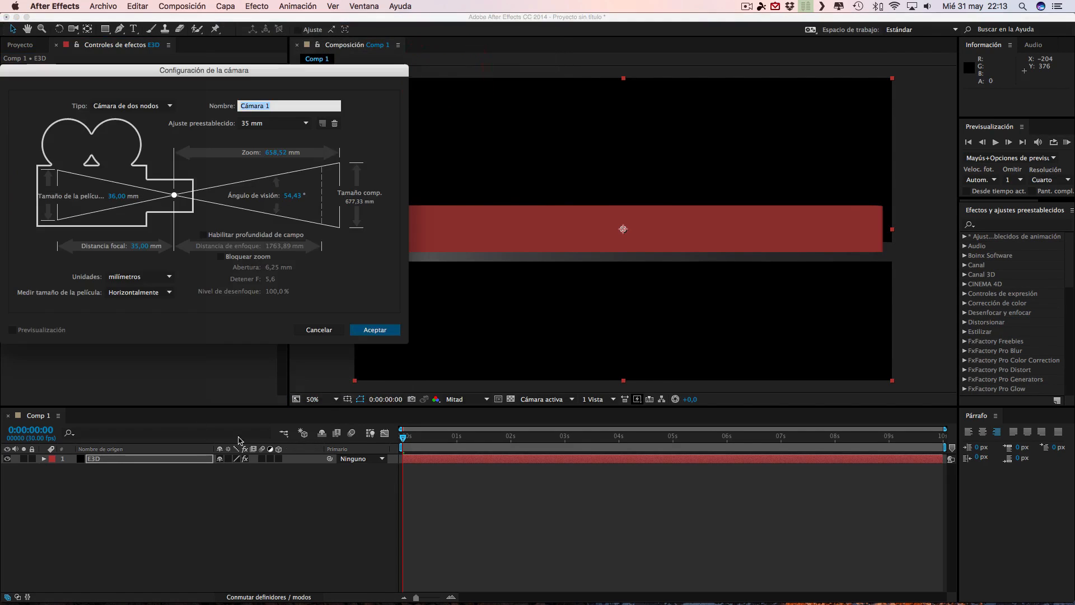
{"action": "left_click", "coordinate": [374, 330]}
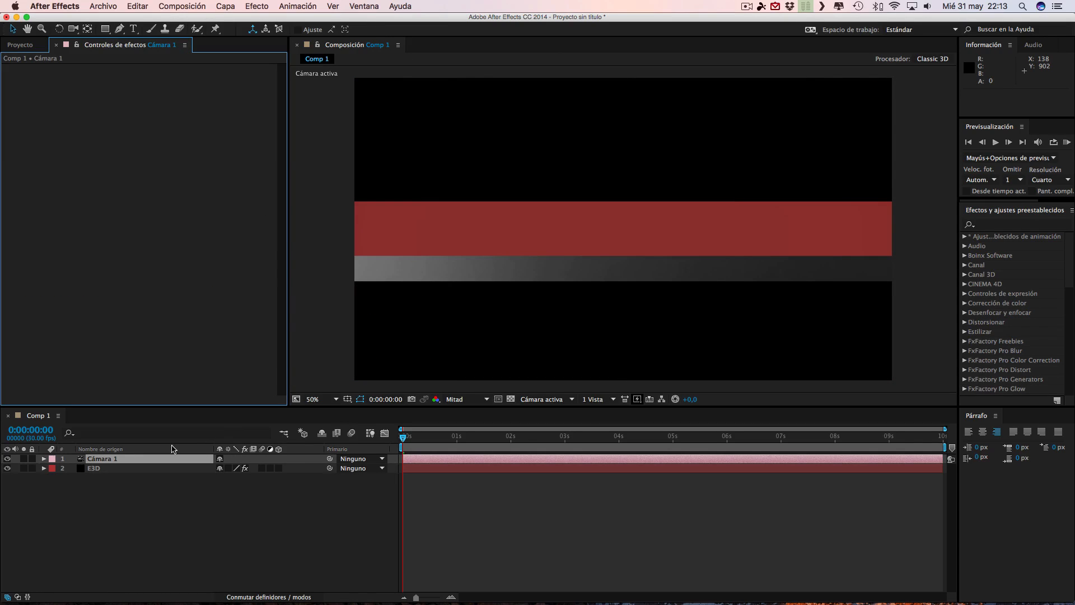
Pull the camera back to about -3138.7 in Z and orbit it above the slab to about 441.7, -429.9, -2939.7
{"action": "left_click_drag", "start_coordinate": [79, 34], "coordinate": [149, 66]}
{"action": "left_click_drag", "start_coordinate": [481, 163], "coordinate": [575, 437]}
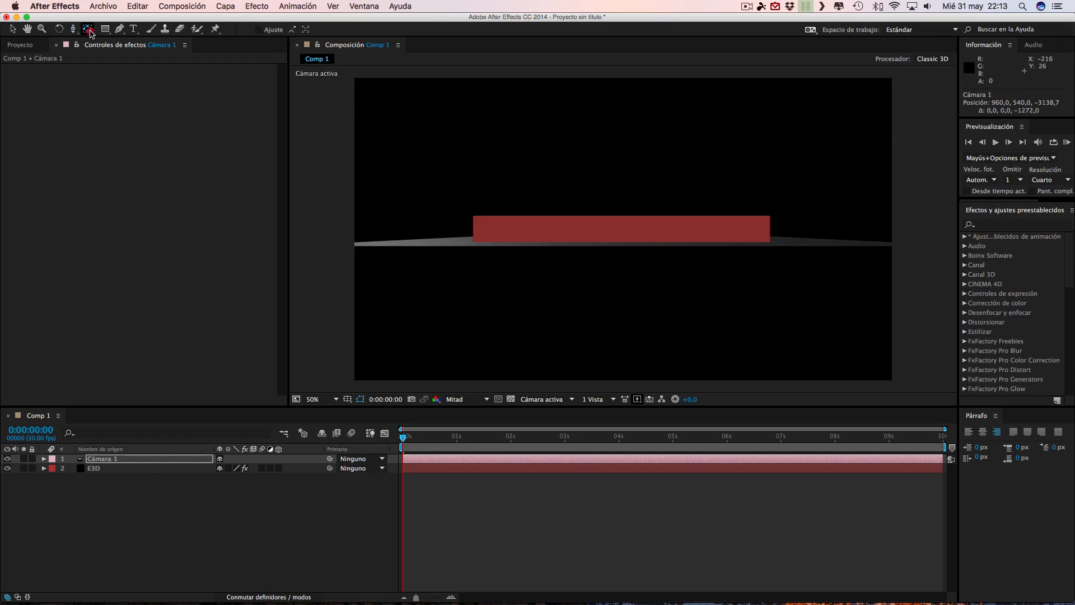
{"action": "left_click_drag", "start_coordinate": [73, 29], "coordinate": [108, 42]}
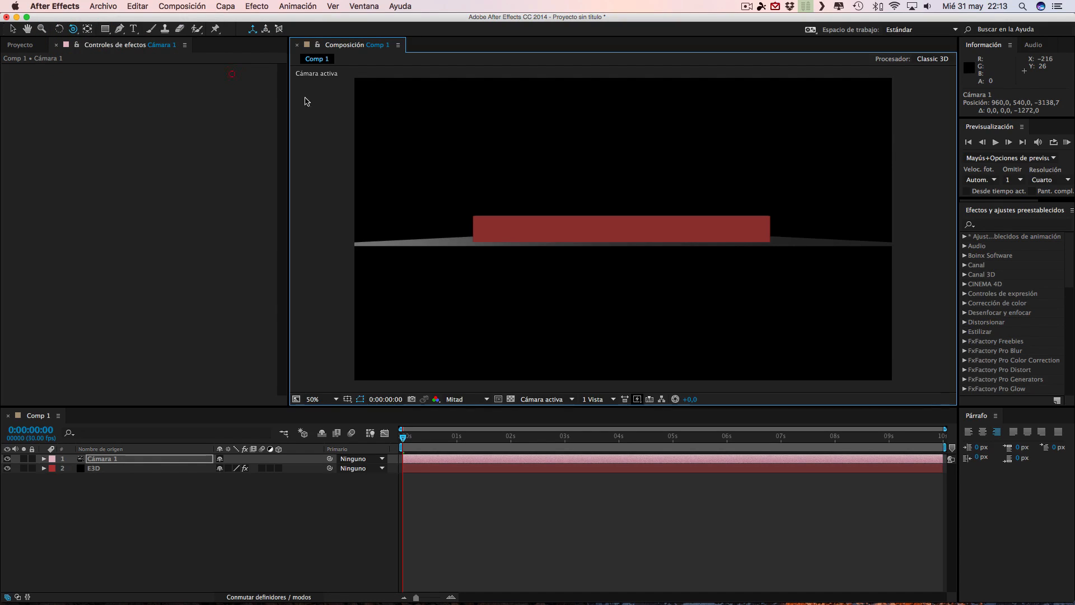
{"action": "left_click_drag", "start_coordinate": [426, 158], "coordinate": [441, 181]}
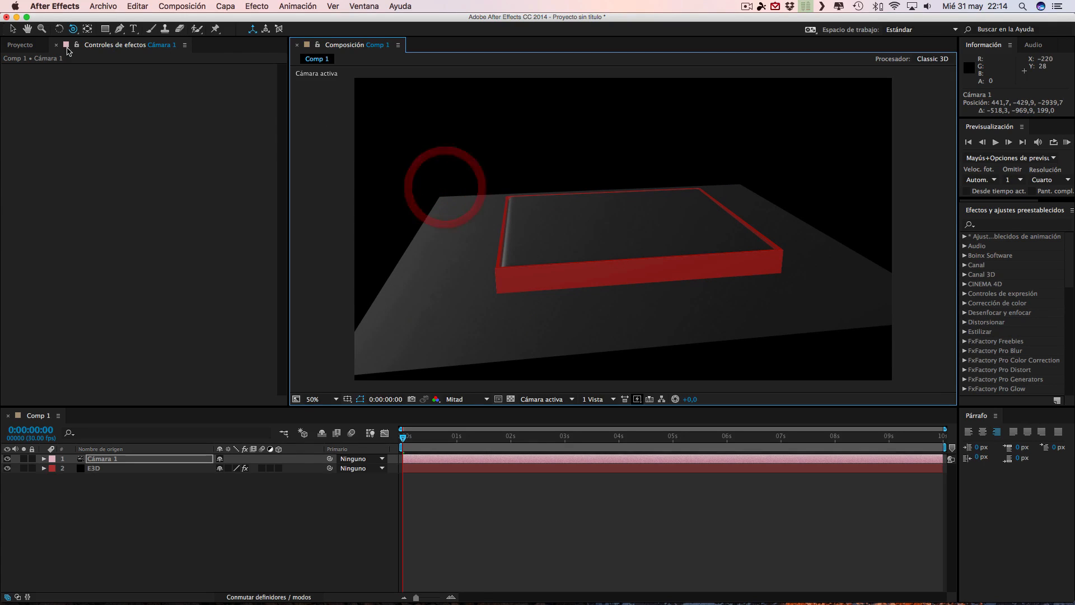
Orbit Cámara 1 around the slab to about 1773.5, -426.4, -3388.4 and run a RAM preview of the splash animation
{"action": "left_click_drag", "start_coordinate": [73, 29], "coordinate": [112, 65]}
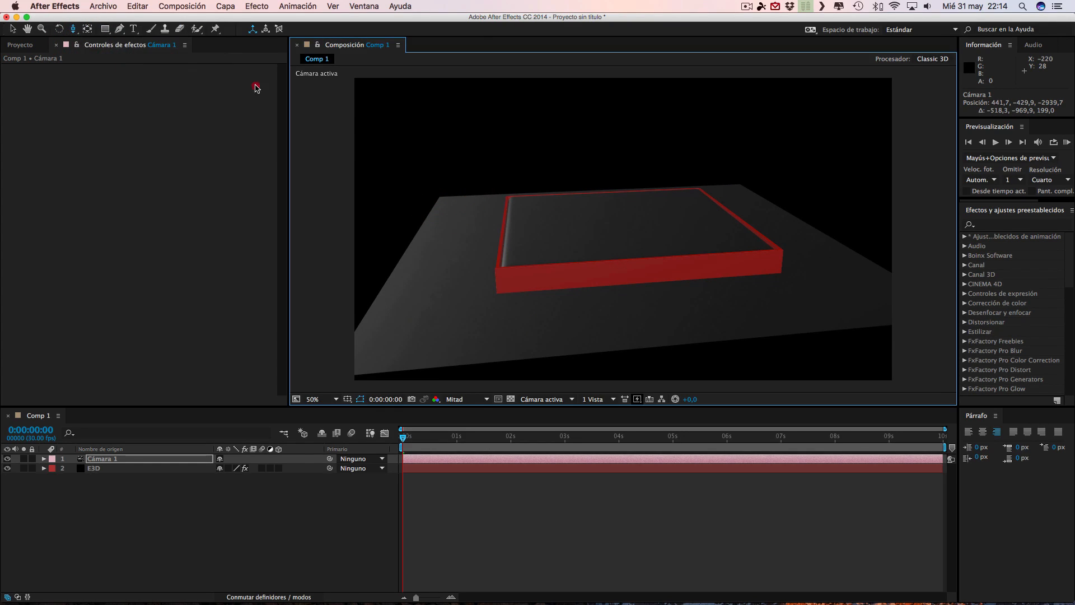
{"action": "left_click_drag", "start_coordinate": [561, 235], "coordinate": [564, 272]}
{"action": "left_click_drag", "start_coordinate": [71, 30], "coordinate": [112, 42]}
{"action": "left_click_drag", "start_coordinate": [533, 181], "coordinate": [571, 193]}
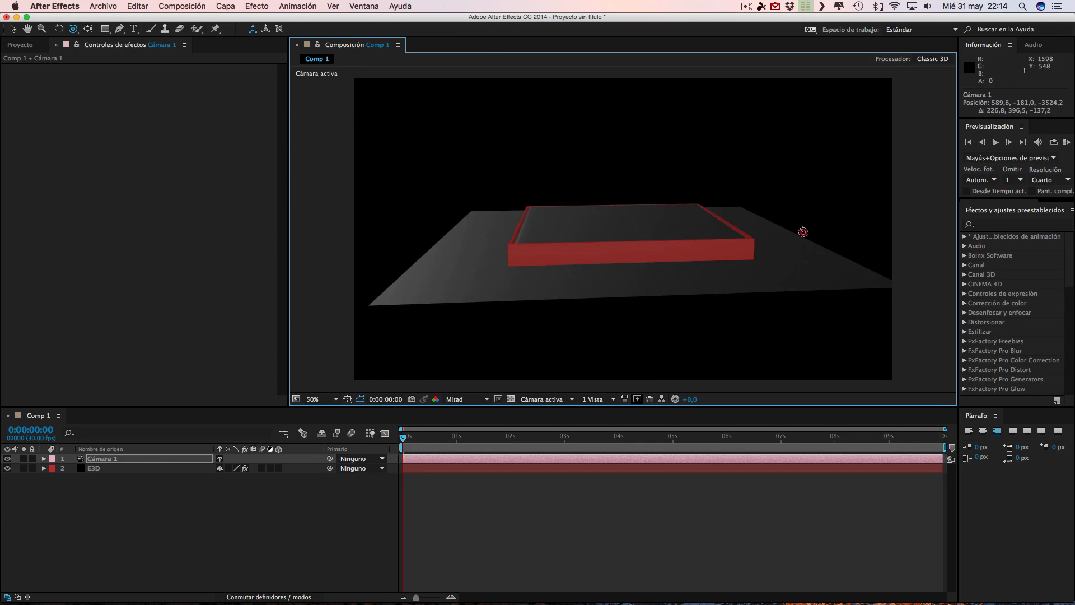
{"action": "left_click_drag", "start_coordinate": [803, 232], "coordinate": [692, 232]}
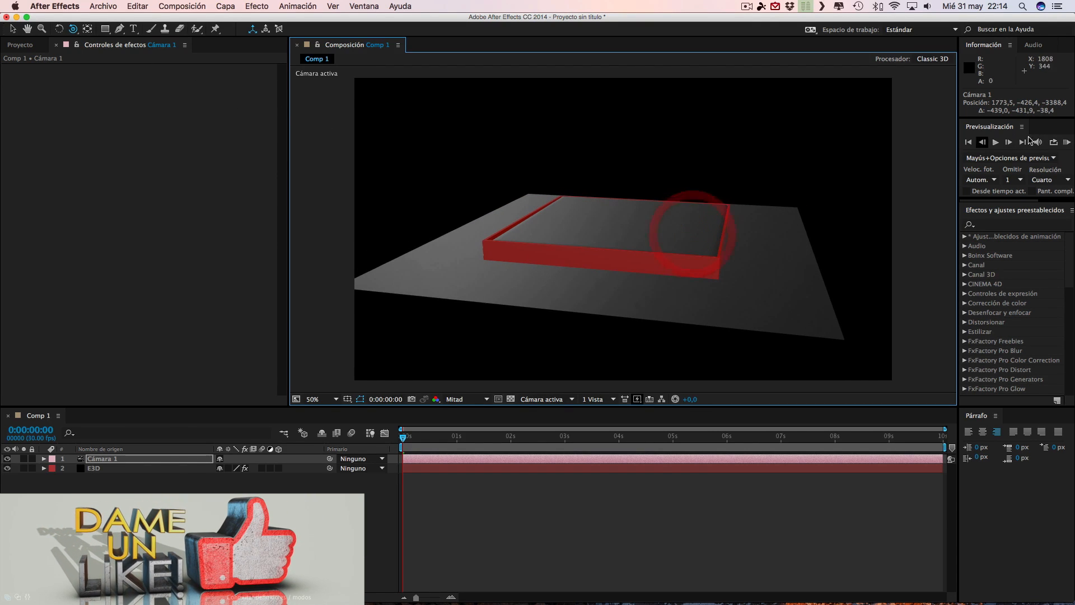
{"action": "left_click", "coordinate": [1066, 143]}
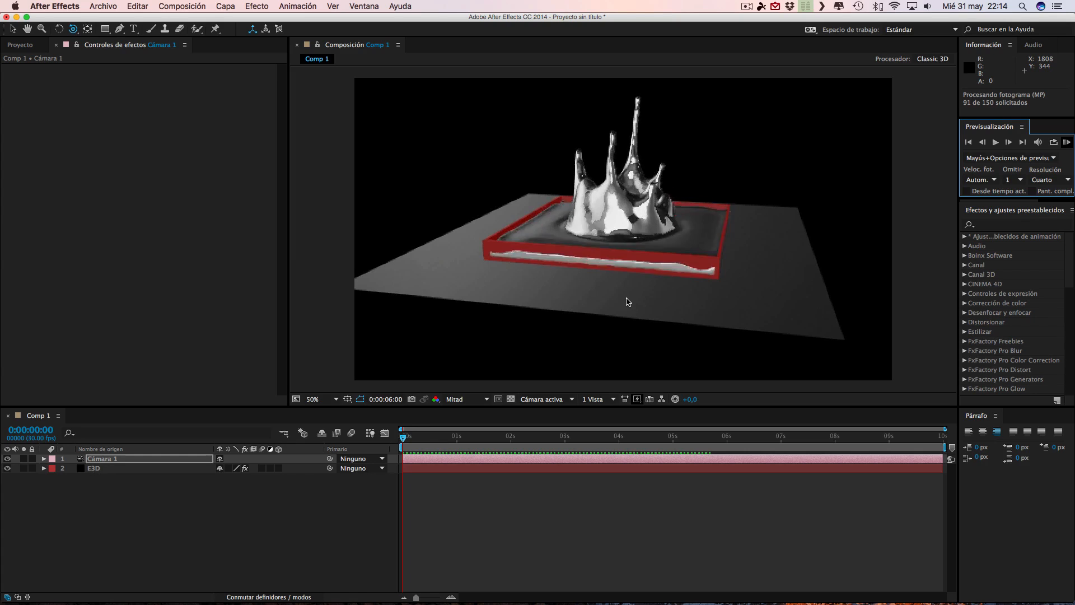
{"action": "key", "text": "space"}
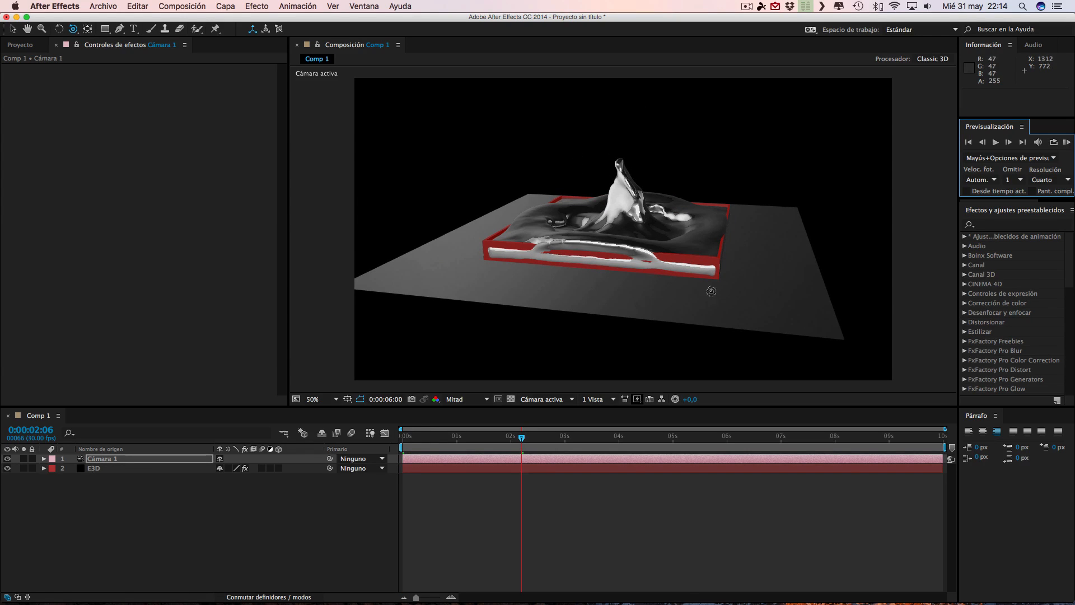
Add a null object, make it a 3D layer and parent Cámara 1 to it
{"action": "left_click", "coordinate": [226, 6]}
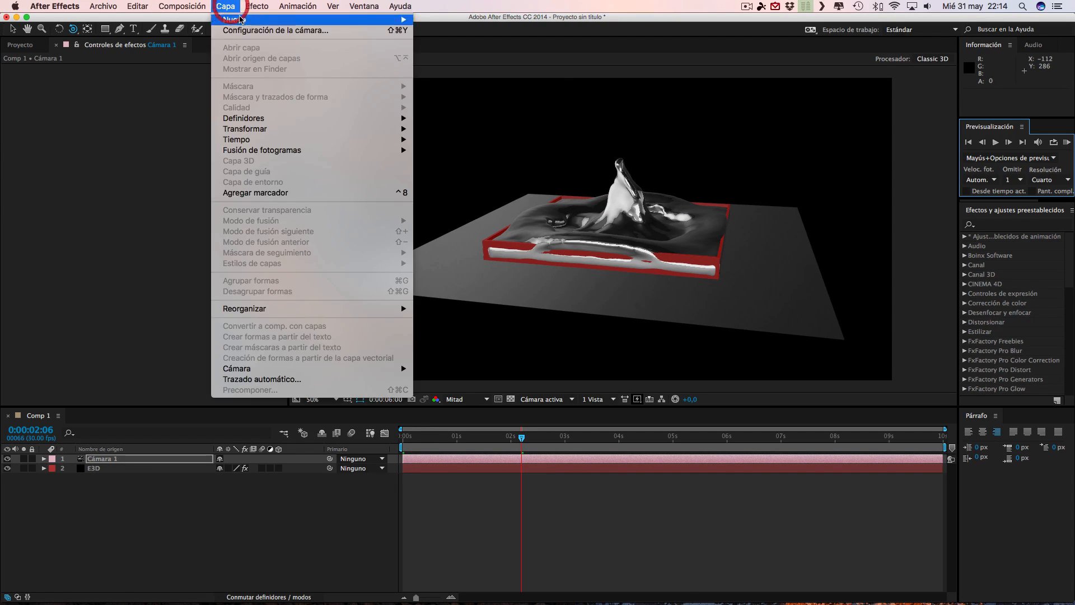
{"action": "mouse_move", "coordinate": [234, 20]}
{"action": "left_click", "coordinate": [443, 66]}
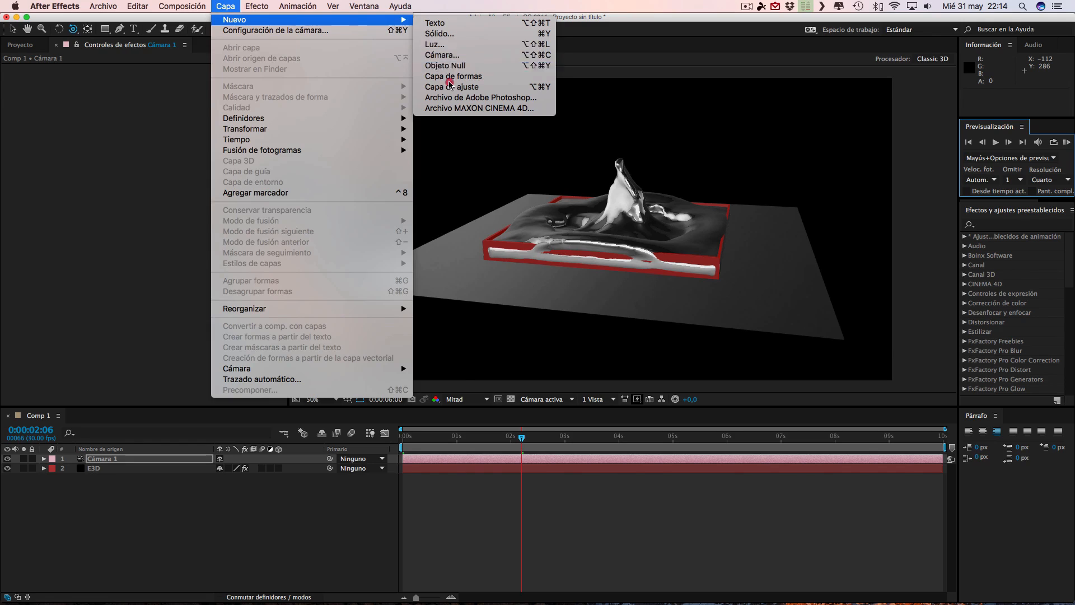
{"action": "left_click", "coordinate": [279, 459]}
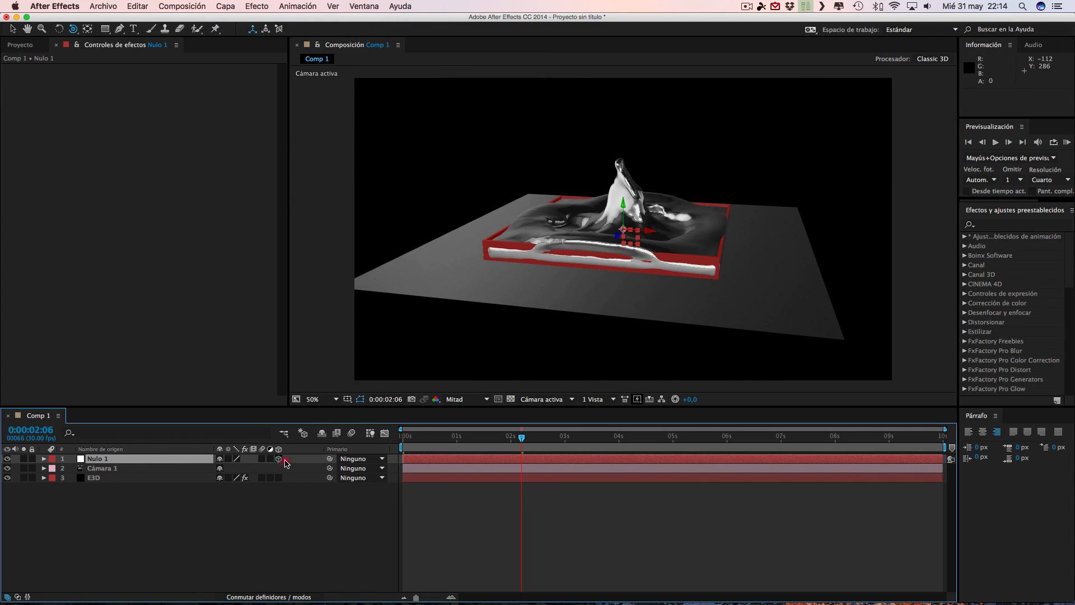
{"action": "left_click_drag", "start_coordinate": [328, 468], "coordinate": [100, 460]}
Expand the null's transform properties and rotate it about Y to 1x+314° while viewing the splash at 0:00:01:12
{"action": "left_click", "coordinate": [45, 459]}
{"action": "left_click", "coordinate": [54, 469]}
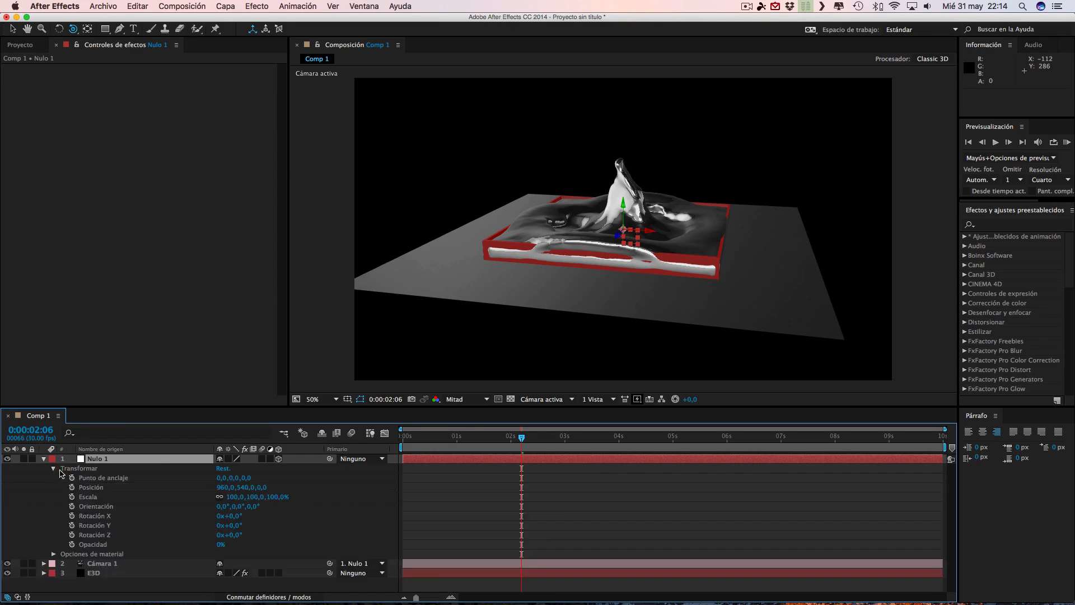
{"action": "left_click_drag", "start_coordinate": [237, 530], "coordinate": [408, 511]}
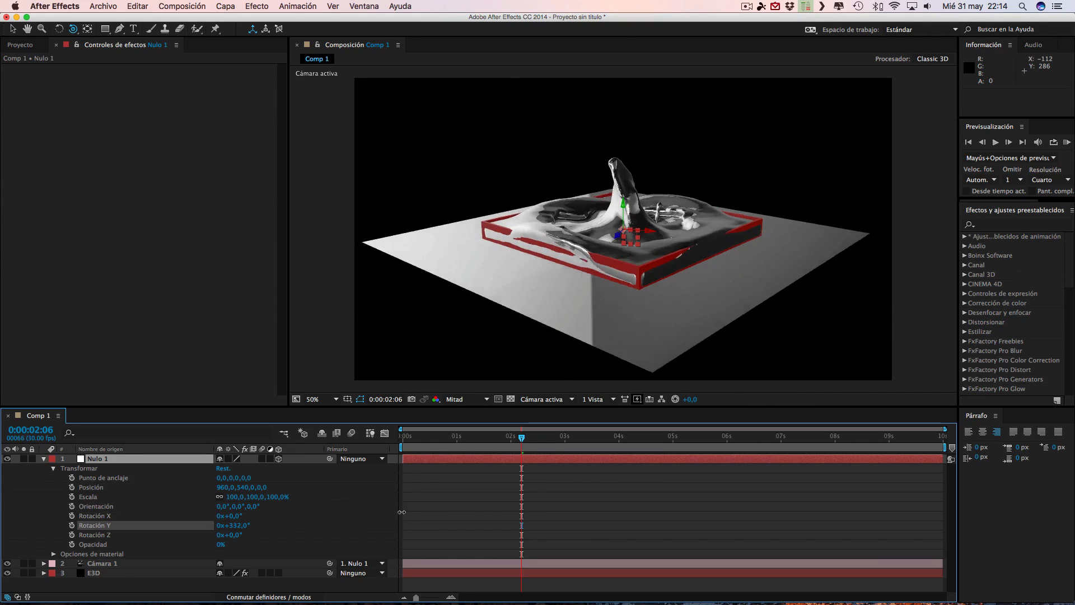
{"action": "left_click", "coordinate": [471, 440]}
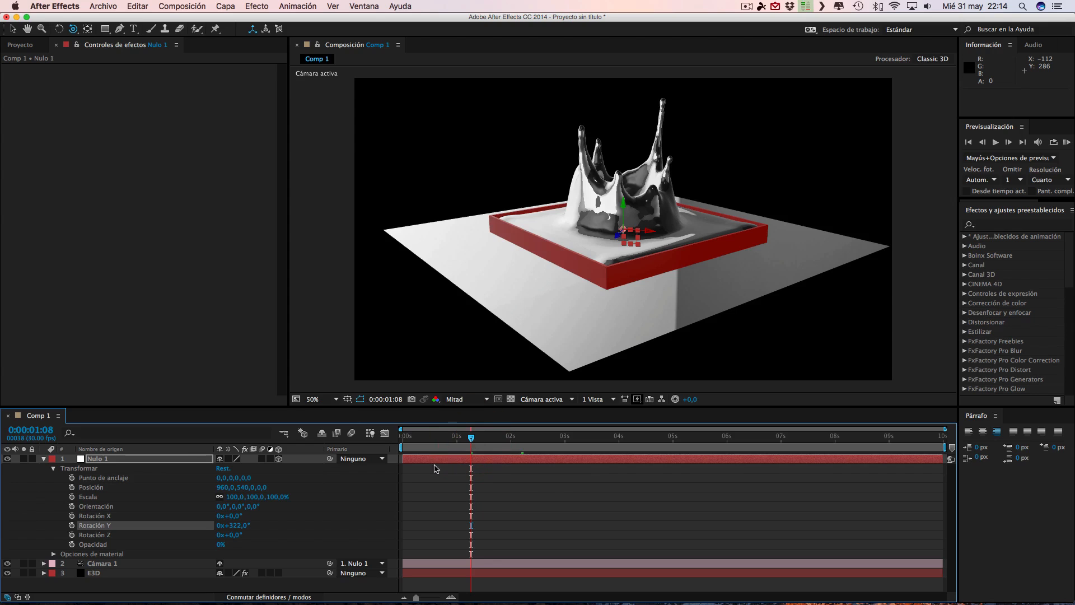
{"action": "mouse_move", "coordinate": [472, 440]}
{"action": "left_mouse_down"}
{"action": "mouse_move", "coordinate": [526, 440]}
{"action": "mouse_move", "coordinate": [479, 440]}
{"action": "left_mouse_up"}
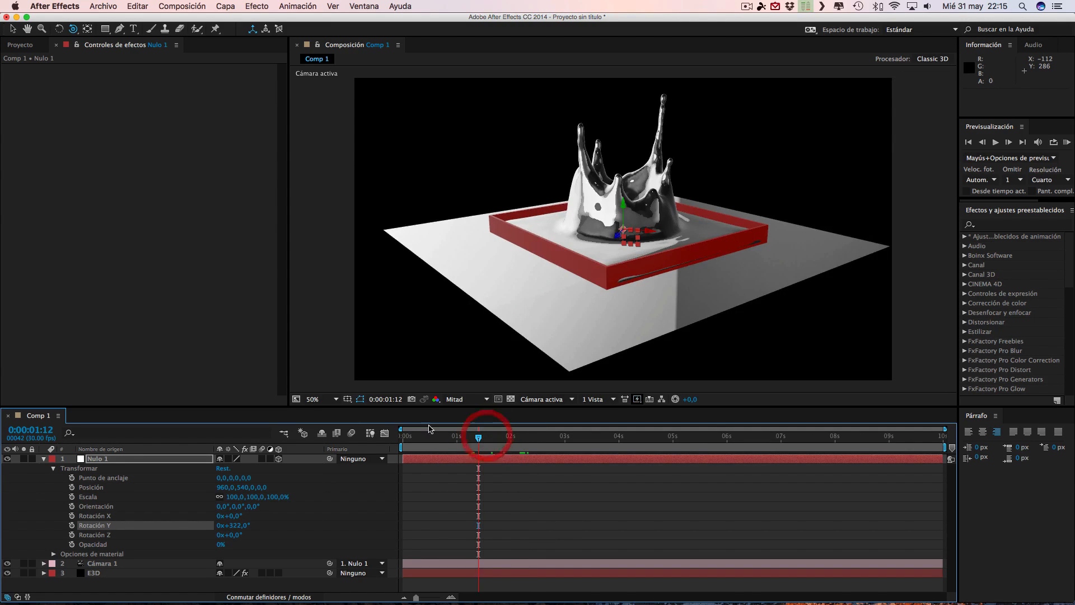
{"action": "left_click_drag", "start_coordinate": [235, 520], "coordinate": [439, 502]}
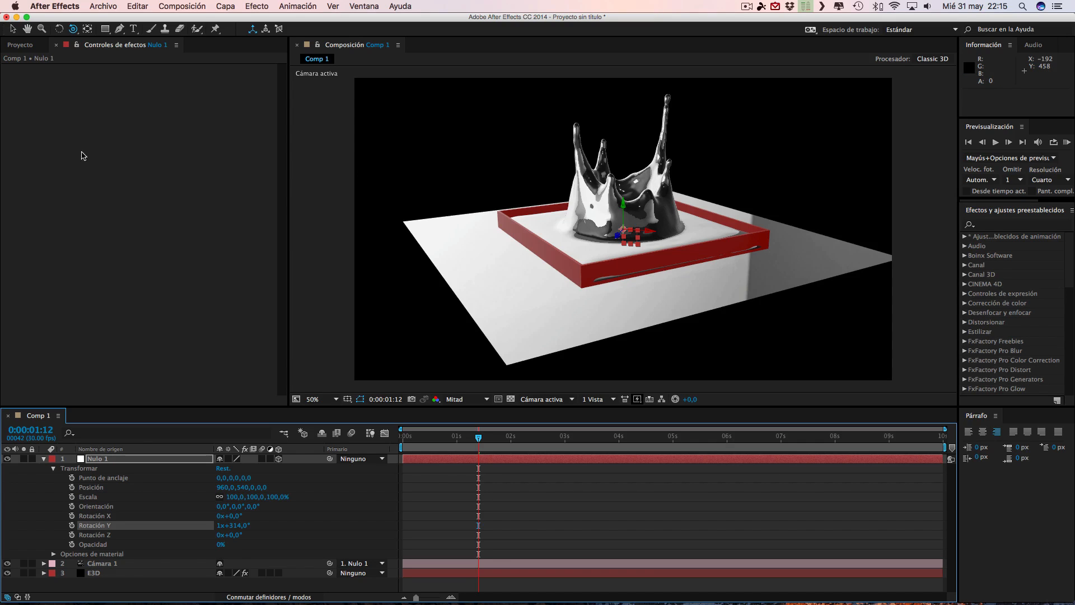
Reopen the E3D layer's Scene Setup and move the first box wall outward to 2.73 in Z
{"action": "left_click", "coordinate": [101, 574]}
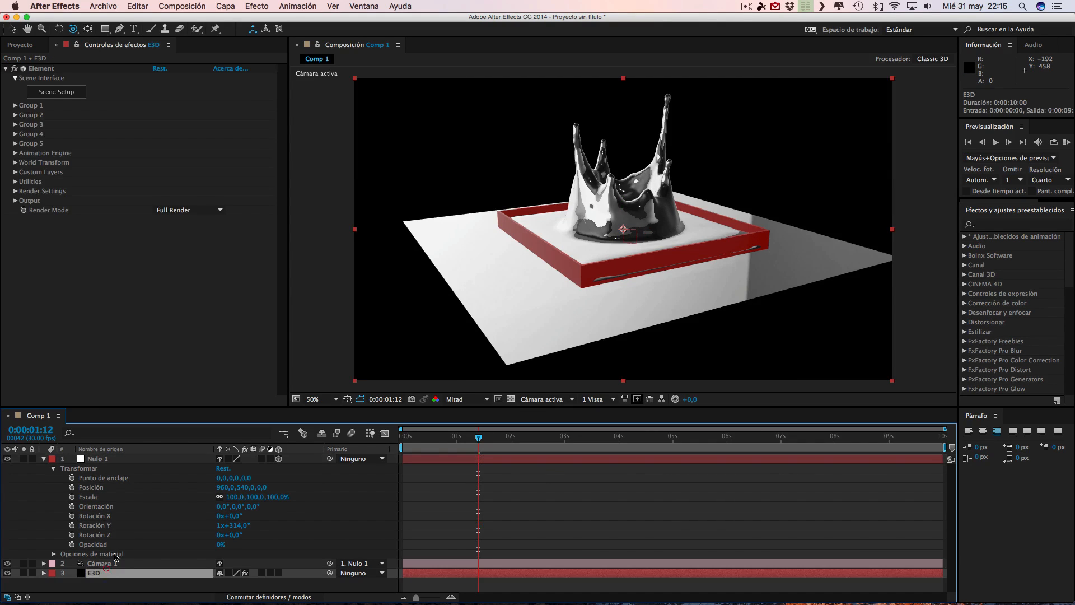
{"action": "left_click", "coordinate": [57, 92]}
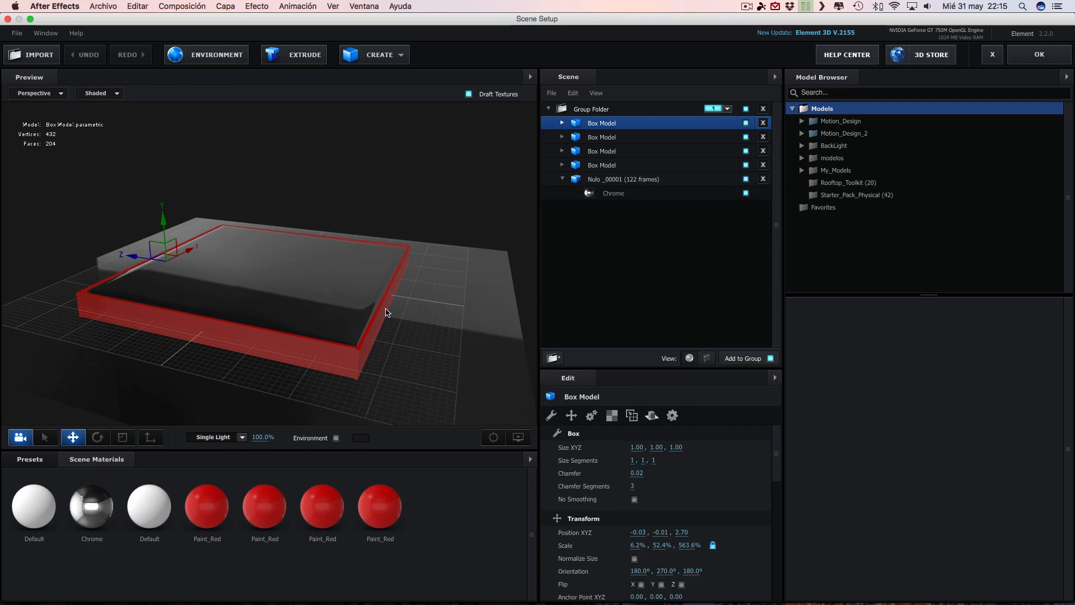
{"action": "left_click_drag", "start_coordinate": [431, 317], "coordinate": [410, 323]}
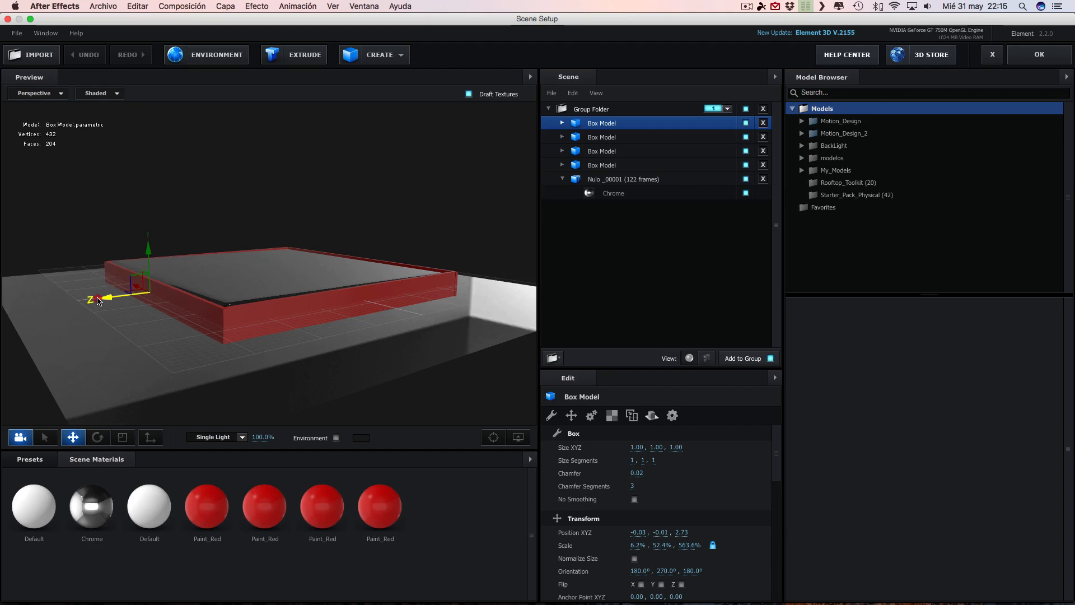
{"action": "left_click", "coordinate": [97, 297]}
{"action": "left_click_drag", "start_coordinate": [311, 318], "coordinate": [310, 314]}
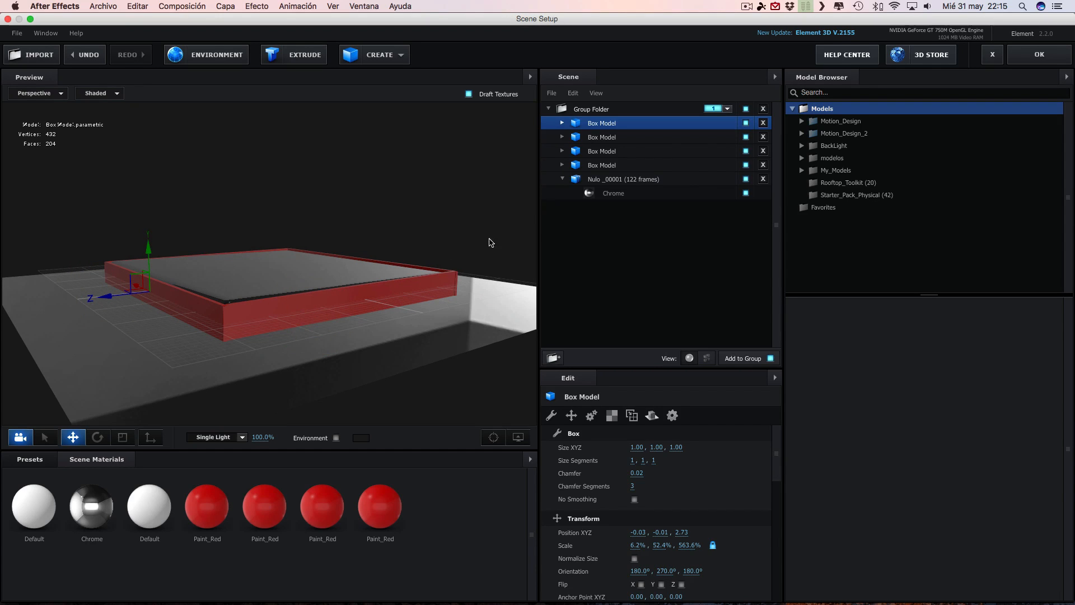
Move the second box wall in the scene list outward to -2.64 in Z
{"action": "left_click", "coordinate": [599, 137]}
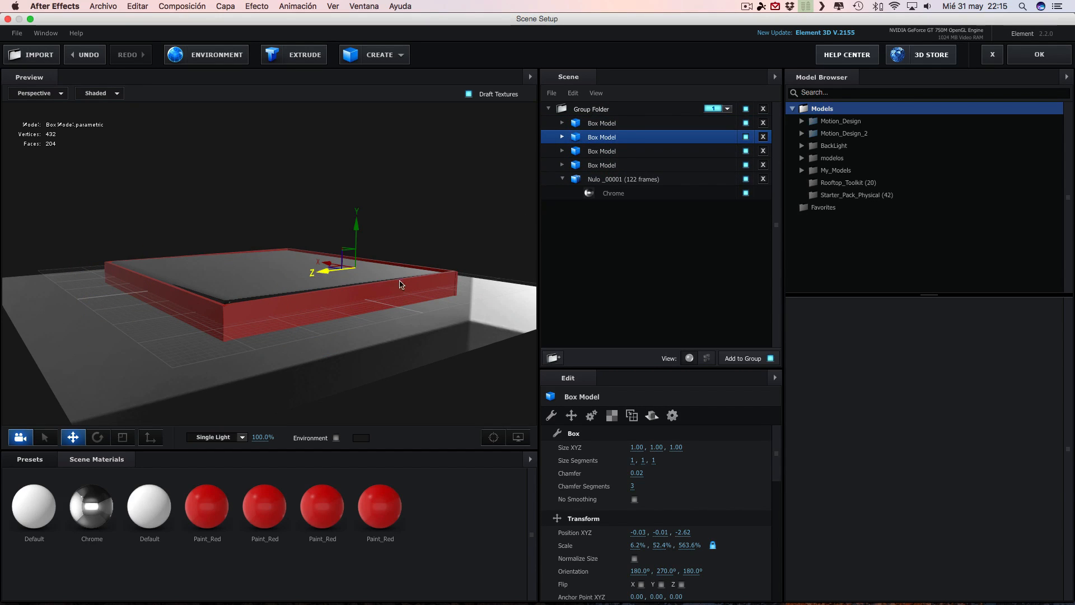
{"action": "left_click_drag", "start_coordinate": [401, 284], "coordinate": [384, 334]}
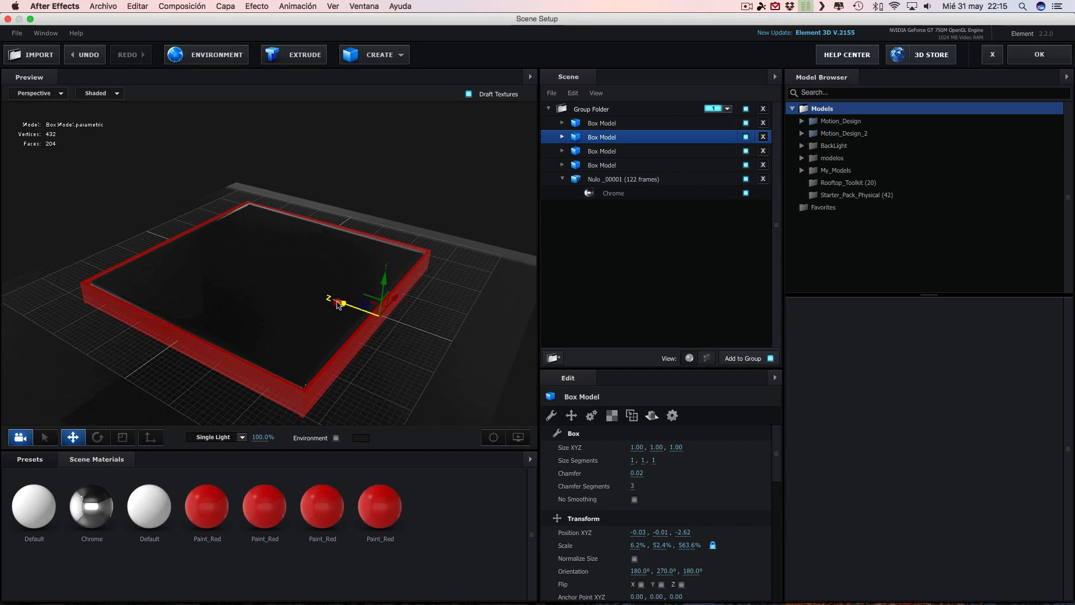
{"action": "left_click", "coordinate": [338, 305]}
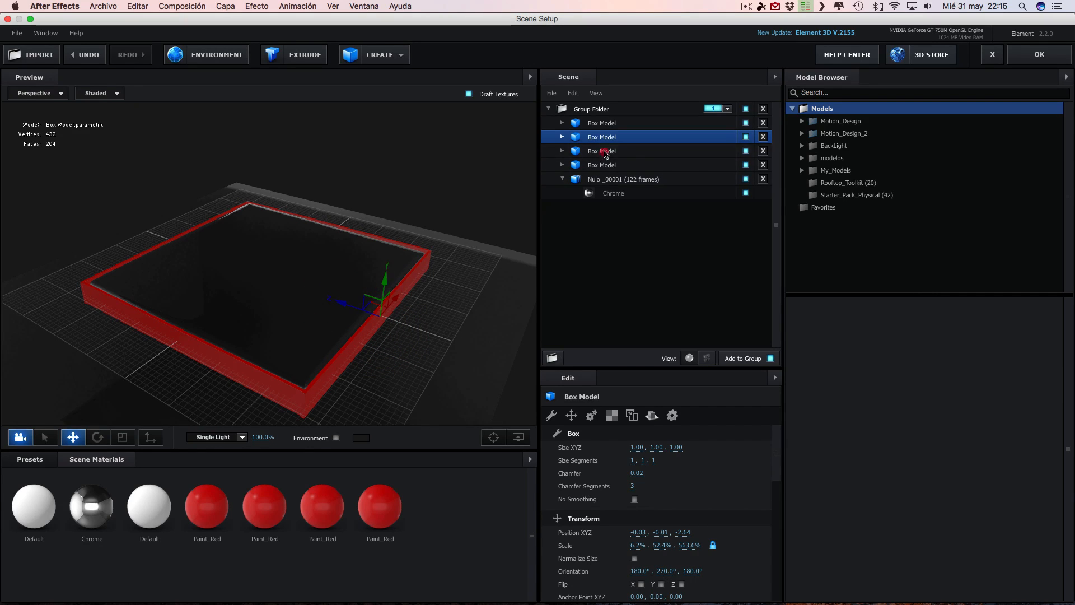
Move the third box wall in the scene list outward to 2.79 in X
{"action": "left_click", "coordinate": [602, 151]}
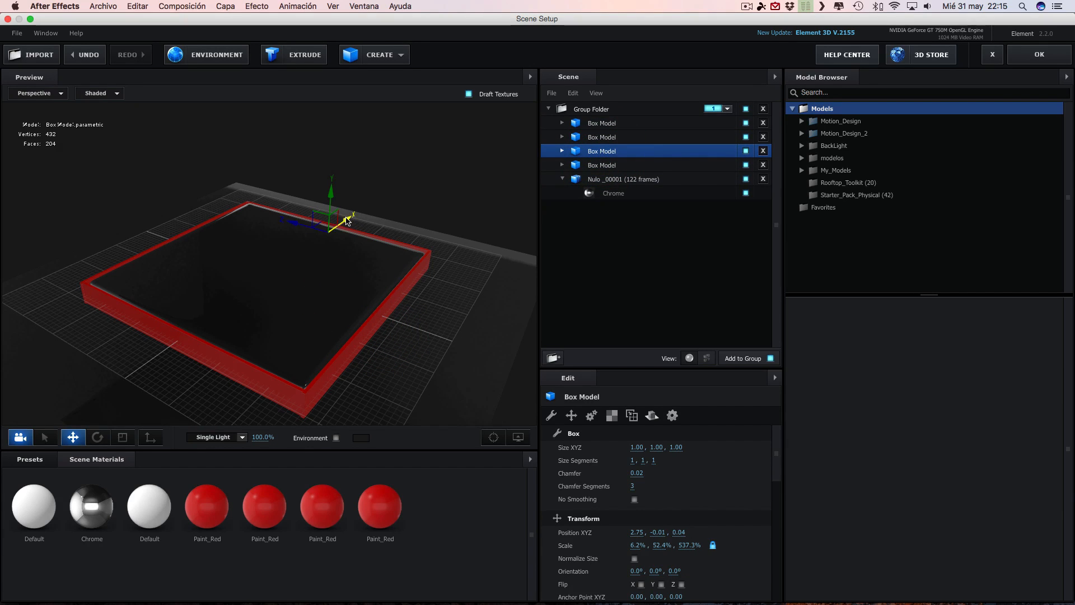
{"action": "left_click_drag", "start_coordinate": [463, 218], "coordinate": [386, 215]}
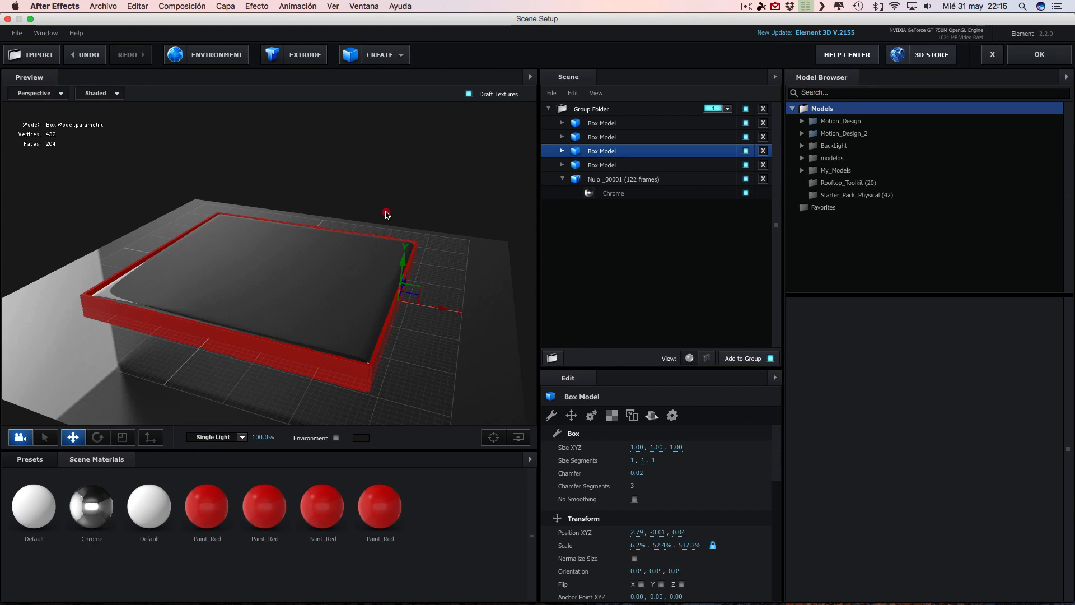
{"action": "left_click", "coordinate": [442, 310]}
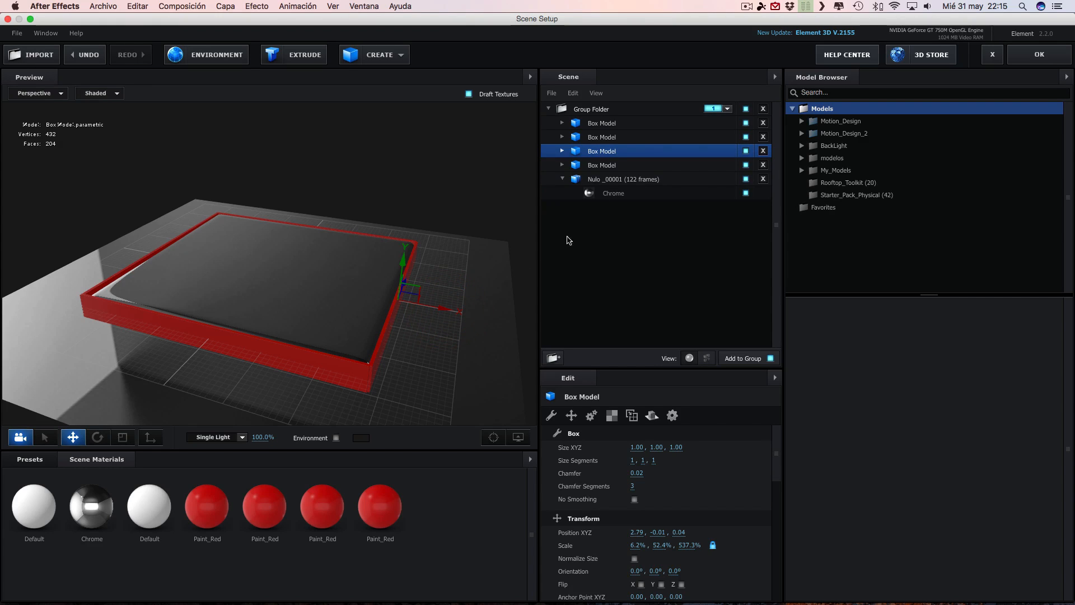
Move the fourth box wall in the scene list outward to -2.82 in X and accept the scene setup
{"action": "left_click", "coordinate": [606, 167]}
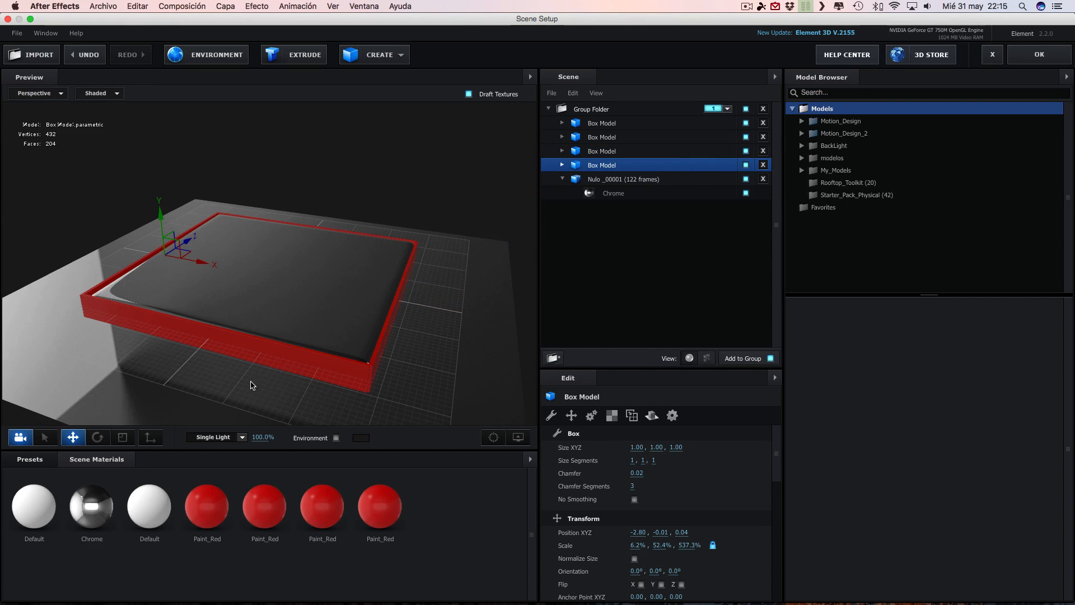
{"action": "left_click_drag", "start_coordinate": [252, 381], "coordinate": [309, 374]}
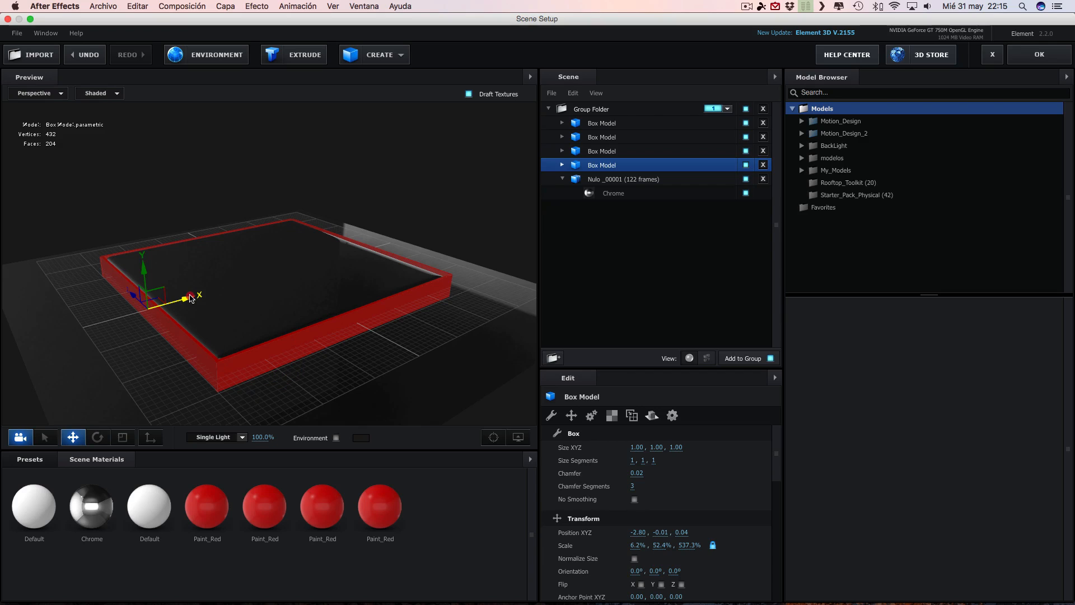
{"action": "left_click_drag", "start_coordinate": [190, 297], "coordinate": [190, 298]}
{"action": "left_click", "coordinate": [190, 298]}
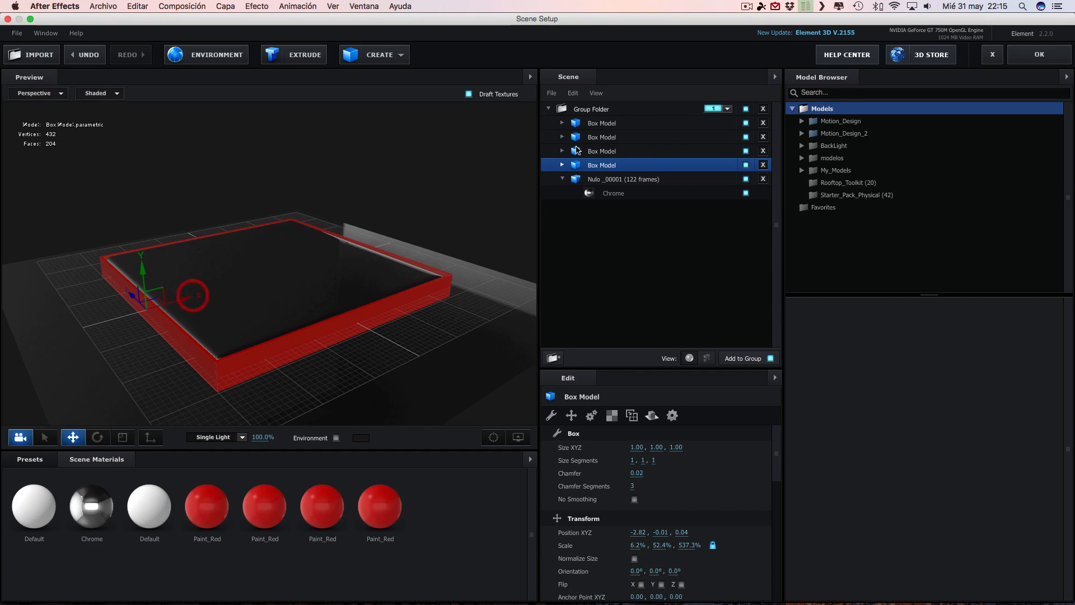
{"action": "left_click", "coordinate": [1039, 54]}
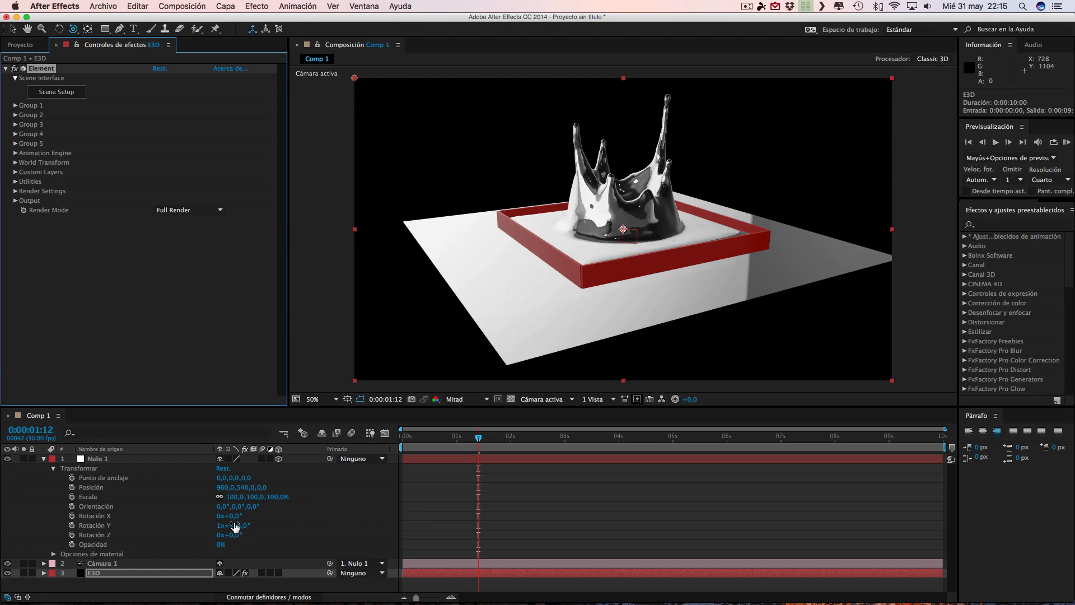
Rotate the null about Y to 2x+188° and run a RAM preview at half (Mitad) resolution
{"action": "left_click_drag", "start_coordinate": [235, 526], "coordinate": [366, 519]}
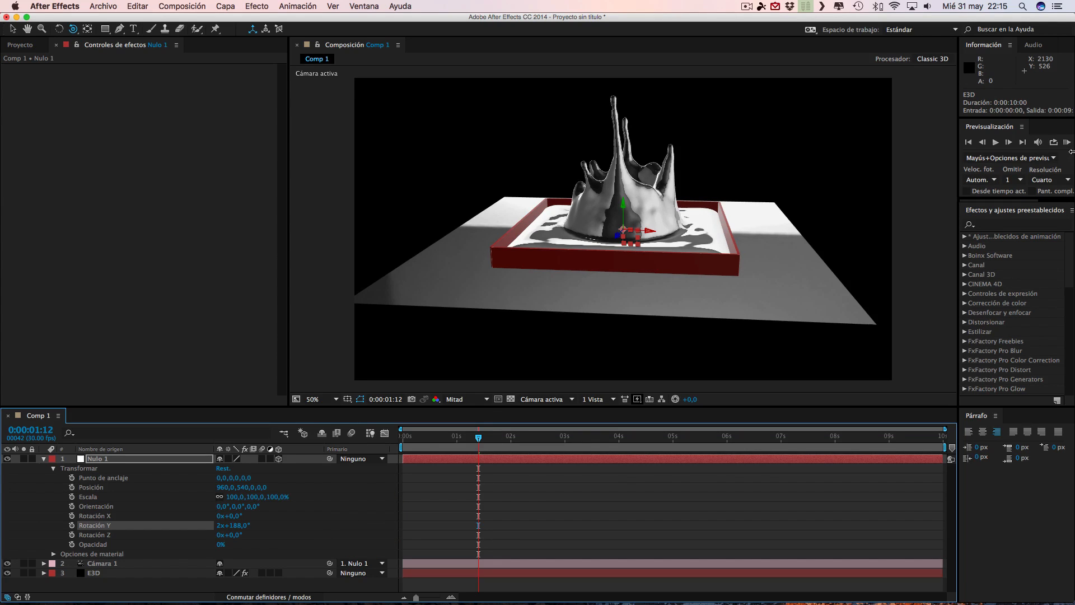
{"action": "left_click", "coordinate": [1059, 179]}
{"action": "left_click", "coordinate": [1002, 217]}
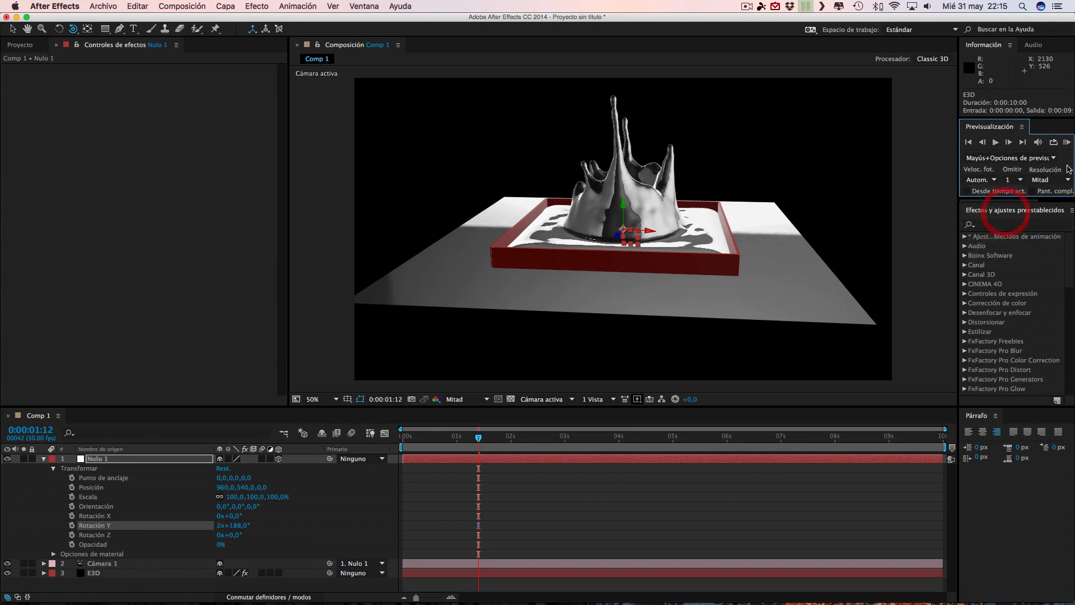
{"action": "left_click", "coordinate": [1067, 143]}
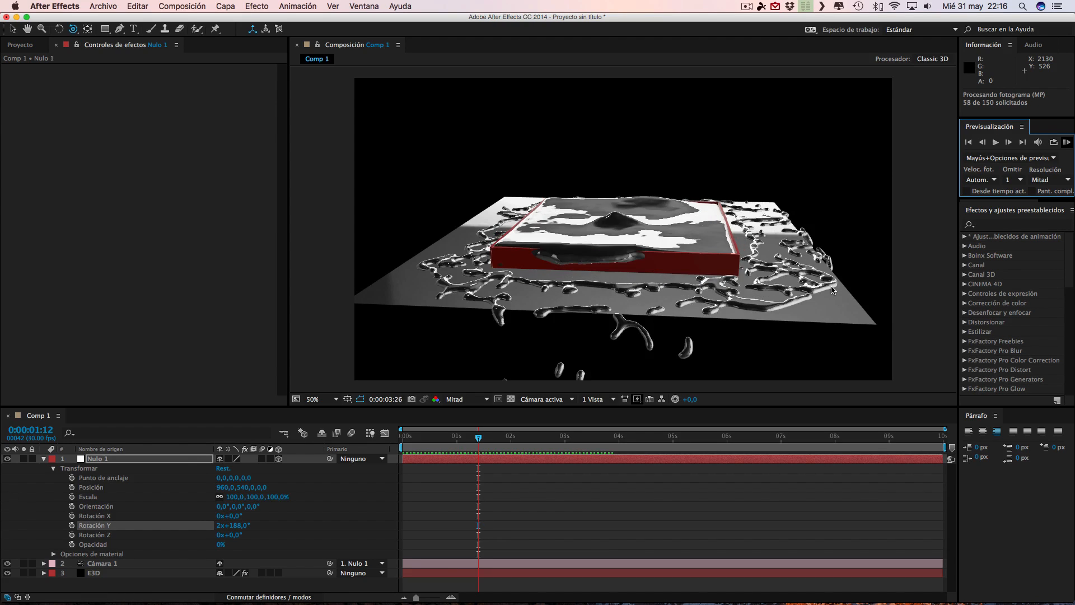
Move the current time to 0:00:04:01 and trim the end of the work area to that frame
{"action": "left_click", "coordinate": [619, 439]}
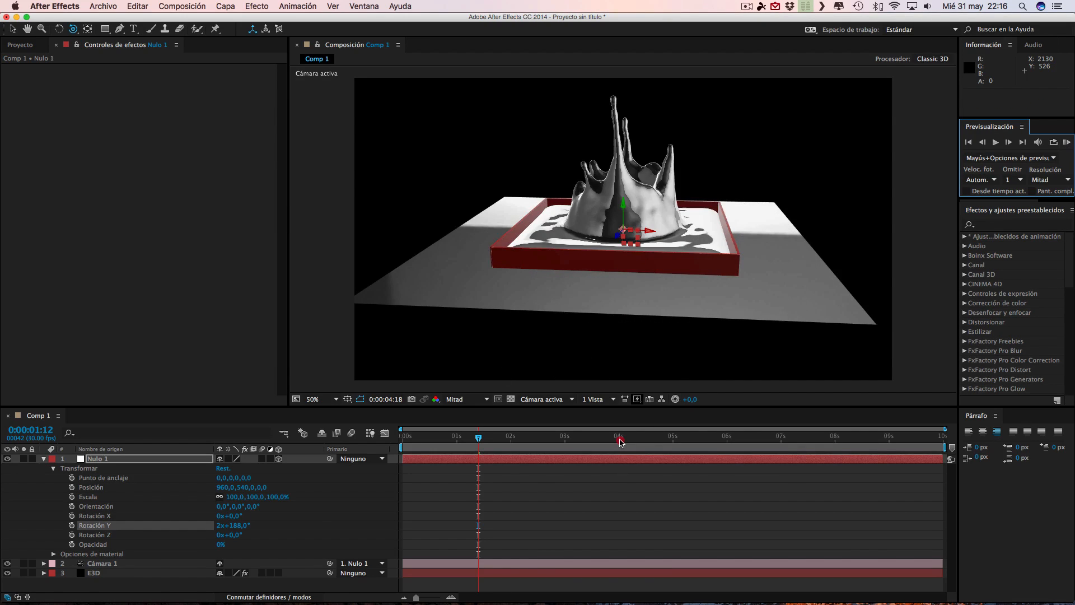
{"action": "left_click_drag", "start_coordinate": [617, 441], "coordinate": [622, 440]}
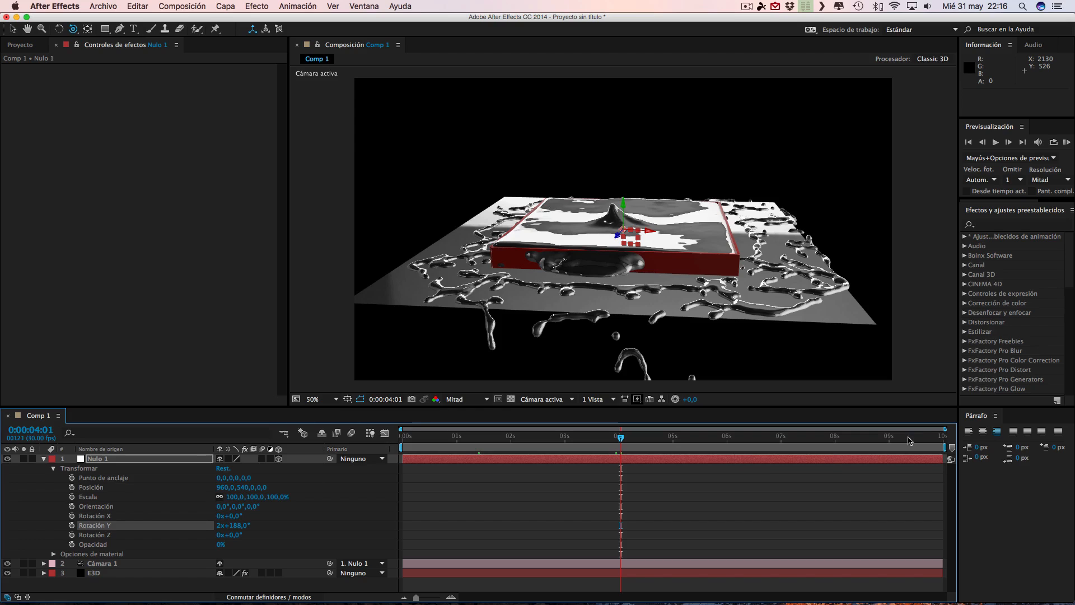
{"action": "left_click_drag", "start_coordinate": [944, 447], "coordinate": [629, 448]}
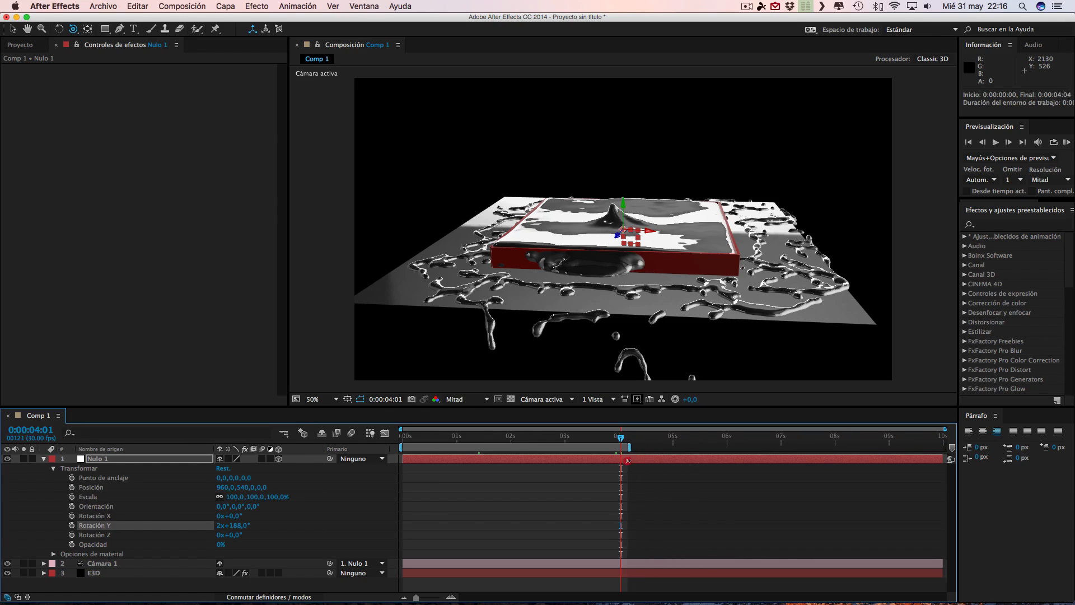
{"action": "left_click_drag", "start_coordinate": [416, 598], "coordinate": [451, 601]}
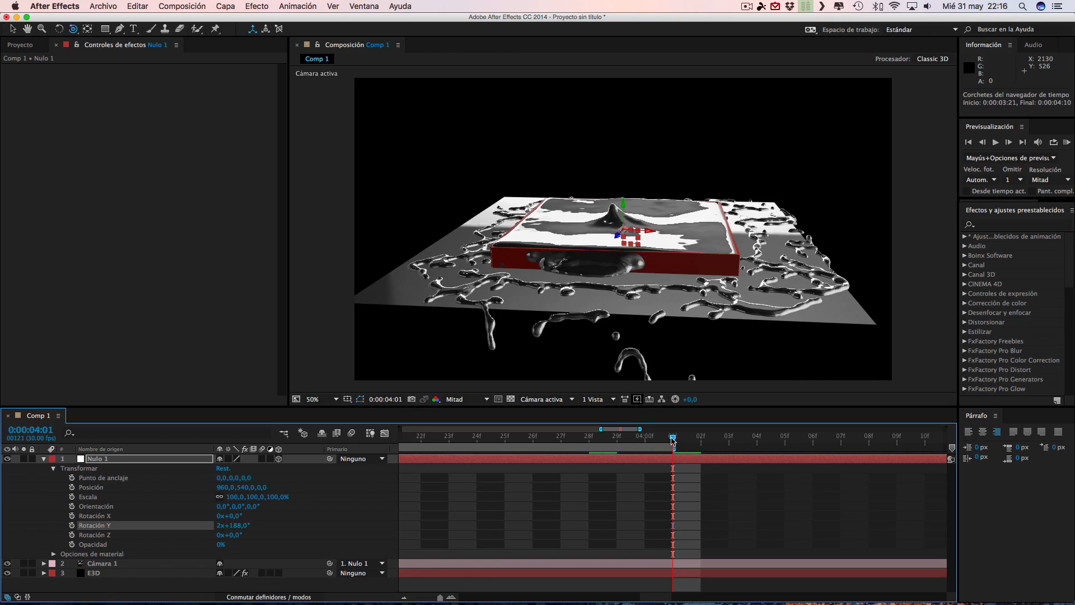
{"action": "mouse_move", "coordinate": [685, 439]}
{"action": "left_mouse_down"}
{"action": "mouse_move", "coordinate": [696, 439]}
{"action": "mouse_move", "coordinate": [677, 440]}
{"action": "left_mouse_up"}
{"action": "left_click_drag", "start_coordinate": [440, 598], "coordinate": [407, 591]}
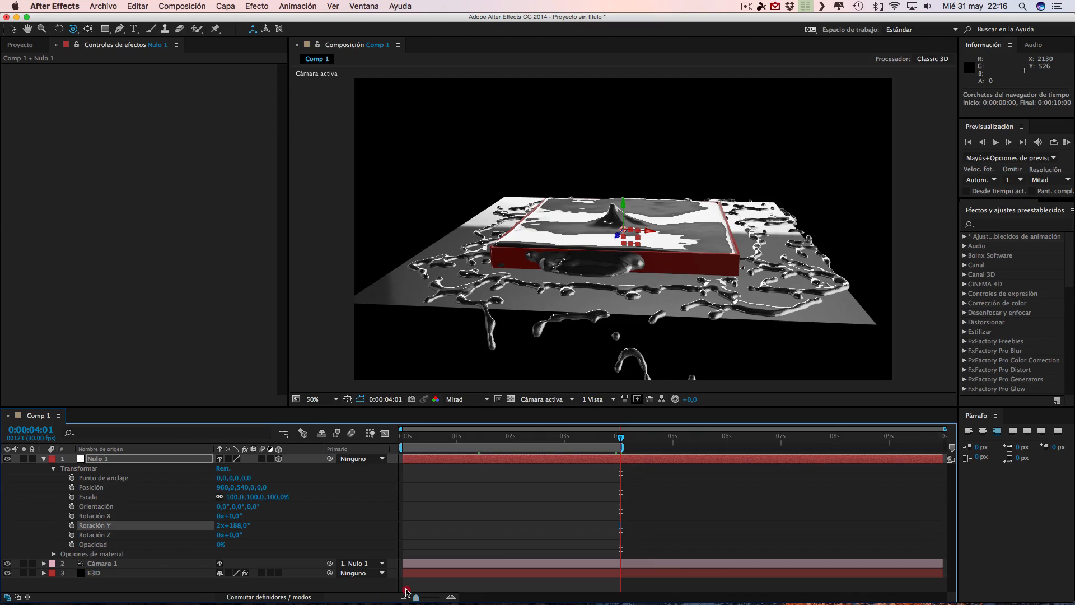
Run a RAM preview of the splash animation and move the current time to 0:00:02:14
{"action": "left_click", "coordinate": [1067, 143]}
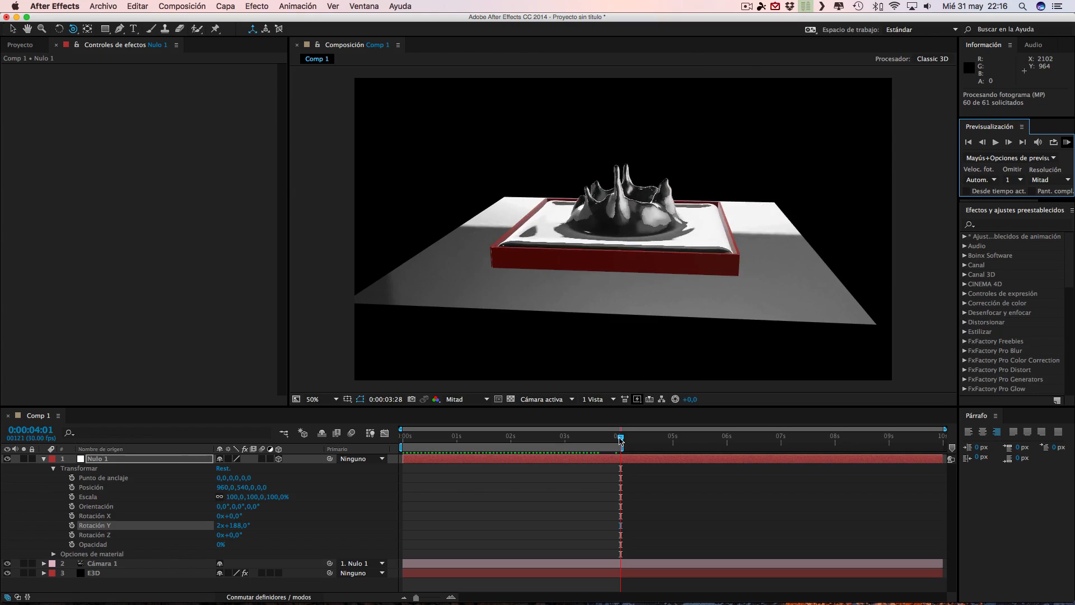
{"action": "left_click_drag", "start_coordinate": [582, 441], "coordinate": [537, 442]}
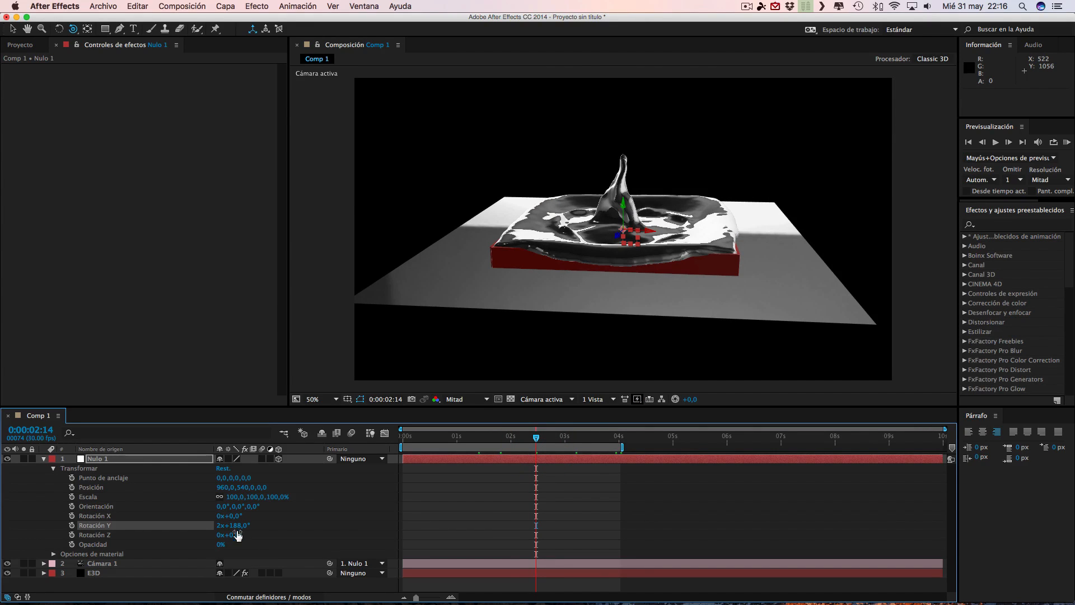
Rotate the null about Y to 2x+273°, keeping its X rotation at 0°
{"action": "left_click_drag", "start_coordinate": [242, 522], "coordinate": [235, 522]}
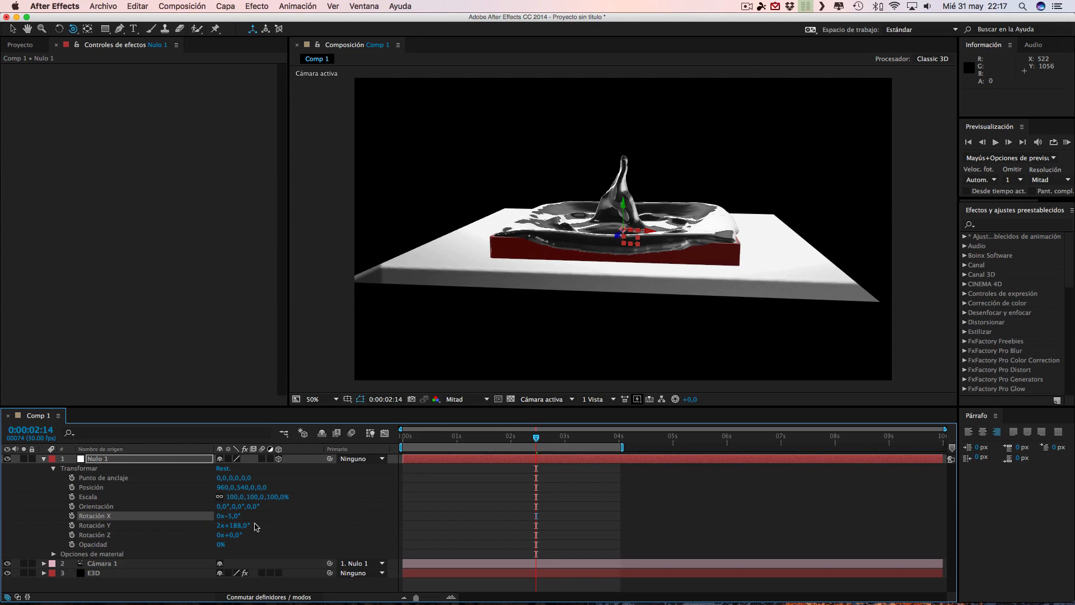
{"action": "key", "text": "super+z"}
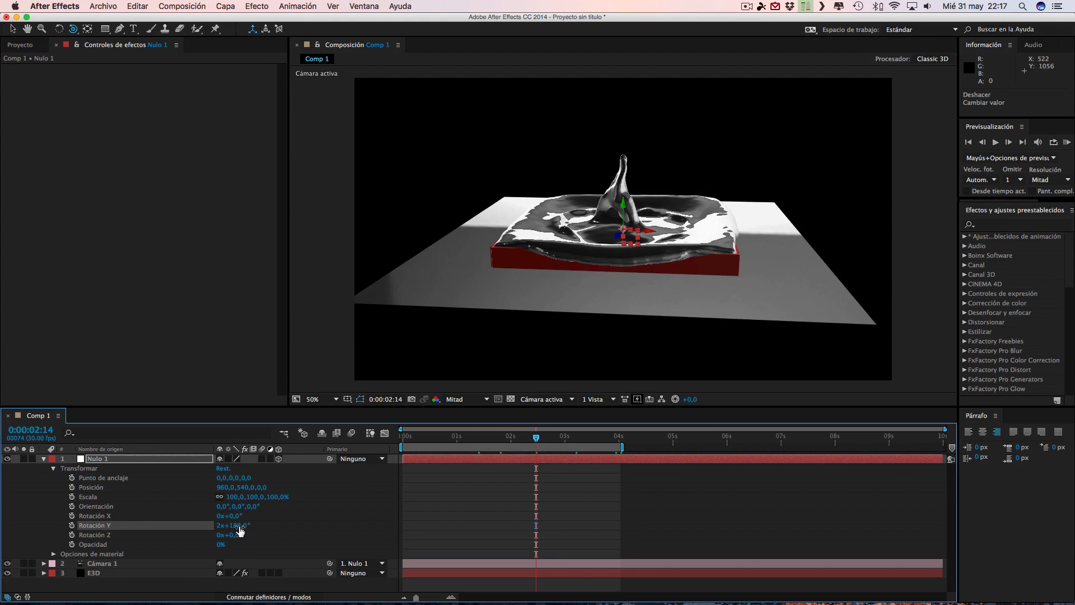
{"action": "left_click_drag", "start_coordinate": [241, 528], "coordinate": [282, 524]}
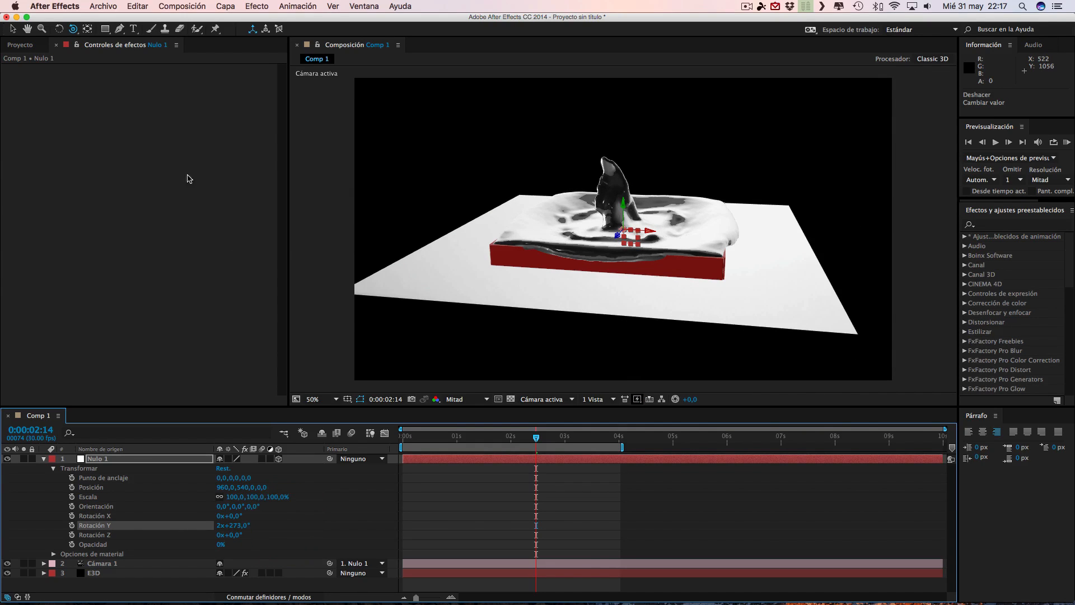
Reopen the scene setup of the E3D layer's Element effect and add a new box model
{"action": "left_click", "coordinate": [23, 42]}
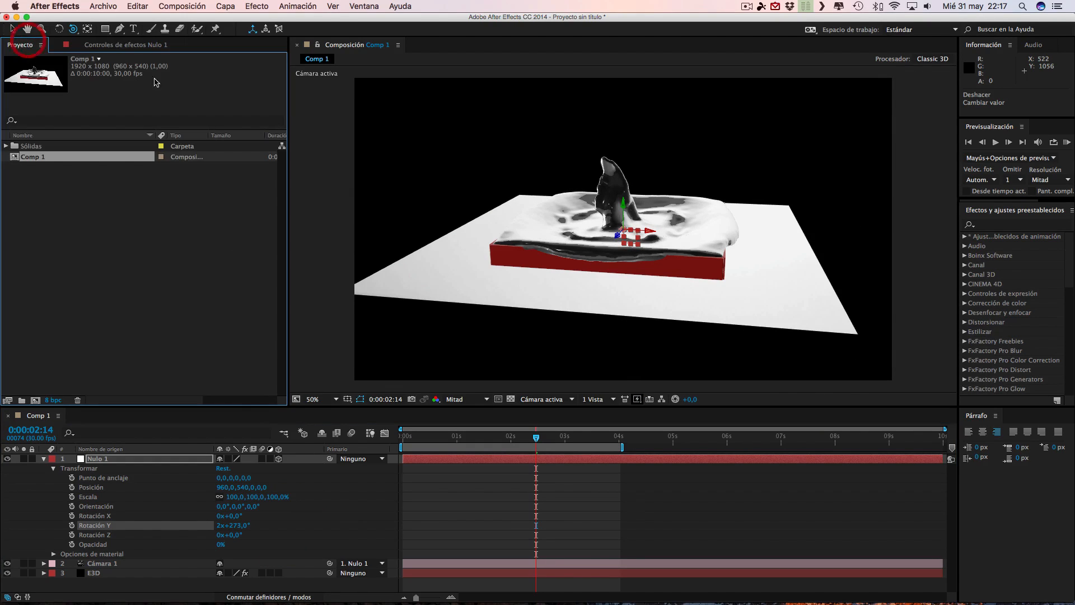
{"action": "left_click", "coordinate": [137, 46]}
{"action": "left_click", "coordinate": [109, 572]}
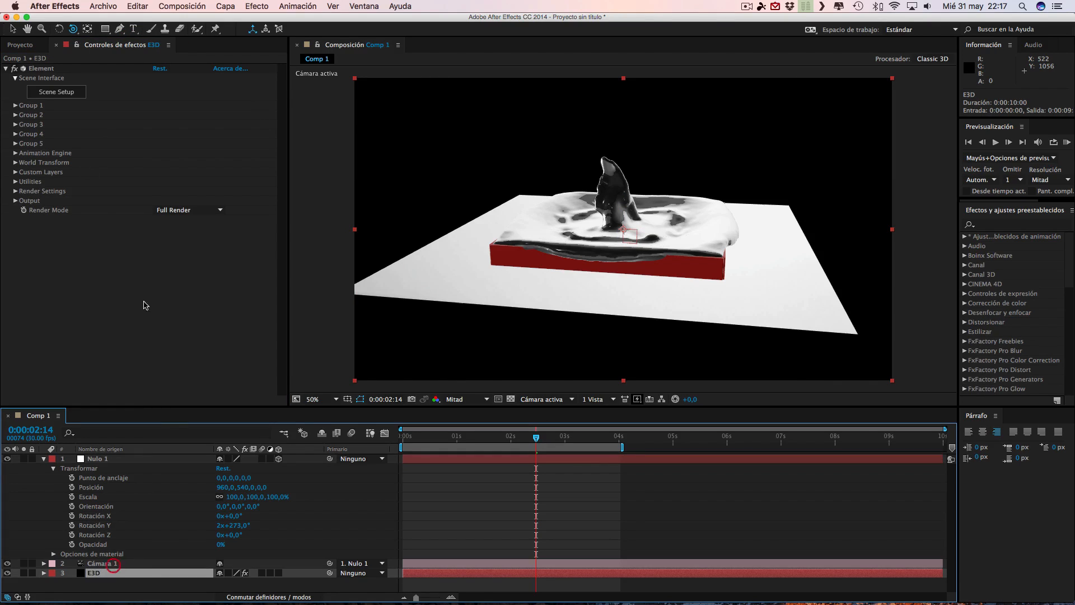
{"action": "left_click", "coordinate": [61, 93]}
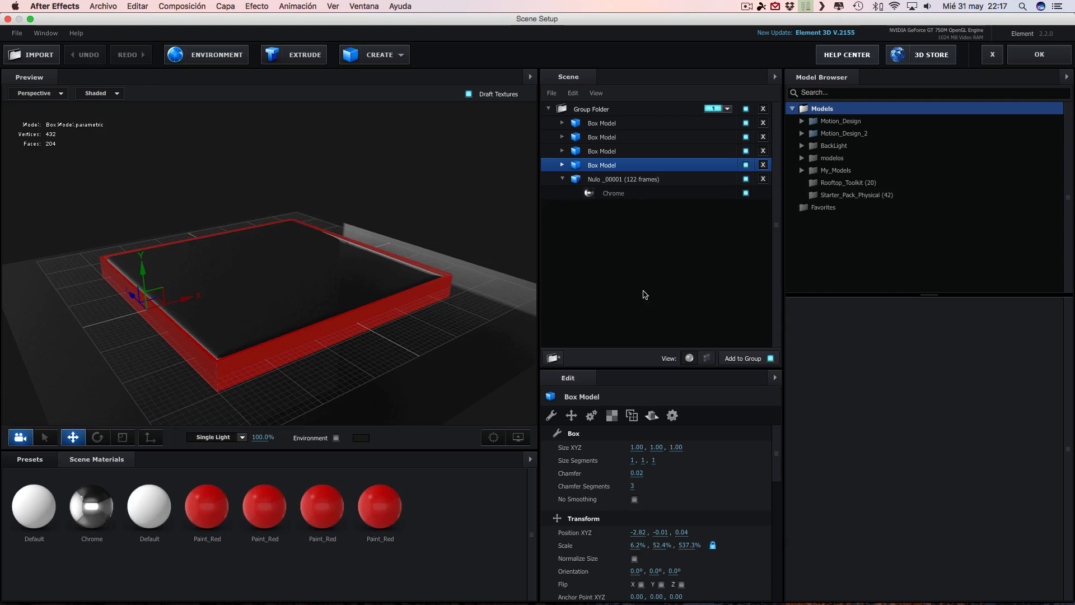
{"action": "left_click", "coordinate": [389, 58]}
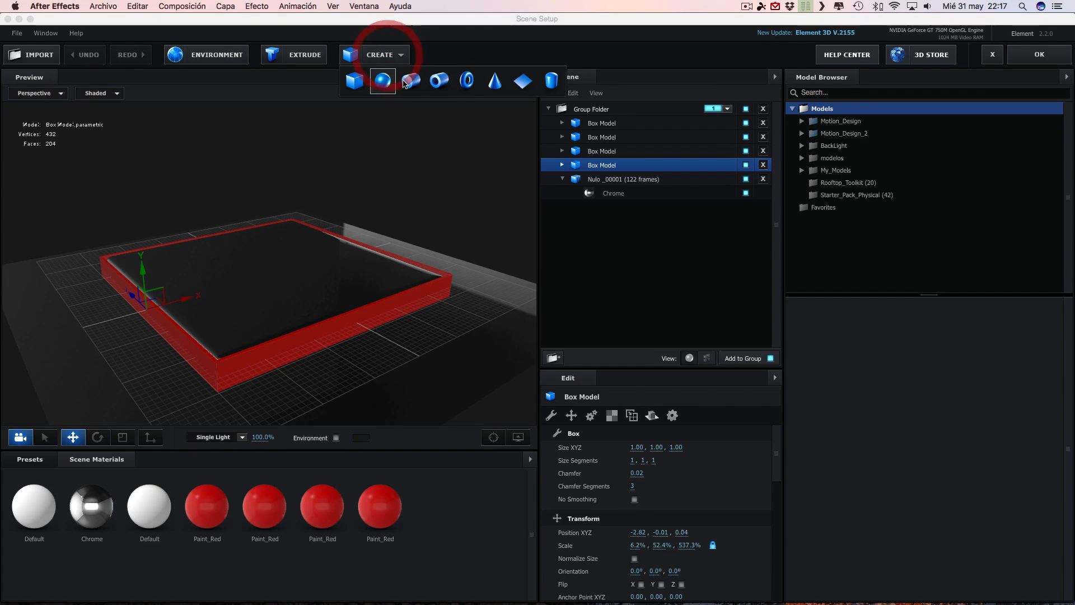
{"action": "left_click", "coordinate": [361, 84]}
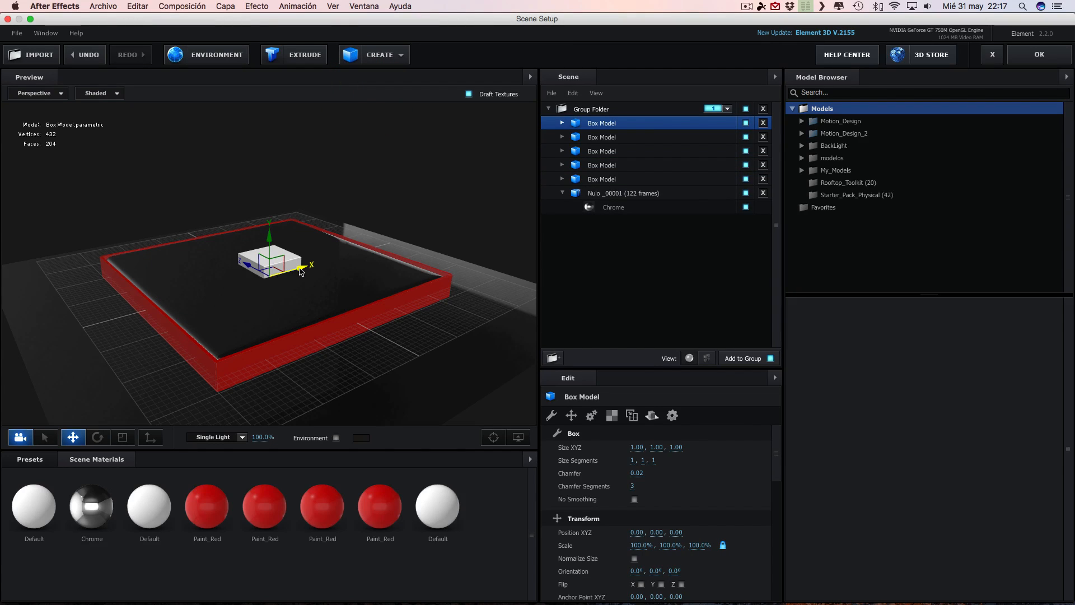
Raise the new box to 1.22 in Y and scale it into a flat slab of 793.9%, 30.6%, 711.4%
{"action": "left_click", "coordinate": [123, 436]}
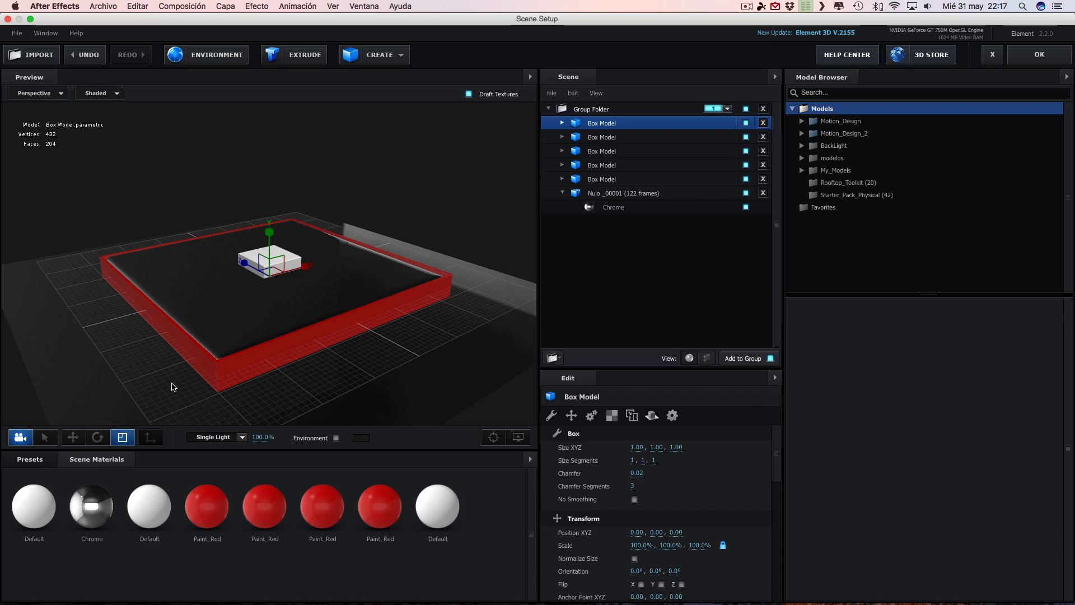
{"action": "left_click", "coordinate": [73, 437]}
{"action": "left_click_drag", "start_coordinate": [269, 232], "coordinate": [269, 183]}
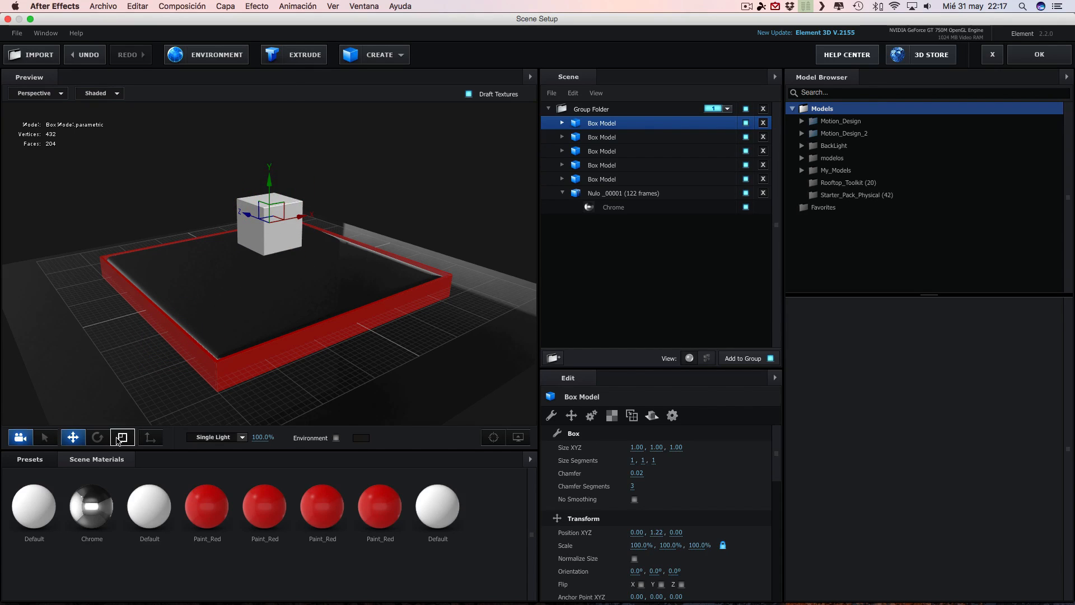
{"action": "left_click", "coordinate": [119, 439]}
{"action": "left_click_drag", "start_coordinate": [270, 181], "coordinate": [271, 196]}
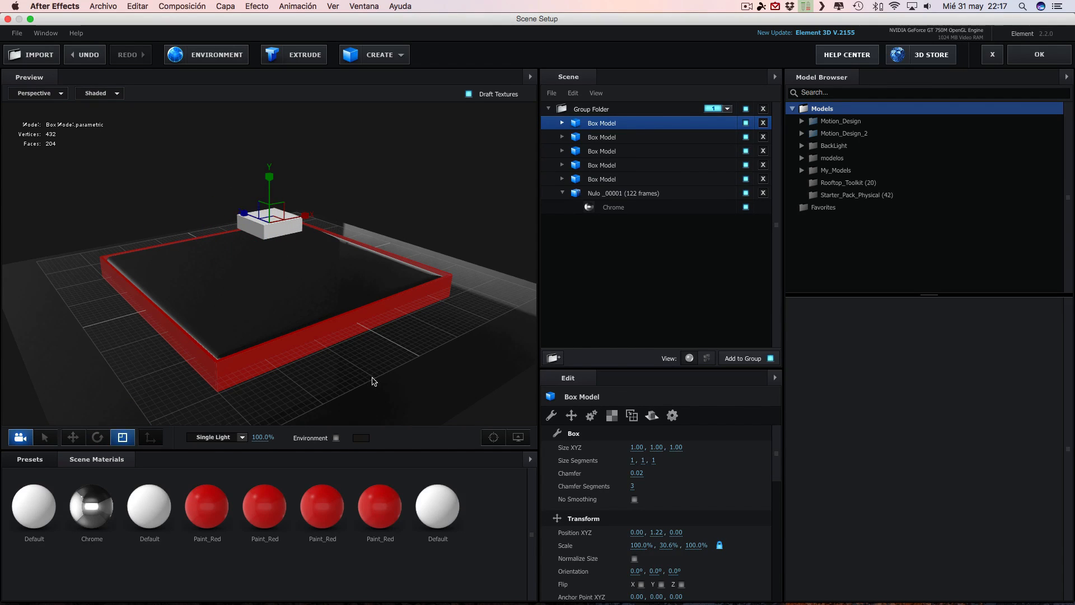
{"action": "left_click_drag", "start_coordinate": [372, 379], "coordinate": [415, 392]}
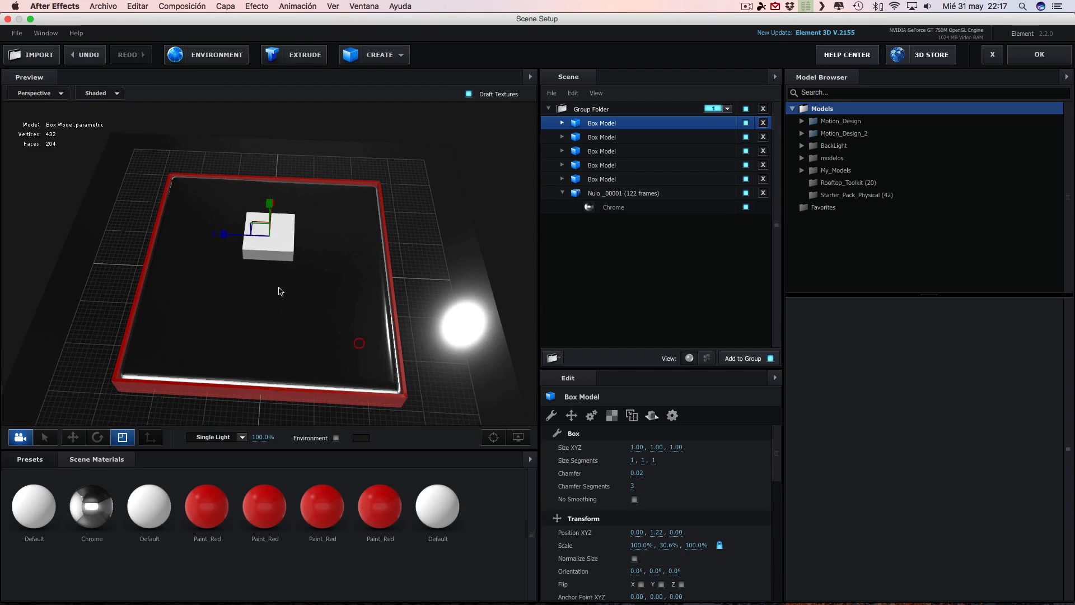
{"action": "left_click_drag", "start_coordinate": [224, 233], "coordinate": [71, 238]}
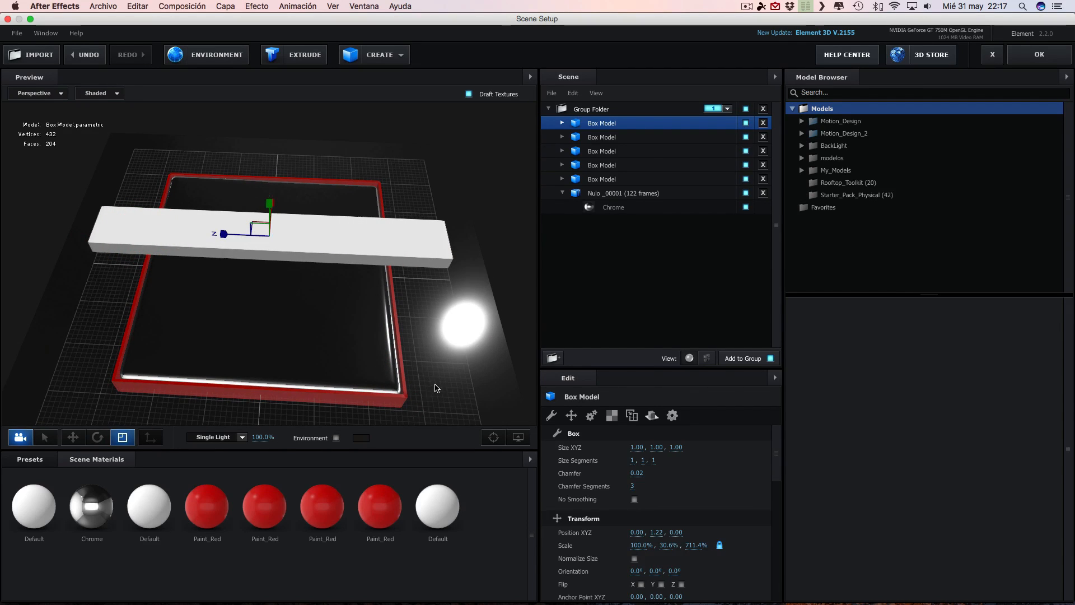
{"action": "left_click_drag", "start_coordinate": [435, 384], "coordinate": [348, 376]}
{"action": "left_click_drag", "start_coordinate": [314, 234], "coordinate": [489, 242]}
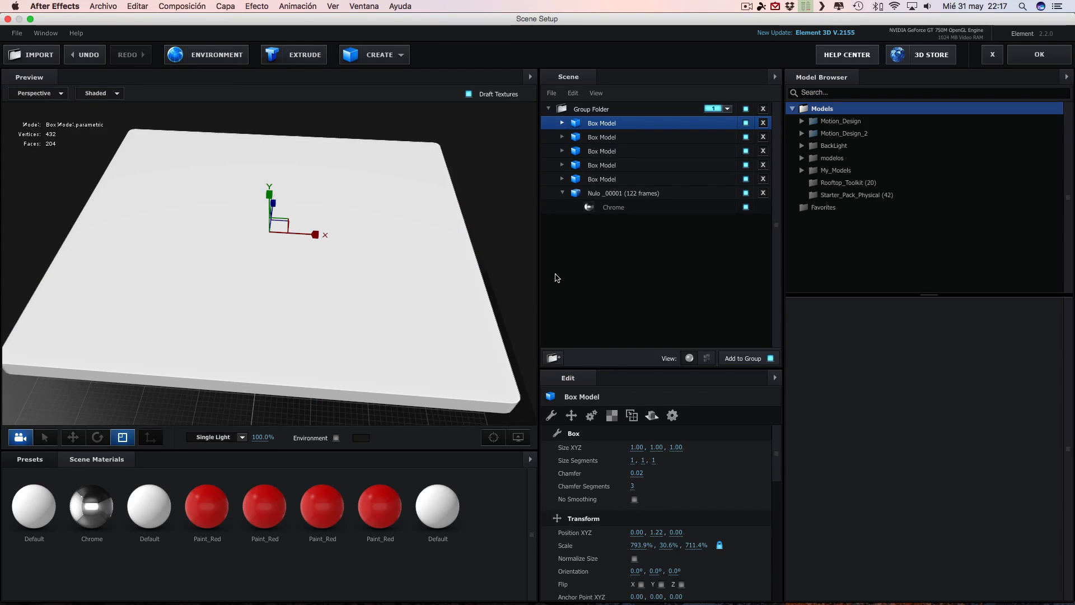
Reduce the new slab's chamfer to 0.00 to give it sharp edges
{"action": "left_click", "coordinate": [562, 123]}
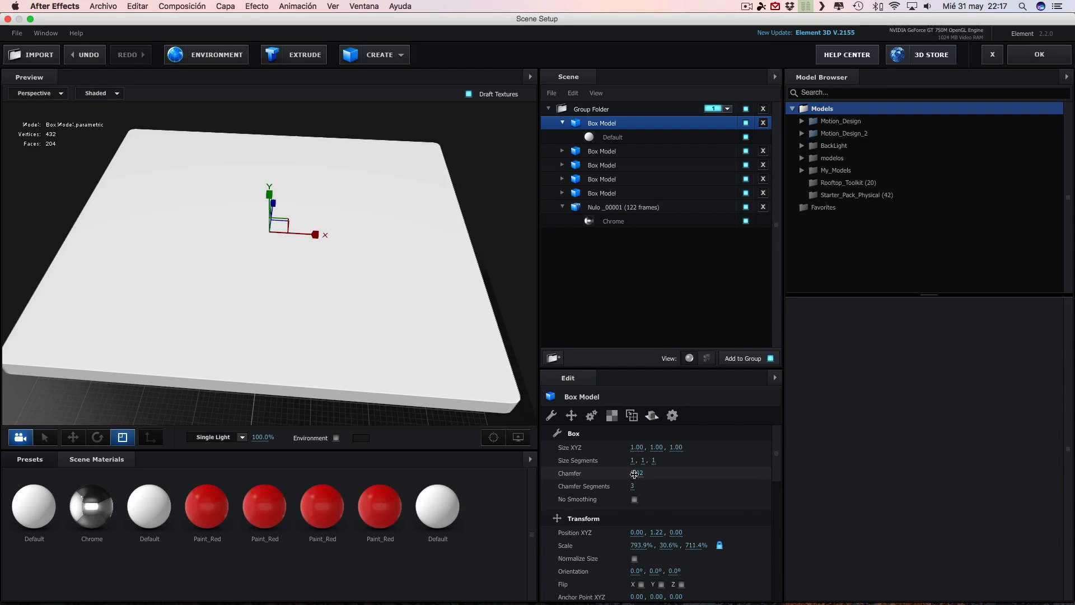
{"action": "left_click_drag", "start_coordinate": [634, 474], "coordinate": [565, 438]}
{"action": "scroll", "coordinate": [355, 365], "scroll_direction": "down", "scroll_amount": 1}
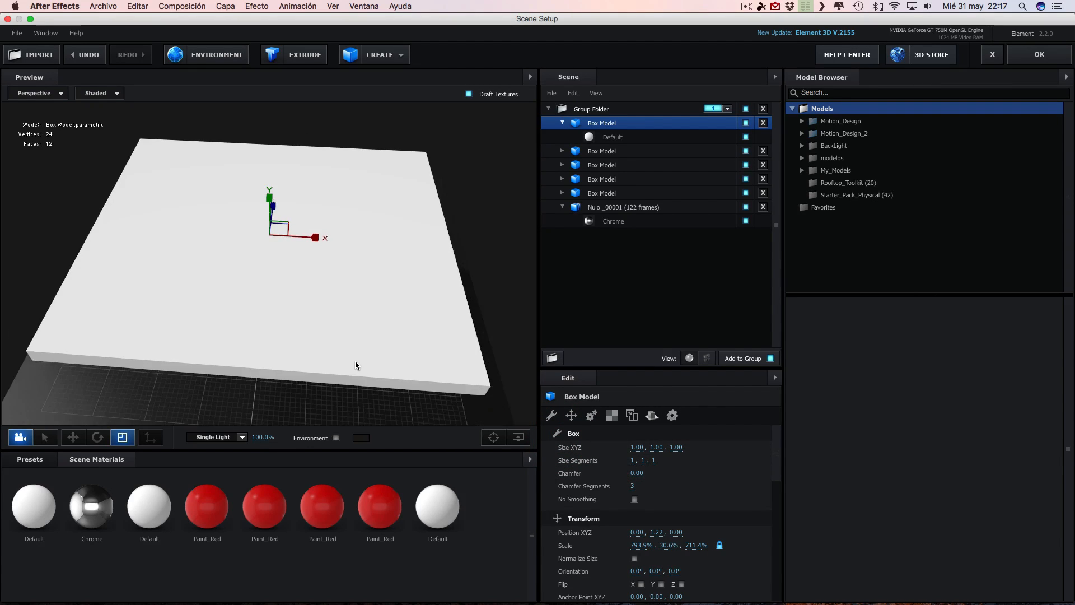
{"action": "scroll", "coordinate": [355, 361], "scroll_direction": "down", "scroll_amount": 2}
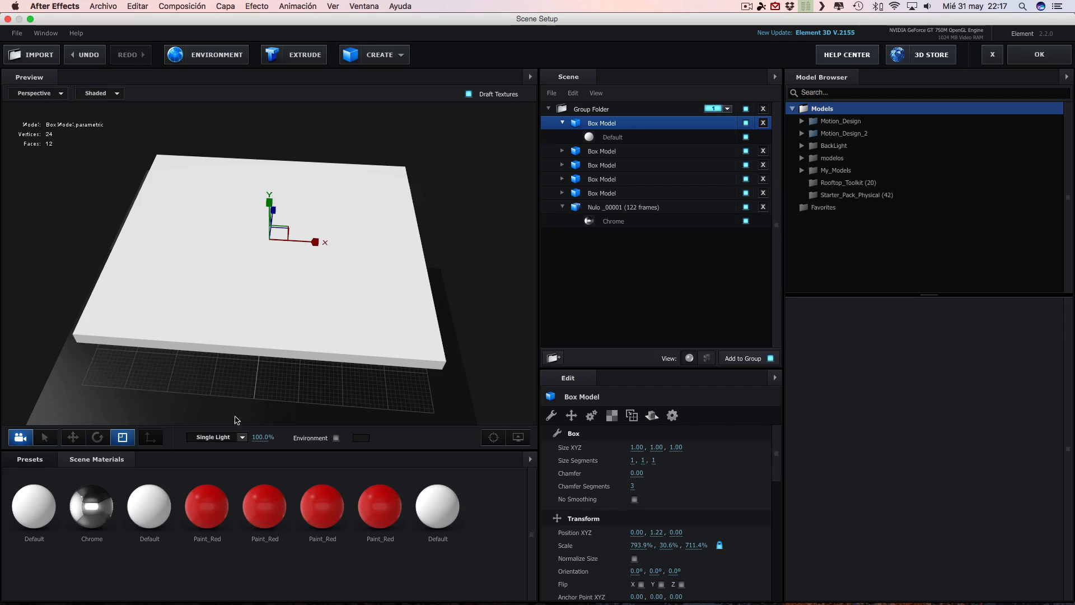
Lower the slab to -0.39 in Y so it sits as a floor beneath the red walls
{"action": "left_click", "coordinate": [73, 436]}
{"action": "left_click_drag", "start_coordinate": [270, 220], "coordinate": [273, 252]}
{"action": "left_click_drag", "start_coordinate": [452, 308], "coordinate": [539, 303]}
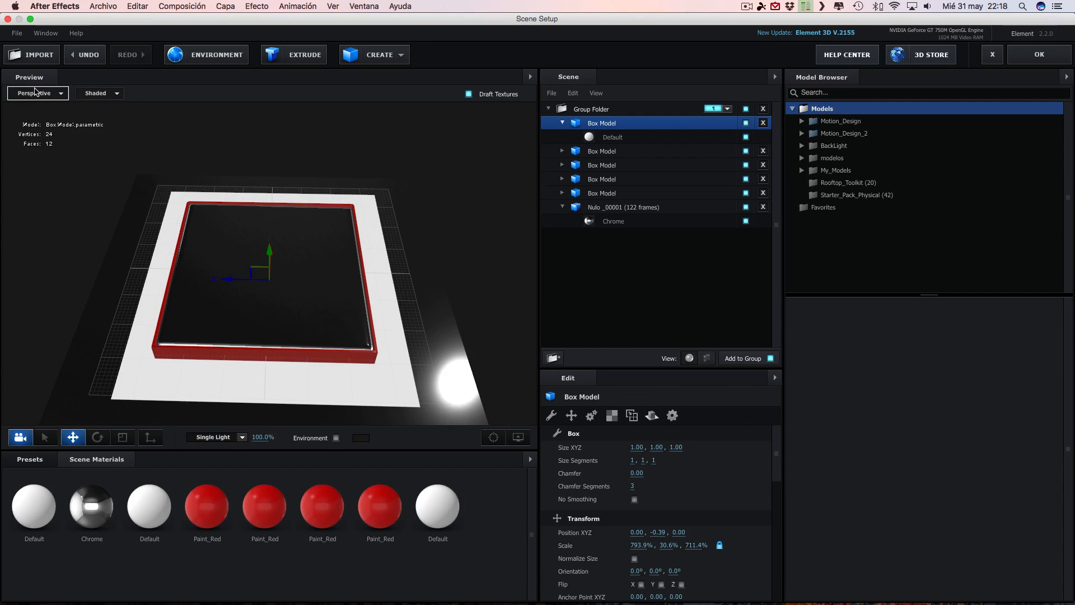
In the Top view, enlarge the floor slab to 996.3% in X and 988.6% in Z
{"action": "left_click", "coordinate": [61, 93]}
{"action": "left_click", "coordinate": [55, 103]}
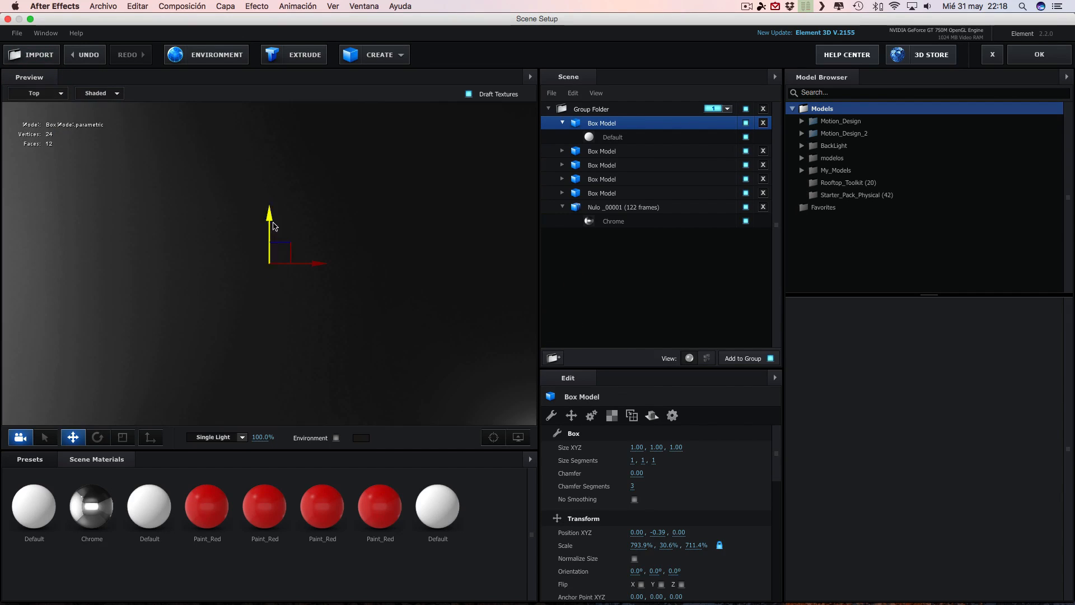
{"action": "scroll", "coordinate": [283, 242], "scroll_direction": "down", "scroll_amount": 10}
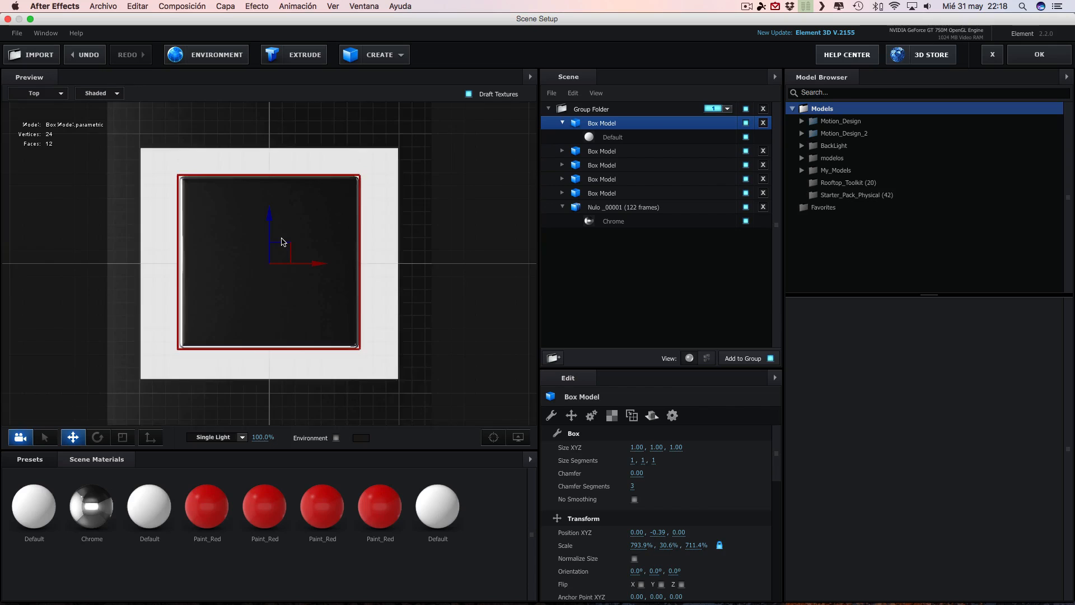
{"action": "scroll", "coordinate": [283, 242], "scroll_direction": "down", "scroll_amount": 3}
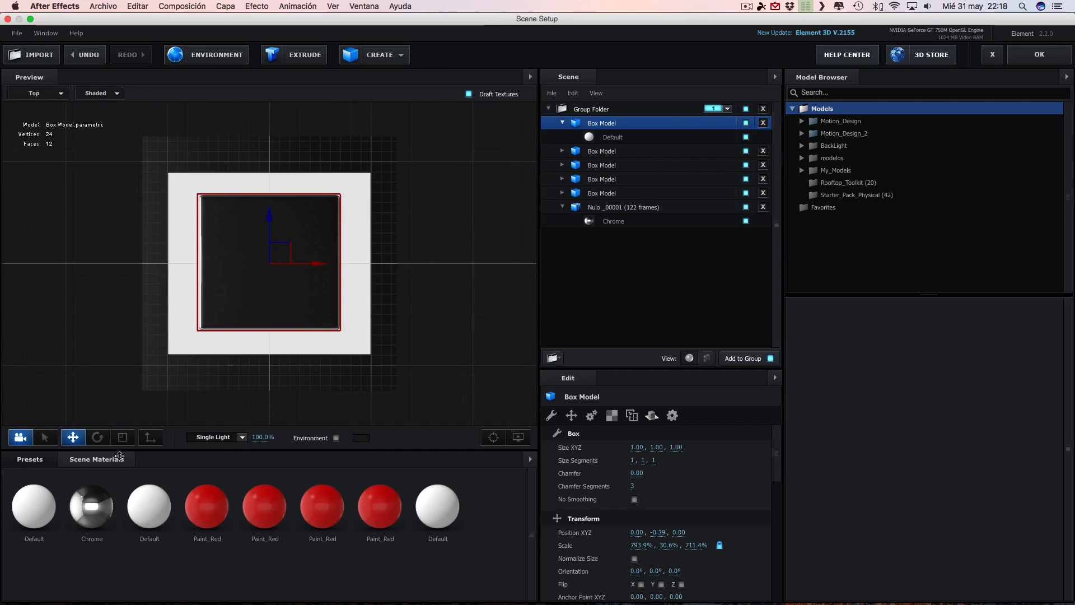
{"action": "left_click", "coordinate": [120, 440]}
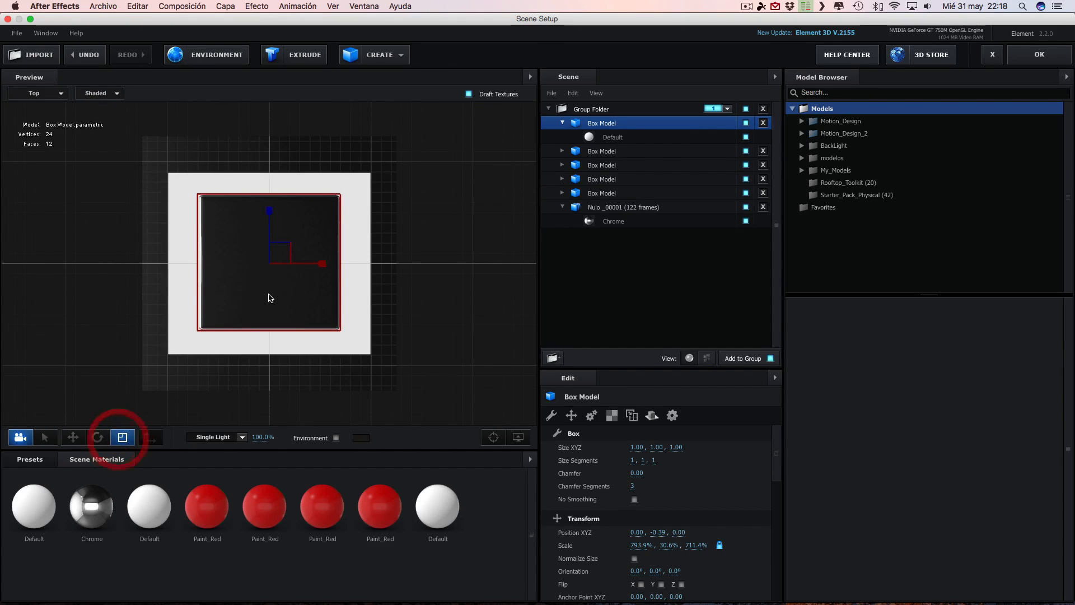
{"action": "left_click_drag", "start_coordinate": [324, 264], "coordinate": [348, 261]}
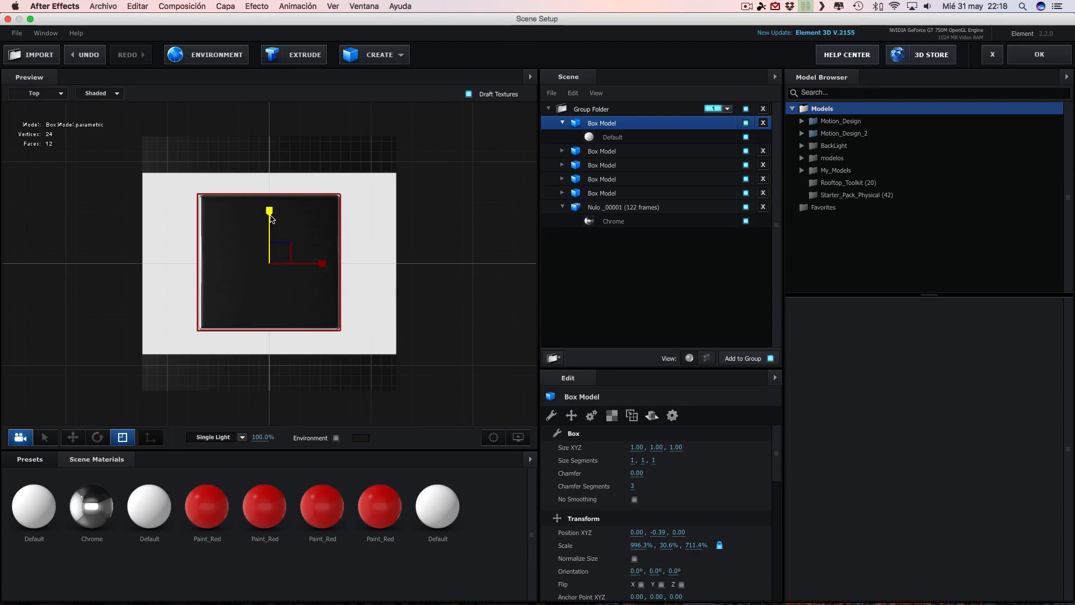
{"action": "left_click_drag", "start_coordinate": [269, 211], "coordinate": [271, 179]}
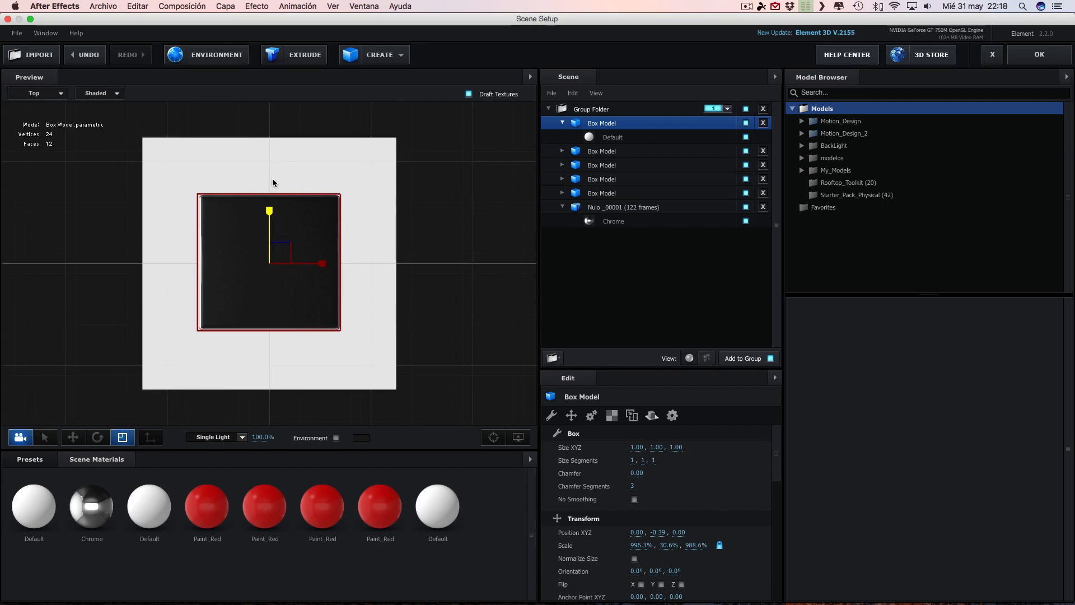
{"action": "left_click", "coordinate": [273, 183]}
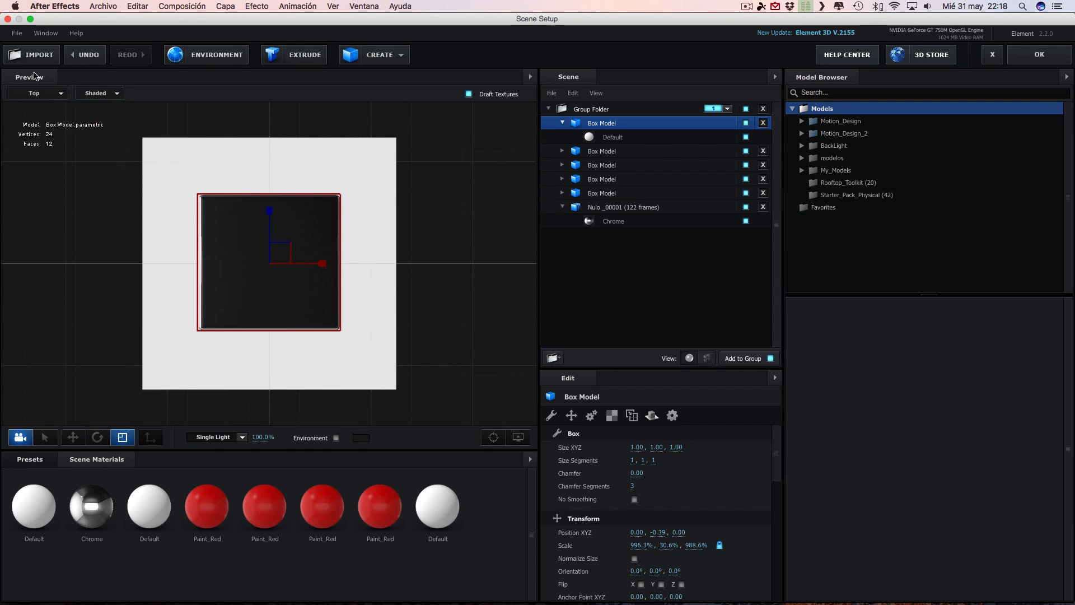
Apply the wood_cedar_floor material from the Pro_Shaders_2 Wood presets to the floor slab and accept the scene setup
{"action": "left_click", "coordinate": [35, 93]}
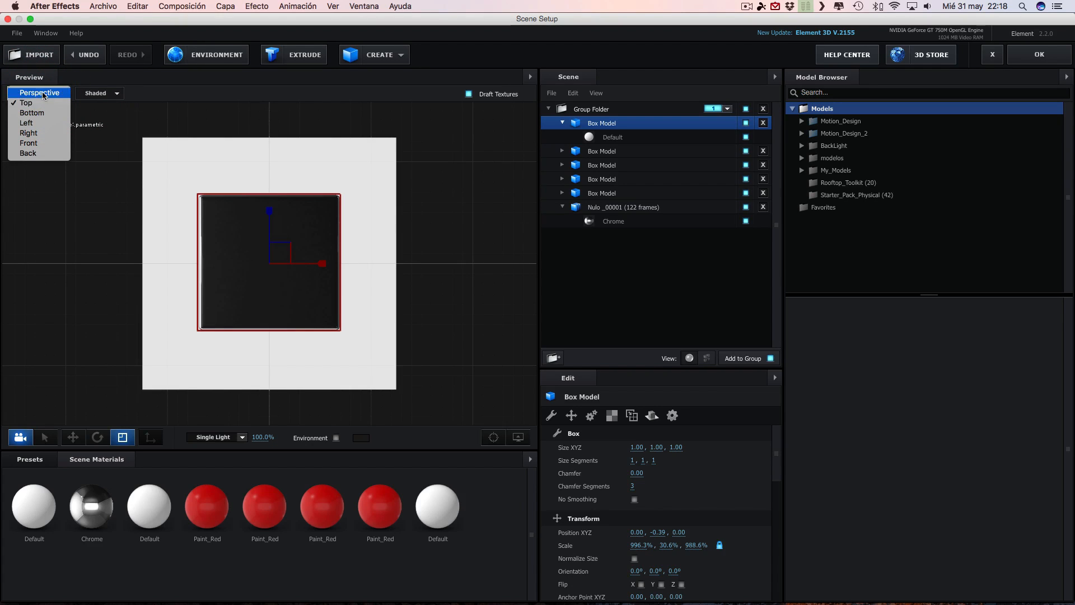
{"action": "left_click", "coordinate": [34, 95]}
{"action": "left_click_drag", "start_coordinate": [422, 304], "coordinate": [432, 353]}
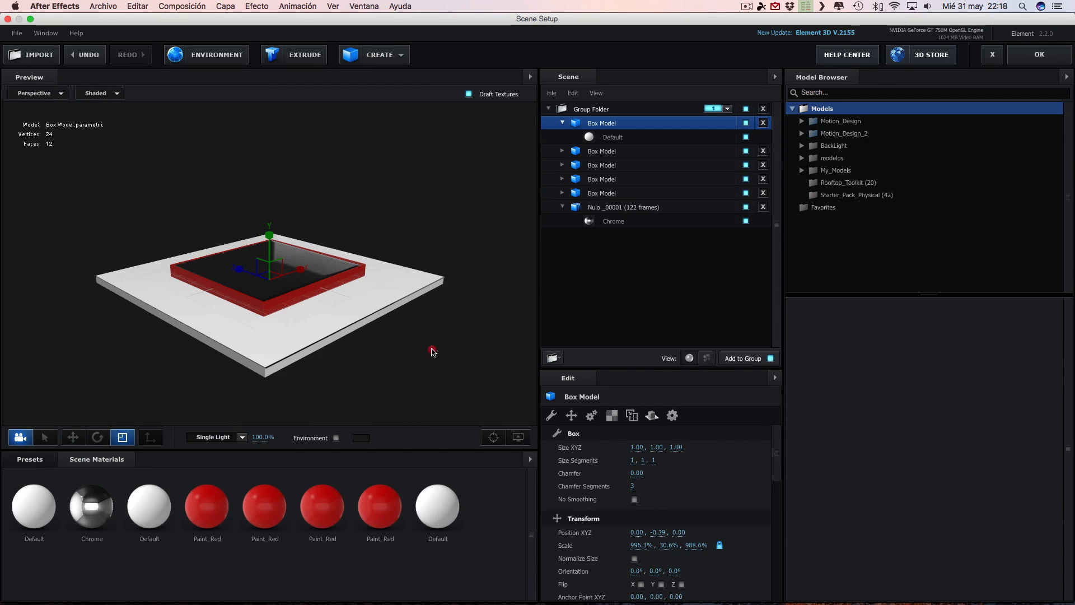
{"action": "left_click", "coordinate": [356, 392]}
{"action": "left_click", "coordinate": [46, 462]}
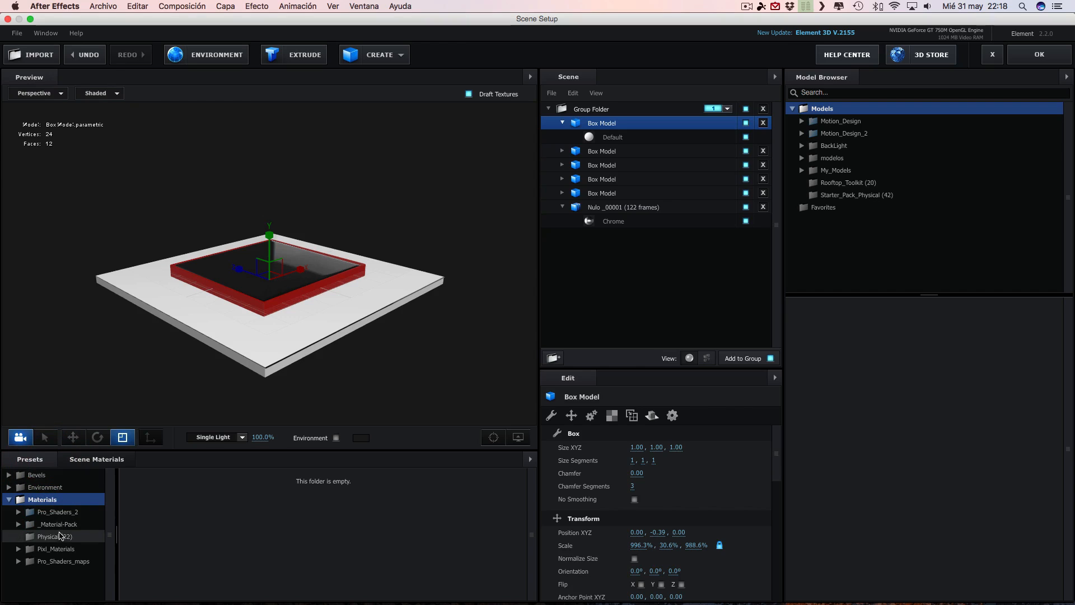
{"action": "left_click", "coordinate": [52, 512]}
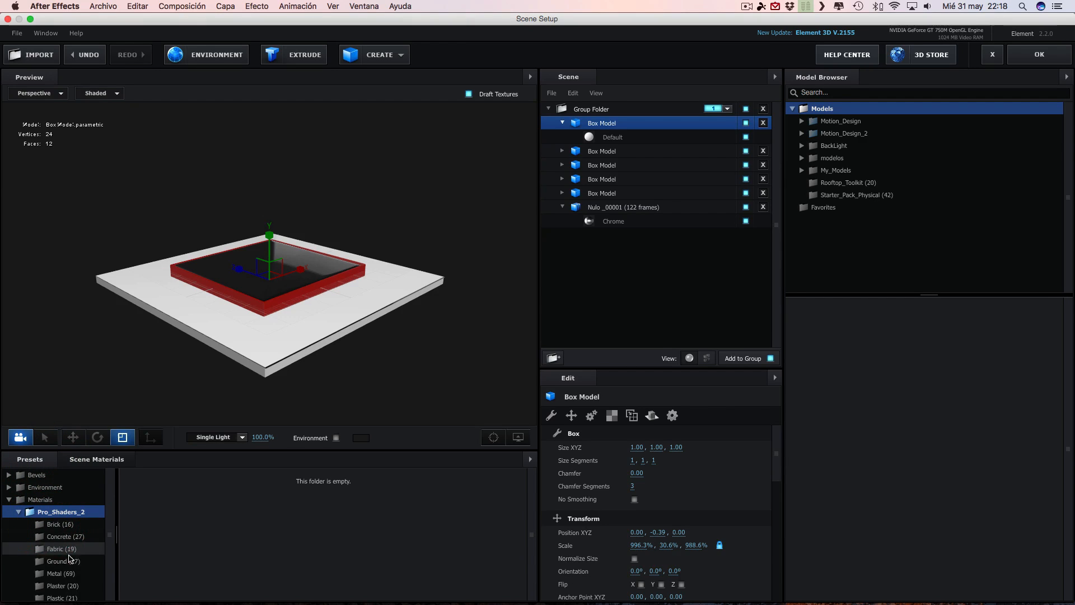
{"action": "scroll", "coordinate": [61, 559], "scroll_direction": "down", "scroll_amount": 4}
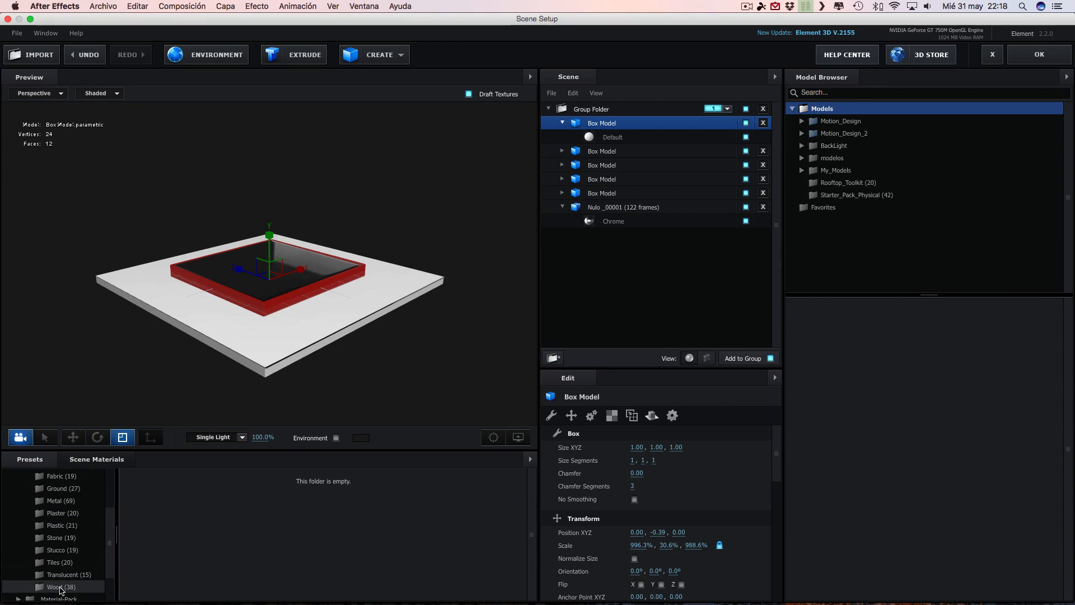
{"action": "left_click", "coordinate": [61, 587]}
{"action": "left_click_drag", "start_coordinate": [150, 574], "coordinate": [281, 336]}
{"action": "scroll", "coordinate": [424, 345], "scroll_direction": "up", "scroll_amount": 2}
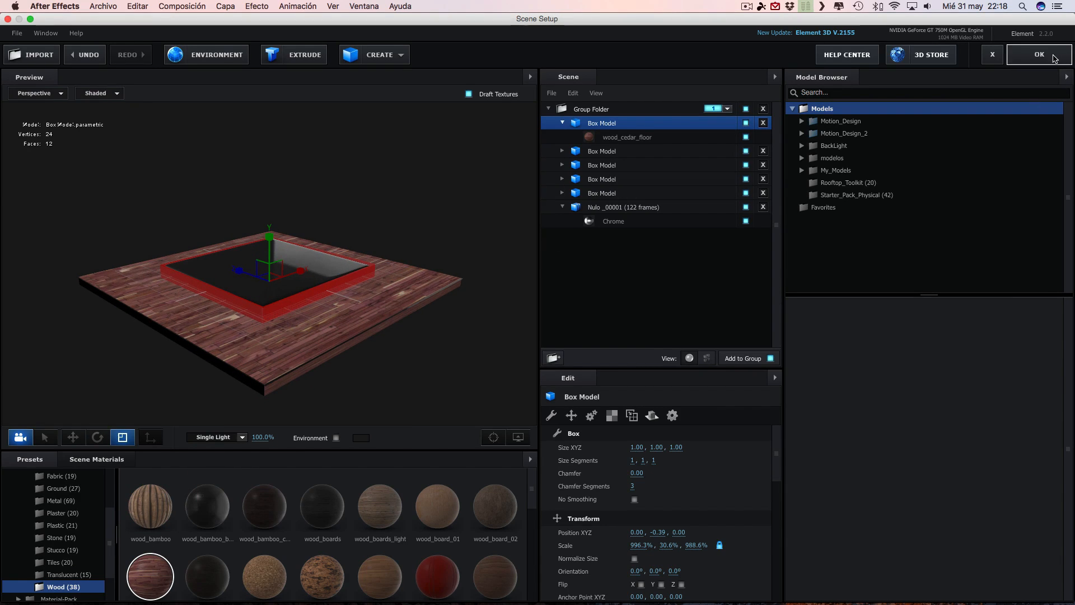
{"action": "left_click", "coordinate": [1053, 59]}
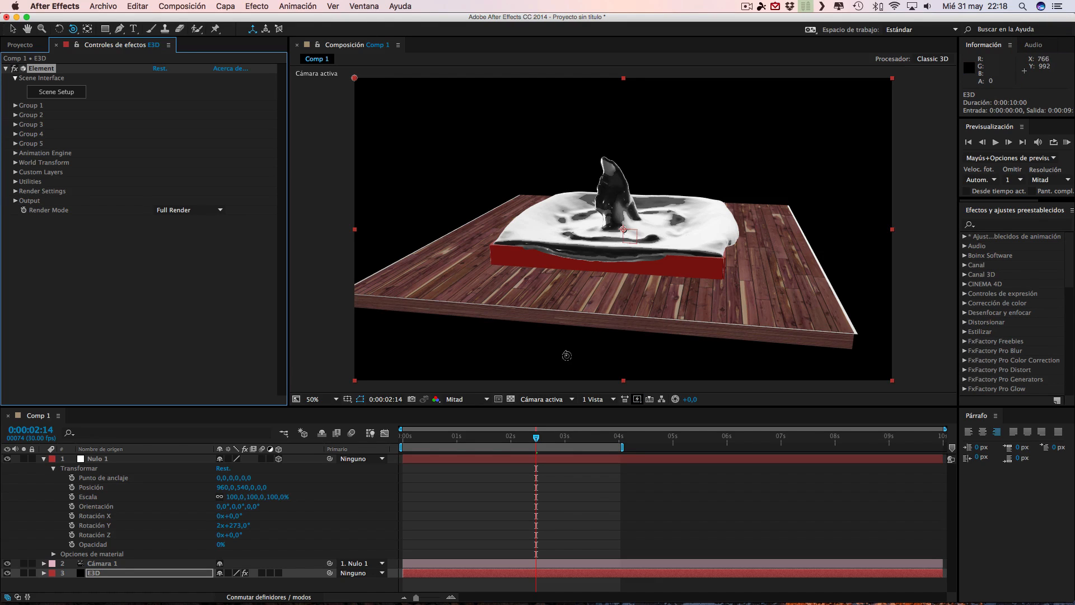
Orbit the composition camera around the splash to frame the red box and wooden floor from a corner
{"action": "left_click_drag", "start_coordinate": [565, 356], "coordinate": [535, 358]}
{"action": "left_click_drag", "start_coordinate": [724, 352], "coordinate": [719, 348]}
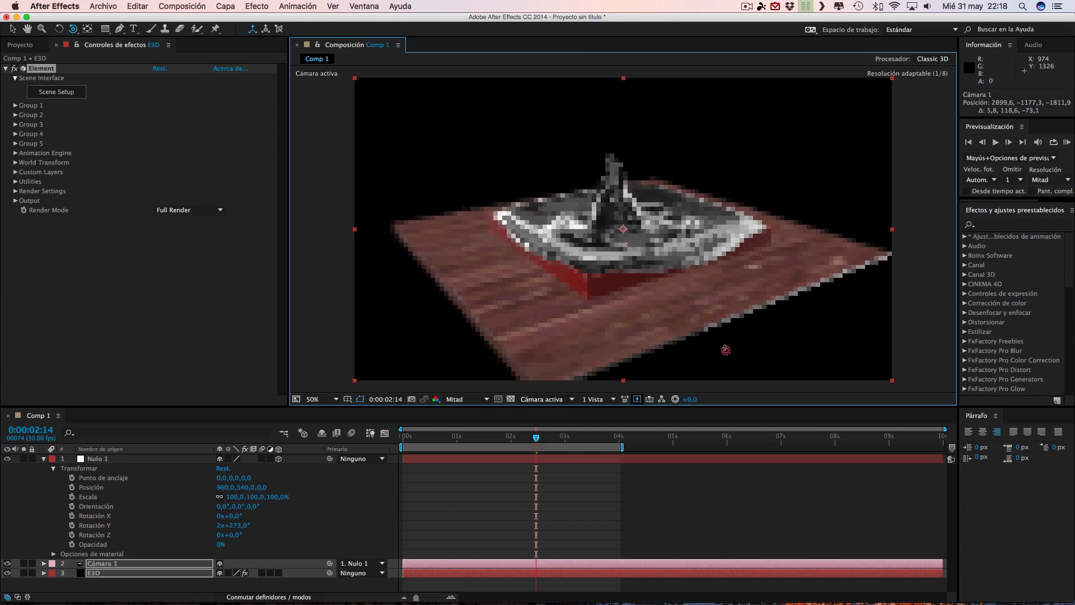
In the scene setup's Top view, enlarge the floor slab to 1005.1% in X and 993.0% in Z and accept the scene
{"action": "left_click", "coordinate": [66, 92]}
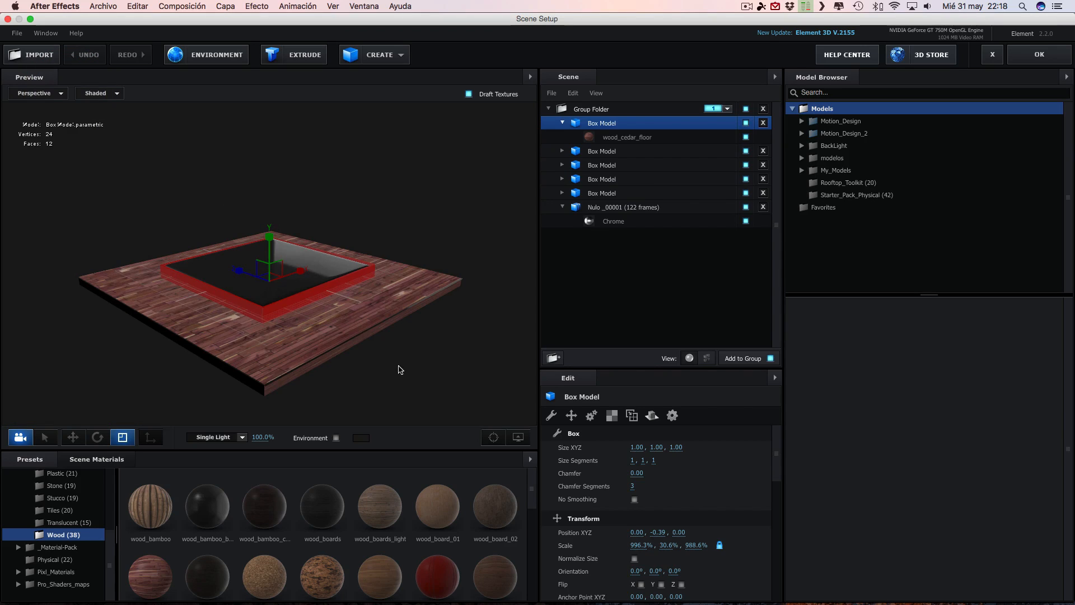
{"action": "left_click_drag", "start_coordinate": [400, 369], "coordinate": [361, 311]}
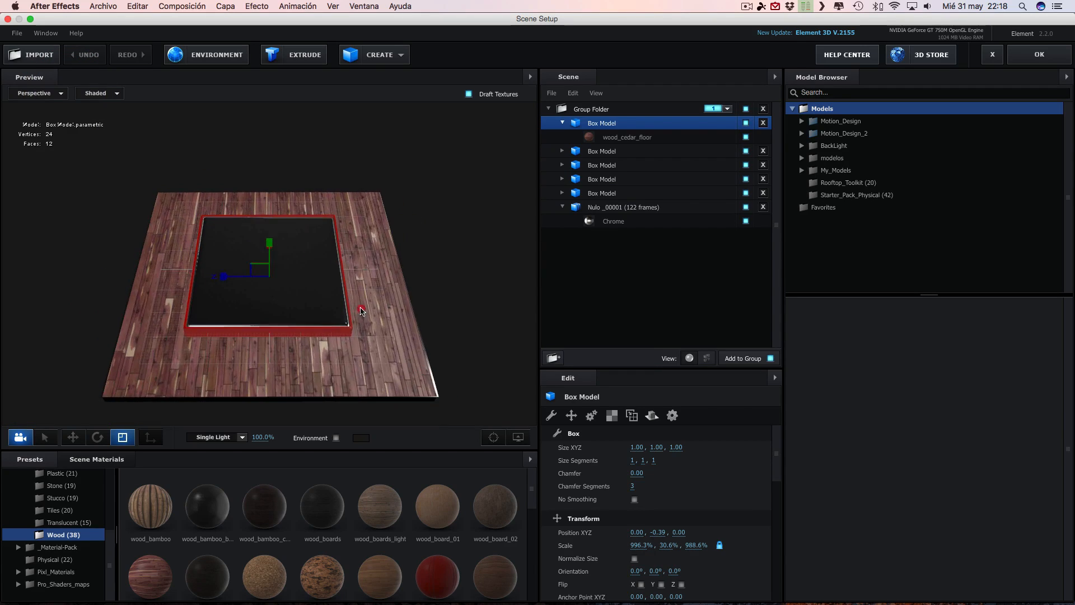
{"action": "left_click", "coordinate": [37, 94]}
{"action": "left_click", "coordinate": [31, 106]}
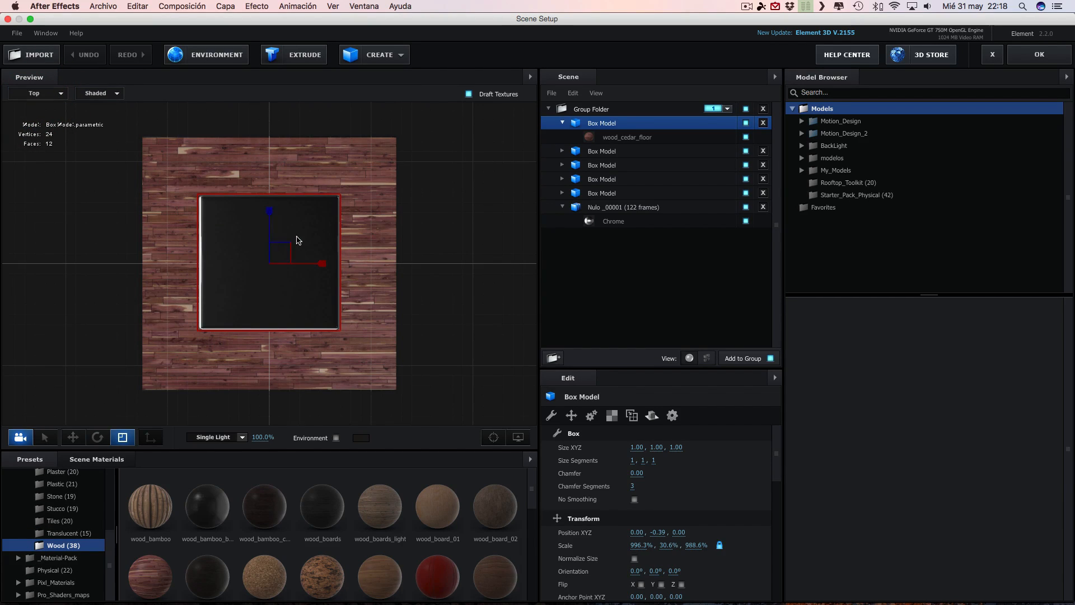
{"action": "left_click_drag", "start_coordinate": [323, 264], "coordinate": [325, 263]}
{"action": "left_click_drag", "start_coordinate": [269, 214], "coordinate": [268, 215]}
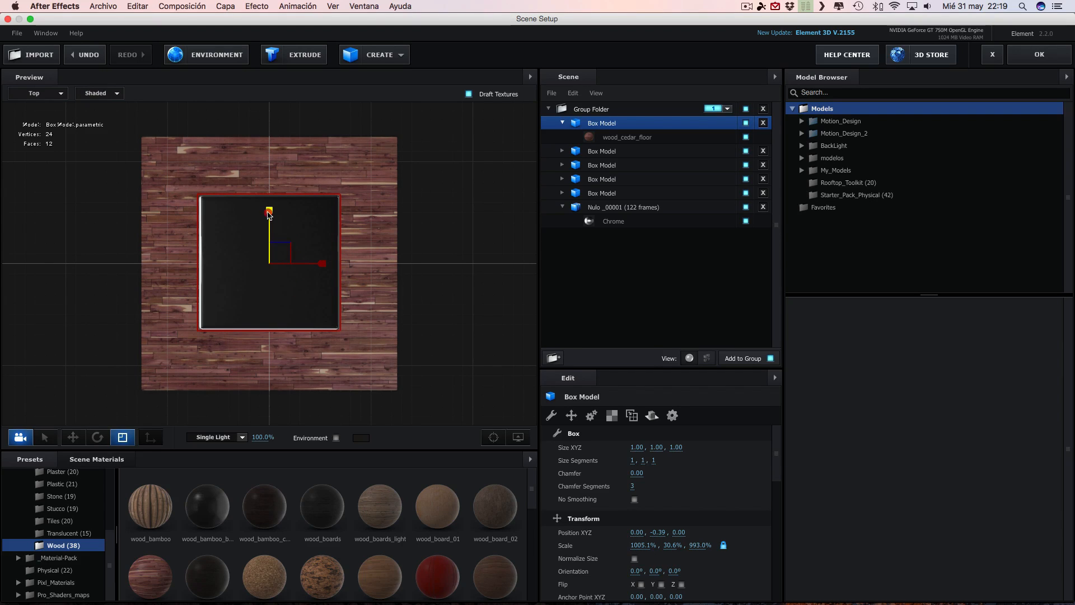
{"action": "left_click", "coordinate": [281, 215]}
{"action": "left_click", "coordinate": [1027, 56]}
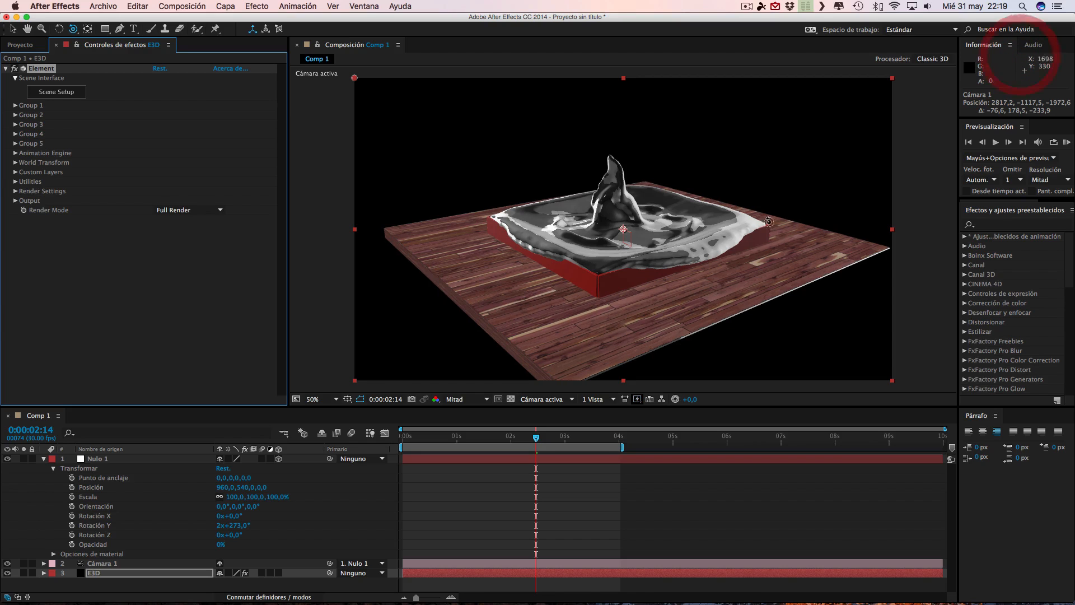
Try to widen the wooden floor slab to 1022.7% in X
{"action": "left_click", "coordinate": [57, 92]}
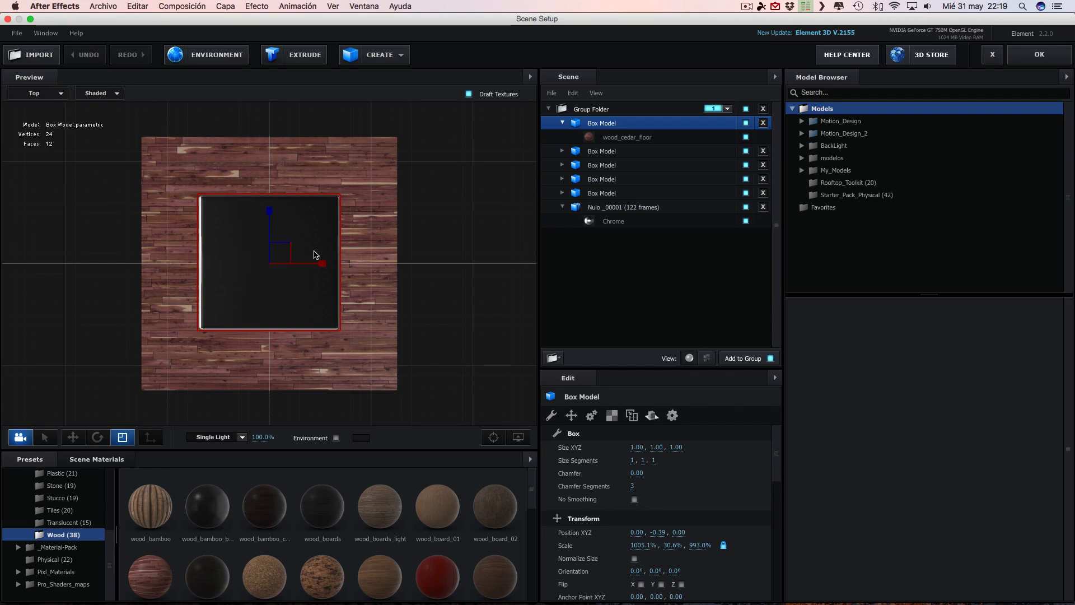
{"action": "left_click_drag", "start_coordinate": [322, 266], "coordinate": [327, 267]}
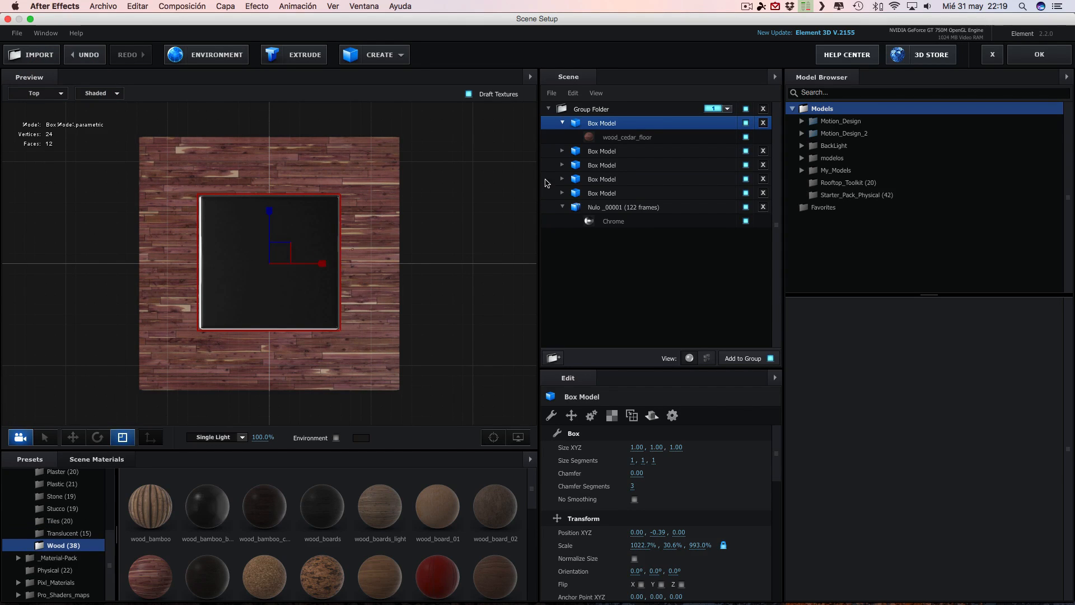
{"action": "left_click", "coordinate": [1009, 61]}
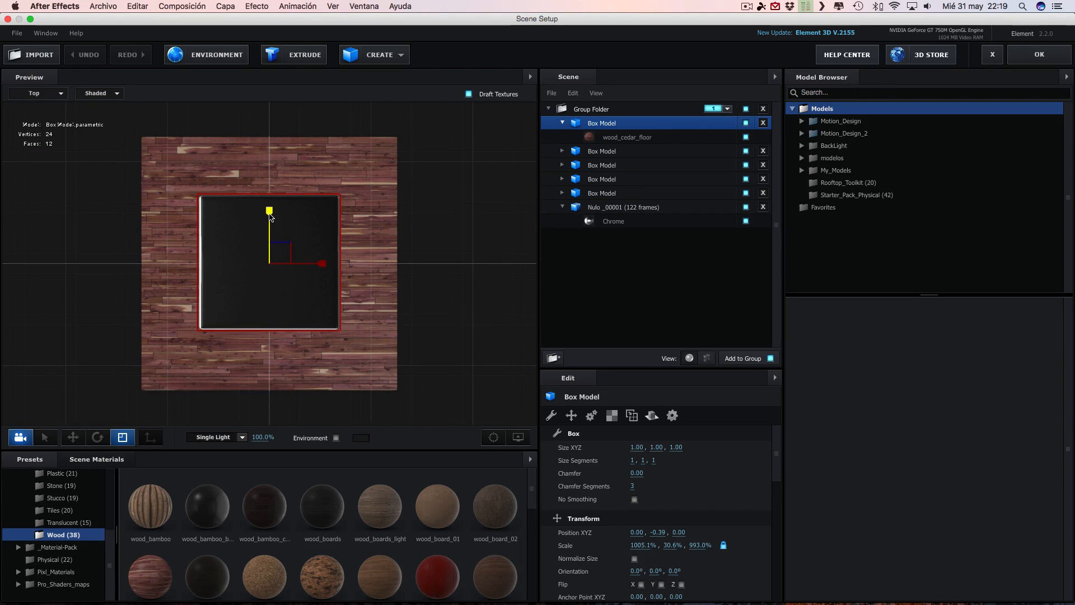
Set the floor slab's scale to 1001.8% in Z and accept the scene setup
{"action": "left_click", "coordinate": [1024, 61]}
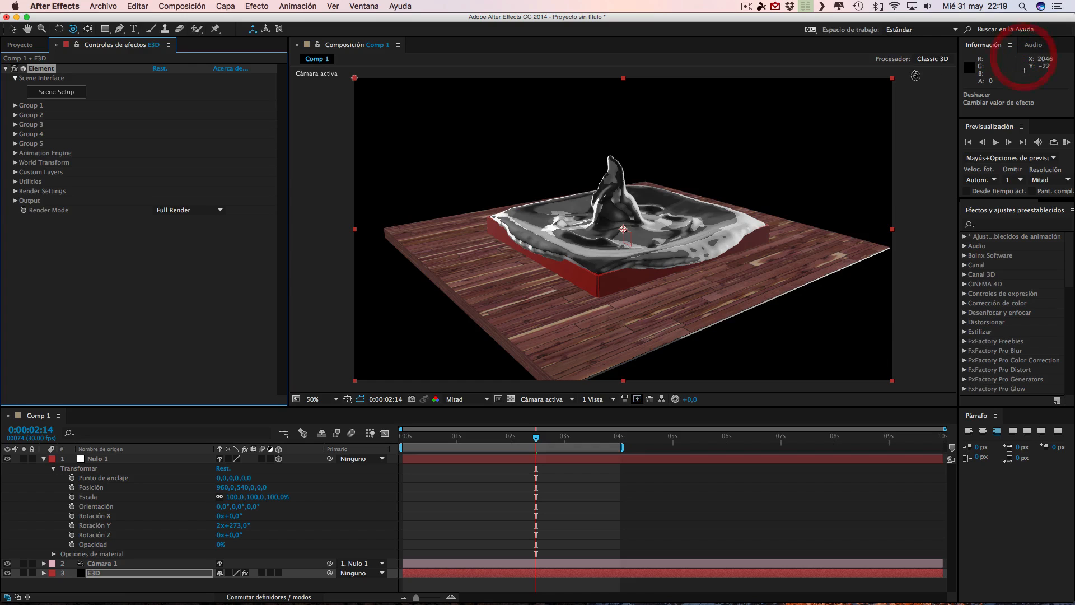
{"action": "scroll", "coordinate": [708, 337], "scroll_direction": "down", "scroll_amount": 6}
{"action": "scroll", "coordinate": [707, 337], "scroll_direction": "up", "scroll_amount": 3}
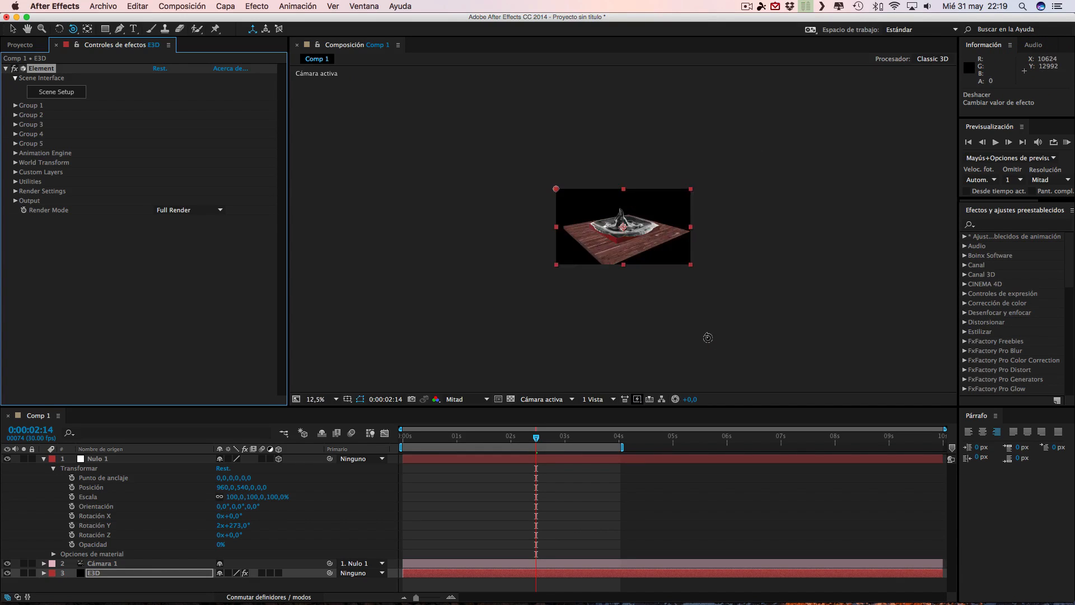
{"action": "scroll", "coordinate": [707, 337], "scroll_direction": "up", "scroll_amount": 4}
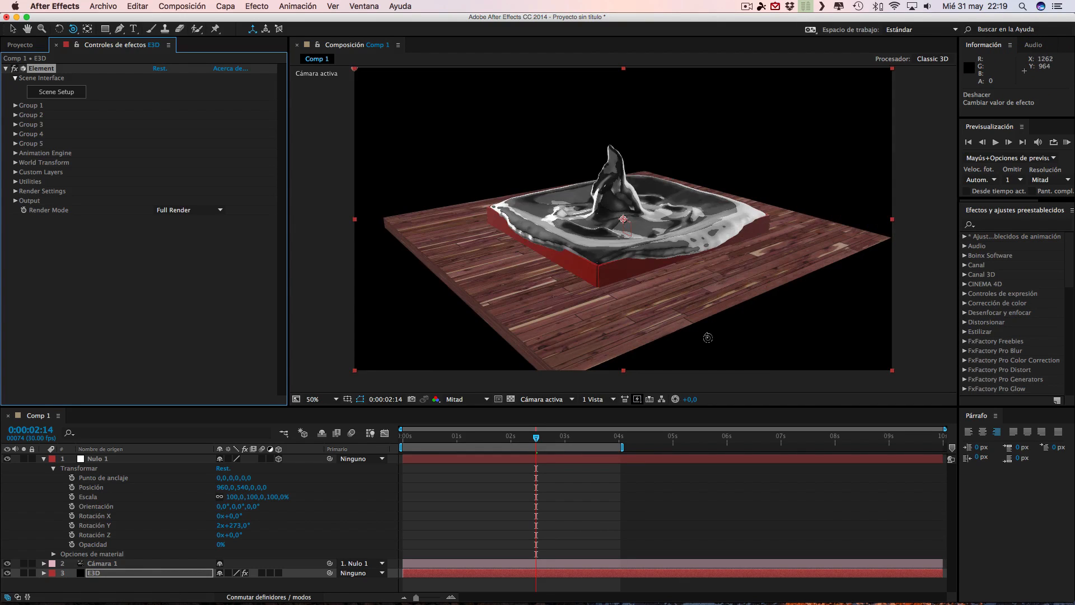
Add a parallel light with soft falloff and cast shadows to the composition, lowering its intensity
{"action": "left_click", "coordinate": [228, 8]}
{"action": "mouse_move", "coordinate": [247, 21]}
{"action": "left_click", "coordinate": [430, 45]}
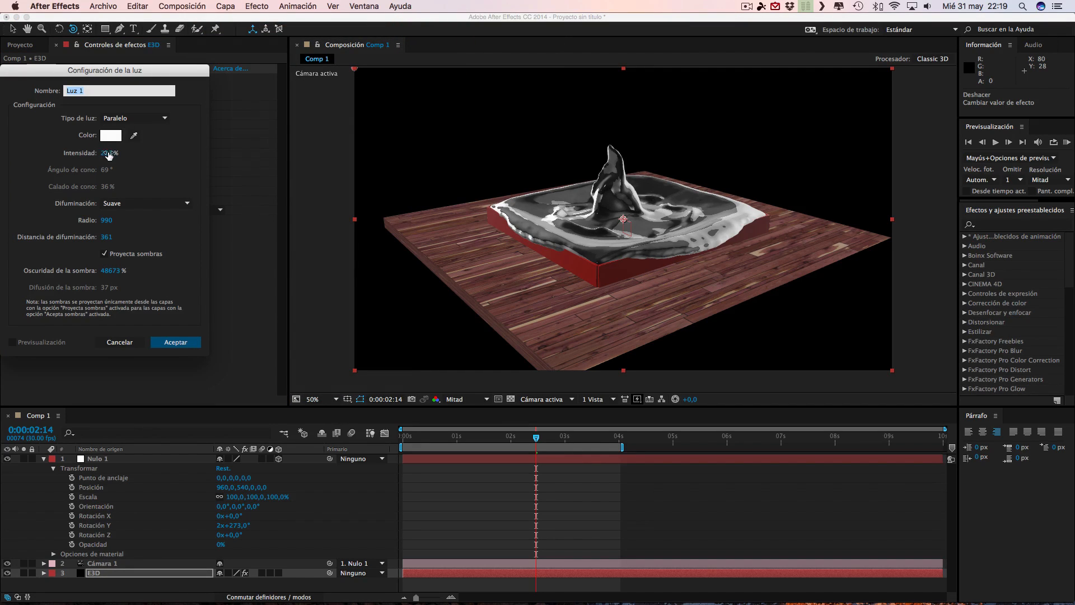
{"action": "left_click_drag", "start_coordinate": [109, 156], "coordinate": [83, 151]}
{"action": "left_click", "coordinate": [175, 342]}
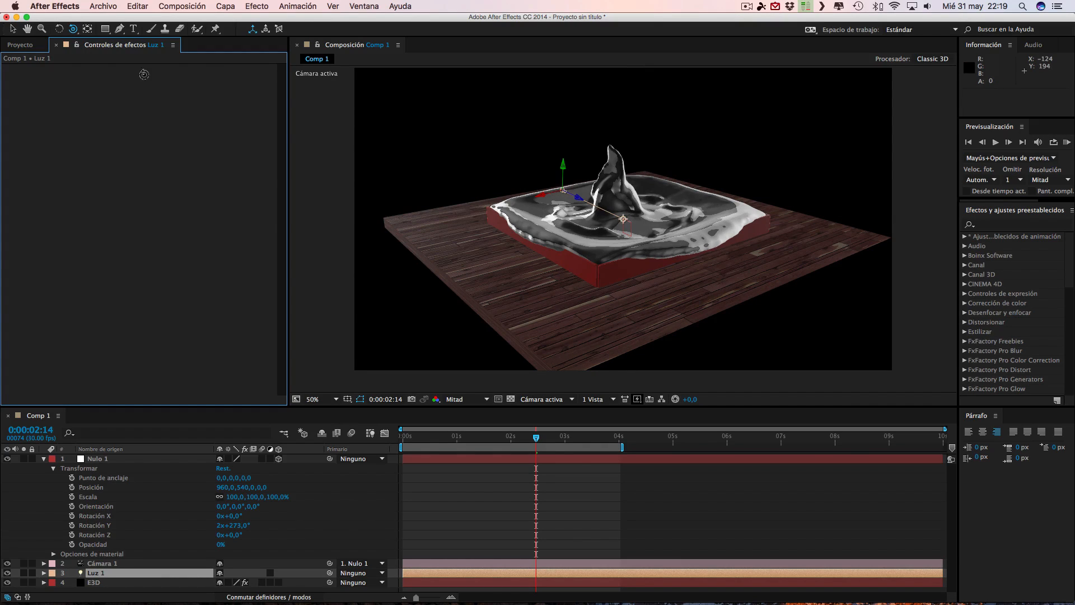
Move the light high behind the set to about -416, -186, 207 and aim it at the splash, about 938, 455, -15
{"action": "left_click", "coordinate": [14, 28]}
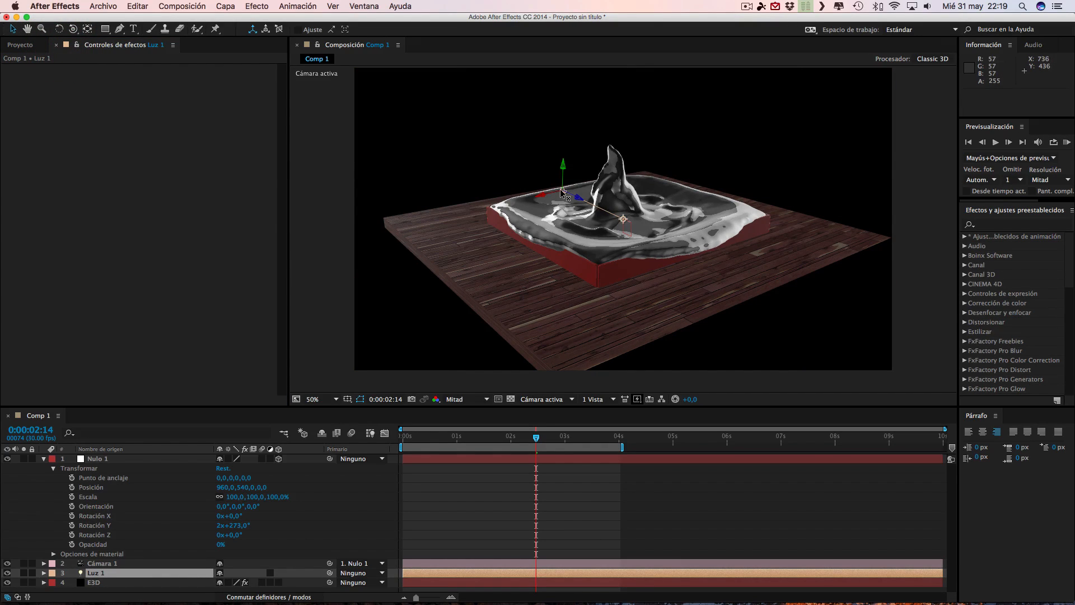
{"action": "left_click_drag", "start_coordinate": [555, 193], "coordinate": [580, 200]}
{"action": "key", "text": "super+z"}
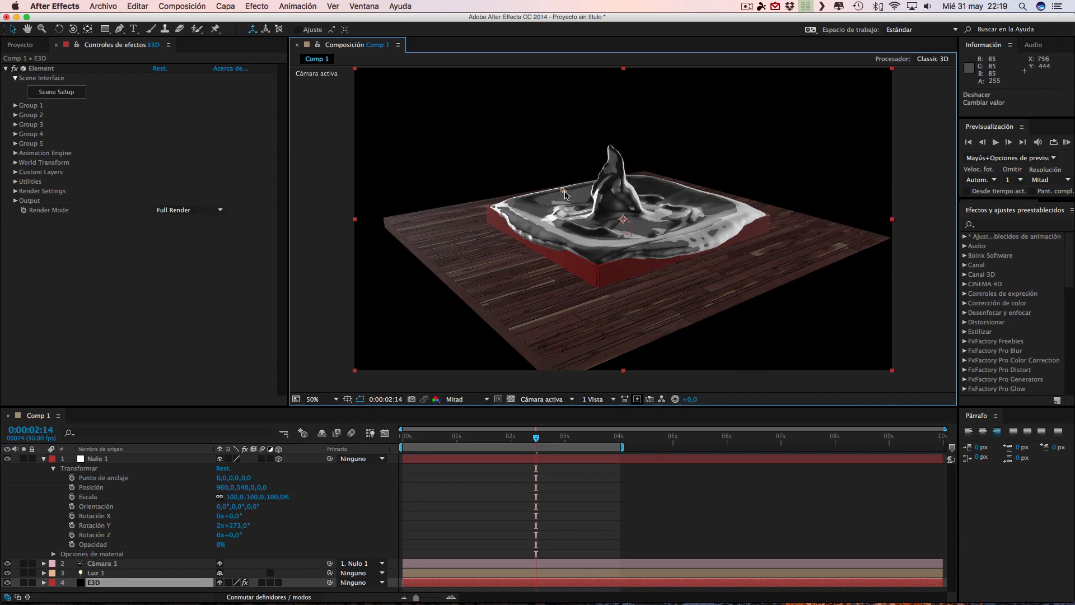
{"action": "left_click", "coordinate": [564, 191]}
{"action": "left_click_drag", "start_coordinate": [564, 192], "coordinate": [649, 180]}
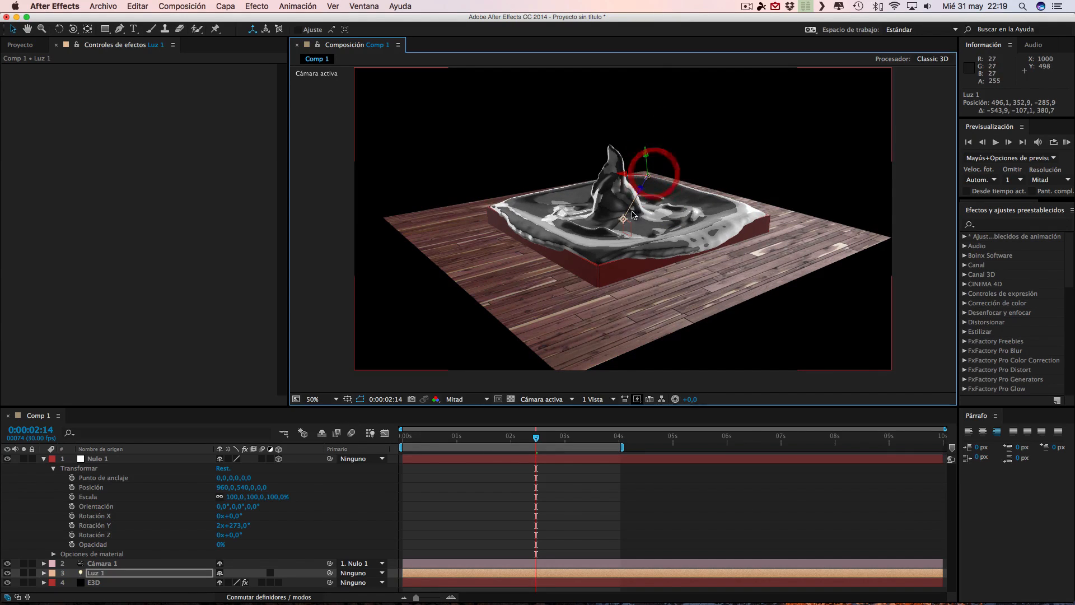
{"action": "mouse_move", "coordinate": [623, 219]}
{"action": "left_mouse_down"}
{"action": "mouse_move", "coordinate": [585, 199]}
{"action": "mouse_move", "coordinate": [638, 239]}
{"action": "mouse_move", "coordinate": [644, 215]}
{"action": "left_mouse_up"}
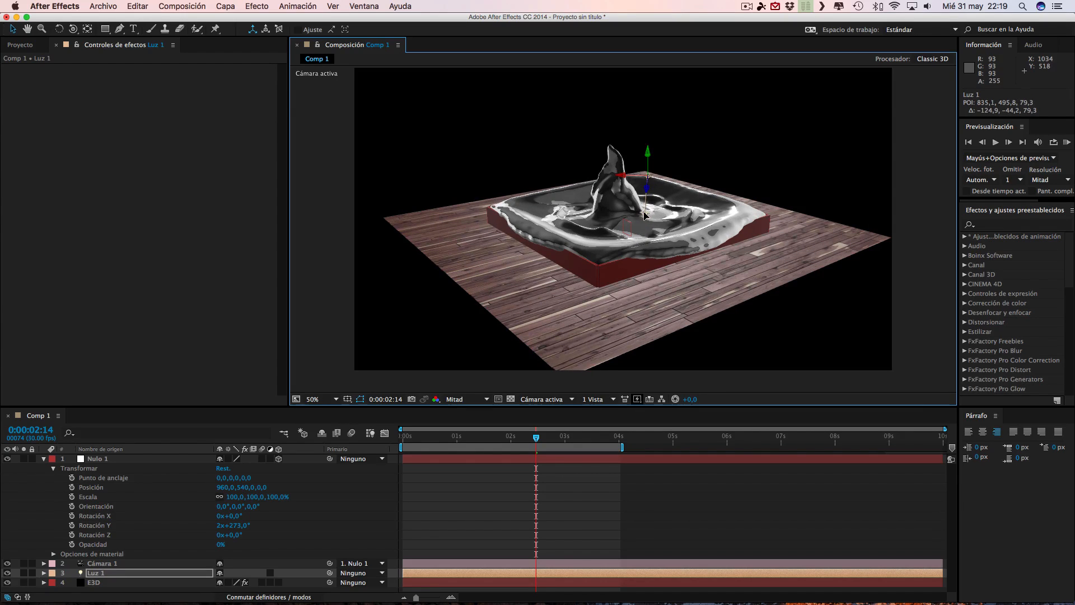
{"action": "left_click_drag", "start_coordinate": [649, 178], "coordinate": [780, 104]}
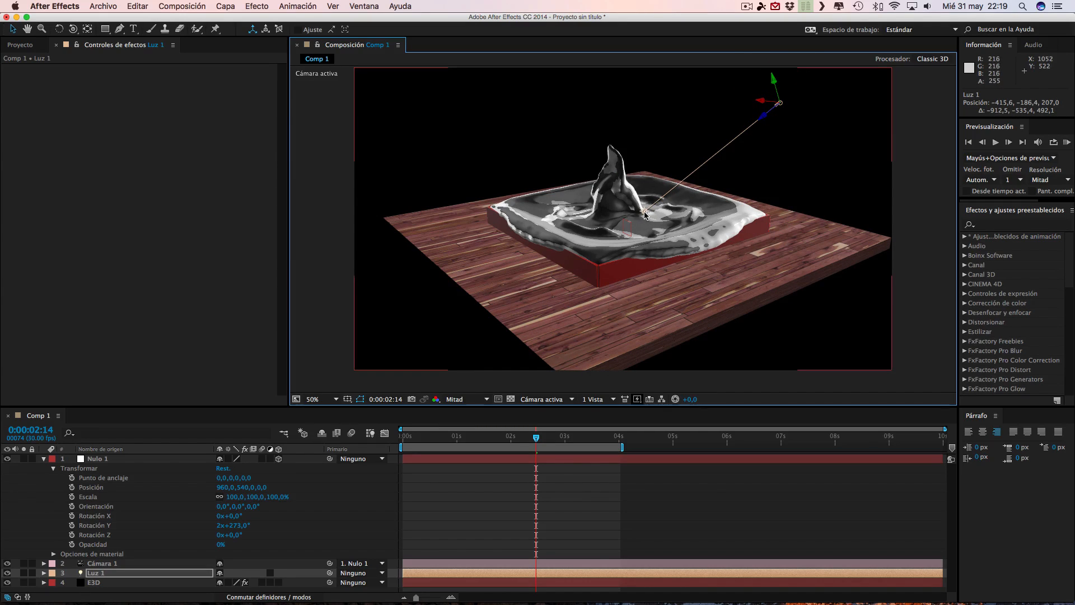
{"action": "left_click_drag", "start_coordinate": [645, 212], "coordinate": [625, 206]}
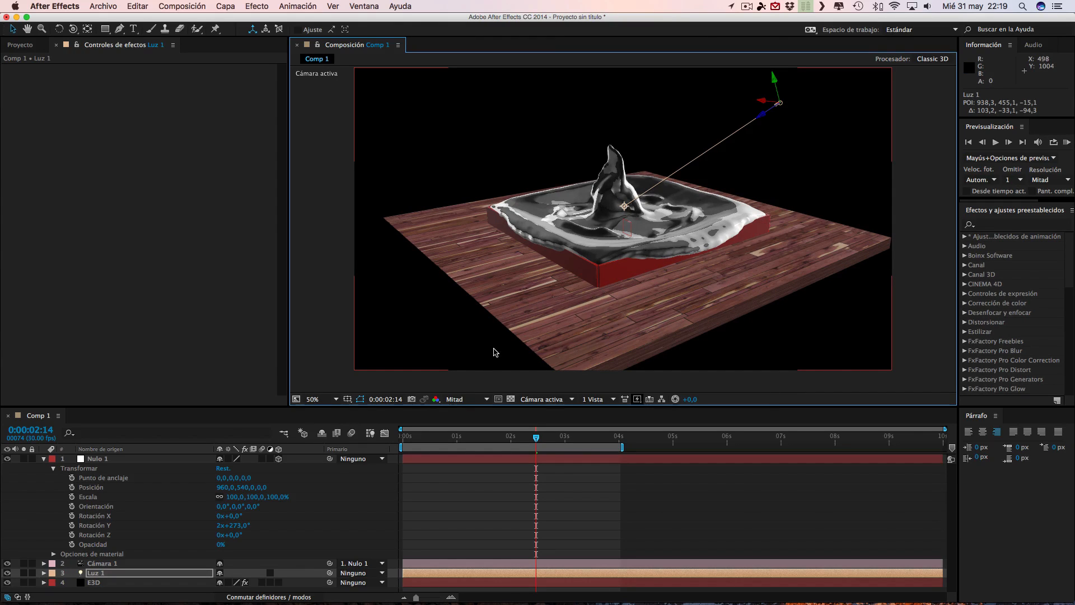
Run a RAM preview of the splash animation to check it under the new light, and stop the playback
{"action": "left_click", "coordinate": [20, 45]}
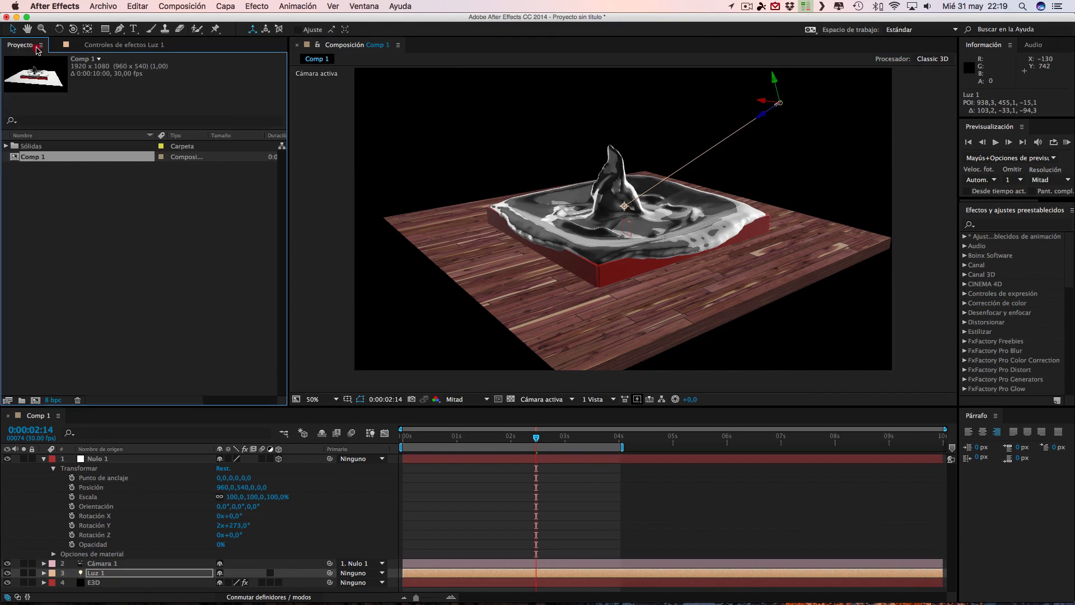
{"action": "left_click", "coordinate": [121, 45]}
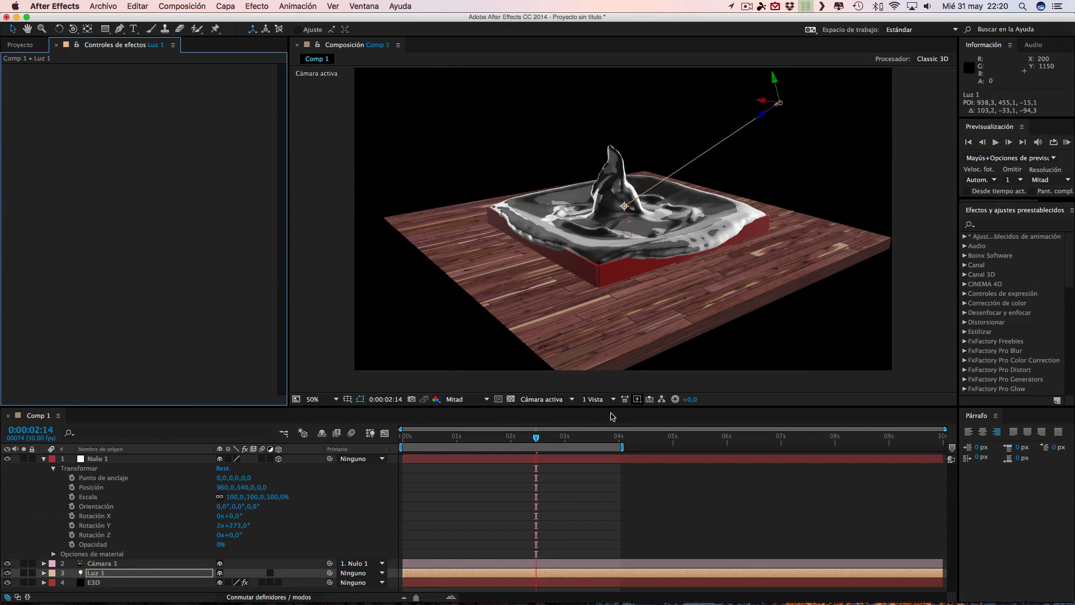
{"action": "left_click", "coordinate": [1067, 142]}
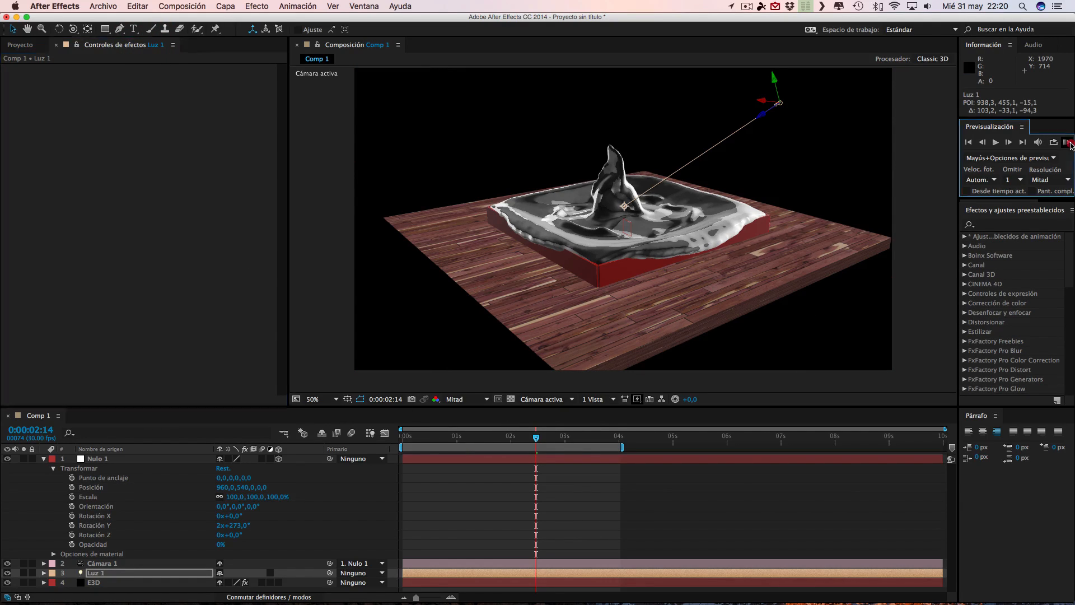
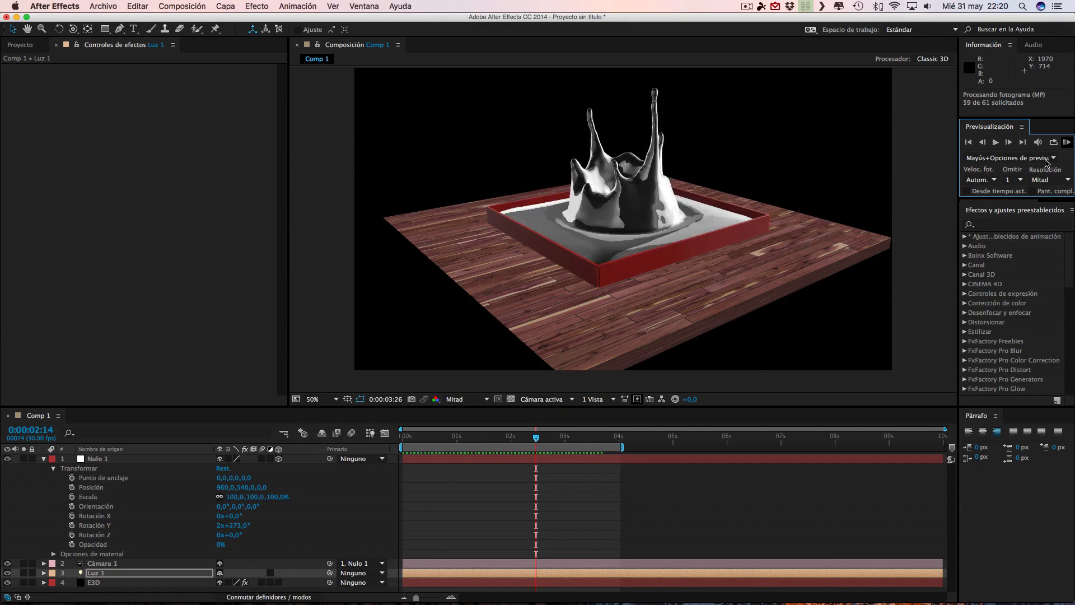
{"action": "key", "text": "space"}
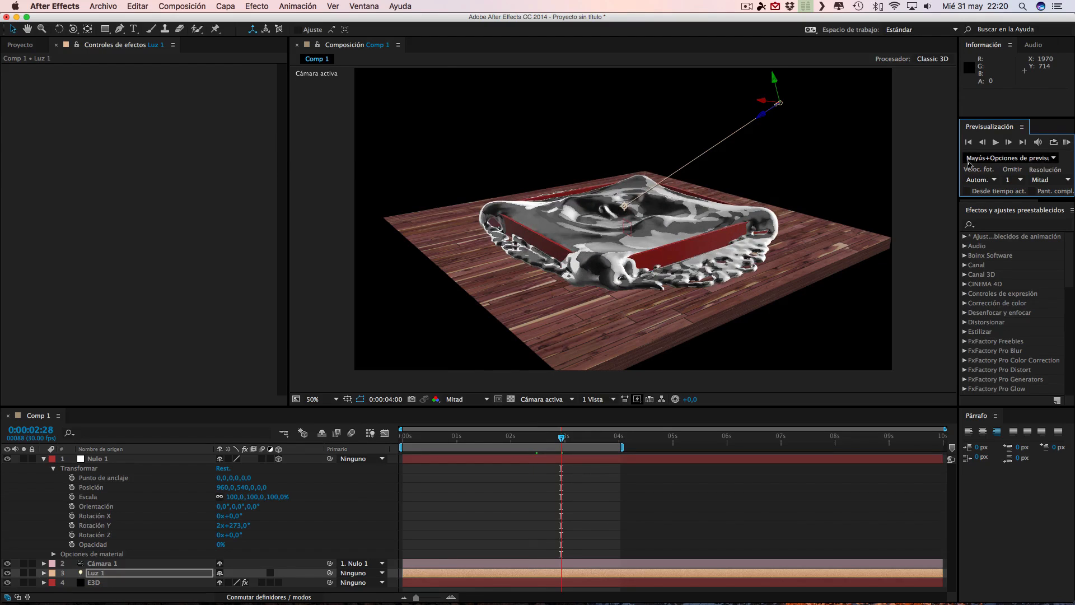
In the E3D layer's scene setup, display the environment behind the box and floor in an orbited Perspective view
{"action": "left_click", "coordinate": [26, 50]}
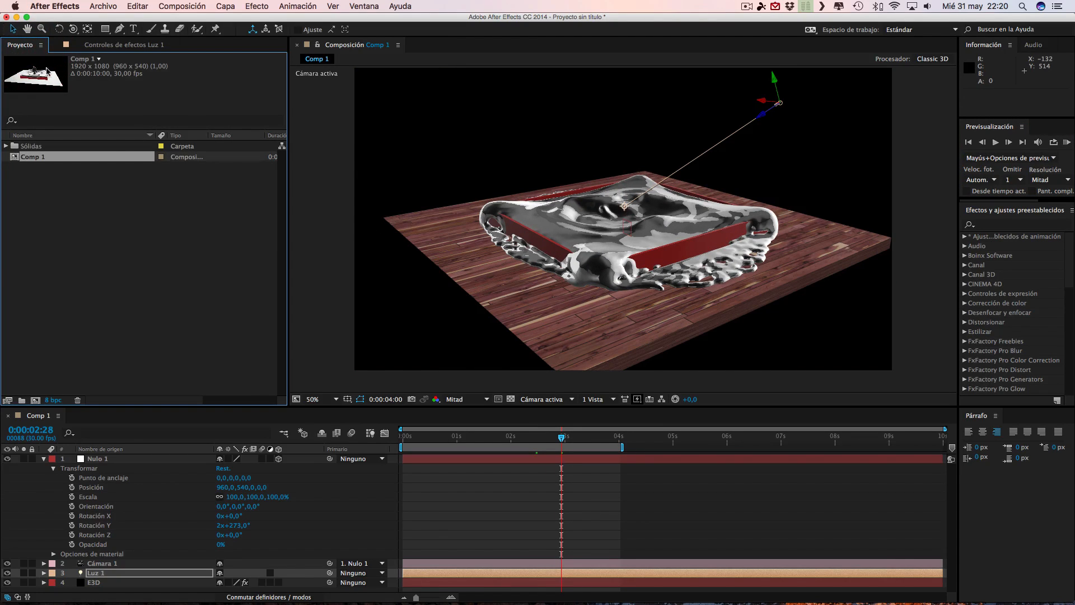
{"action": "left_click", "coordinate": [94, 45]}
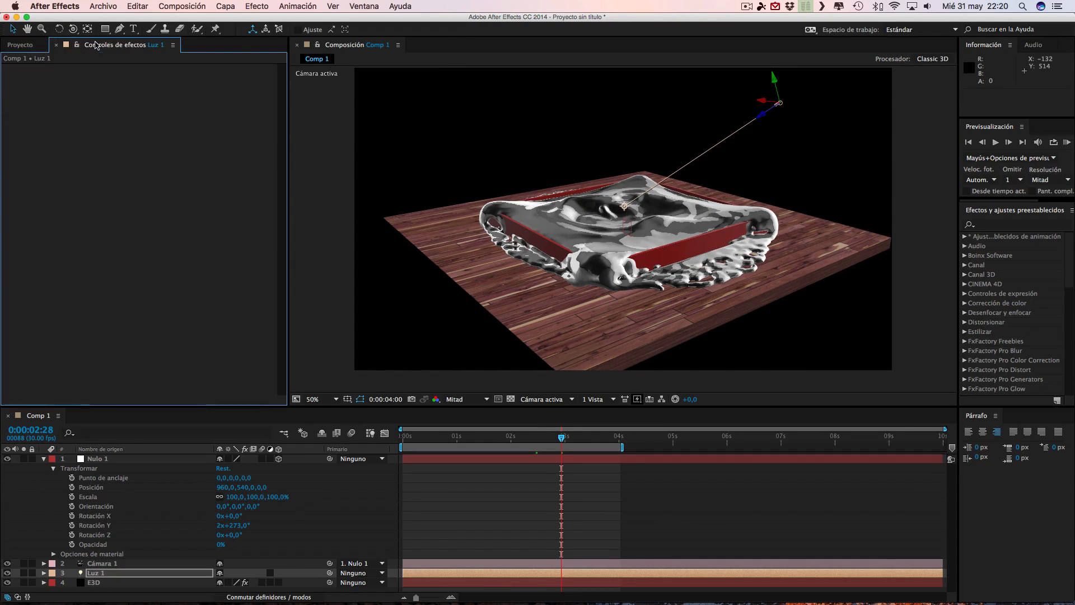
{"action": "left_click", "coordinate": [125, 583]}
{"action": "left_click", "coordinate": [67, 93]}
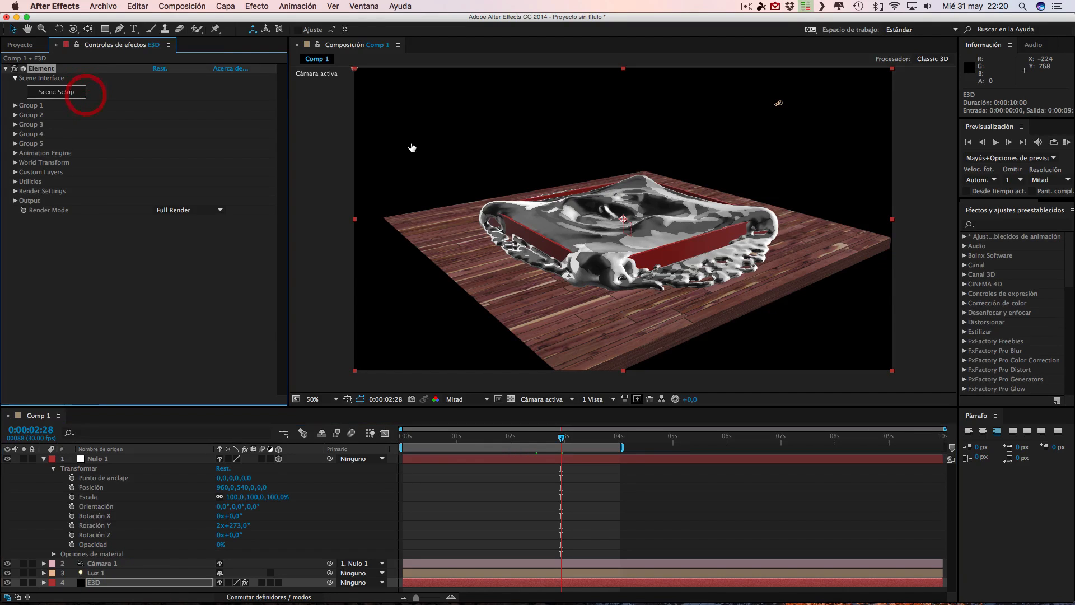
{"action": "left_click", "coordinate": [275, 143]}
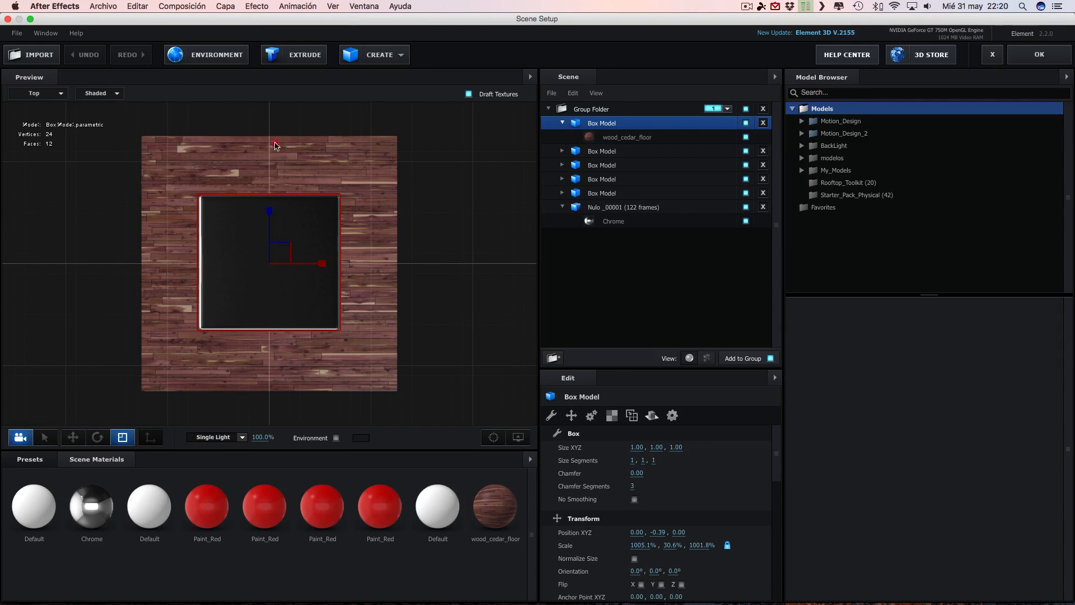
{"action": "left_click", "coordinate": [38, 76]}
{"action": "left_click", "coordinate": [41, 94]}
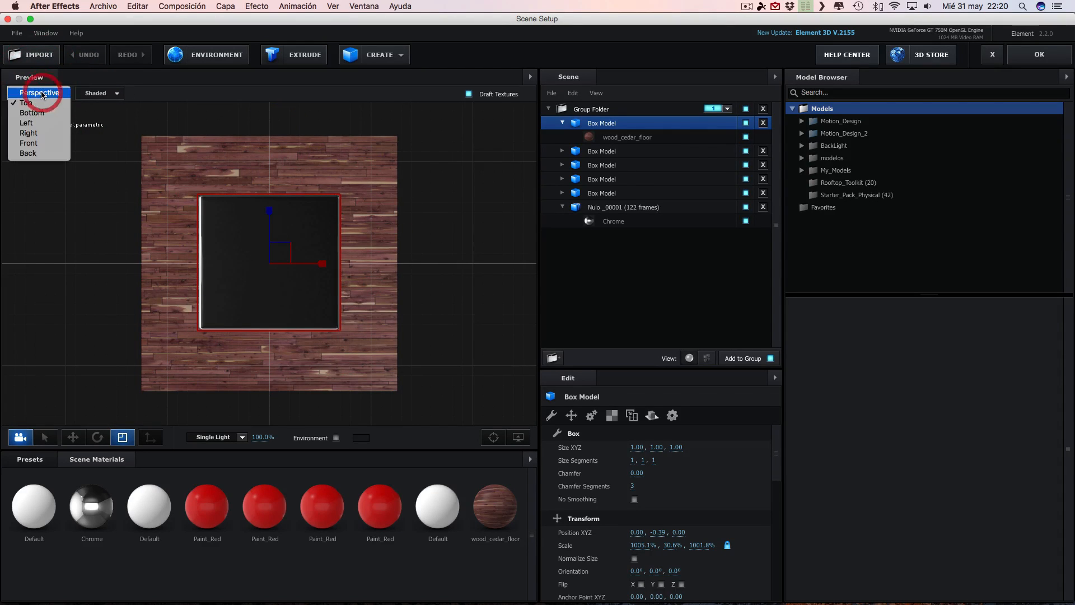
{"action": "left_click", "coordinate": [33, 104]}
{"action": "left_click_drag", "start_coordinate": [459, 227], "coordinate": [431, 221]}
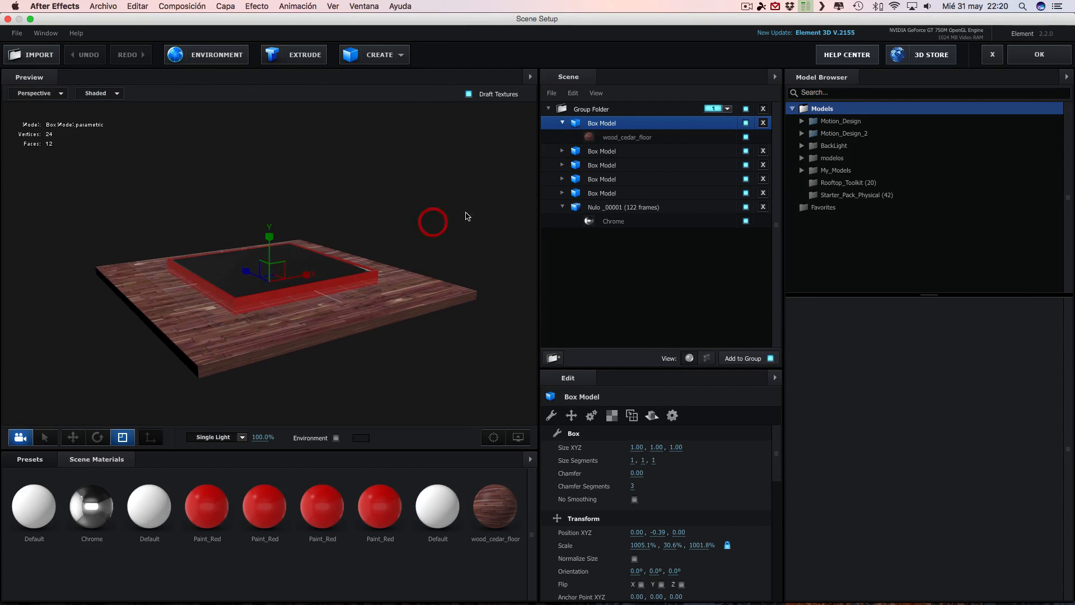
{"action": "left_click", "coordinate": [336, 437]}
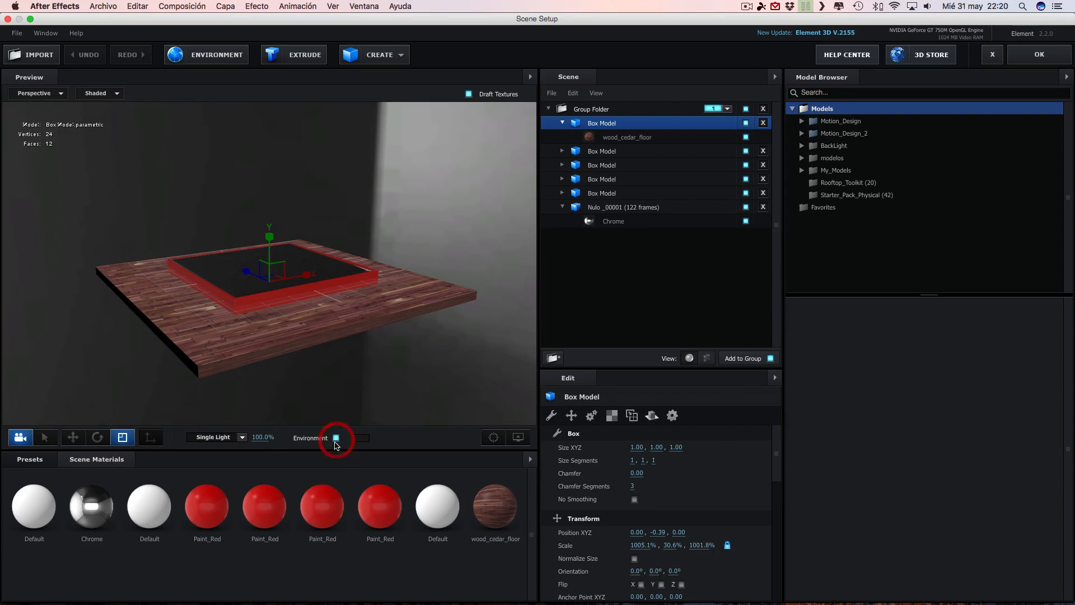
Apply the Basic_2K_06 preset as the scene's environment map, compare it against the hidden environment, and accept the scene setup
{"action": "left_click", "coordinate": [37, 461]}
{"action": "left_click", "coordinate": [45, 487]}
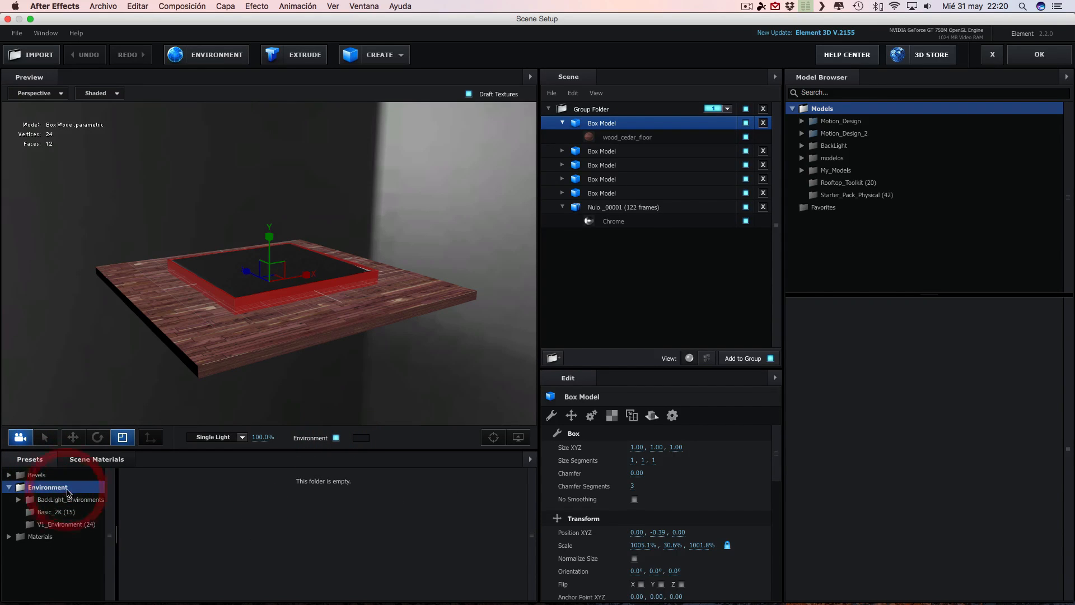
{"action": "left_click", "coordinate": [52, 513]}
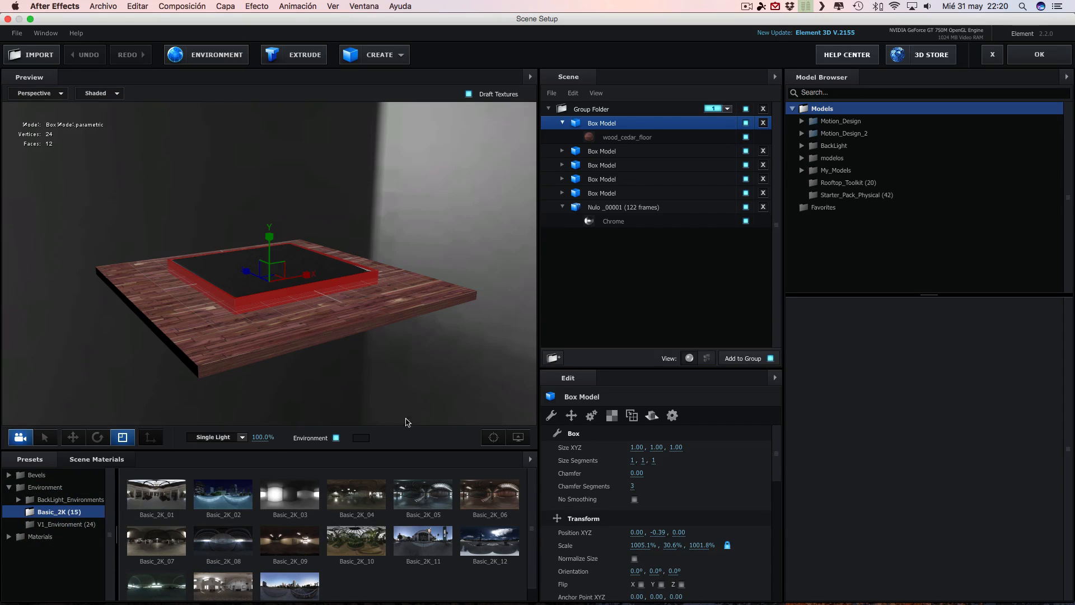
{"action": "scroll", "coordinate": [458, 380], "scroll_direction": "down", "scroll_amount": 3}
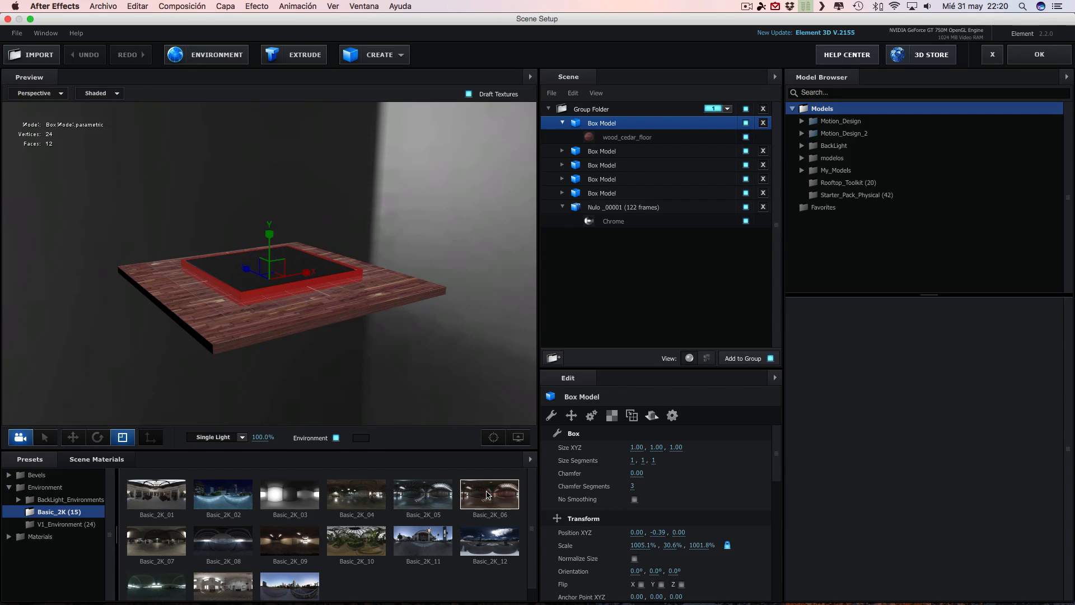
{"action": "left_click", "coordinate": [464, 490]}
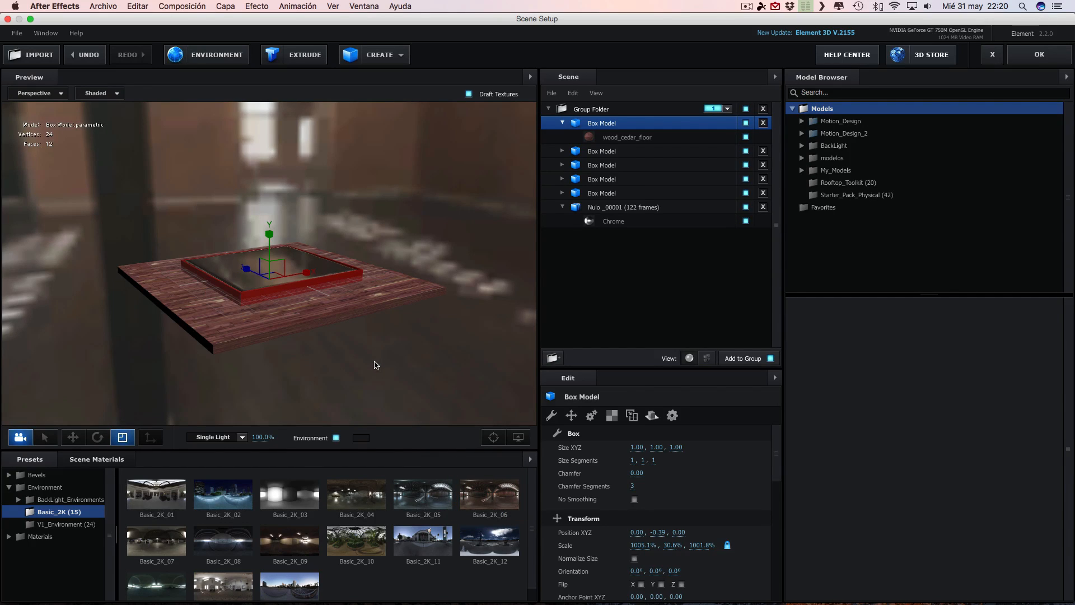
{"action": "scroll", "coordinate": [375, 365], "scroll_direction": "up", "scroll_amount": 2}
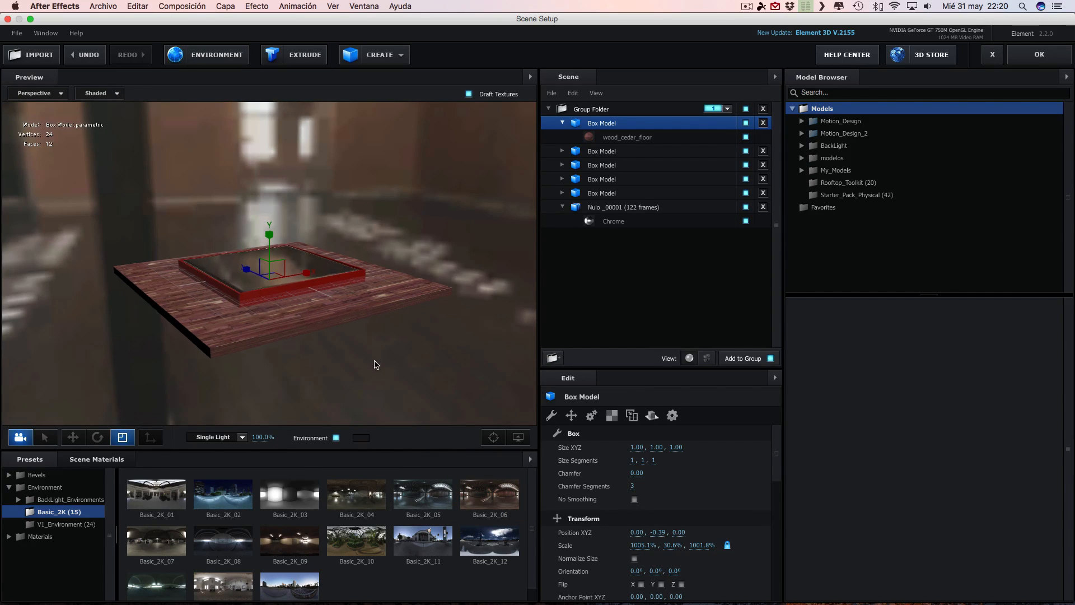
{"action": "left_click", "coordinate": [336, 438]}
{"action": "left_click", "coordinate": [336, 438]}
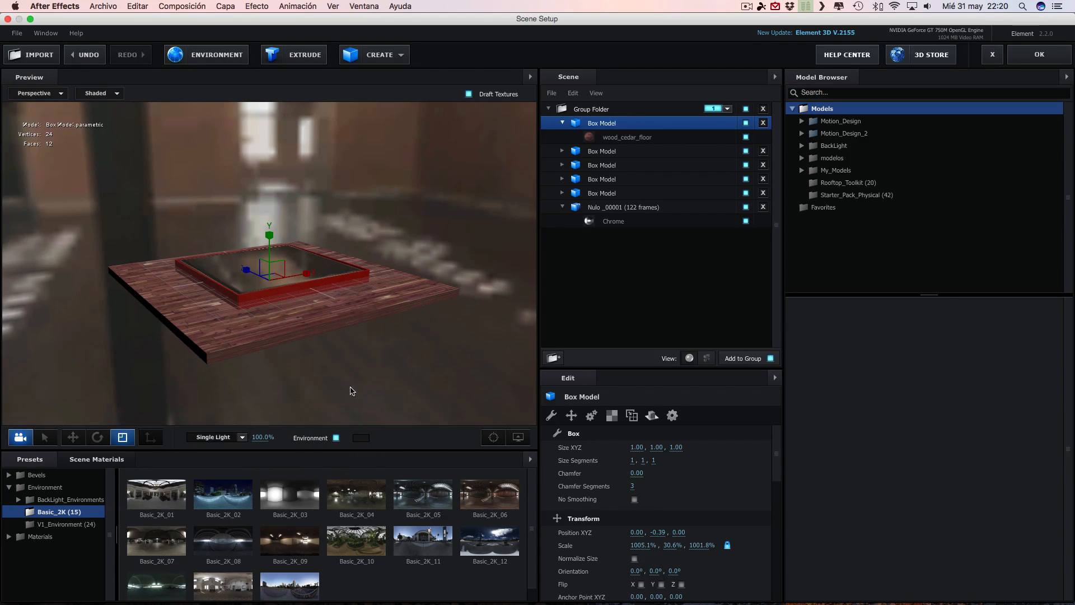
{"action": "left_click", "coordinate": [1039, 54]}
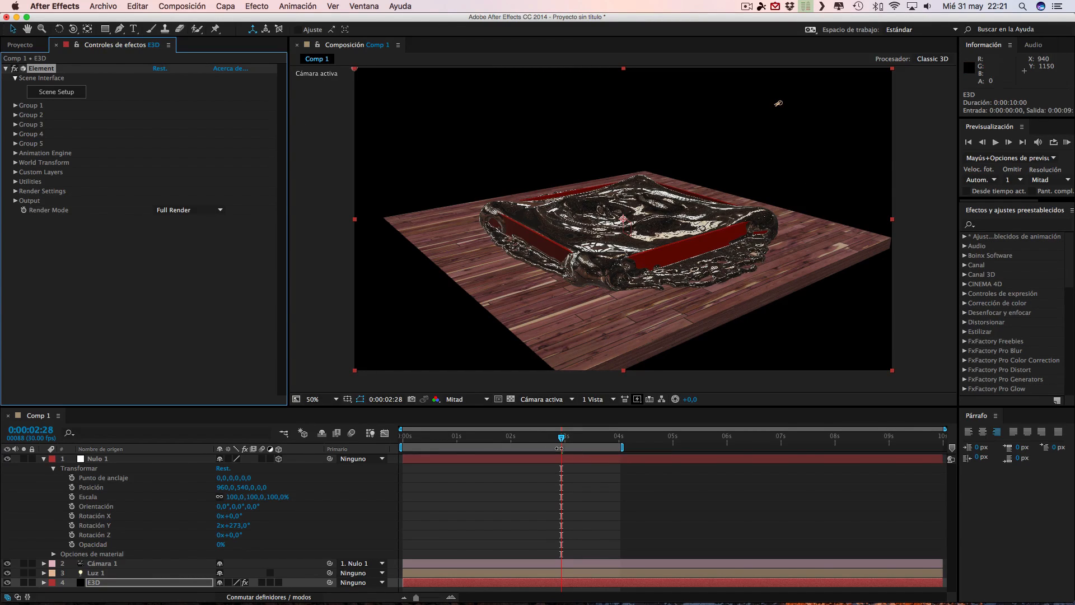
Preview frame 0:00:01:06 at Completa resolution and show the E3D layer's physical environment in the background
{"action": "left_click_drag", "start_coordinate": [544, 443], "coordinate": [468, 438]}
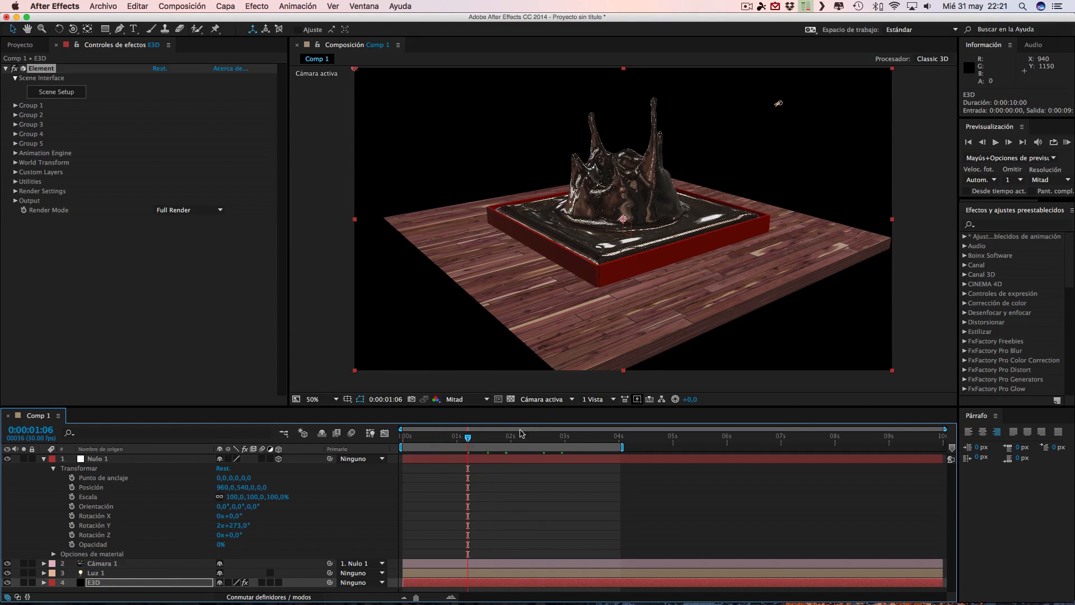
{"action": "left_click", "coordinate": [456, 399]}
{"action": "left_click", "coordinate": [479, 420]}
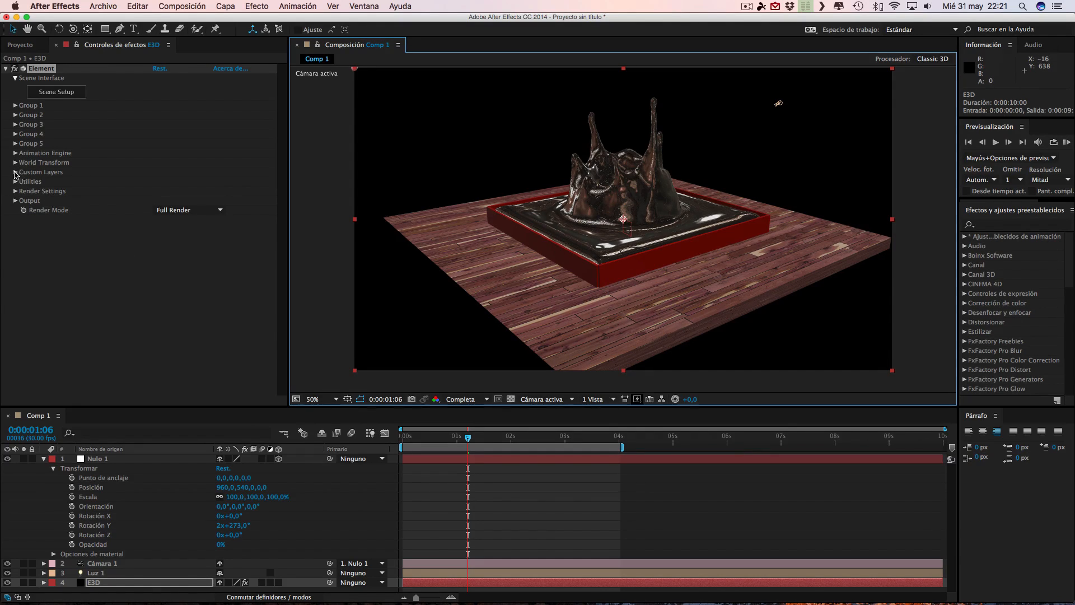
{"action": "left_click", "coordinate": [15, 191]}
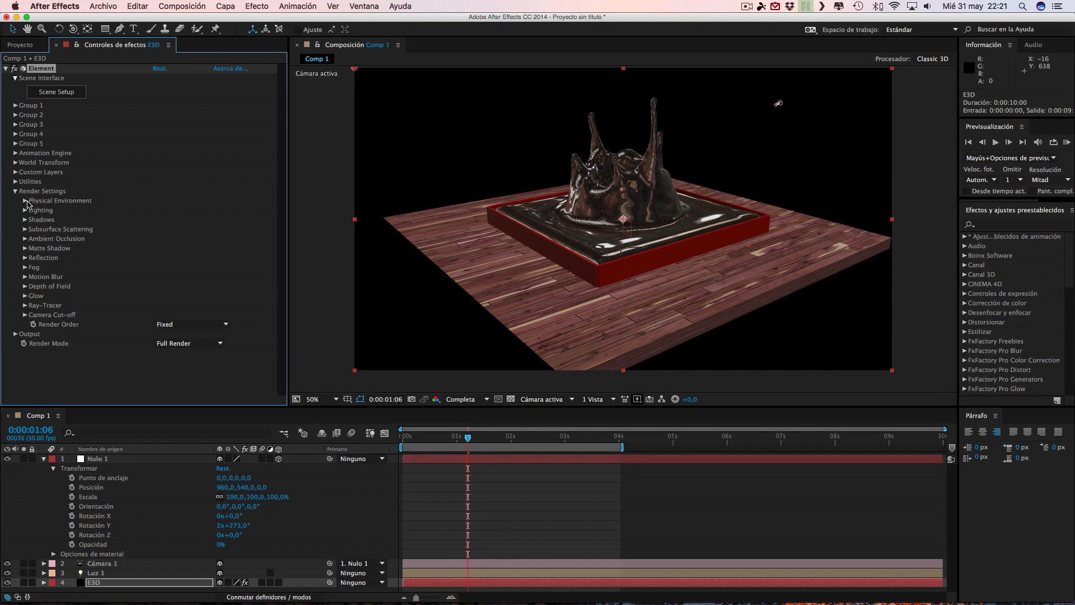
{"action": "left_click", "coordinate": [25, 201]}
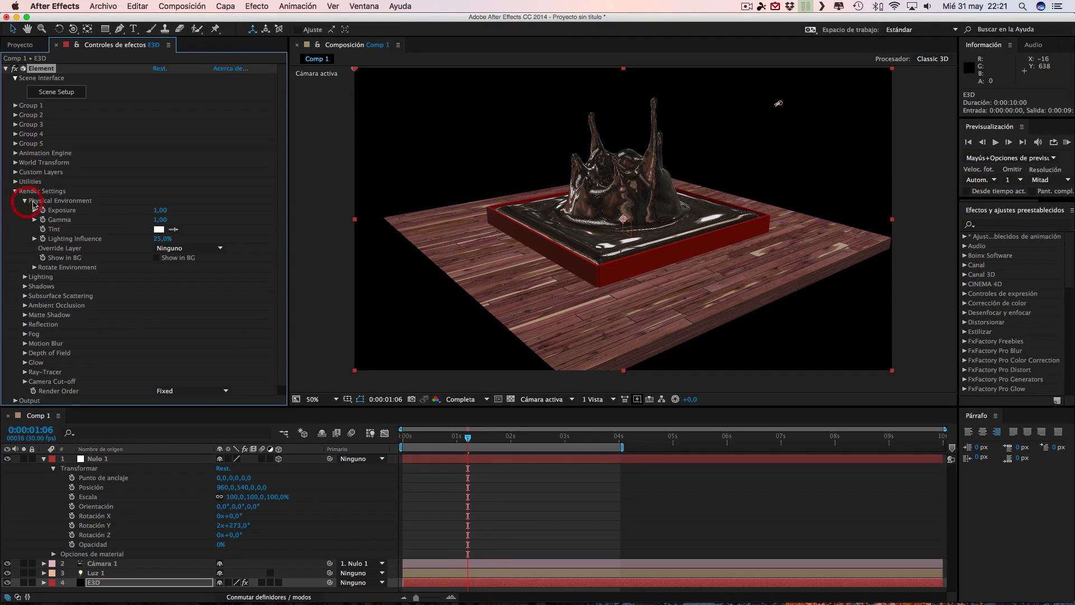
{"action": "left_click", "coordinate": [158, 258]}
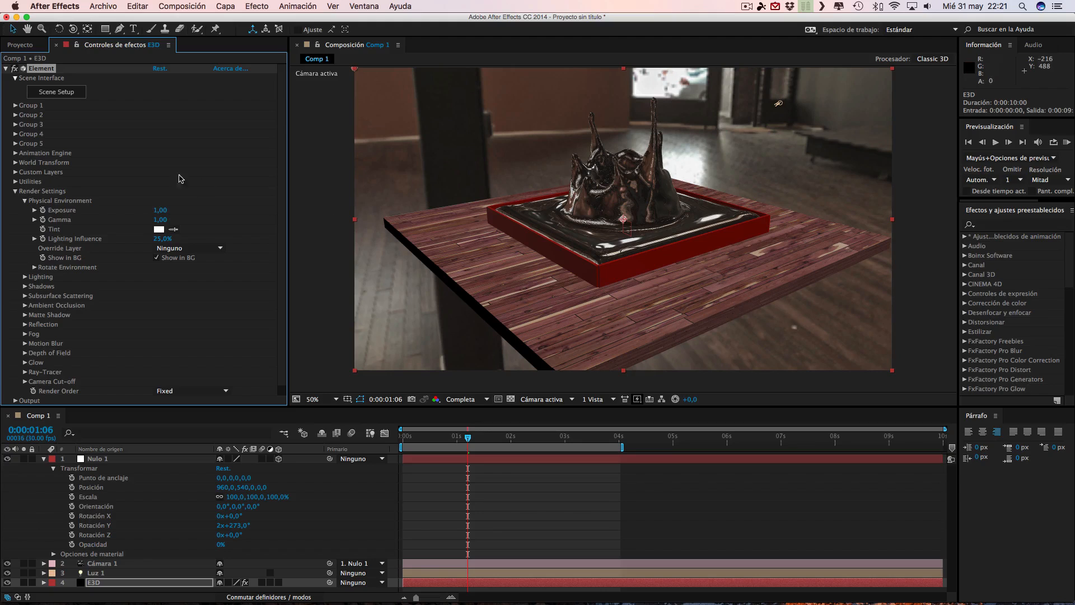
Reframe the active camera by moving it back from the wooden floor to about 3228, -1539, -2270
{"action": "left_click", "coordinate": [86, 30]}
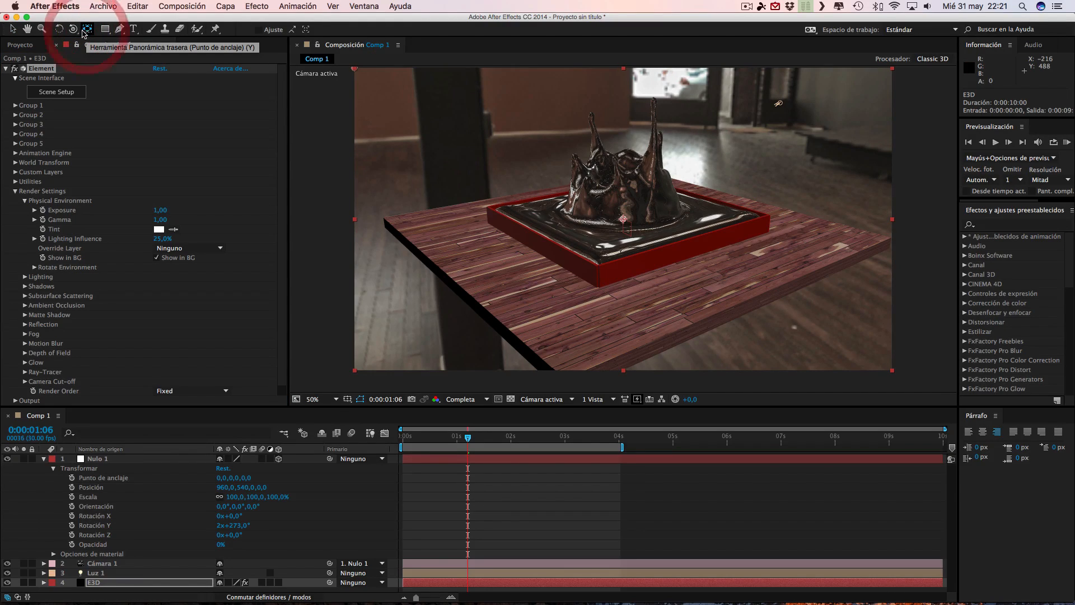
{"action": "left_click_drag", "start_coordinate": [73, 29], "coordinate": [129, 52]}
{"action": "left_click_drag", "start_coordinate": [647, 150], "coordinate": [646, 183]}
{"action": "left_click_drag", "start_coordinate": [73, 29], "coordinate": [121, 63]}
{"action": "left_click_drag", "start_coordinate": [591, 180], "coordinate": [761, 300]}
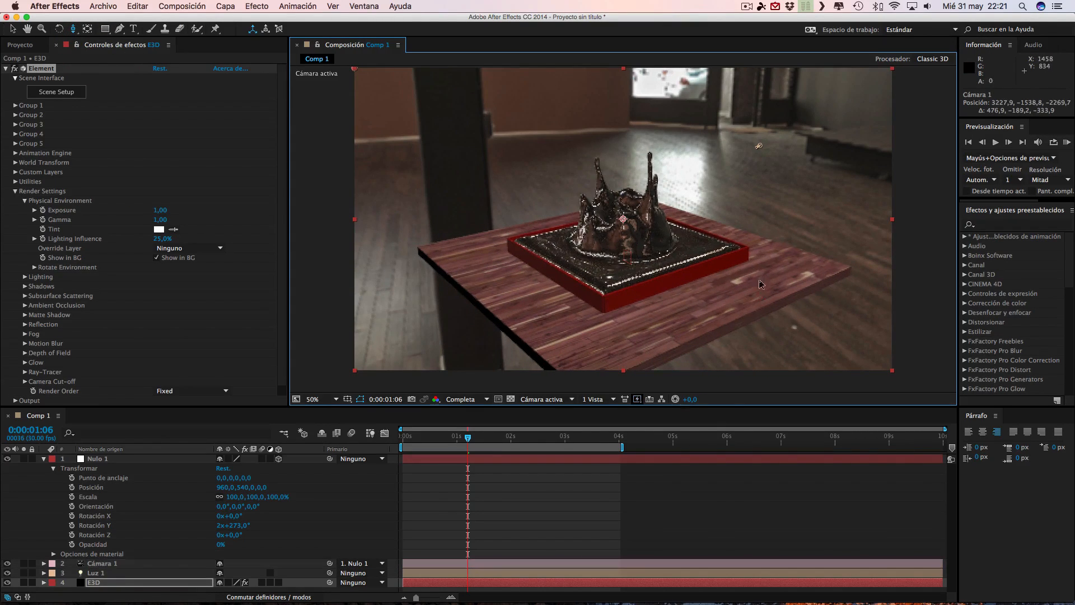
Check the splash against the environment background at several times between 0:00:00:13 and 0:00:02:03
{"action": "left_click", "coordinate": [512, 440]}
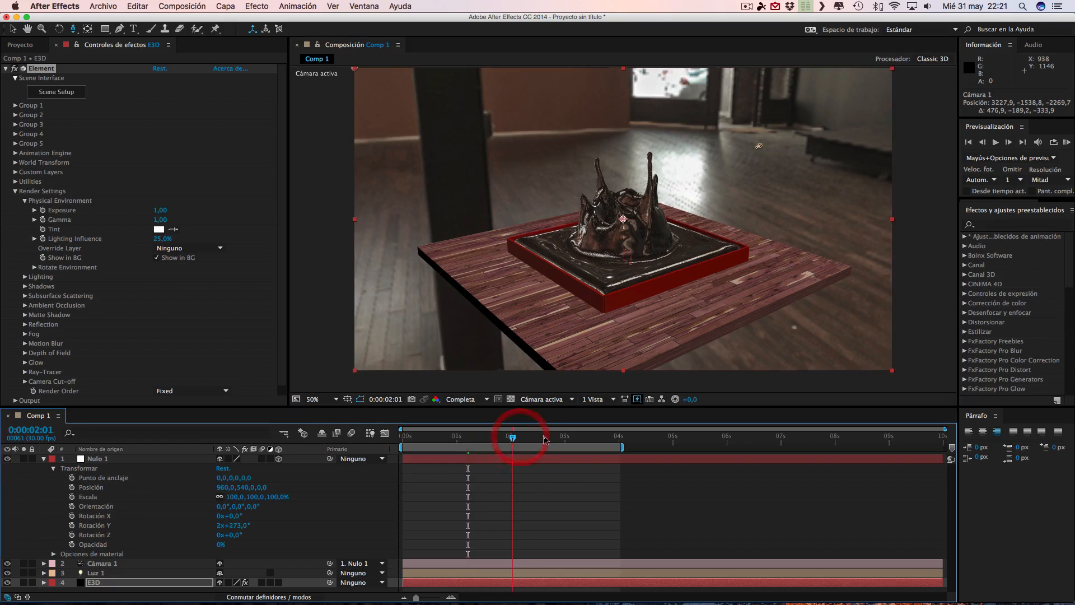
{"action": "left_click", "coordinate": [449, 439]}
{"action": "left_click", "coordinate": [426, 438]}
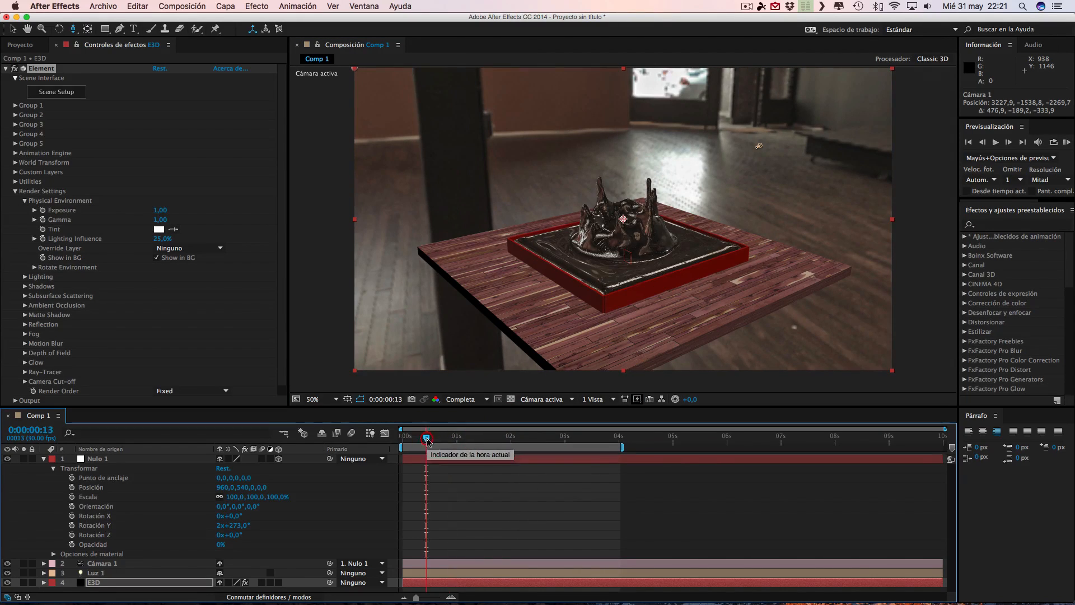
{"action": "left_click", "coordinate": [455, 441]}
{"action": "left_click", "coordinate": [482, 440]}
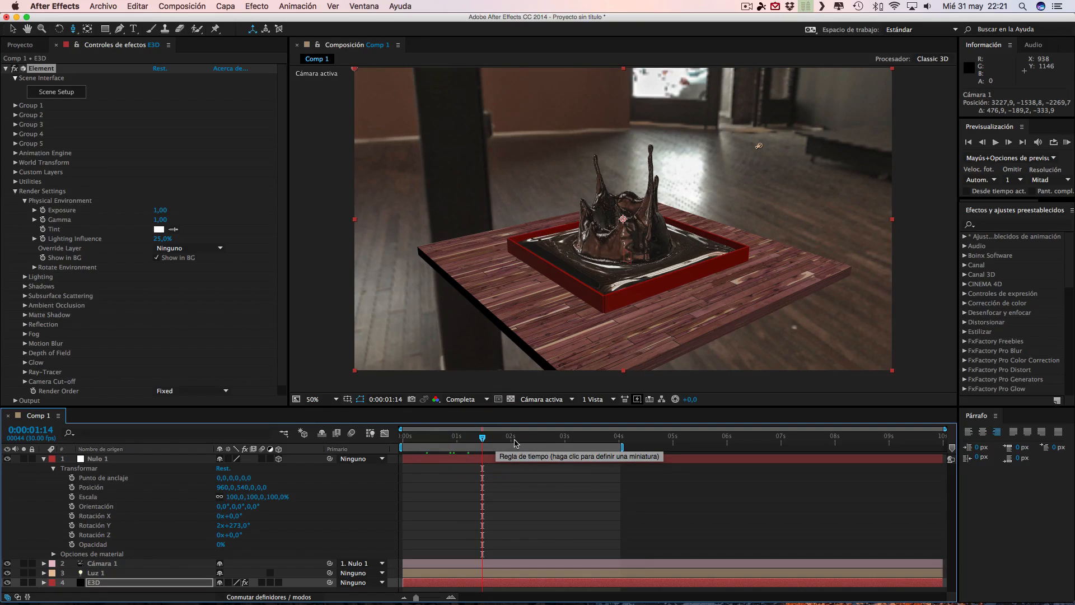
{"action": "left_click", "coordinate": [516, 440]}
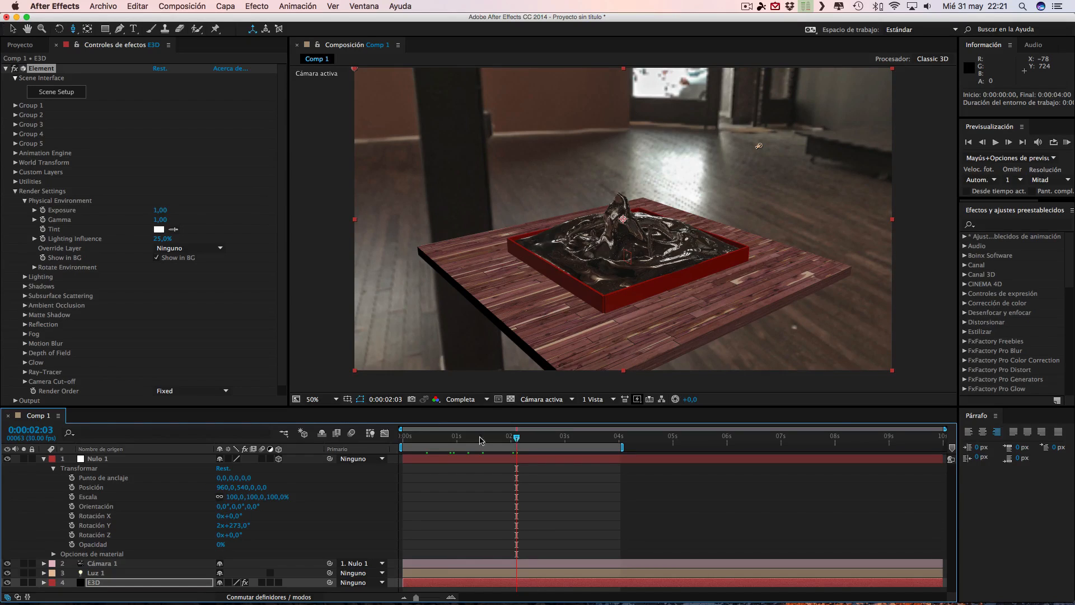
Animate Nulo 1's Rotación Y with keyframes from 2x+273° at 0:00:00:00 to 3x+273° at 0:00:04:01
{"action": "left_click_drag", "start_coordinate": [479, 440], "coordinate": [109, 453]}
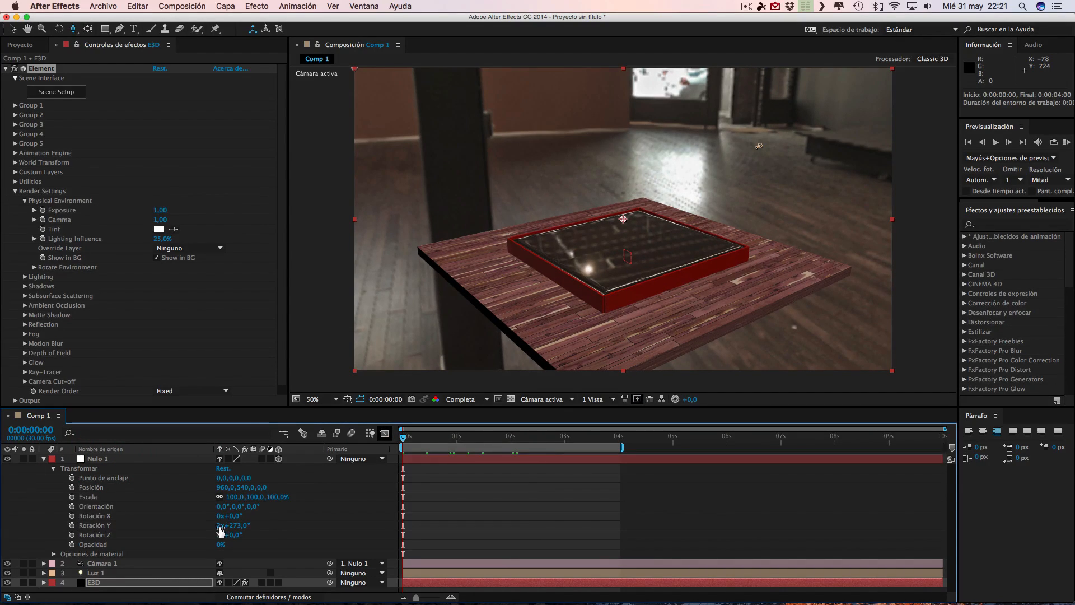
{"action": "left_click", "coordinate": [71, 526]}
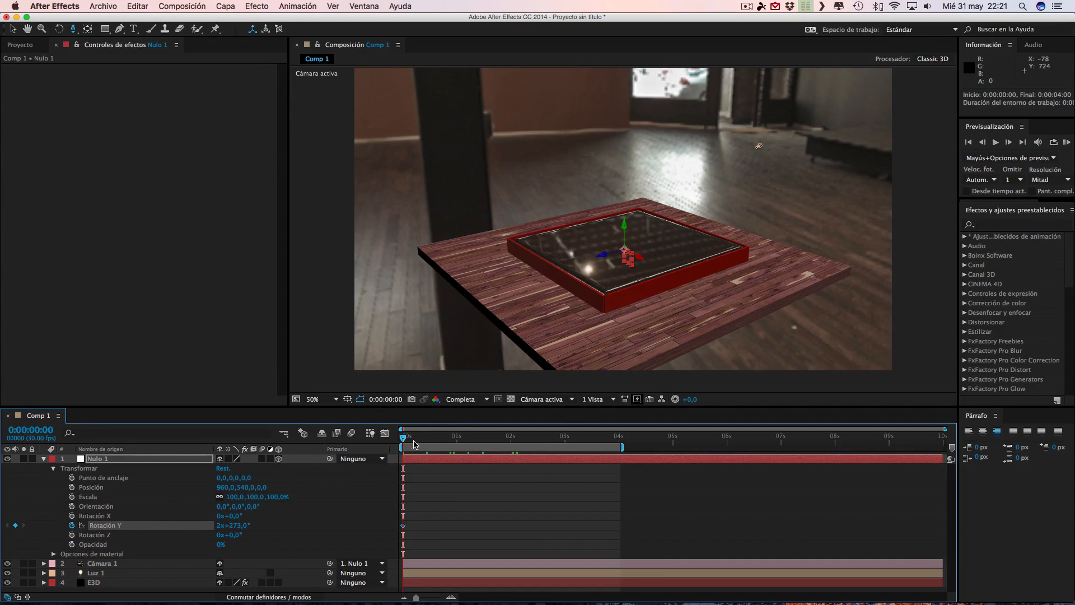
{"action": "left_click_drag", "start_coordinate": [402, 440], "coordinate": [619, 439]}
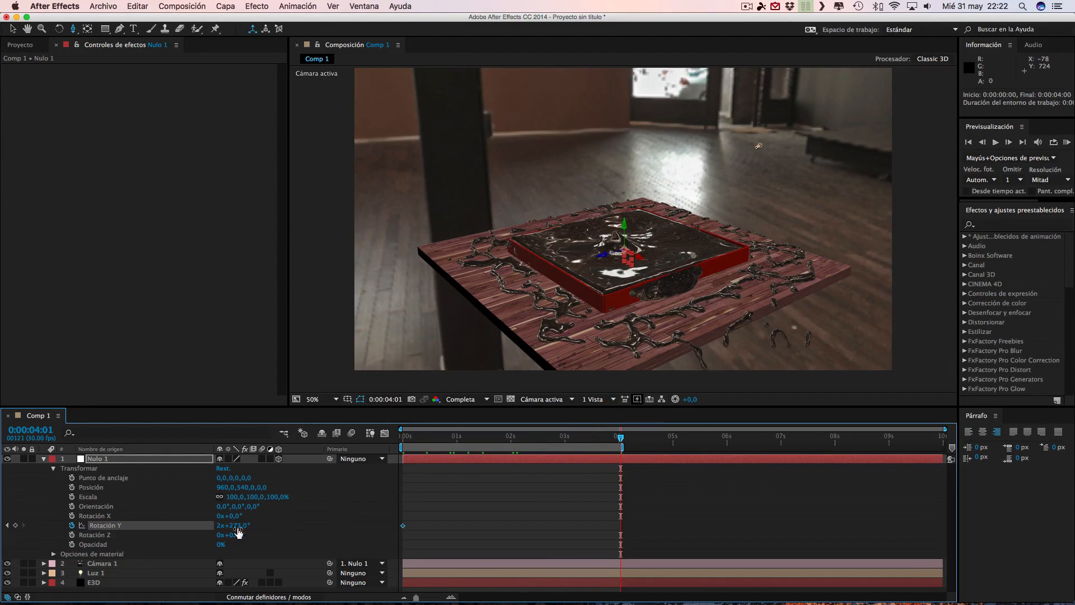
{"action": "left_click", "coordinate": [220, 526]}
{"action": "type", "text": "3"}
{"action": "left_click", "coordinate": [315, 519]}
Run a RAM preview of the camera turning around the splash, and stop it
{"action": "left_click_drag", "start_coordinate": [620, 439], "coordinate": [529, 441]}
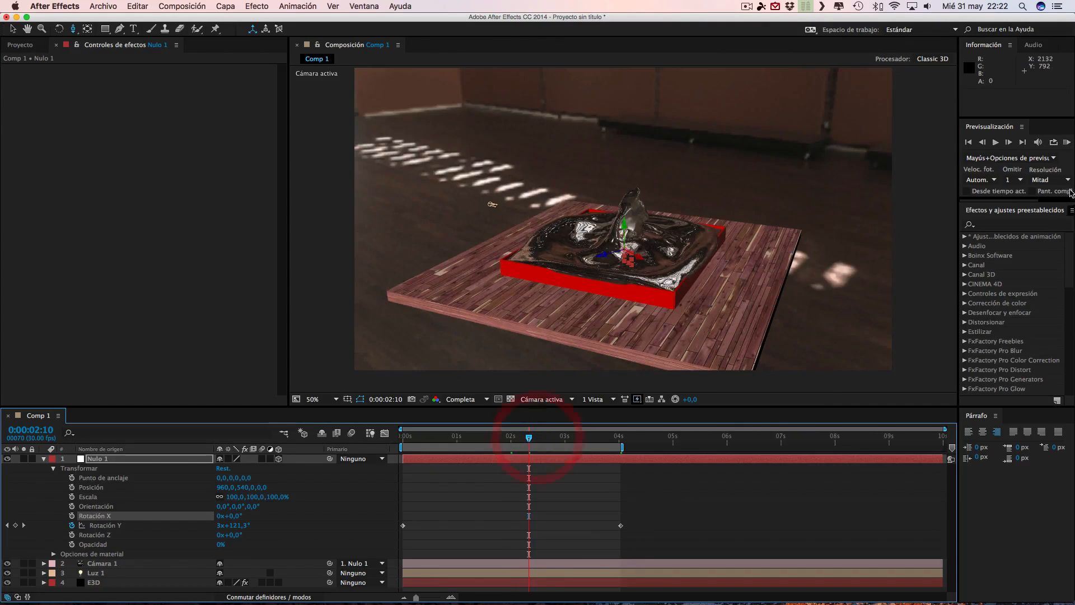
{"action": "left_click", "coordinate": [1067, 142]}
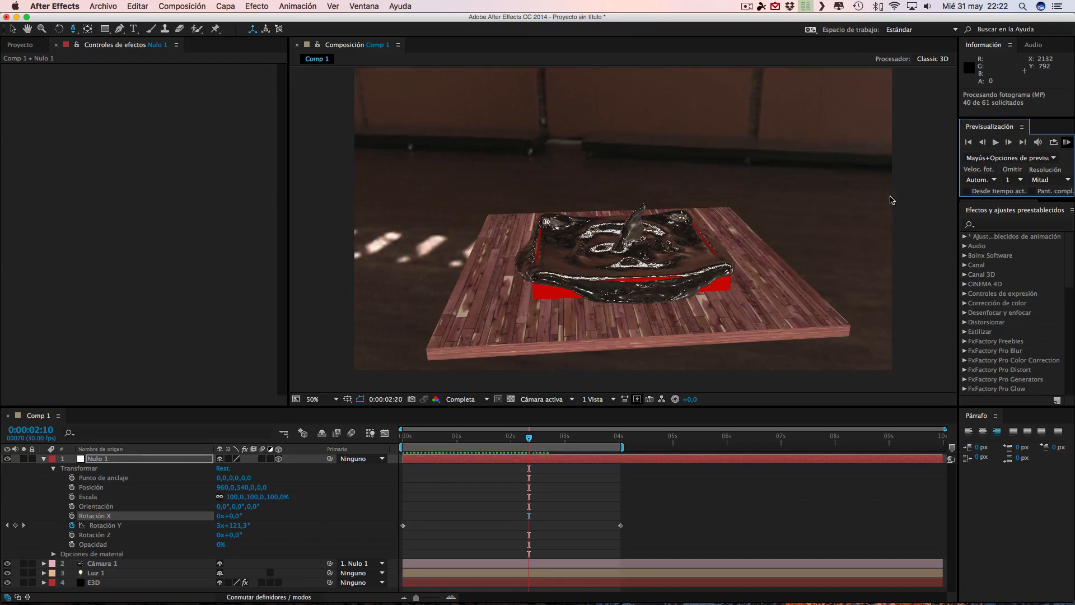
{"action": "left_click", "coordinate": [746, 6]}
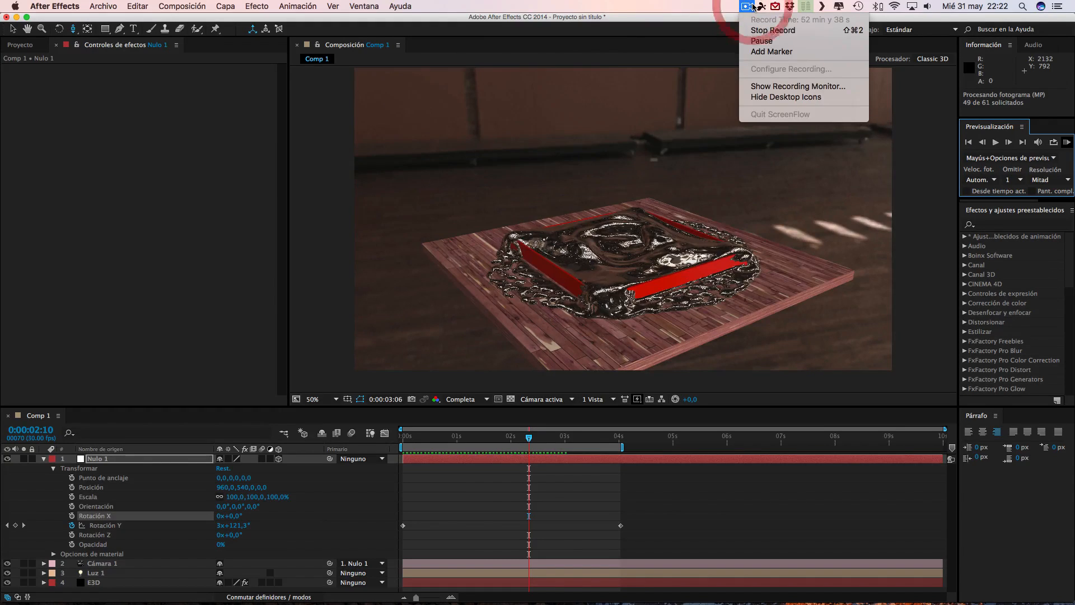
{"action": "left_click", "coordinate": [700, 119]}
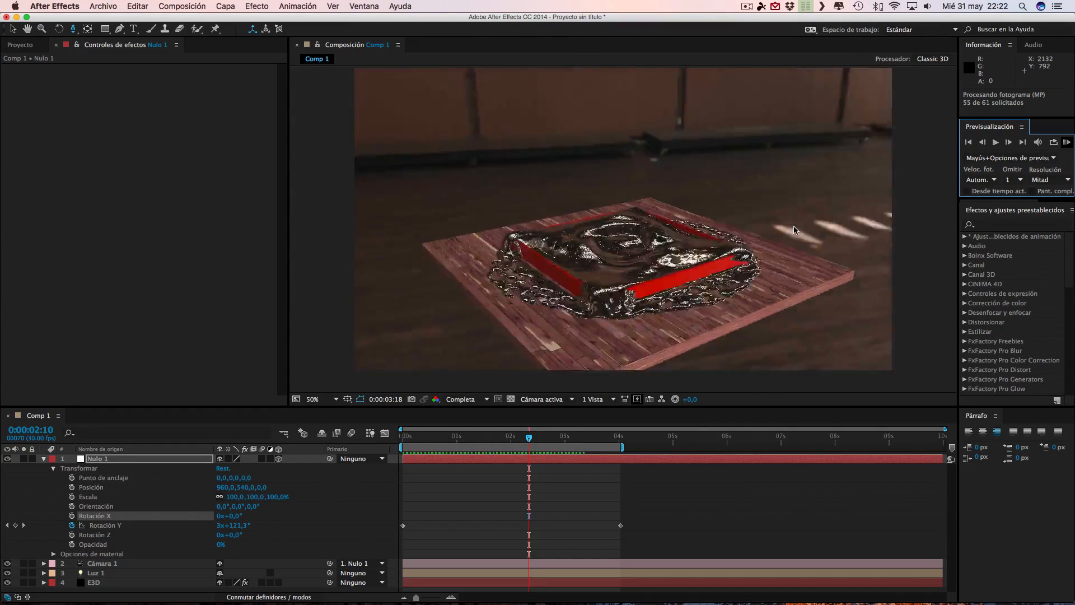
{"action": "key", "text": "space"}
{"action": "key", "text": "space"}
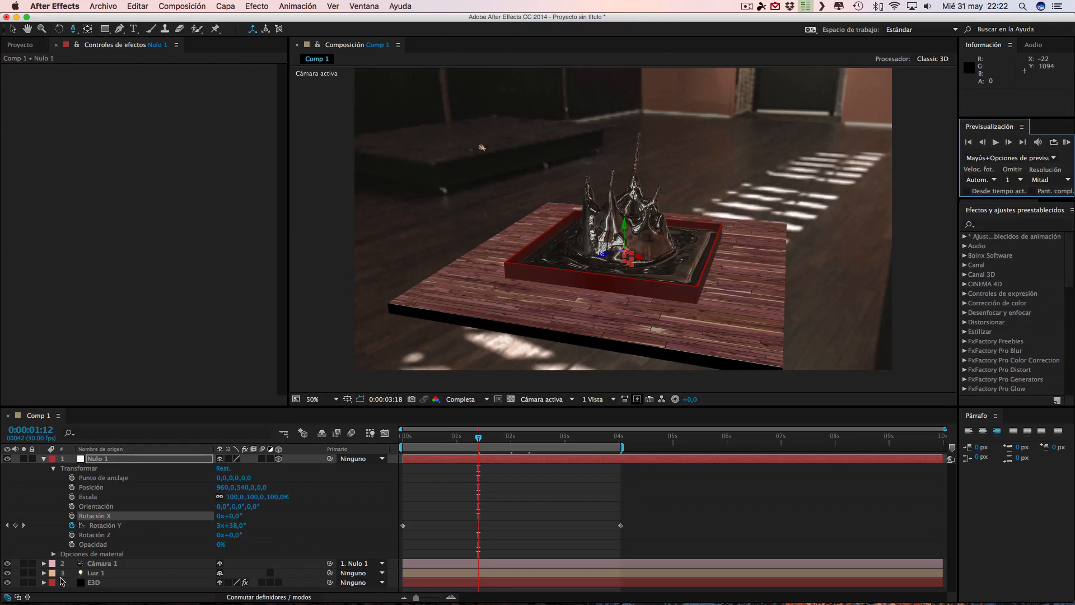
Enable SSAO ambient occlusion in the E3D layer's render settings and set the SSAO intensity to 14,4
{"action": "left_click", "coordinate": [93, 583]}
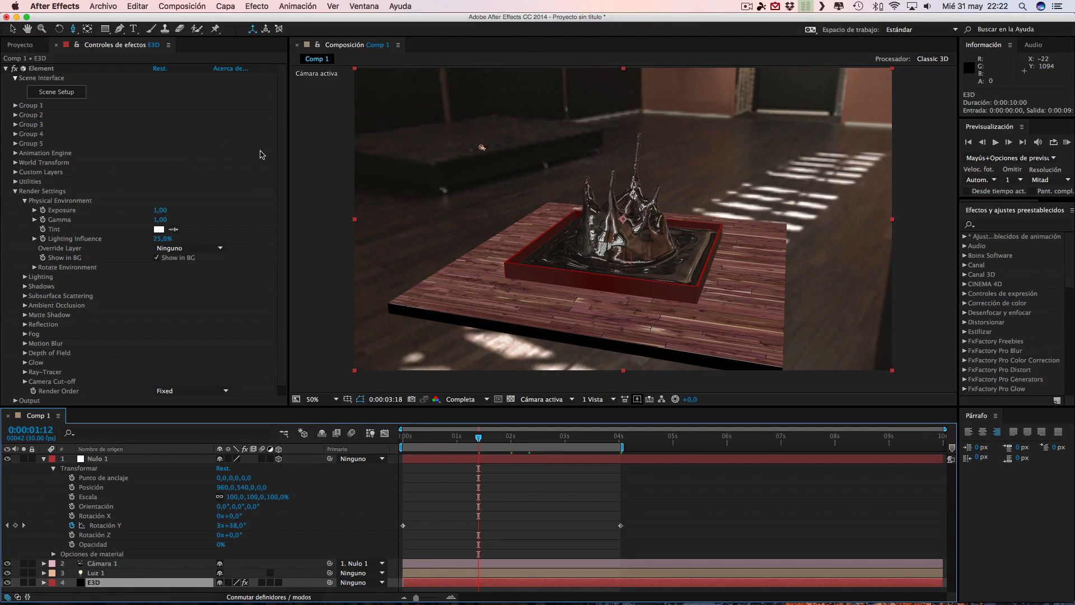
{"action": "left_click_drag", "start_coordinate": [282, 136], "coordinate": [285, 156]}
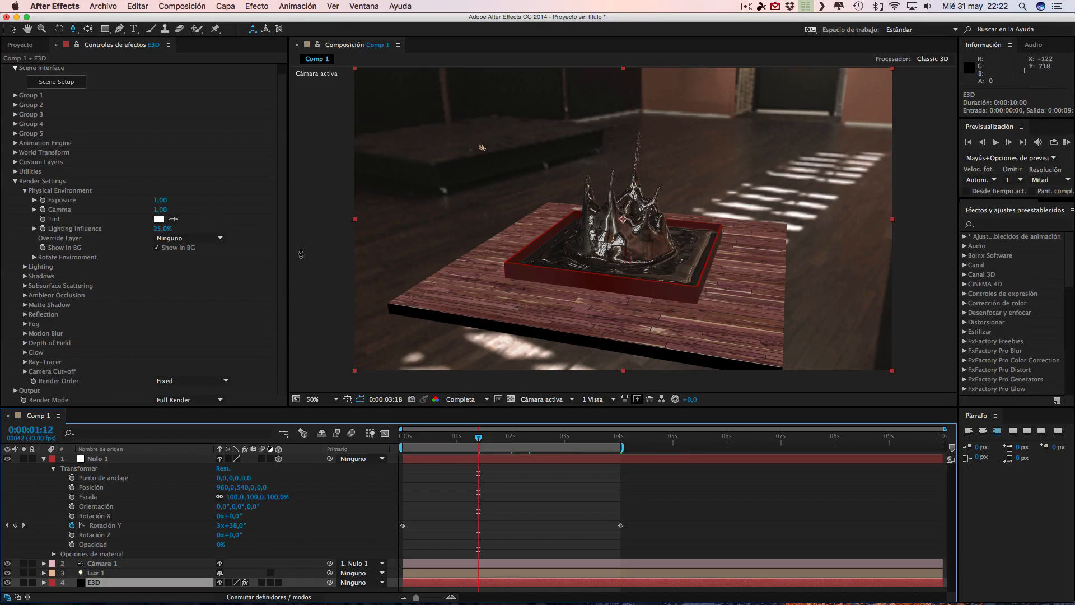
{"action": "left_click", "coordinate": [25, 305]}
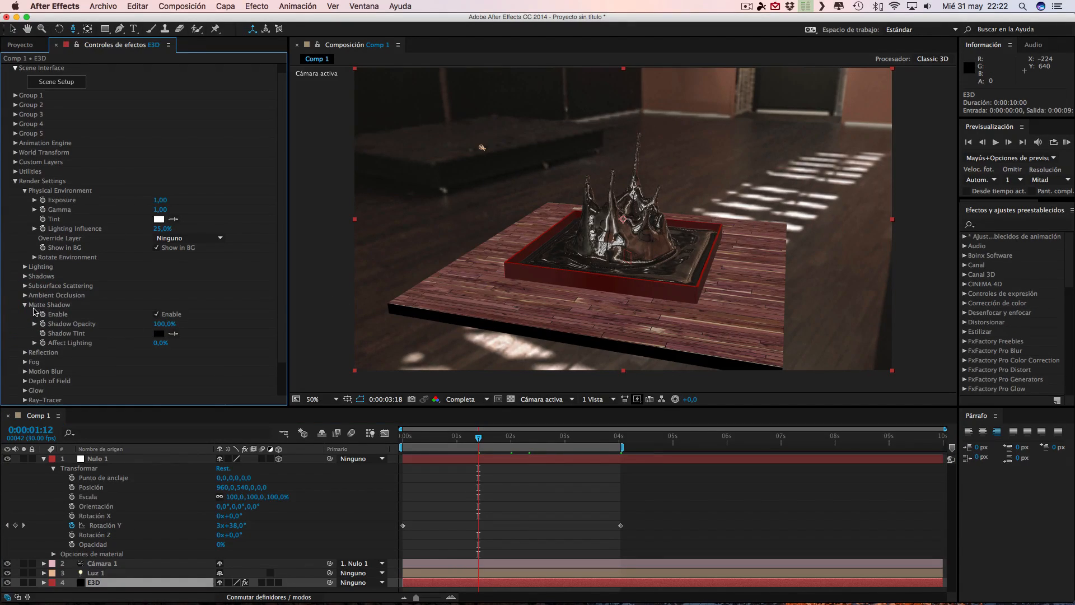
{"action": "left_click", "coordinate": [25, 295]}
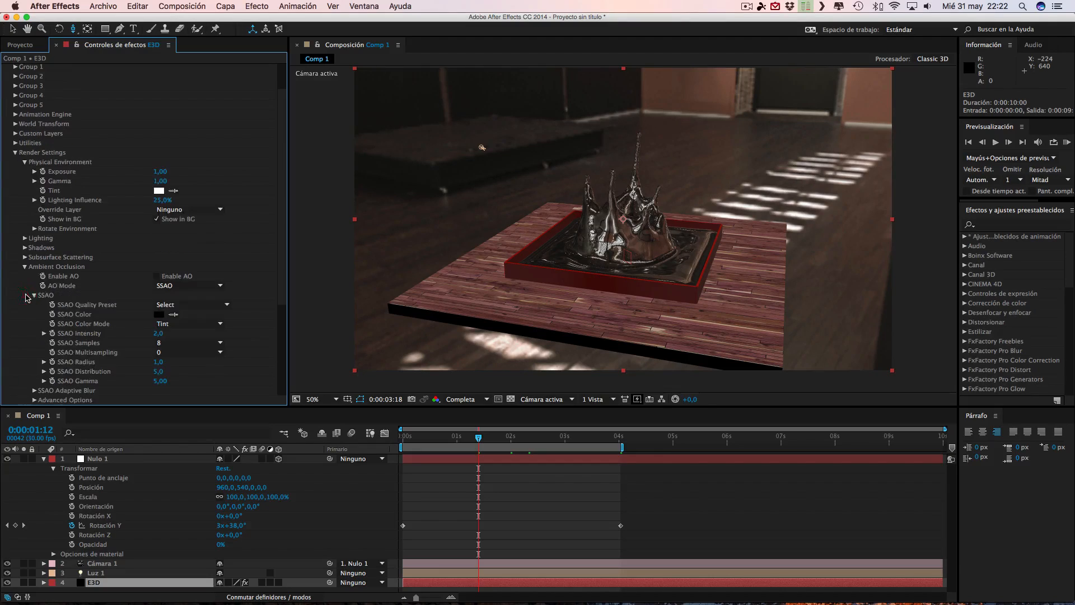
{"action": "left_click", "coordinate": [157, 276]}
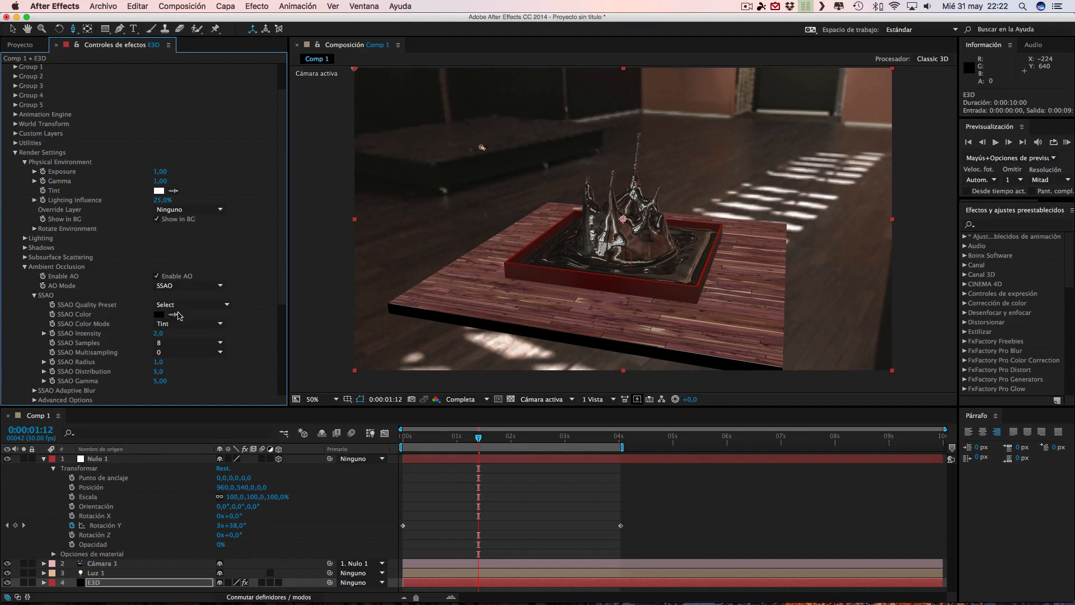
{"action": "left_click_drag", "start_coordinate": [200, 332], "coordinate": [226, 331]}
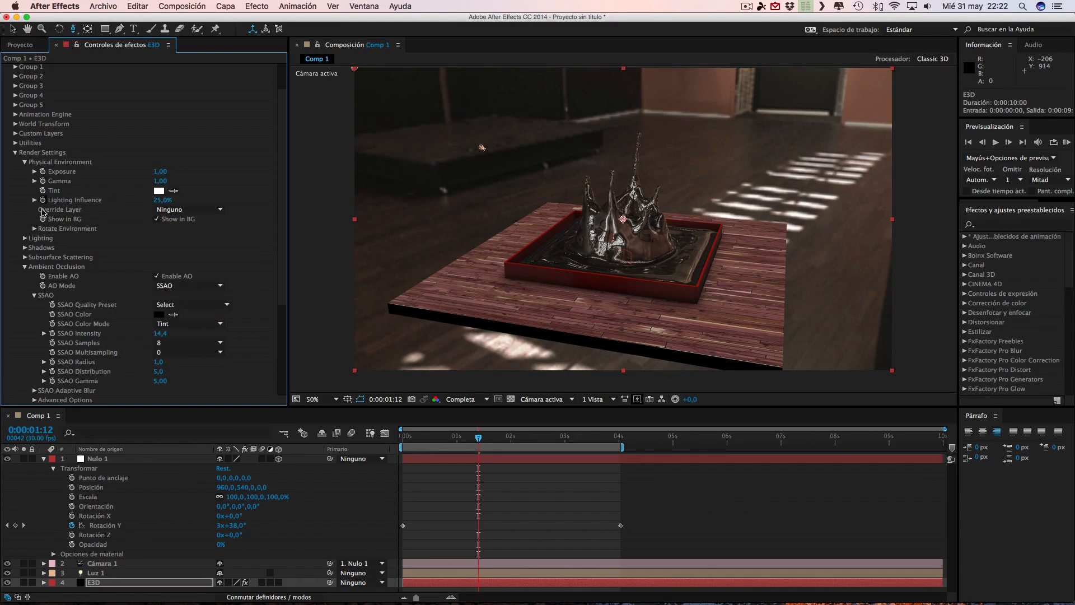
Add the Cinema lighting preset to the E3D layer's render lighting
{"action": "left_click", "coordinate": [25, 238]}
{"action": "left_click", "coordinate": [168, 266]}
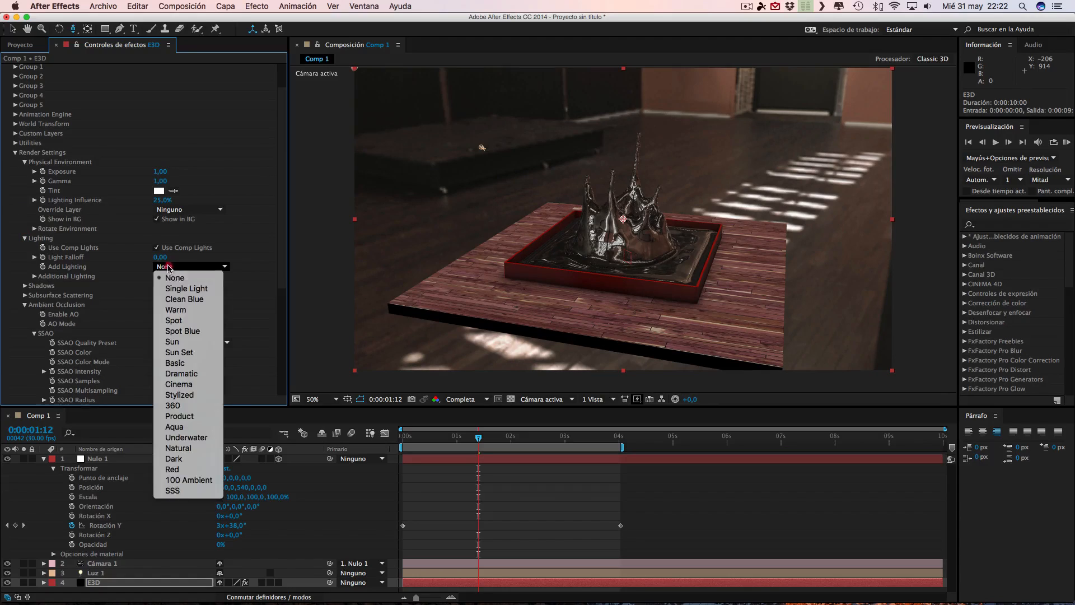
{"action": "left_click", "coordinate": [178, 384]}
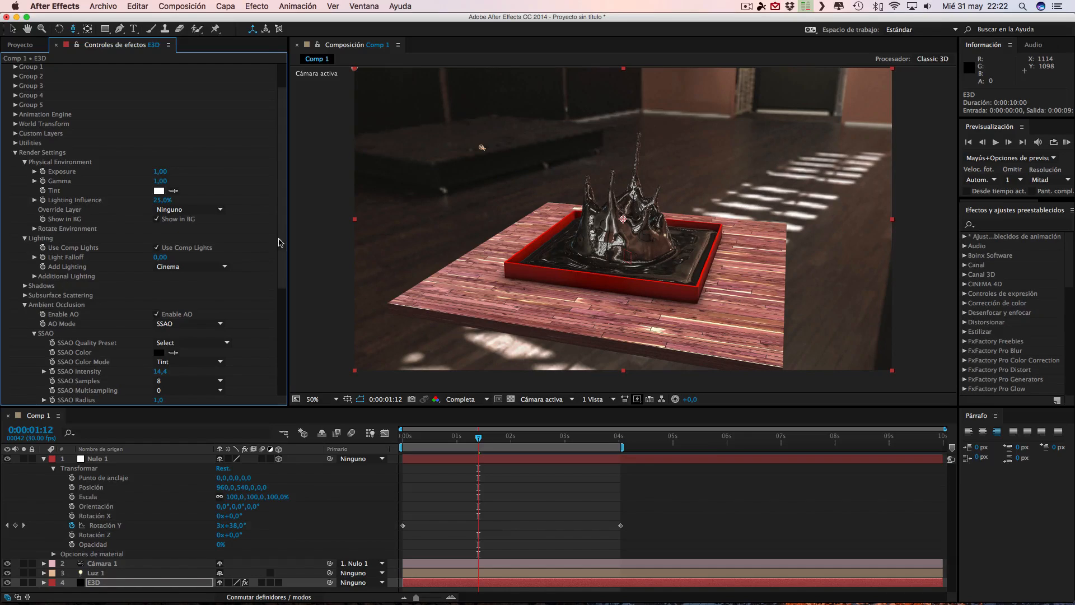
{"action": "left_click_drag", "start_coordinate": [280, 243], "coordinate": [282, 350]}
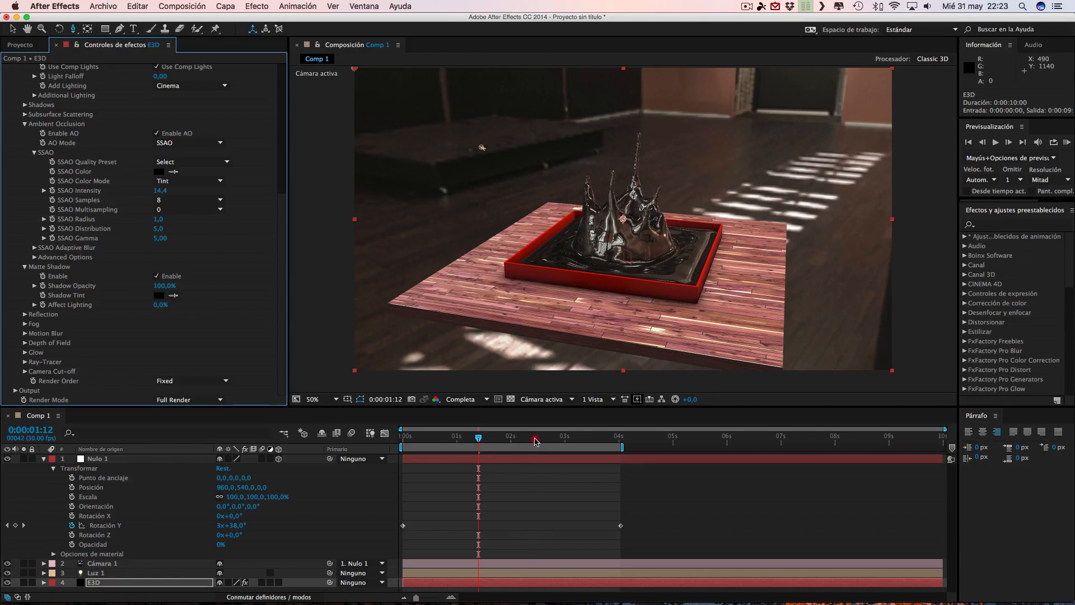
Enable motion blur on the E3D layer and check the frame at 0:00:02:17
{"action": "left_click", "coordinate": [471, 437]}
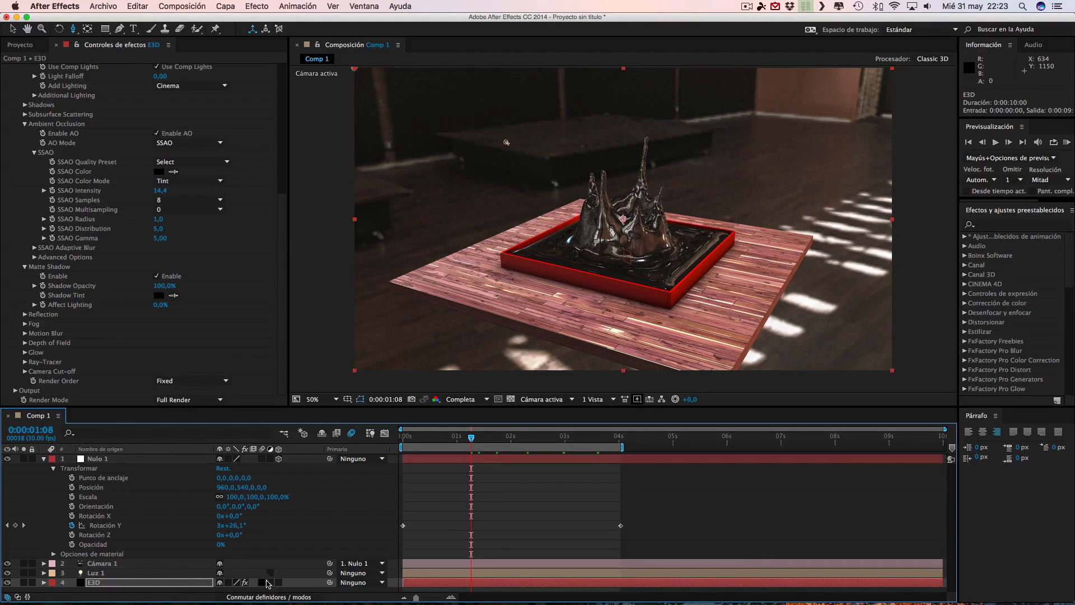
{"action": "left_click", "coordinate": [263, 582]}
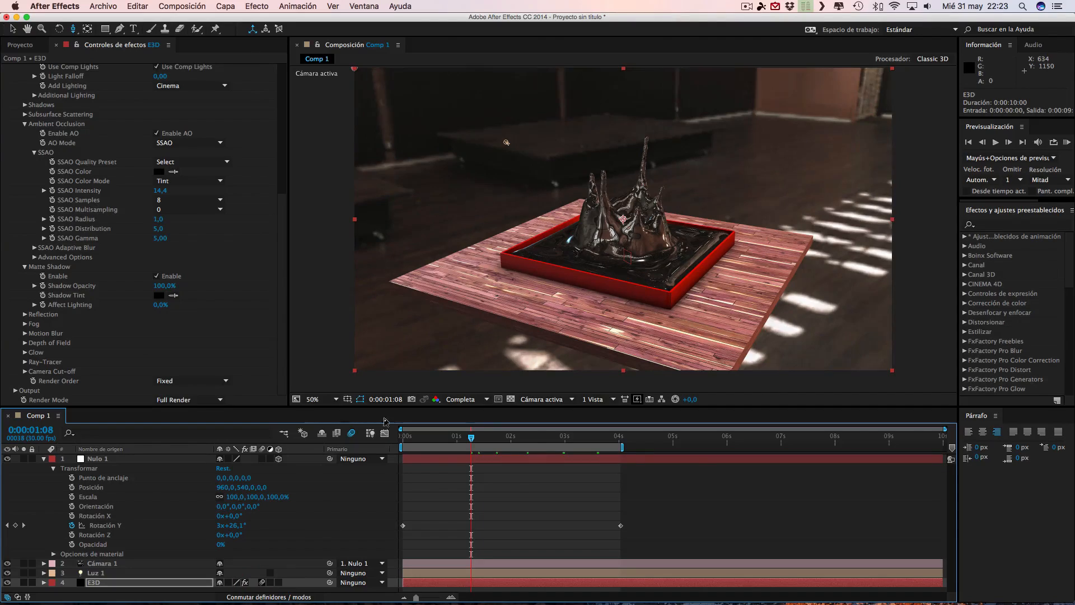
{"action": "left_click", "coordinate": [513, 437]}
{"action": "left_click", "coordinate": [541, 438]}
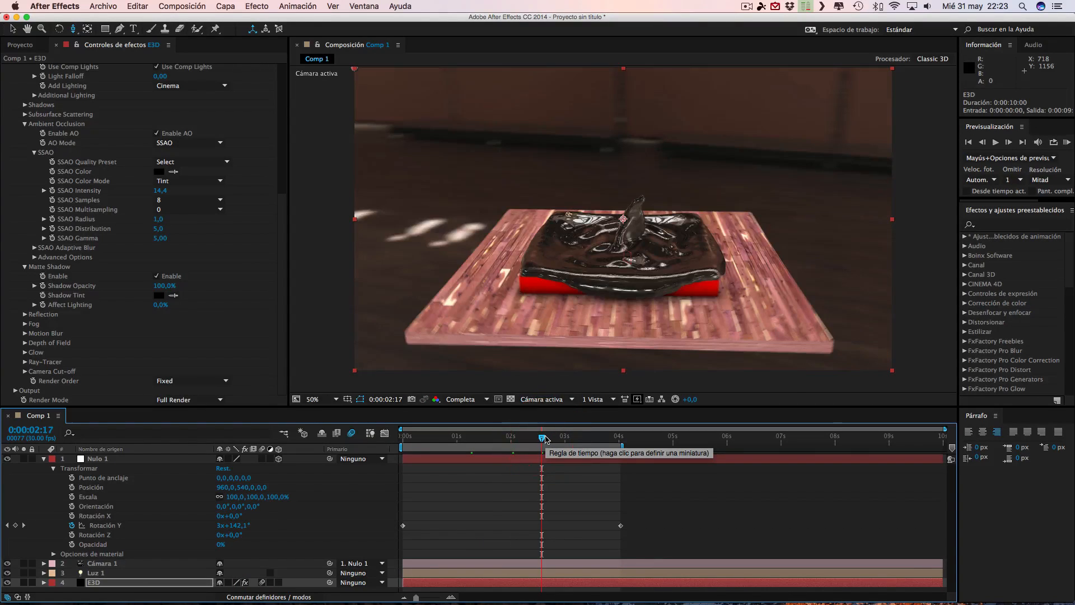
Activate depth of field (Profundidad de campo) in Cámara 1's camera options
{"action": "left_click", "coordinate": [44, 564]}
{"action": "scroll", "coordinate": [66, 565], "scroll_direction": "down", "scroll_amount": 1}
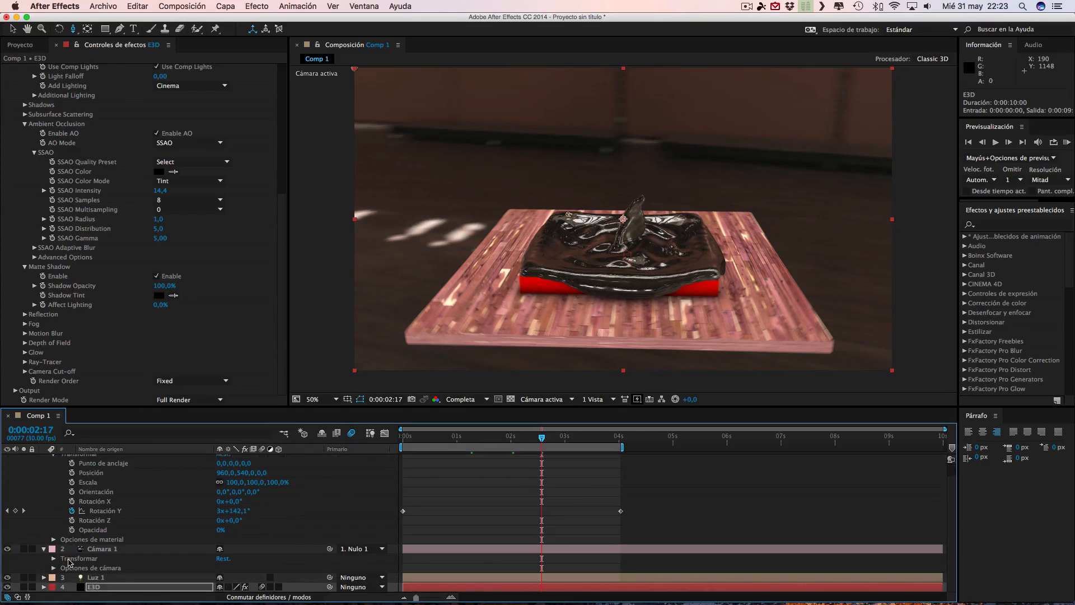
{"action": "left_click", "coordinate": [53, 569]}
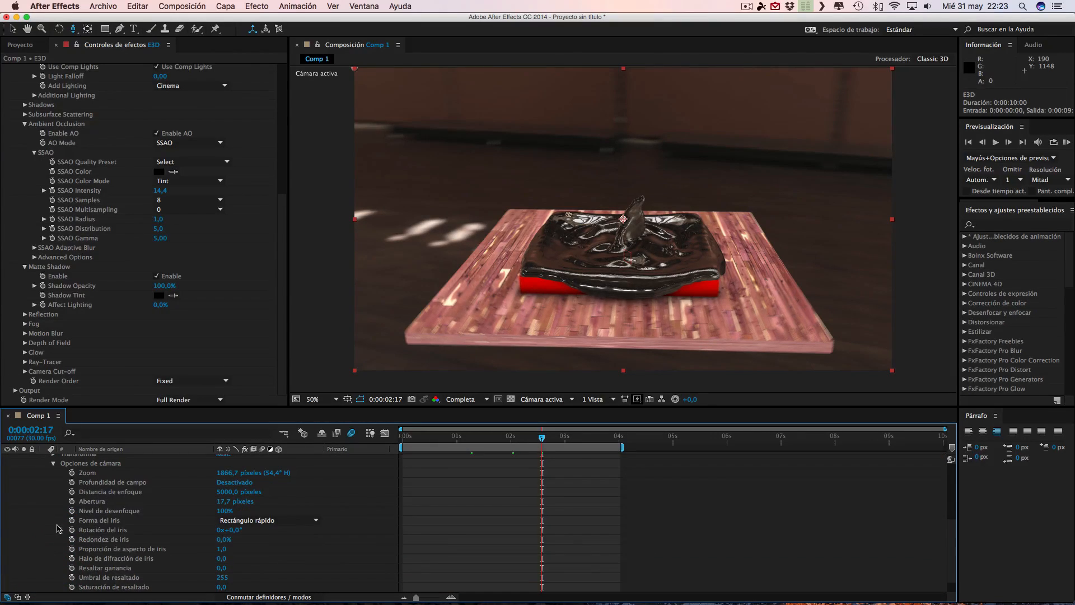
{"action": "left_click", "coordinate": [232, 482]}
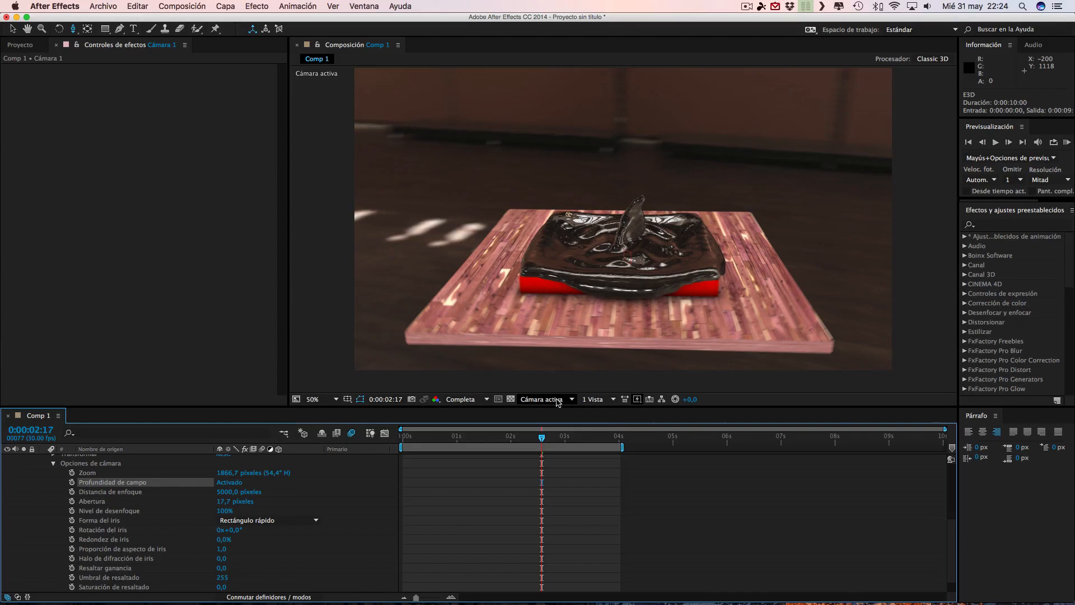
Show the composition from Vista personalizada 1 and split the preview into the 4 Vistas: Derecha layout
{"action": "left_click", "coordinate": [559, 400]}
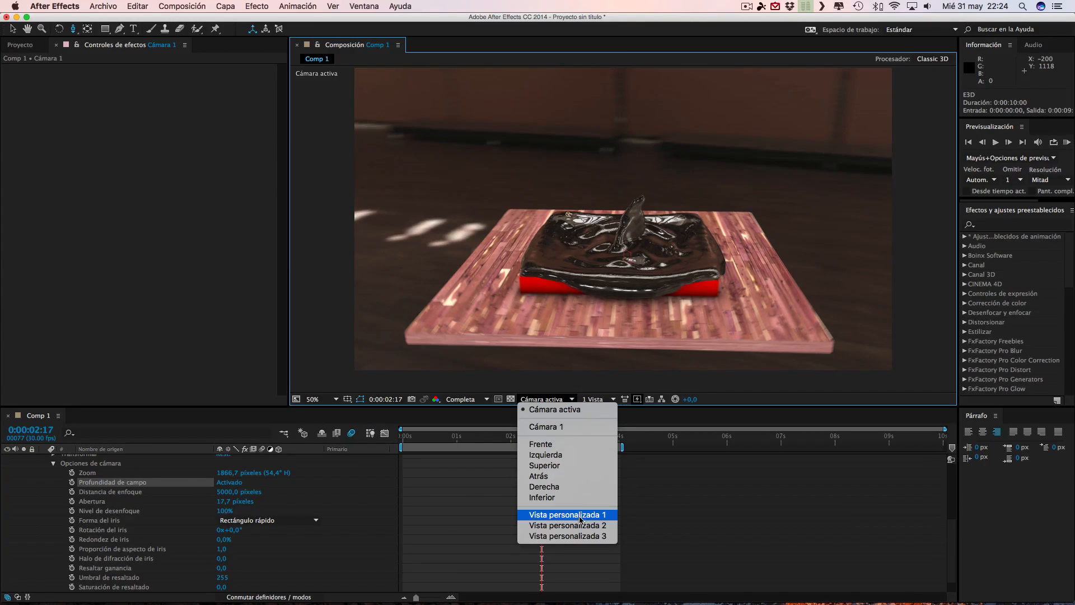
{"action": "left_click", "coordinate": [580, 515]}
{"action": "left_click", "coordinate": [598, 399]}
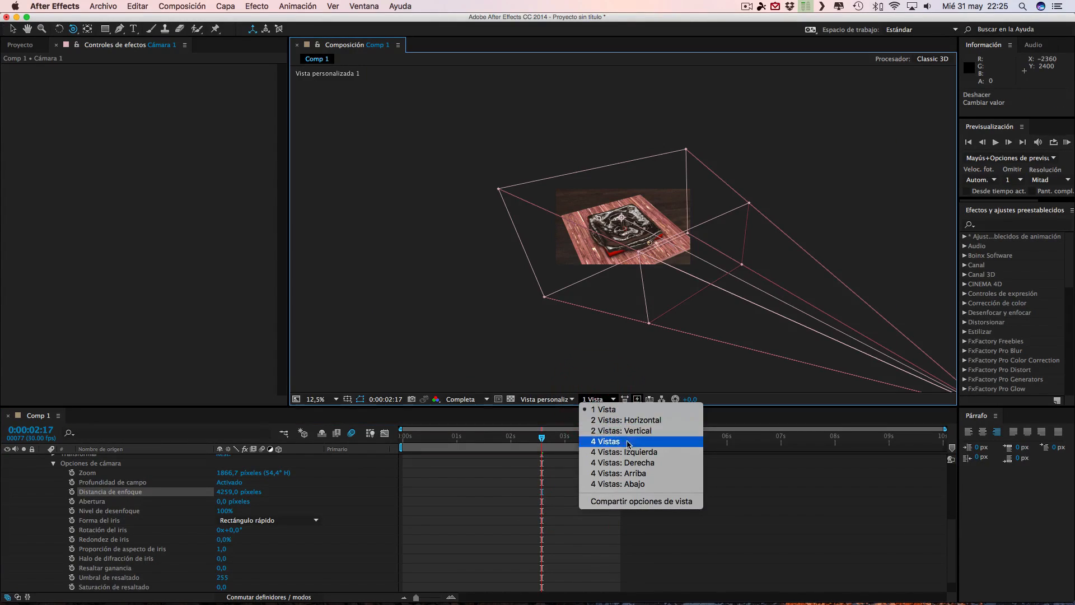
{"action": "left_click", "coordinate": [627, 462]}
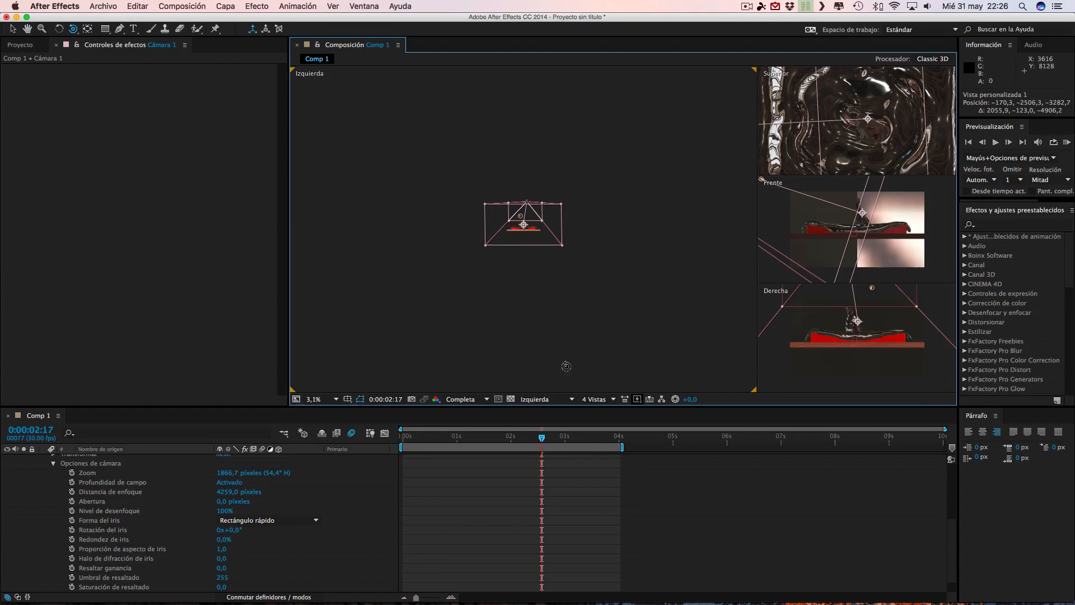
In the Frente view, set Cámara 1's focus distance to 4099 px and move its point of interest to about 22, -104, -32
{"action": "left_click", "coordinate": [542, 400]}
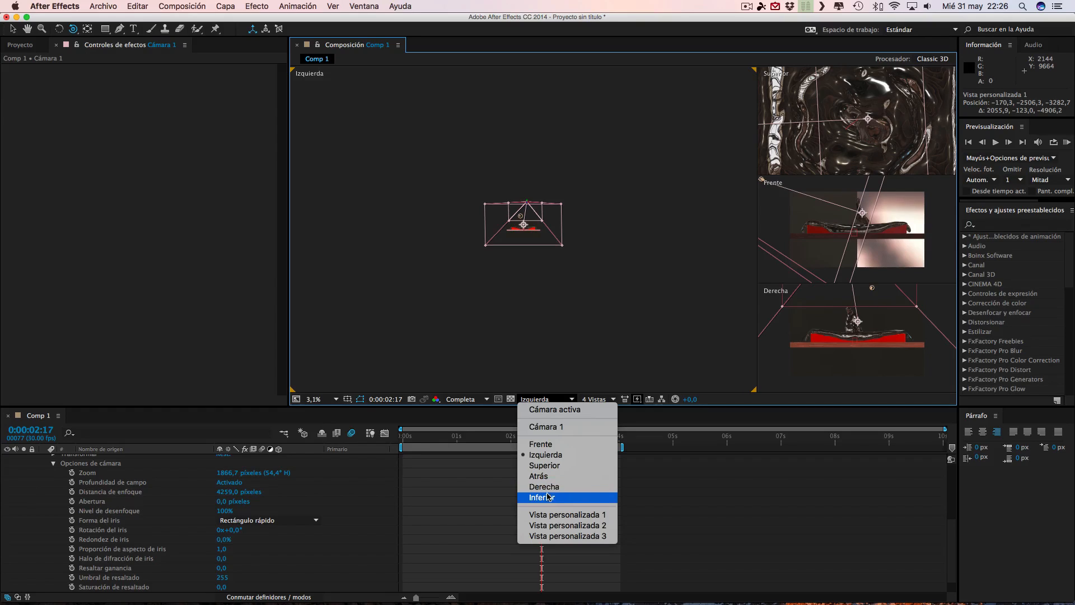
{"action": "left_click", "coordinate": [546, 445]}
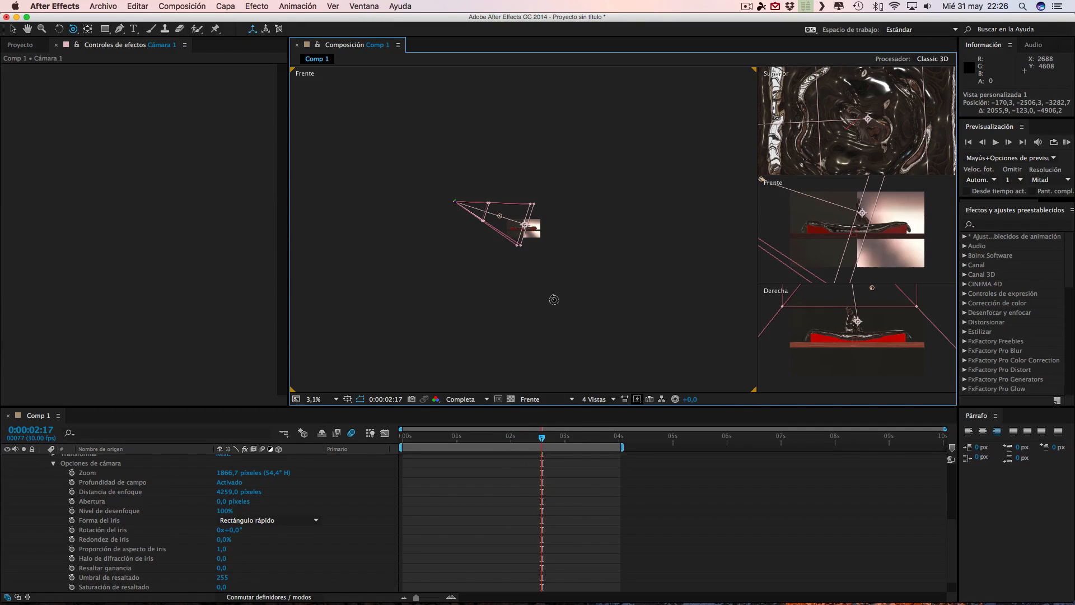
{"action": "scroll", "coordinate": [517, 306], "scroll_direction": "down", "scroll_amount": 1}
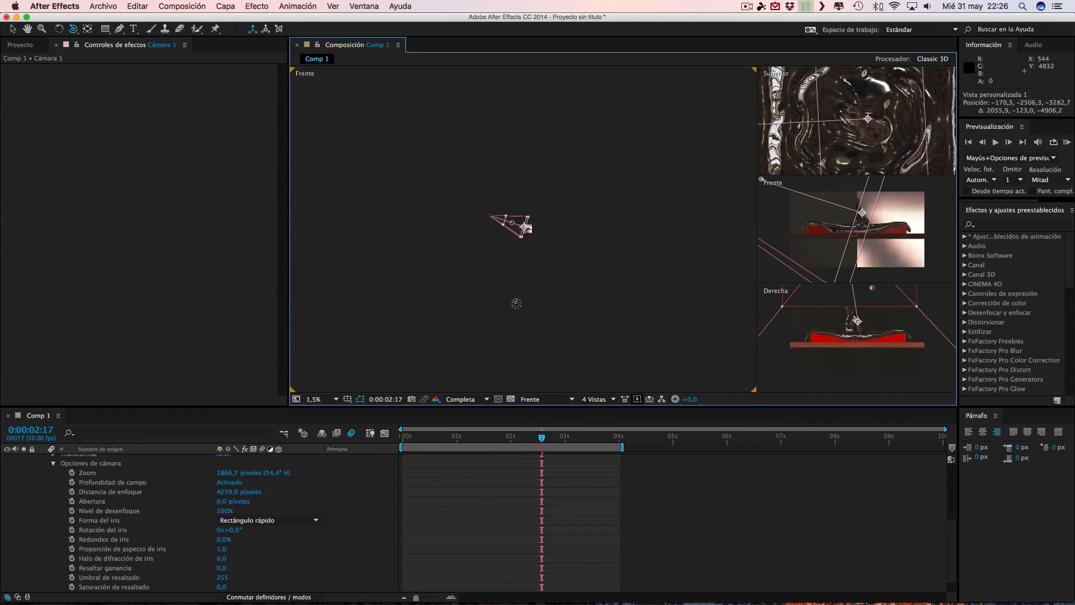
{"action": "scroll", "coordinate": [516, 303], "scroll_direction": "up", "scroll_amount": 10}
{"action": "scroll", "coordinate": [516, 304], "scroll_direction": "down", "scroll_amount": 7}
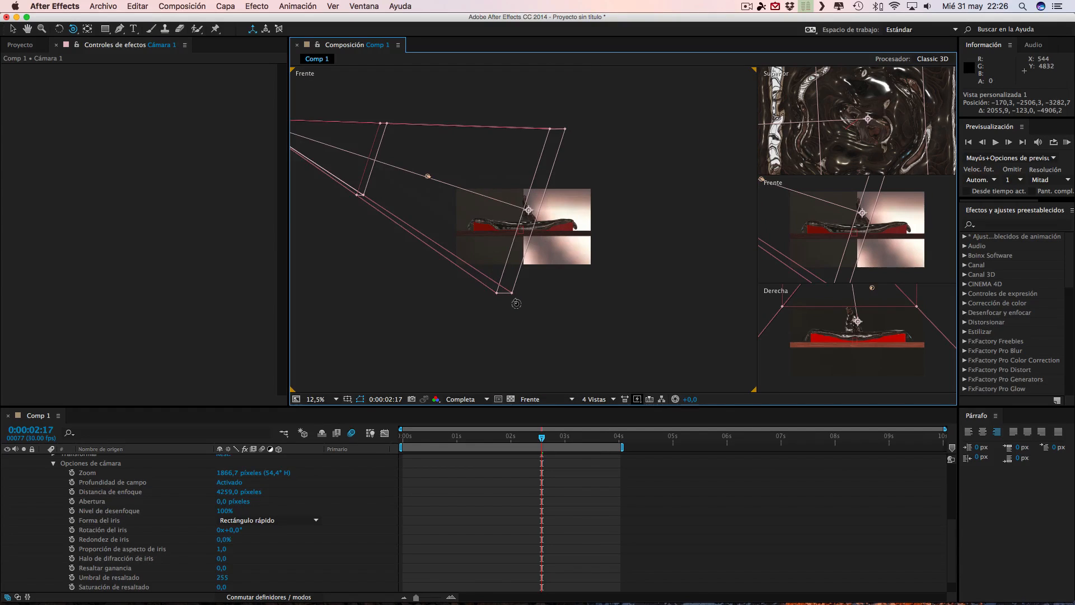
{"action": "scroll", "coordinate": [516, 303], "scroll_direction": "down", "scroll_amount": 1}
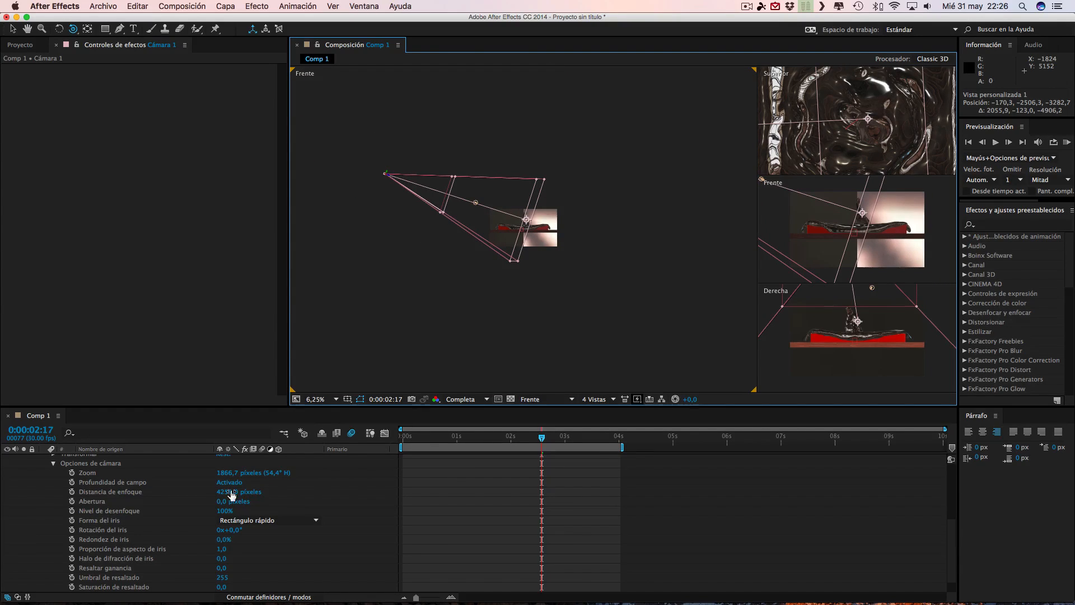
{"action": "left_click_drag", "start_coordinate": [232, 495], "coordinate": [126, 476]}
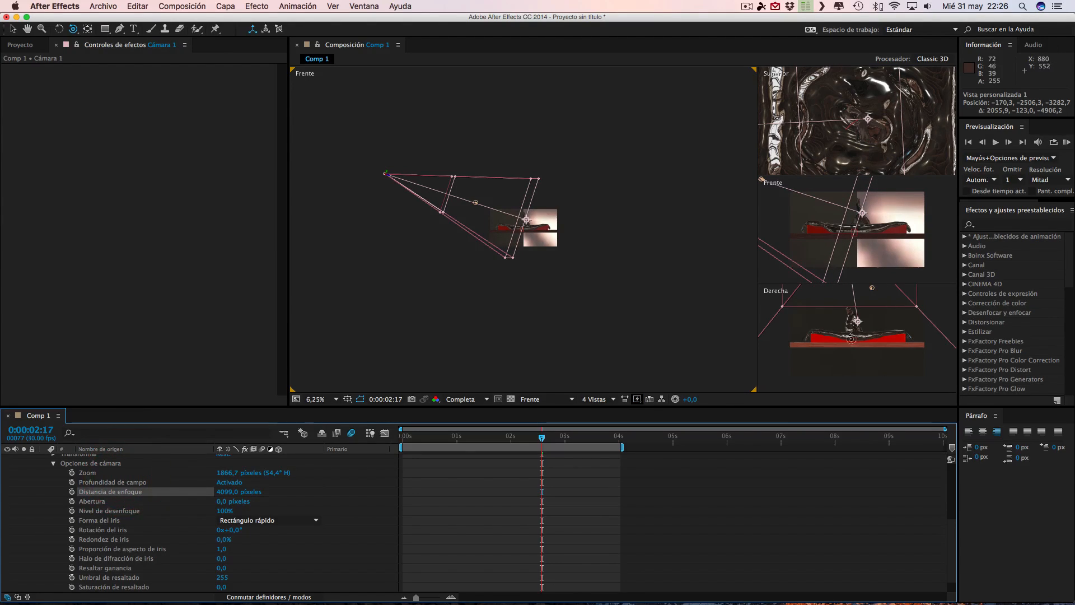
{"action": "left_click", "coordinate": [12, 29]}
{"action": "left_click_drag", "start_coordinate": [526, 219], "coordinate": [523, 224]}
Return to a single Cámara activa view fitted to the window and go to 0:00:01:16
{"action": "left_click", "coordinate": [539, 398]}
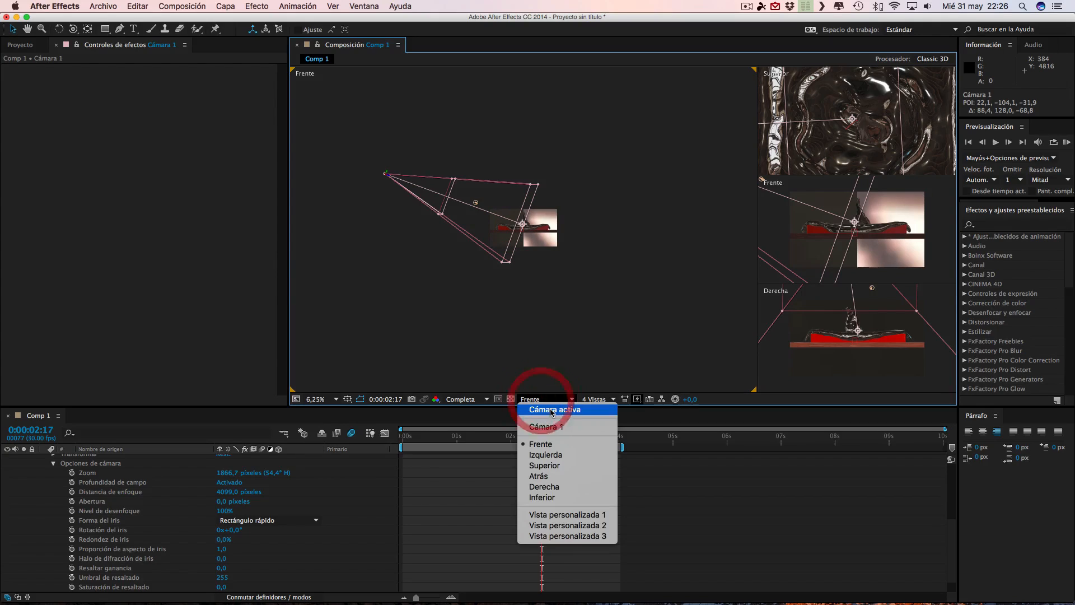
{"action": "left_click", "coordinate": [580, 409]}
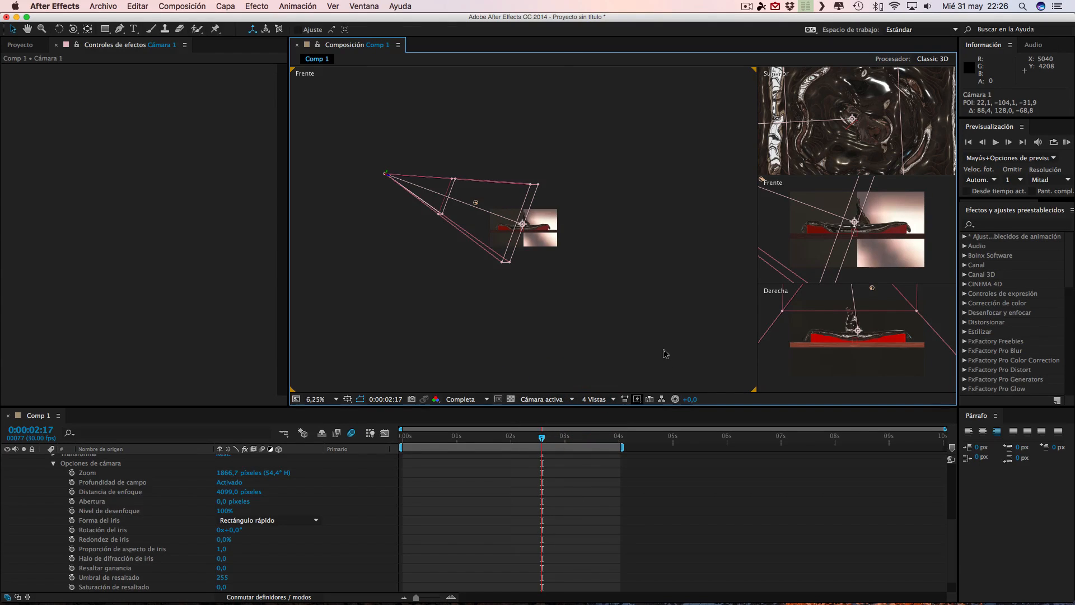
{"action": "left_click", "coordinate": [595, 399]}
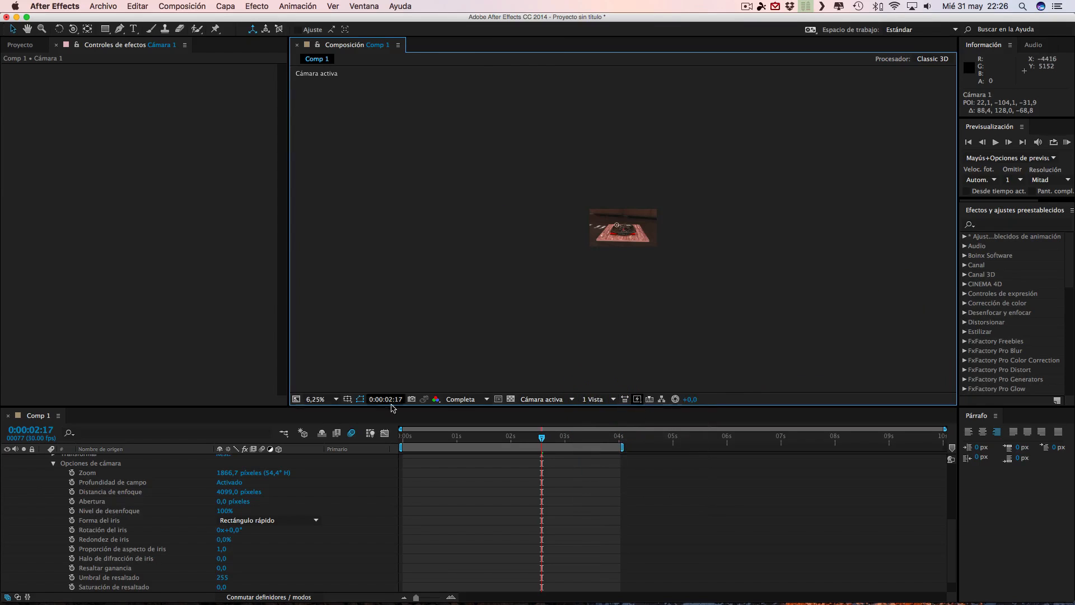
{"action": "left_click", "coordinate": [319, 399]}
{"action": "left_click", "coordinate": [321, 410]}
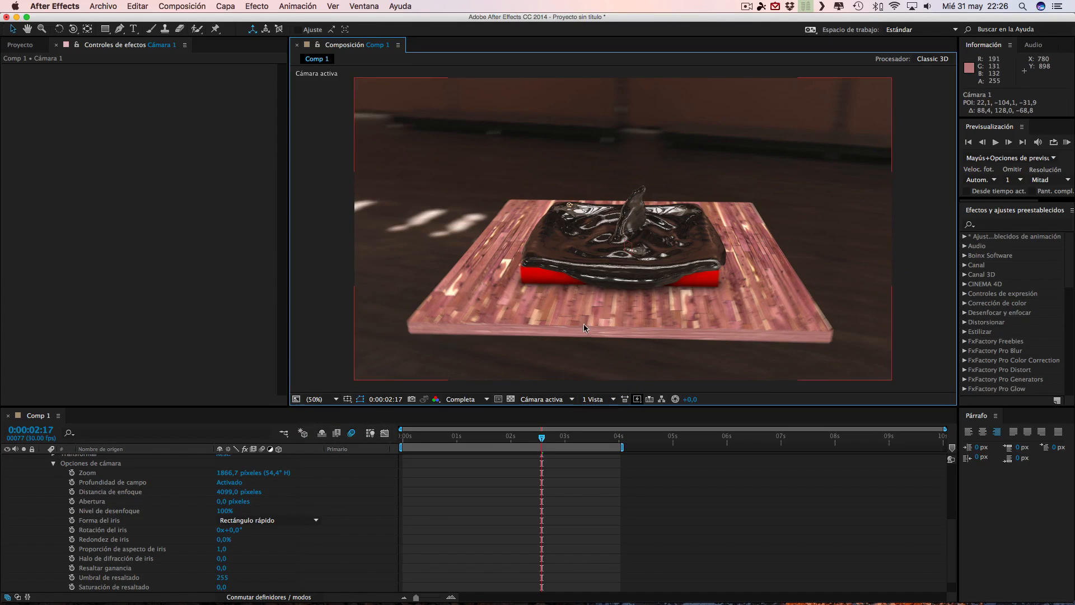
{"action": "left_click", "coordinate": [485, 440]}
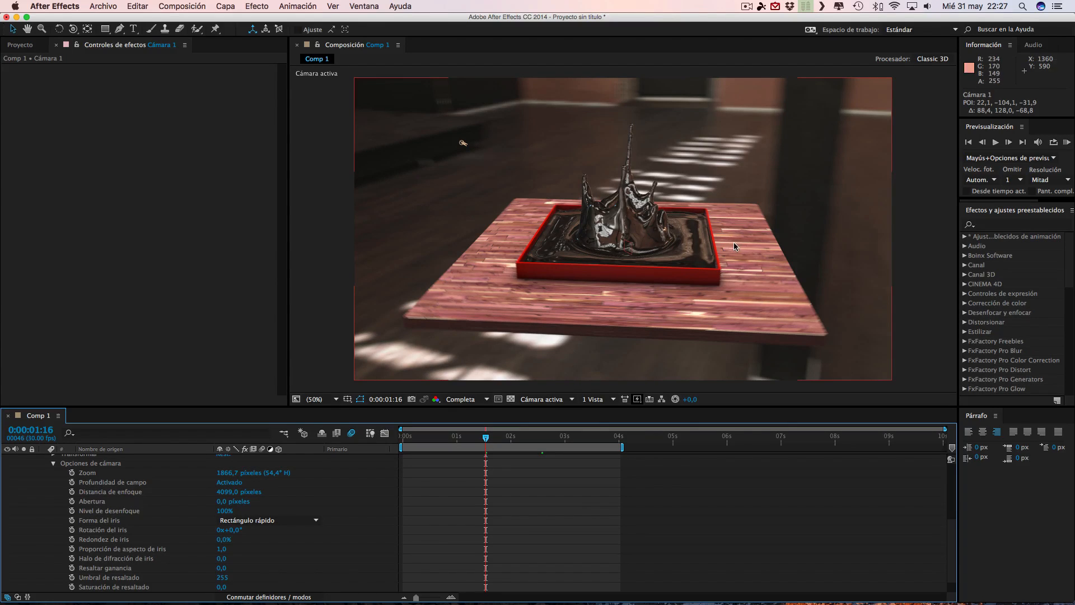
From an orbited Vista personalizada 1, set Cámara 1's focus distance to 4167 px so the focus plane crosses the splash
{"action": "left_click", "coordinate": [542, 399]}
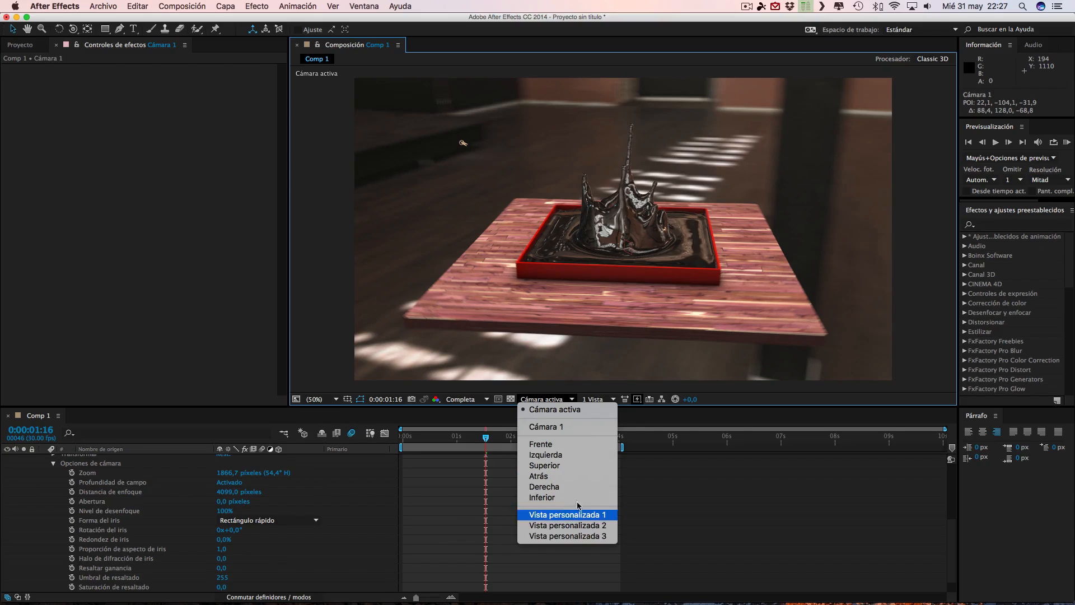
{"action": "left_click", "coordinate": [568, 514]}
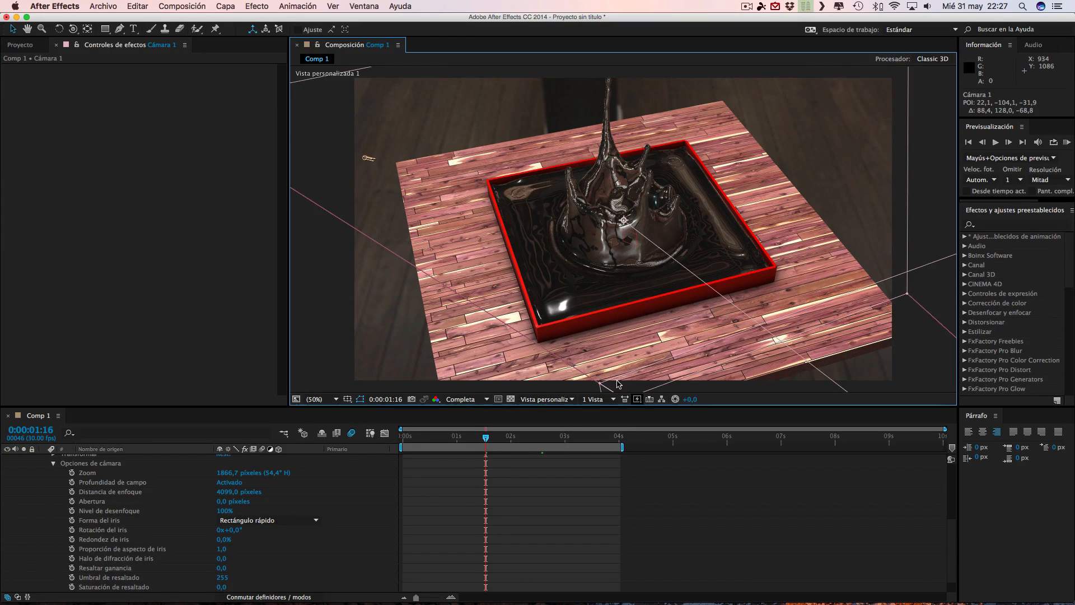
{"action": "scroll", "coordinate": [636, 293], "scroll_direction": "down", "scroll_amount": 5}
{"action": "scroll", "coordinate": [638, 296], "scroll_direction": "up", "scroll_amount": 1}
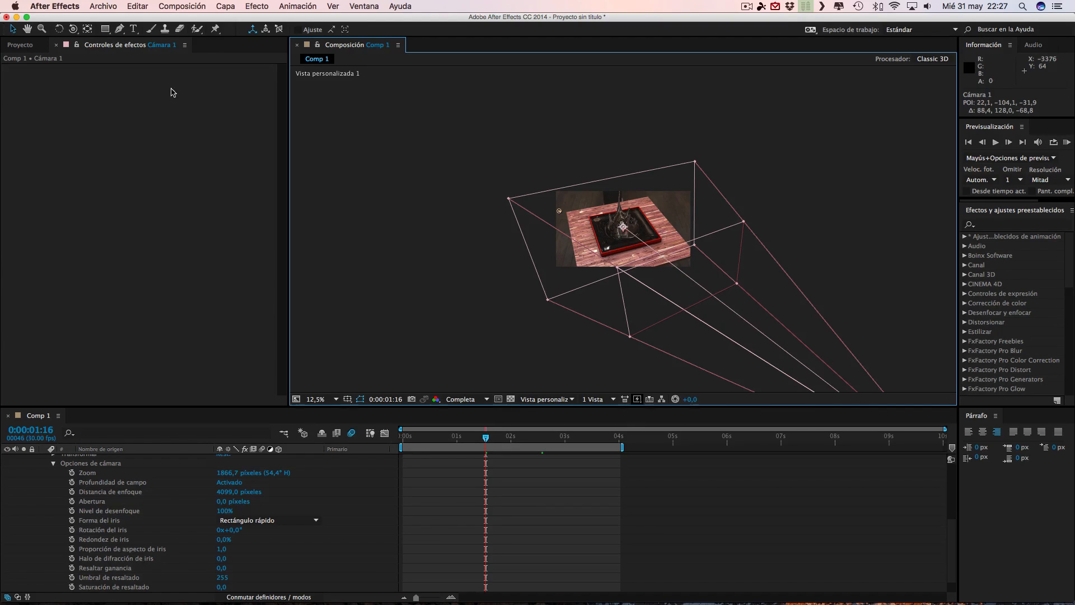
{"action": "left_click", "coordinate": [73, 28]}
{"action": "left_click_drag", "start_coordinate": [489, 250], "coordinate": [509, 256]}
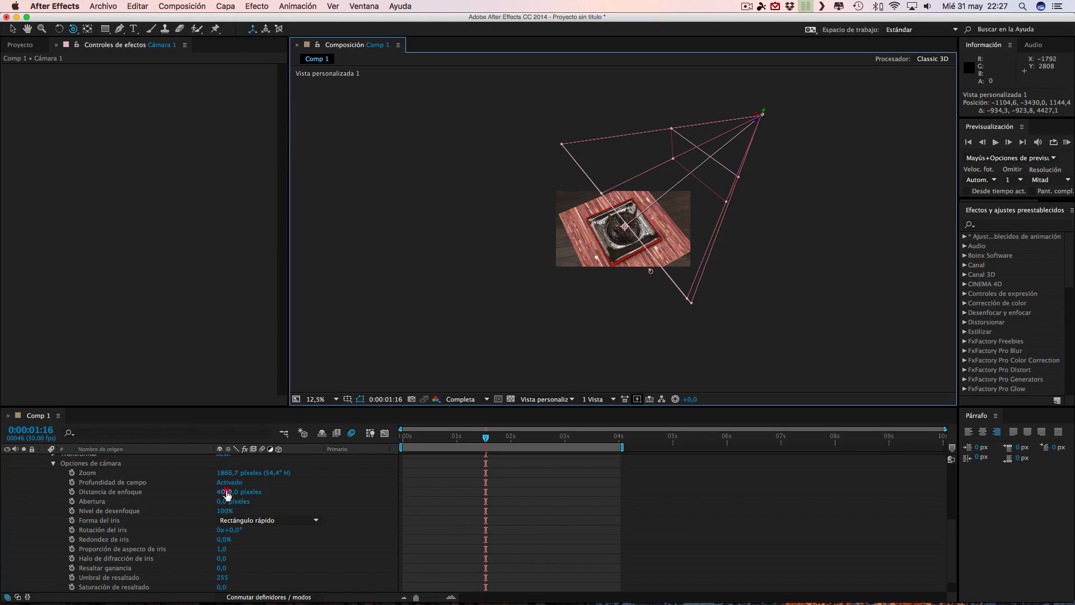
{"action": "left_click_drag", "start_coordinate": [227, 494], "coordinate": [169, 413]}
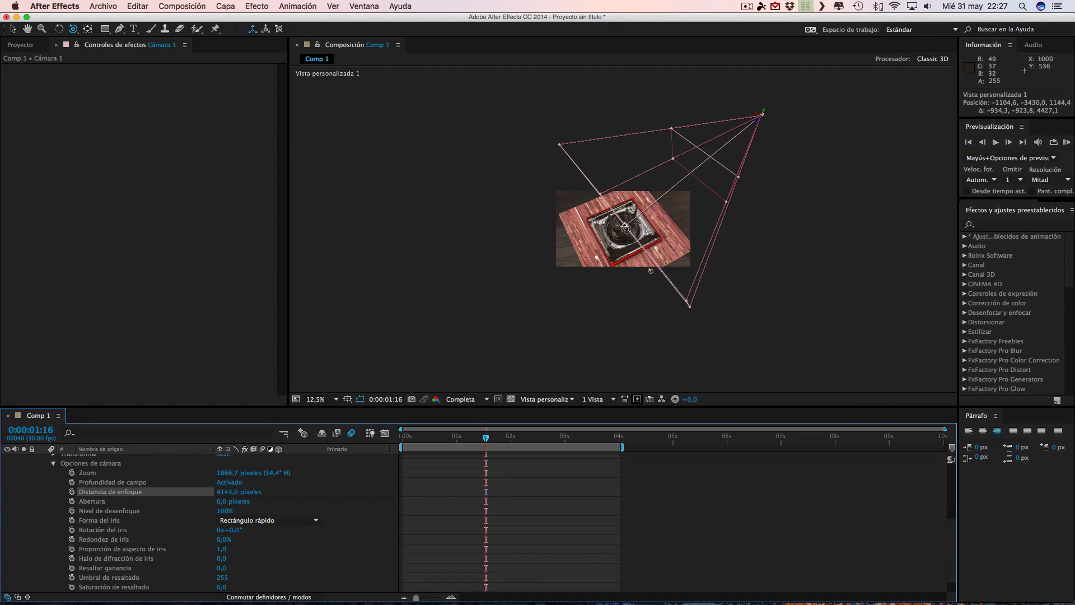
{"action": "mouse_move", "coordinate": [225, 495]}
{"action": "left_mouse_down"}
{"action": "mouse_move", "coordinate": [119, 484]}
{"action": "mouse_move", "coordinate": [231, 483]}
{"action": "left_mouse_up"}
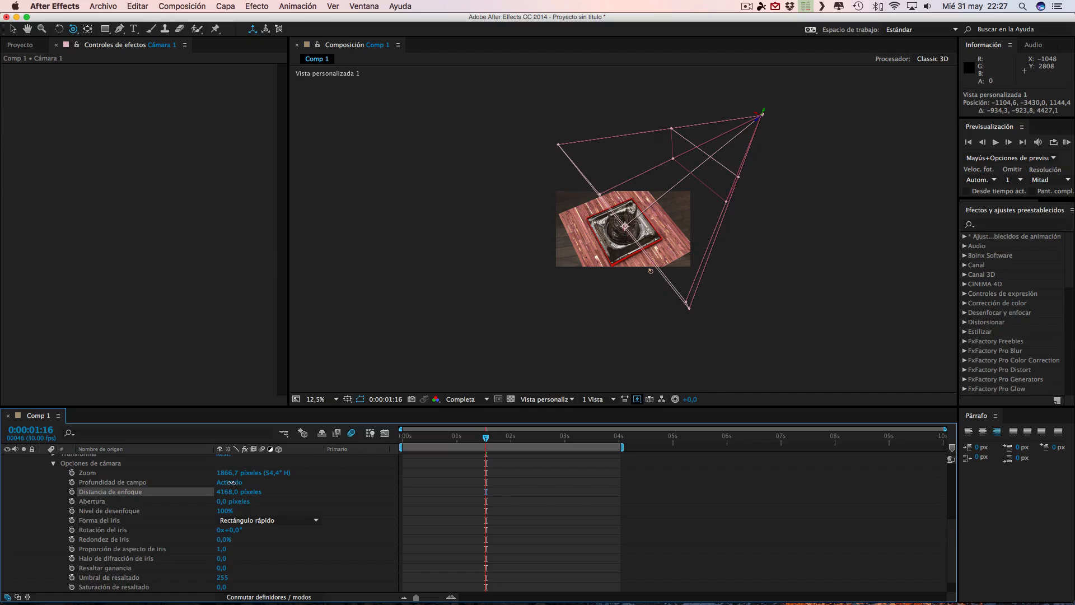
Switch the preview back from the custom view to Cámara activa, fitted to the window
{"action": "left_click", "coordinate": [460, 399]}
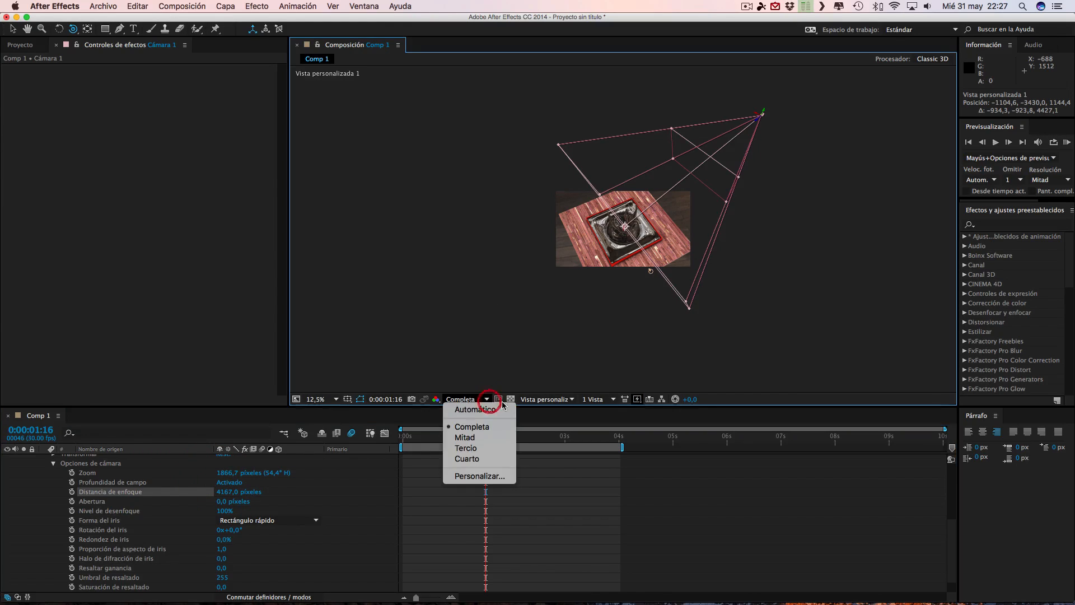
{"action": "left_click", "coordinate": [545, 401]}
{"action": "left_click", "coordinate": [546, 401]}
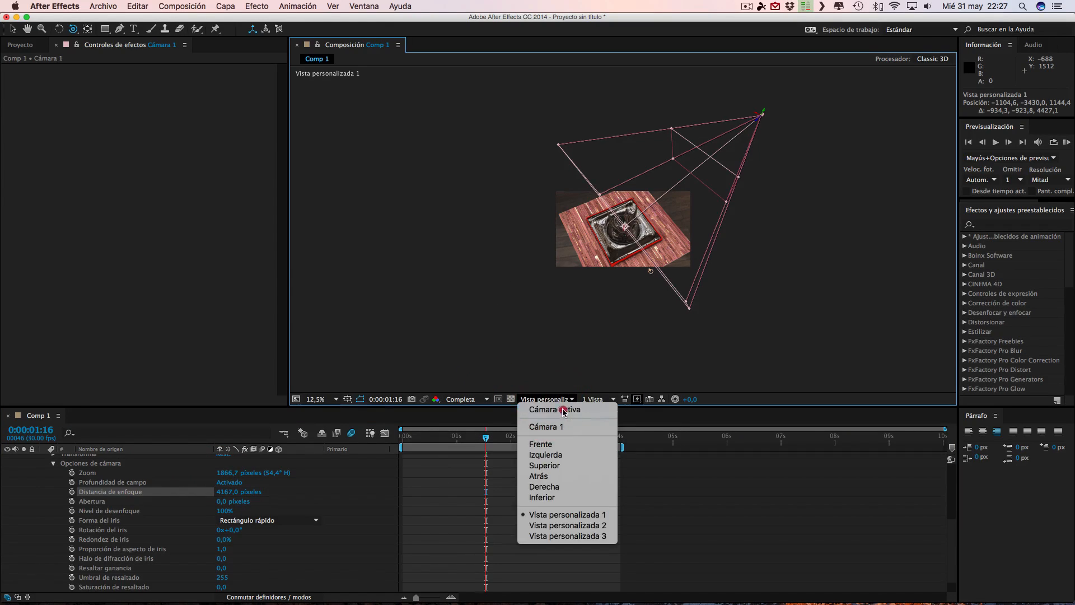
{"action": "left_click", "coordinate": [547, 408]}
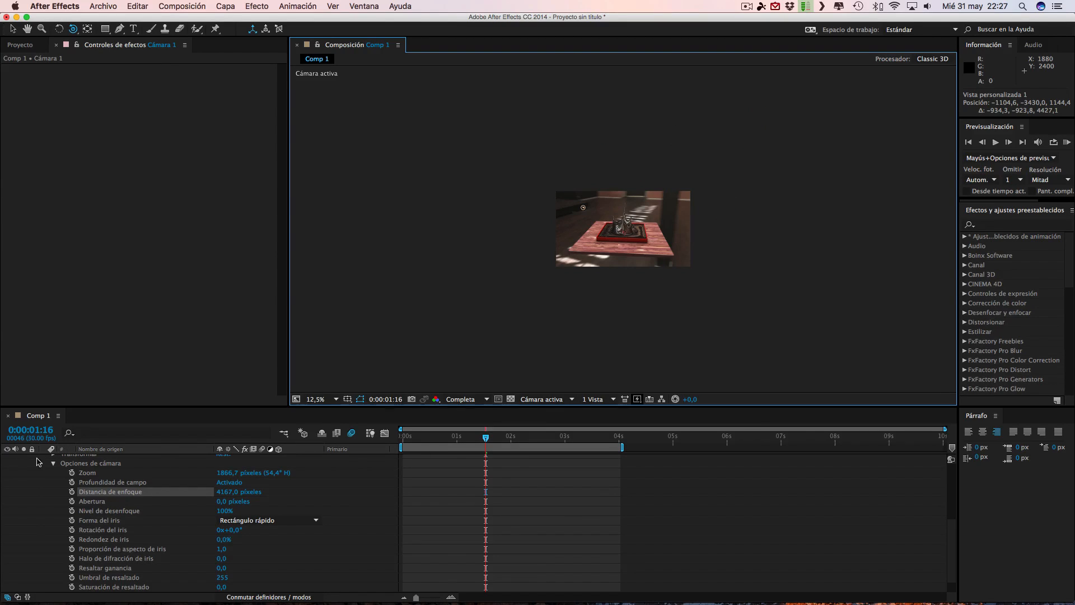
{"action": "left_click", "coordinate": [319, 399]}
{"action": "left_click", "coordinate": [326, 408]}
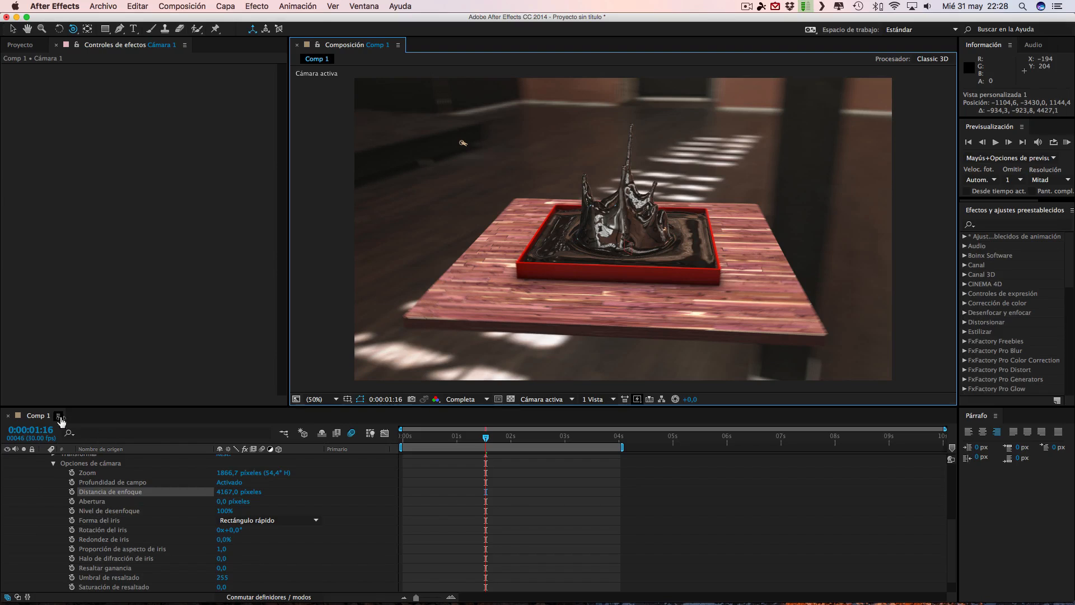
Select the E3D layer and open its Element Scene Setup
{"action": "left_click", "coordinate": [23, 47]}
{"action": "left_click", "coordinate": [106, 45]}
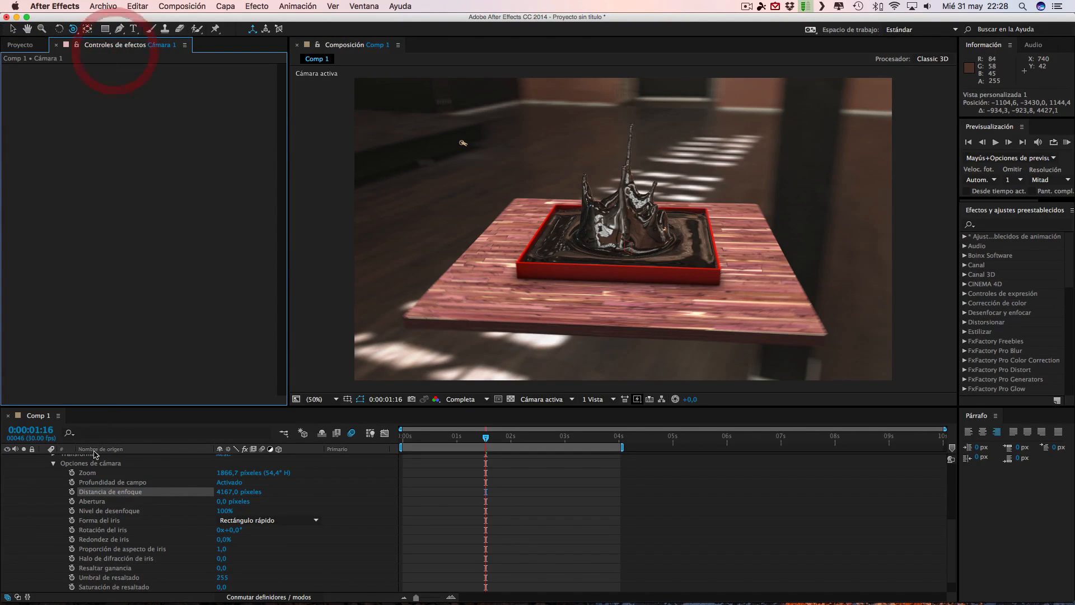
{"action": "scroll", "coordinate": [101, 456], "scroll_direction": "up", "scroll_amount": 5}
{"action": "scroll", "coordinate": [102, 531], "scroll_direction": "down", "scroll_amount": 5}
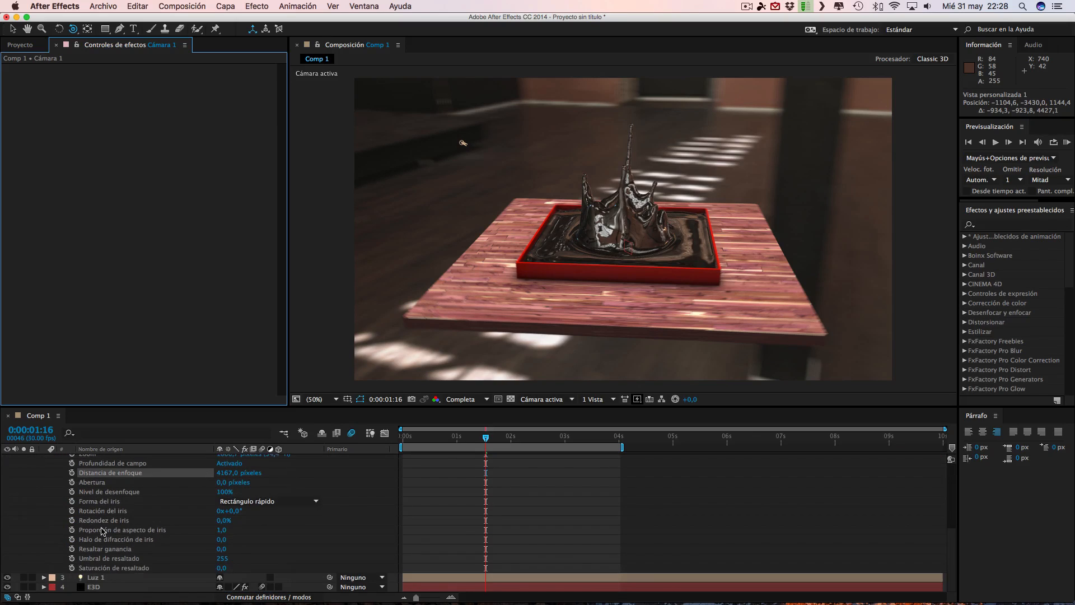
{"action": "left_click", "coordinate": [103, 587]}
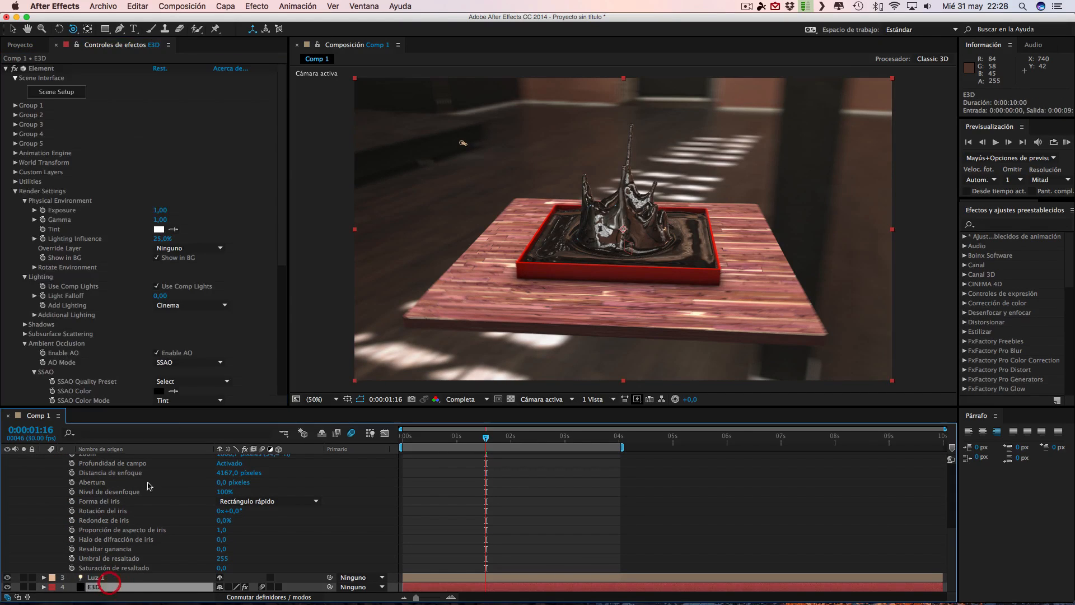
{"action": "left_click", "coordinate": [68, 94]}
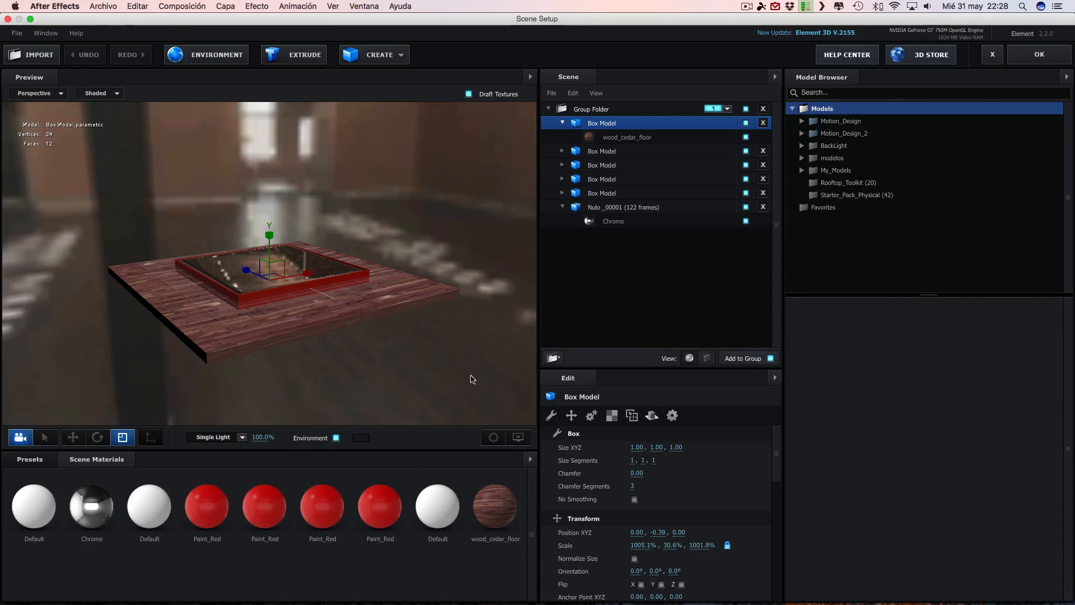
Add a cylinder primitive to the scene and stretch its Y scale to about 950%
{"action": "left_click", "coordinate": [374, 55]}
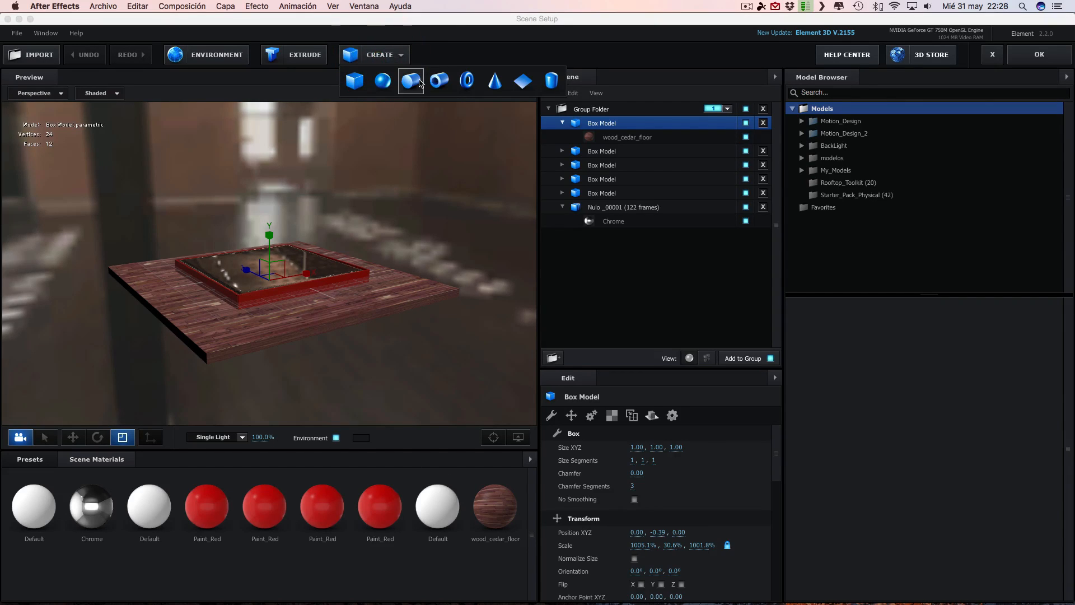
{"action": "left_click", "coordinate": [412, 83]}
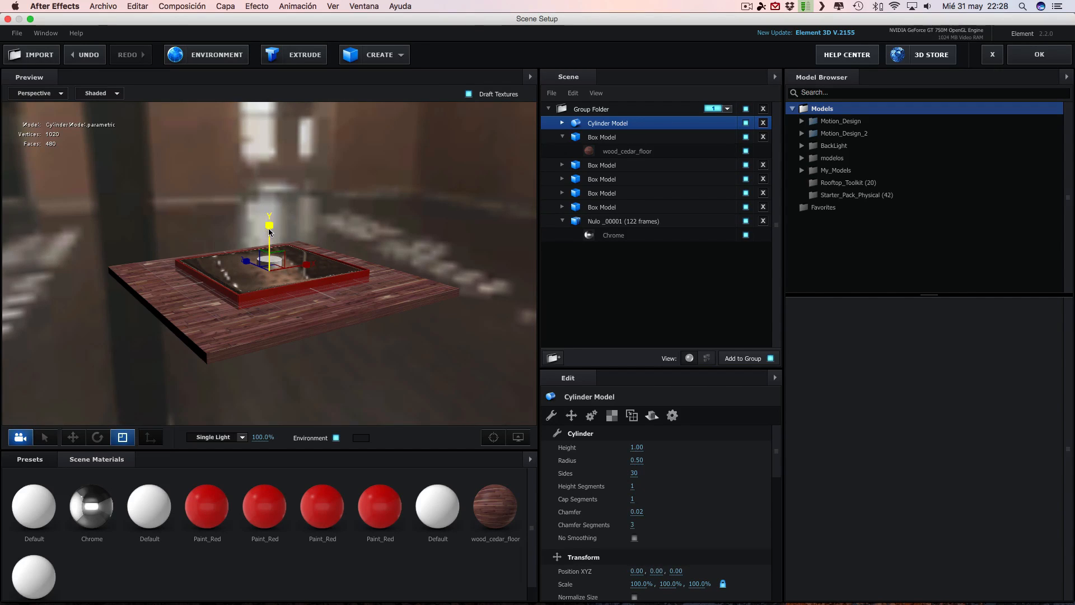
{"action": "left_click_drag", "start_coordinate": [269, 232], "coordinate": [268, 133]}
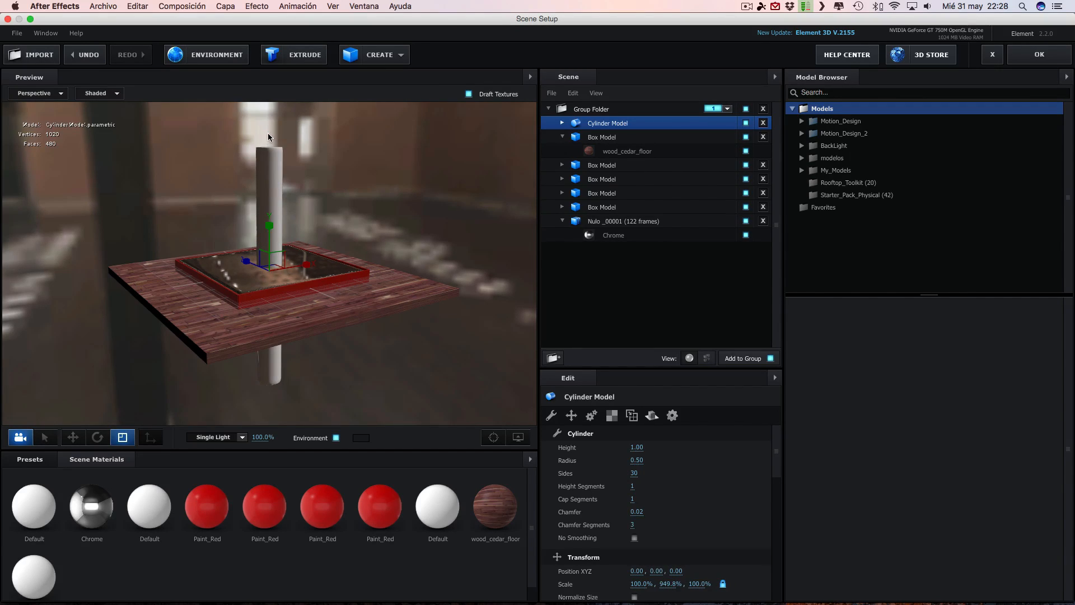
Move the cylinder under a tabletop corner as a leg, at about -3.77, -5.01, -3.85, checking the Left and Front views
{"action": "left_click", "coordinate": [78, 440]}
{"action": "left_click_drag", "start_coordinate": [268, 229], "coordinate": [265, 358]}
{"action": "scroll", "coordinate": [307, 385], "scroll_direction": "down", "scroll_amount": 3}
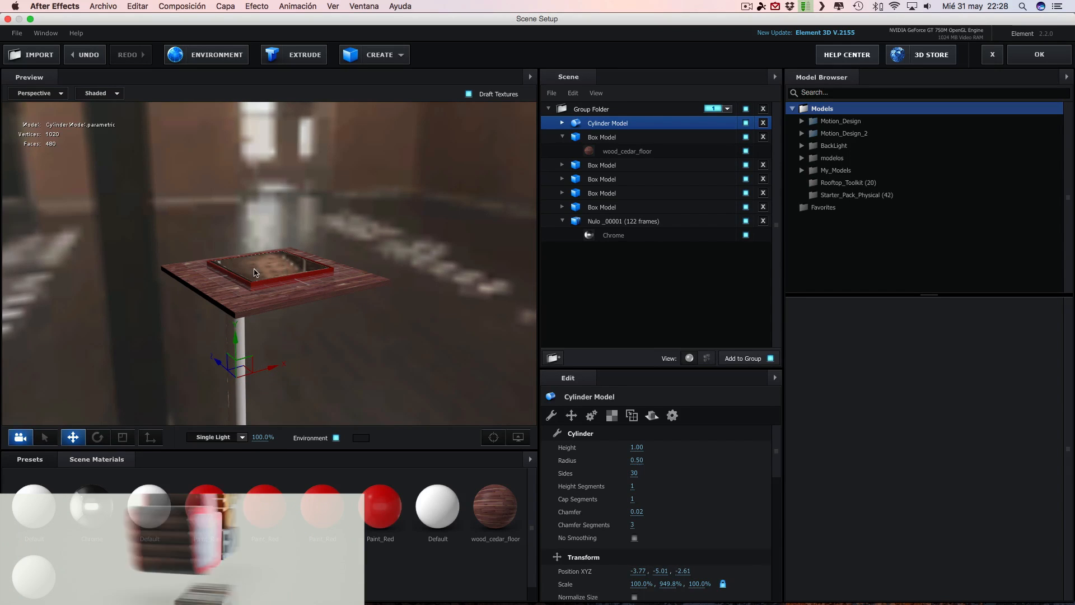
{"action": "left_click", "coordinate": [37, 93]}
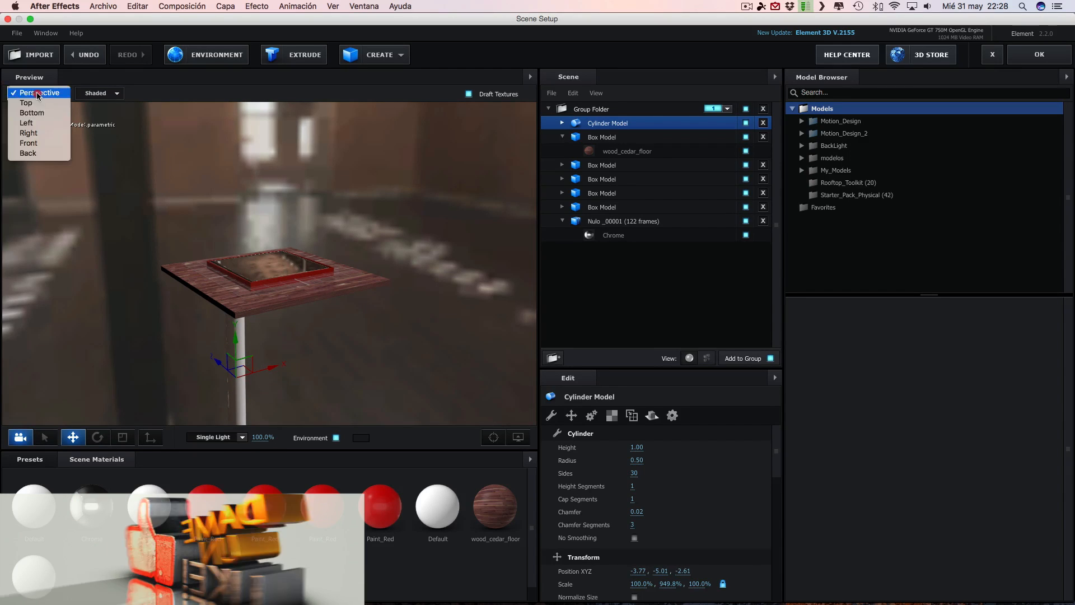
{"action": "left_click", "coordinate": [33, 124]}
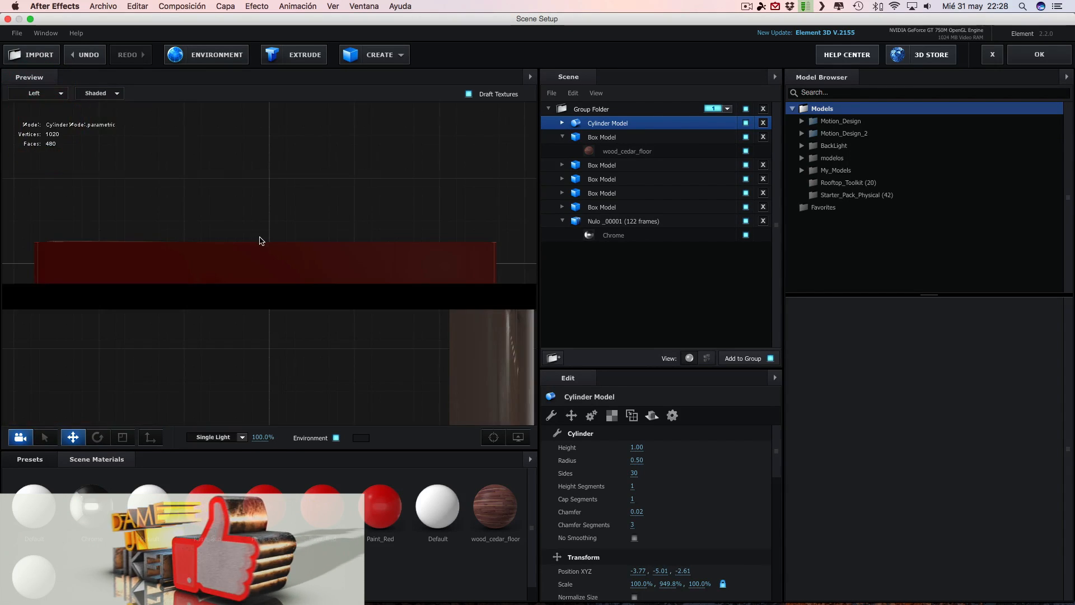
{"action": "scroll", "coordinate": [334, 274], "scroll_direction": "down", "scroll_amount": 5}
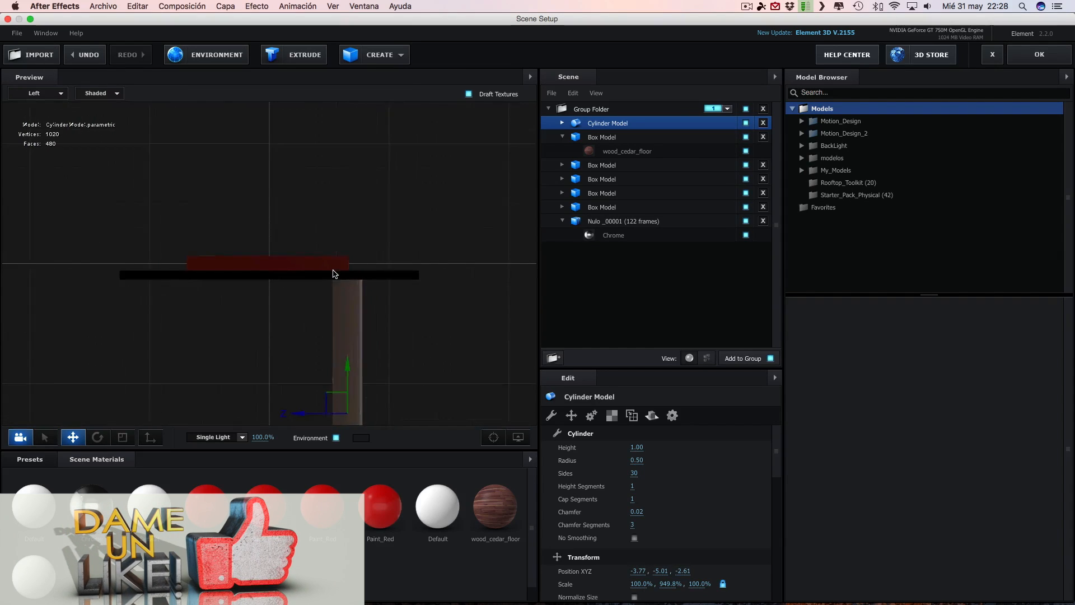
{"action": "left_click_drag", "start_coordinate": [275, 368], "coordinate": [301, 368]}
{"action": "left_click", "coordinate": [37, 93]}
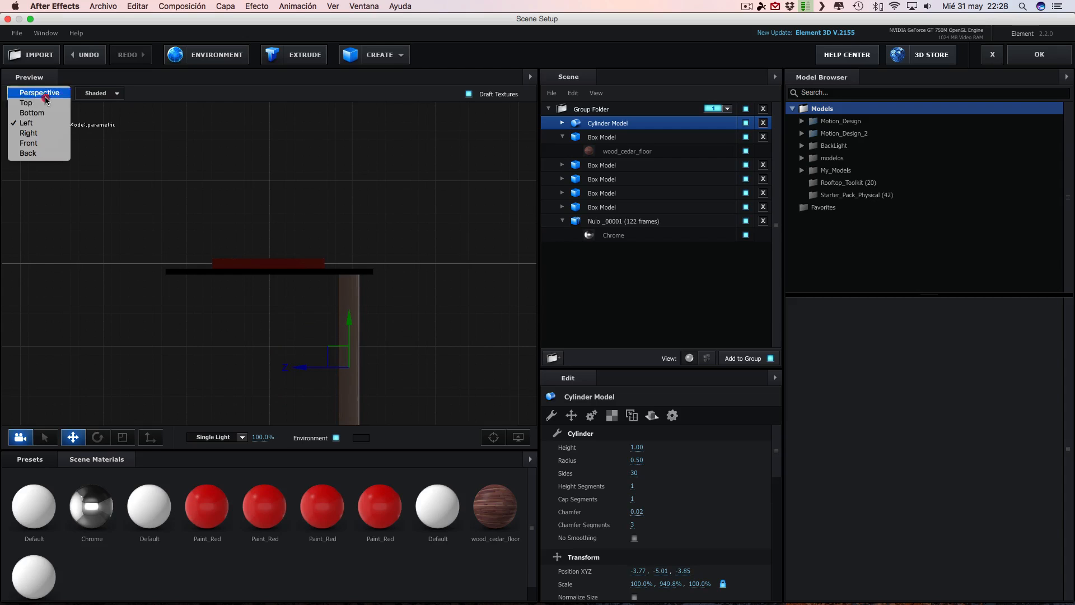
{"action": "left_click", "coordinate": [31, 143]}
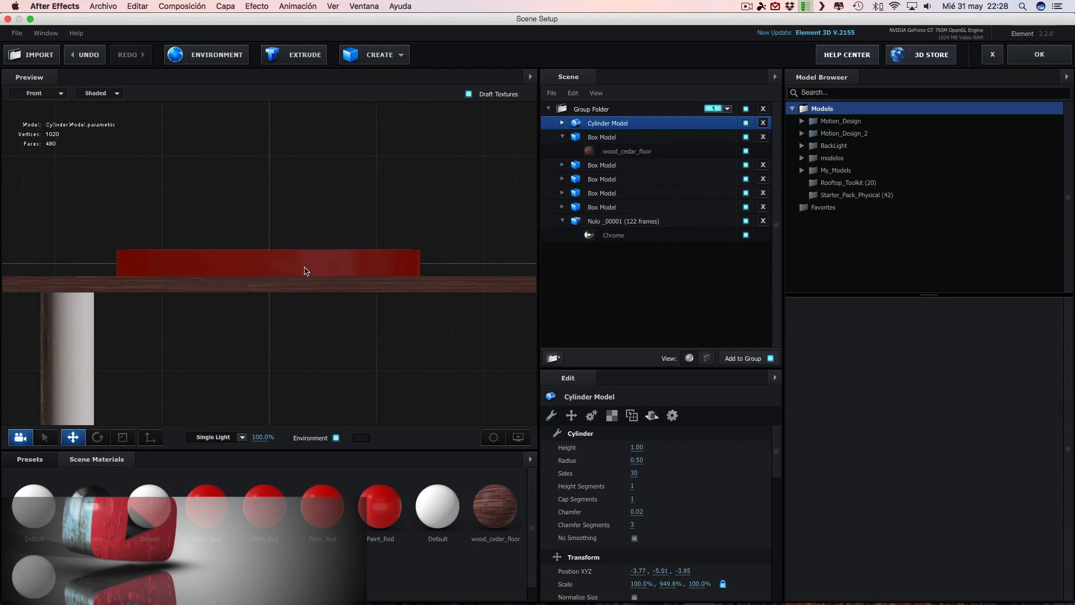
{"action": "scroll", "coordinate": [178, 308], "scroll_direction": "down", "scroll_amount": 10}
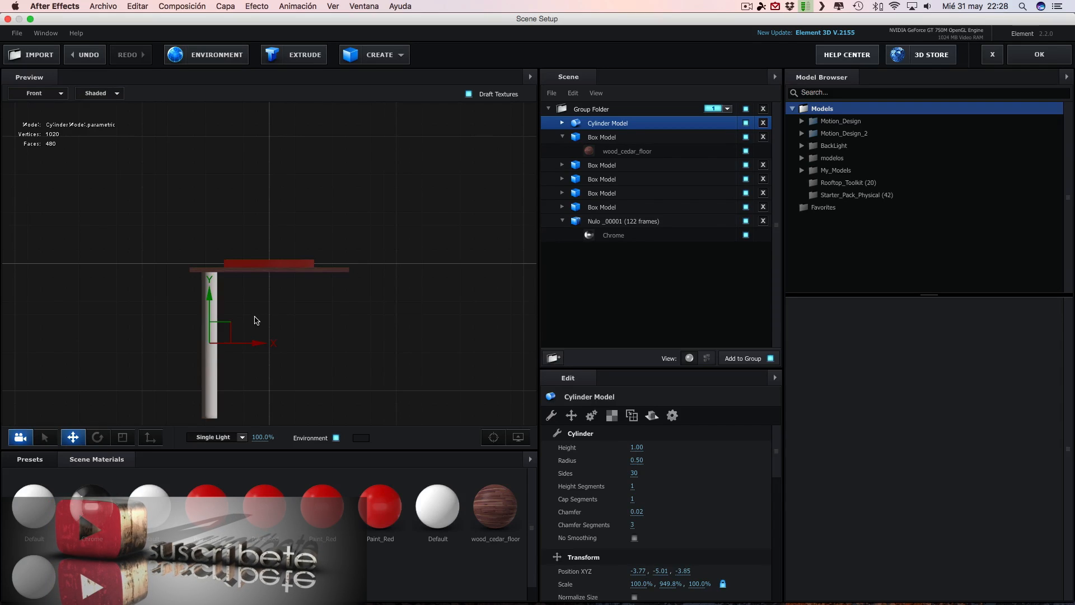
Set the radius of the cylinder leg to 0.32
{"action": "left_click", "coordinate": [562, 124]}
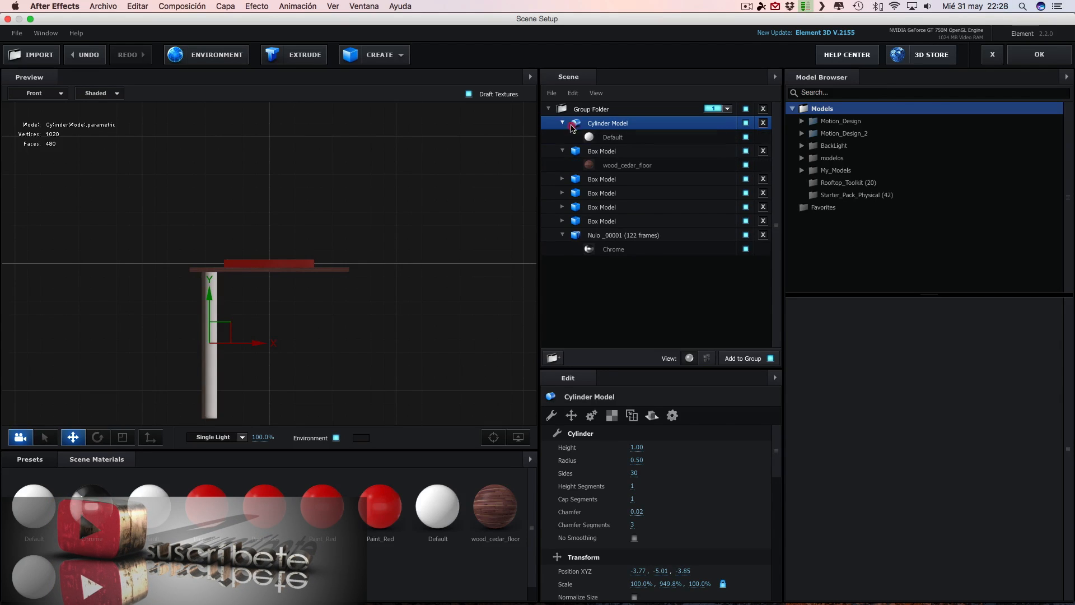
{"action": "left_click", "coordinate": [610, 138]}
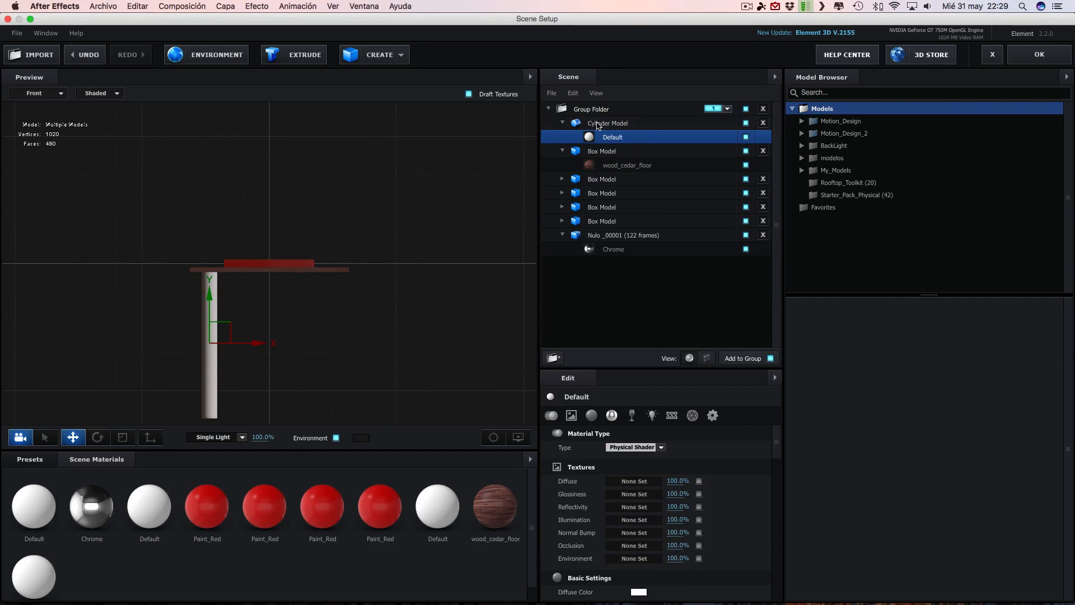
{"action": "left_click", "coordinate": [598, 123]}
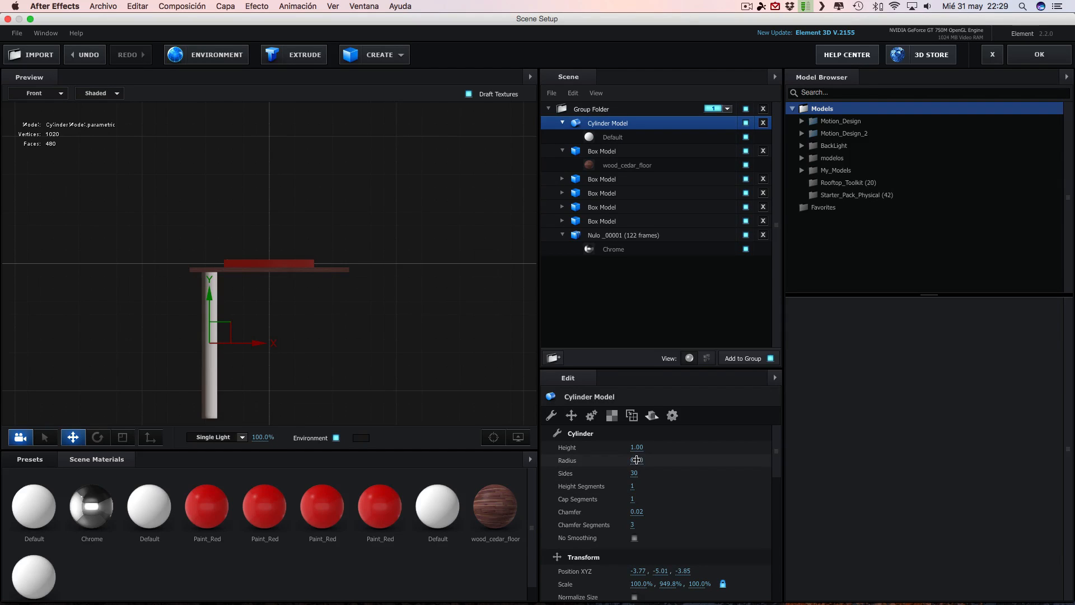
{"action": "left_click_drag", "start_coordinate": [637, 460], "coordinate": [617, 453]}
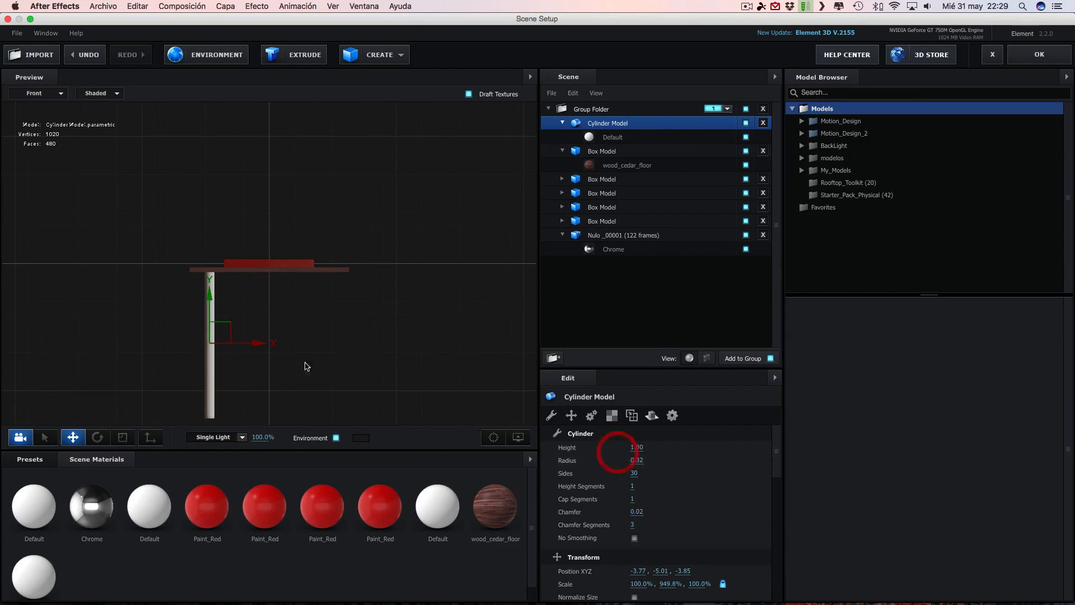
Apply the clean_metal_light_scratch_01 preset from the Pro_Shaders_2 Metal materials to the cylinder leg
{"action": "left_click_drag", "start_coordinate": [160, 453], "coordinate": [85, 506]}
{"action": "left_click", "coordinate": [34, 461]}
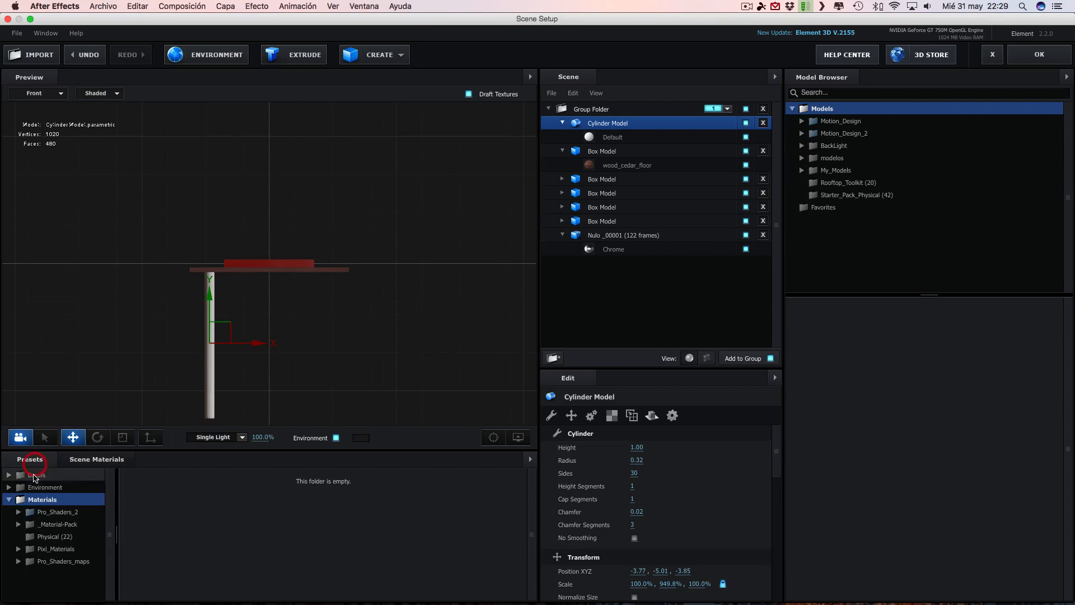
{"action": "double_click", "coordinate": [54, 513]}
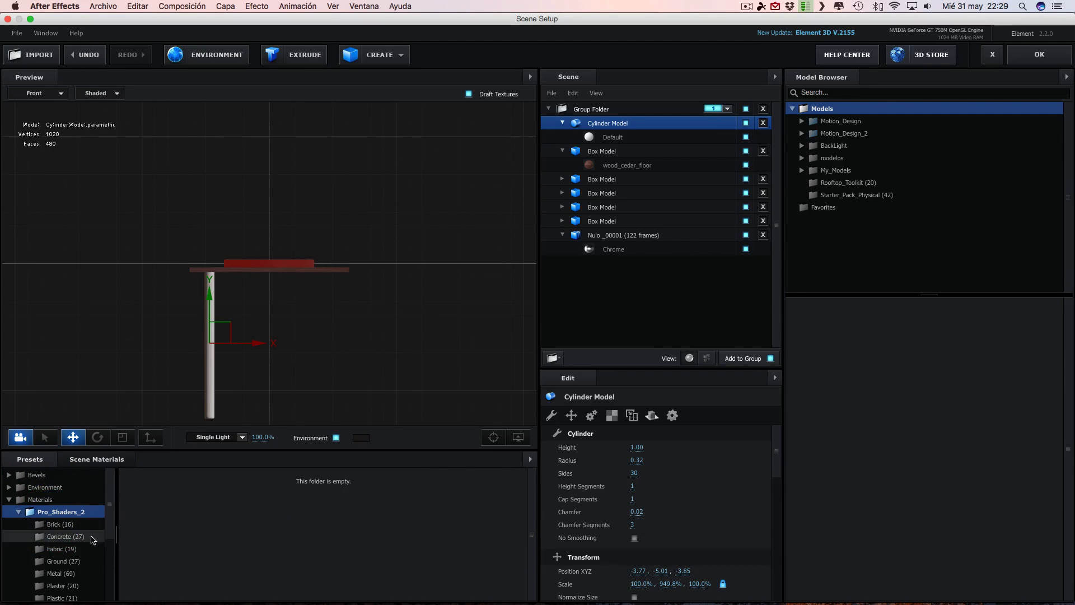
{"action": "scroll", "coordinate": [58, 526], "scroll_direction": "down", "scroll_amount": 5}
{"action": "left_click", "coordinate": [59, 511]}
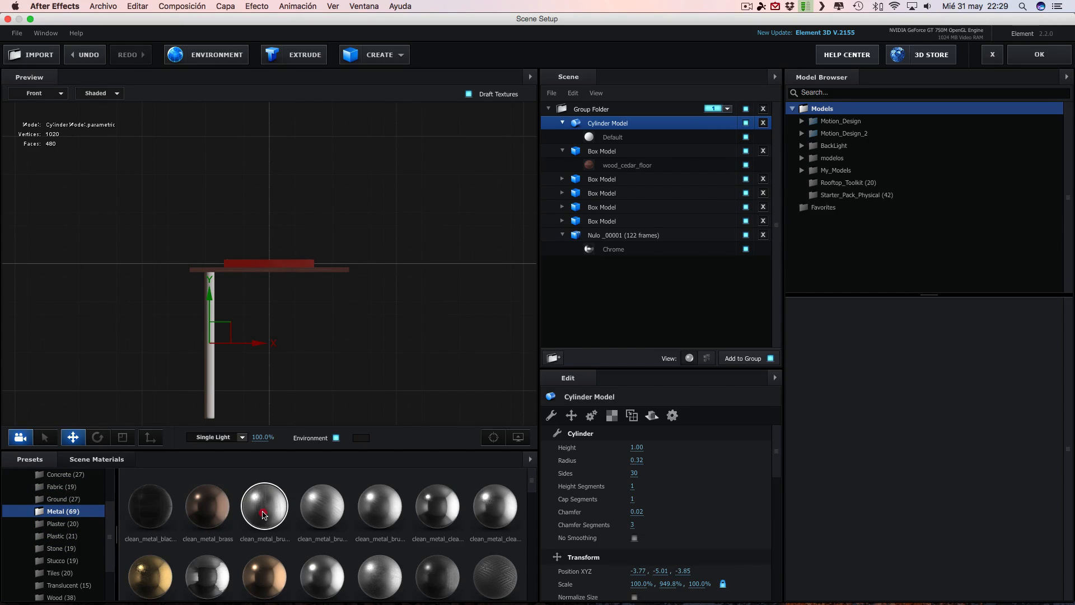
{"action": "left_click_drag", "start_coordinate": [322, 576], "coordinate": [212, 398]}
Duplicate the metal leg and move the copy along X to about 3.85, under the opposite tabletop corner
{"action": "scroll", "coordinate": [282, 360], "scroll_direction": "up", "scroll_amount": 3}
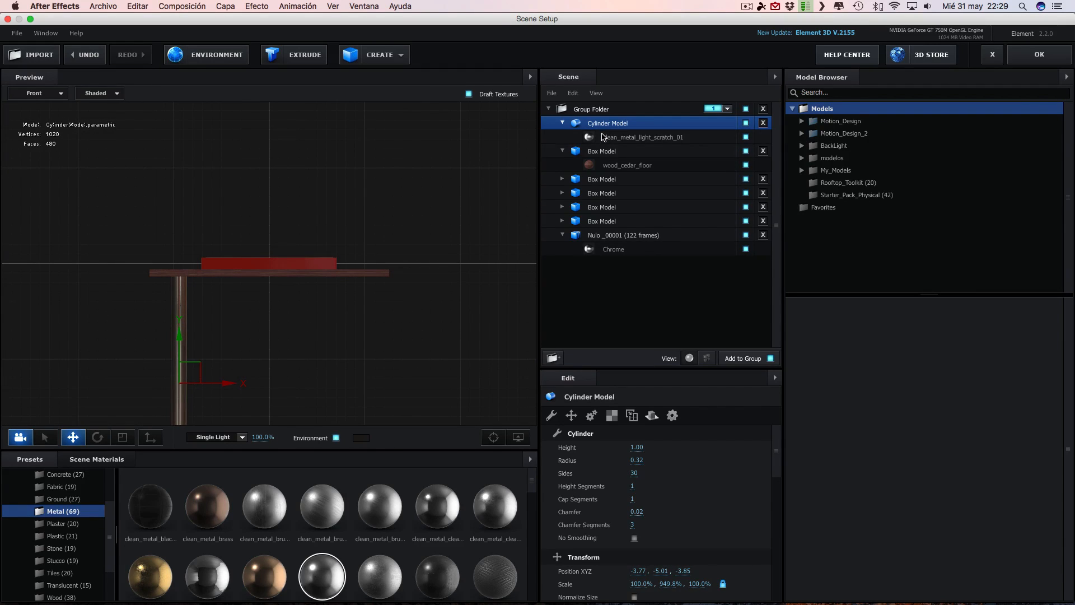
{"action": "key", "text": "super+d"}
{"action": "left_click_drag", "start_coordinate": [227, 384], "coordinate": [409, 384]}
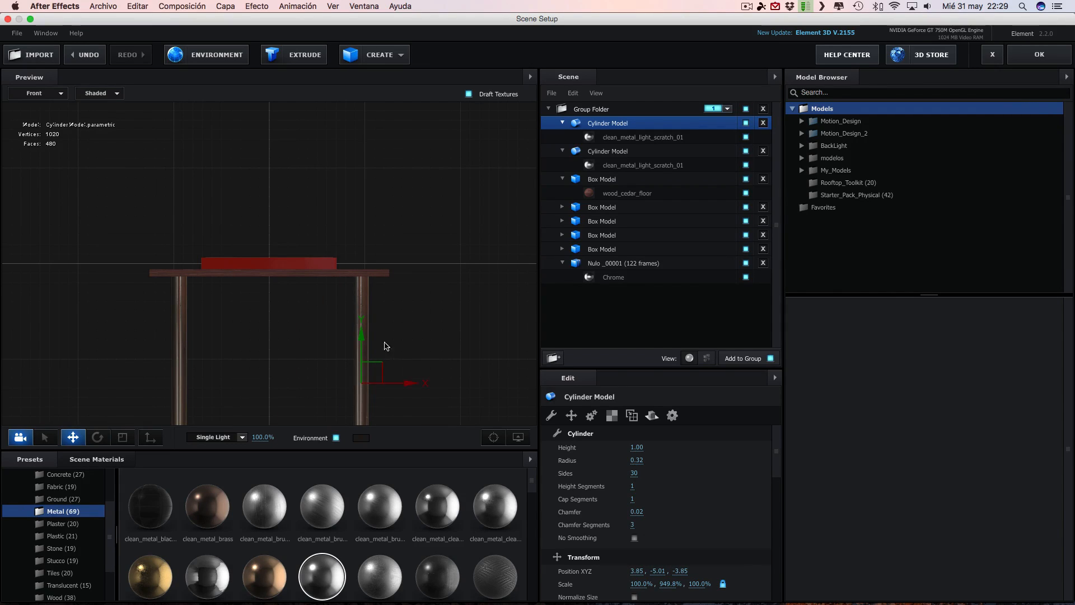
In the Left view, duplicate the second leg and move the copy along Z to about 3.92
{"action": "left_click", "coordinate": [37, 92]}
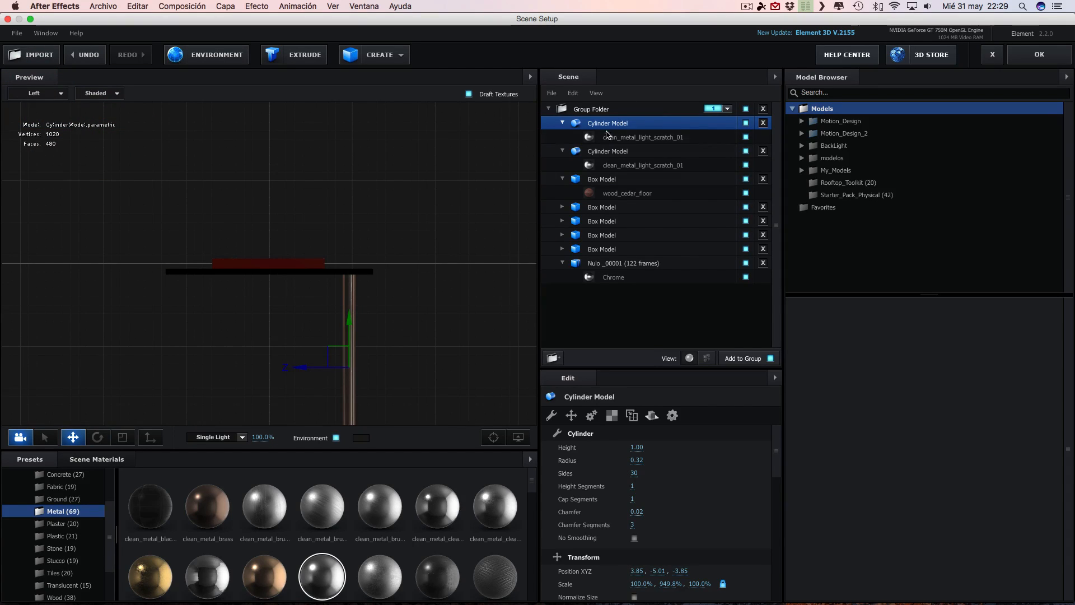
{"action": "key", "text": "super+d"}
{"action": "left_click_drag", "start_coordinate": [300, 364], "coordinate": [135, 367]}
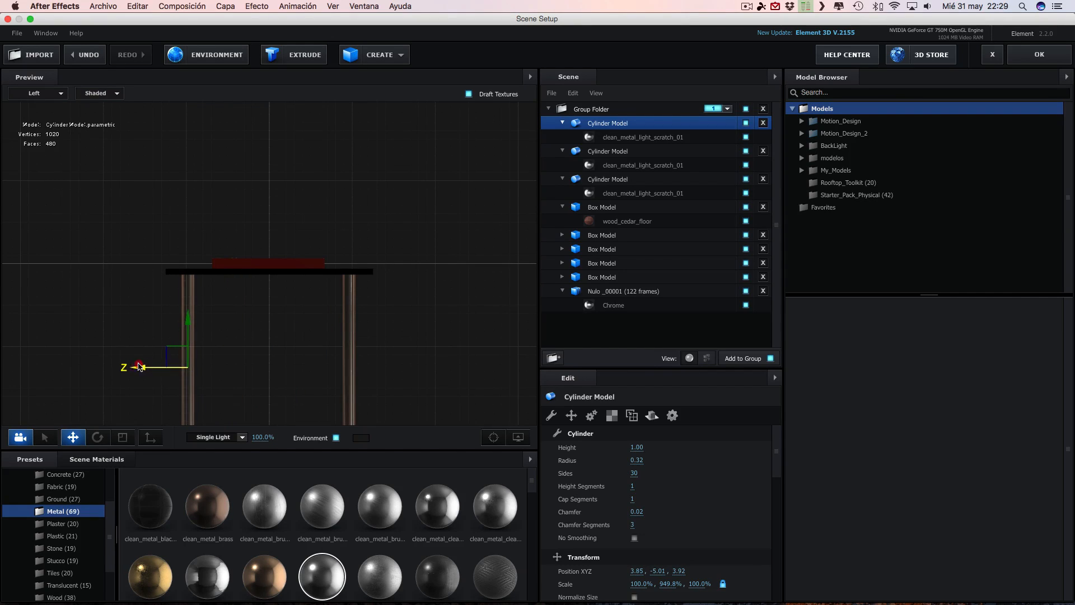
In the Perspective view, duplicate the third leg and place the copy under the remaining corner at about -3.93, -5.01, 3.90
{"action": "left_click", "coordinate": [38, 93]}
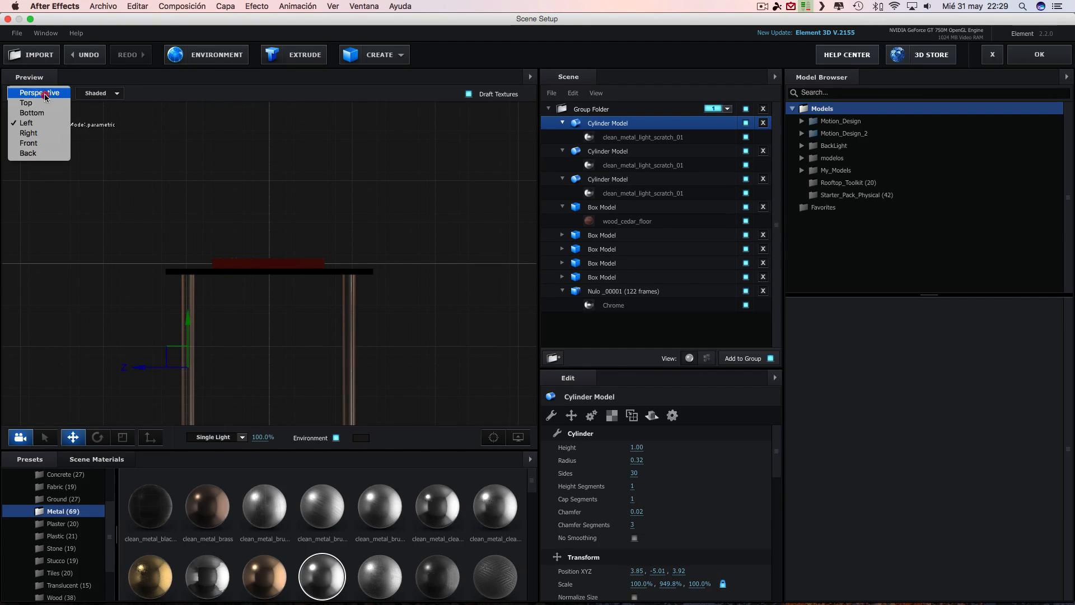
{"action": "left_click", "coordinate": [35, 144]}
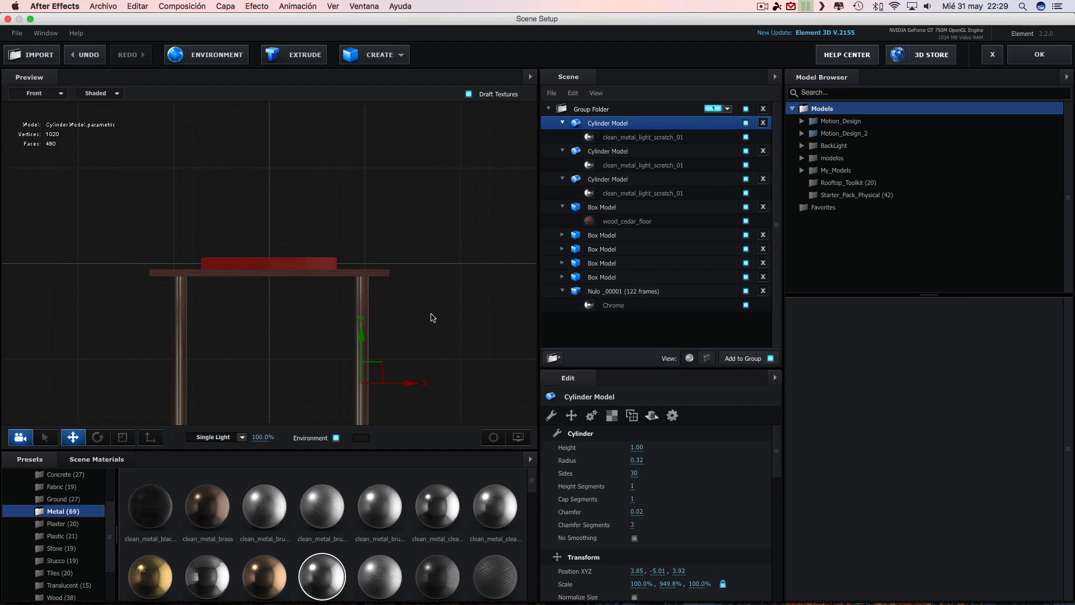
{"action": "left_click", "coordinate": [37, 92]}
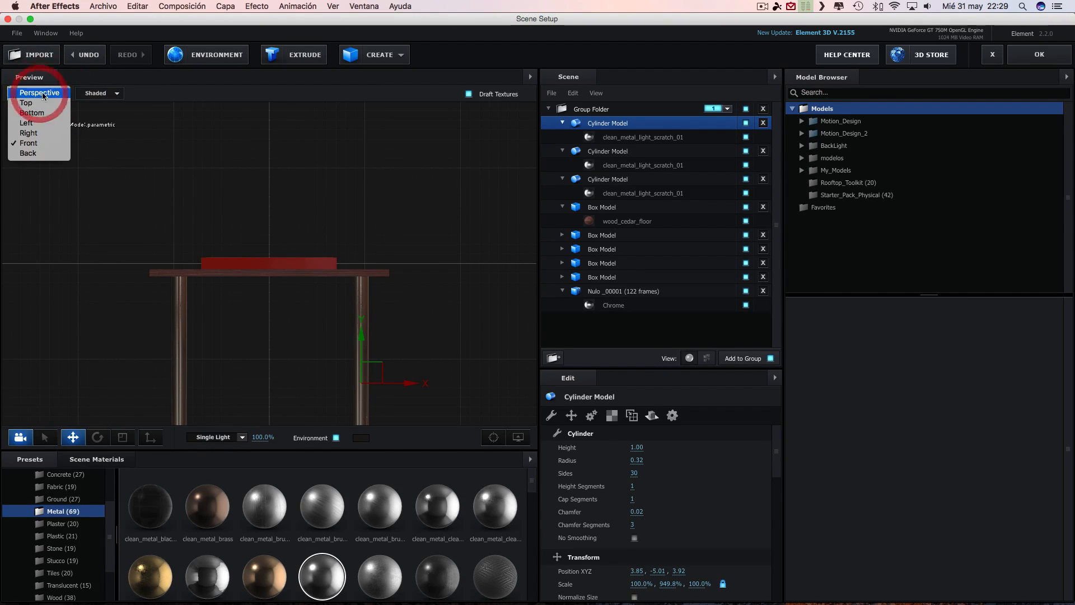
{"action": "left_click", "coordinate": [35, 89]}
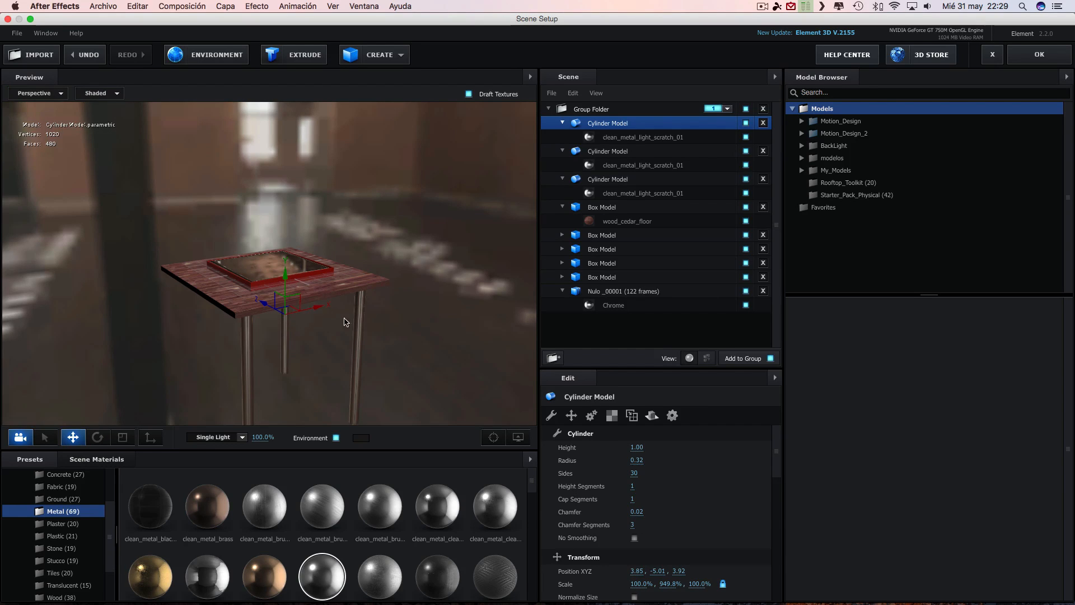
{"action": "mouse_move", "coordinate": [344, 320]}
{"action": "left_mouse_down"}
{"action": "mouse_move", "coordinate": [494, 300]}
{"action": "mouse_move", "coordinate": [418, 325]}
{"action": "left_mouse_up"}
{"action": "key", "text": "super+d"}
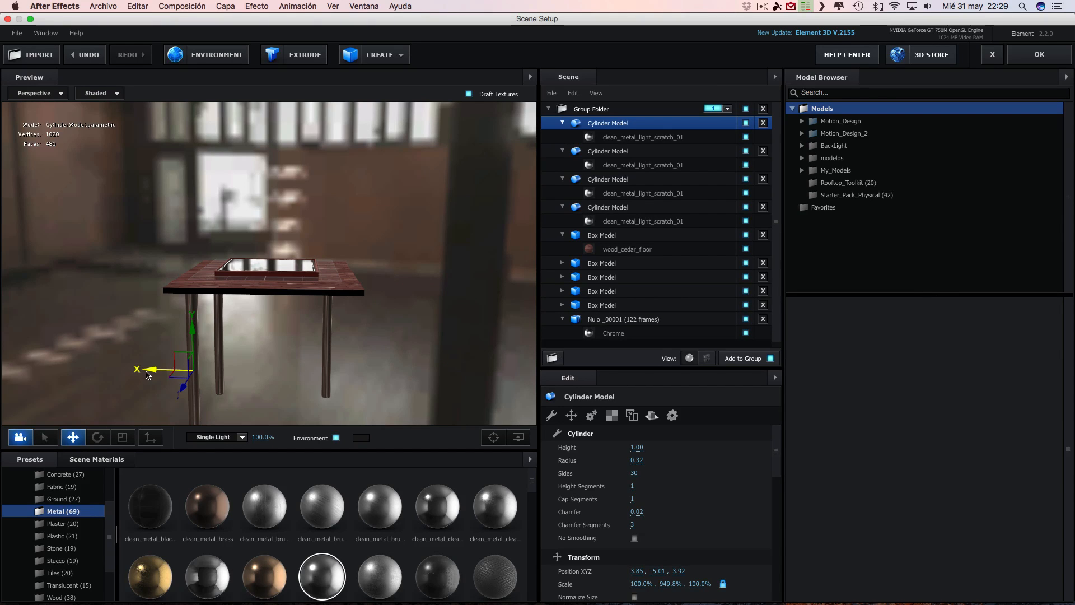
{"action": "left_click_drag", "start_coordinate": [154, 373], "coordinate": [336, 242]}
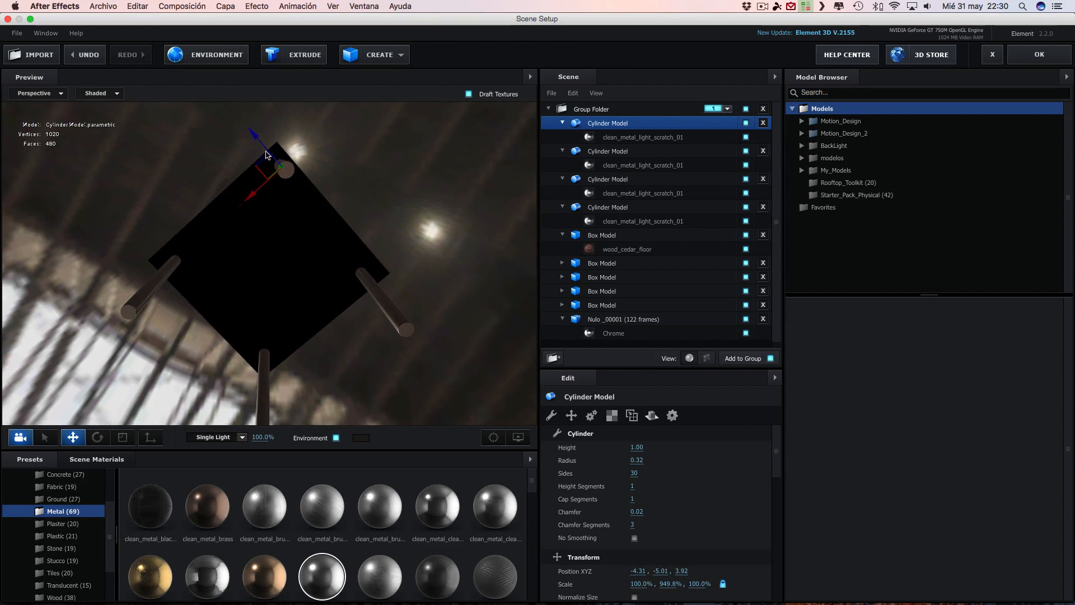
{"action": "left_click_drag", "start_coordinate": [265, 151], "coordinate": [257, 139]}
{"action": "left_click_drag", "start_coordinate": [248, 185], "coordinate": [244, 190]}
{"action": "left_click_drag", "start_coordinate": [163, 278], "coordinate": [360, 317]}
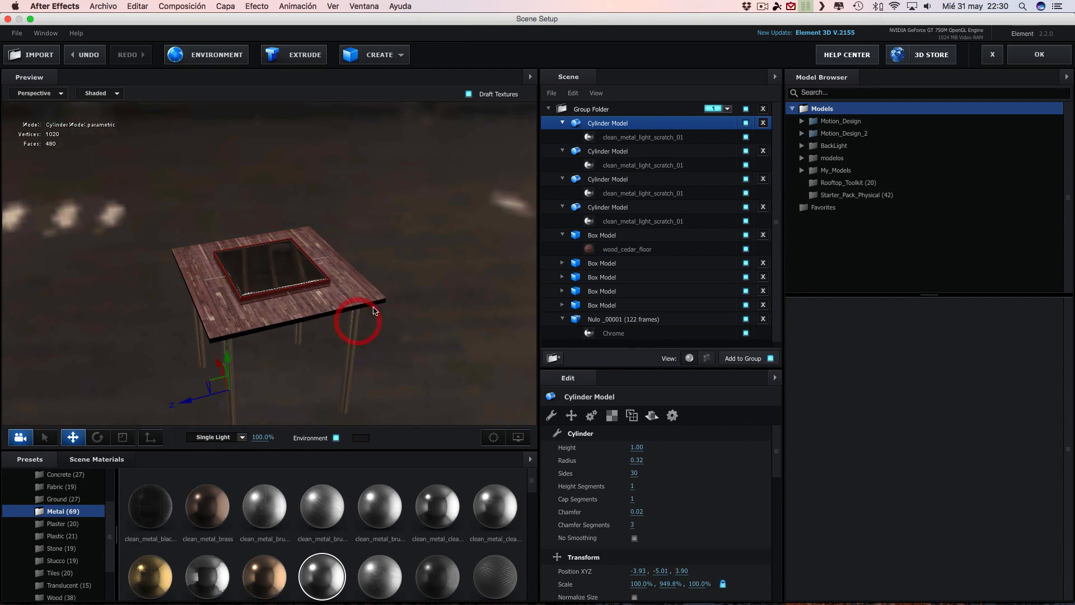
Accept the Scene Setup changes and bring Element's render settings from Lighting to Render Order into view
{"action": "left_click", "coordinate": [1017, 58]}
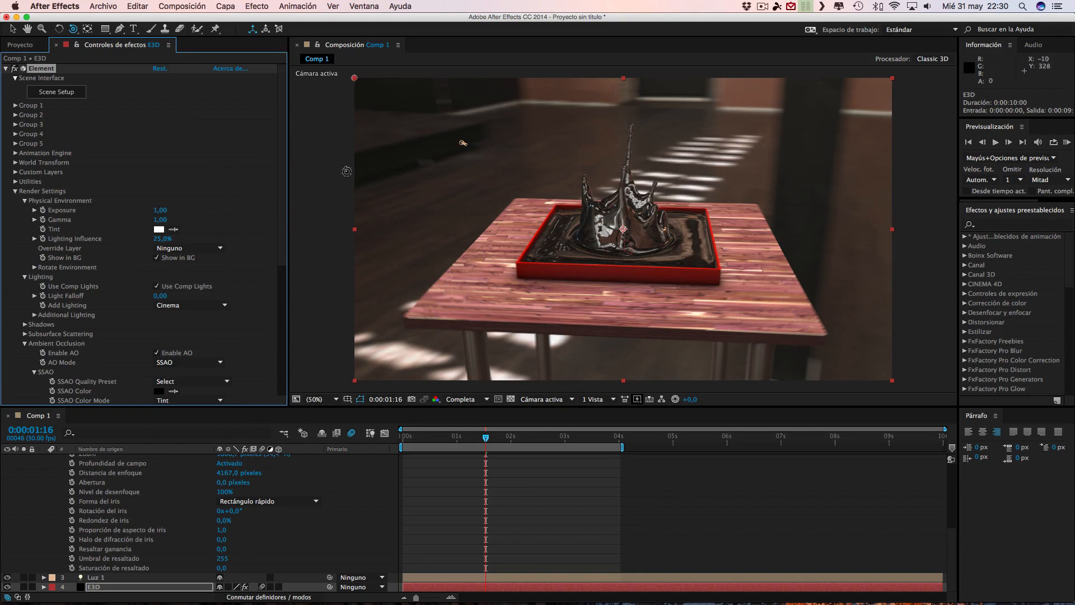
{"action": "scroll", "coordinate": [140, 252], "scroll_direction": "down", "scroll_amount": 10}
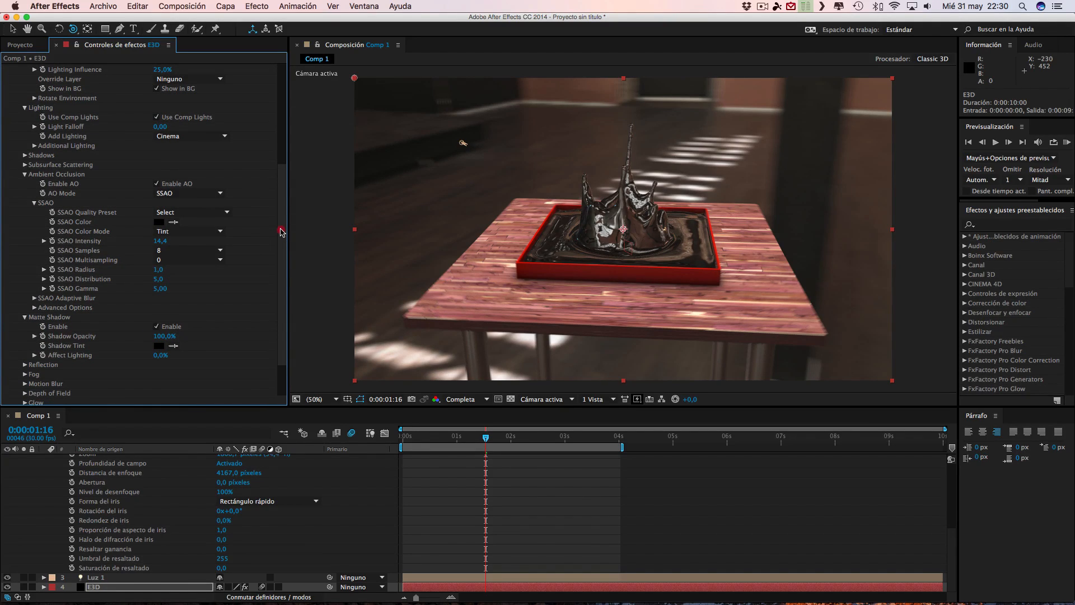
{"action": "left_click_drag", "start_coordinate": [281, 231], "coordinate": [281, 255]}
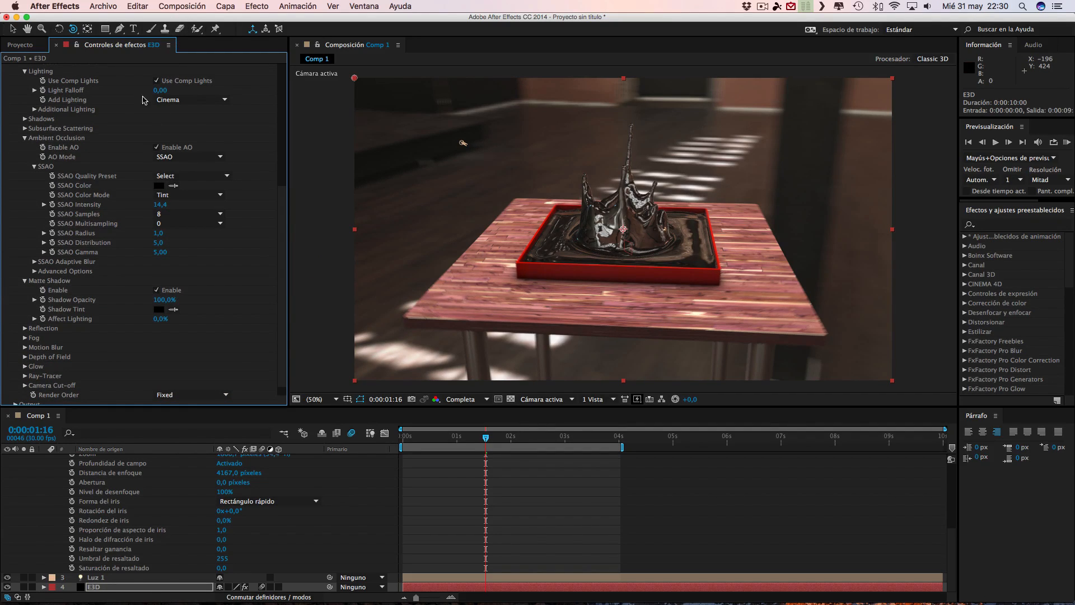
Add a new adjustment layer above the null, camera, light and Element layers in Comp 1
{"action": "scroll", "coordinate": [162, 518], "scroll_direction": "up", "scroll_amount": 5}
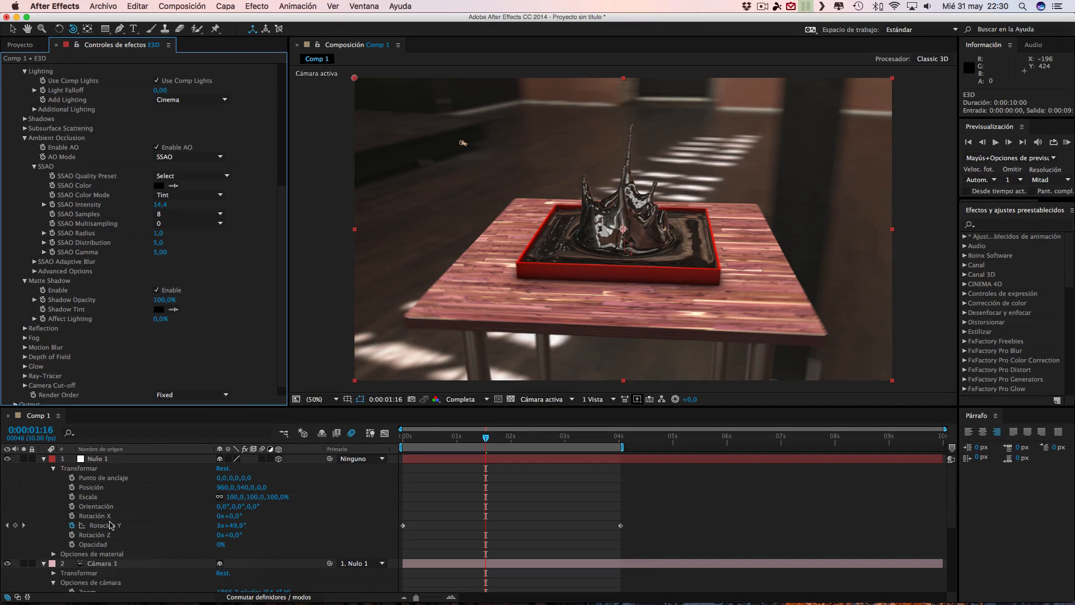
{"action": "left_click", "coordinate": [225, 6]}
{"action": "mouse_move", "coordinate": [241, 19]}
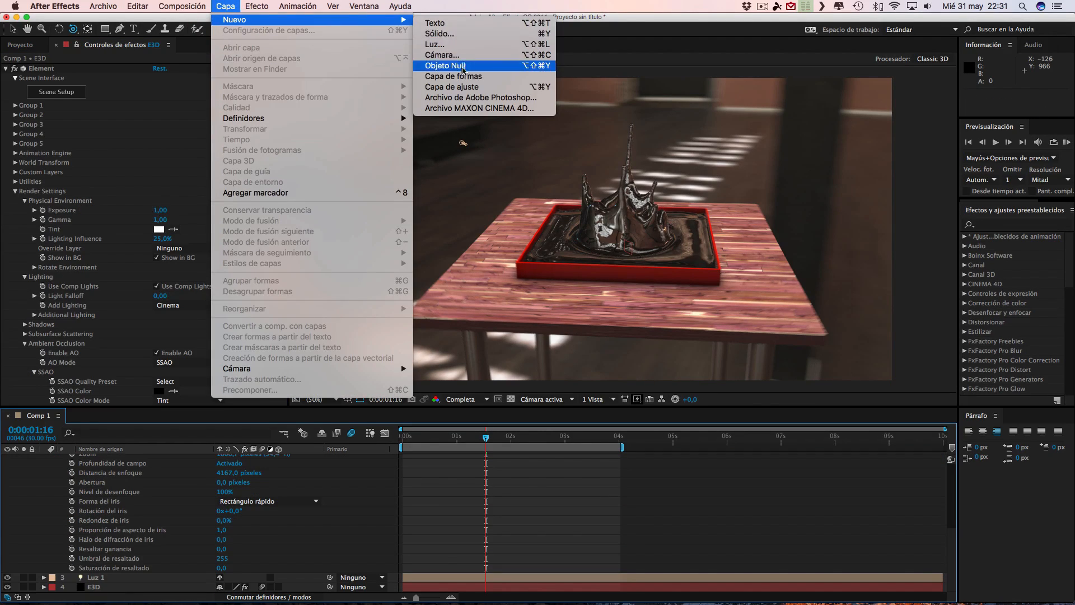
{"action": "left_click", "coordinate": [451, 87]}
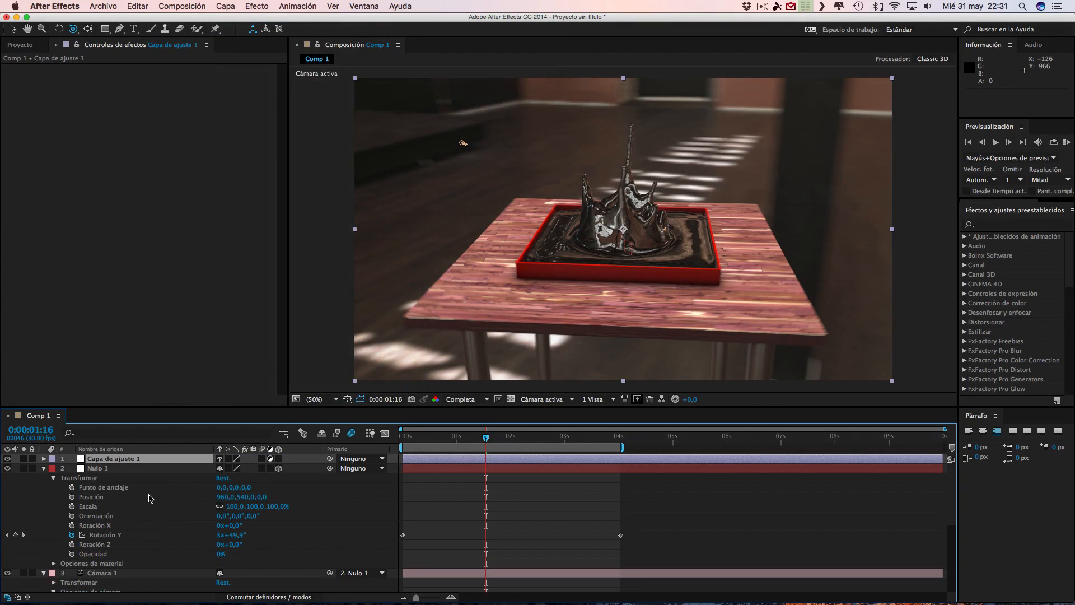
Add an elliptical mask filling the whole frame to the adjustment layer and invert the mask
{"action": "left_click", "coordinate": [226, 6]}
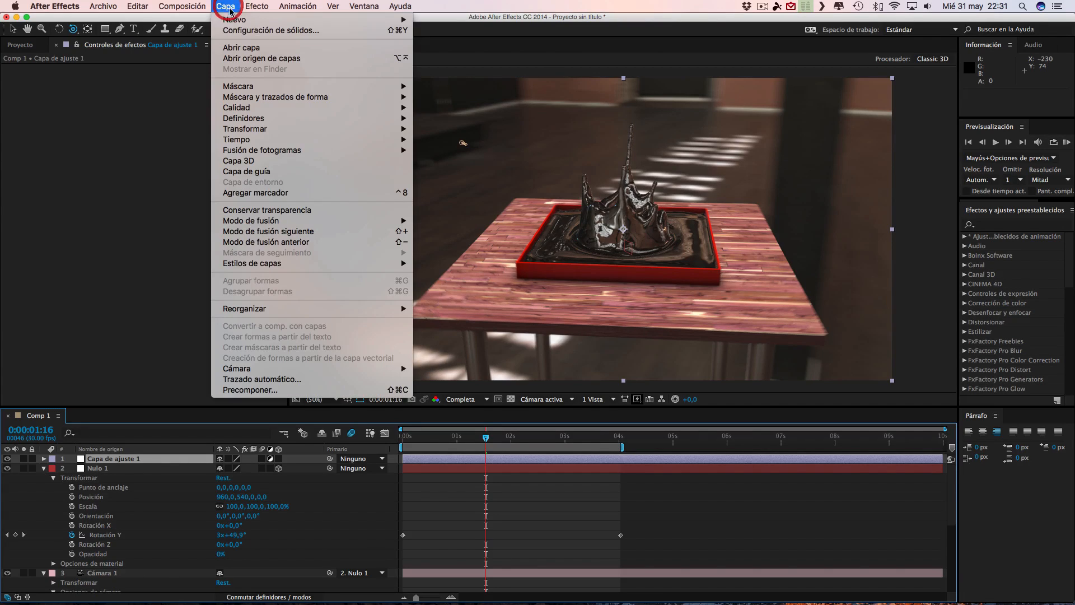
{"action": "left_click", "coordinate": [105, 28]}
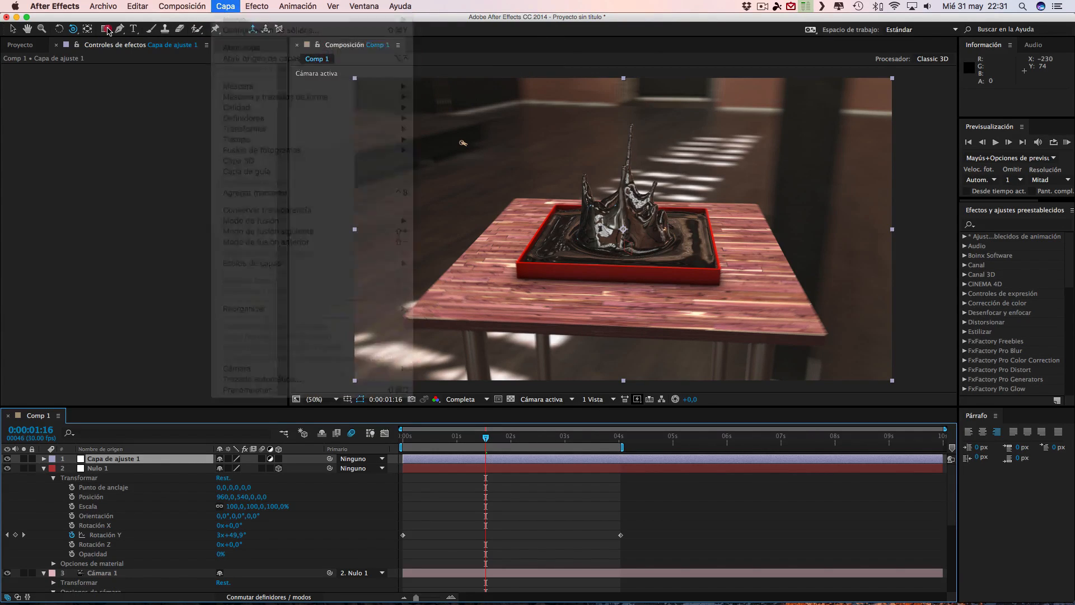
{"action": "left_click_drag", "start_coordinate": [106, 29], "coordinate": [139, 53]}
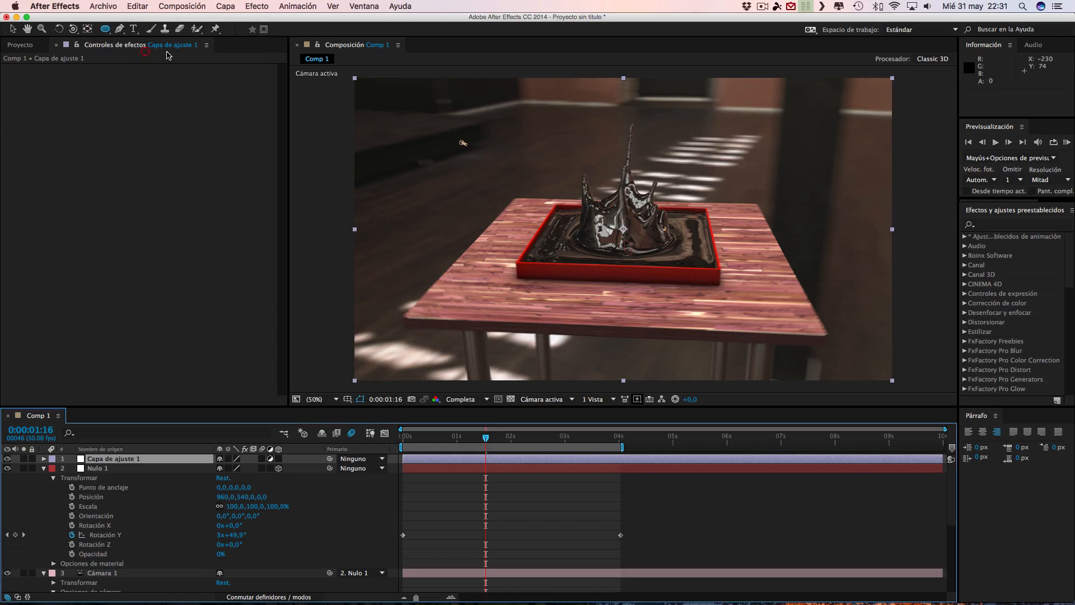
{"action": "double_click", "coordinate": [108, 30]}
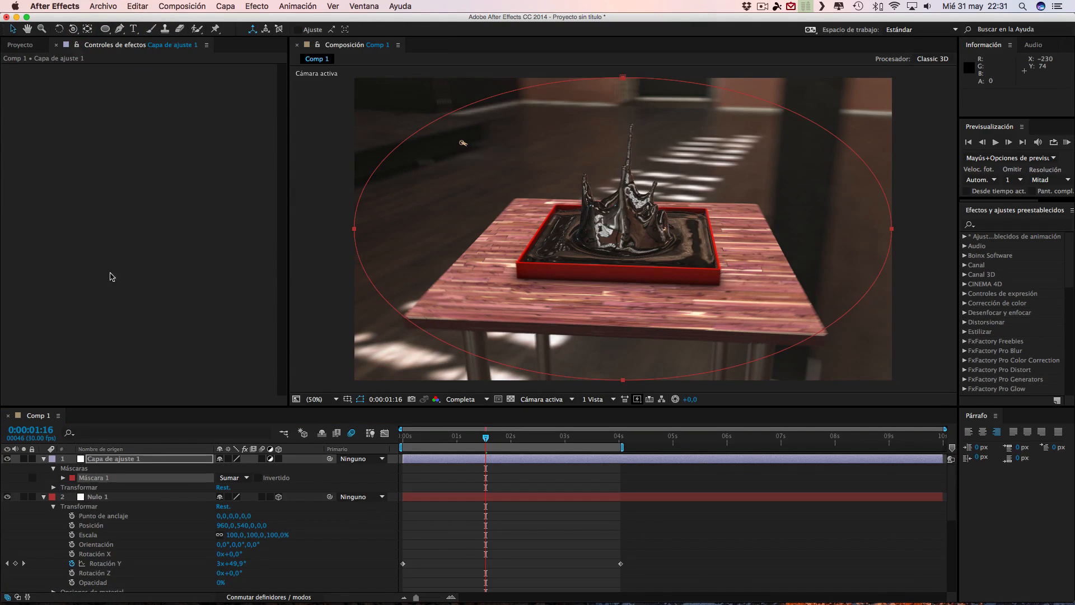
{"action": "left_click", "coordinate": [258, 477]}
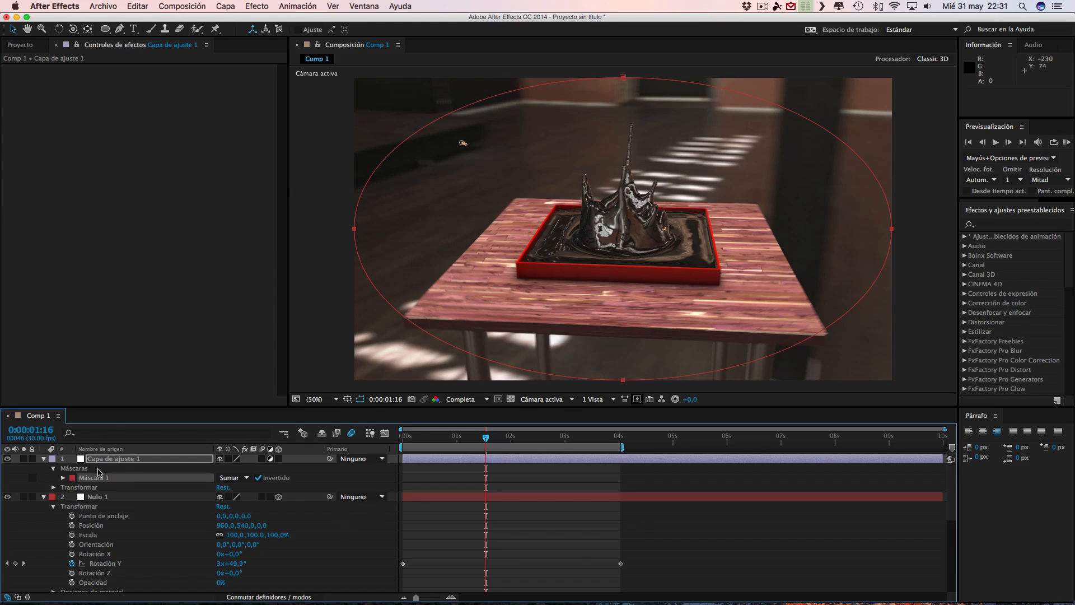
Apply a Curves effect to the masked adjustment layer and pull the RGB curve below the diagonal to darken the frame edges
{"action": "left_click", "coordinate": [255, 7]}
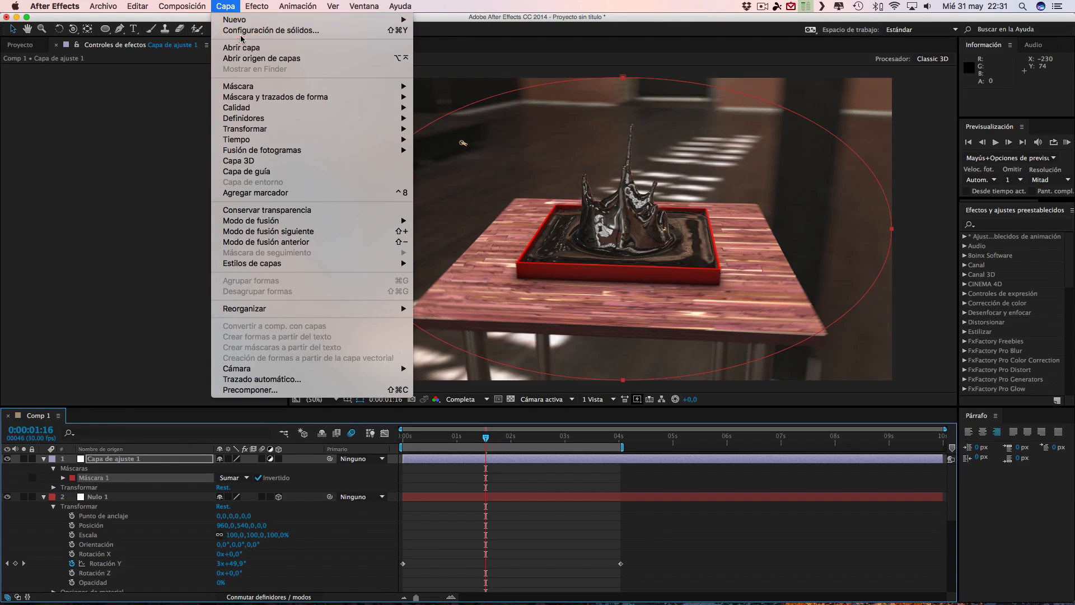
{"action": "mouse_move", "coordinate": [334, 123]}
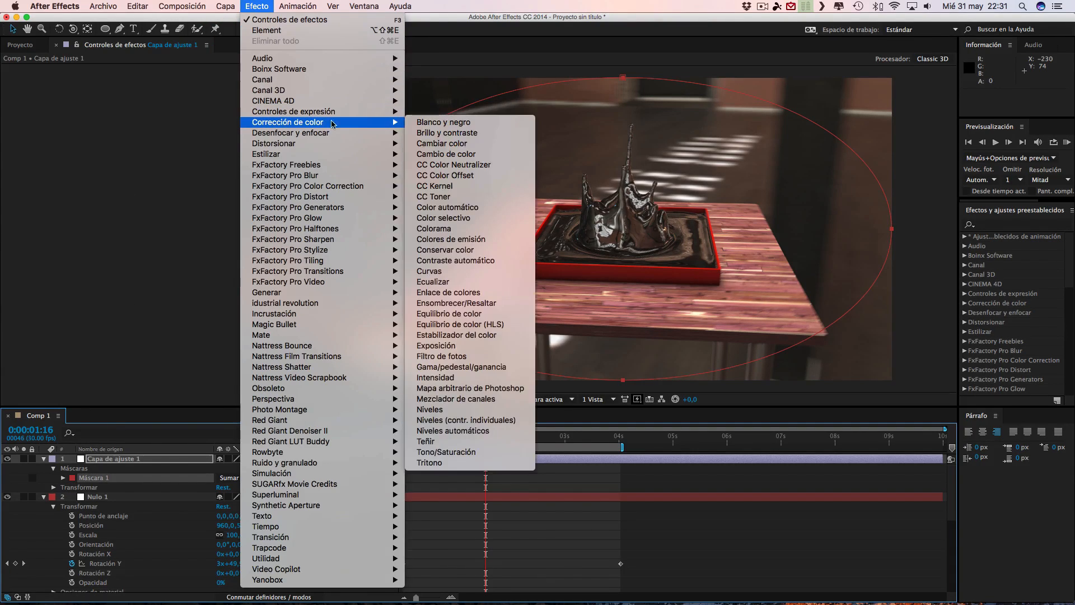
{"action": "left_click", "coordinate": [431, 271]}
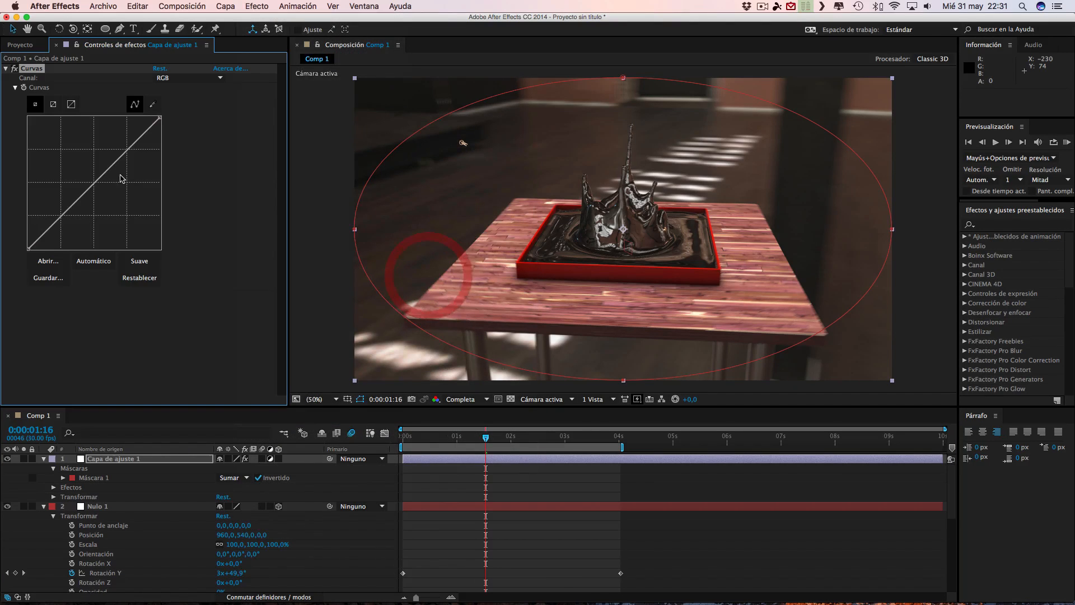
{"action": "mouse_move", "coordinate": [61, 214]}
{"action": "left_mouse_down"}
{"action": "mouse_move", "coordinate": [84, 234]}
{"action": "mouse_move", "coordinate": [72, 226]}
{"action": "left_mouse_up"}
{"action": "mouse_move", "coordinate": [122, 171]}
{"action": "left_mouse_down"}
{"action": "mouse_move", "coordinate": [120, 144]}
{"action": "mouse_move", "coordinate": [122, 163]}
{"action": "left_mouse_up"}
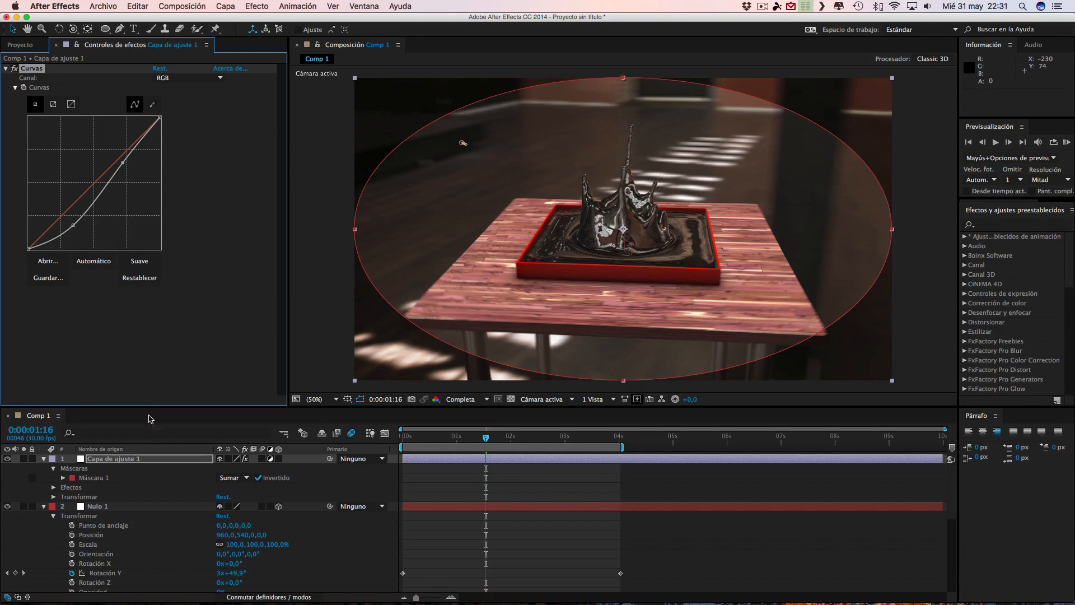
Set the vignette mask's feather to 191 pixels and its opacity to 86%, fine-tuning the curve's shadow point
{"action": "left_click", "coordinate": [64, 478]}
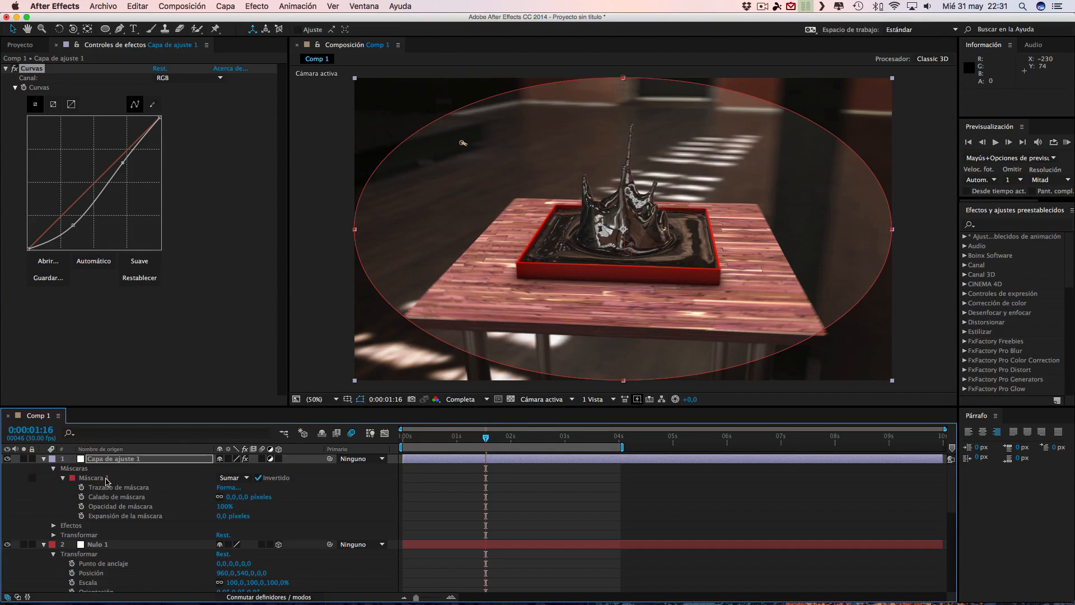
{"action": "left_click_drag", "start_coordinate": [232, 499], "coordinate": [280, 499]}
{"action": "left_click_drag", "start_coordinate": [73, 225], "coordinate": [70, 228]}
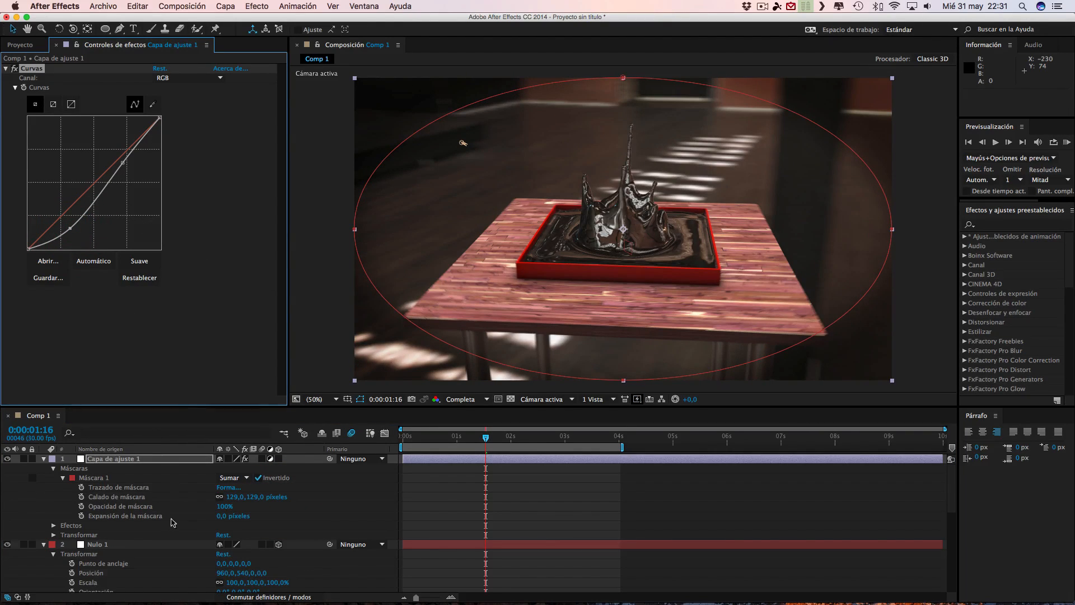
{"action": "mouse_move", "coordinate": [234, 499]}
{"action": "left_mouse_down"}
{"action": "mouse_move", "coordinate": [265, 496]}
{"action": "mouse_move", "coordinate": [224, 508]}
{"action": "left_mouse_up"}
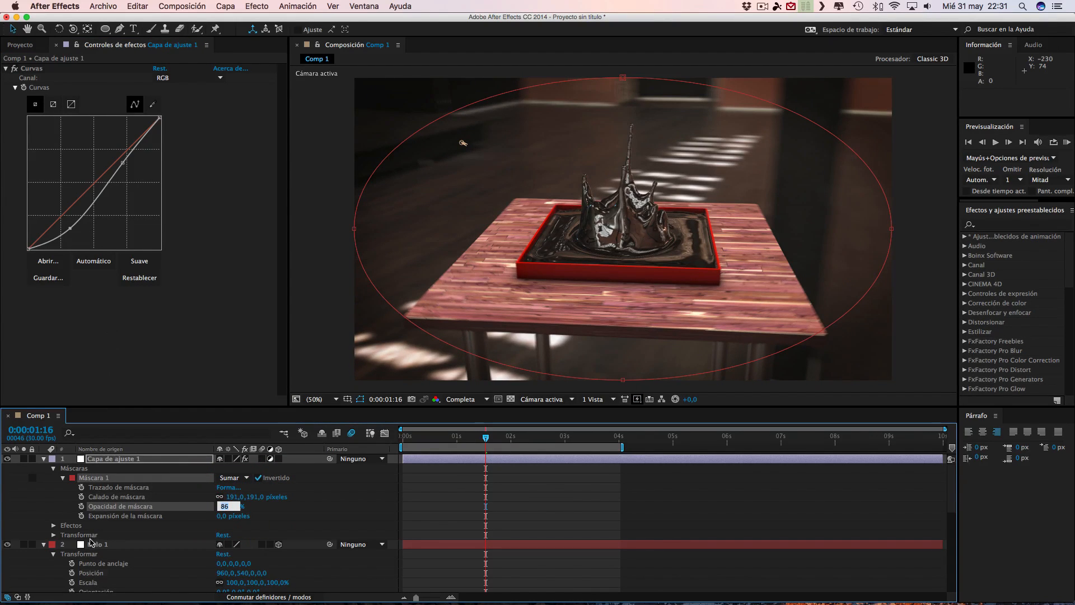
{"action": "left_click", "coordinate": [91, 543]}
Add a second adjustment layer above the vignette adjustment layer
{"action": "left_click", "coordinate": [111, 455]}
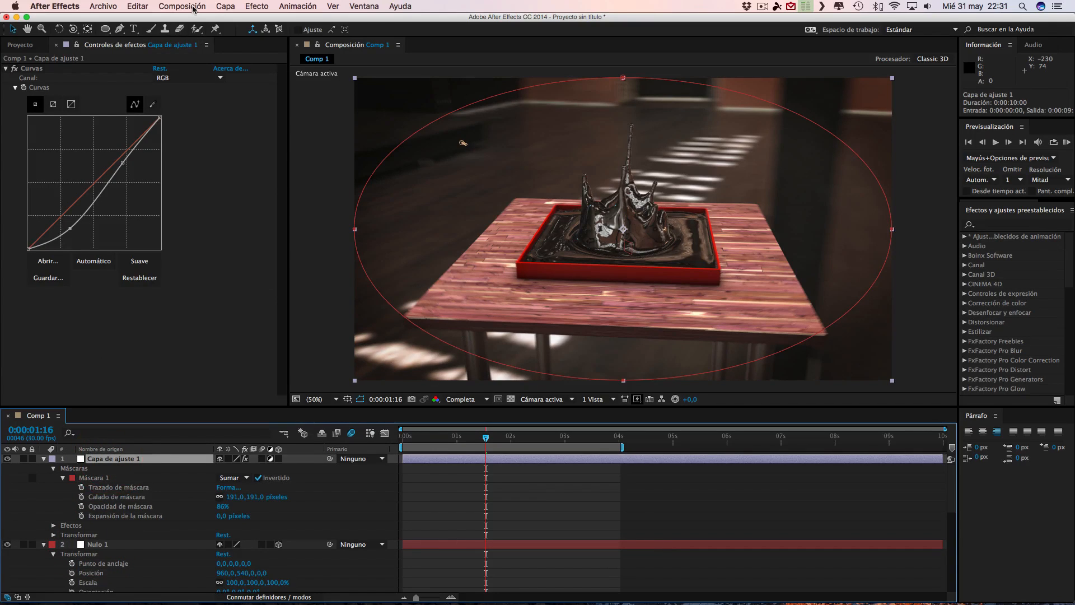
{"action": "left_click", "coordinate": [230, 8]}
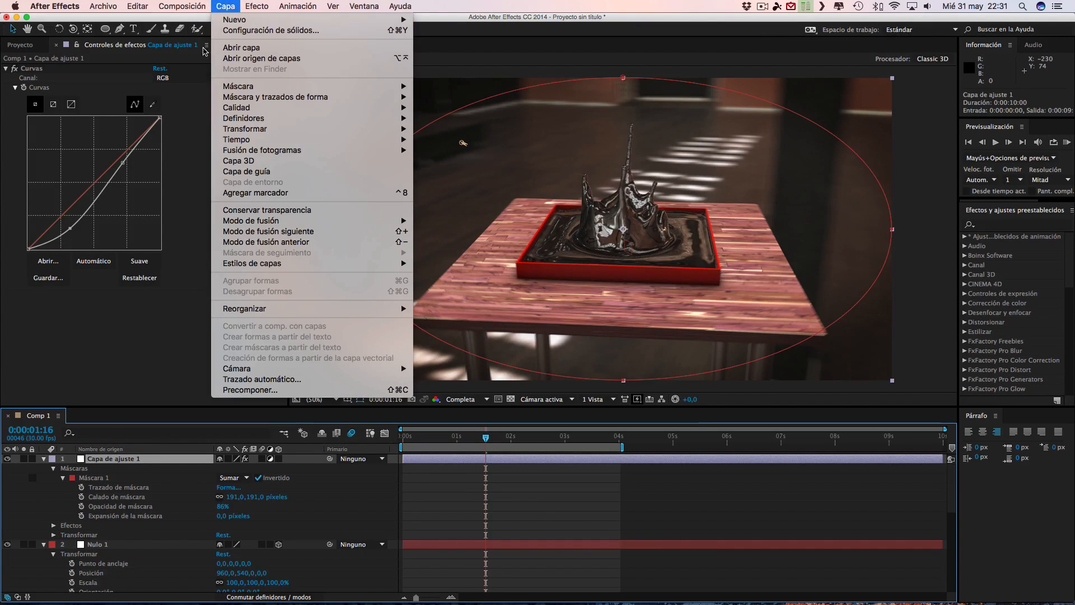
{"action": "left_click", "coordinate": [184, 98]}
{"action": "left_click", "coordinate": [225, 6]}
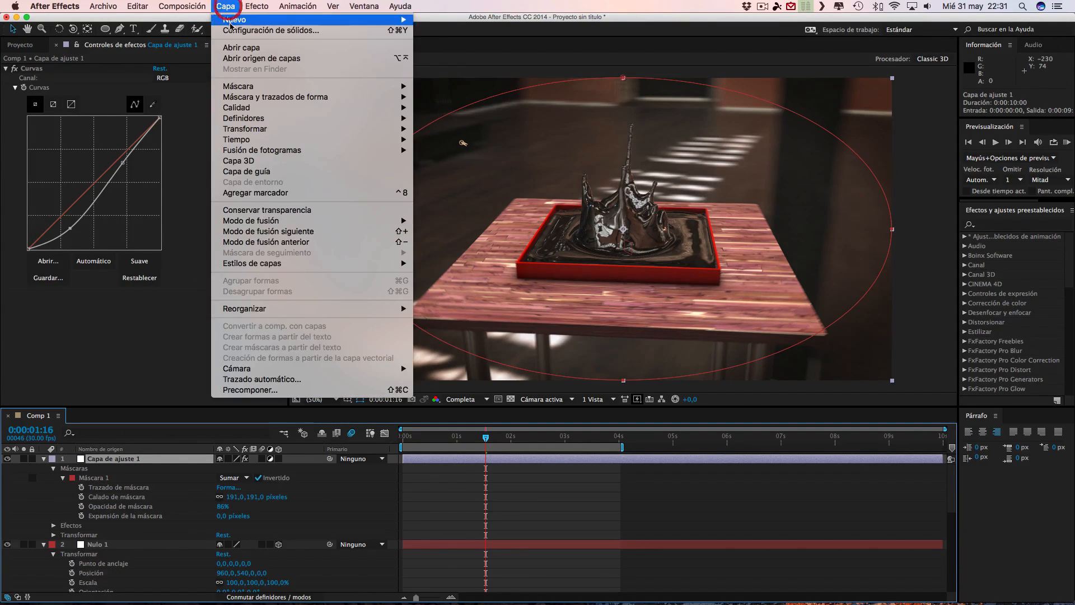
{"action": "mouse_move", "coordinate": [241, 20]}
{"action": "left_click", "coordinate": [423, 88]}
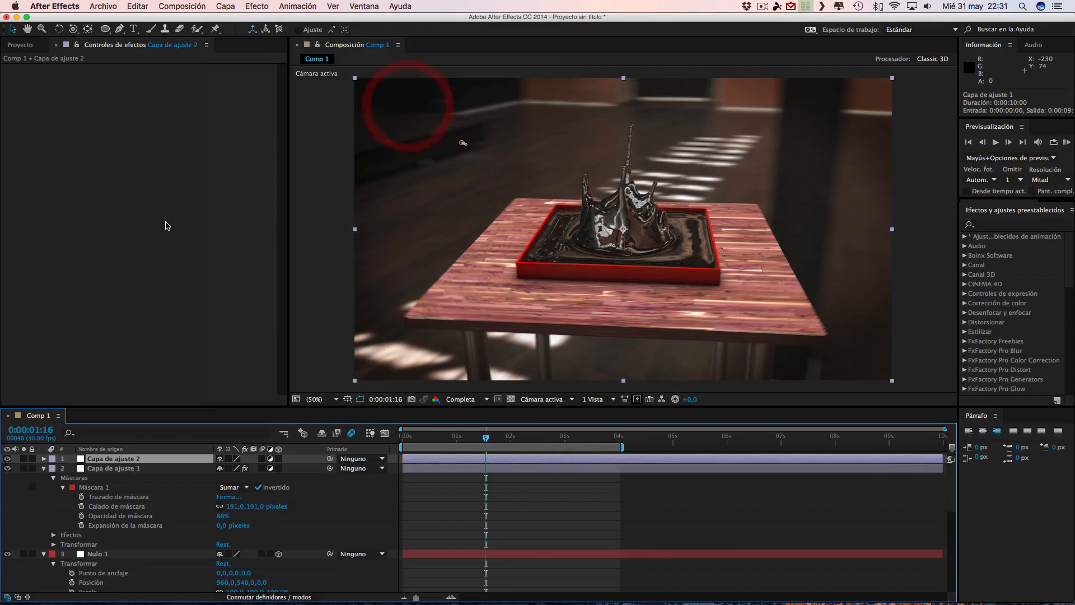
Apply Curves to the second adjustment layer and shape the RGB curve into an S, lowering shadows and raising highlights
{"action": "left_click", "coordinate": [257, 6]}
{"action": "left_click", "coordinate": [264, 30]}
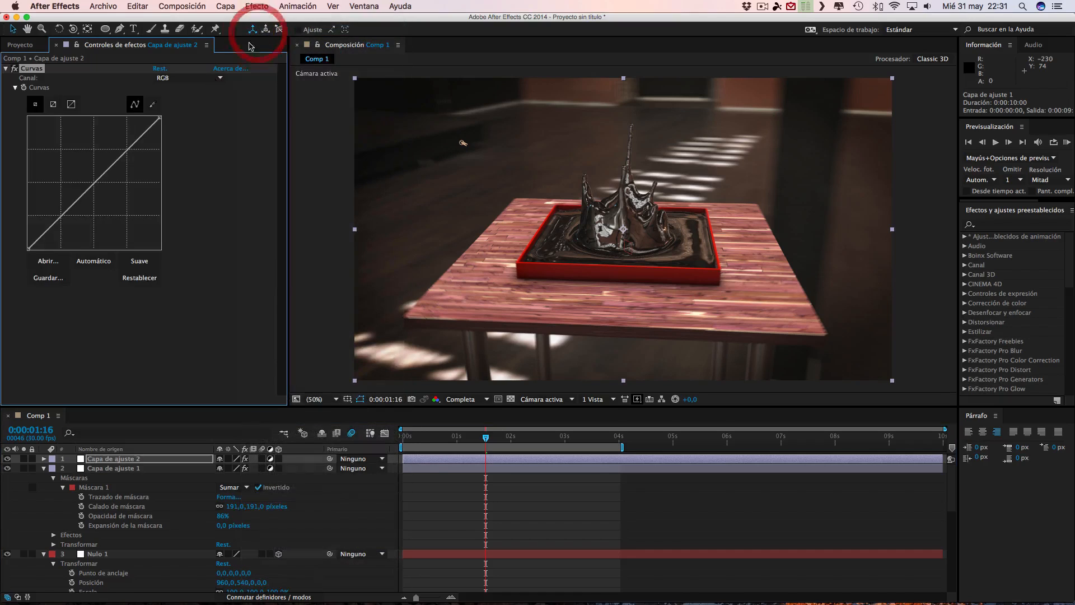
{"action": "left_click_drag", "start_coordinate": [60, 215], "coordinate": [64, 224]}
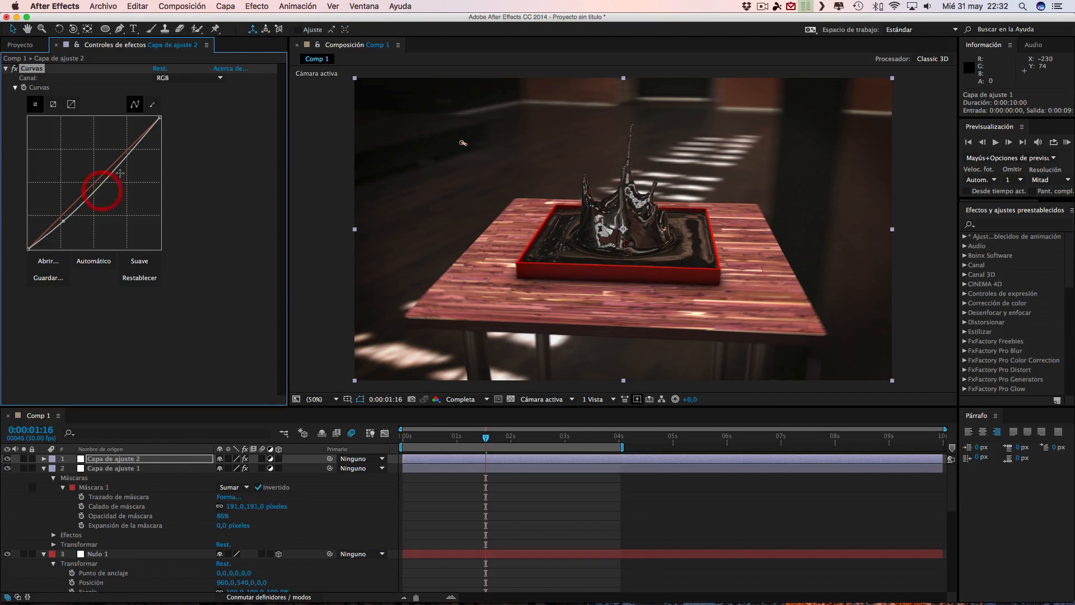
{"action": "left_click_drag", "start_coordinate": [122, 159], "coordinate": [115, 151]}
{"action": "left_click_drag", "start_coordinate": [60, 222], "coordinate": [60, 223]}
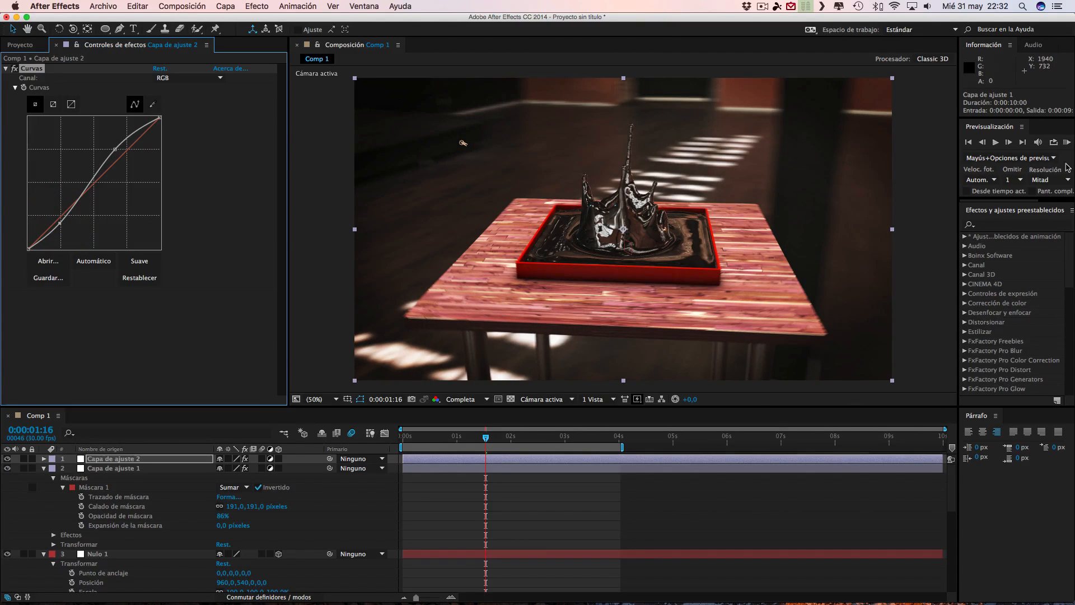
Preview the graded animation and compare it with motion blur turned off, restoring motion blur for the composition at the end
{"action": "left_click", "coordinate": [1066, 143]}
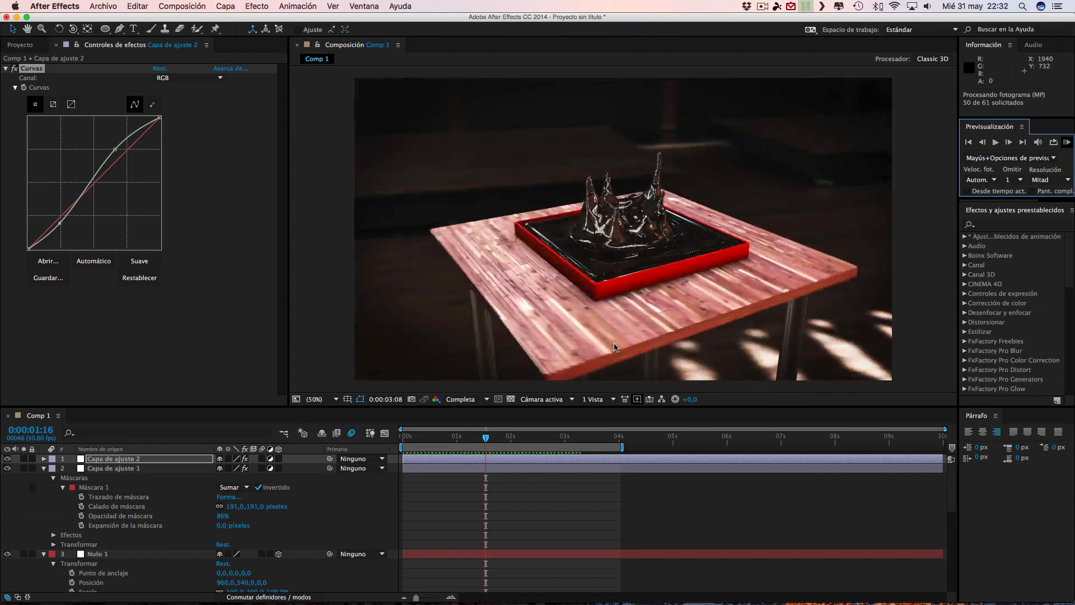
{"action": "key", "text": "space"}
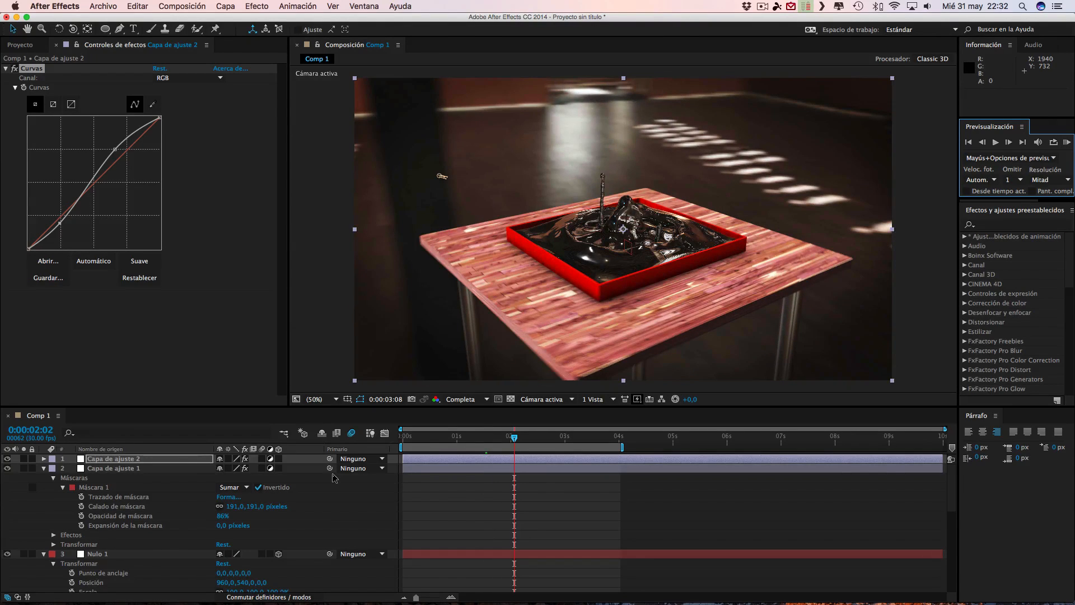
{"action": "left_click", "coordinate": [351, 433]}
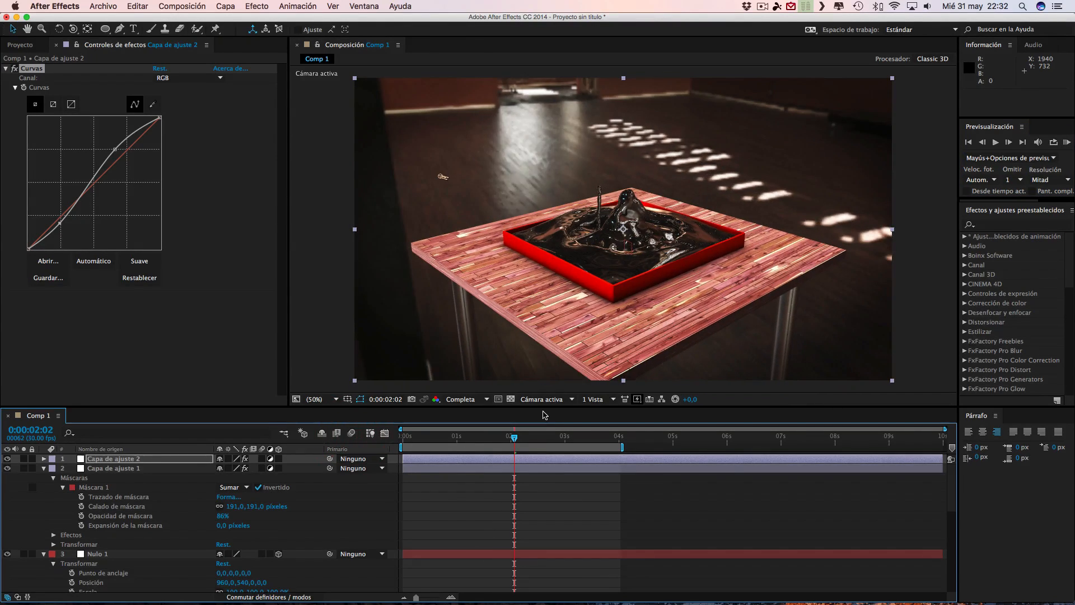
{"action": "left_click", "coordinate": [1067, 142]}
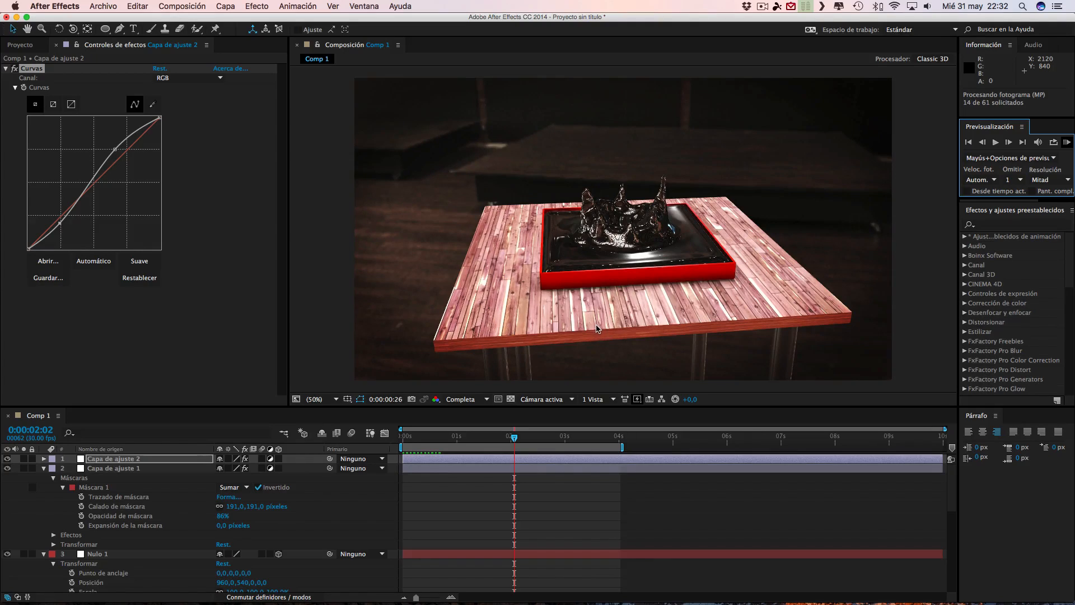
{"action": "left_click", "coordinate": [352, 433]}
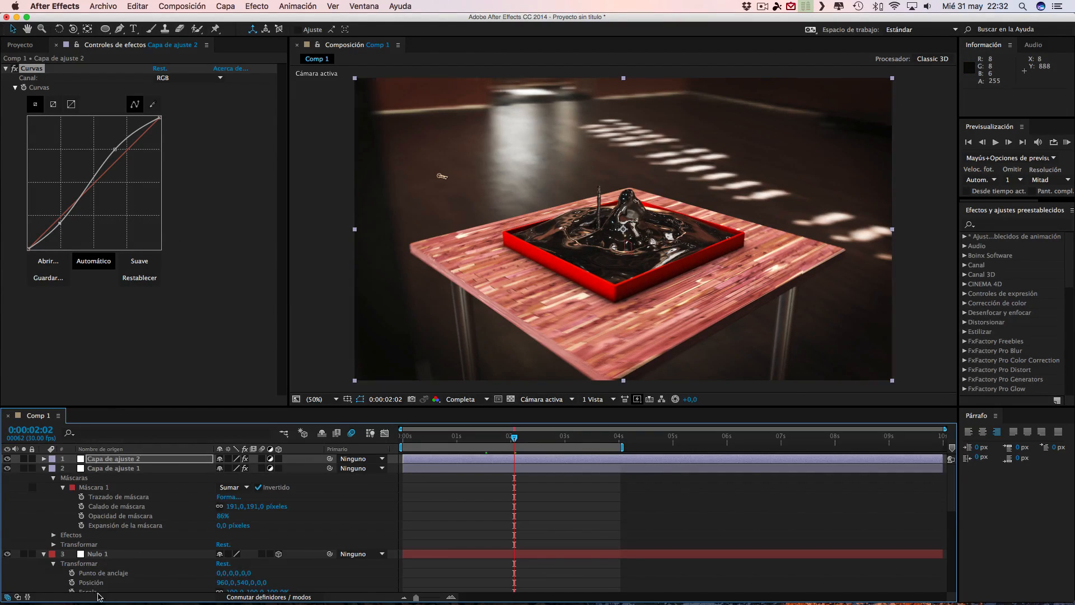
Open Scene Setup from the E3D layer, set AO Mode to Ignore for the splash sequence's Chrome material, and accept
{"action": "scroll", "coordinate": [97, 500], "scroll_direction": "down", "scroll_amount": 5}
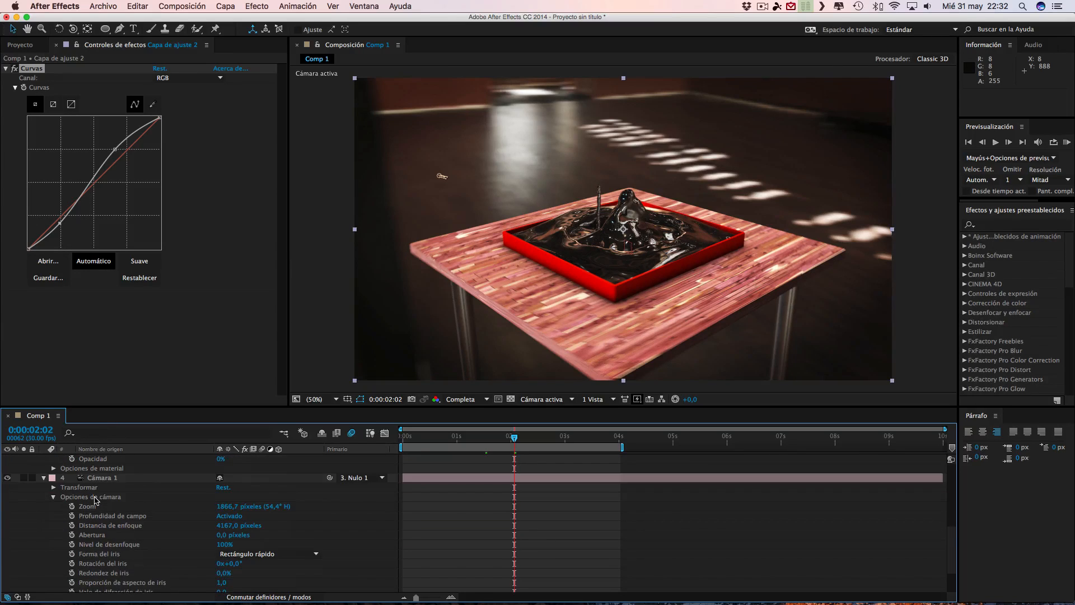
{"action": "scroll", "coordinate": [96, 501], "scroll_direction": "down", "scroll_amount": 3}
{"action": "left_click", "coordinate": [99, 588]}
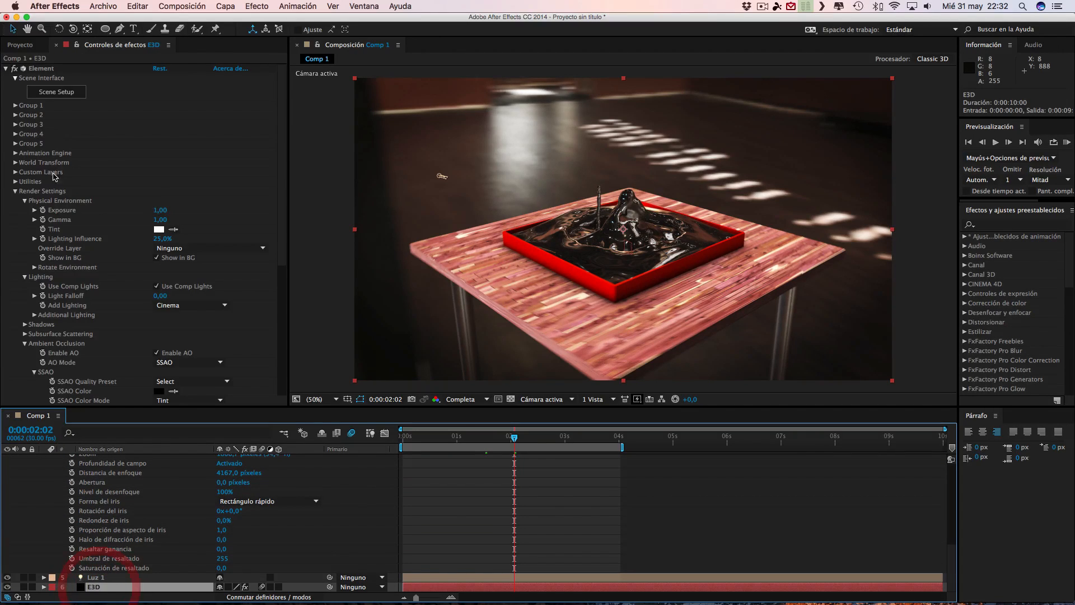
{"action": "left_click", "coordinate": [58, 92]}
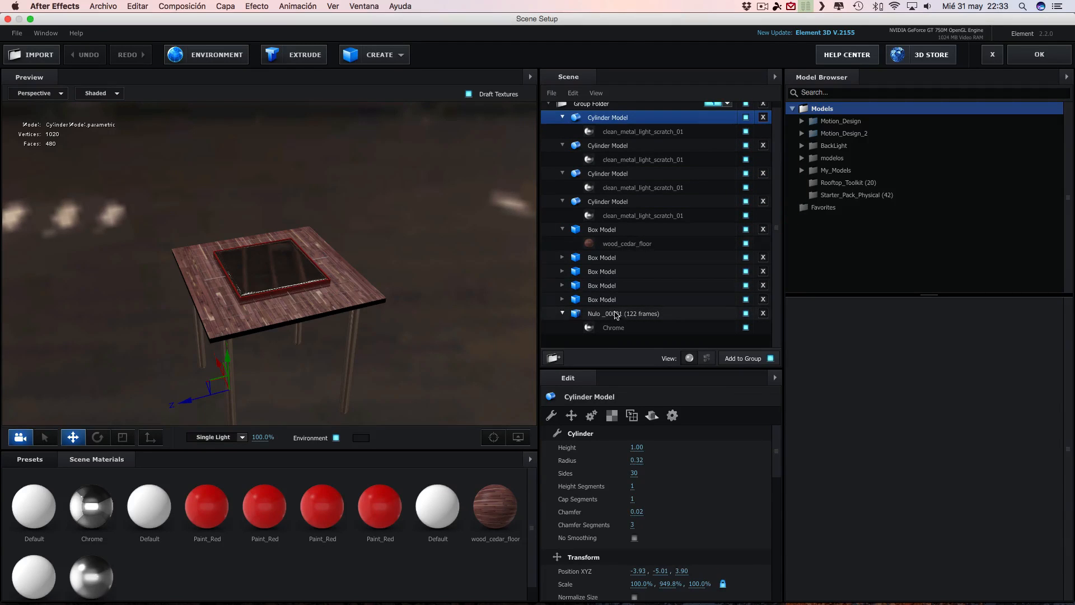
{"action": "left_click", "coordinate": [619, 316]}
{"action": "left_click", "coordinate": [621, 330]}
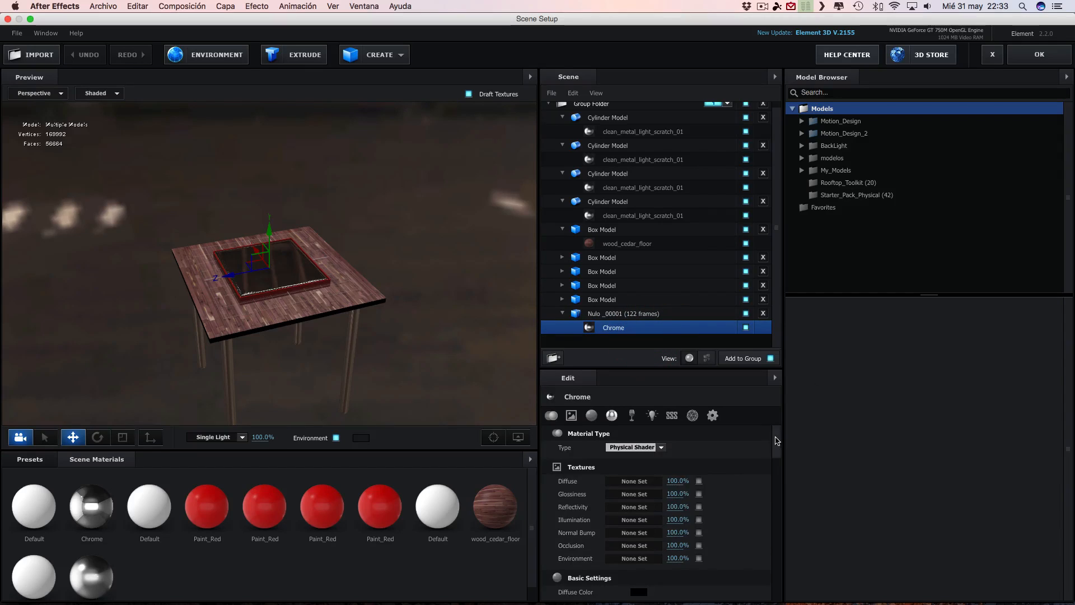
{"action": "left_click_drag", "start_coordinate": [777, 441], "coordinate": [794, 564]}
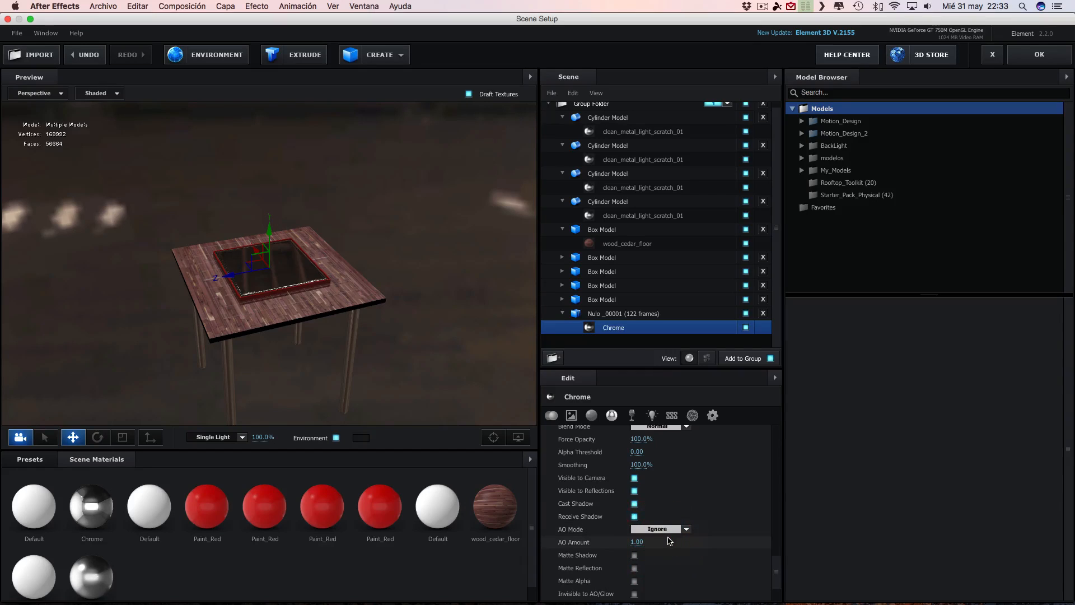
{"action": "left_click", "coordinate": [1035, 54]}
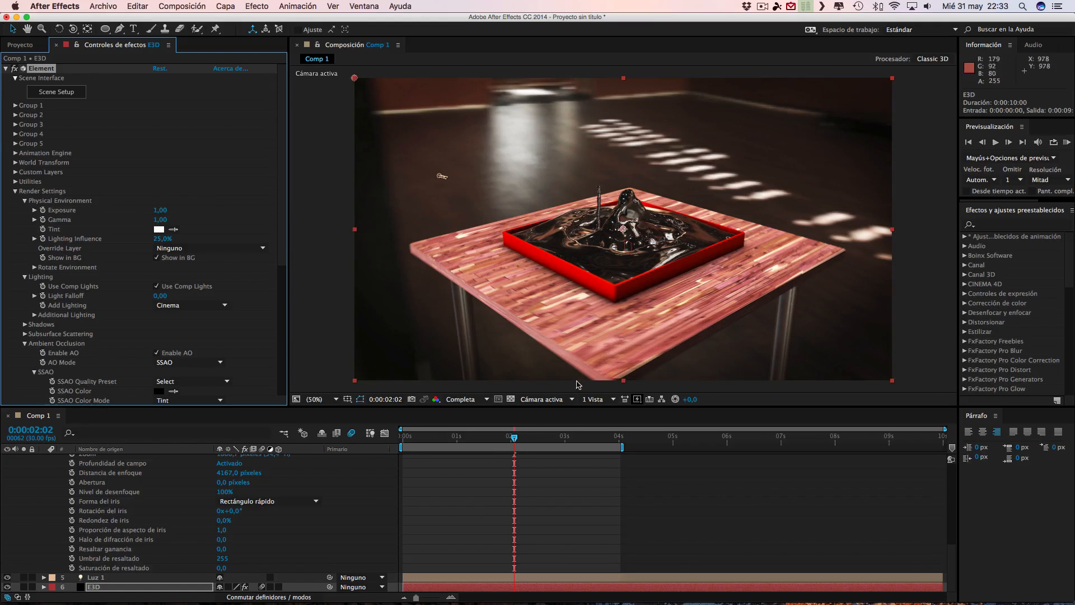
Check the splash at 0:00:03:12 and try the Chrome material with AO Mode set to On
{"action": "left_click", "coordinate": [544, 436]}
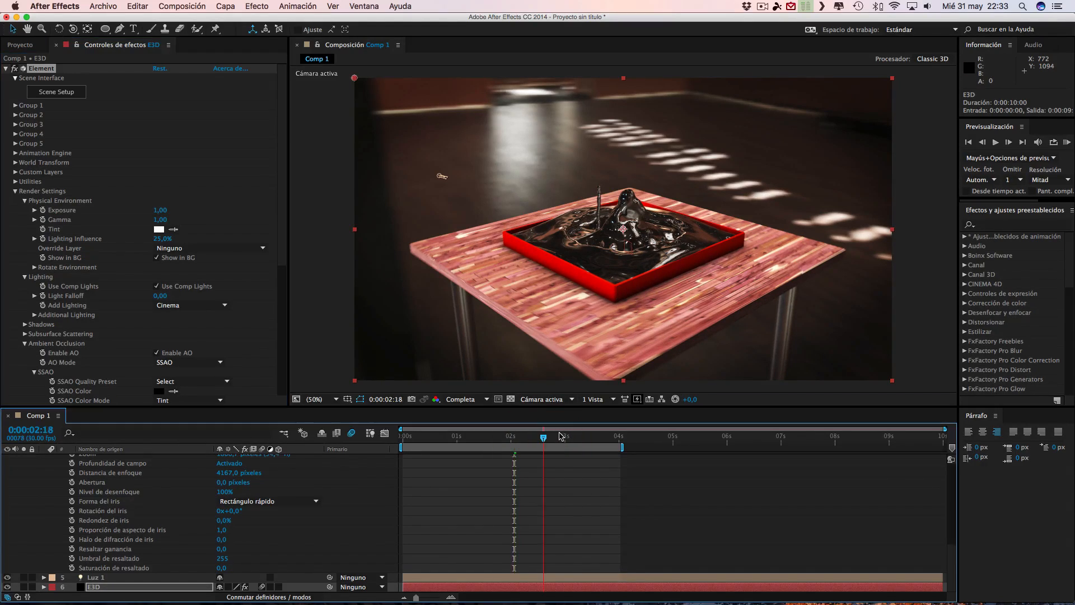
{"action": "left_click", "coordinate": [587, 437]}
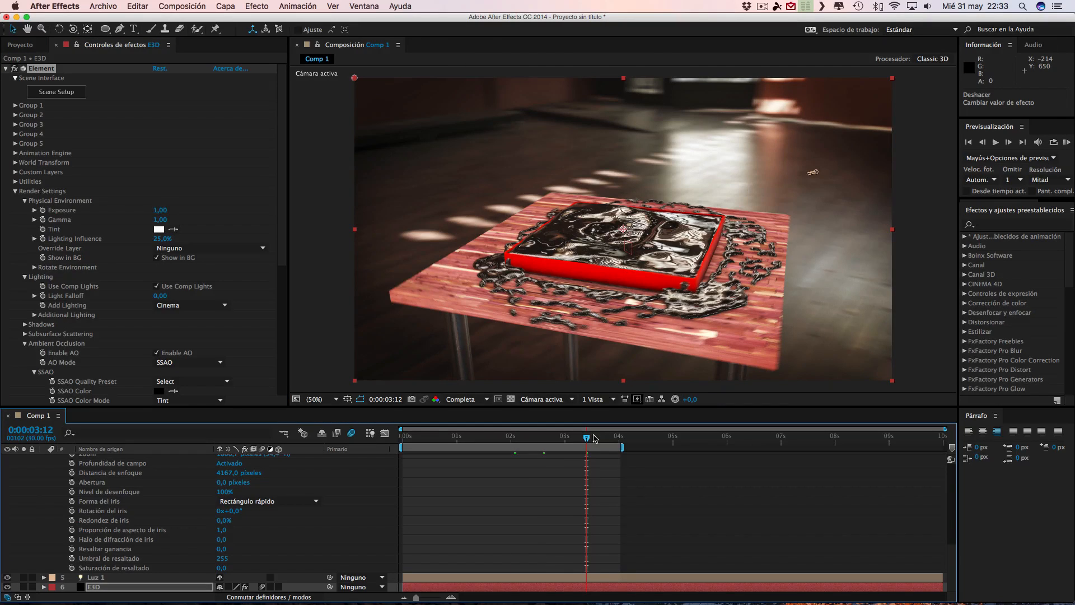
{"action": "left_click", "coordinate": [69, 94]}
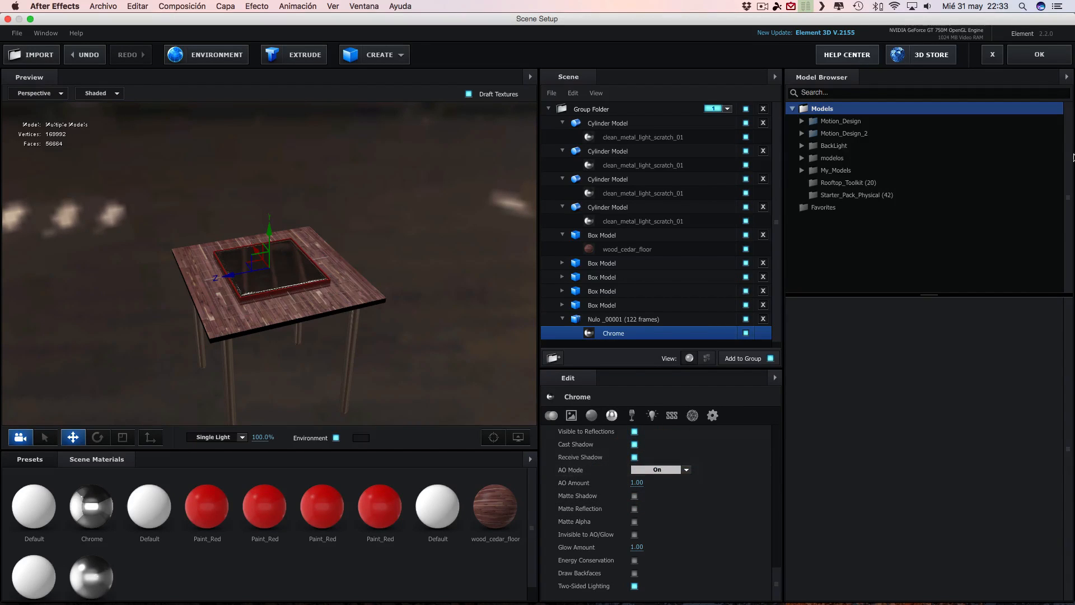
{"action": "left_click", "coordinate": [1037, 58]}
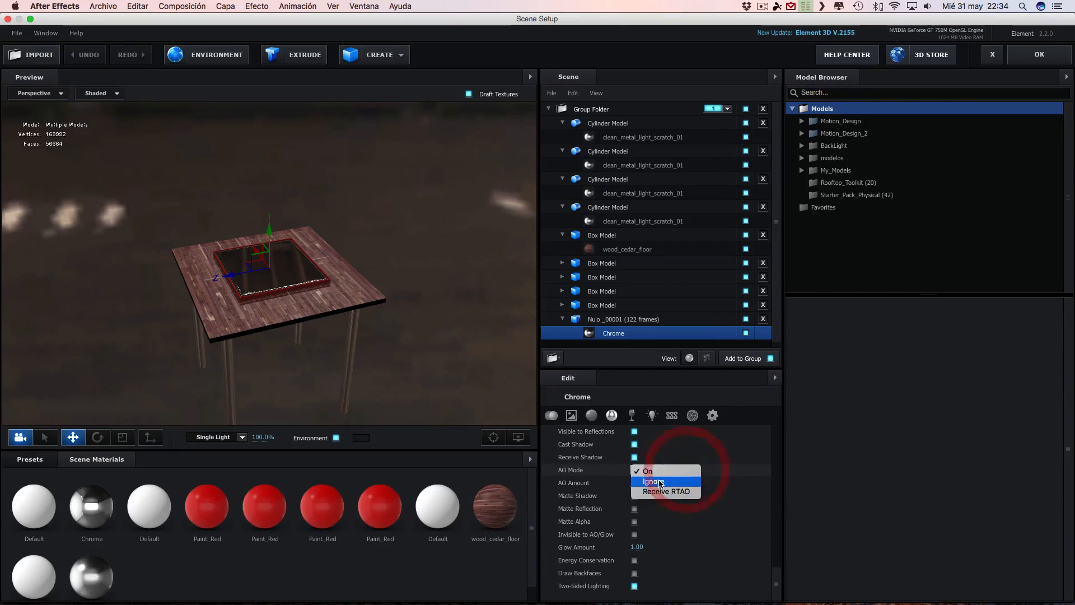
Set the Chrome material's AO Mode to Ignore, accept Scene Setup, and preview the finished animation
{"action": "left_click", "coordinate": [1027, 56]}
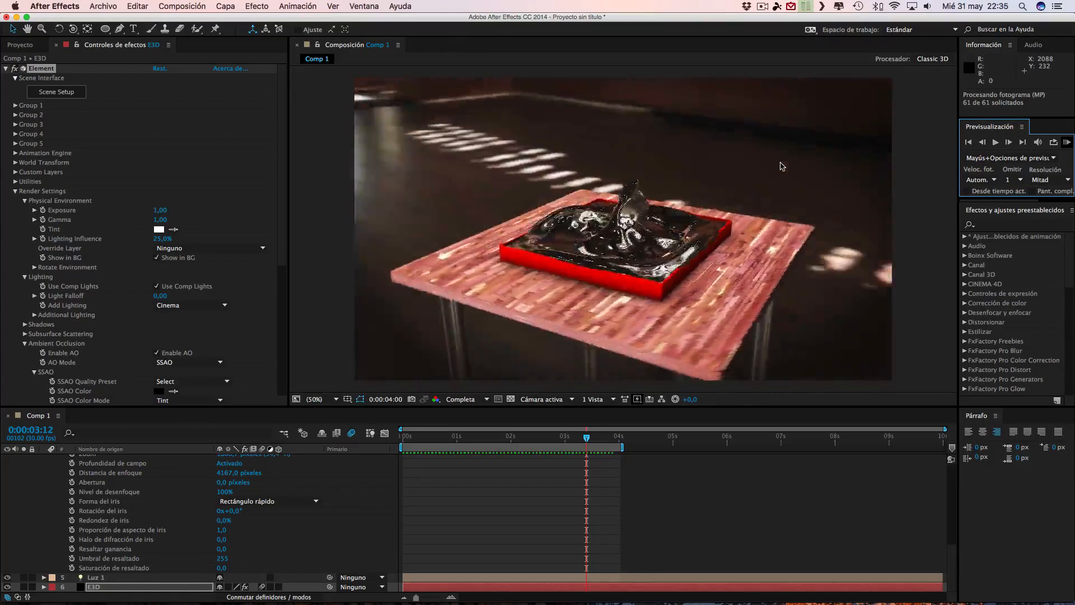
{"action": "left_click", "coordinate": [762, 6]}
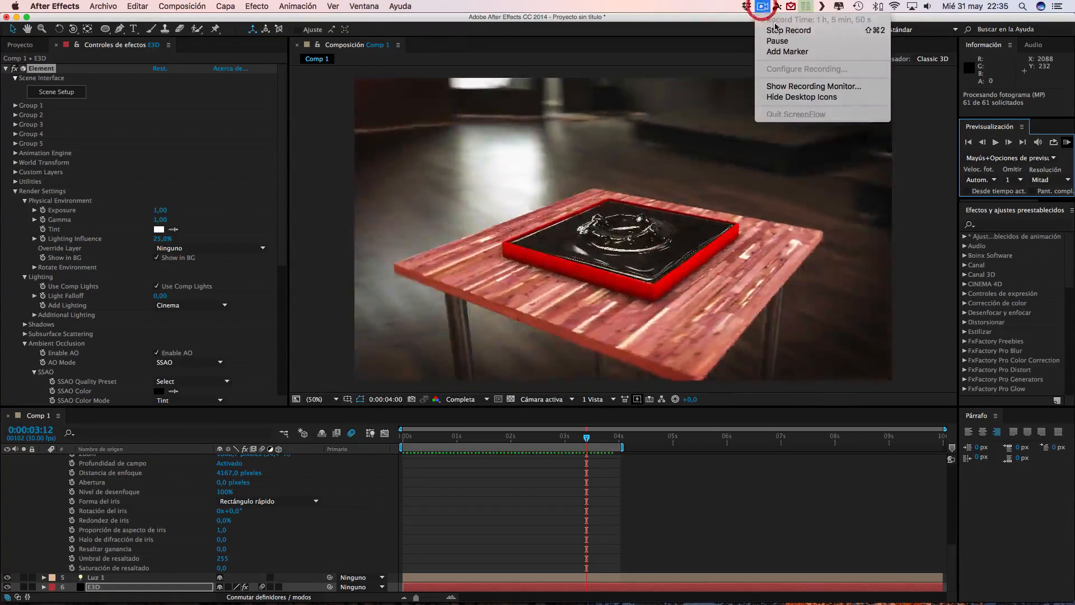